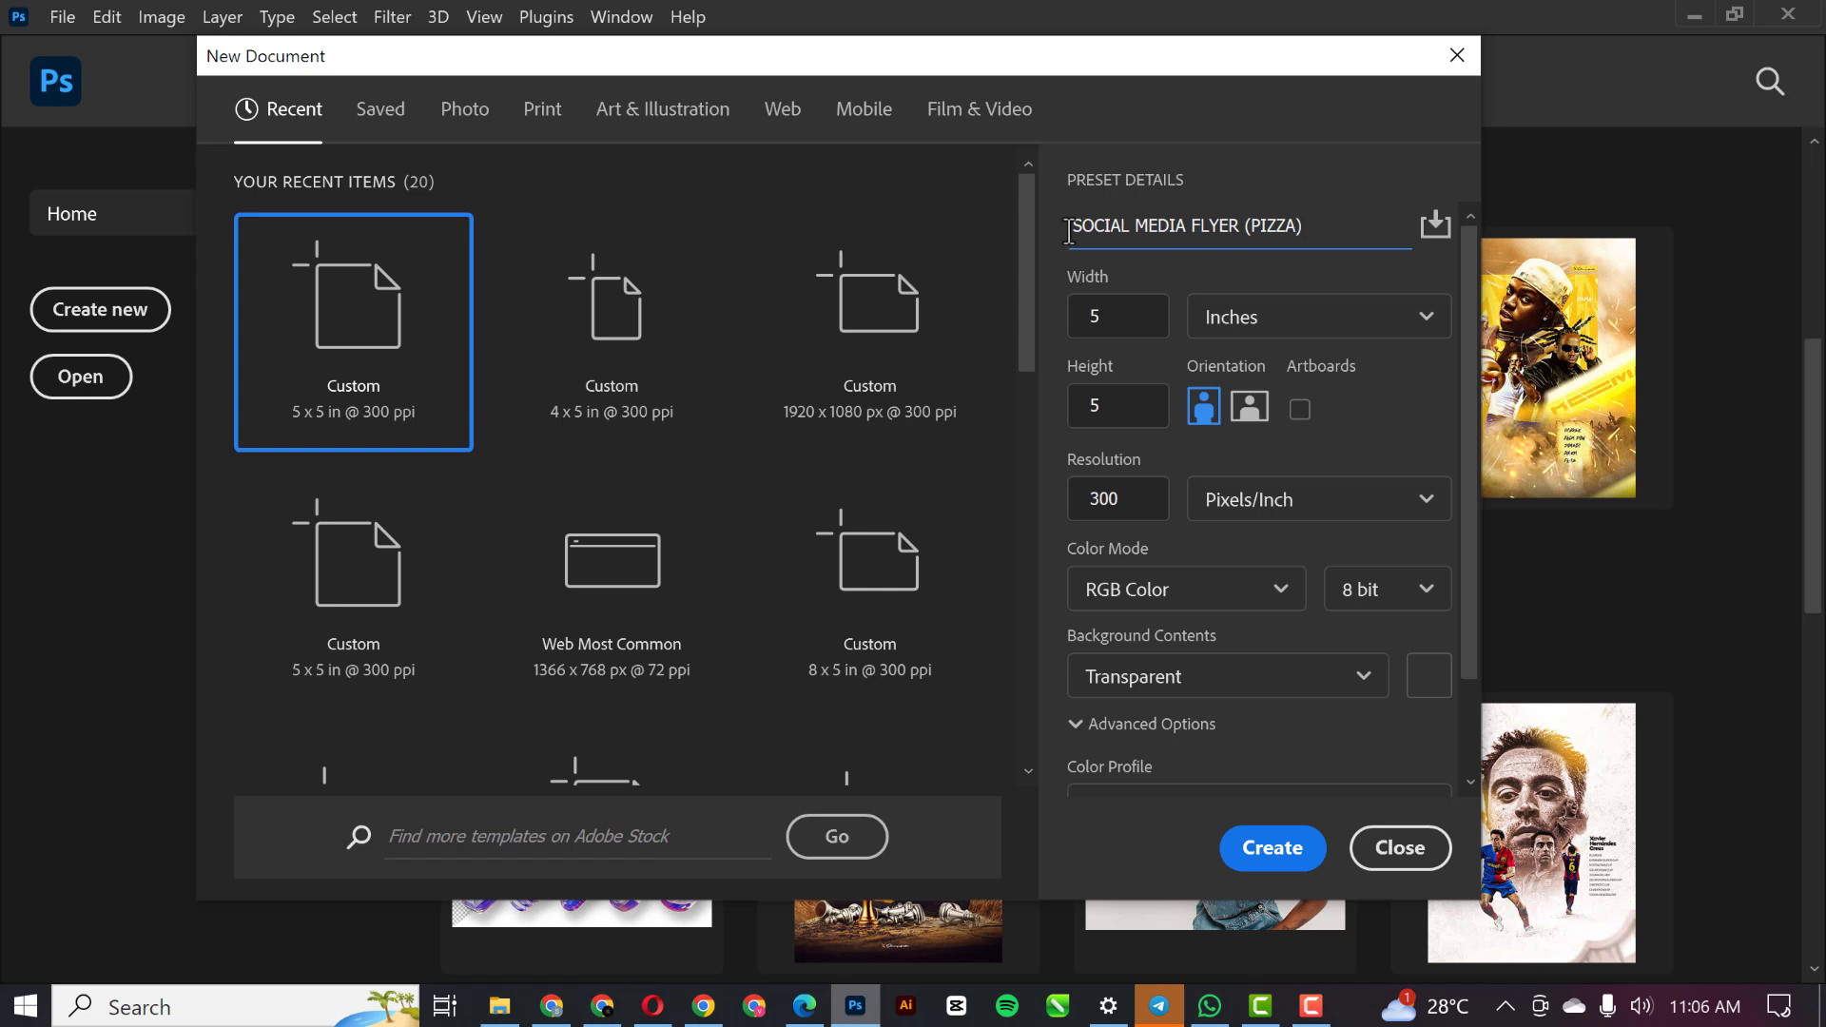
Create the SOCIAL MEDIA FLYER (PIZZA) document at 5 x 5 inches and 300 pixels/inch in RGB Color with a transparent background
{"action": "left_click", "coordinate": [1115, 323]}
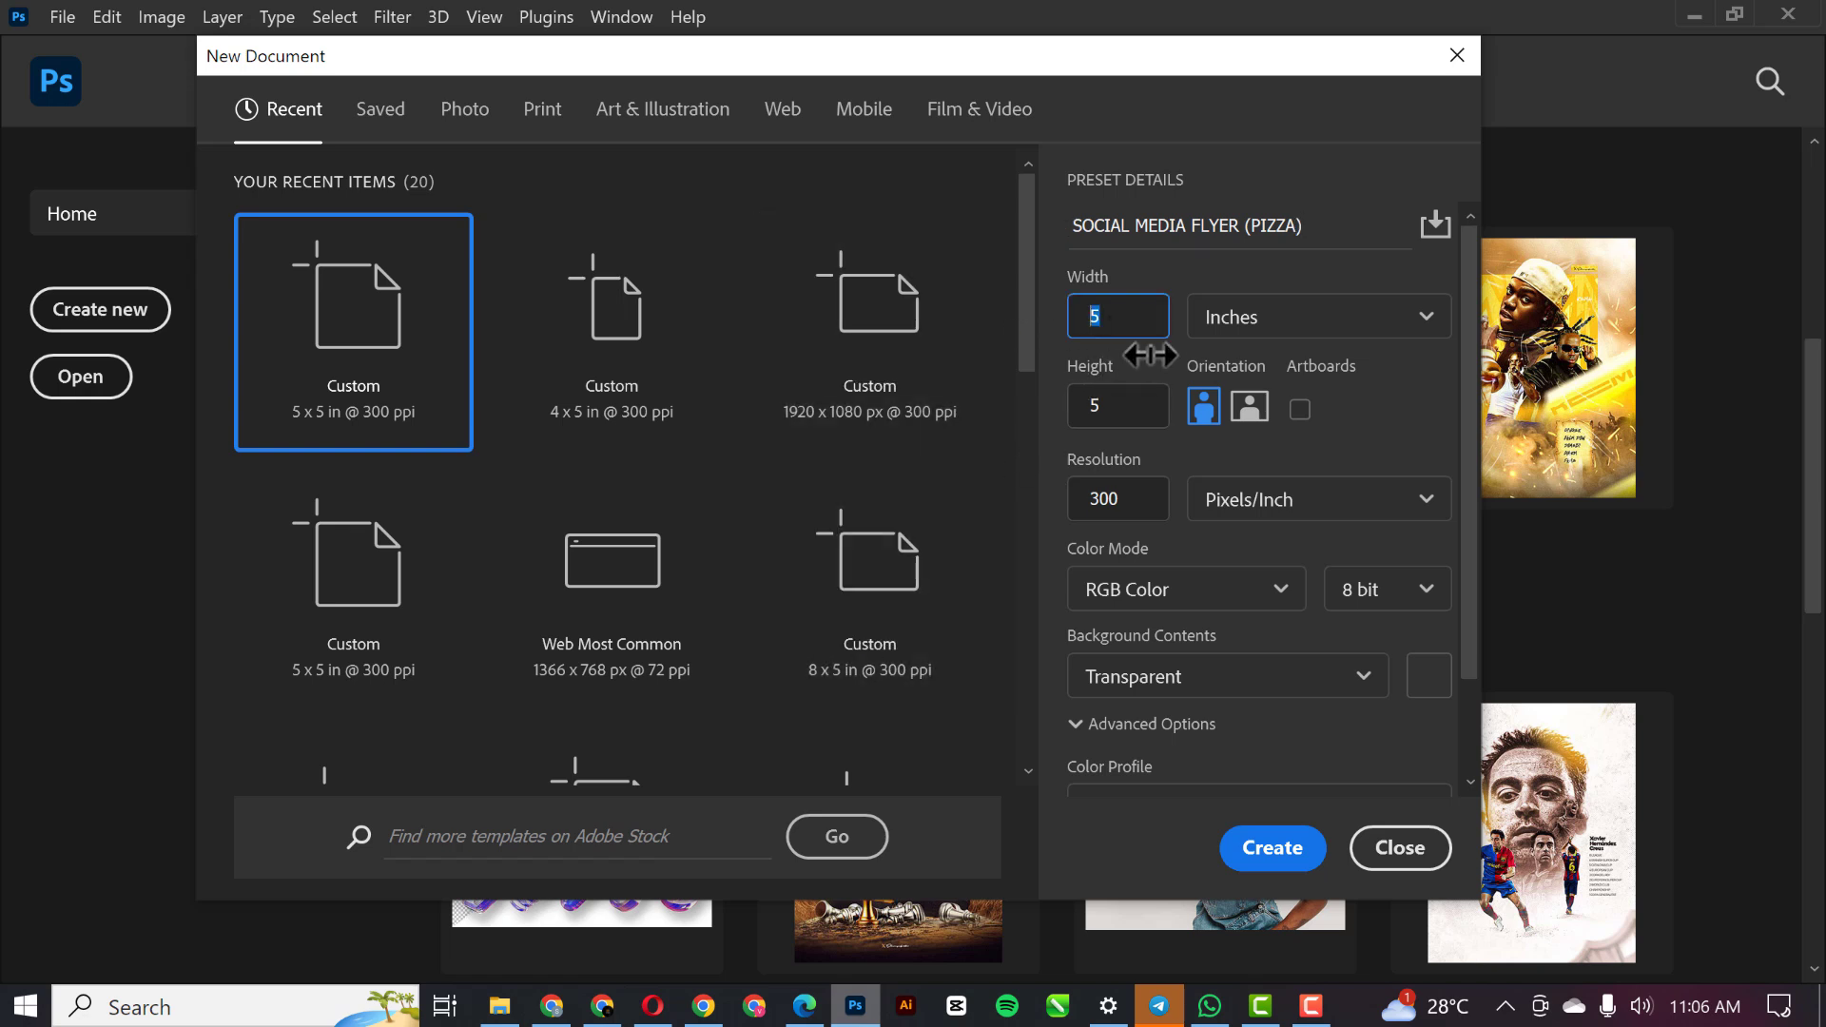
{"action": "key", "text": "Tab"}
{"action": "key", "text": "Tab"}
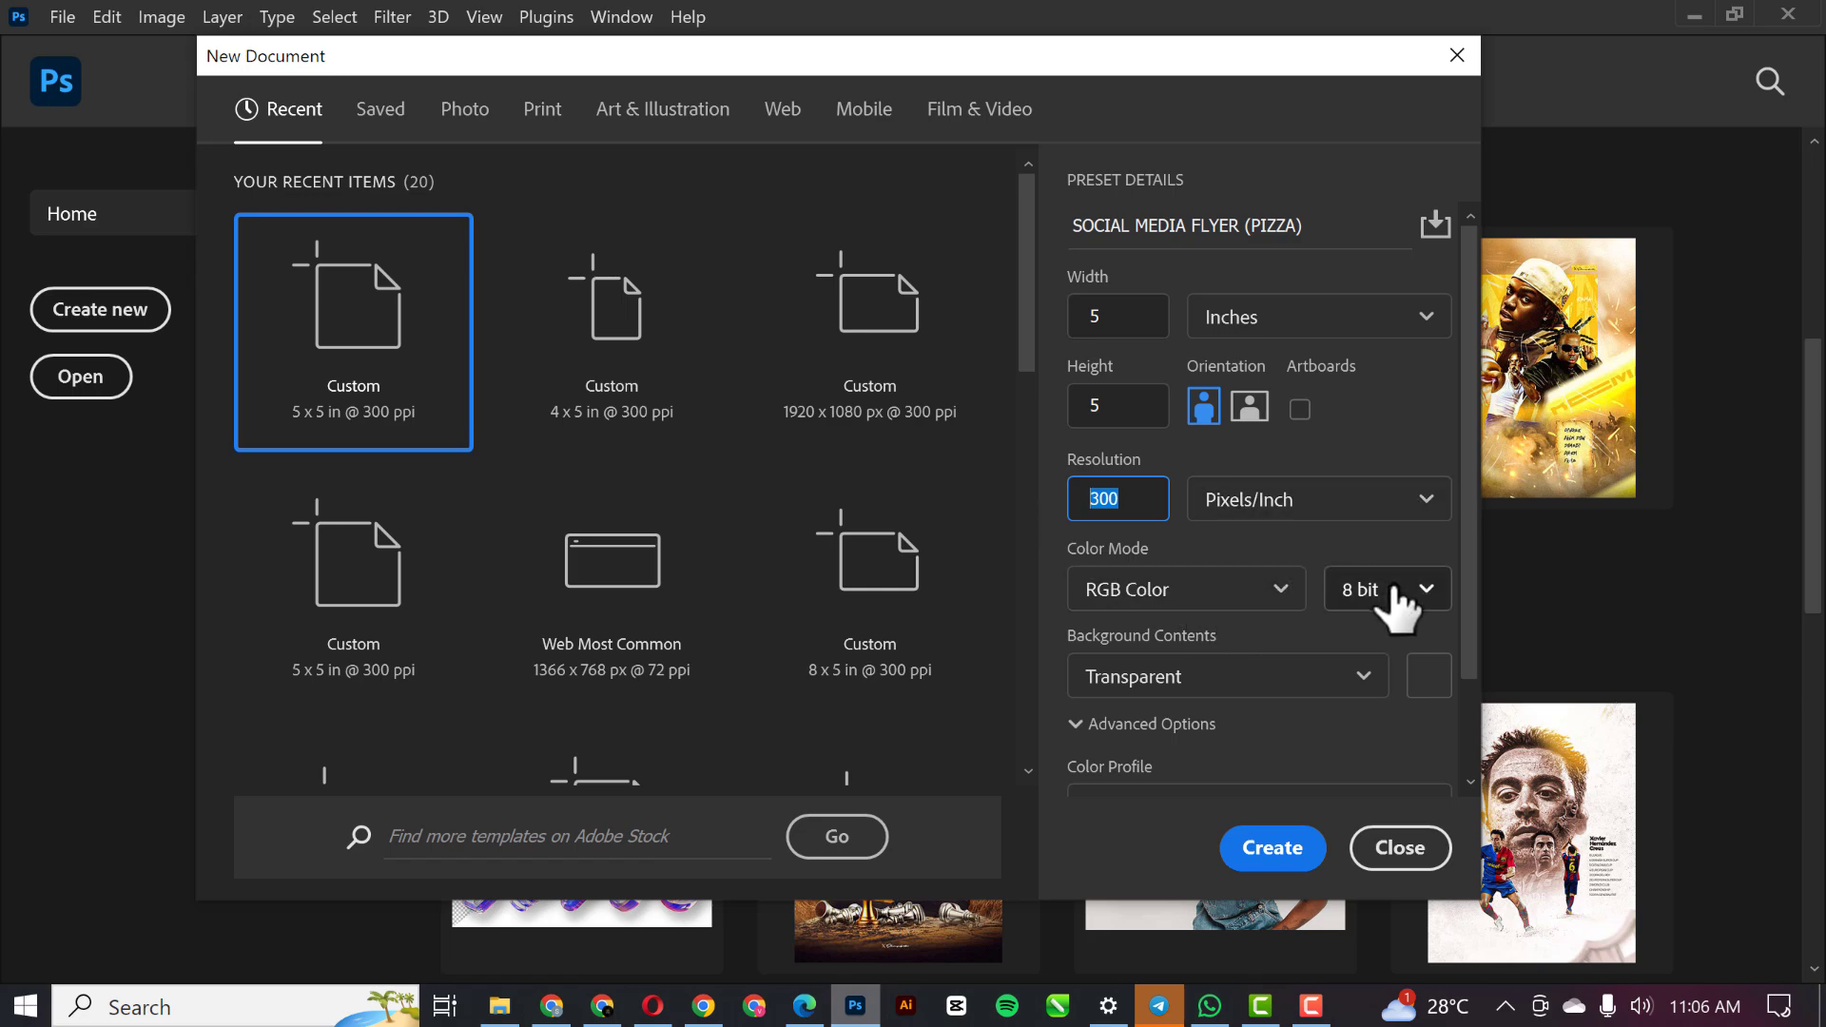
{"action": "left_click", "coordinate": [1274, 851]}
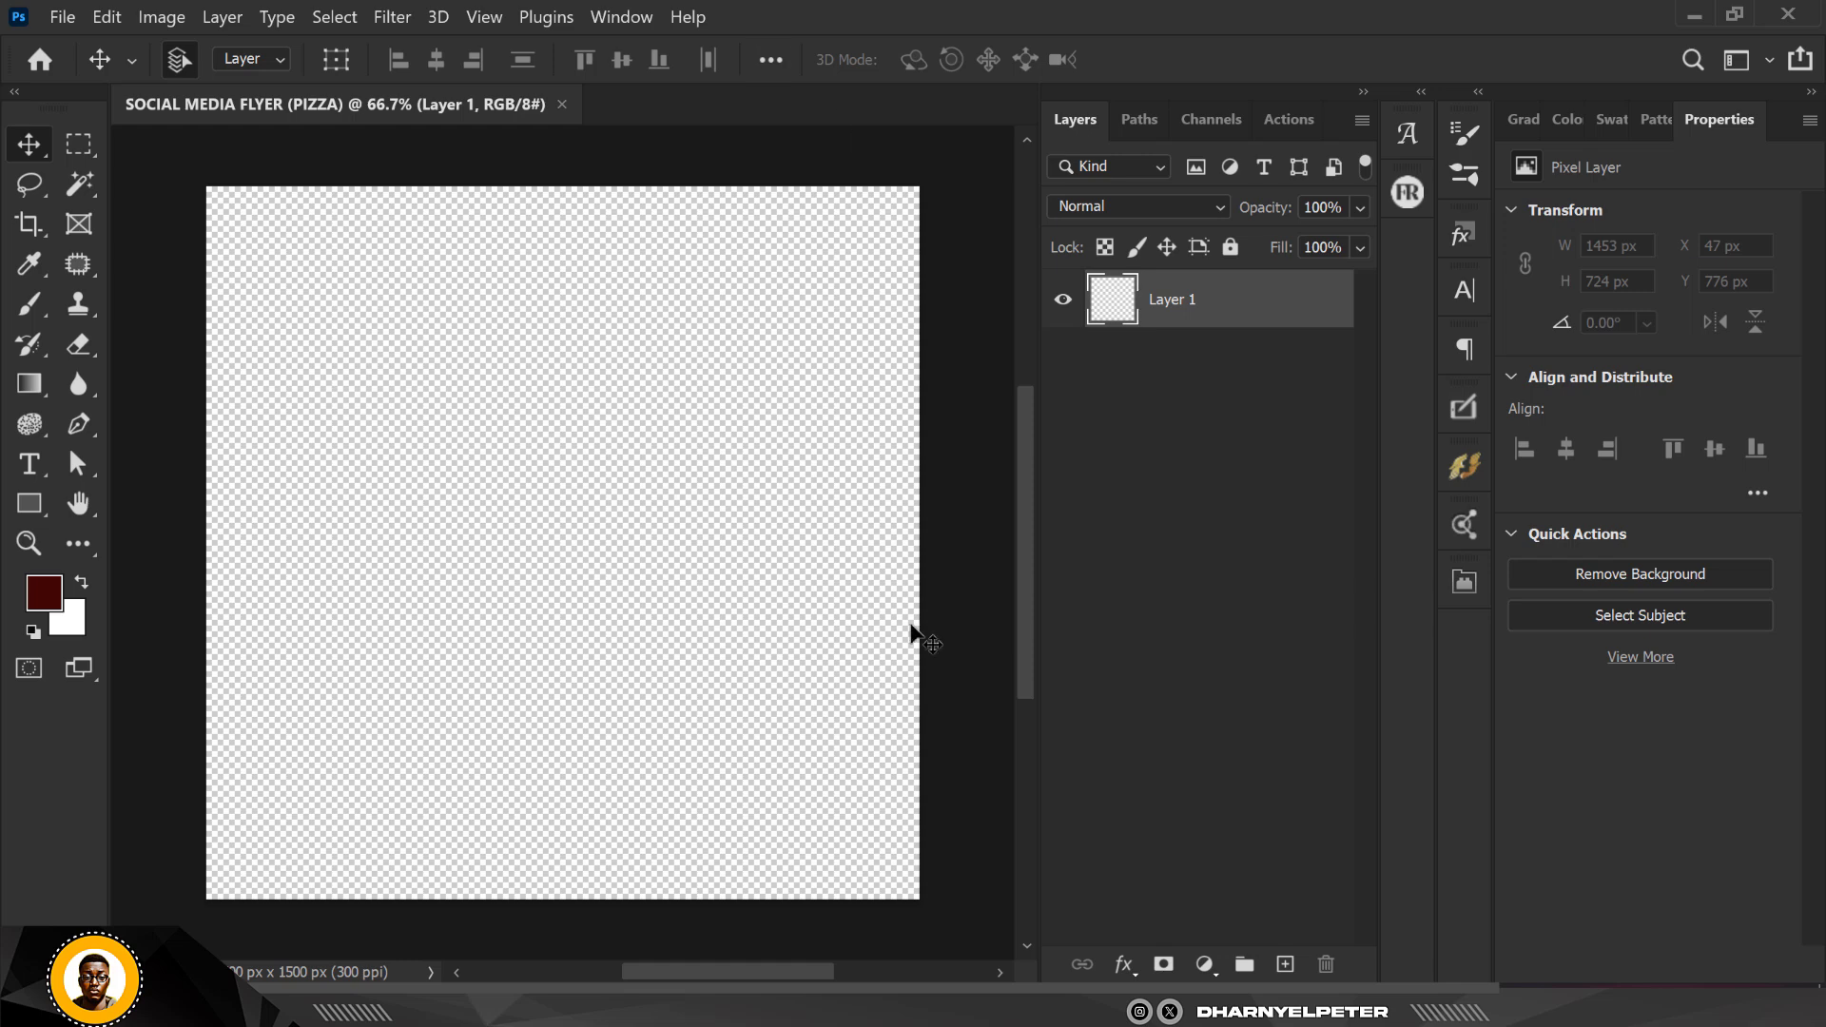
Add a Solid Color fill layer in dark red #5e1007 as the flyer background
{"action": "left_click", "coordinate": [1204, 965]}
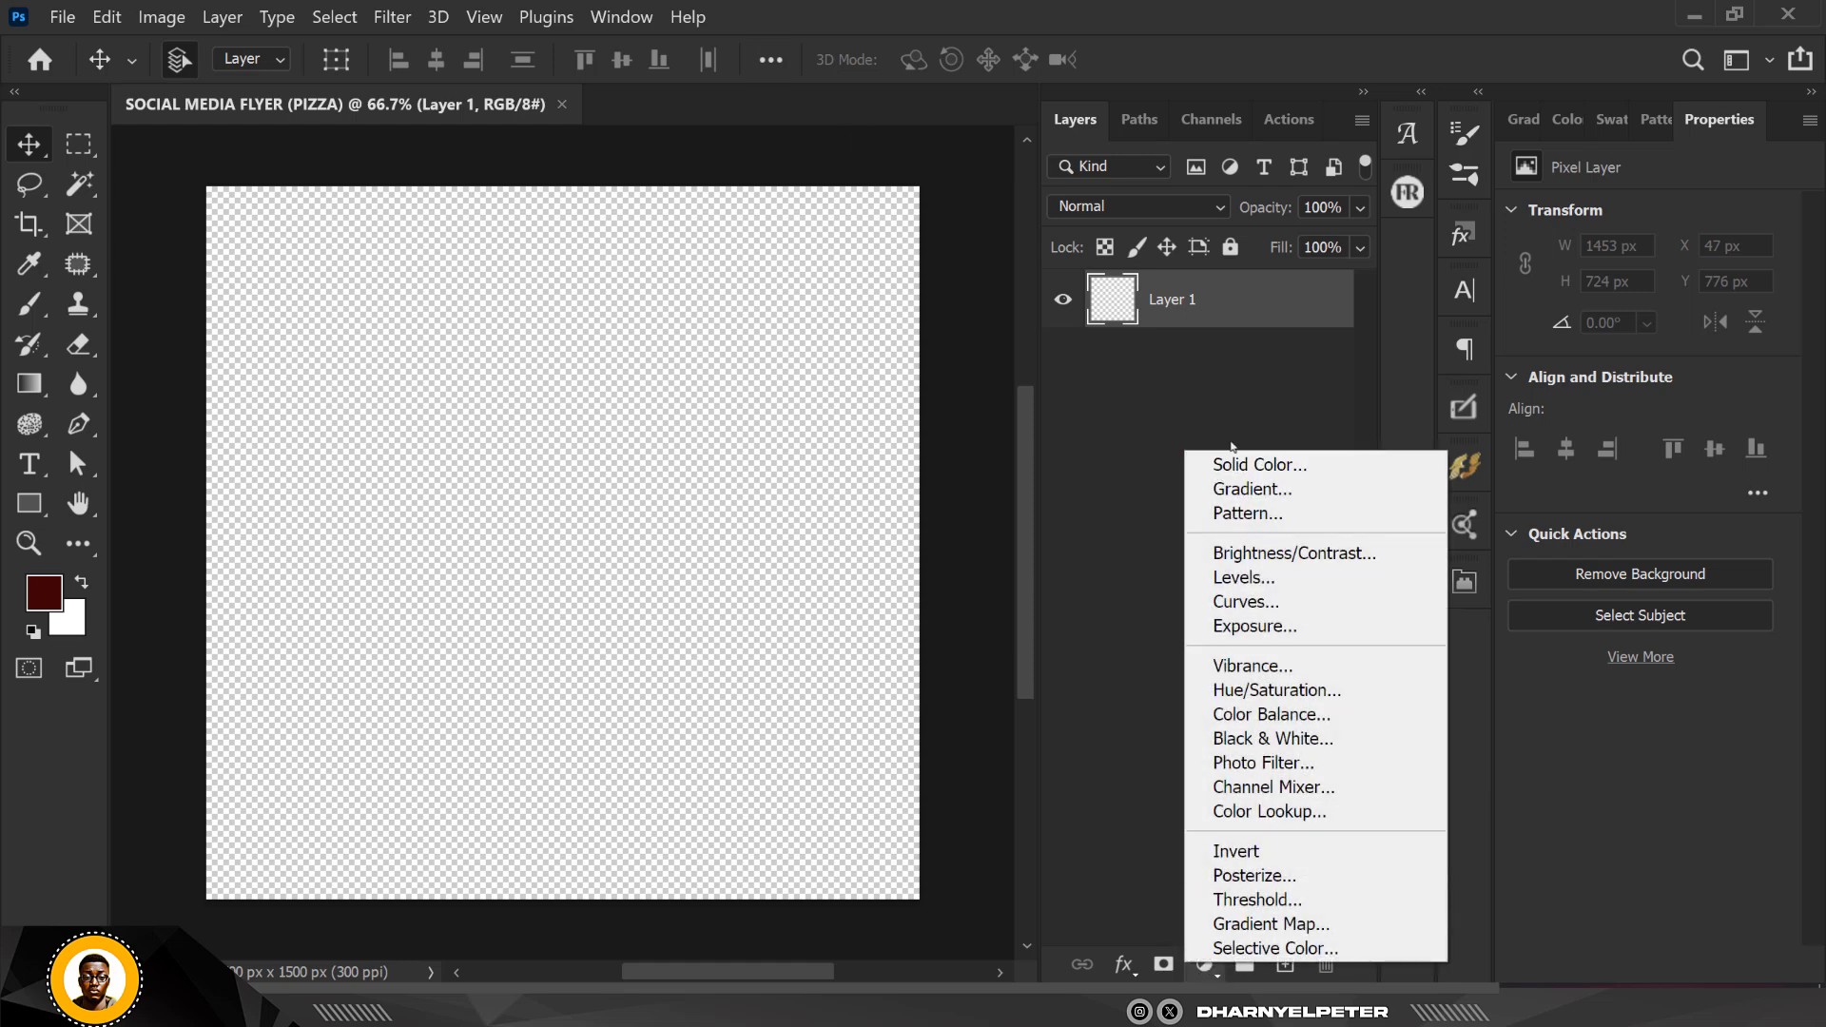
{"action": "left_click", "coordinate": [1258, 466]}
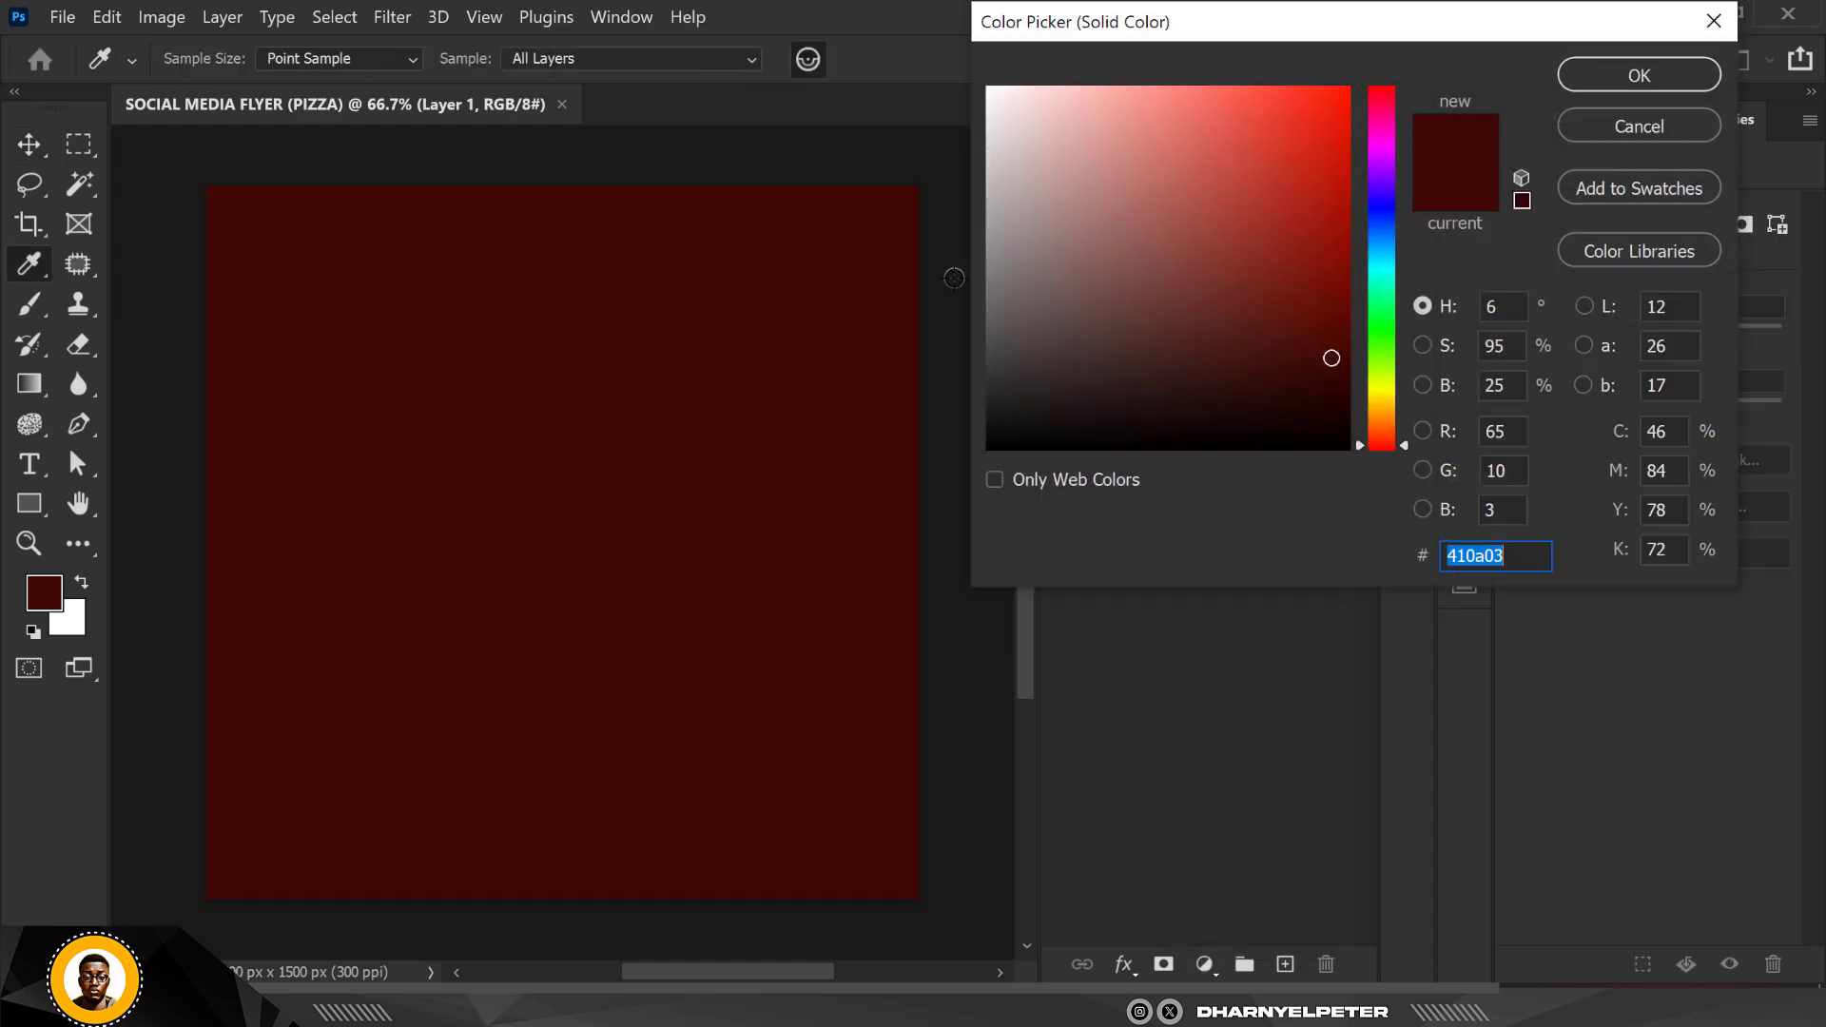
{"action": "left_click_drag", "start_coordinate": [1333, 358], "coordinate": [1322, 316]}
{"action": "double_click", "coordinate": [1525, 555]}
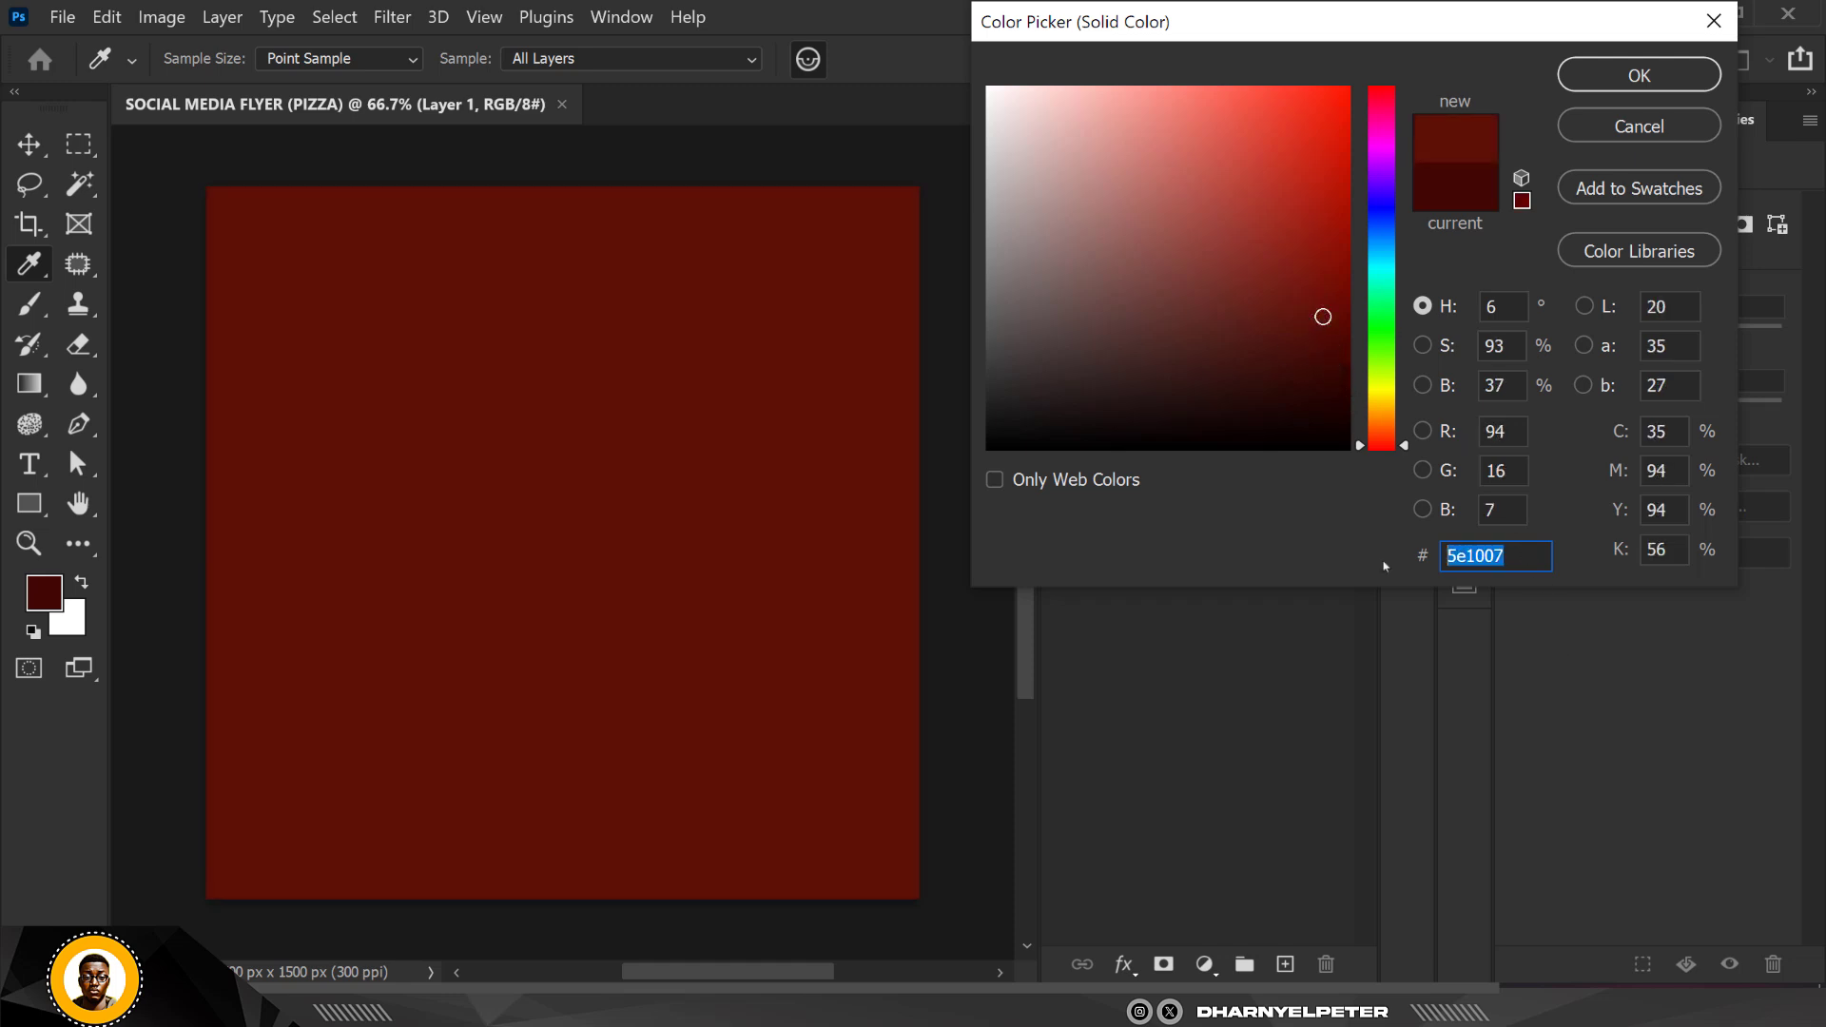
{"action": "left_click", "coordinate": [1620, 68]}
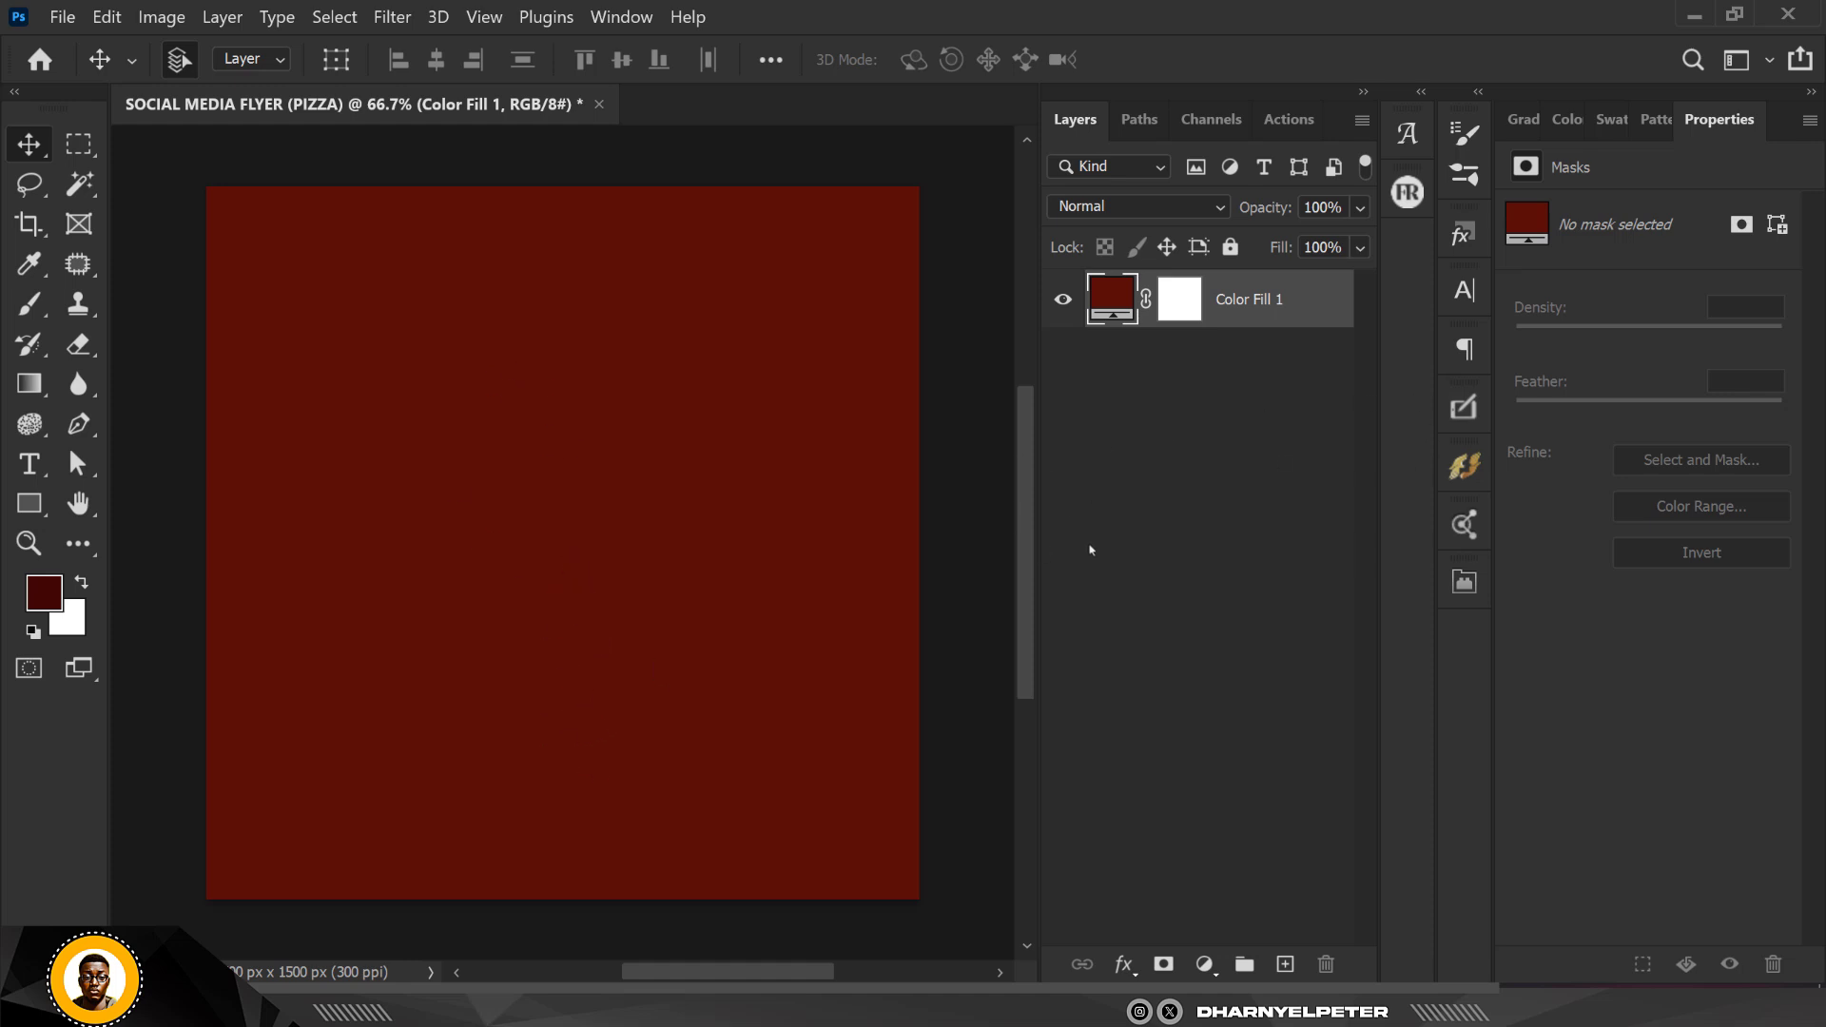
Set the foreground color to very dark red #200401 and turn off Reverse for the Gradient tool
{"action": "left_click", "coordinate": [44, 594]}
{"action": "left_click_drag", "start_coordinate": [1329, 359], "coordinate": [1338, 406]}
{"action": "left_click", "coordinate": [1638, 76]}
{"action": "left_click", "coordinate": [27, 386]}
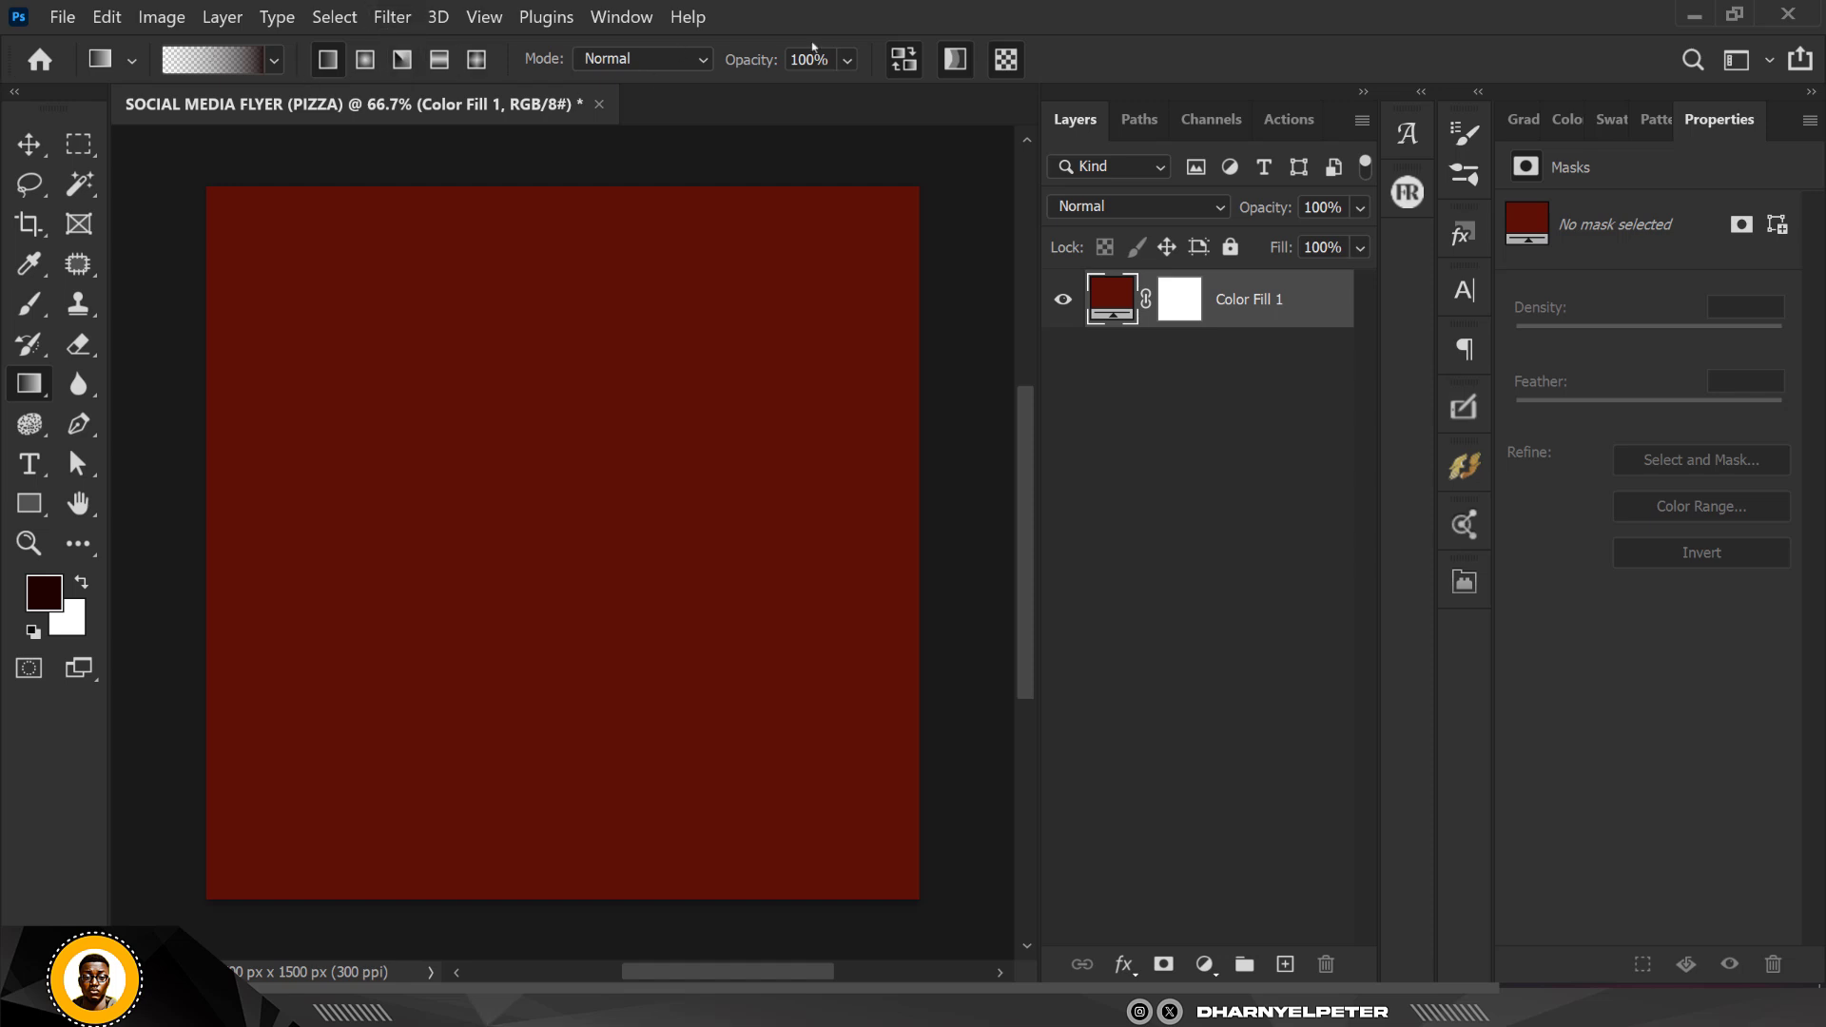
{"action": "left_click", "coordinate": [905, 61]}
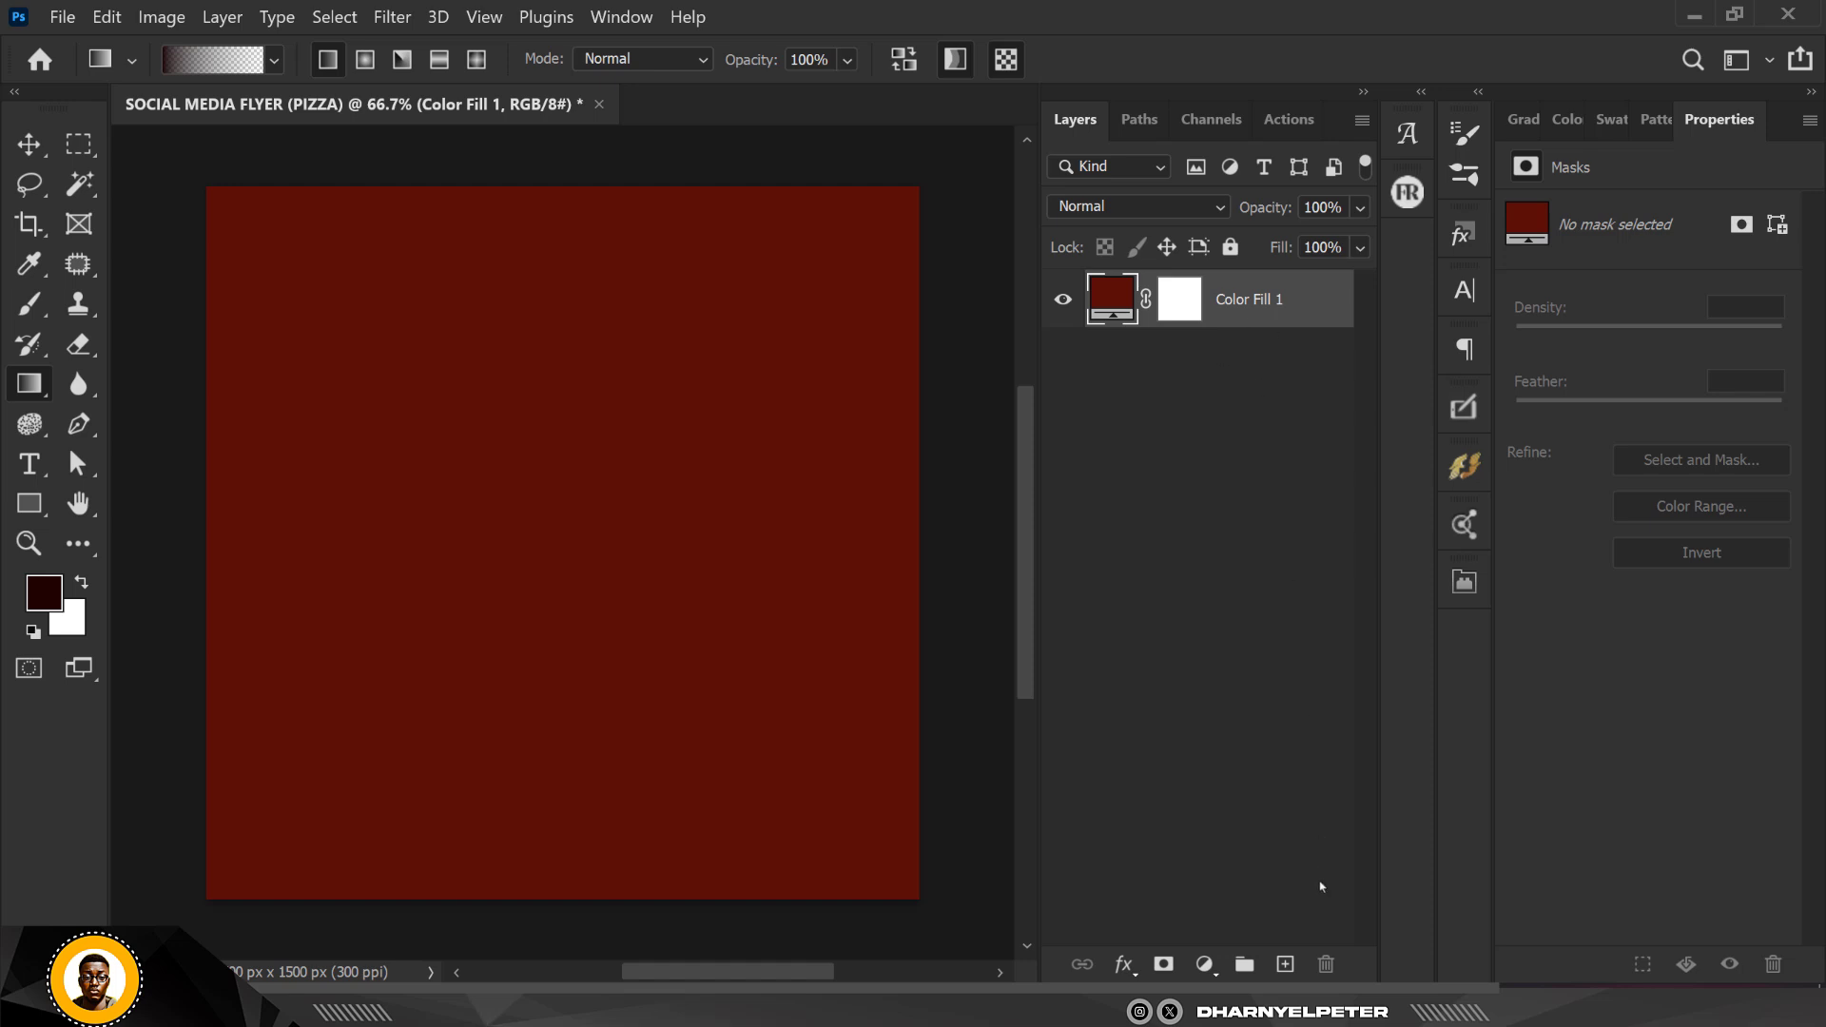
On a new layer above the color fill, draw dark-to-transparent gradients inward from the canvas's lower corners, bottom edge and left side
{"action": "left_click", "coordinate": [1286, 964]}
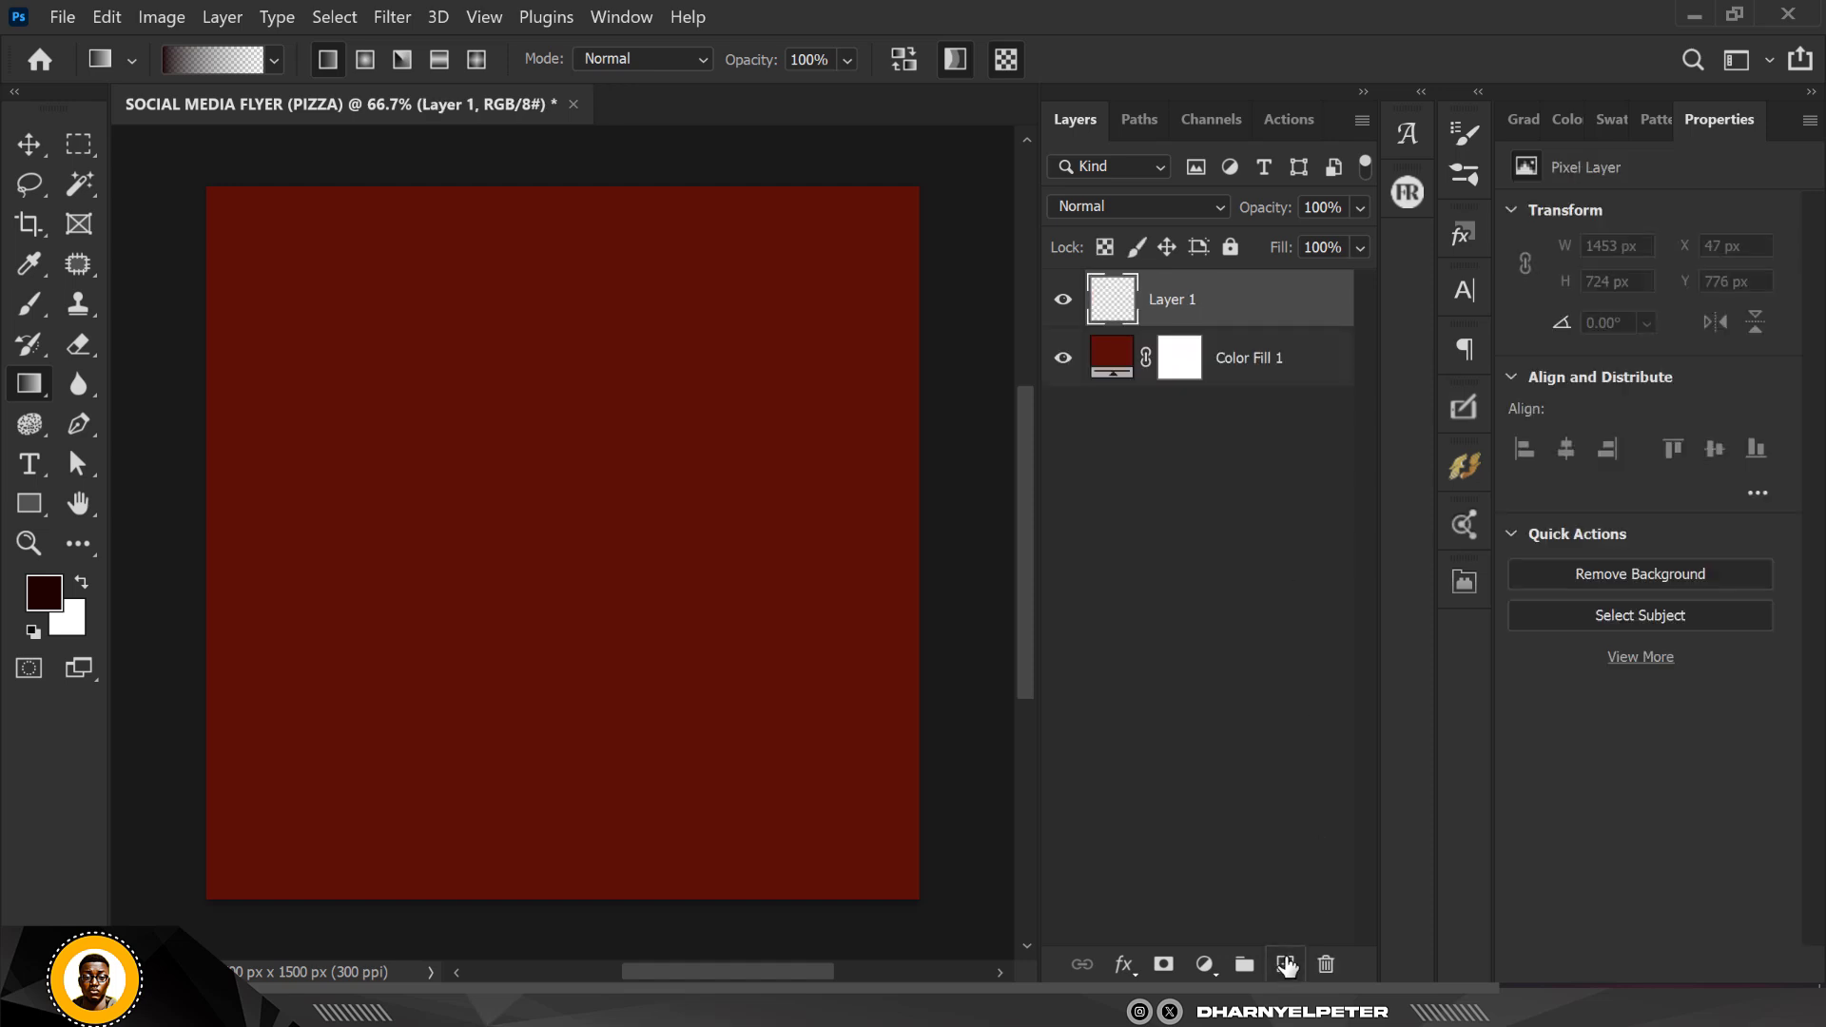
{"action": "scroll", "coordinate": [668, 437], "scroll_direction": "down", "scroll_amount": 3}
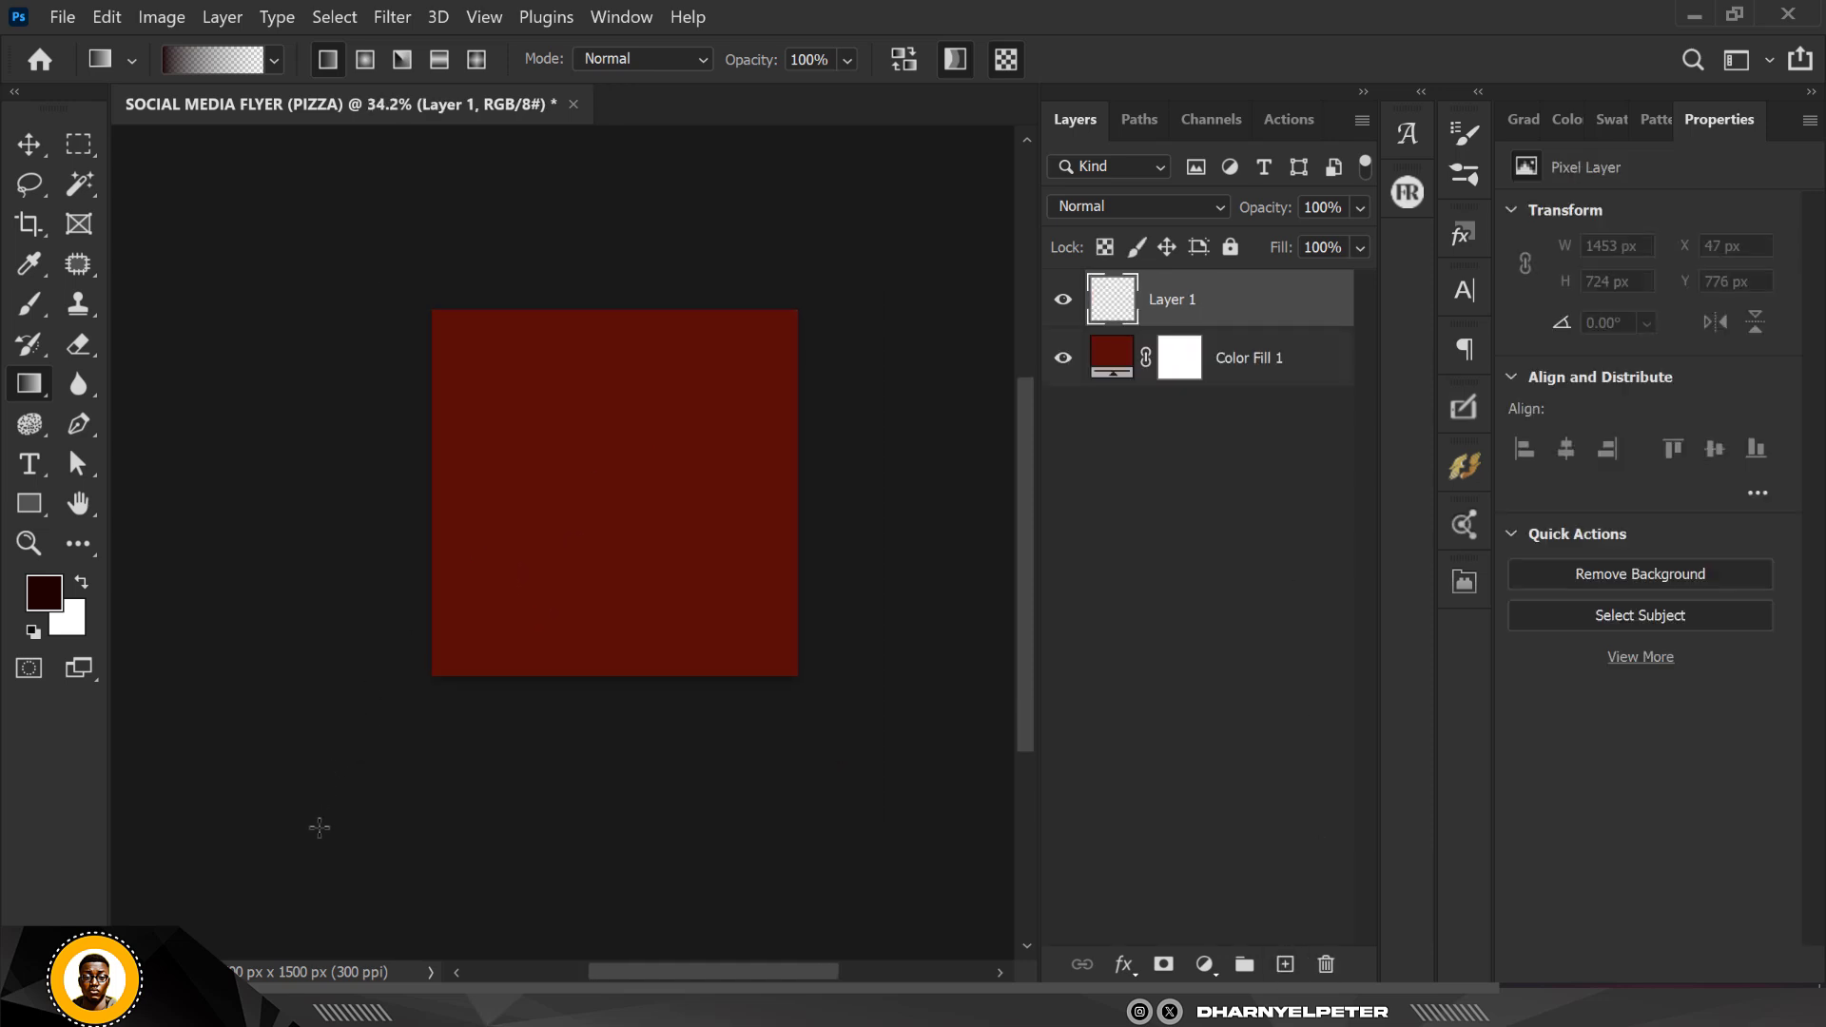
{"action": "left_click_drag", "start_coordinate": [294, 856], "coordinate": [520, 537]}
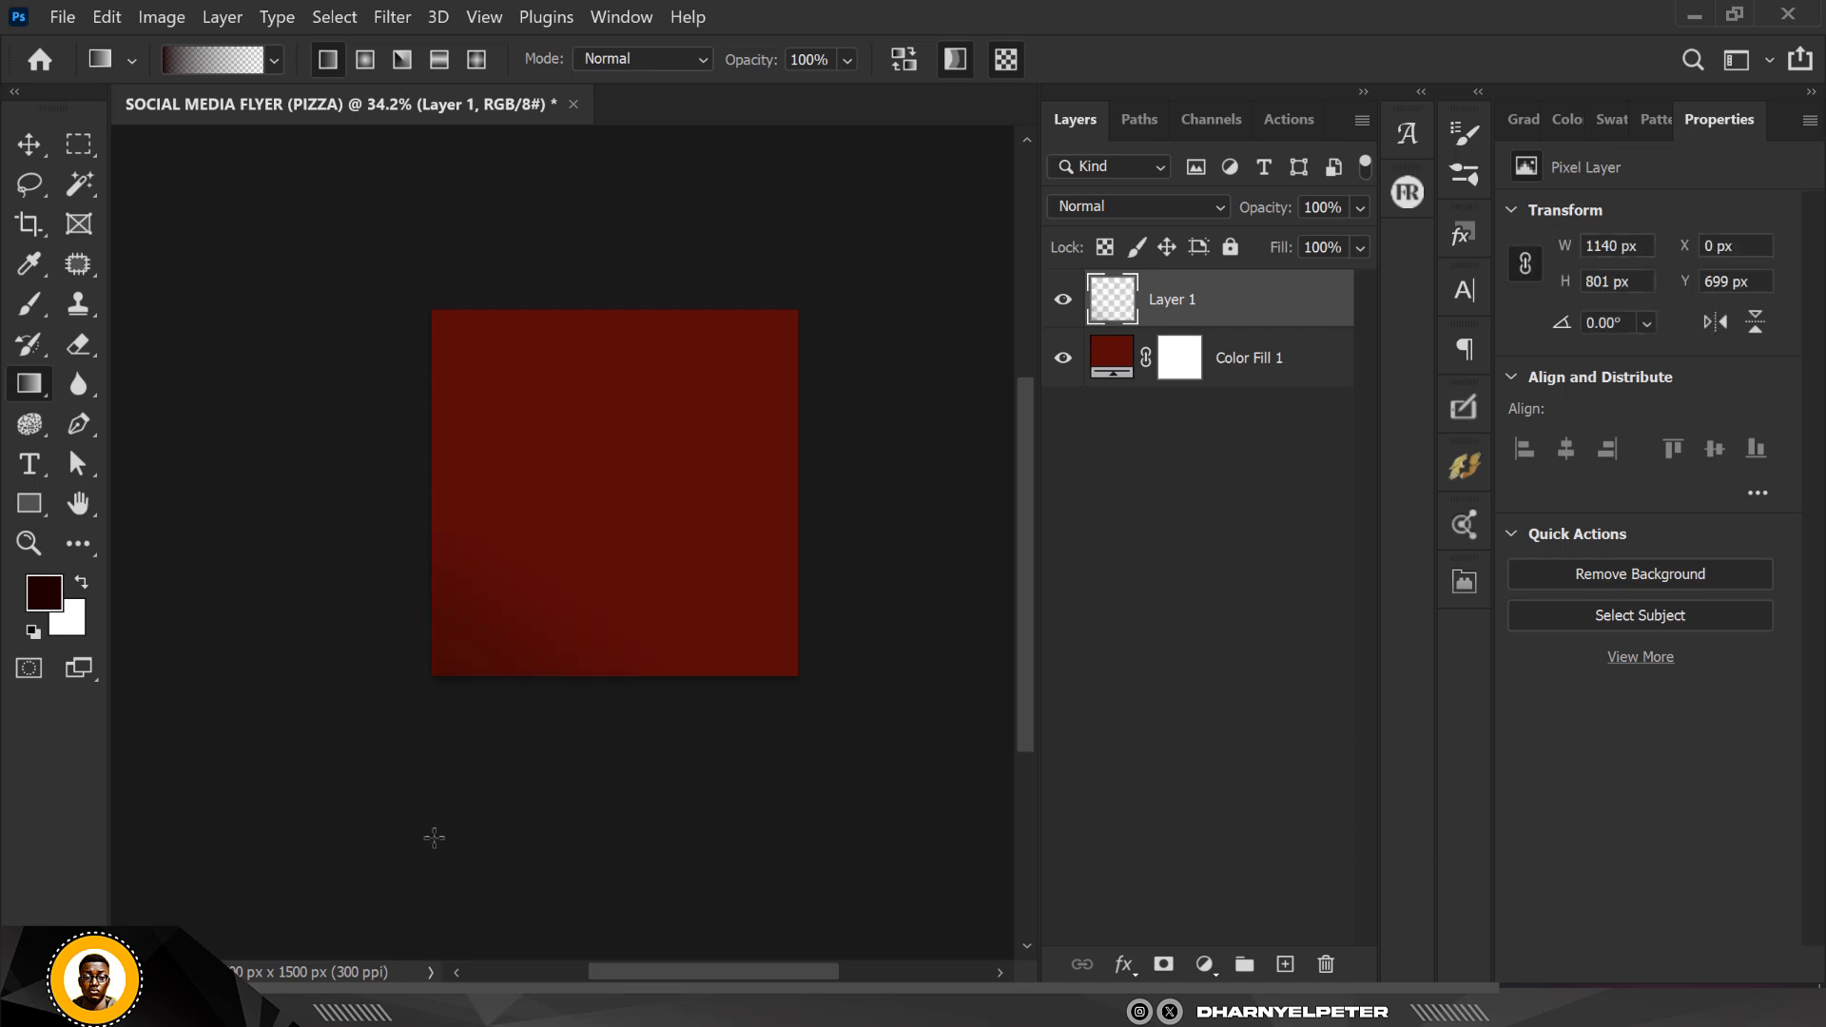
{"action": "left_click_drag", "start_coordinate": [311, 876], "coordinate": [833, 736]}
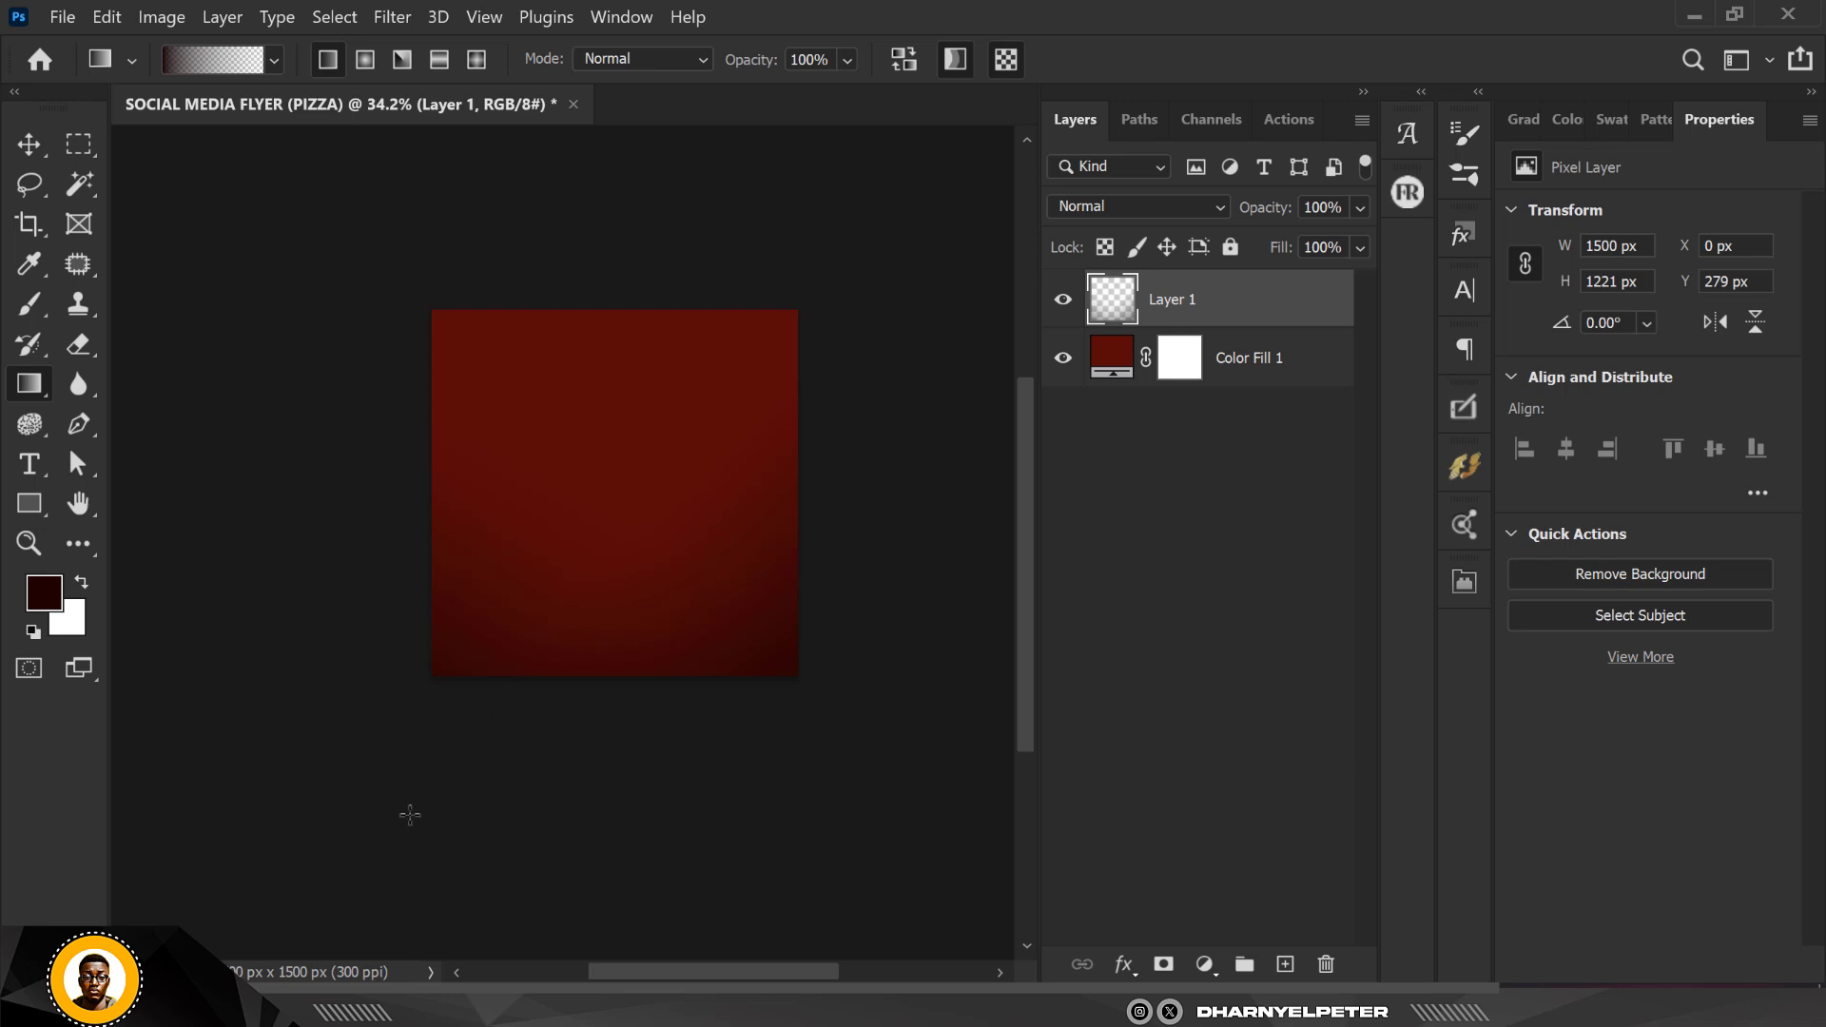
{"action": "left_click_drag", "start_coordinate": [285, 858], "coordinate": [525, 597]}
{"action": "left_click_drag", "start_coordinate": [583, 761], "coordinate": [590, 582]}
{"action": "left_click_drag", "start_coordinate": [598, 939], "coordinate": [603, 650]}
{"action": "left_click_drag", "start_coordinate": [237, 909], "coordinate": [419, 680]}
{"action": "left_click_drag", "start_coordinate": [186, 677], "coordinate": [436, 538]}
{"action": "left_click_drag", "start_coordinate": [150, 664], "coordinate": [476, 538]}
Check the hex code of the dark foreground color used for the gradients
{"action": "key", "text": "ctrl+plus"}
{"action": "key", "text": "ctrl+plus"}
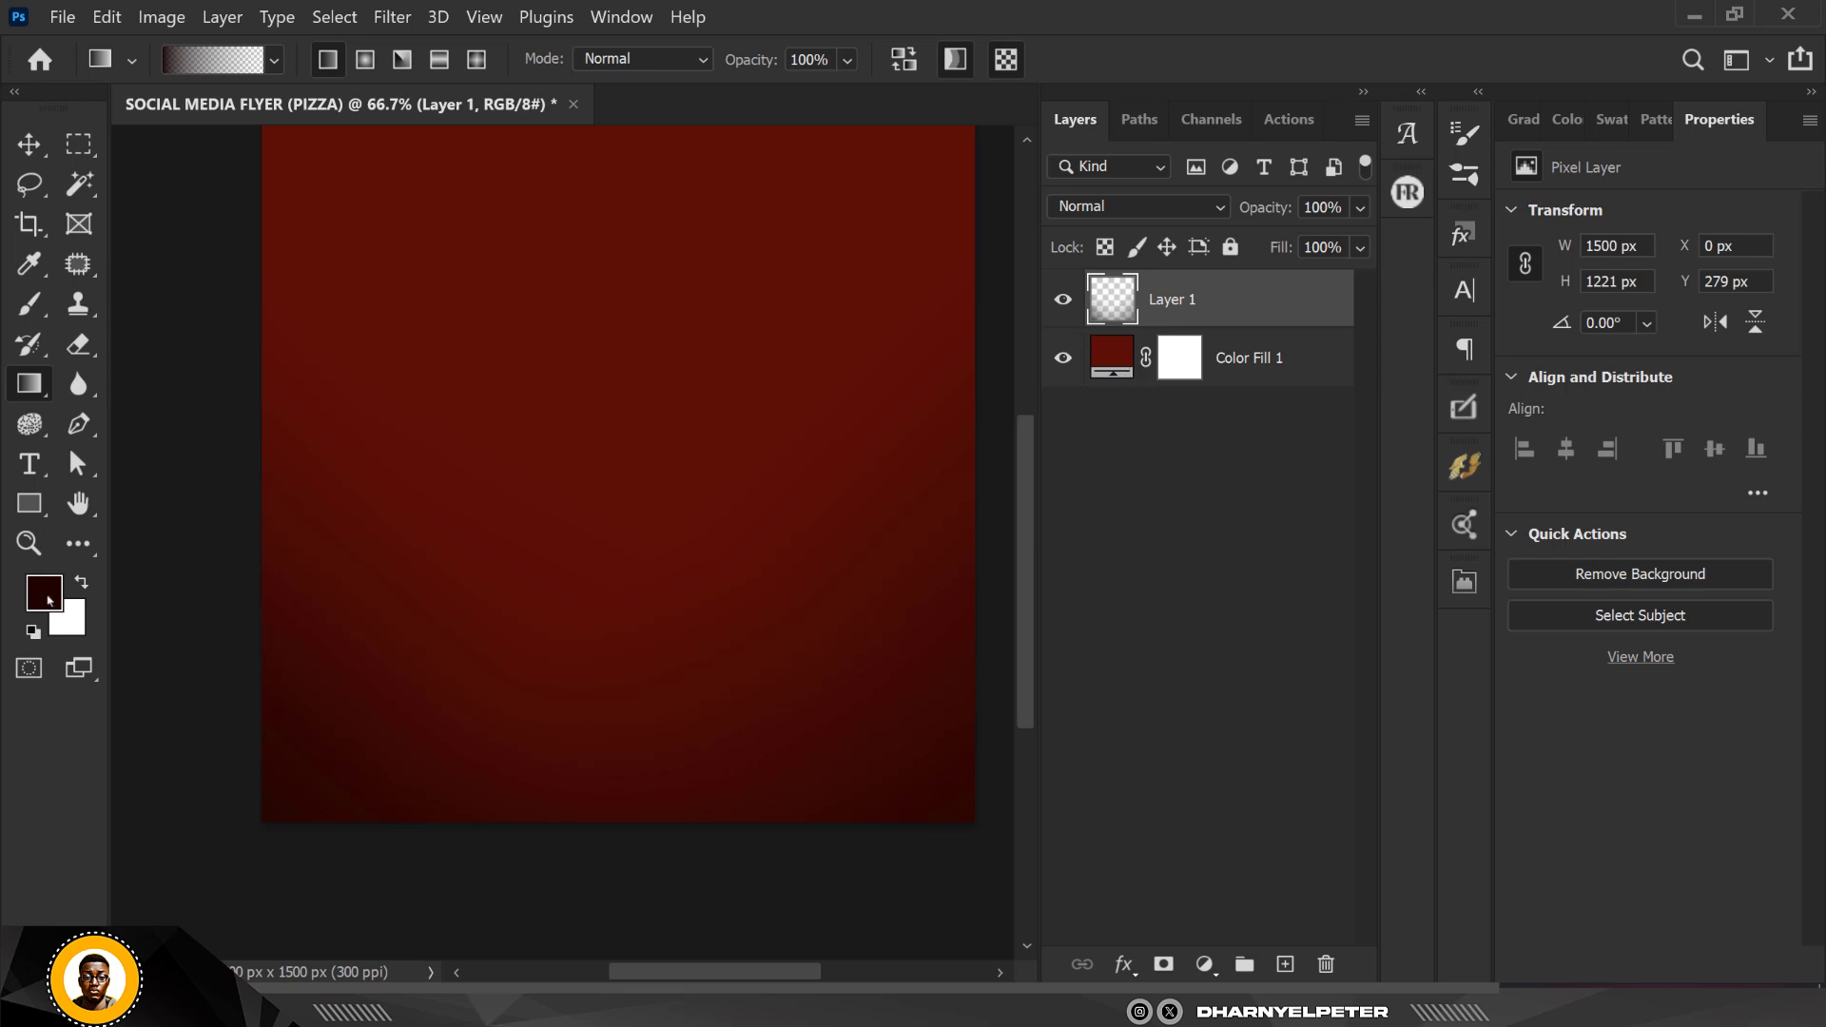
{"action": "left_click", "coordinate": [44, 594]}
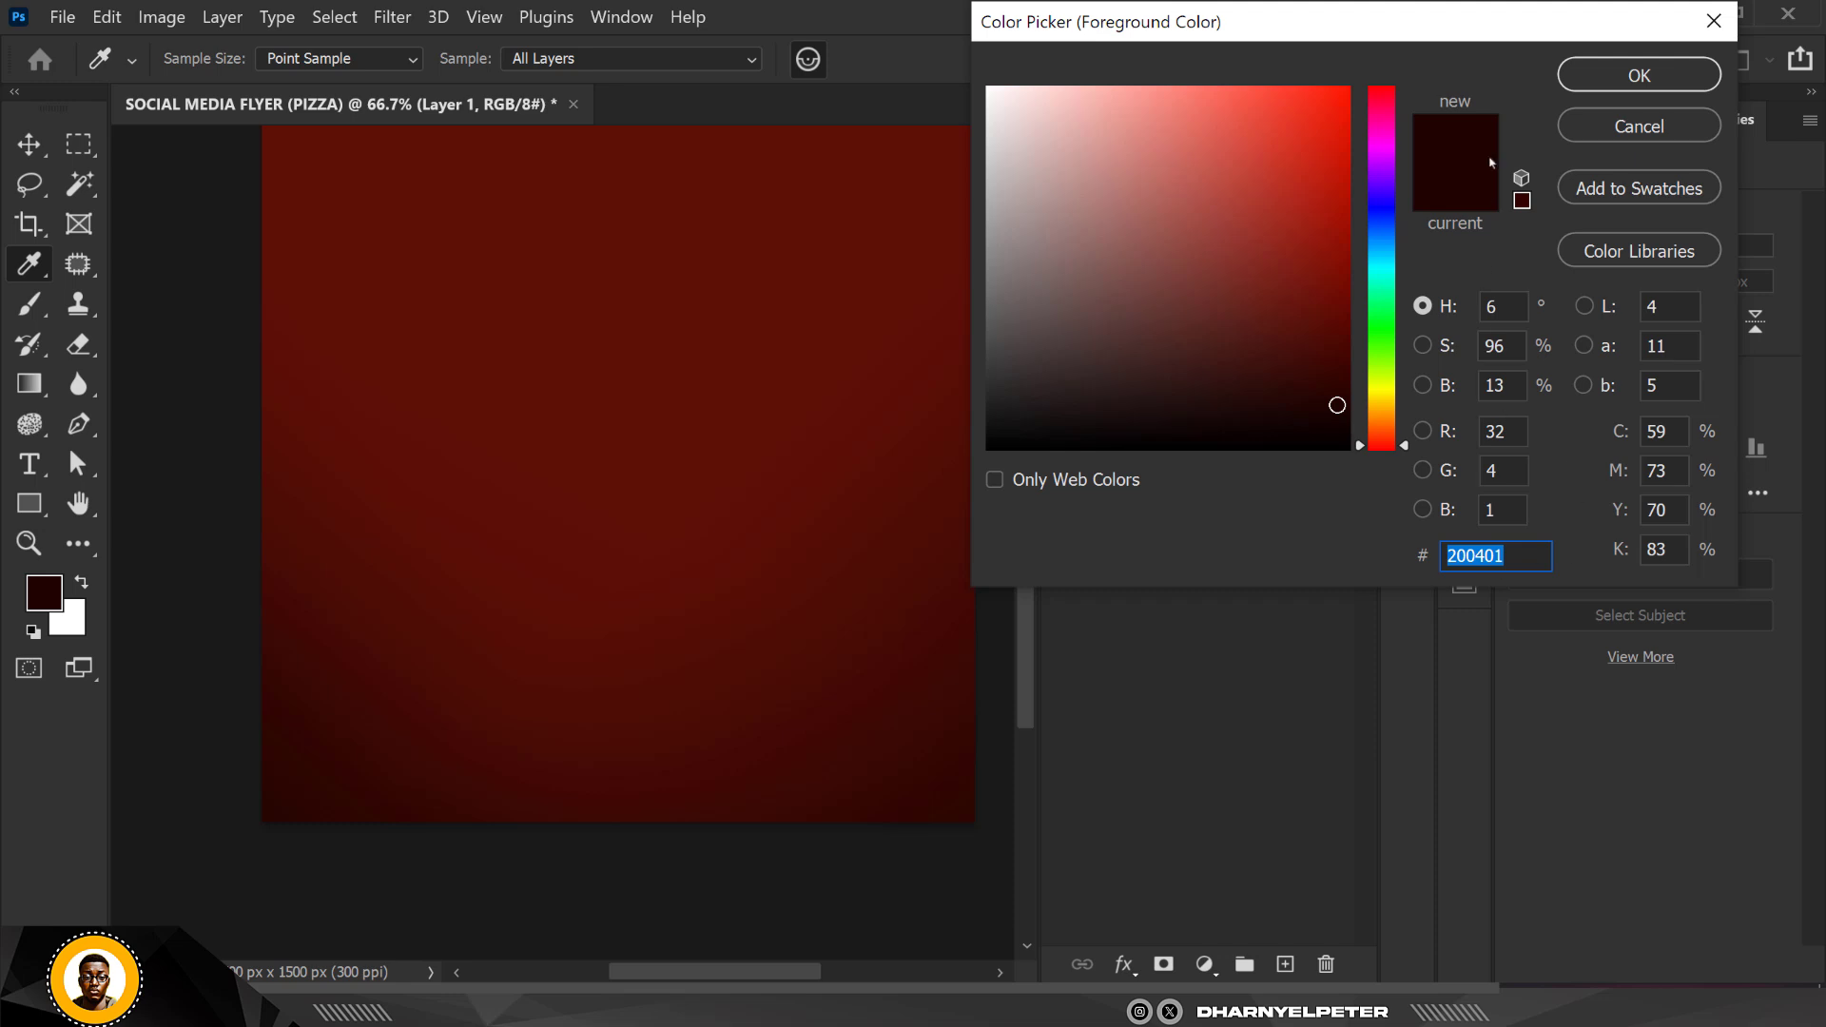
{"action": "left_click", "coordinate": [1502, 556]}
{"action": "double_click", "coordinate": [1488, 557]}
{"action": "left_click", "coordinate": [1638, 75]}
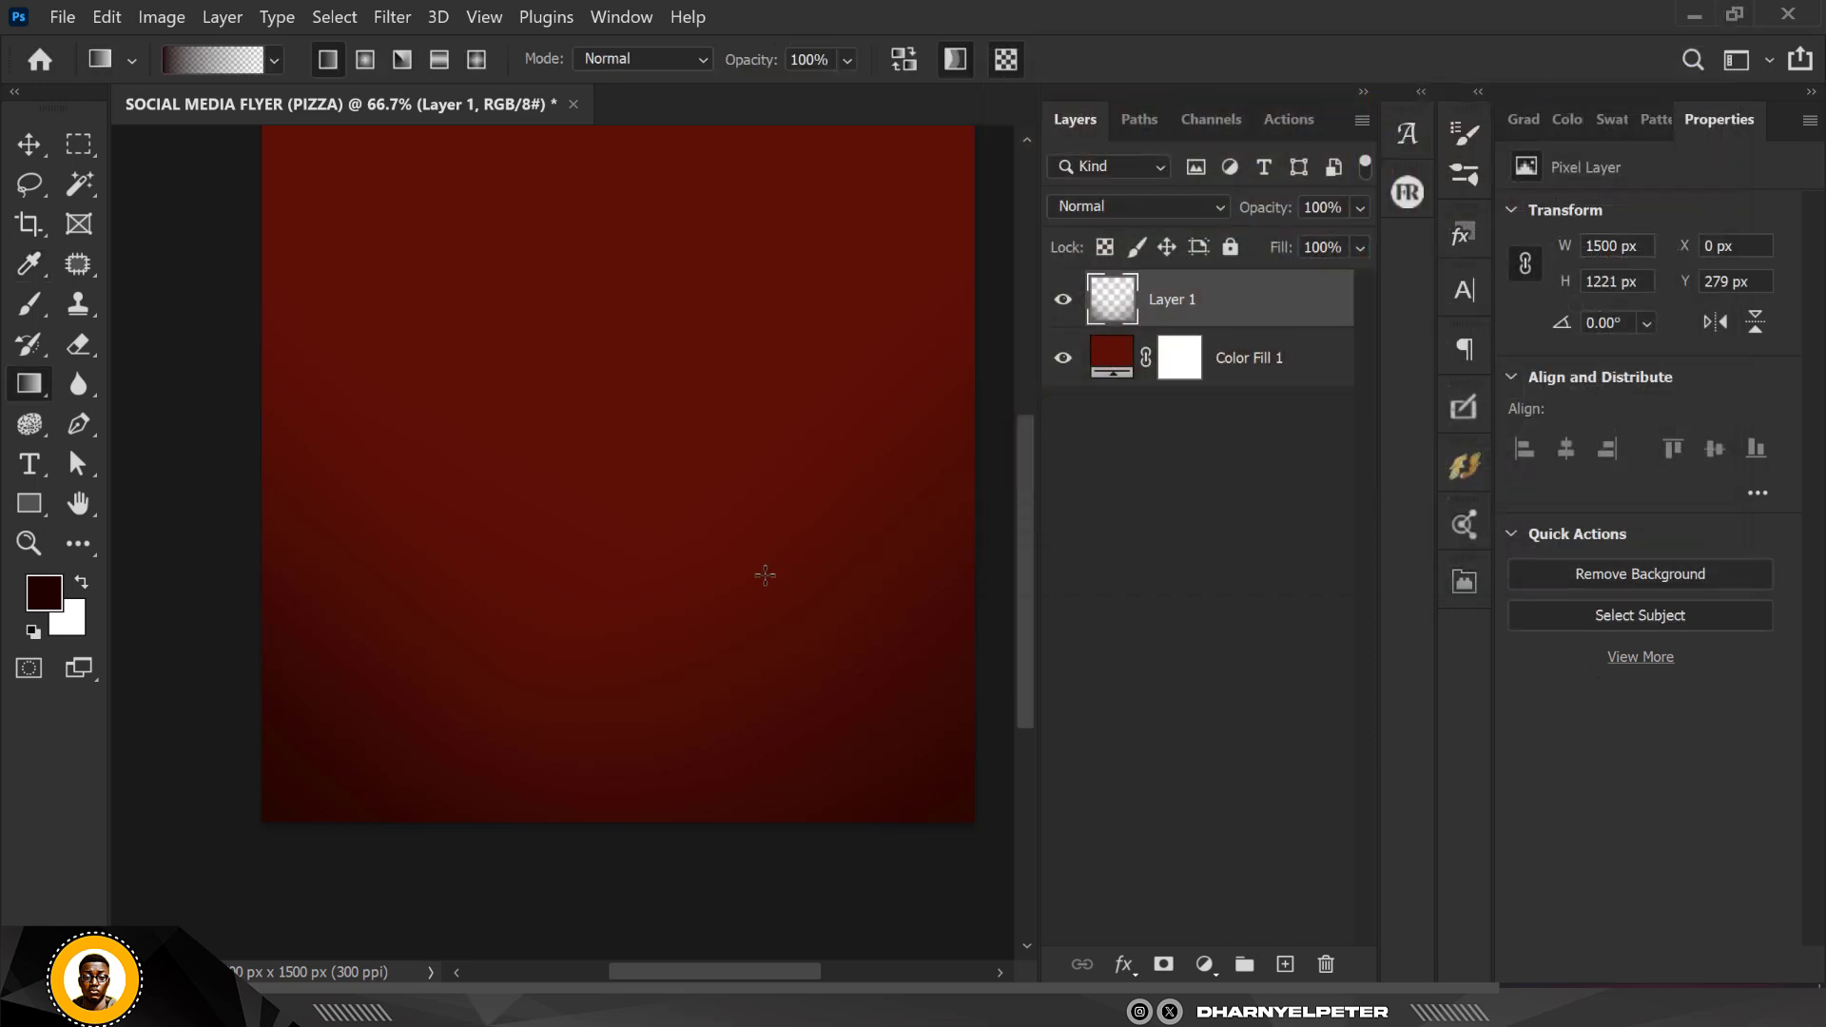
Add the text "PIZZA" in the New Pizza font on a new layer in the upper part of the flyer
{"action": "scroll", "coordinate": [229, 257], "scroll_direction": "up", "scroll_amount": 1}
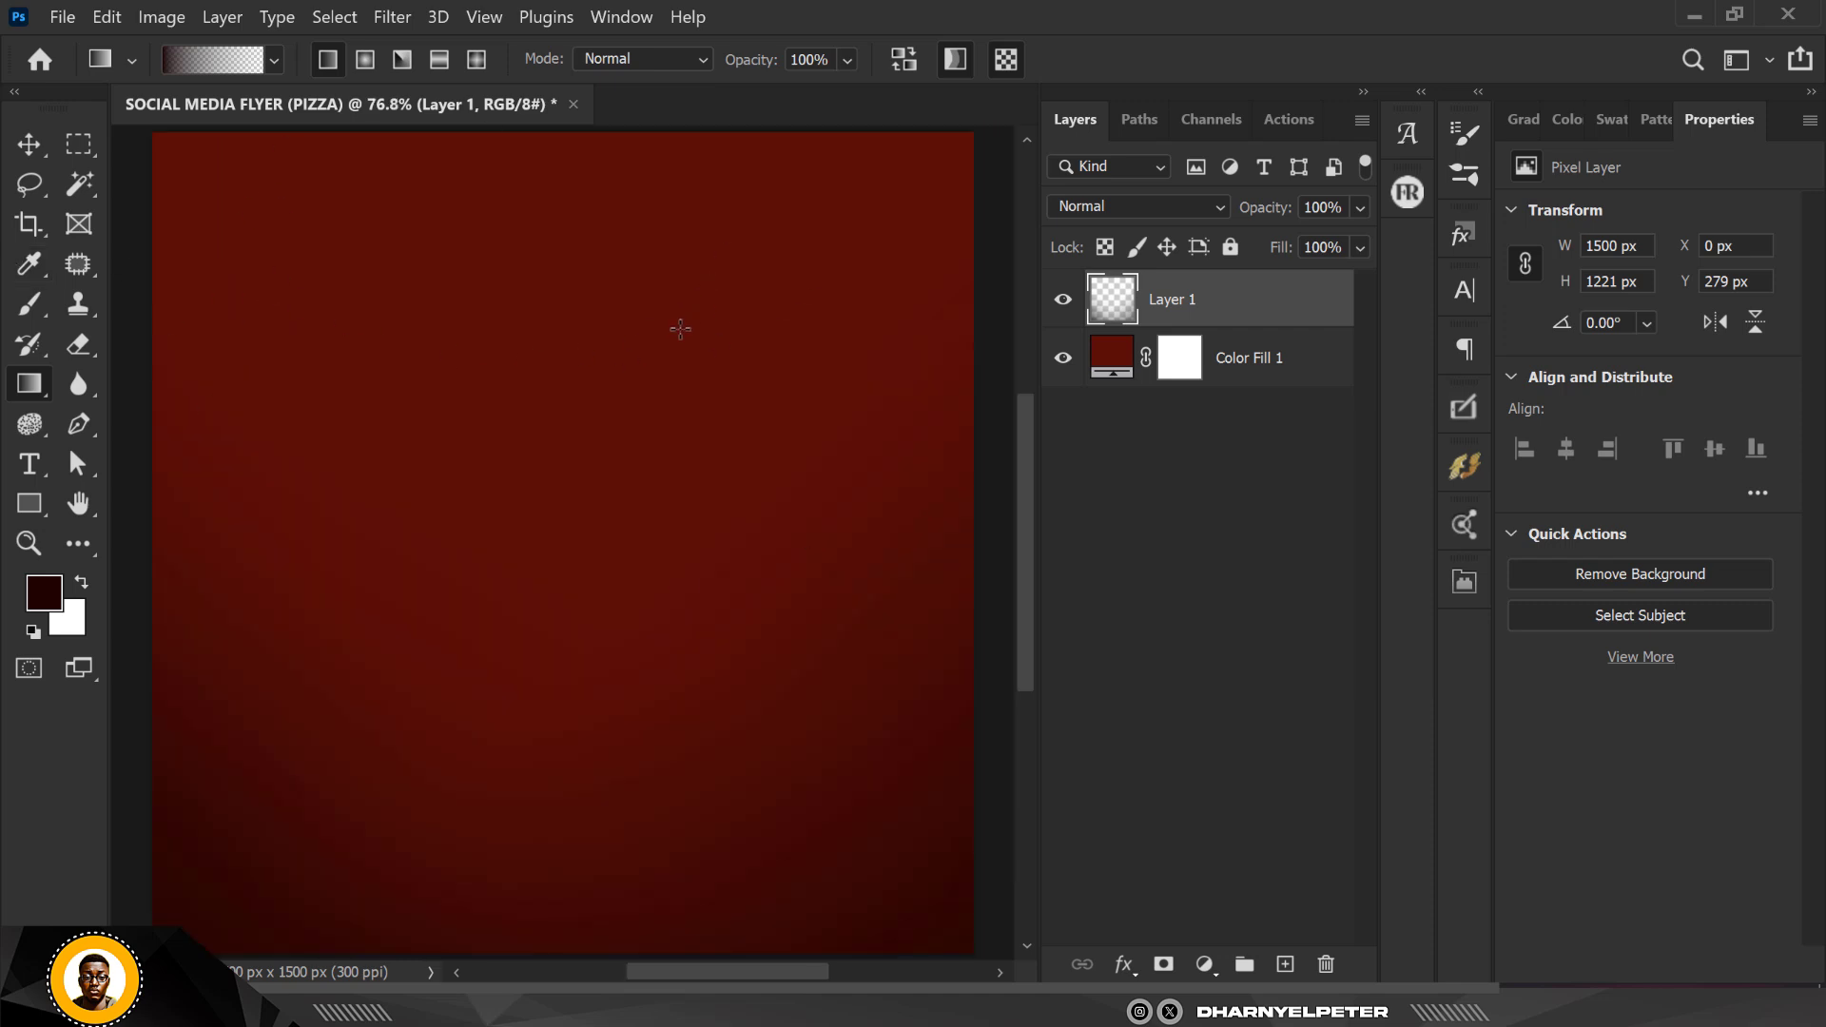
{"action": "left_click", "coordinate": [1285, 964]}
{"action": "left_click", "coordinate": [28, 463]}
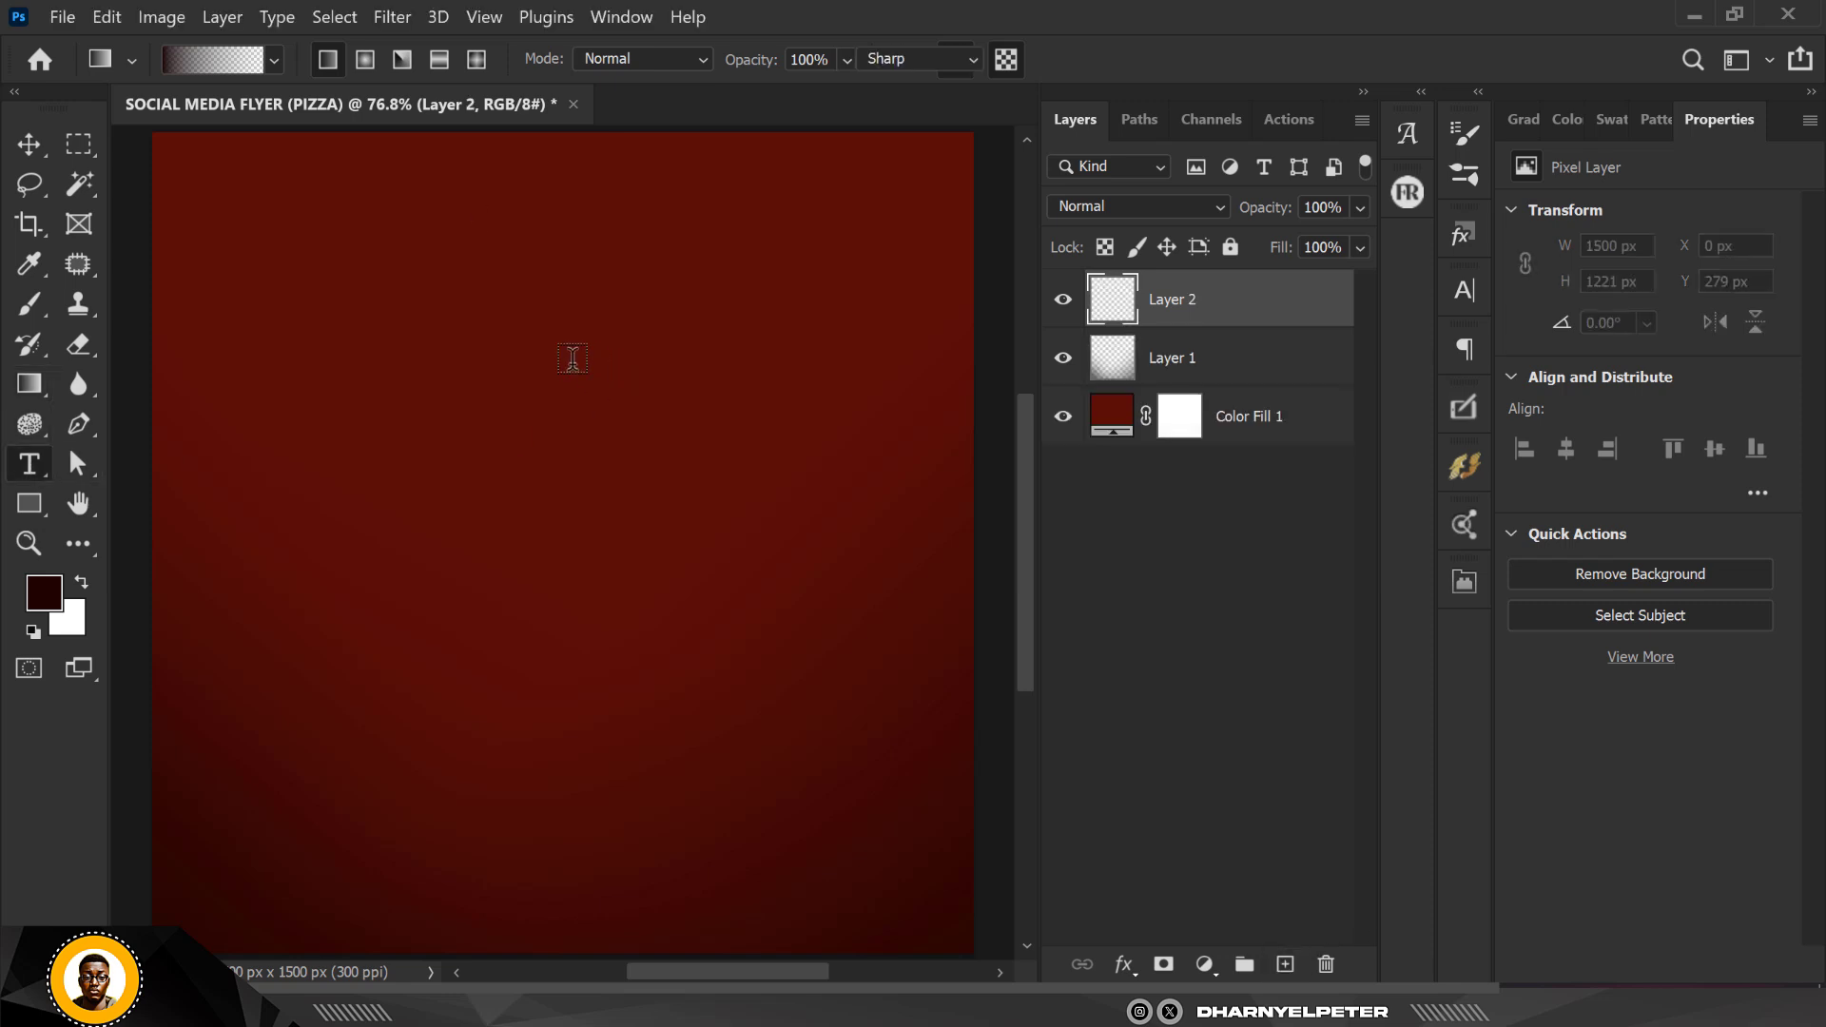
{"action": "left_click", "coordinate": [370, 567]}
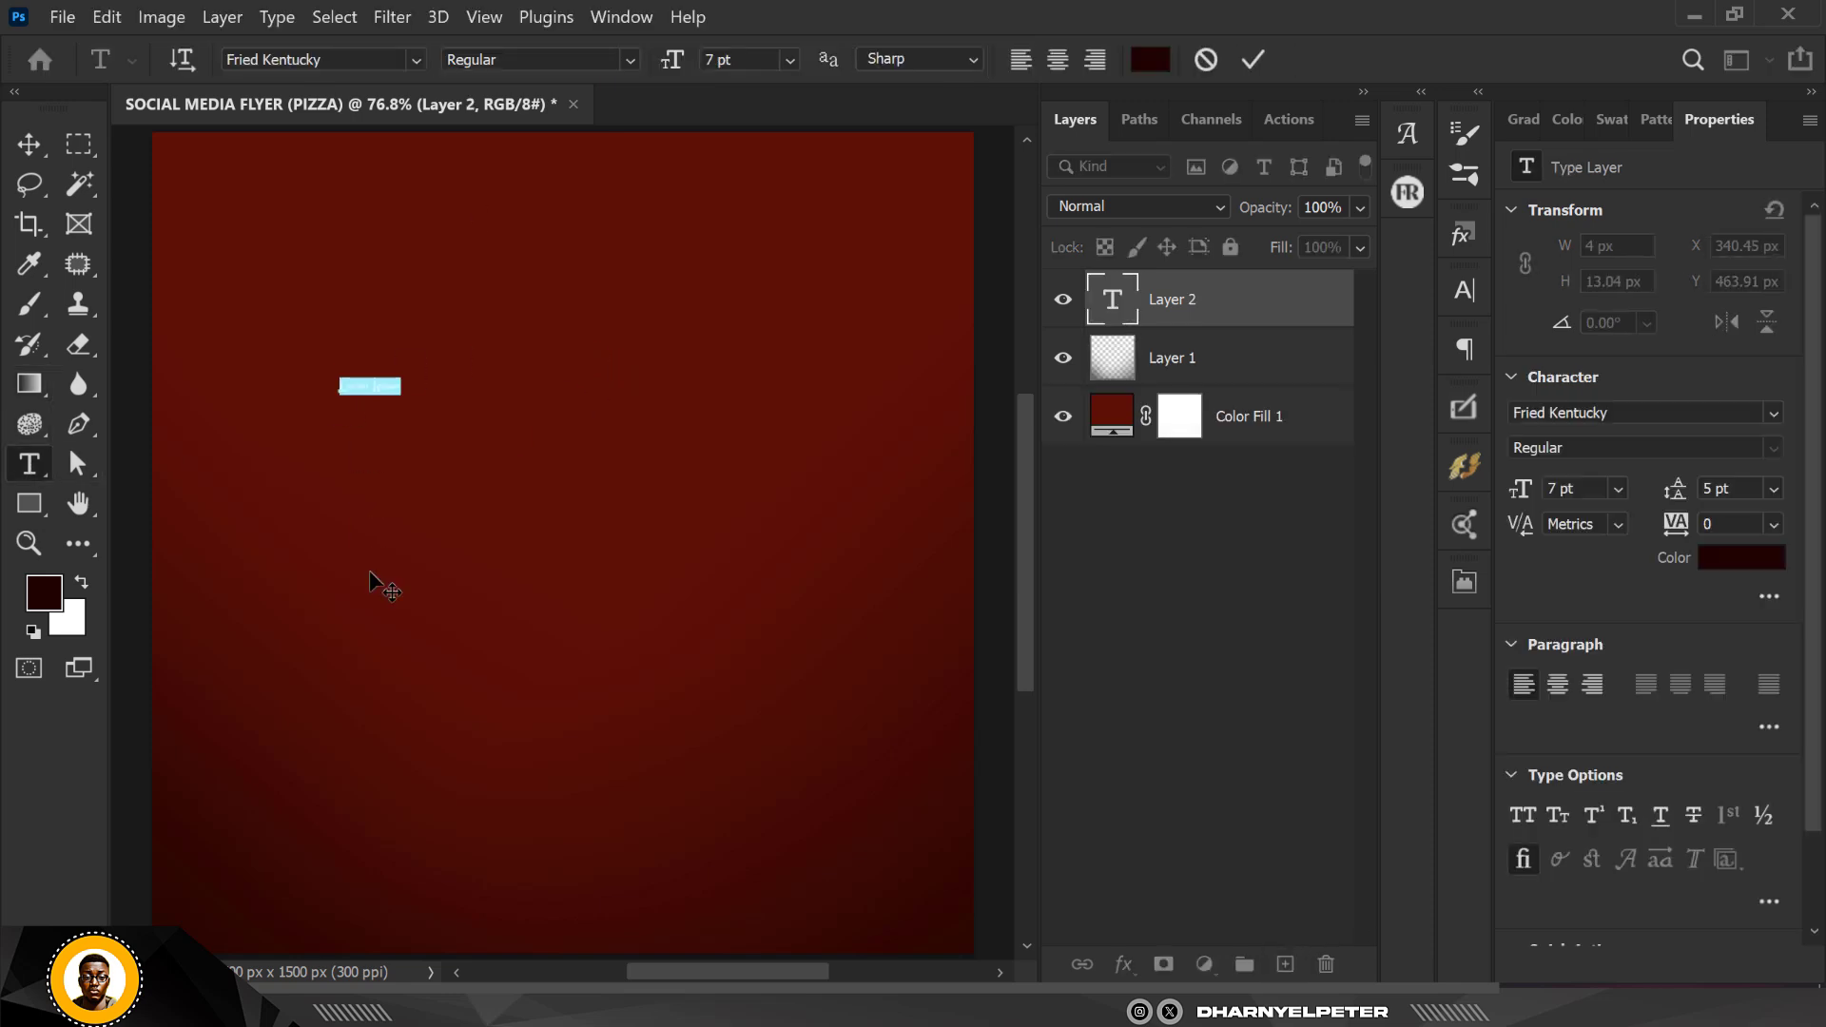
{"action": "left_click", "coordinate": [1629, 417]}
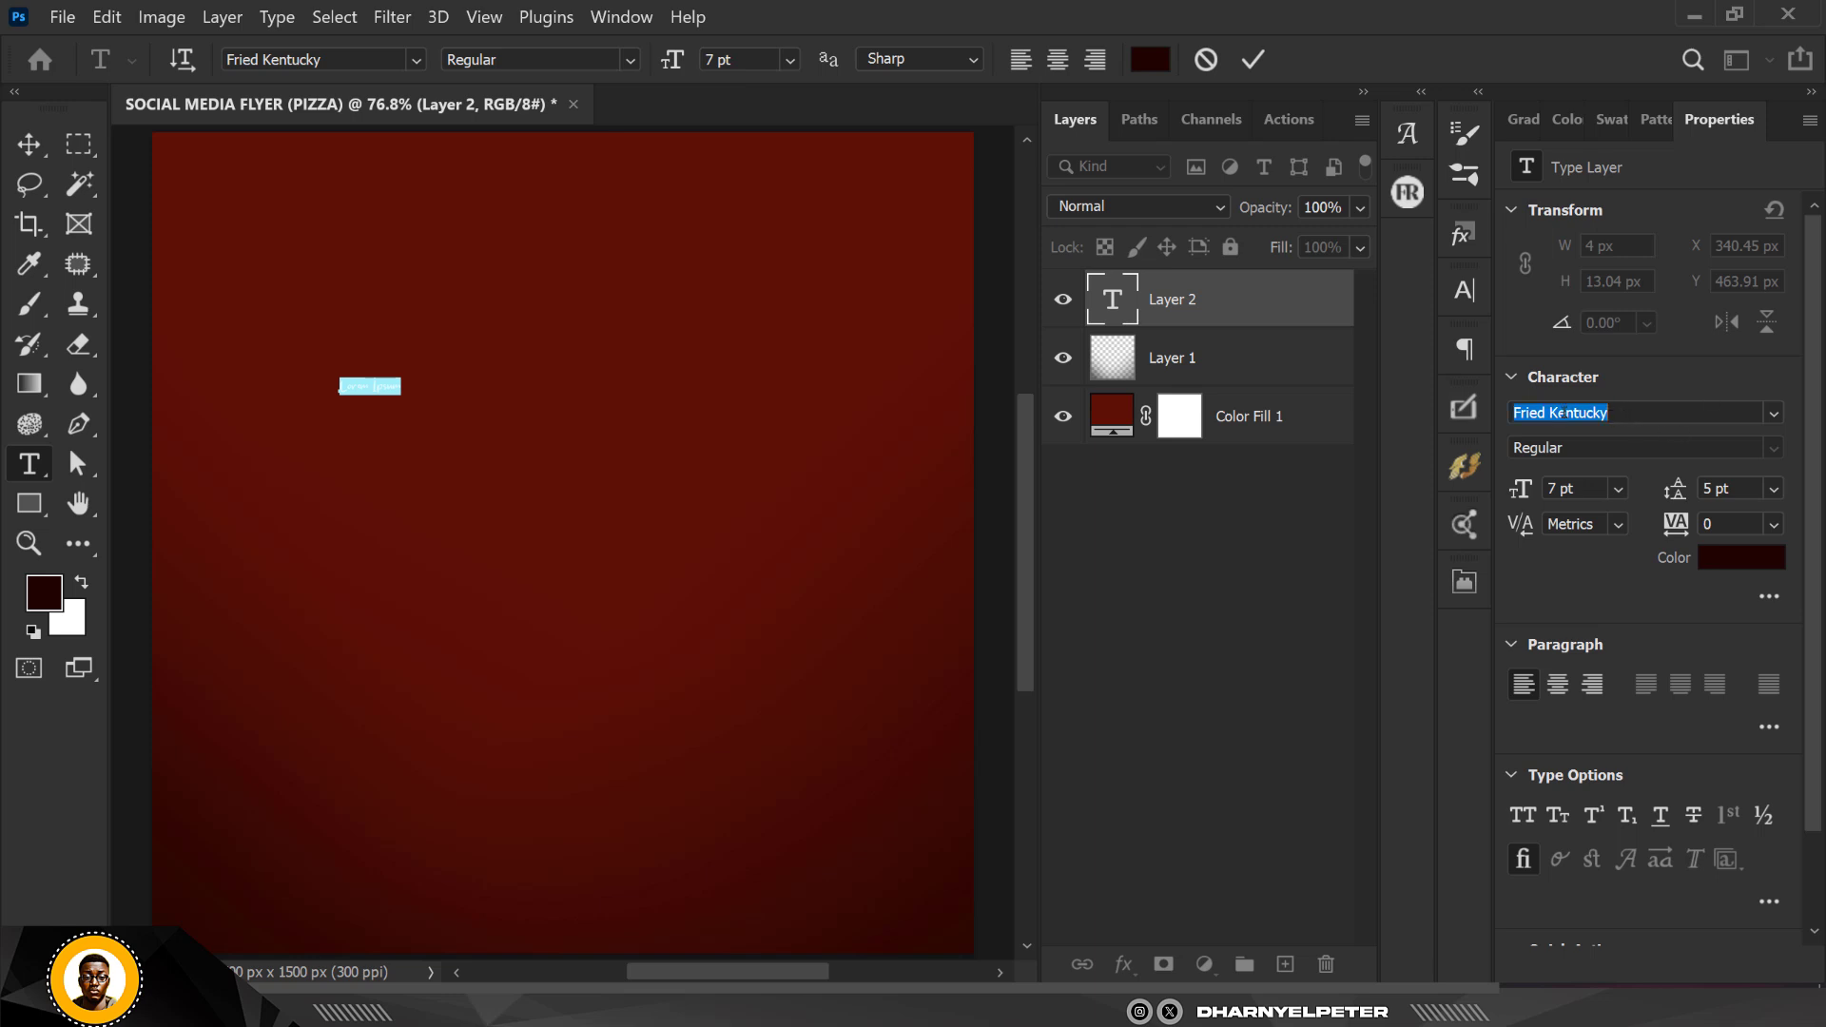
{"action": "left_click", "coordinate": [1773, 416]}
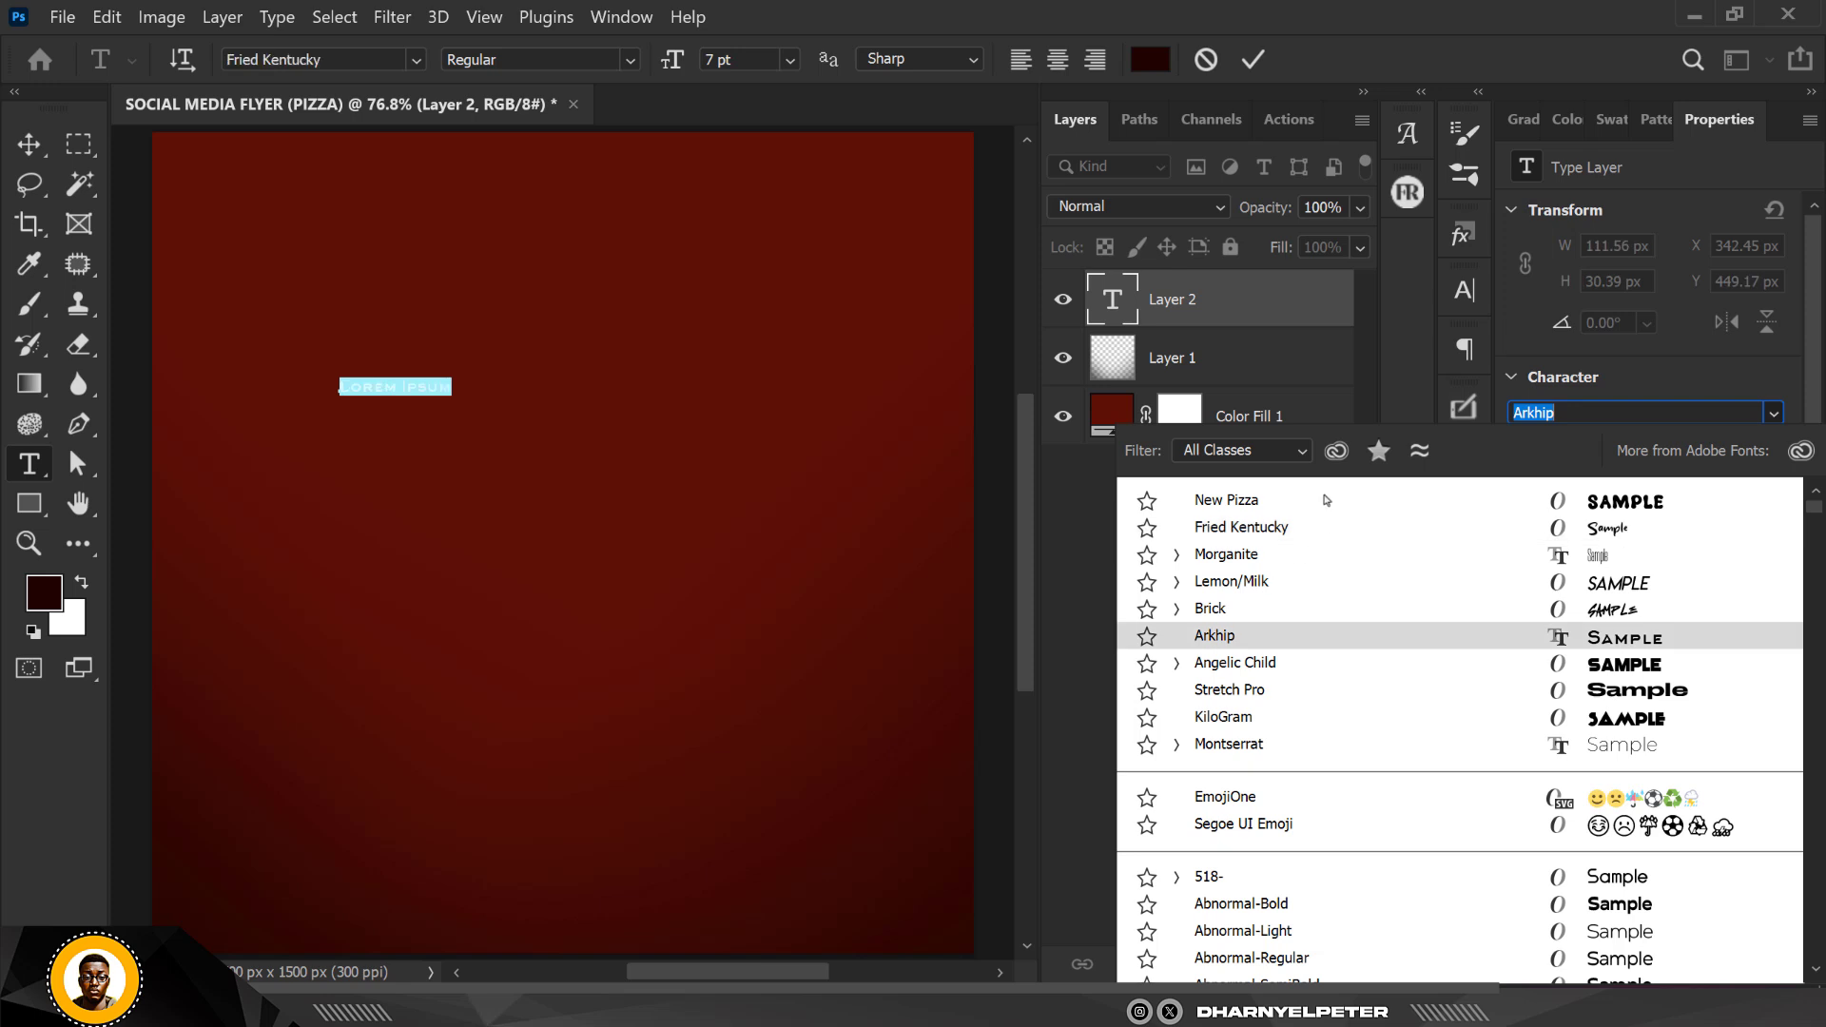
{"action": "left_click", "coordinate": [1269, 502]}
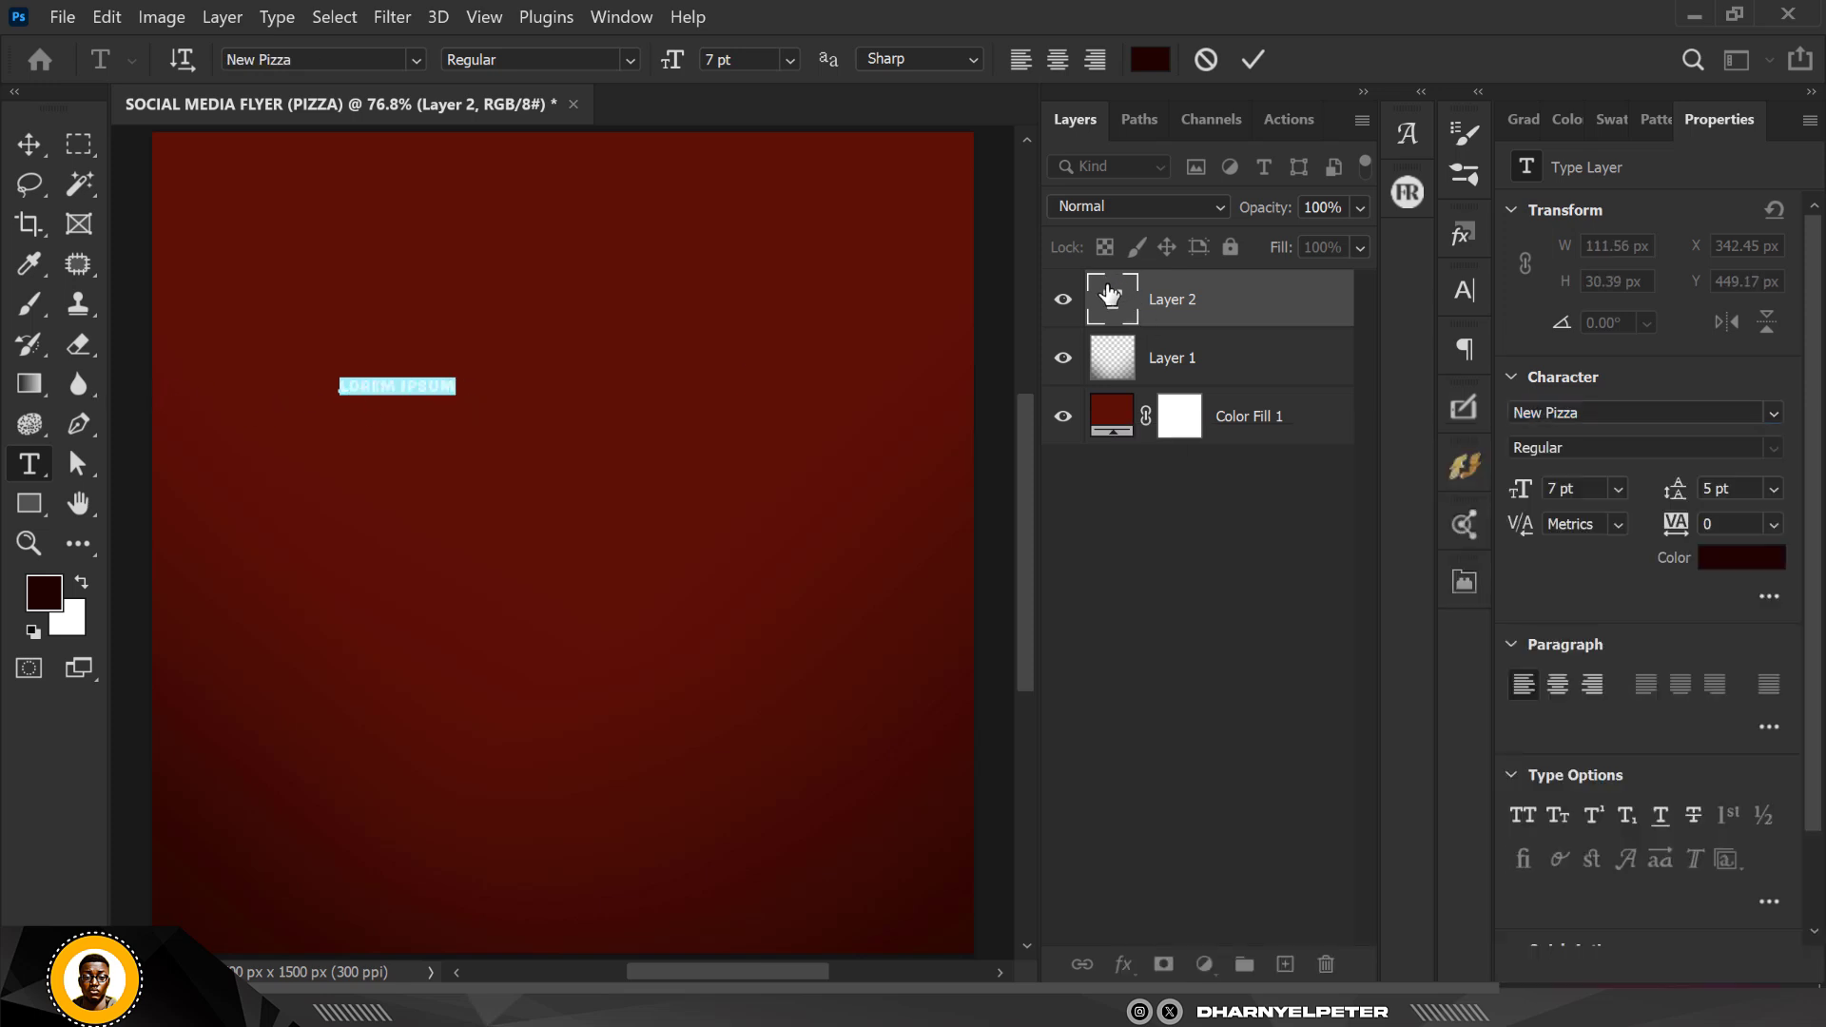
{"action": "key", "text": "BackSpace"}
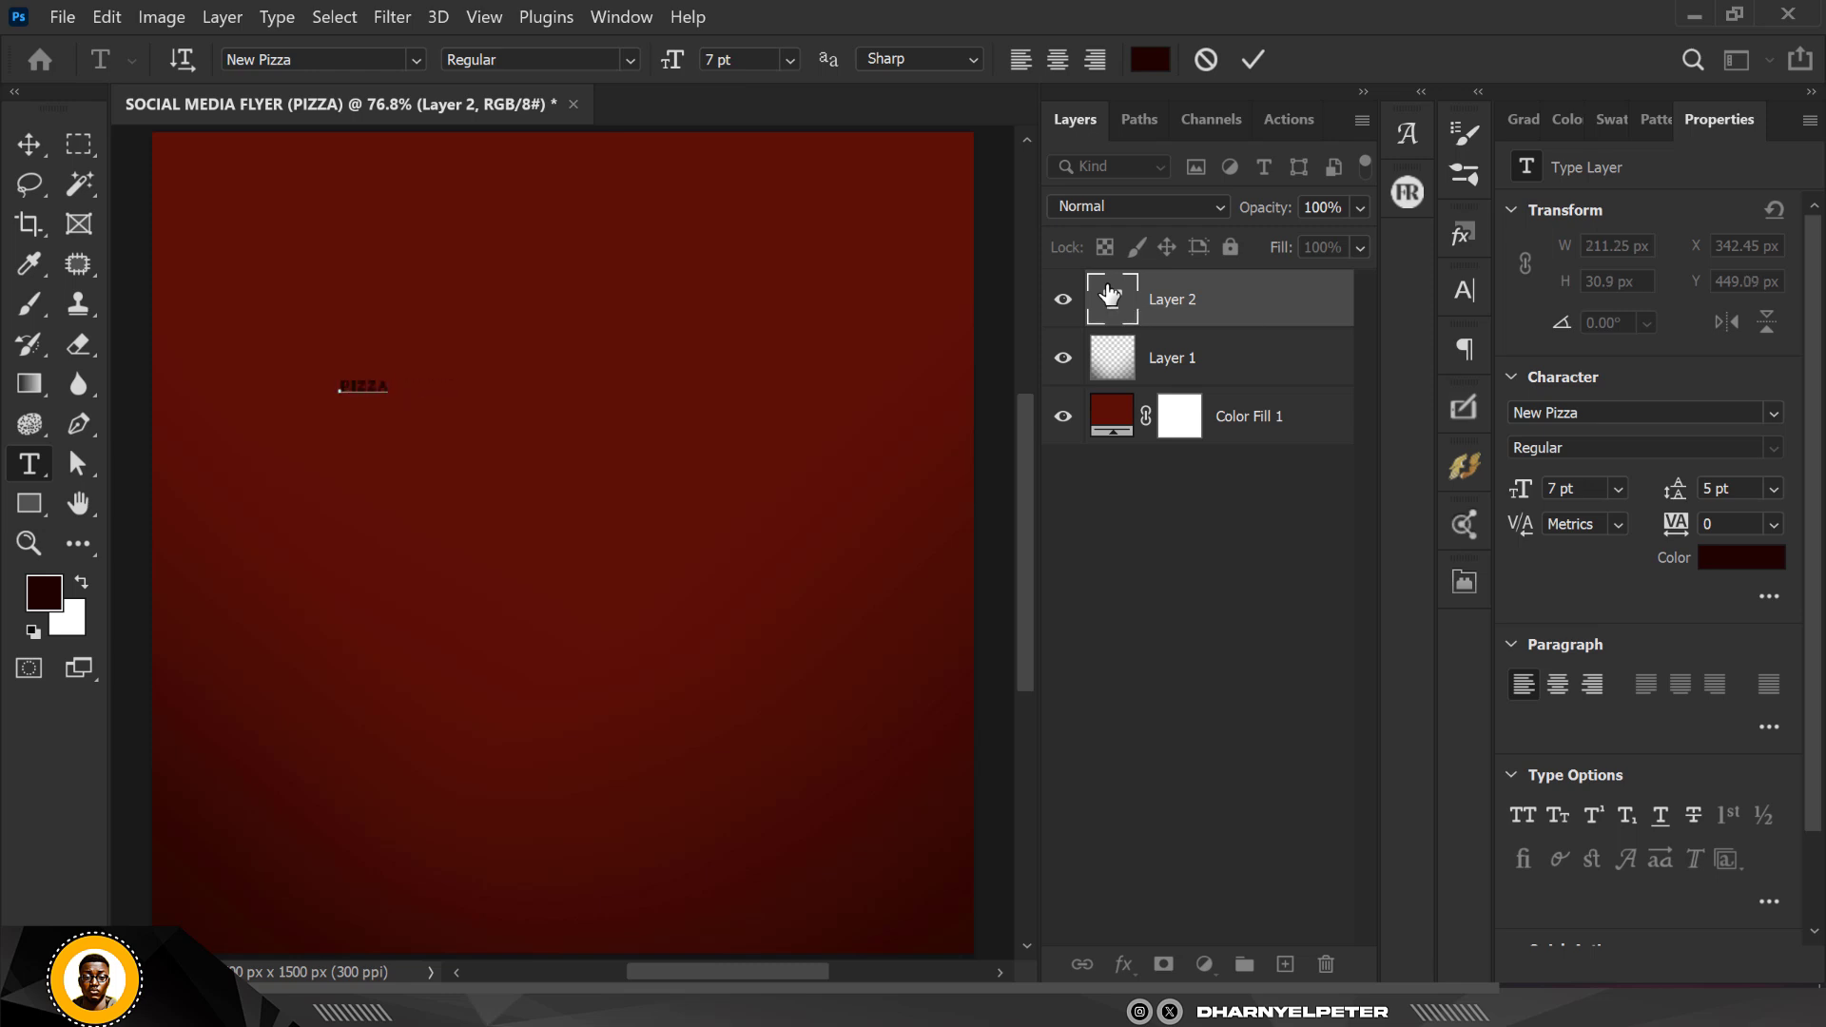
{"action": "type", "text": "PIZZA"}
{"action": "left_click", "coordinate": [13, 149]}
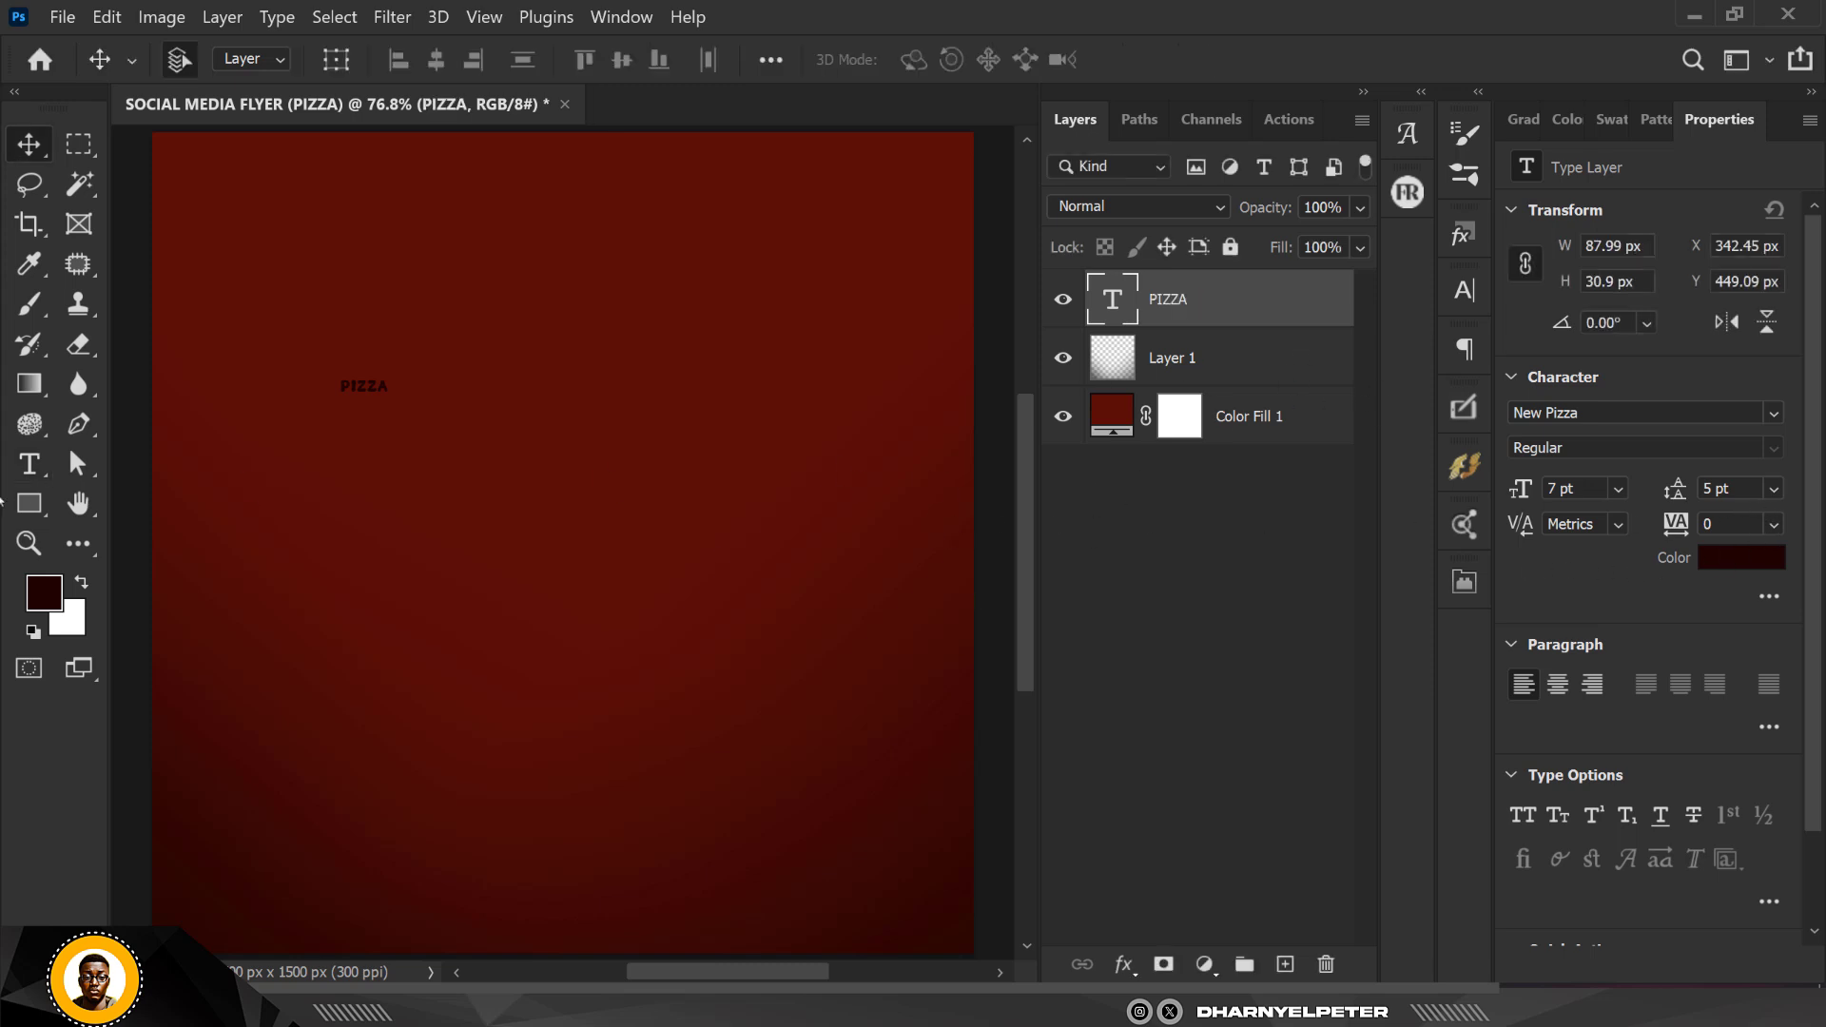
Change the PIZZA text color to white (#ffffff)
{"action": "scroll", "coordinate": [432, 386], "scroll_direction": "up", "scroll_amount": 10}
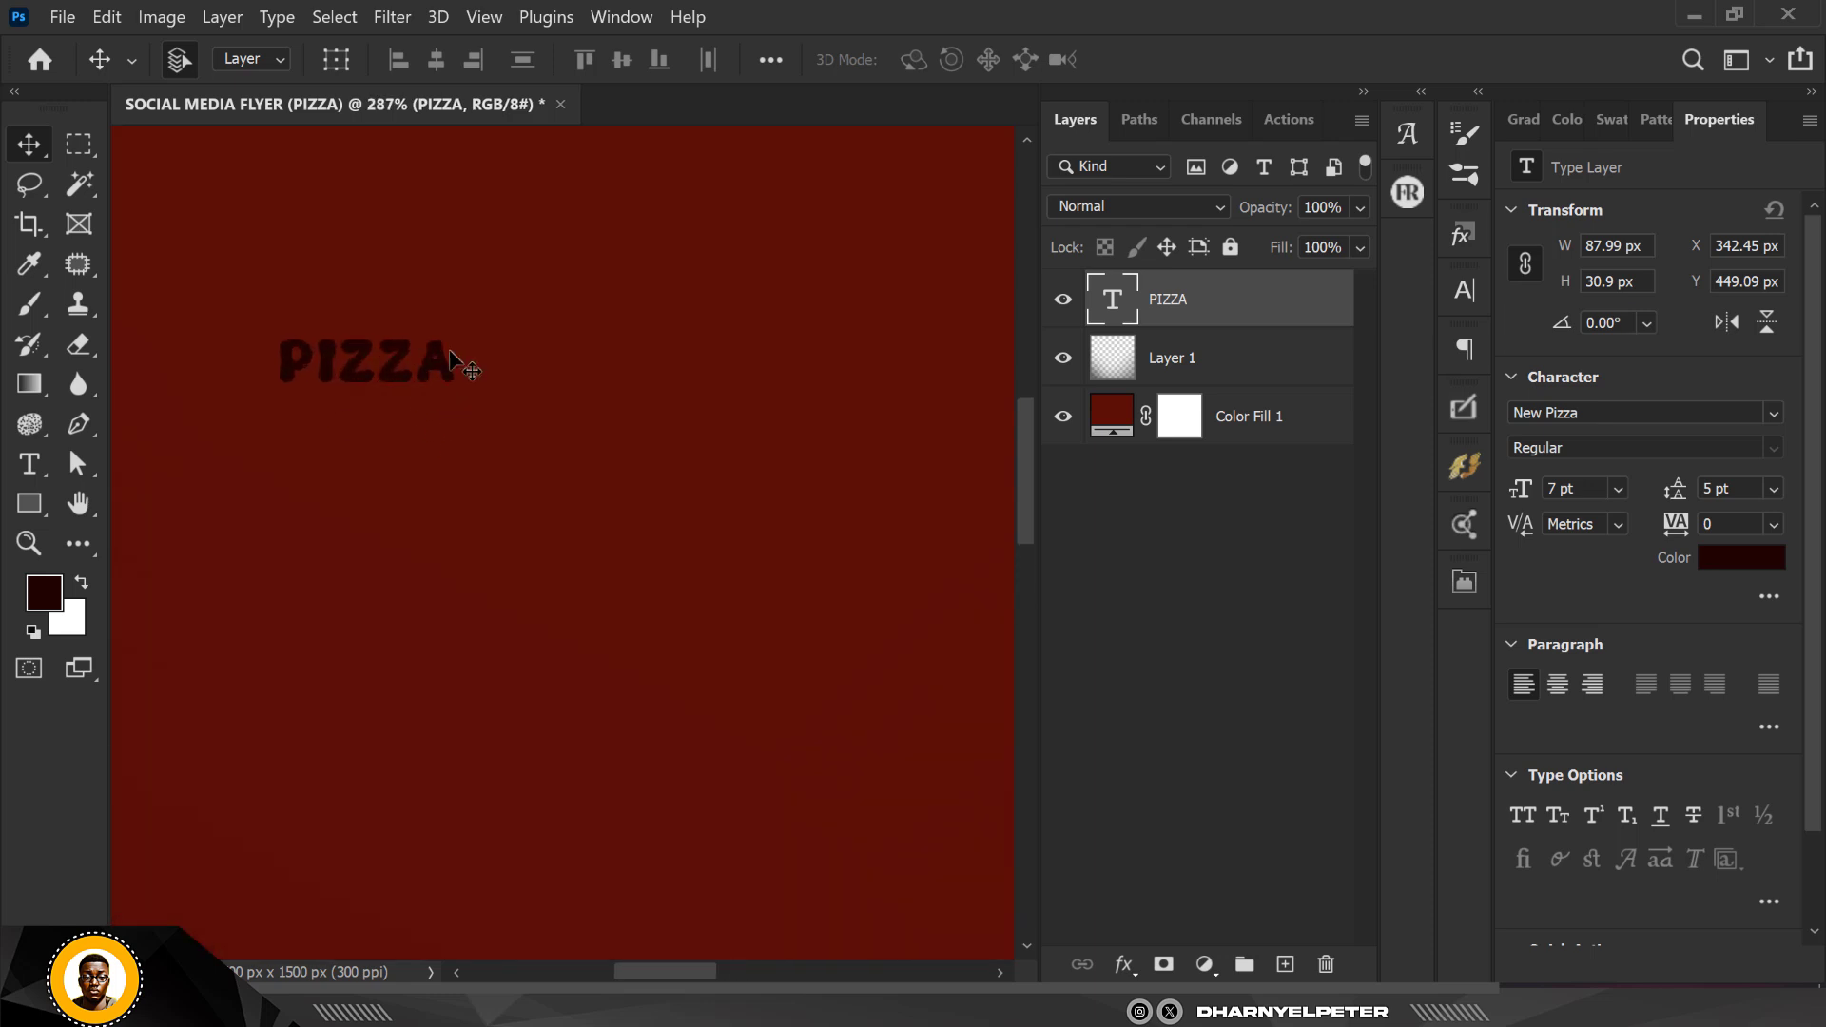
{"action": "left_click", "coordinate": [1741, 559]}
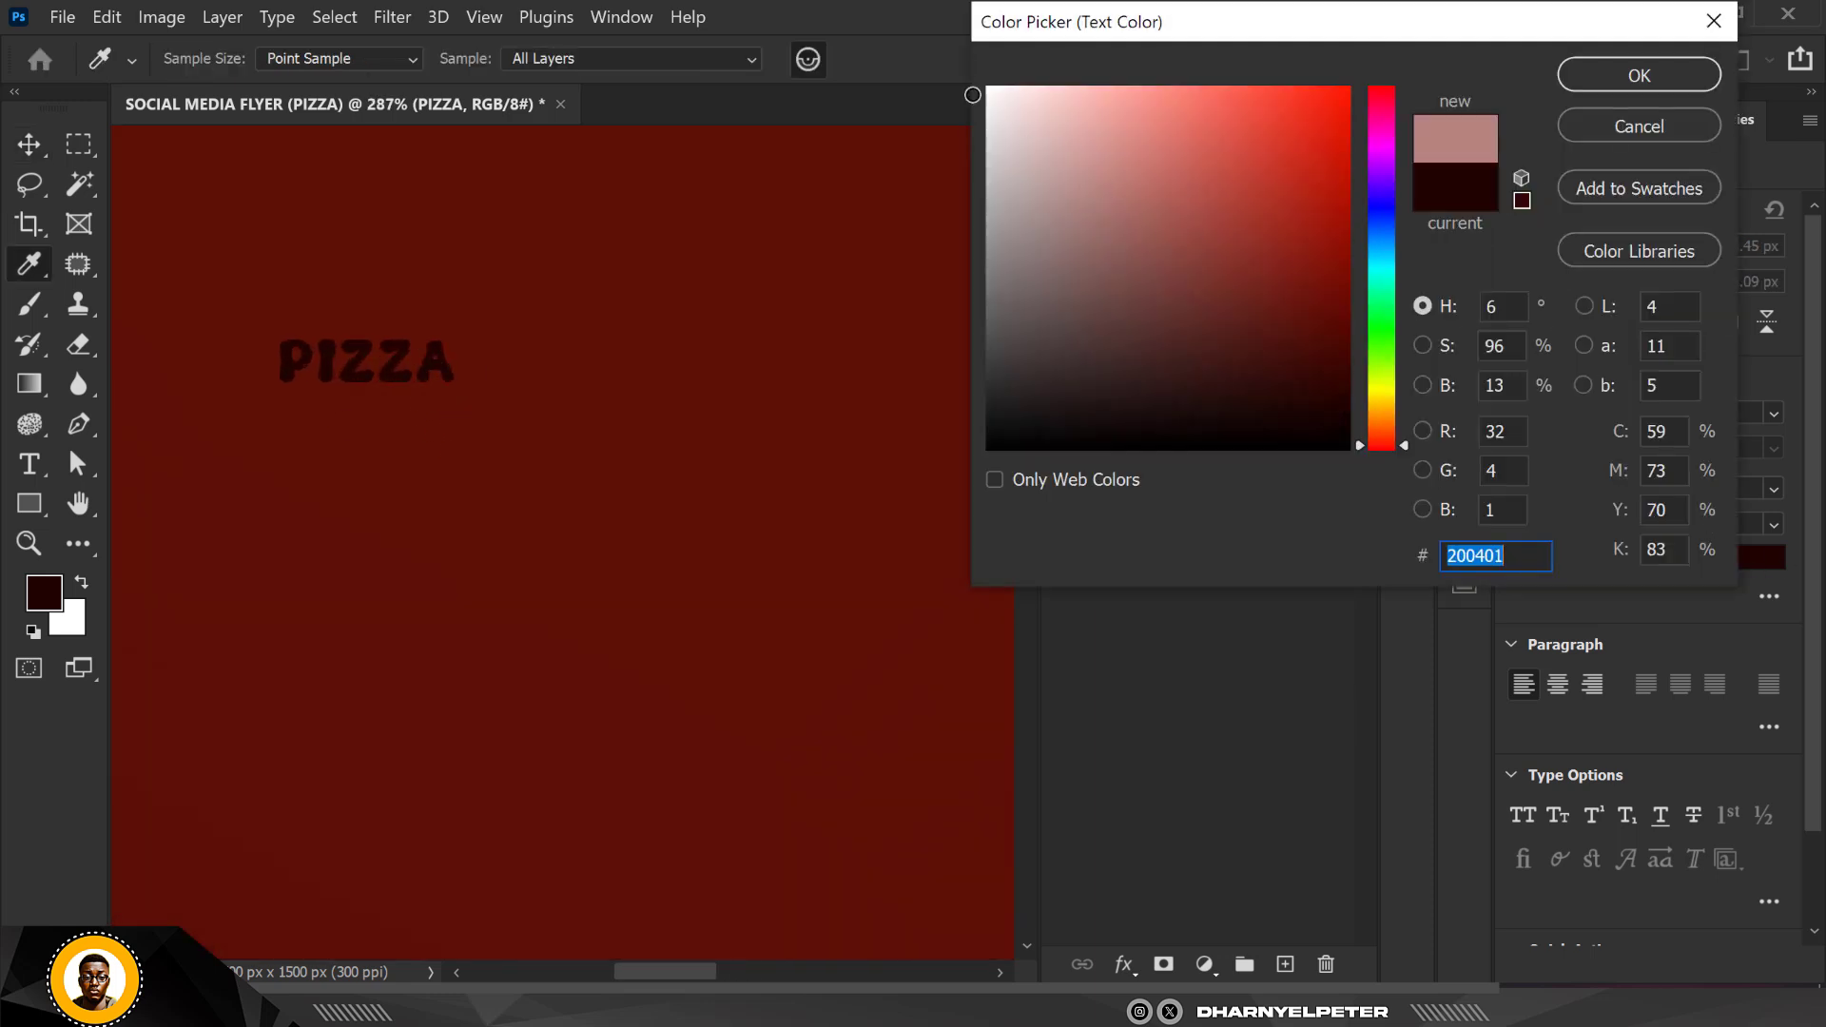
{"action": "left_click", "coordinate": [987, 88]}
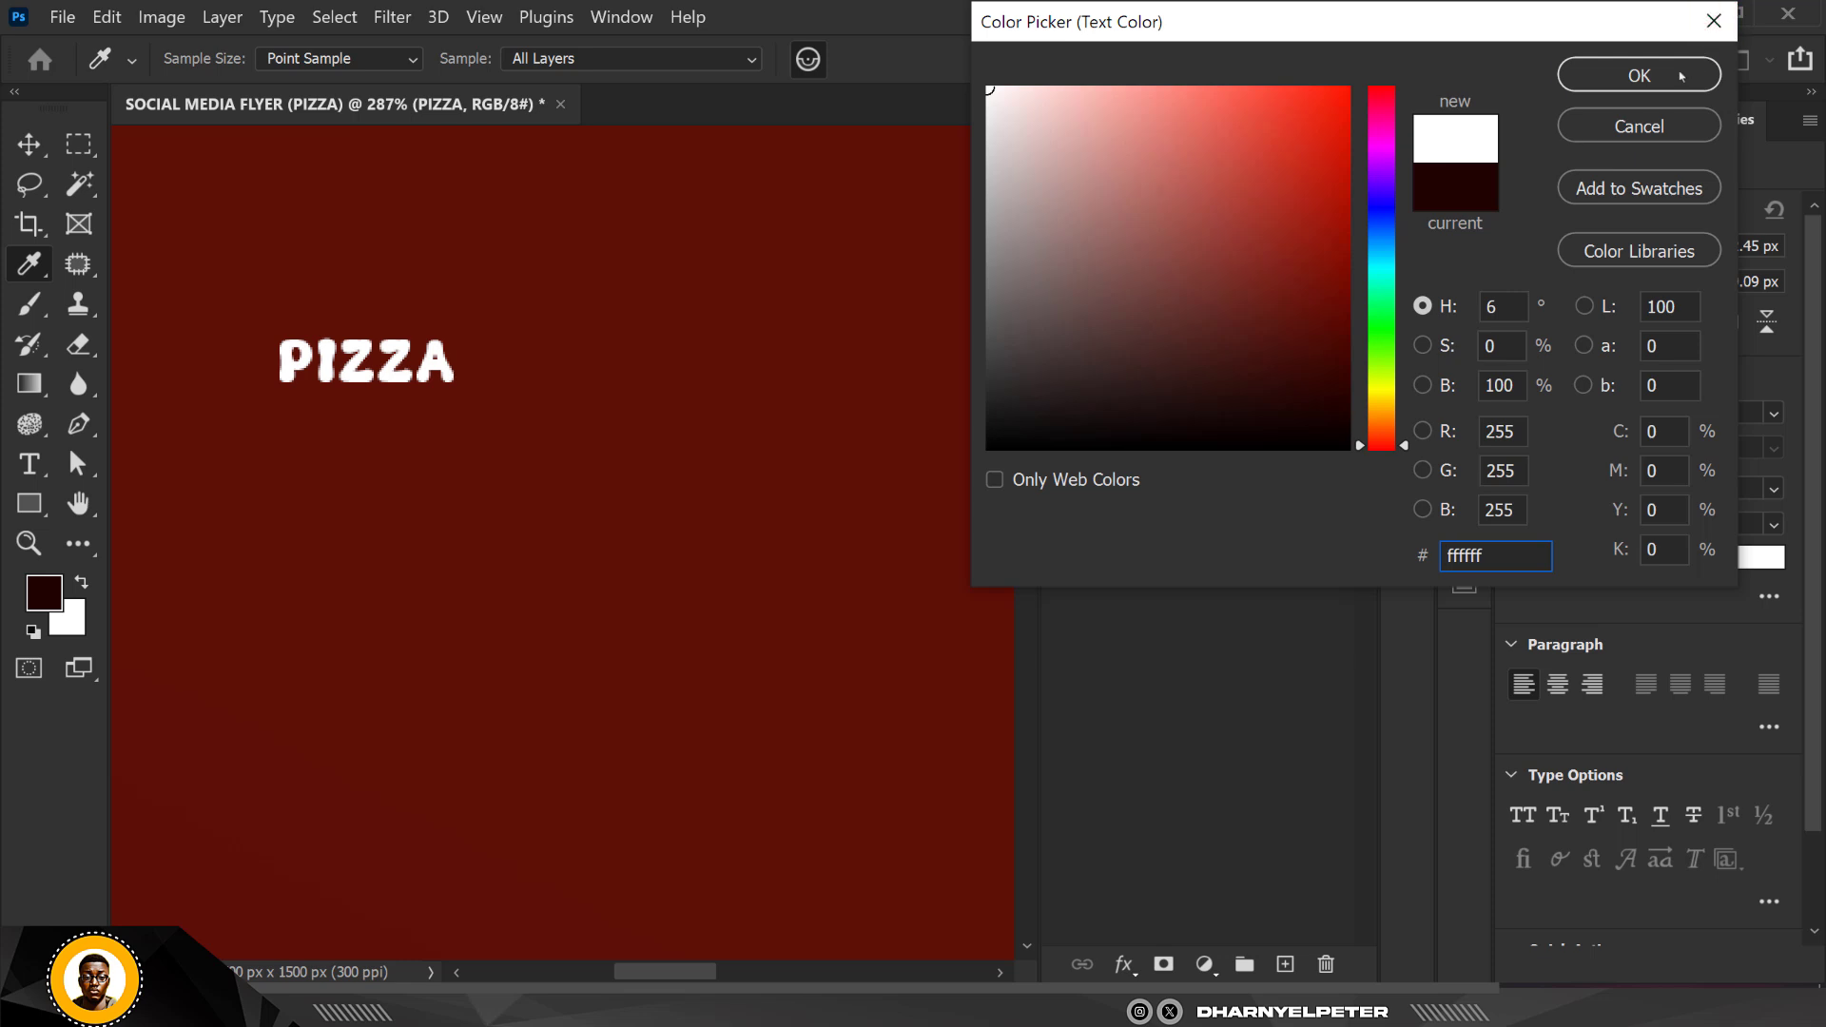
{"action": "left_click", "coordinate": [1682, 77]}
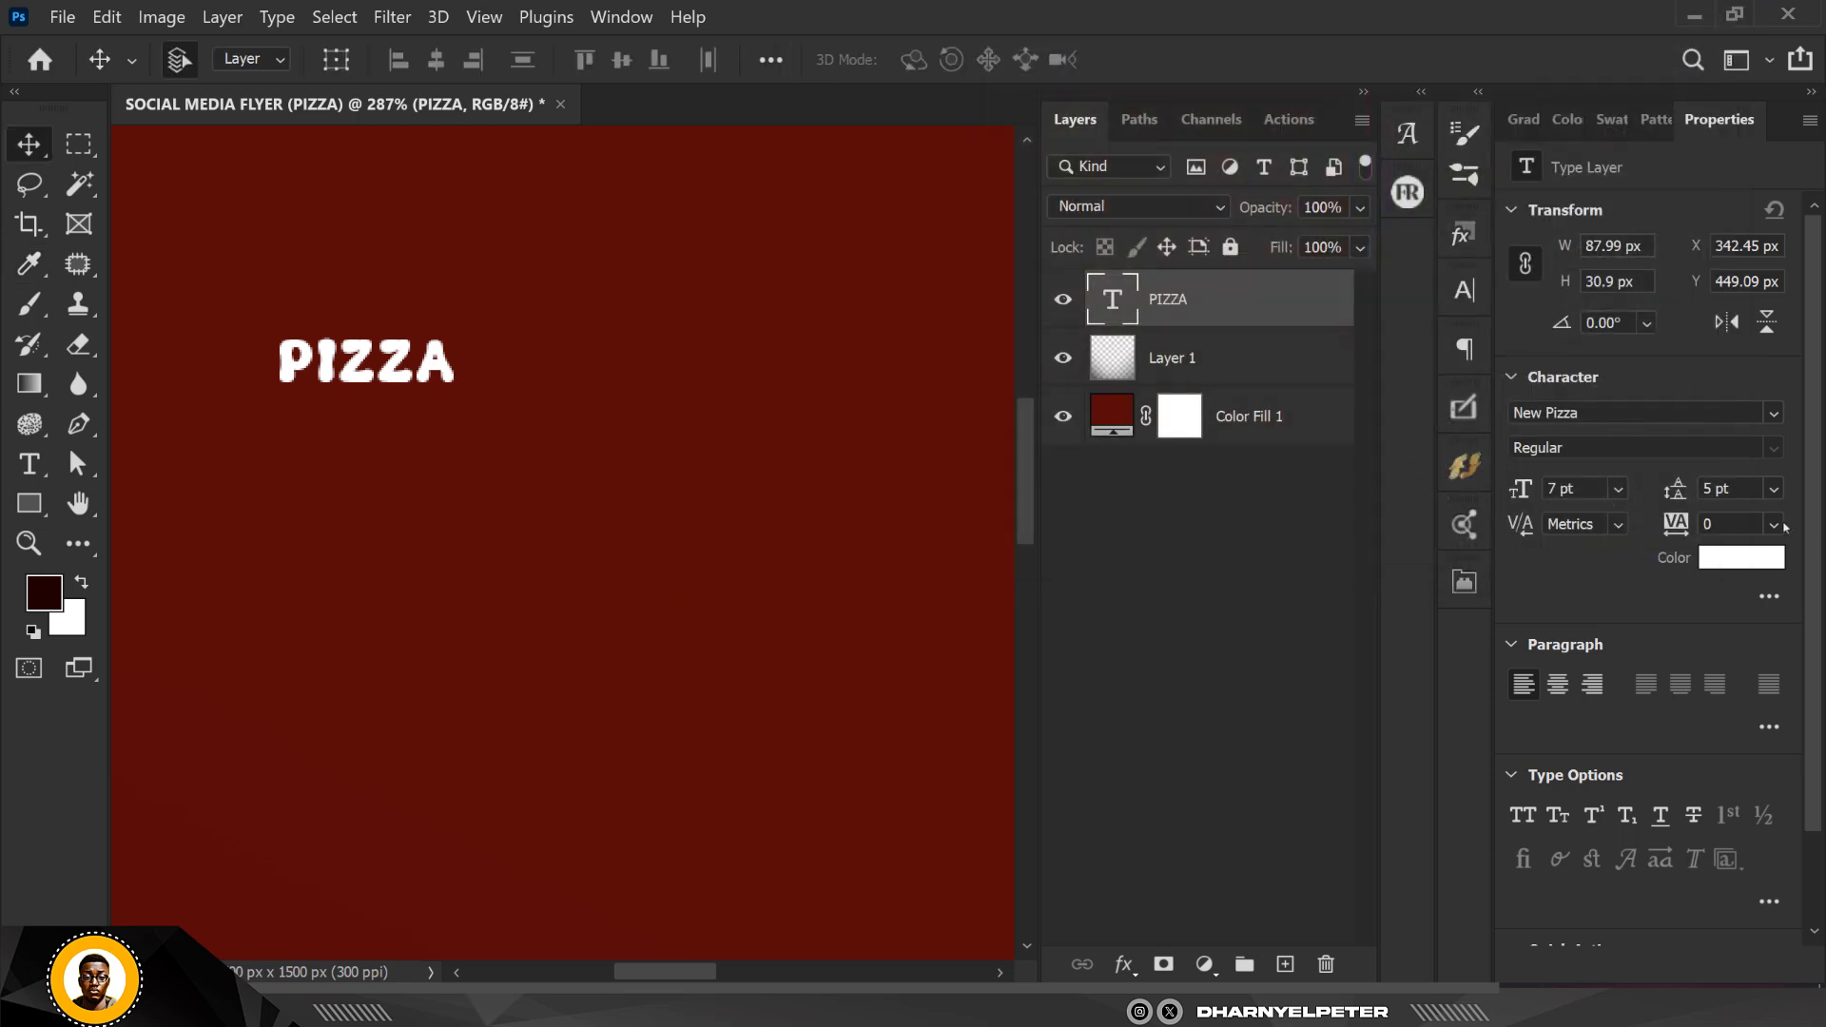
Set the PIZZA text's tracking to -75 and its font size to 30 pt
{"action": "left_click", "coordinate": [1774, 524]}
{"action": "left_click", "coordinate": [1759, 570]}
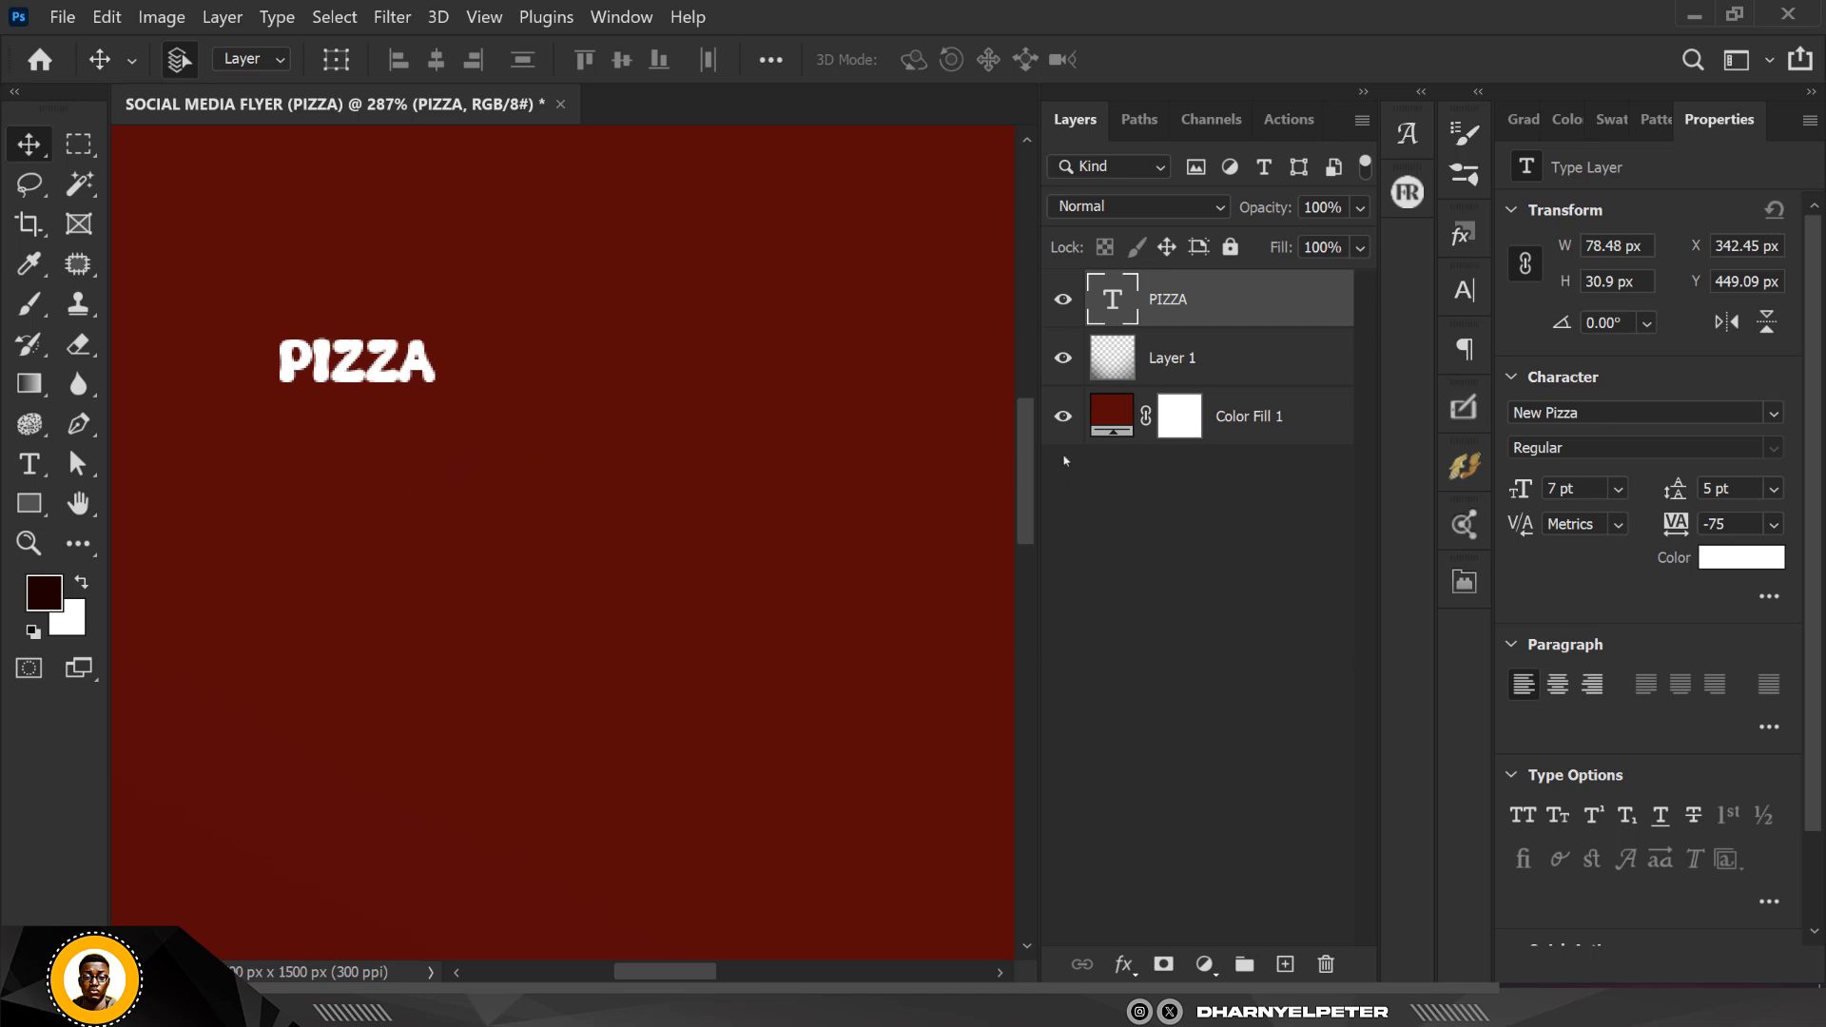
{"action": "scroll", "coordinate": [666, 497], "scroll_direction": "down", "scroll_amount": 4}
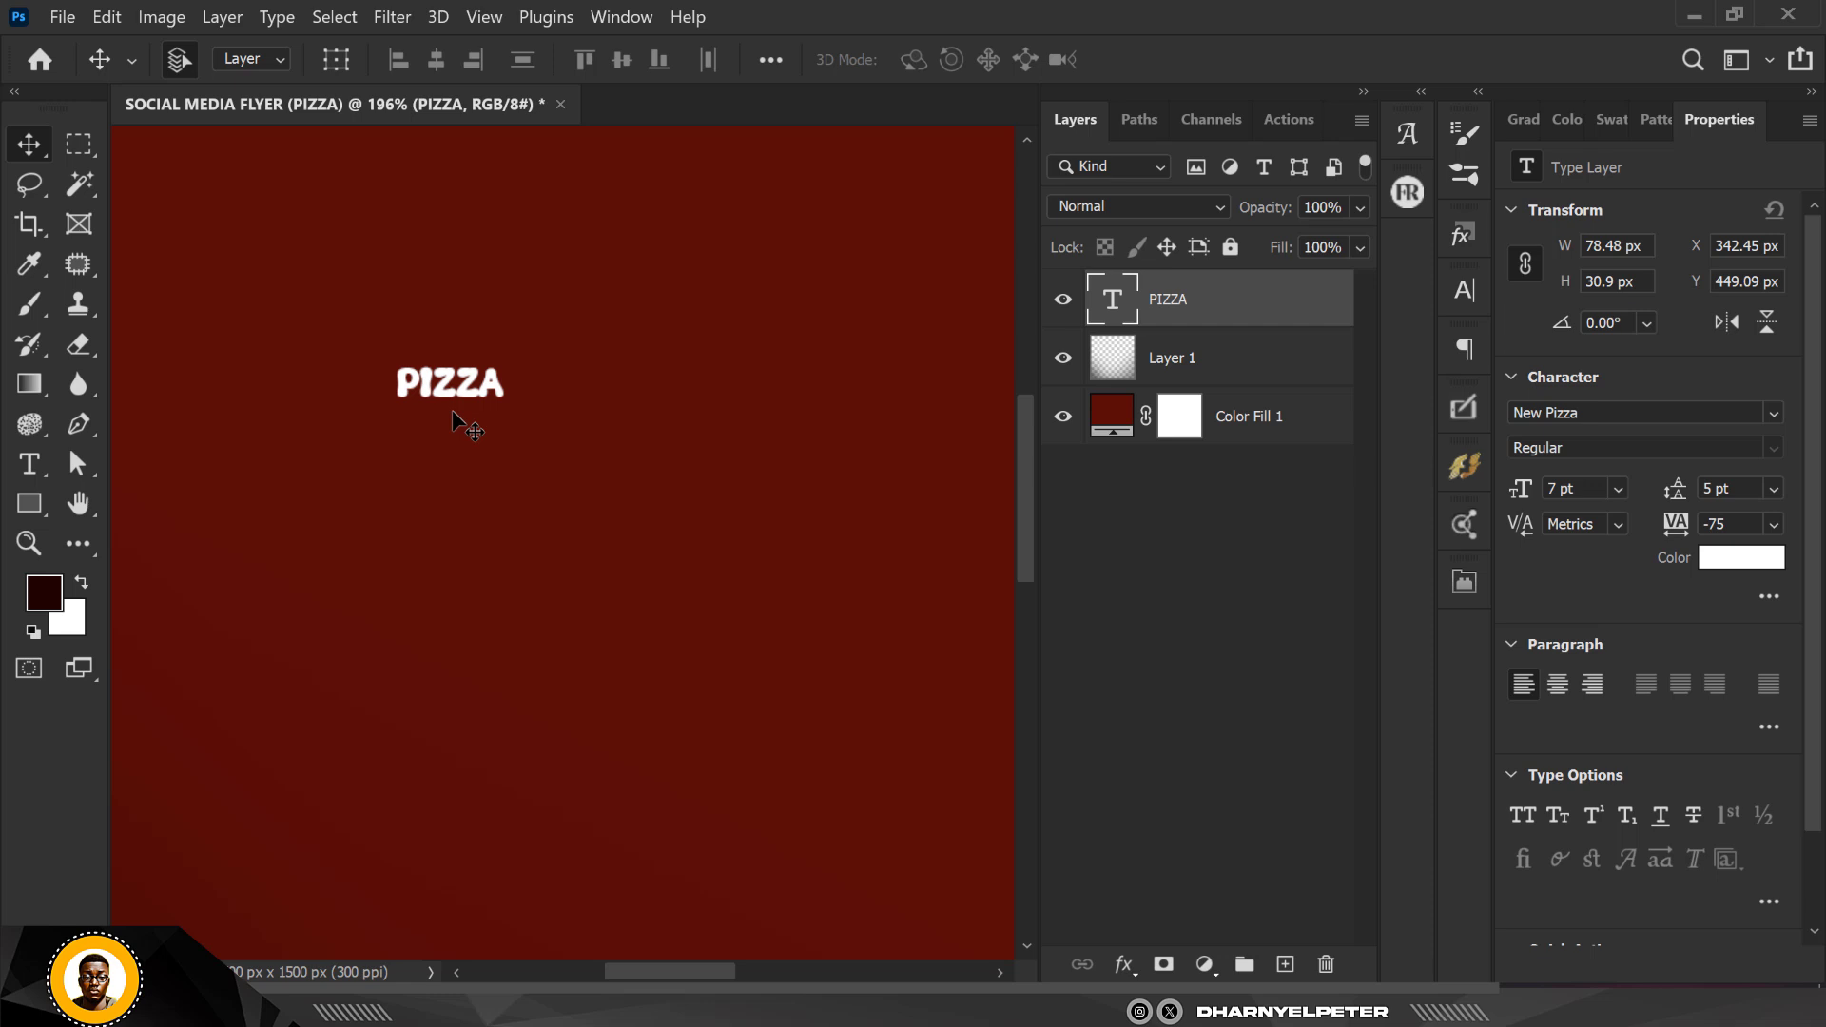
{"action": "left_click", "coordinate": [1618, 488]}
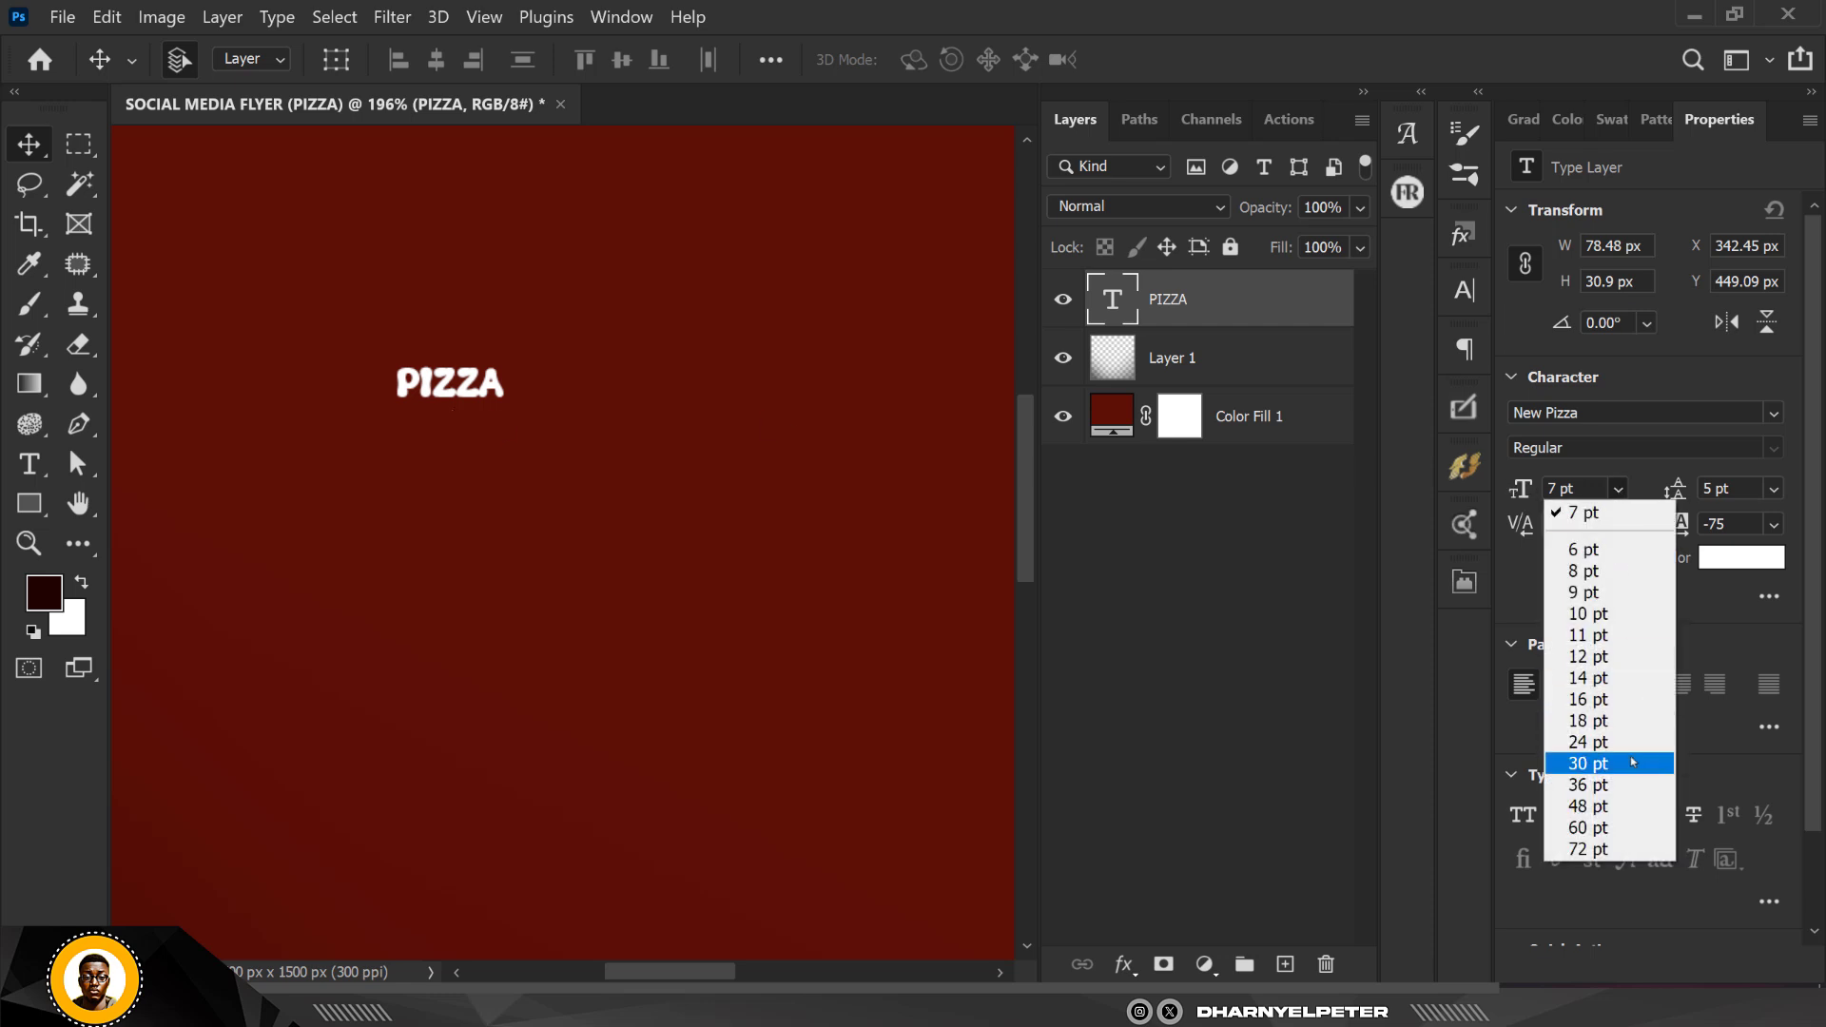
{"action": "left_click", "coordinate": [1593, 761]}
{"action": "scroll", "coordinate": [407, 412], "scroll_direction": "down", "scroll_amount": 5}
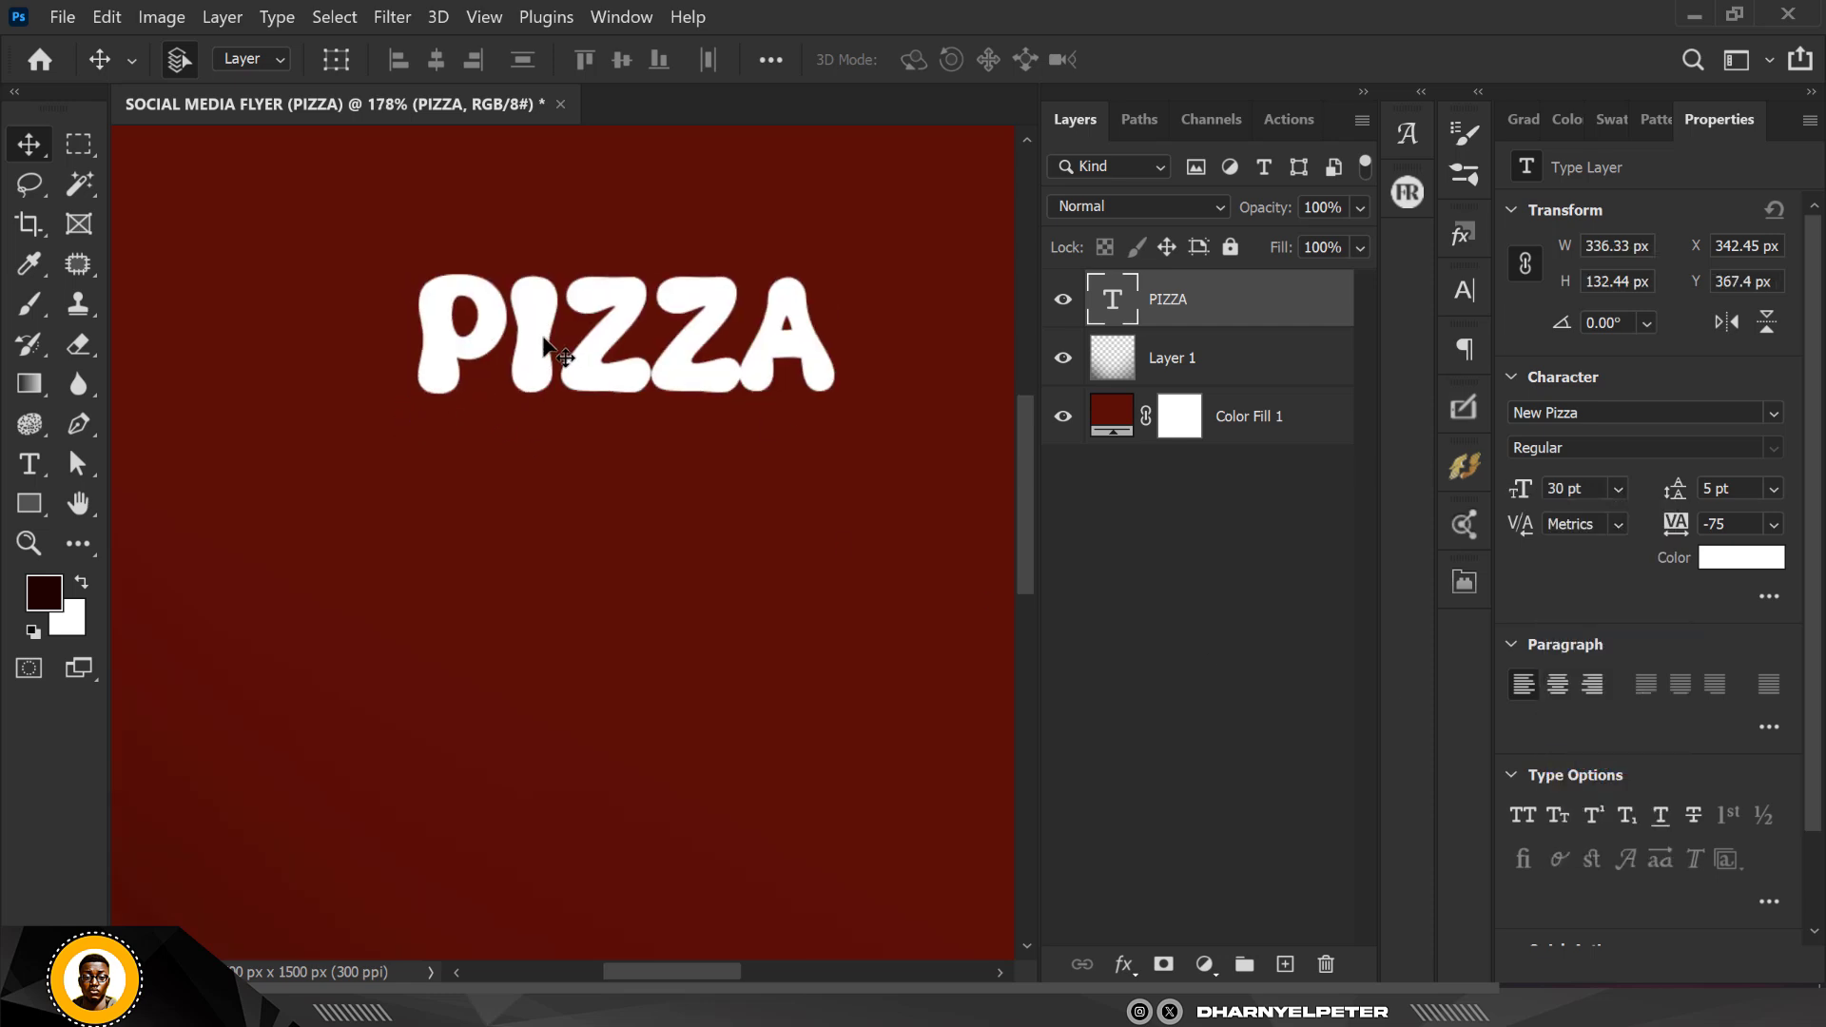
{"action": "scroll", "coordinate": [599, 367], "scroll_direction": "up", "scroll_amount": 3}
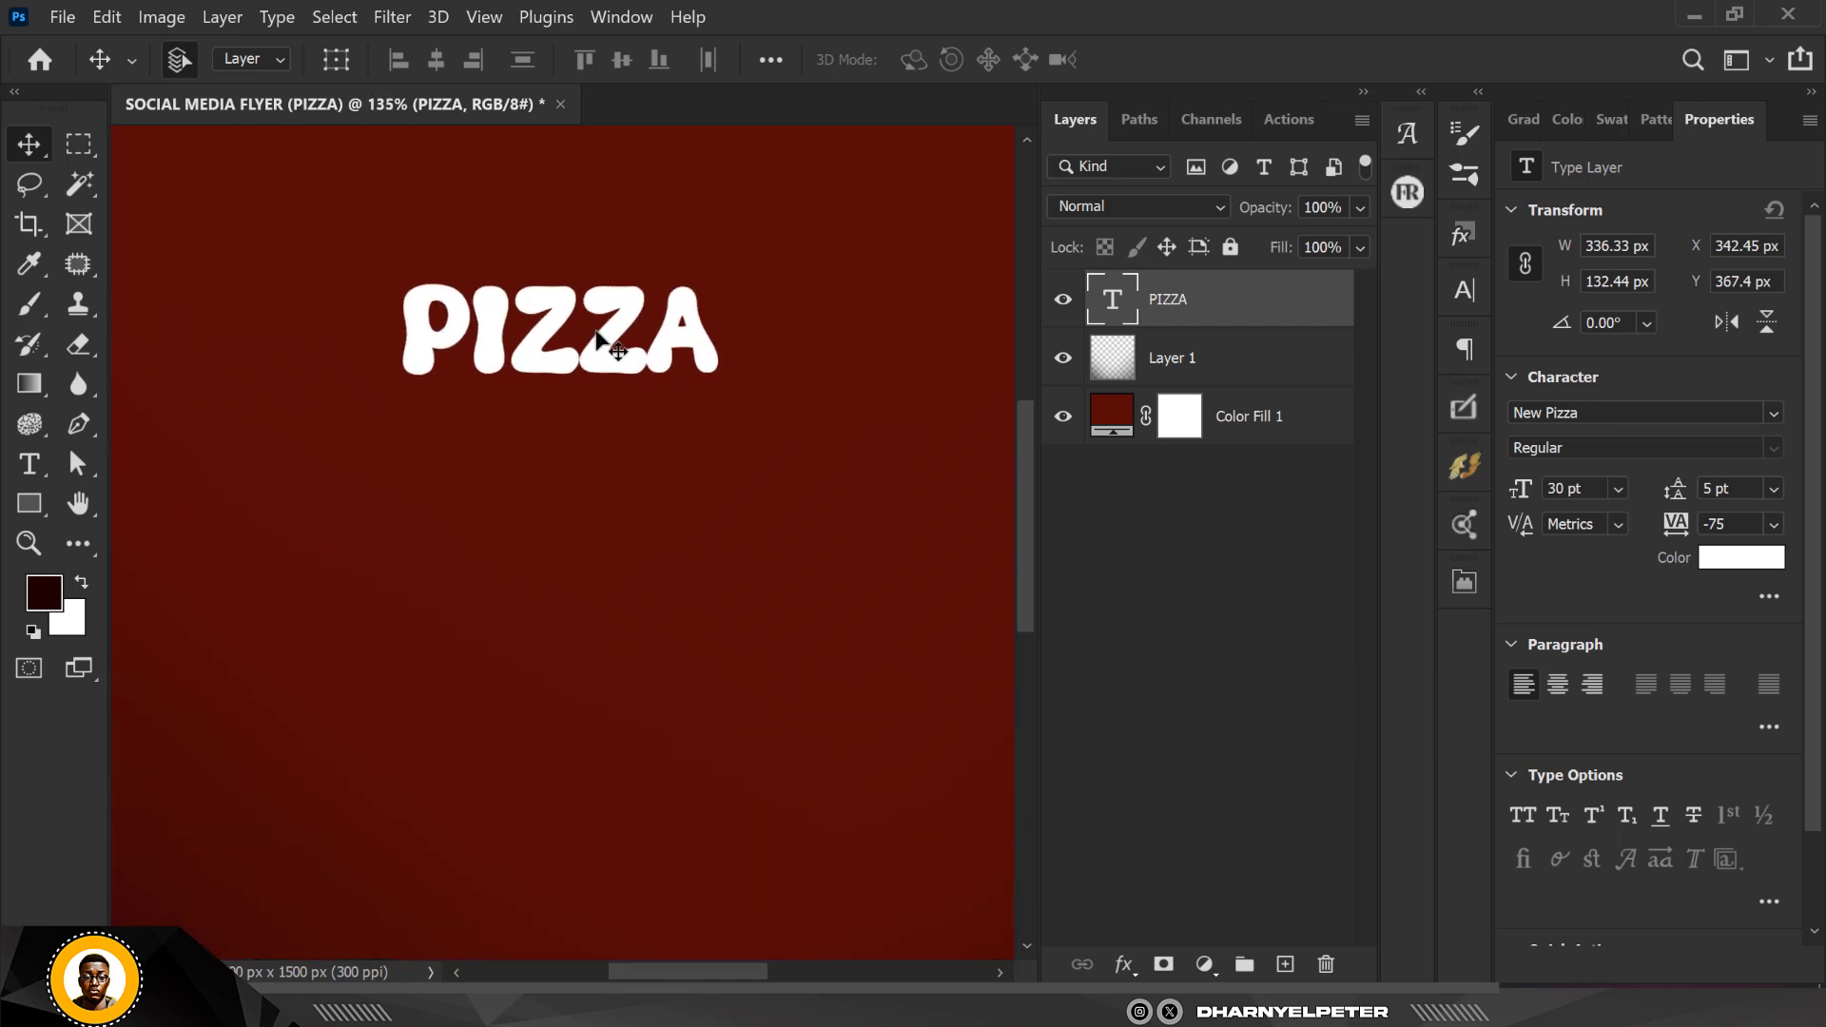
Duplicate the PIZZA text directly below the original, and make a second copy from that duplicate
{"action": "left_click_drag", "start_coordinate": [596, 332], "coordinate": [631, 380]}
{"action": "scroll", "coordinate": [632, 382], "scroll_direction": "up", "scroll_amount": 5}
{"action": "scroll", "coordinate": [631, 381], "scroll_direction": "down", "scroll_amount": 3}
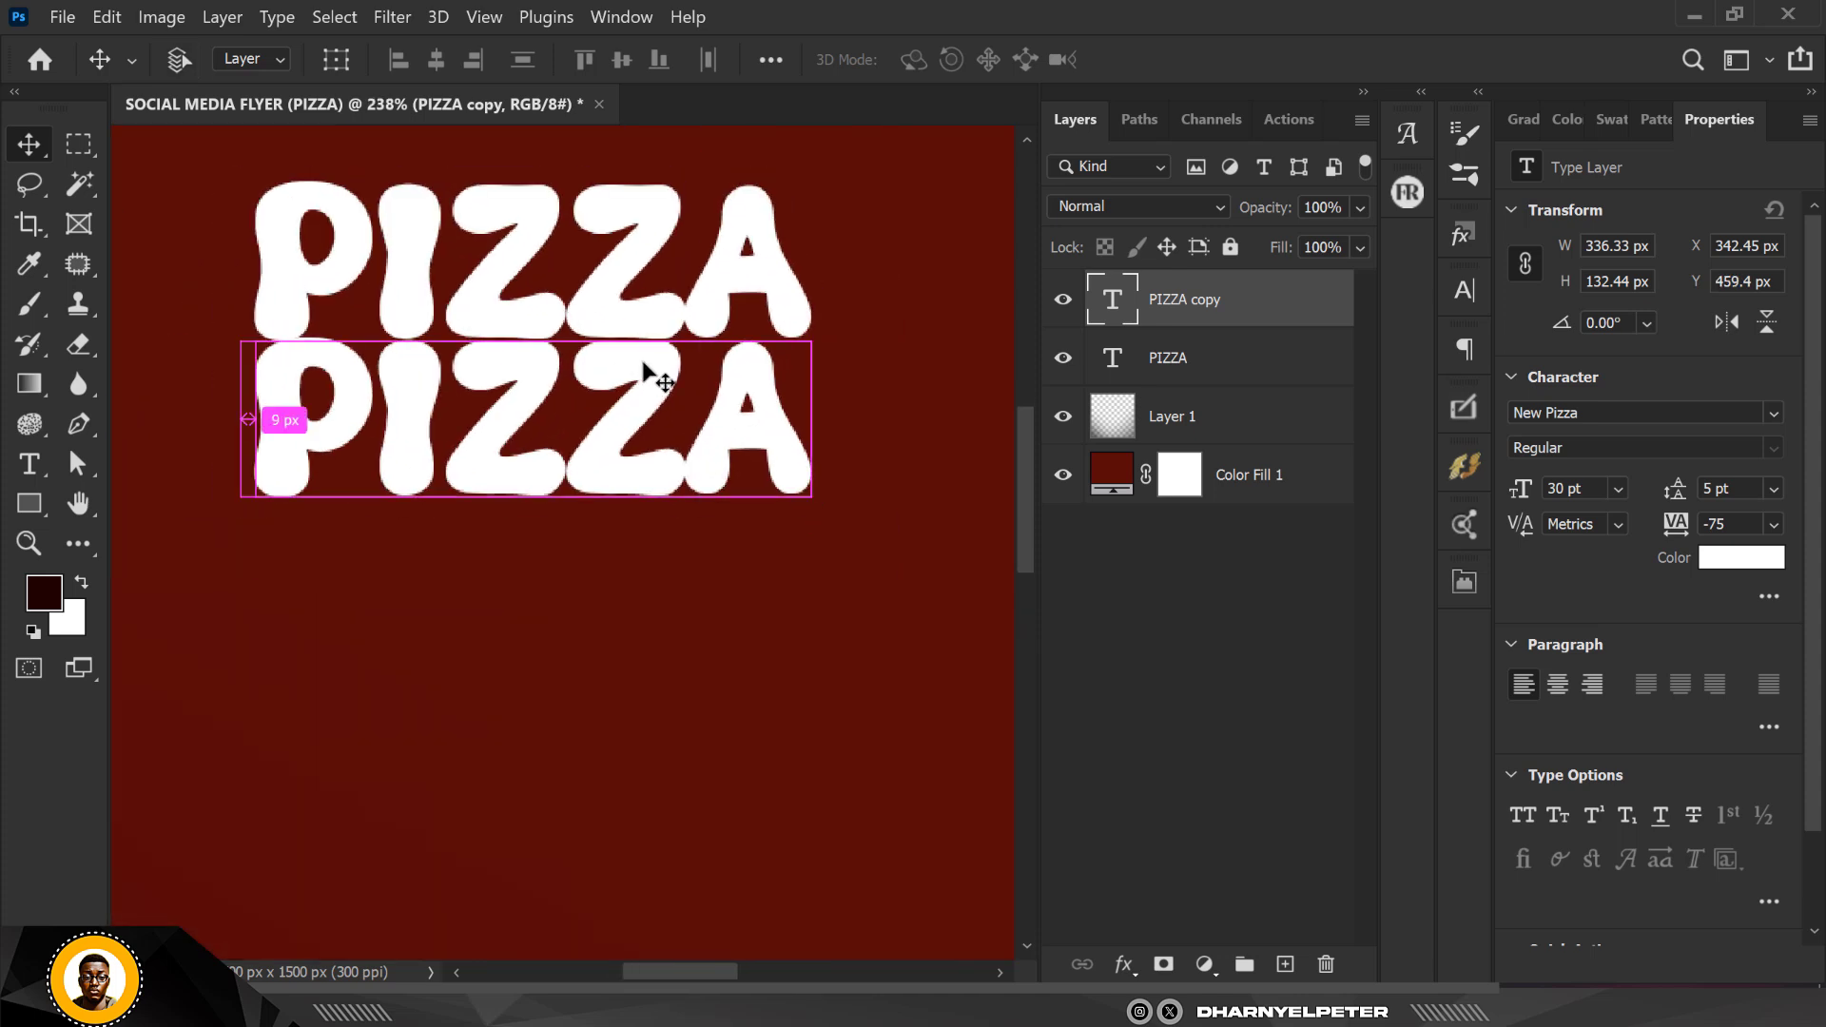
{"action": "left_click", "coordinate": [644, 365], "text": "alt"}
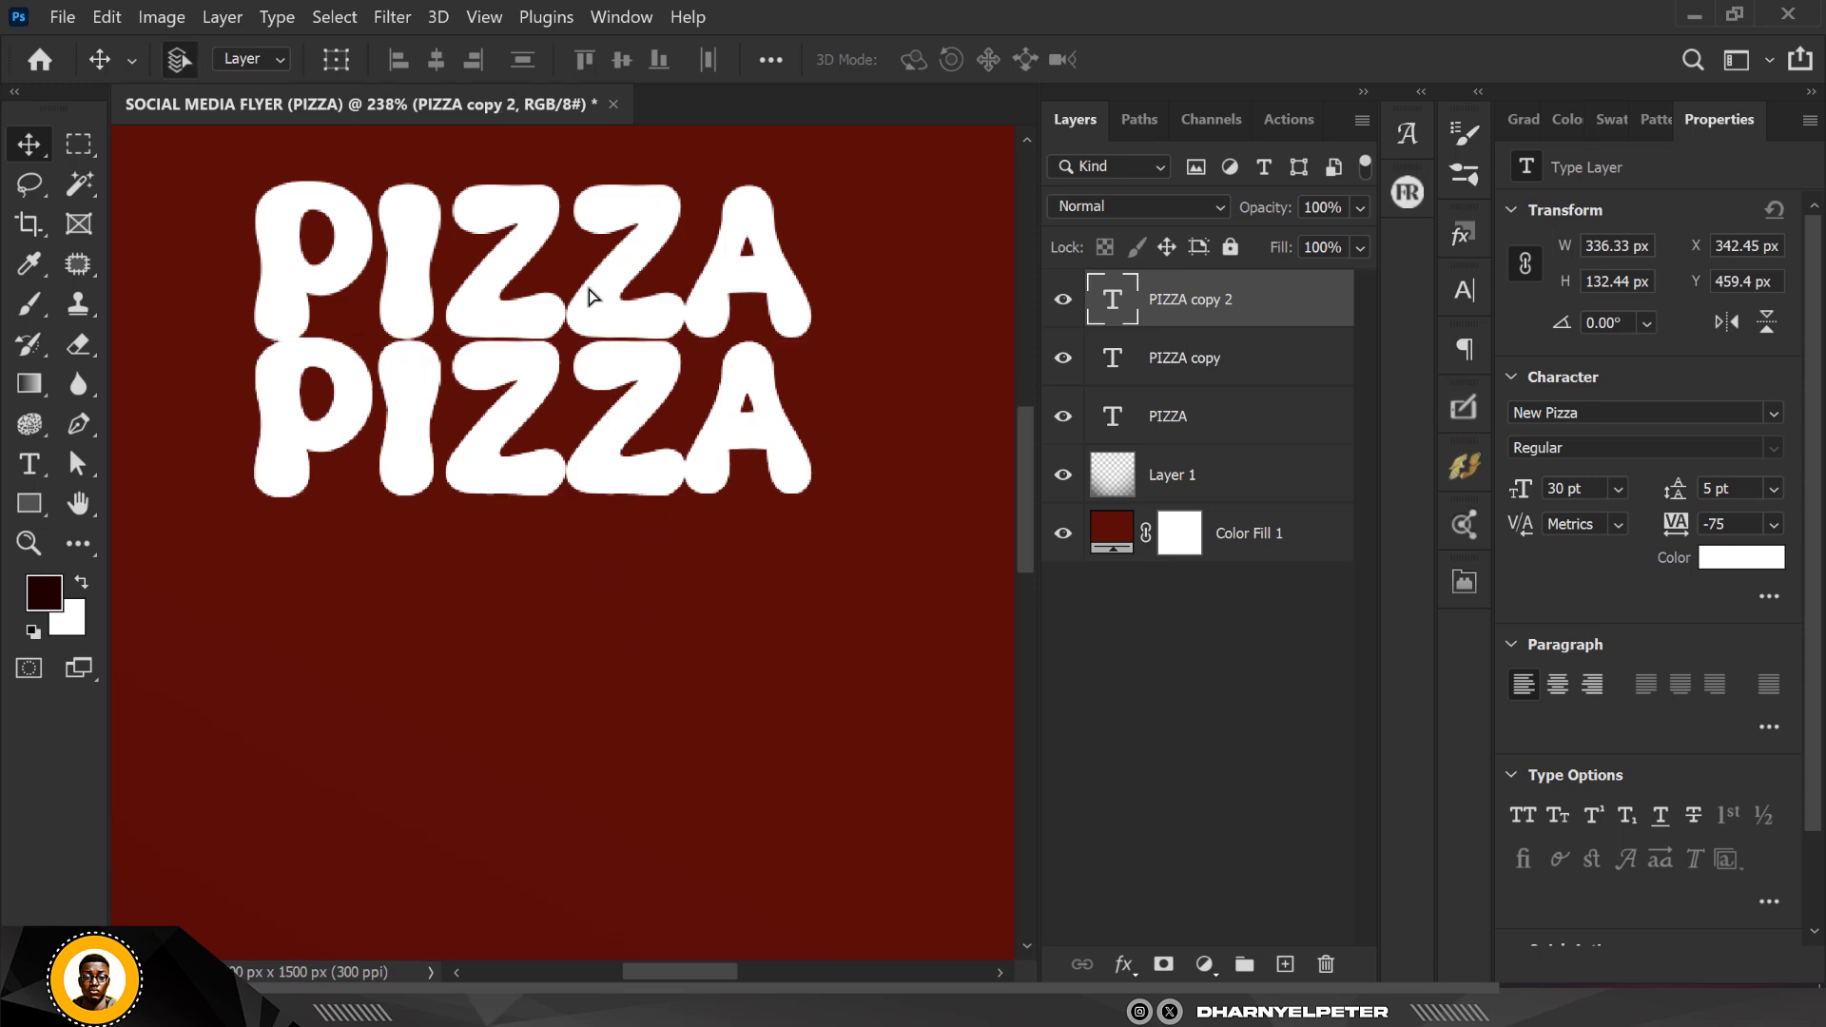
Place the third PIZZA text row directly below the second one, leaving only a thin gap between them
{"action": "left_click_drag", "start_coordinate": [624, 498], "coordinate": [619, 575]}
{"action": "key", "text": "ctrl+z"}
{"action": "left_click_drag", "start_coordinate": [639, 487], "coordinate": [627, 570]}
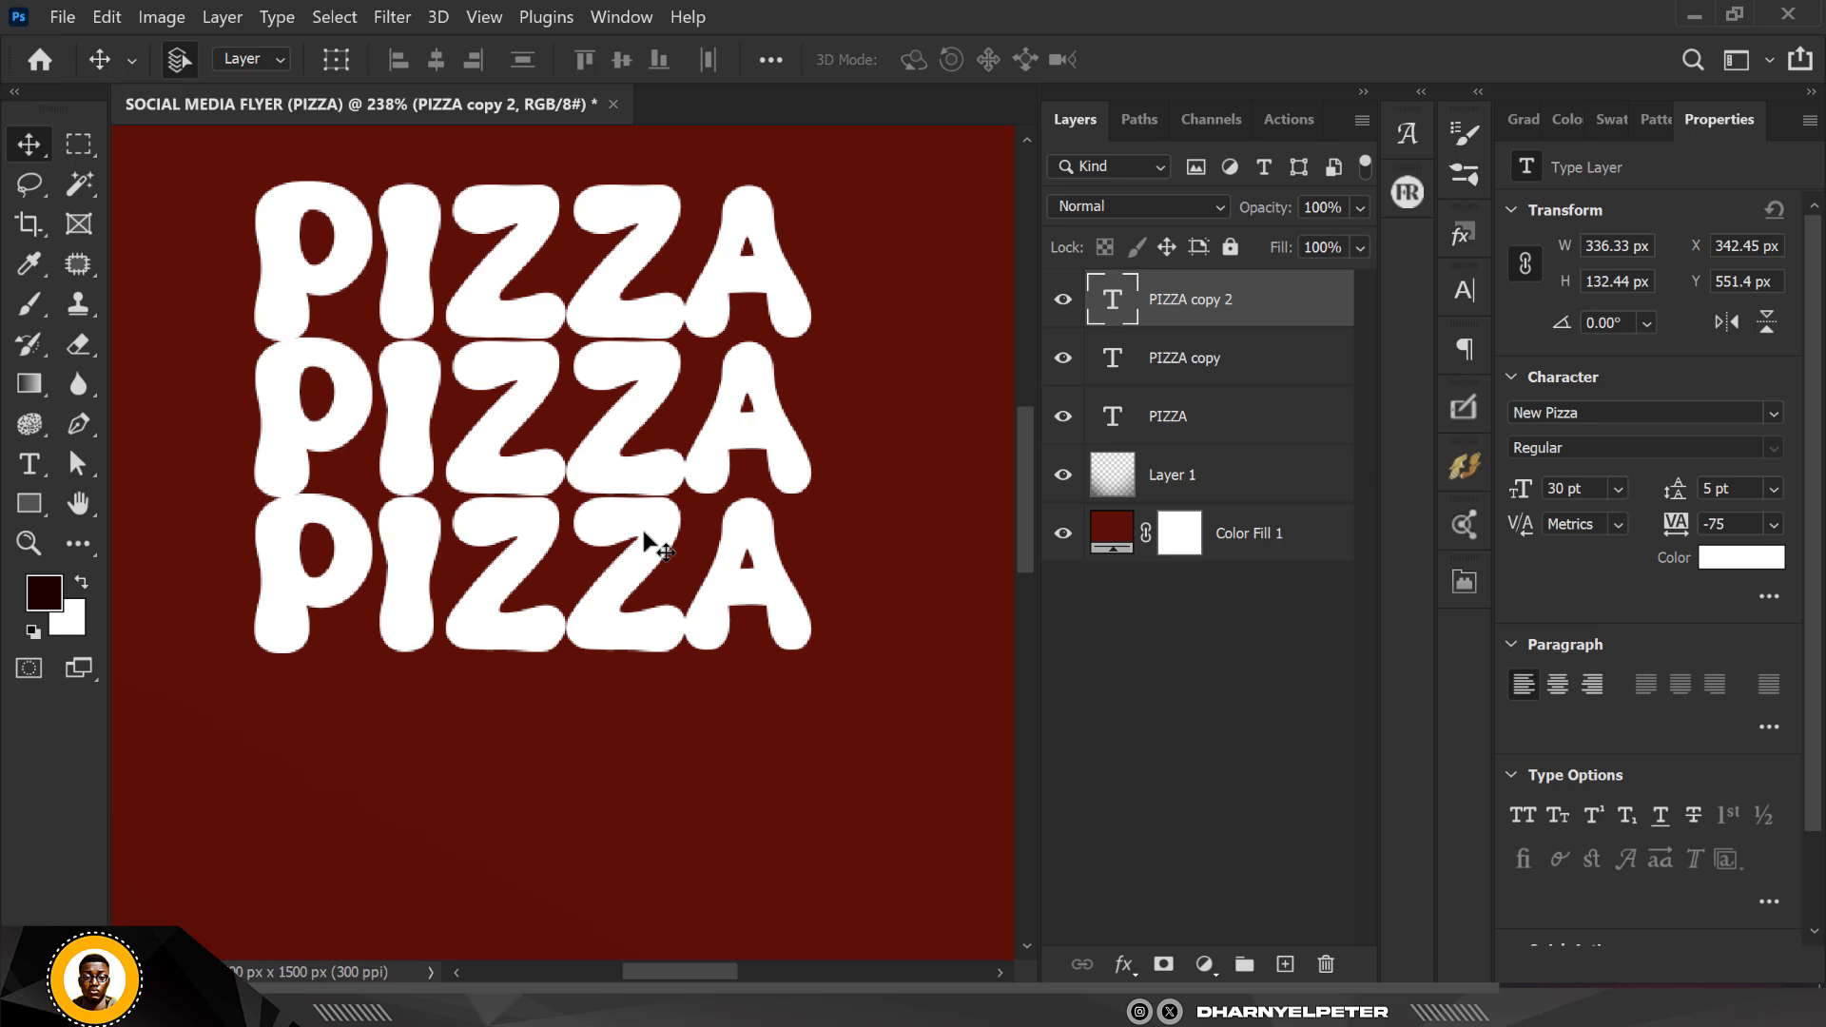
{"action": "key", "text": "Down"}
{"action": "scroll", "coordinate": [620, 524], "scroll_direction": "down", "scroll_amount": 3}
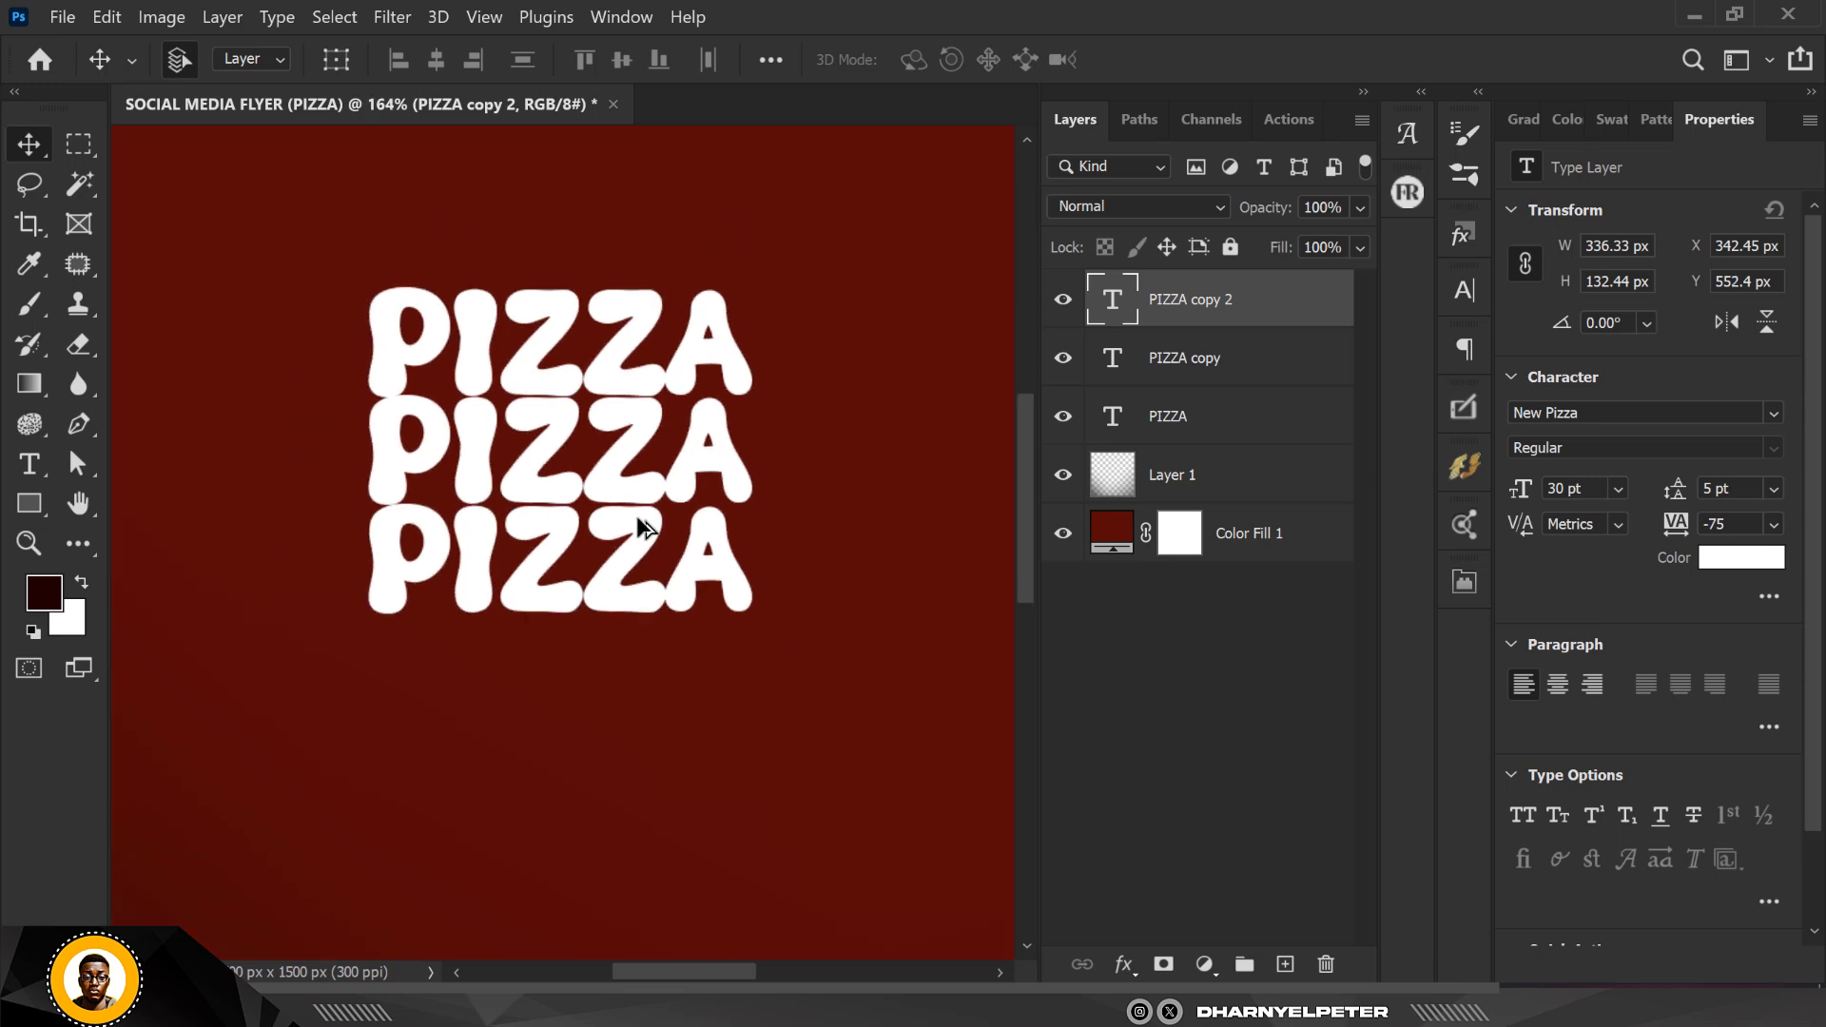
Duplicate the lowest PIZZA text twice, stacking the copies as a fourth and a fifth row with the same tight spacing
{"action": "left_click_drag", "start_coordinate": [643, 594], "coordinate": [643, 668]}
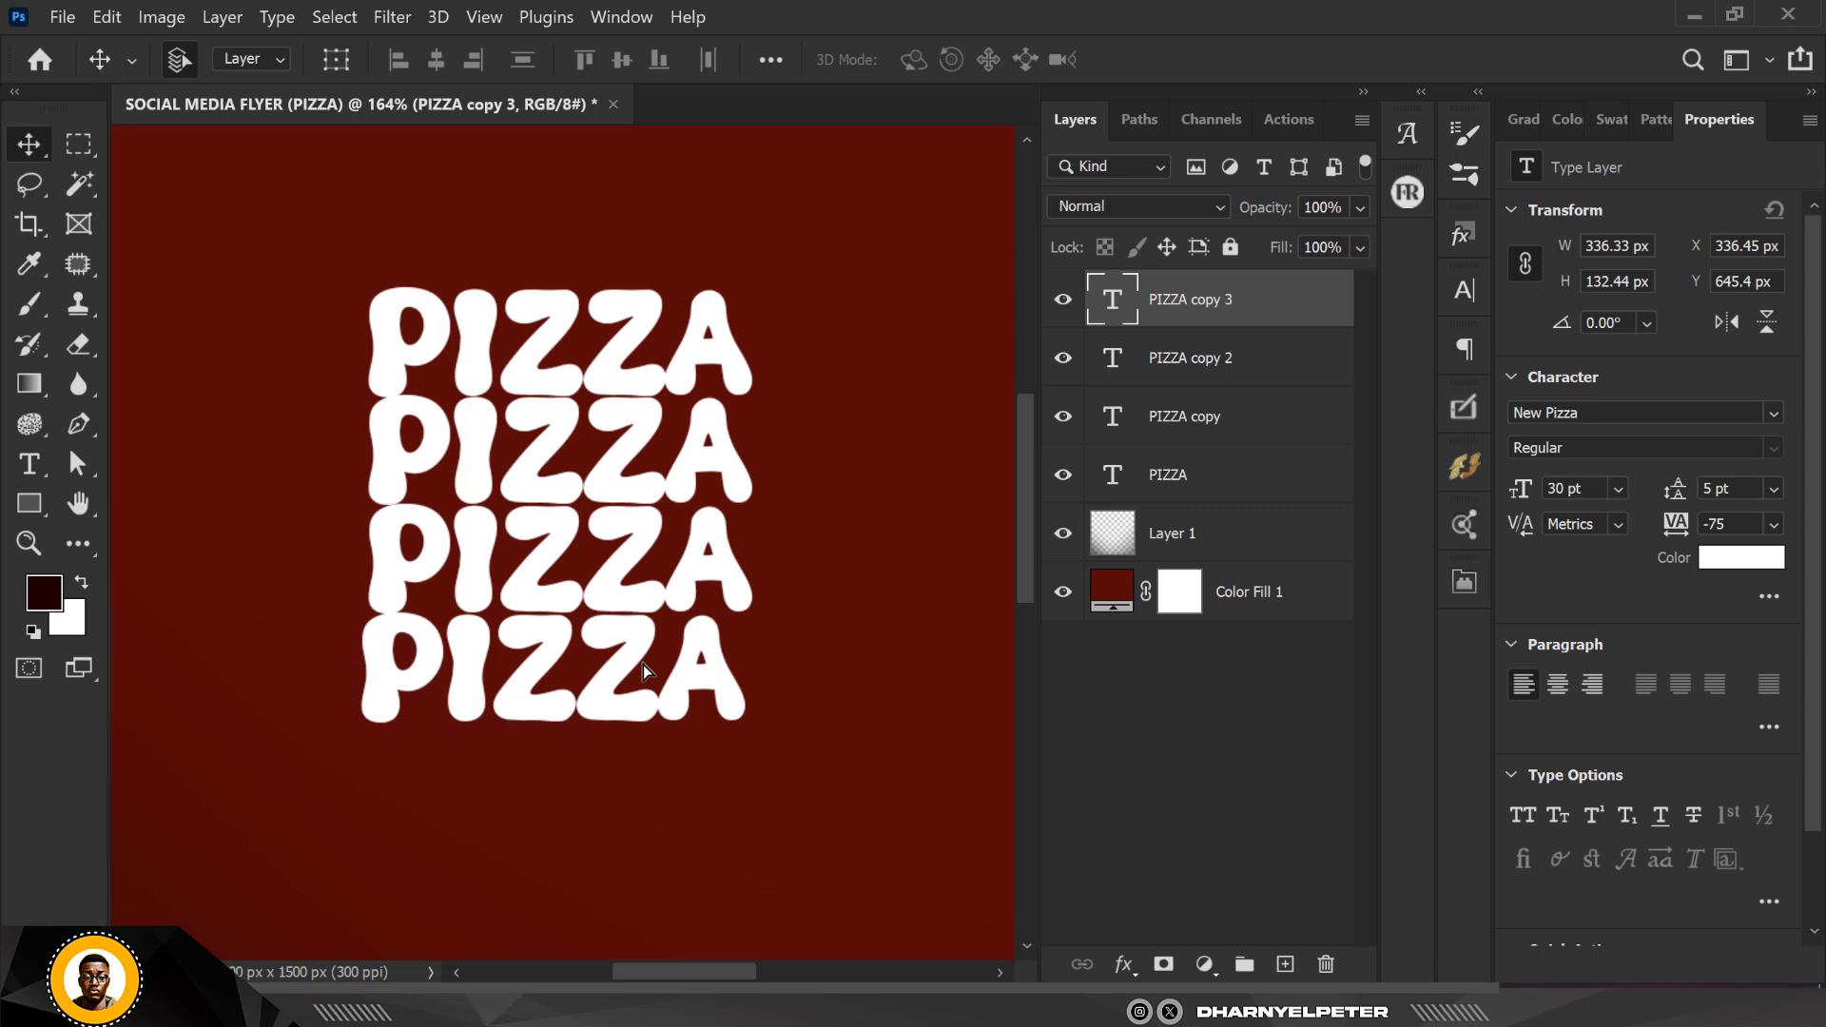
{"action": "key", "text": "ctrl"}
{"action": "key", "text": "ctrl+j"}
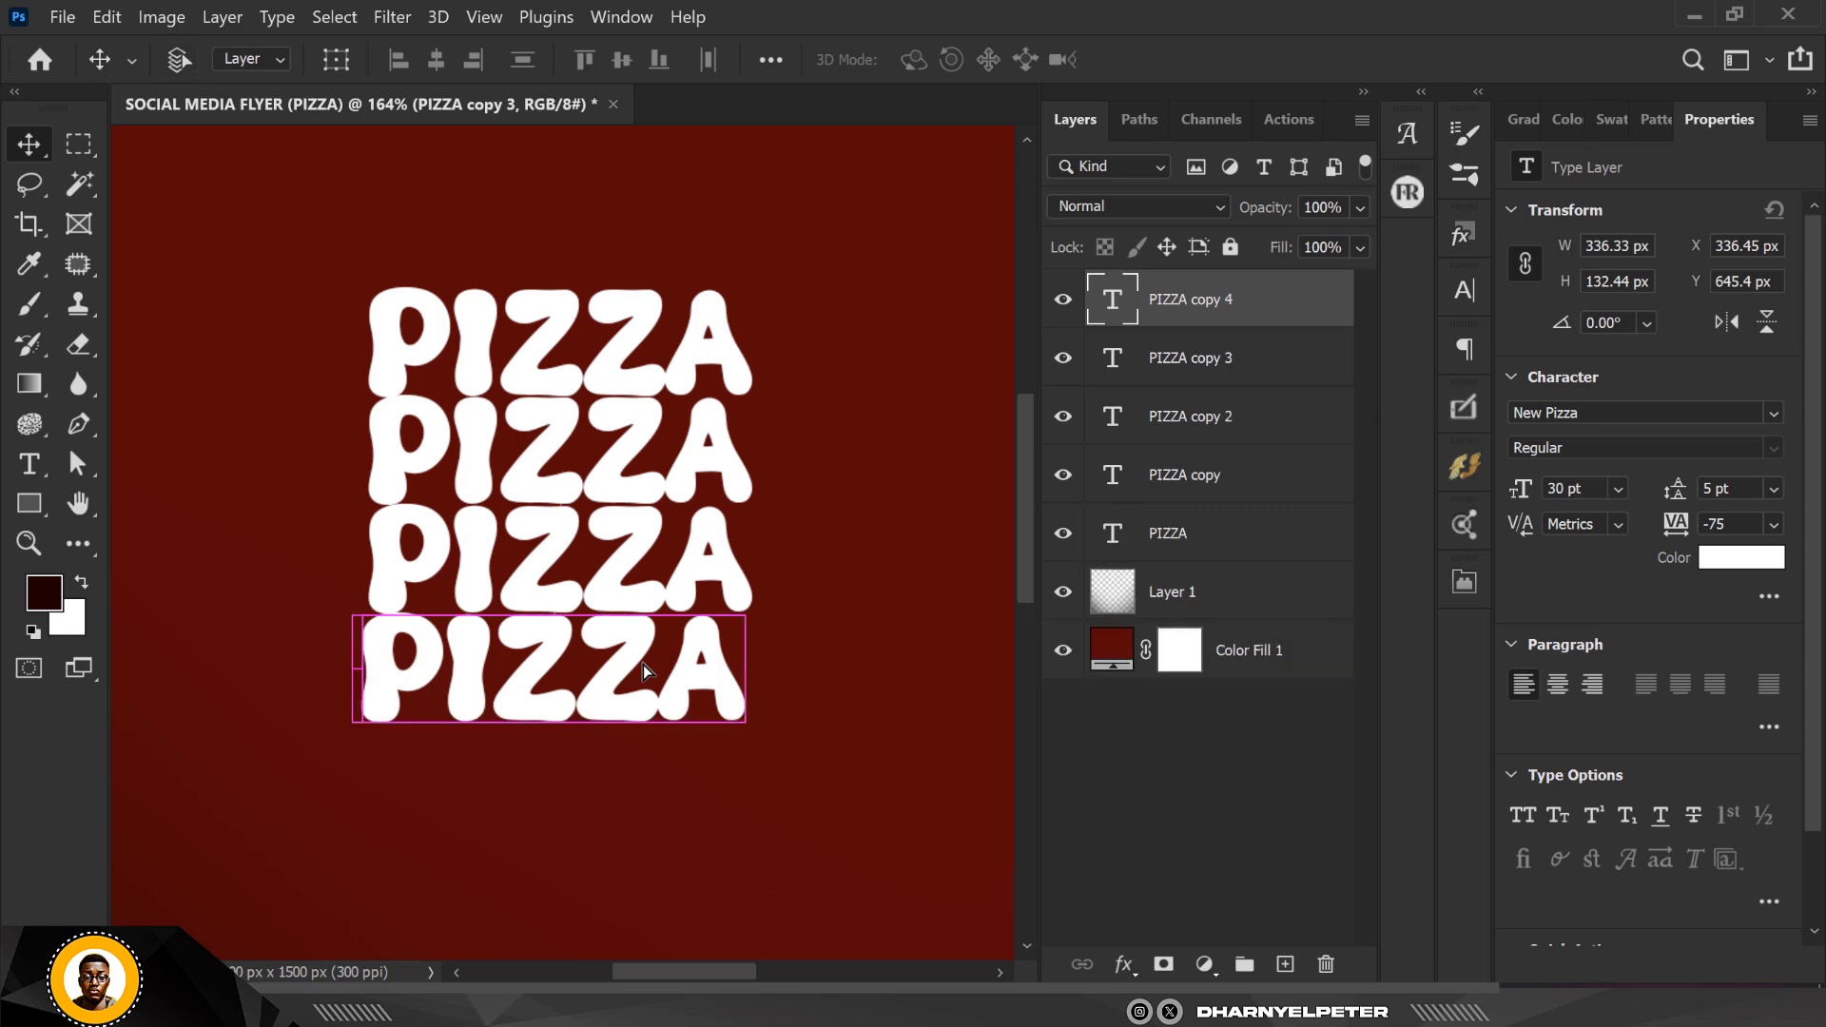
{"action": "key", "text": "shift+Down"}
{"action": "key", "text": "shift+Down"}
{"action": "key", "text": "shift+Down"}
{"action": "key", "text": "shift+Down"}
{"action": "key", "text": "shift+Down"}
{"action": "key", "text": "shift+Down"}
{"action": "key", "text": "shift+Down"}
{"action": "key", "text": "shift+Down"}
{"action": "key", "text": "shift+Down"}
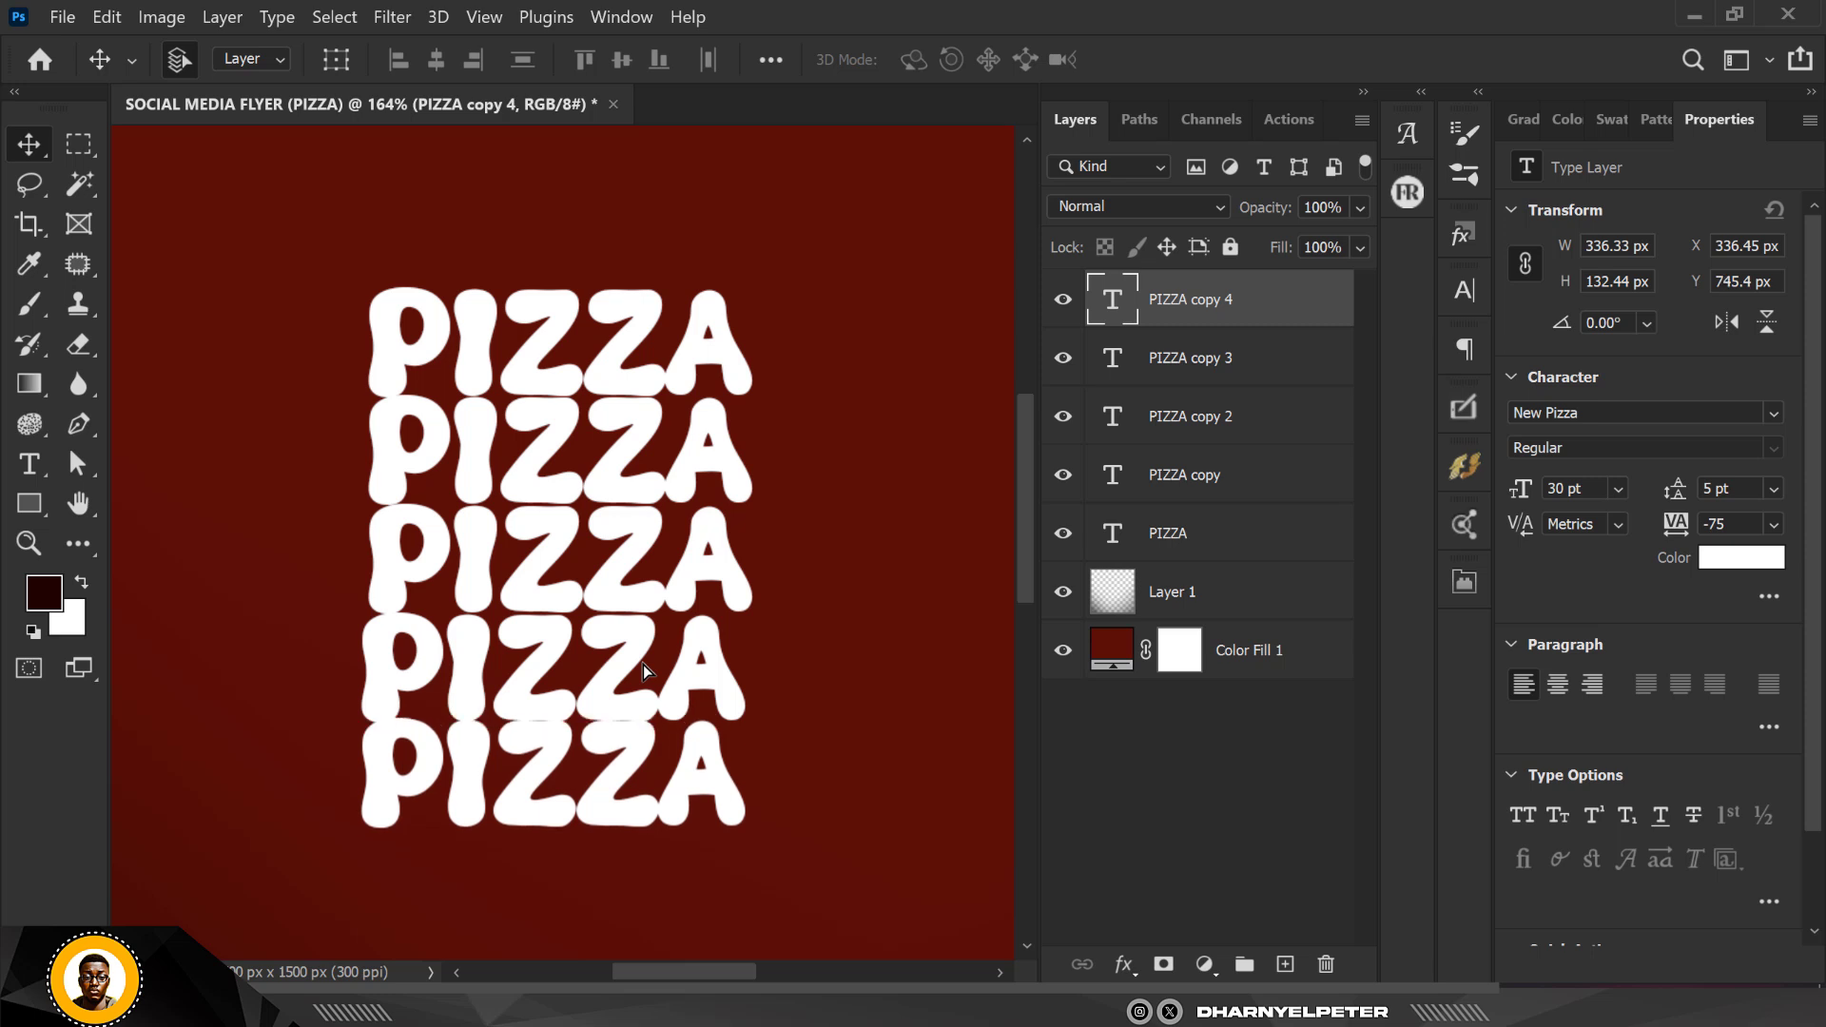
{"action": "key", "text": "Down"}
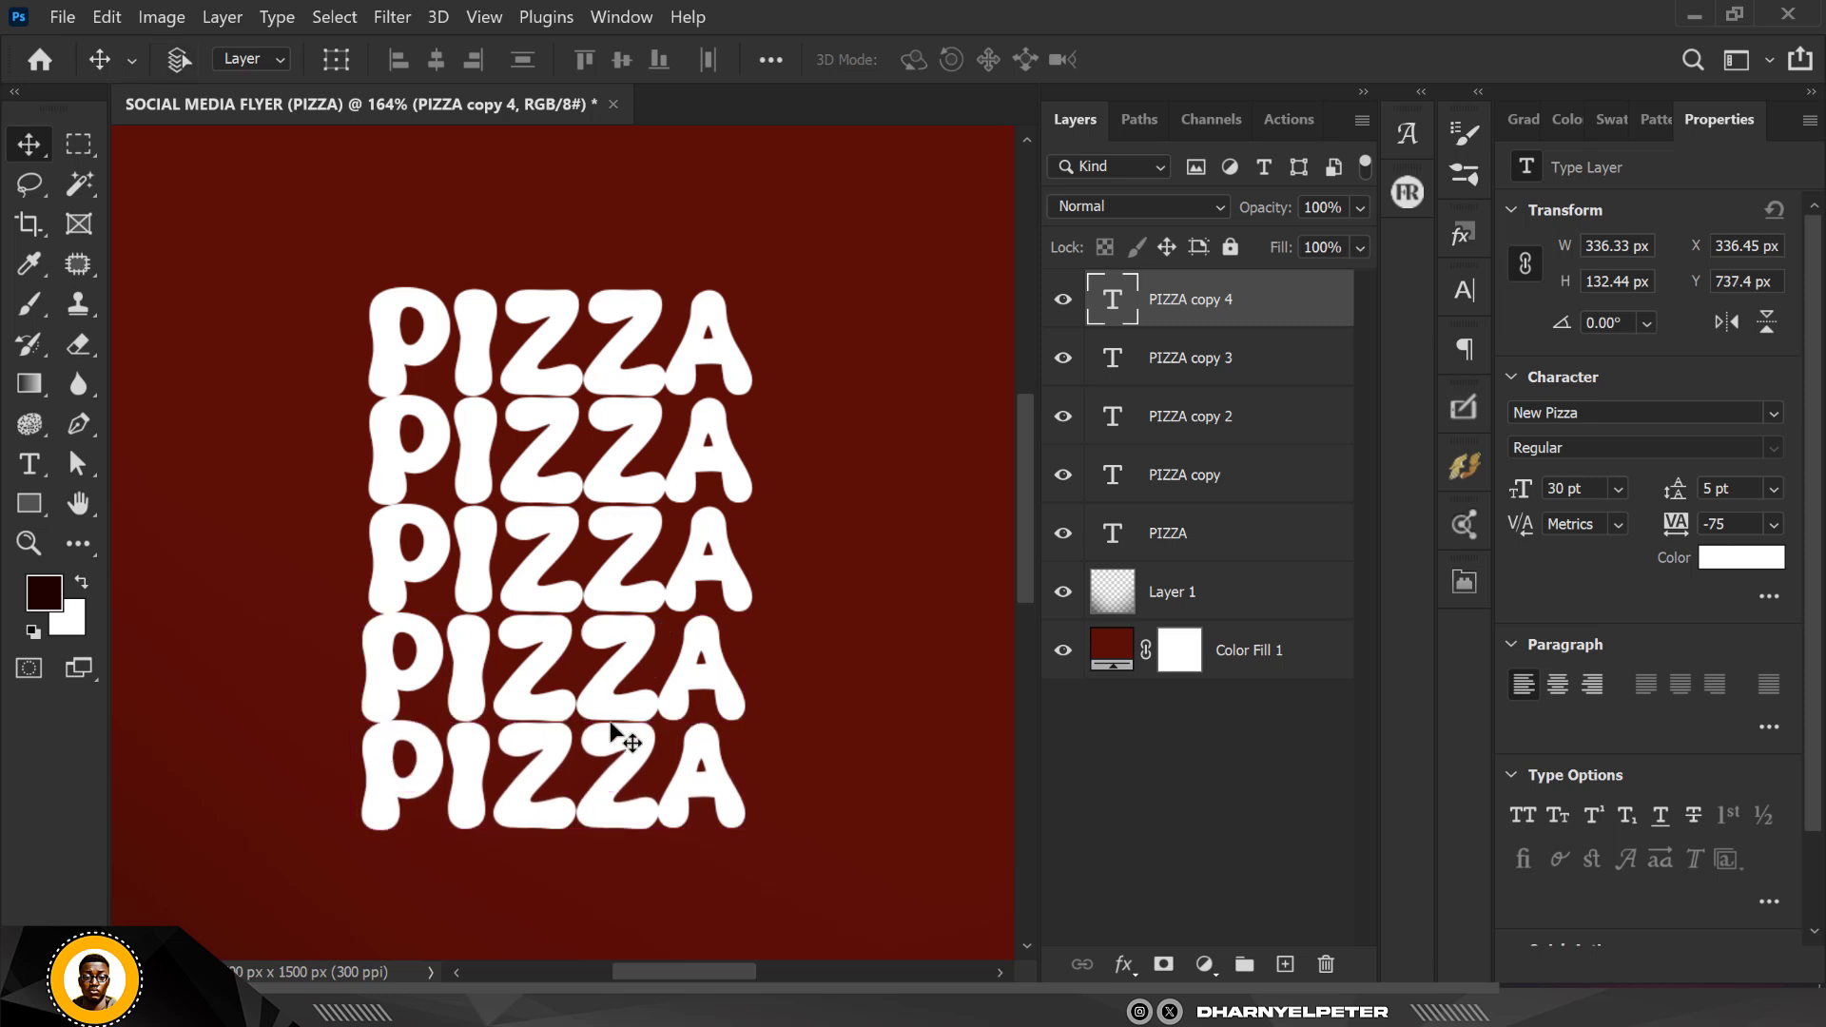
Duplicate the fifth PIZZA row and shift the copy down to form an evenly spaced sixth row
{"action": "key", "text": "ctrl+j"}
{"action": "key", "text": "Down"}
{"action": "key", "text": "shift+Down"}
{"action": "key", "text": "shift+Down"}
{"action": "key", "text": "shift+Down"}
{"action": "key", "text": "shift+Down"}
{"action": "key", "text": "shift+Down"}
{"action": "key", "text": "shift+Down"}
{"action": "key", "text": "shift+Down"}
{"action": "key", "text": "shift+Down"}
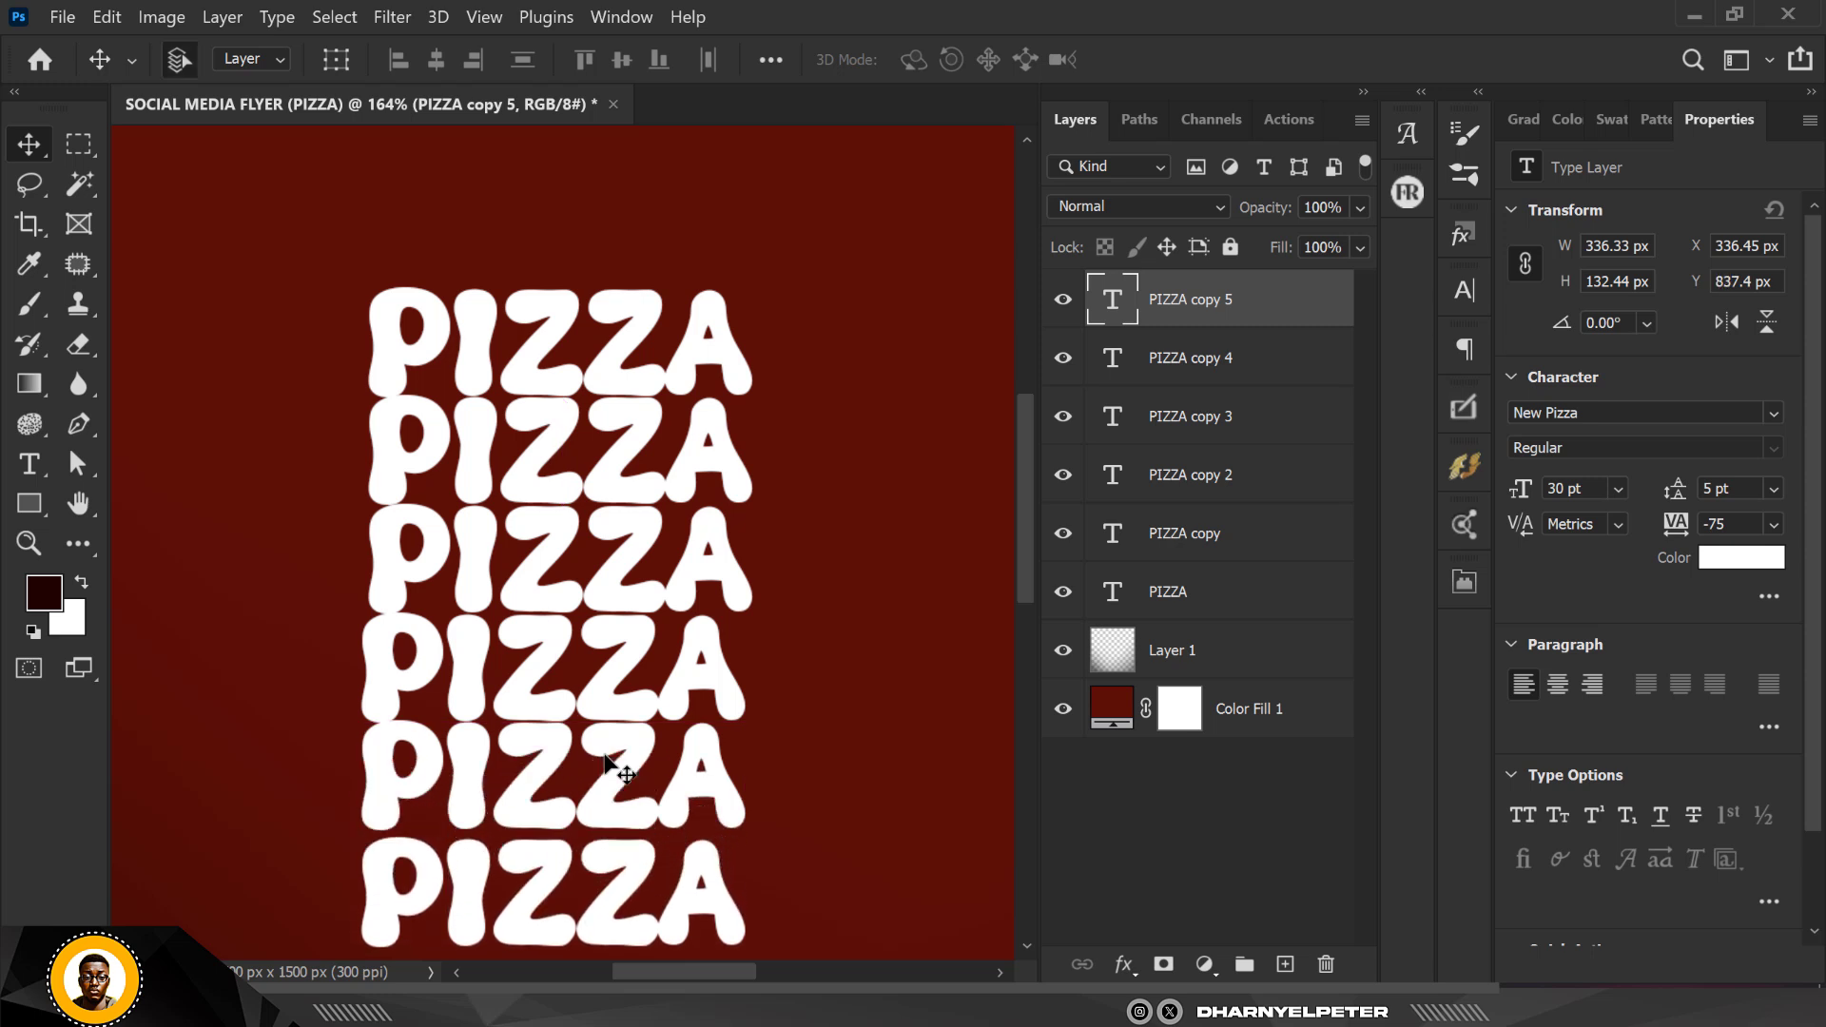
{"action": "key", "text": "Up"}
{"action": "key", "text": "Up"}
{"action": "key", "text": "Up"}
{"action": "key", "text": "Up"}
{"action": "key", "text": "Up"}
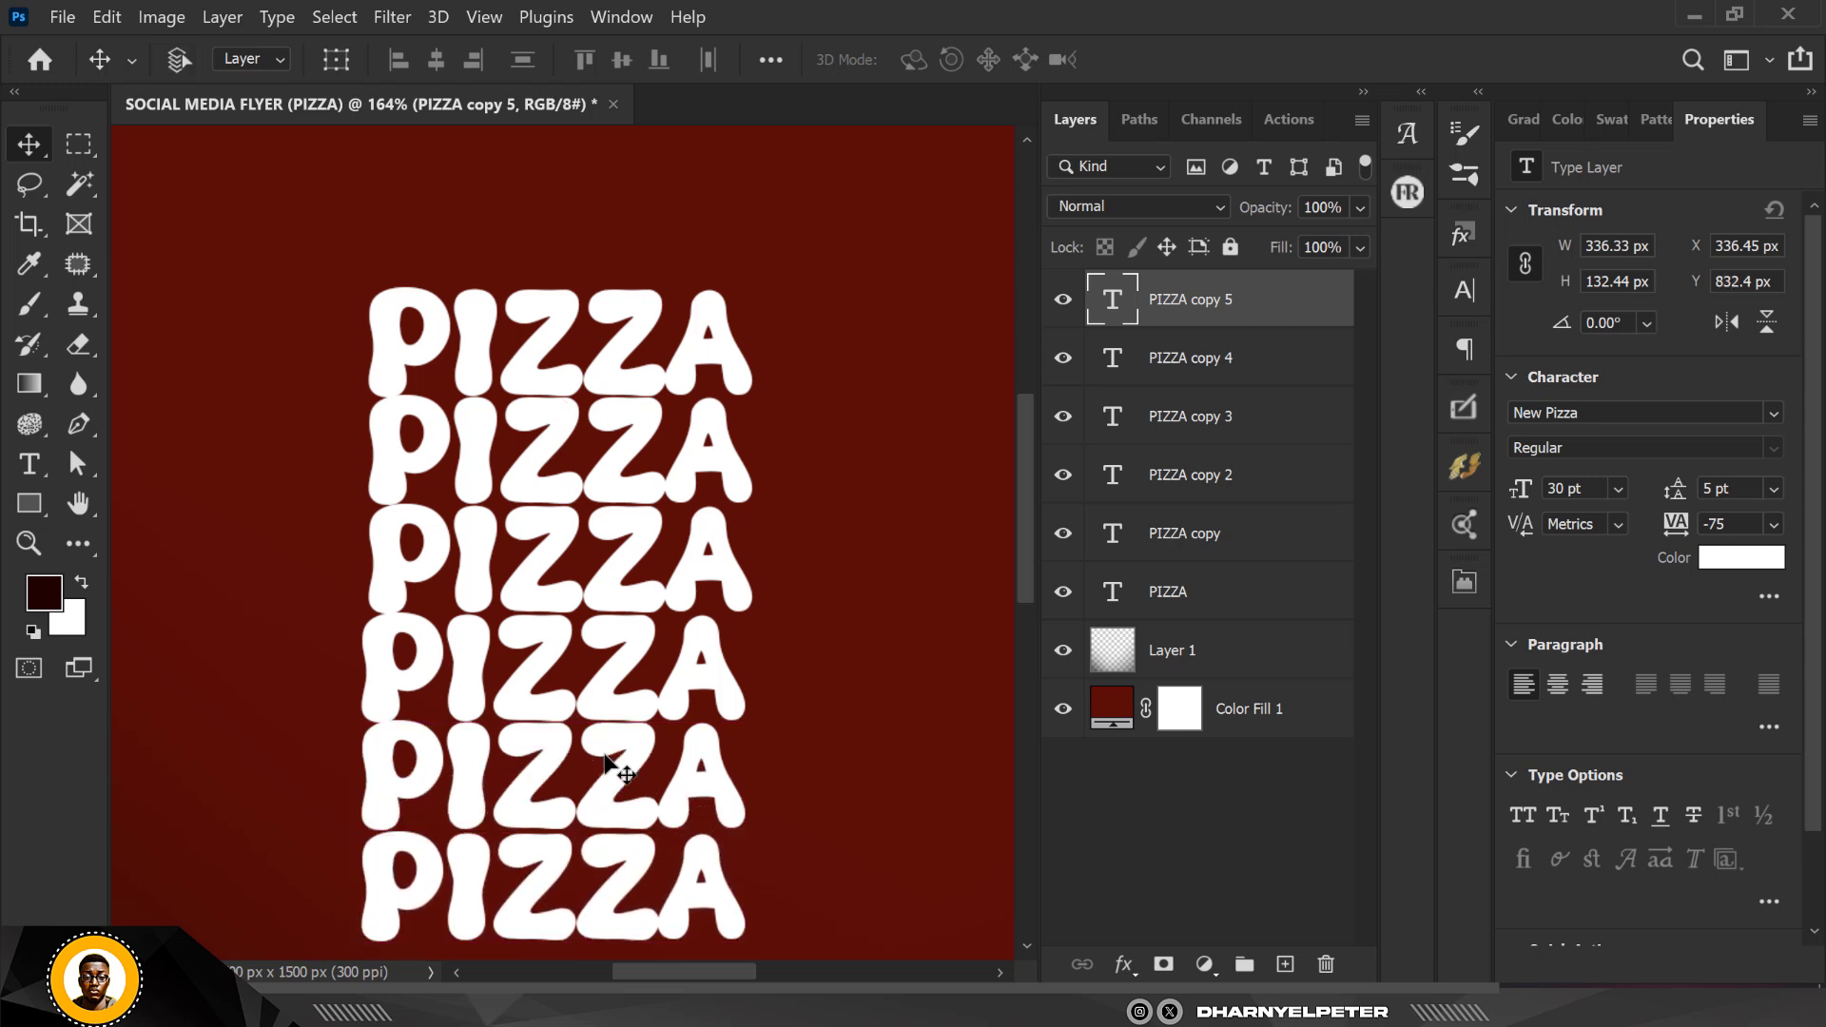
{"action": "scroll", "coordinate": [552, 765], "scroll_direction": "down", "scroll_amount": 5}
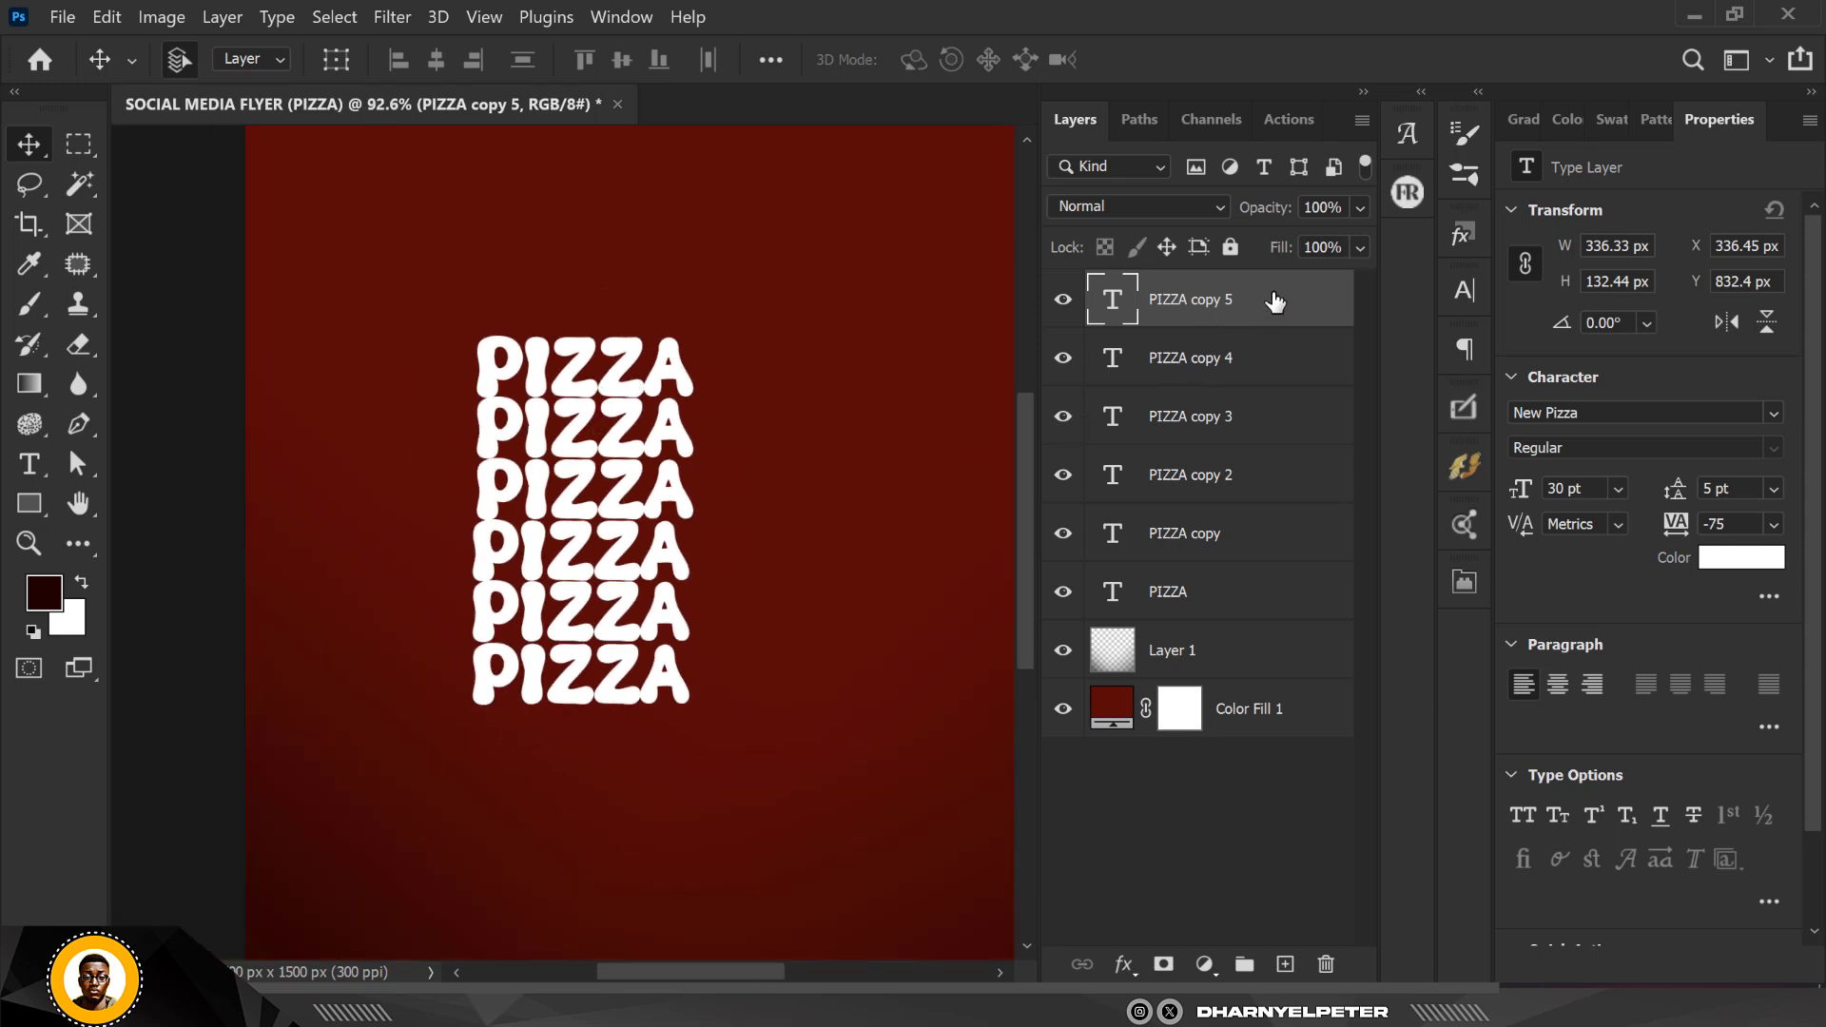
Convert all six PIZZA text layers to shapes and merge them into a single shape layer
{"action": "left_click", "coordinate": [1235, 607], "text": "shift"}
{"action": "right_click", "coordinate": [1236, 606]}
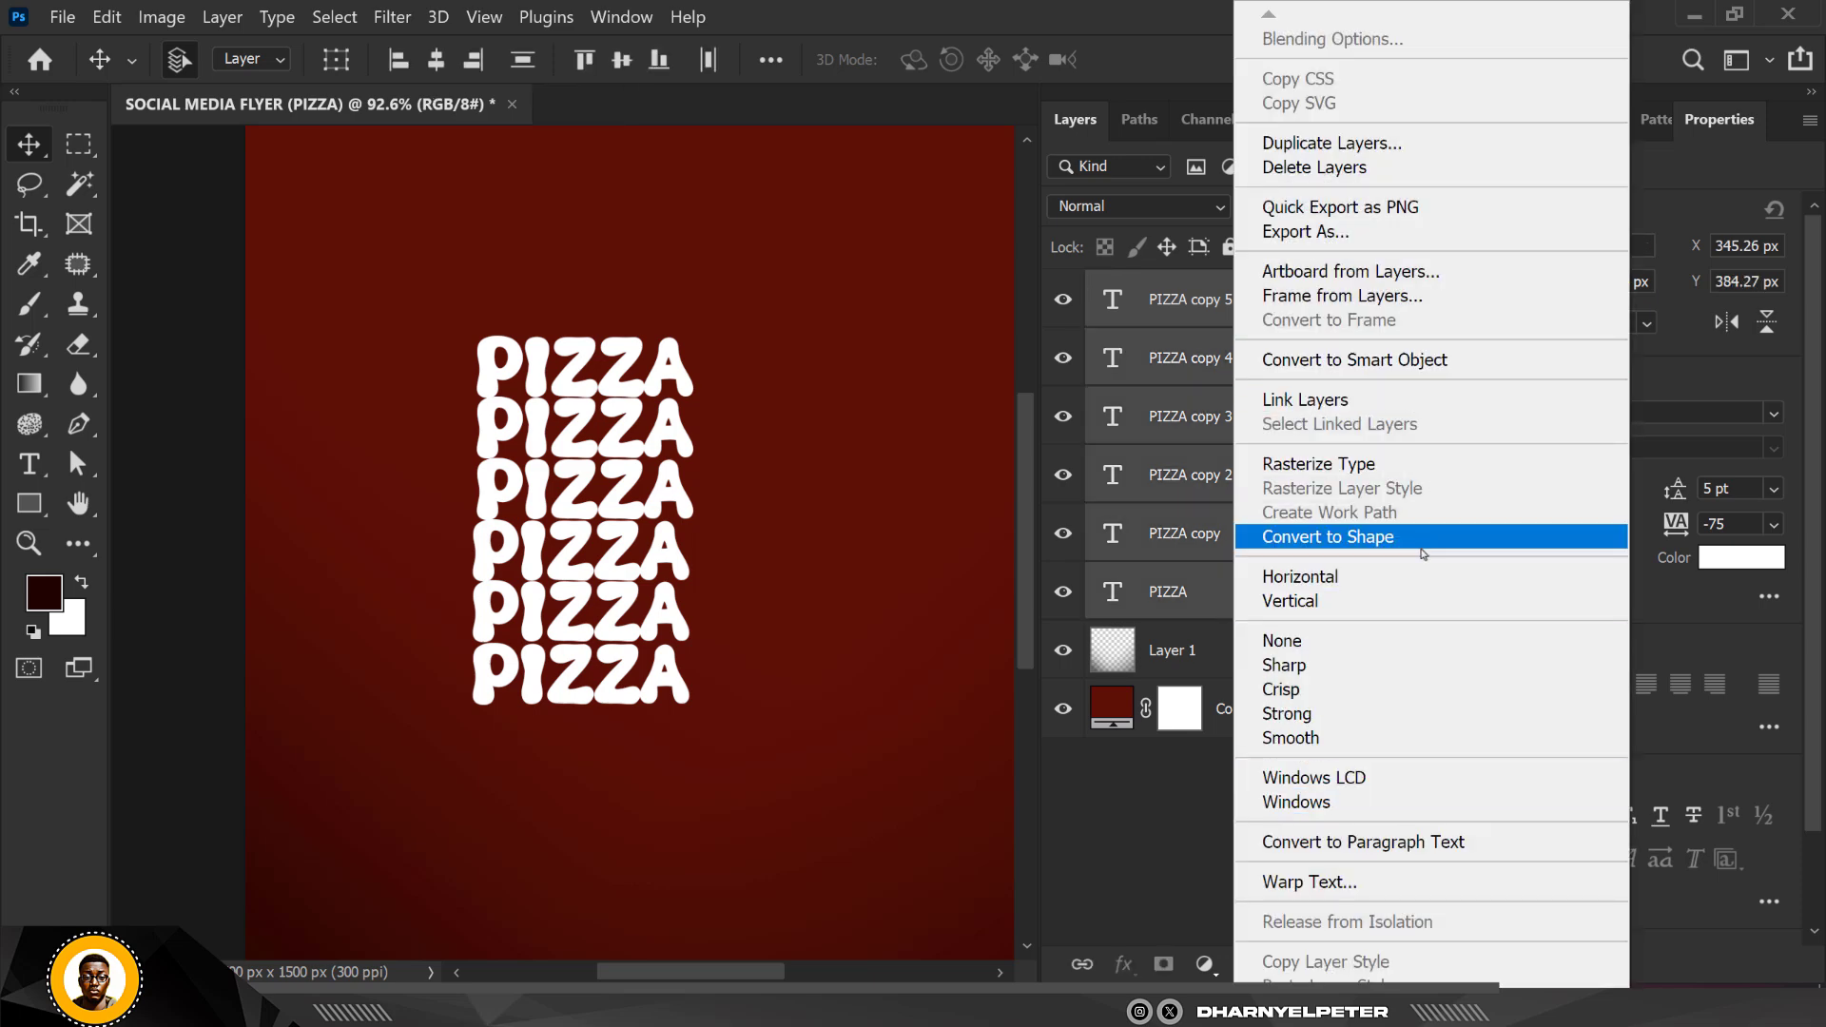
{"action": "left_click", "coordinate": [1378, 542]}
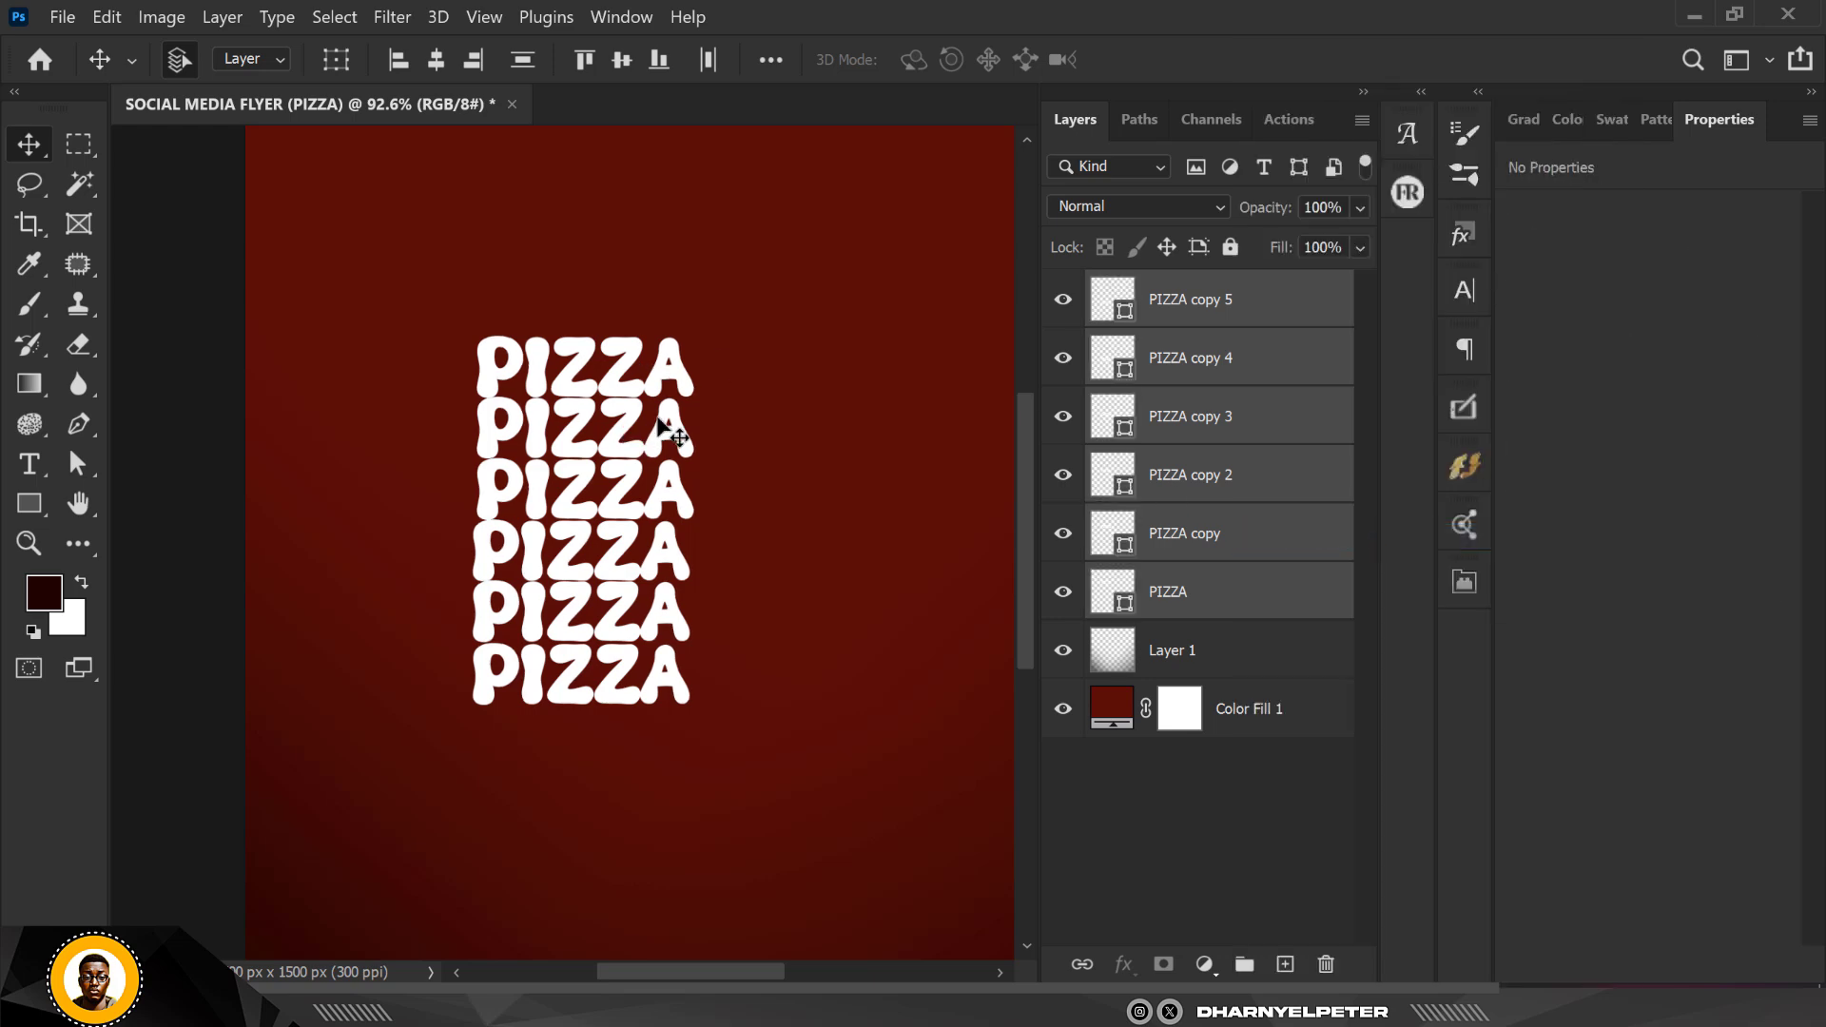
{"action": "right_click", "coordinate": [1296, 307]}
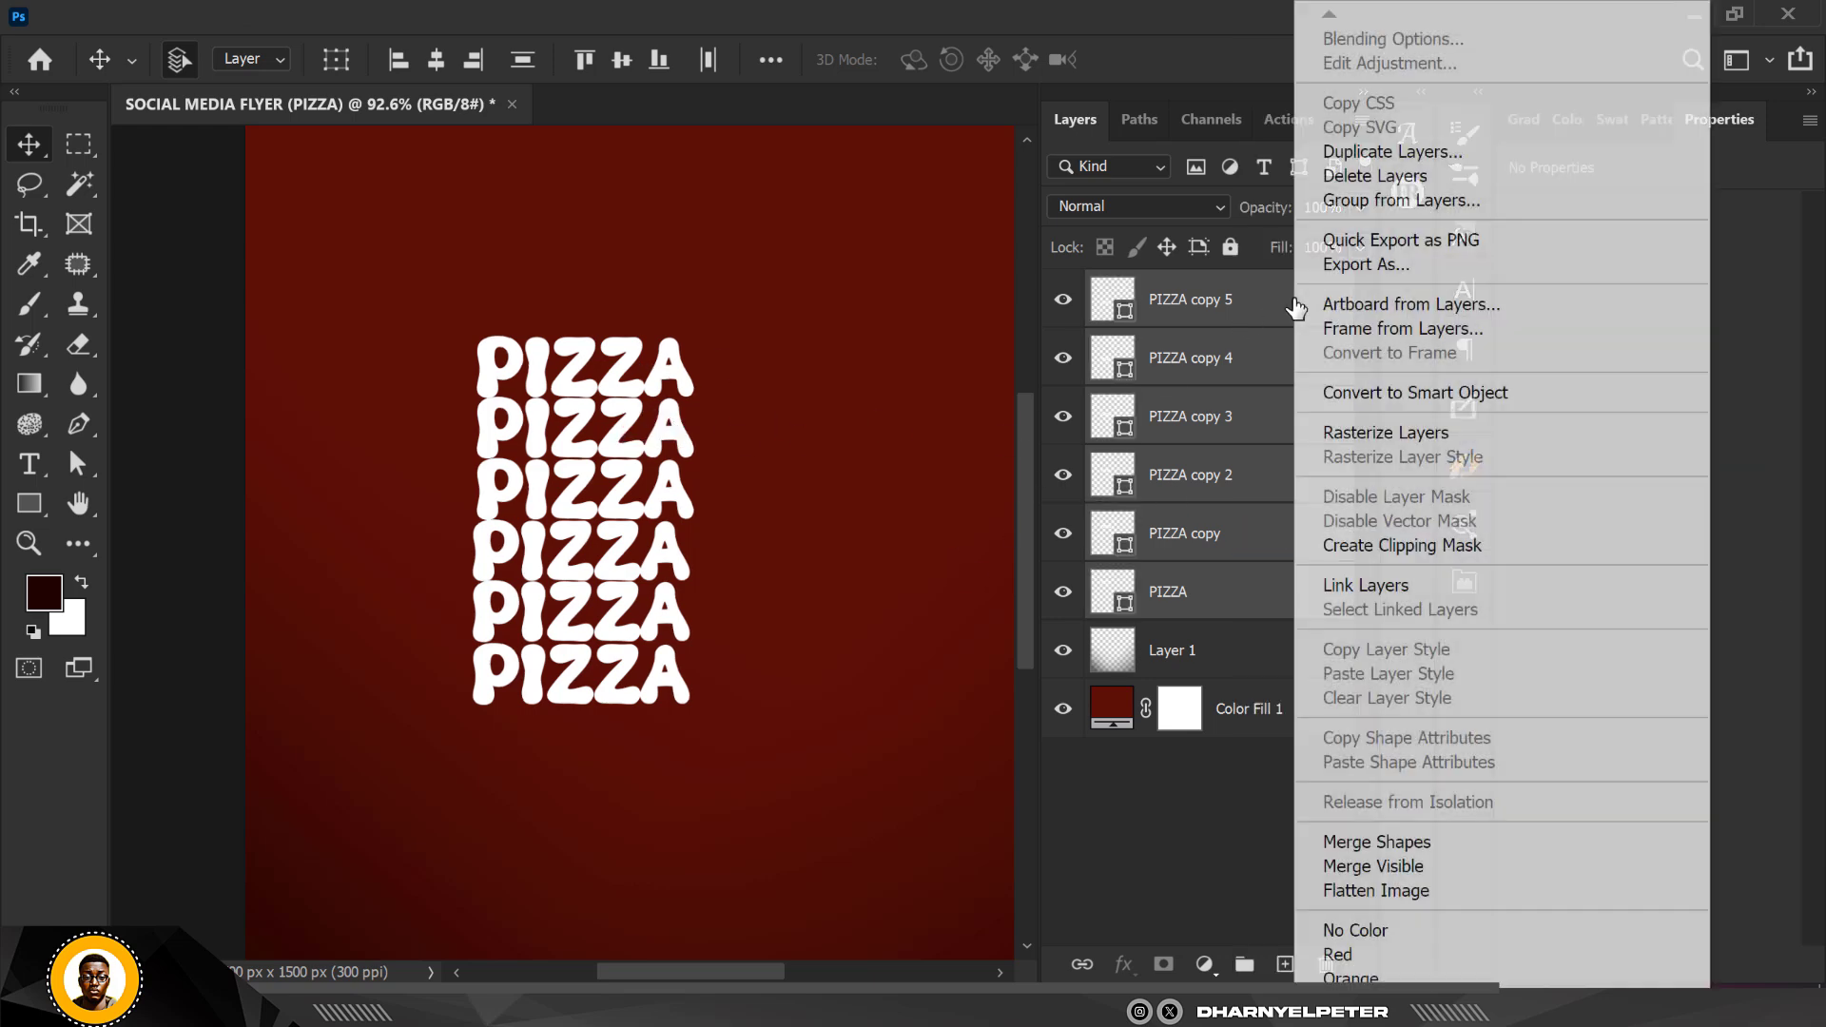
{"action": "left_click", "coordinate": [1424, 841]}
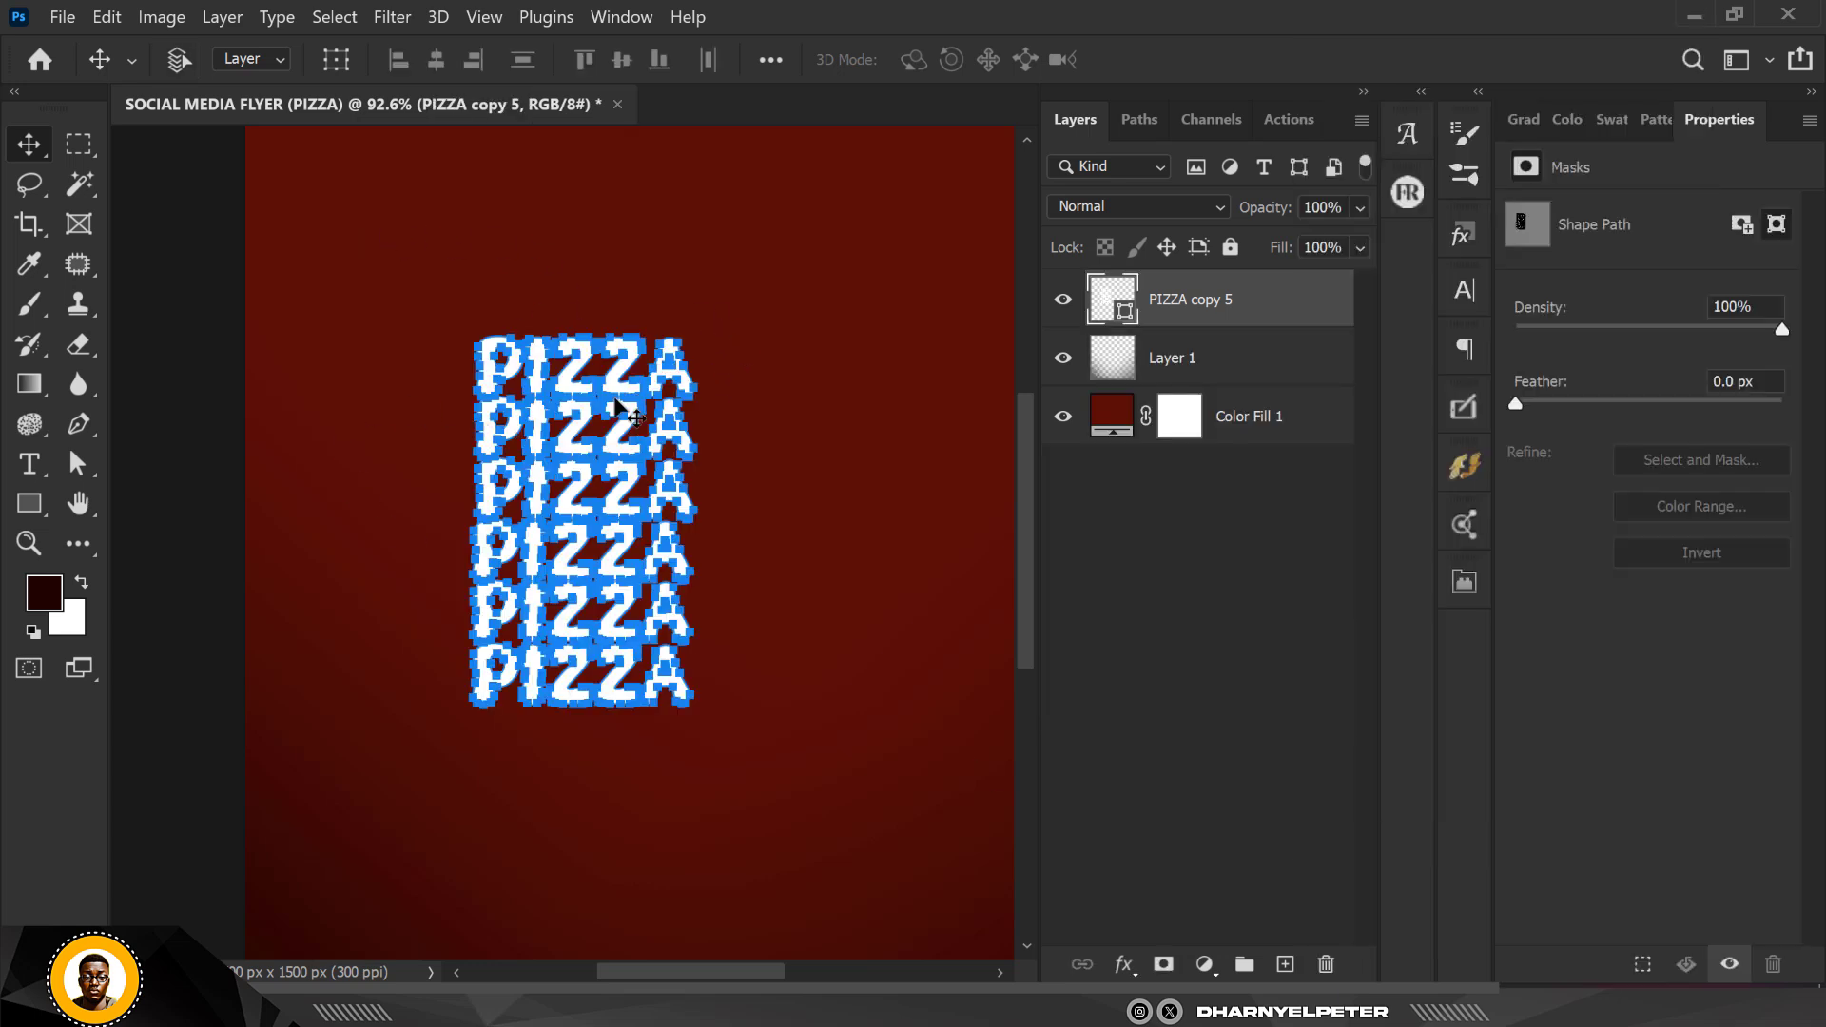
Rotate the merged PIZZA shape about 9.2° clockwise, enlarge it to about 242%, and shift it toward the canvas's lower left
{"action": "key", "text": "ctrl+t"}
{"action": "scroll", "coordinate": [620, 414], "scroll_direction": "down", "scroll_amount": 2}
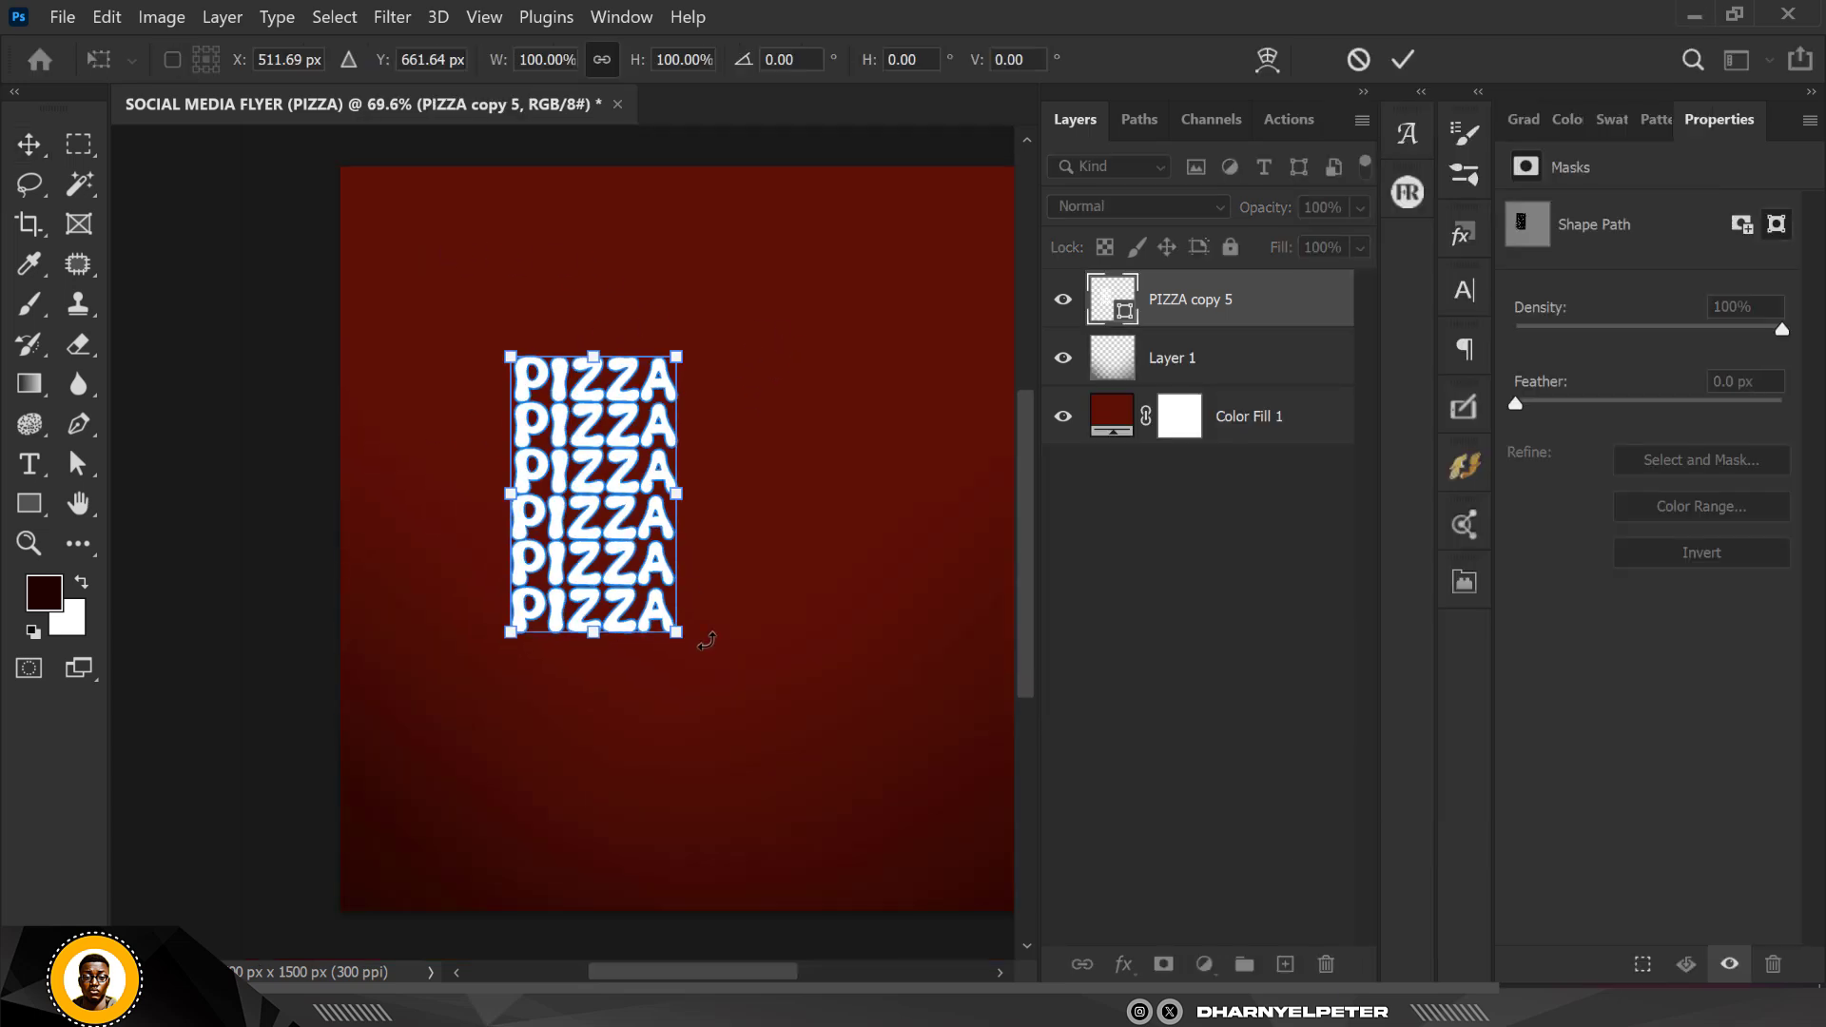
{"action": "left_click_drag", "start_coordinate": [707, 642], "coordinate": [696, 685]}
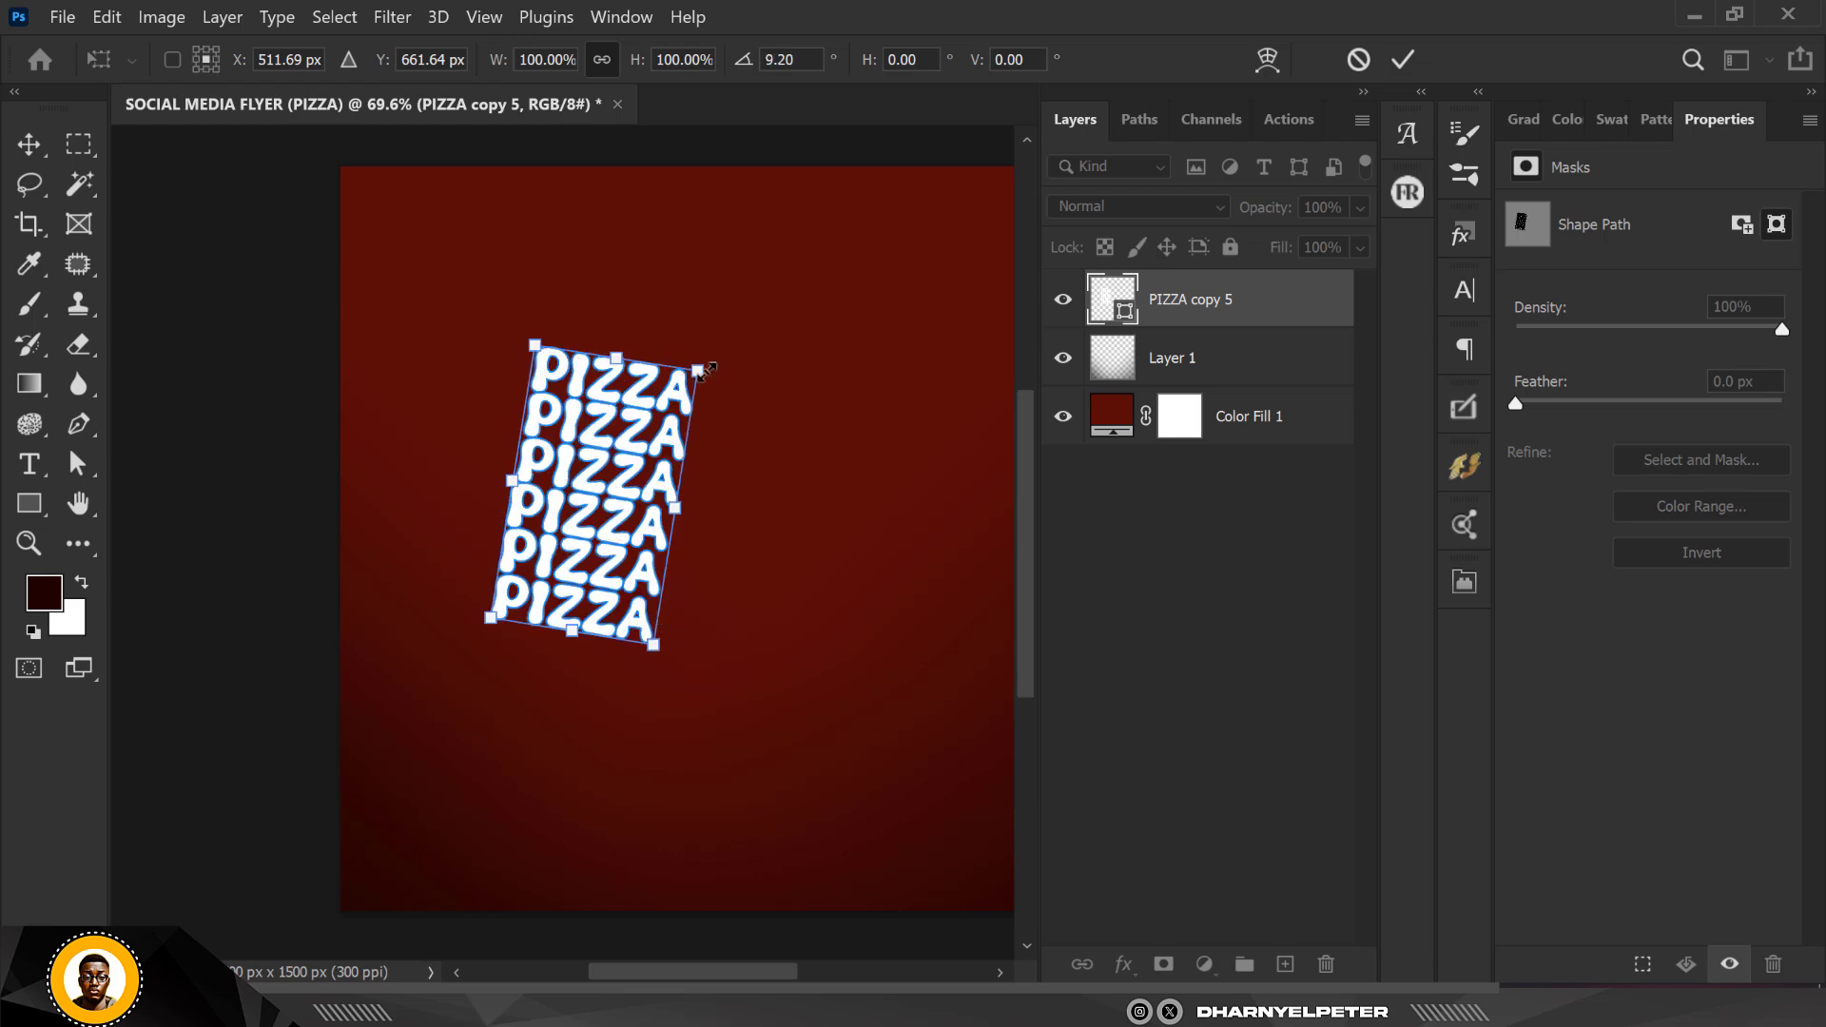
{"action": "left_click_drag", "start_coordinate": [707, 371], "coordinate": [846, 195]}
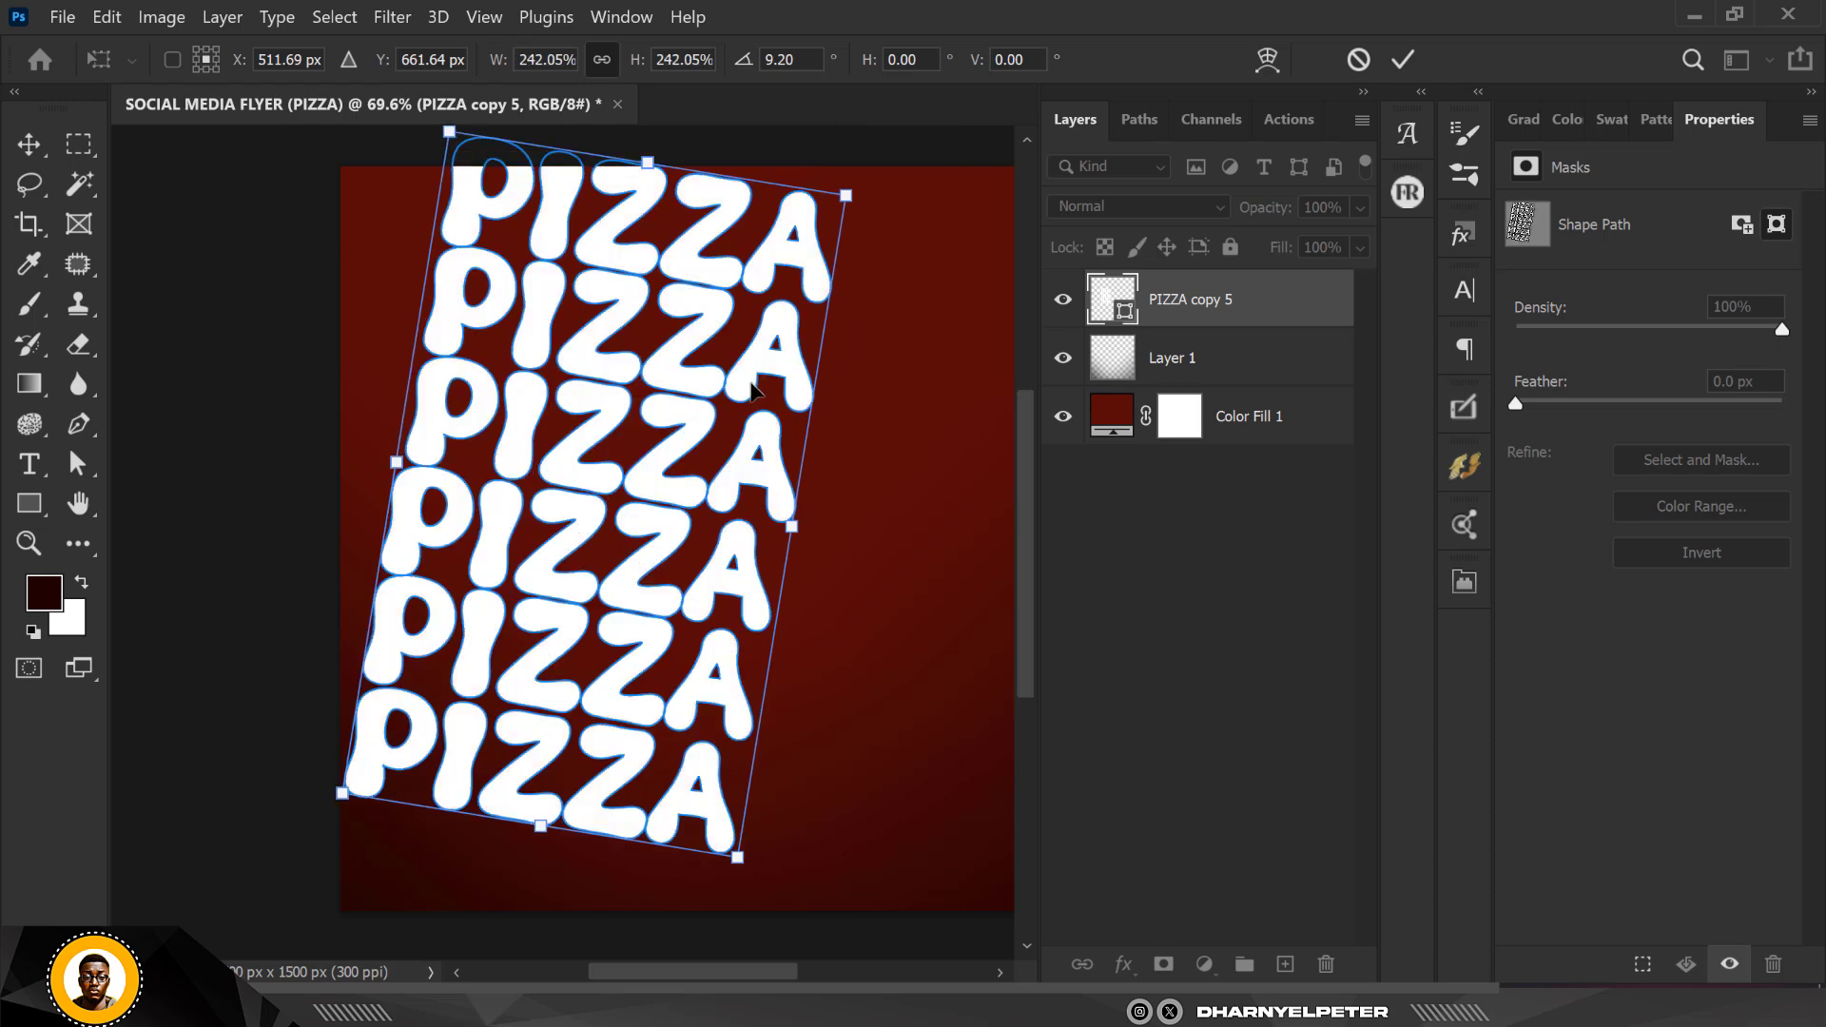
{"action": "left_click_drag", "start_coordinate": [672, 361], "coordinate": [555, 448]}
{"action": "scroll", "coordinate": [667, 357], "scroll_direction": "down", "scroll_amount": 1}
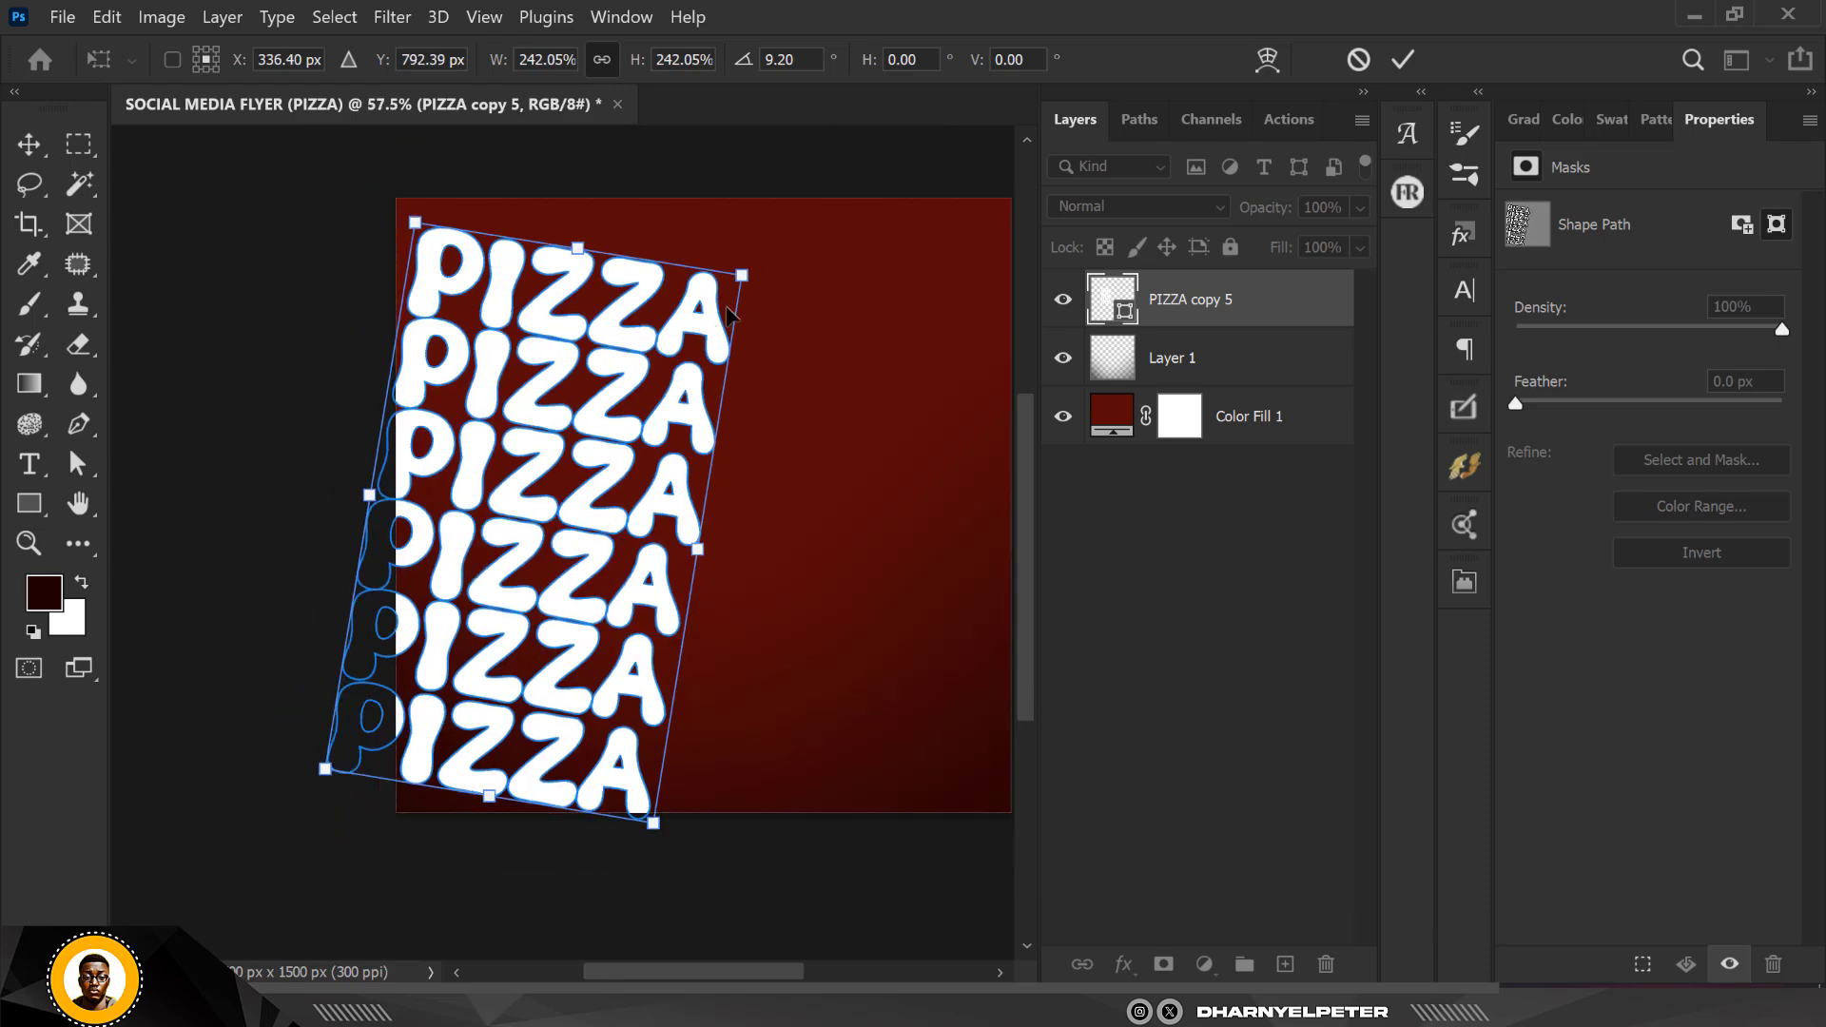
Enlarge the PIZZA shape to about 366% and position it over the left half of the canvas, bleeding off the edges
{"action": "left_click_drag", "start_coordinate": [744, 278], "coordinate": [804, 200]}
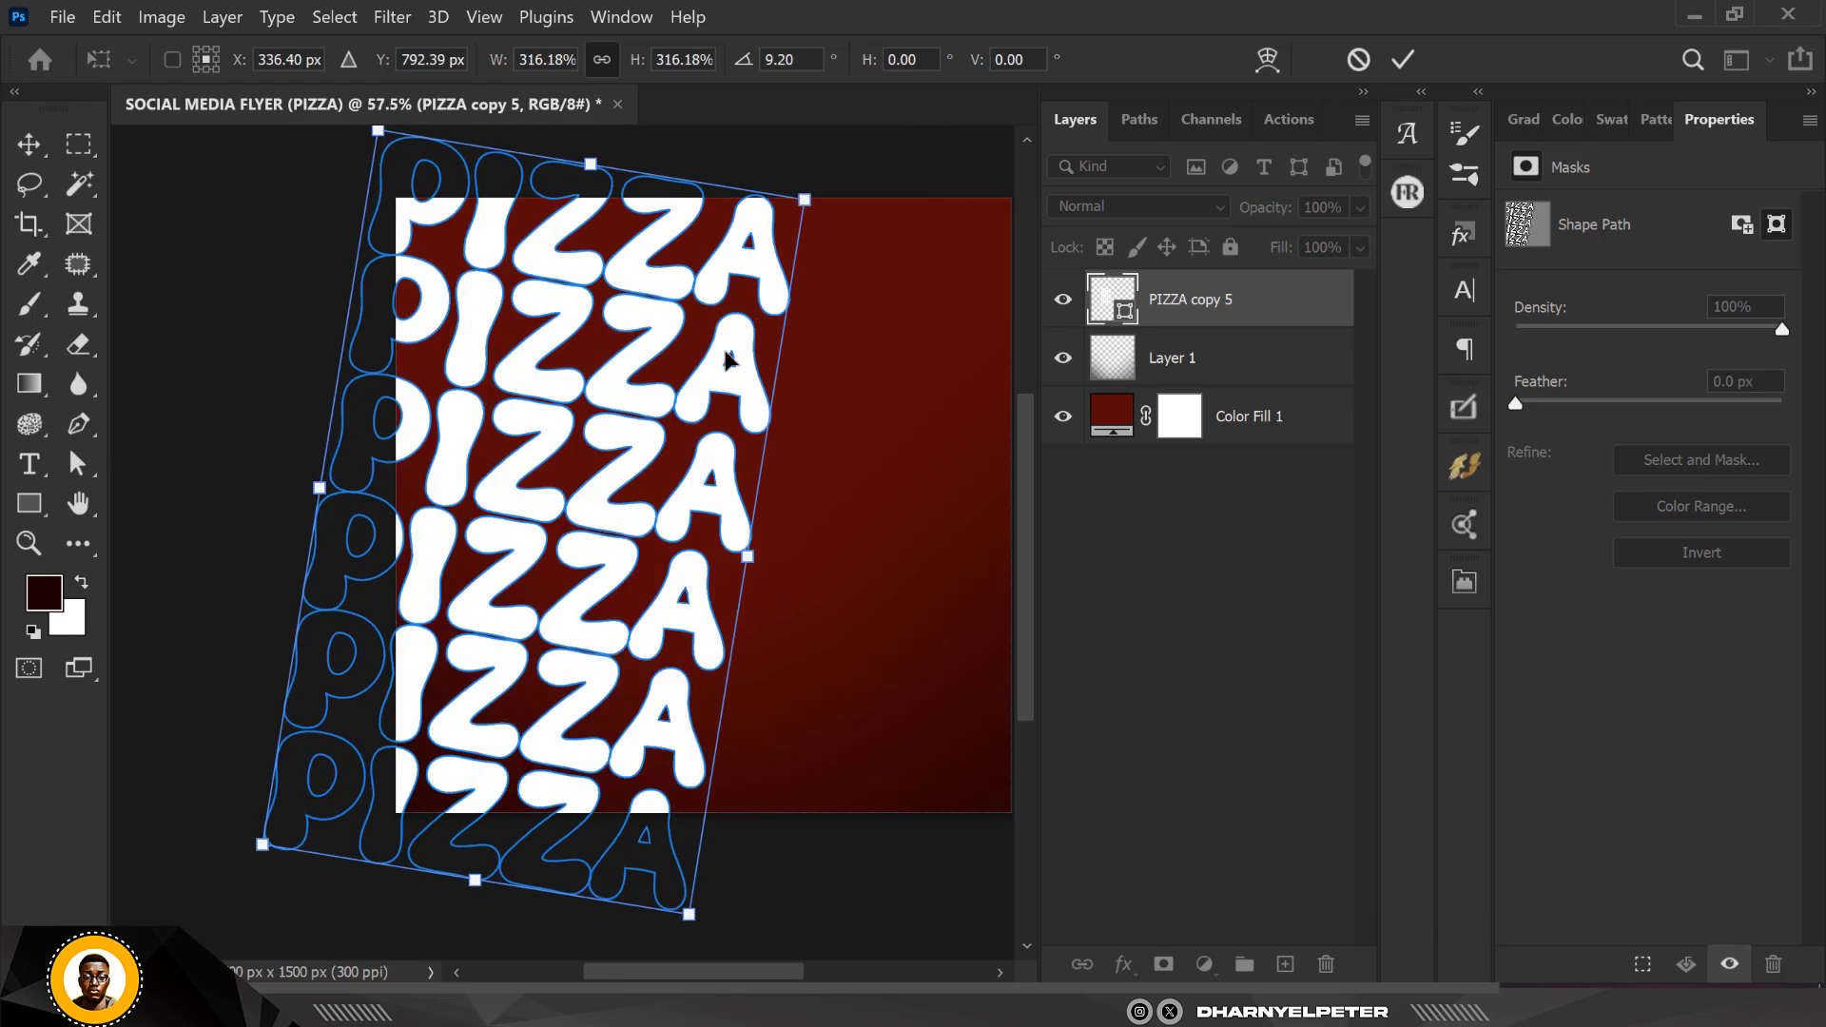
{"action": "left_click_drag", "start_coordinate": [724, 359], "coordinate": [671, 355]}
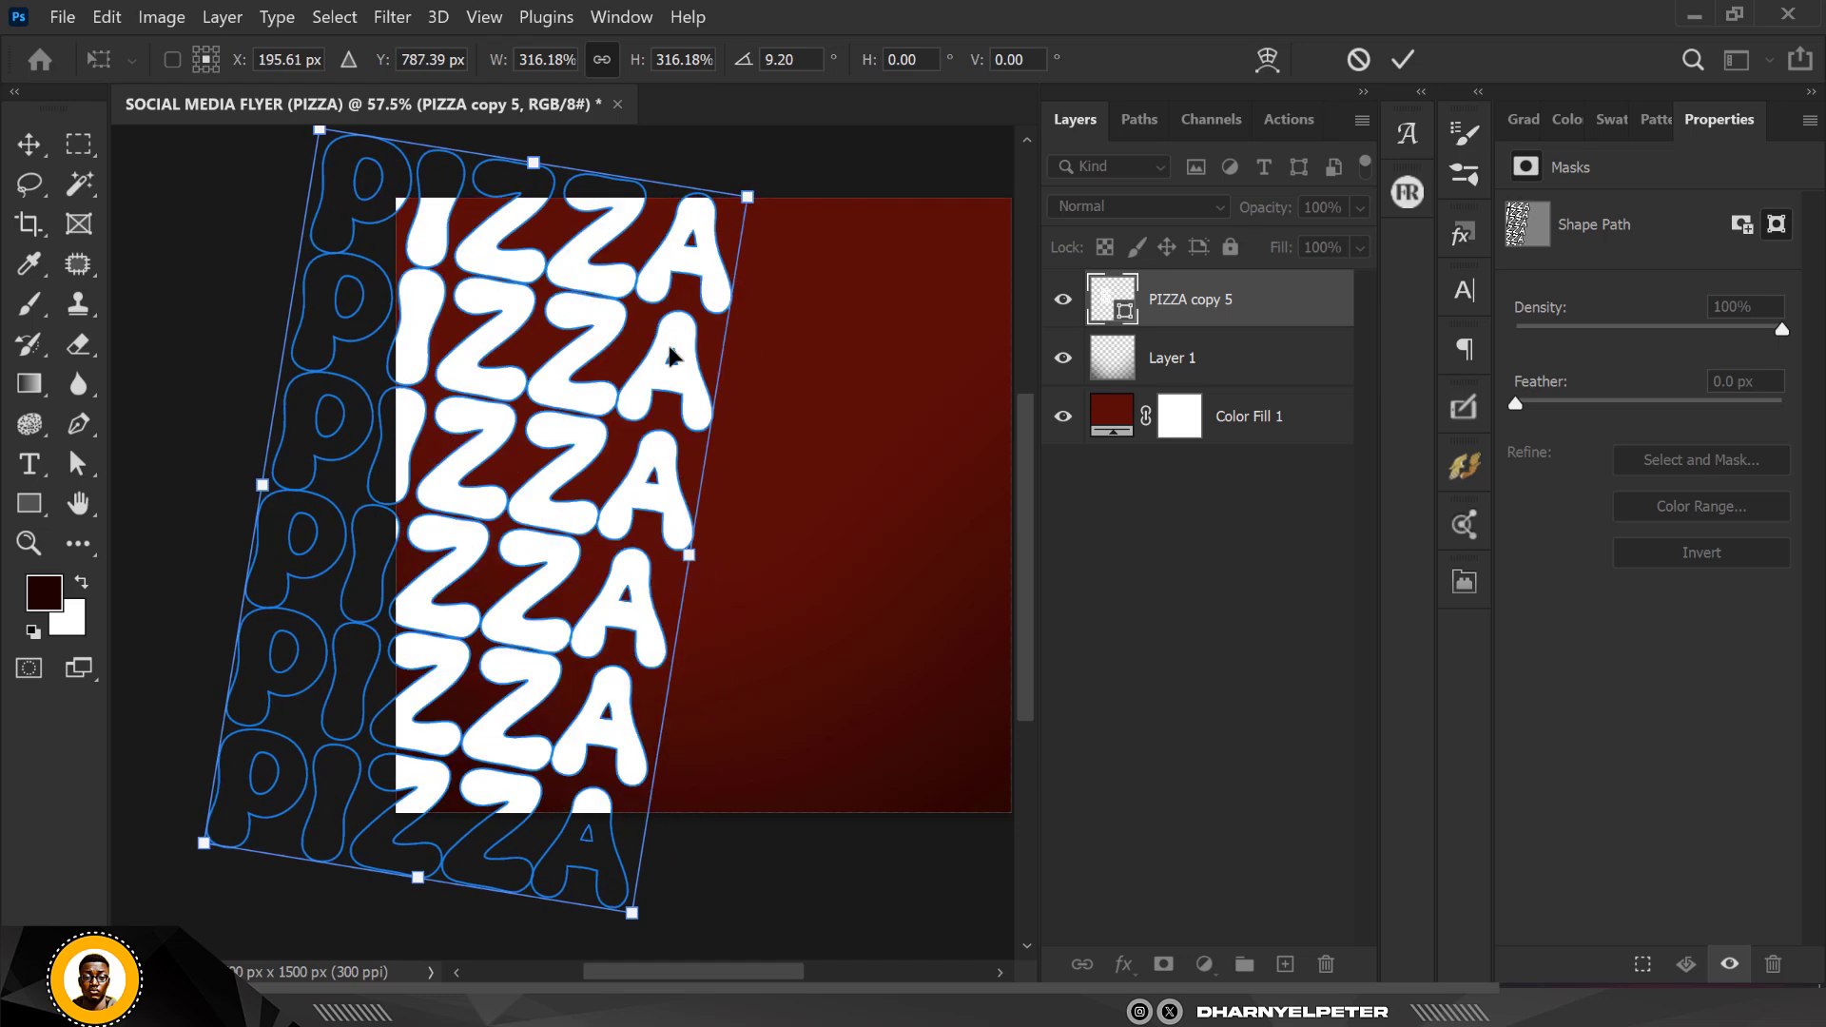
{"action": "scroll", "coordinate": [669, 355], "scroll_direction": "down", "scroll_amount": 1}
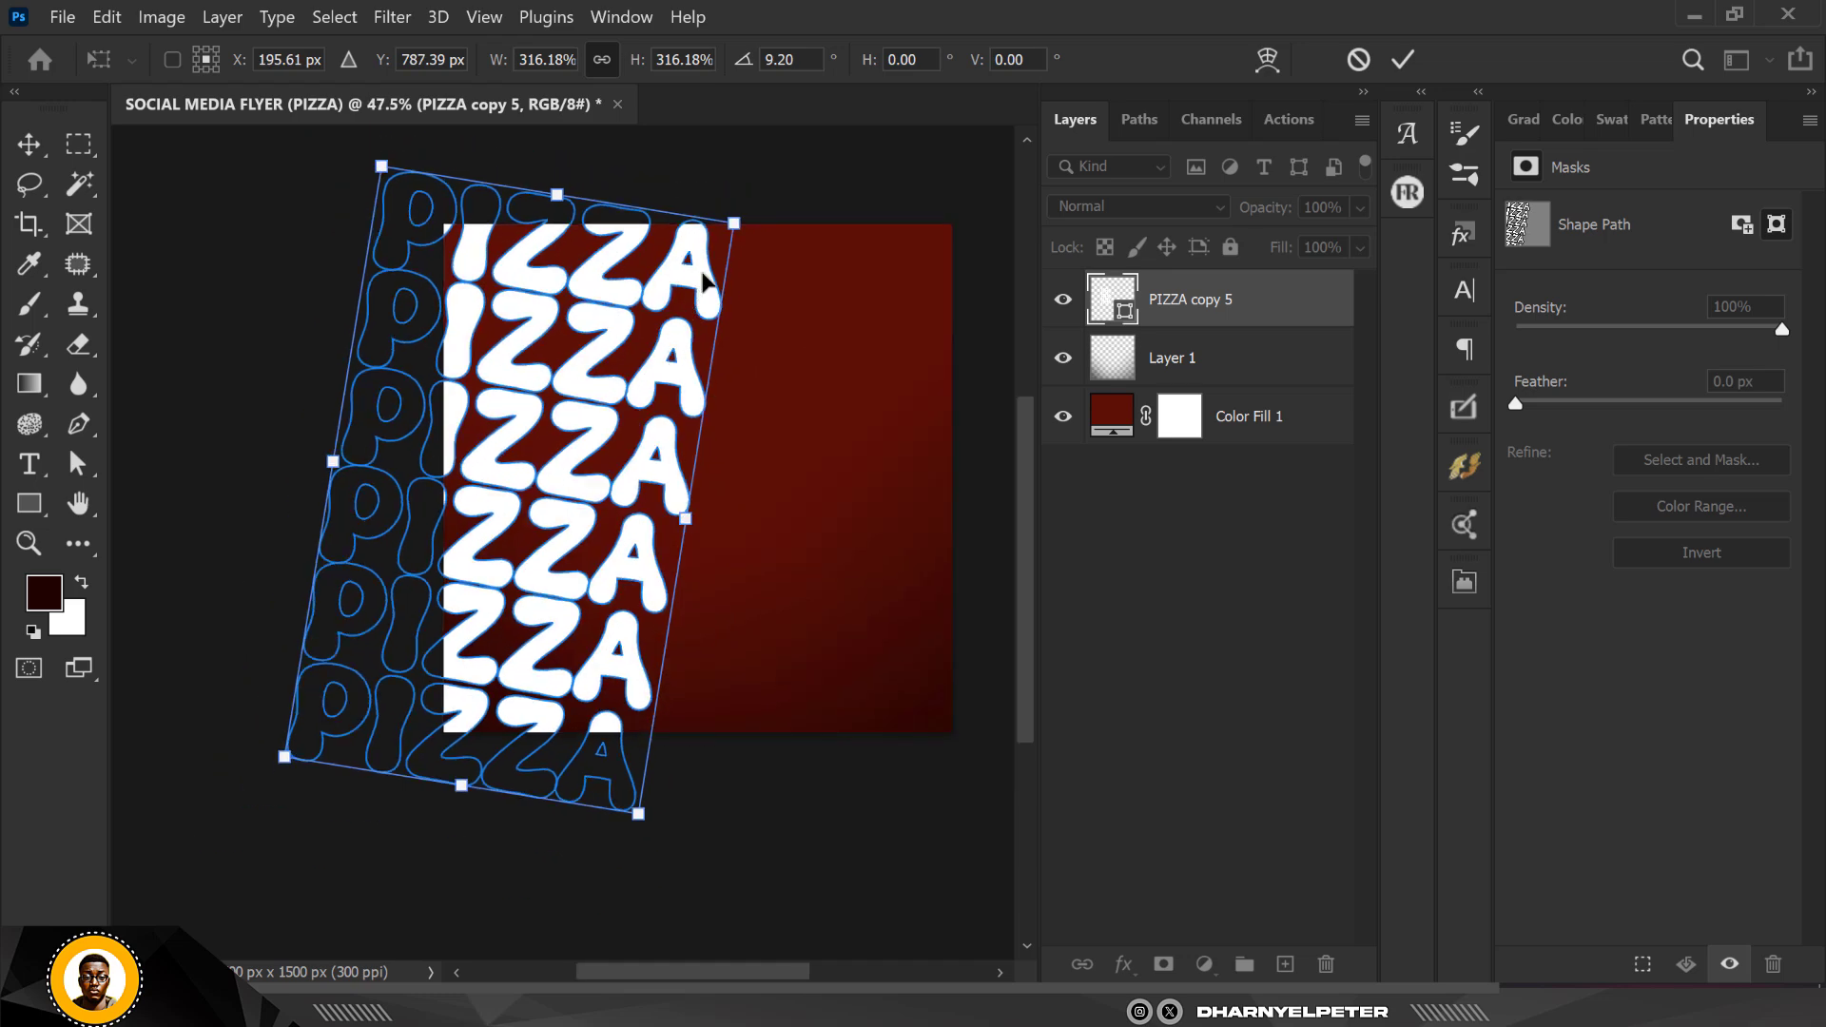
{"action": "left_click_drag", "start_coordinate": [733, 223], "coordinate": [770, 181]}
{"action": "left_click_drag", "start_coordinate": [681, 380], "coordinate": [695, 398]}
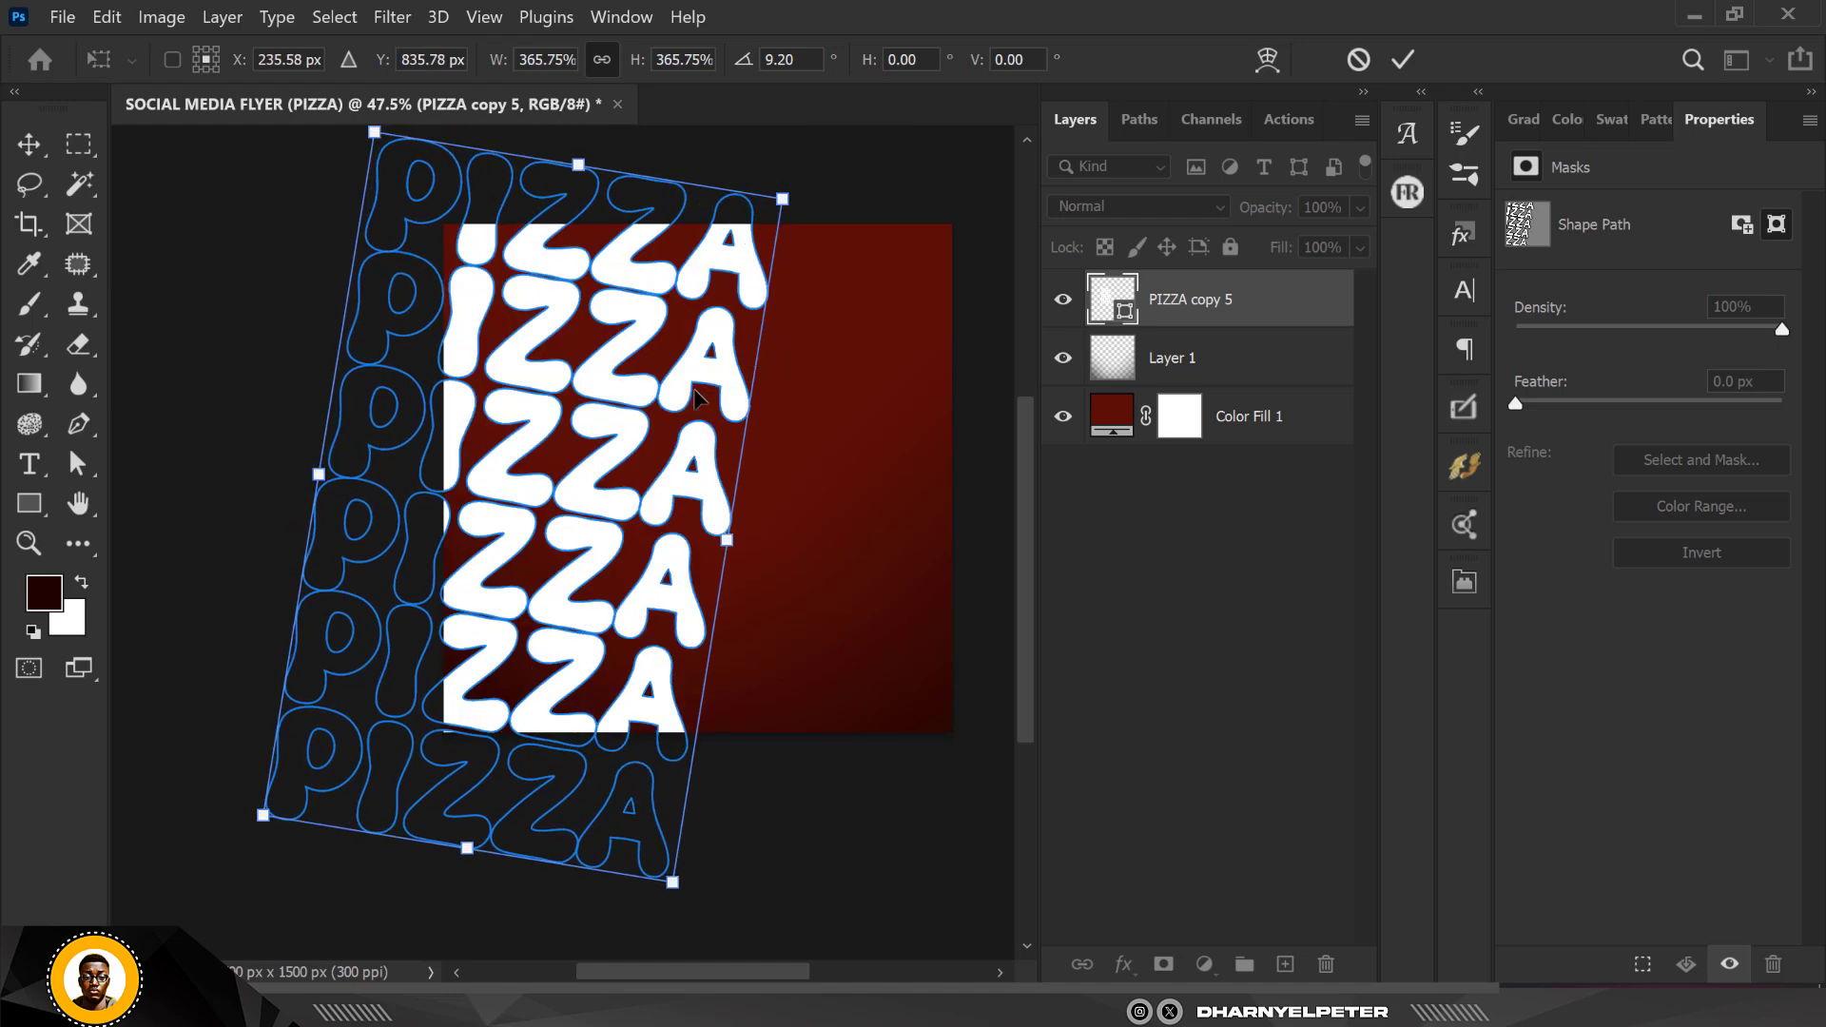
{"action": "key", "text": "Return"}
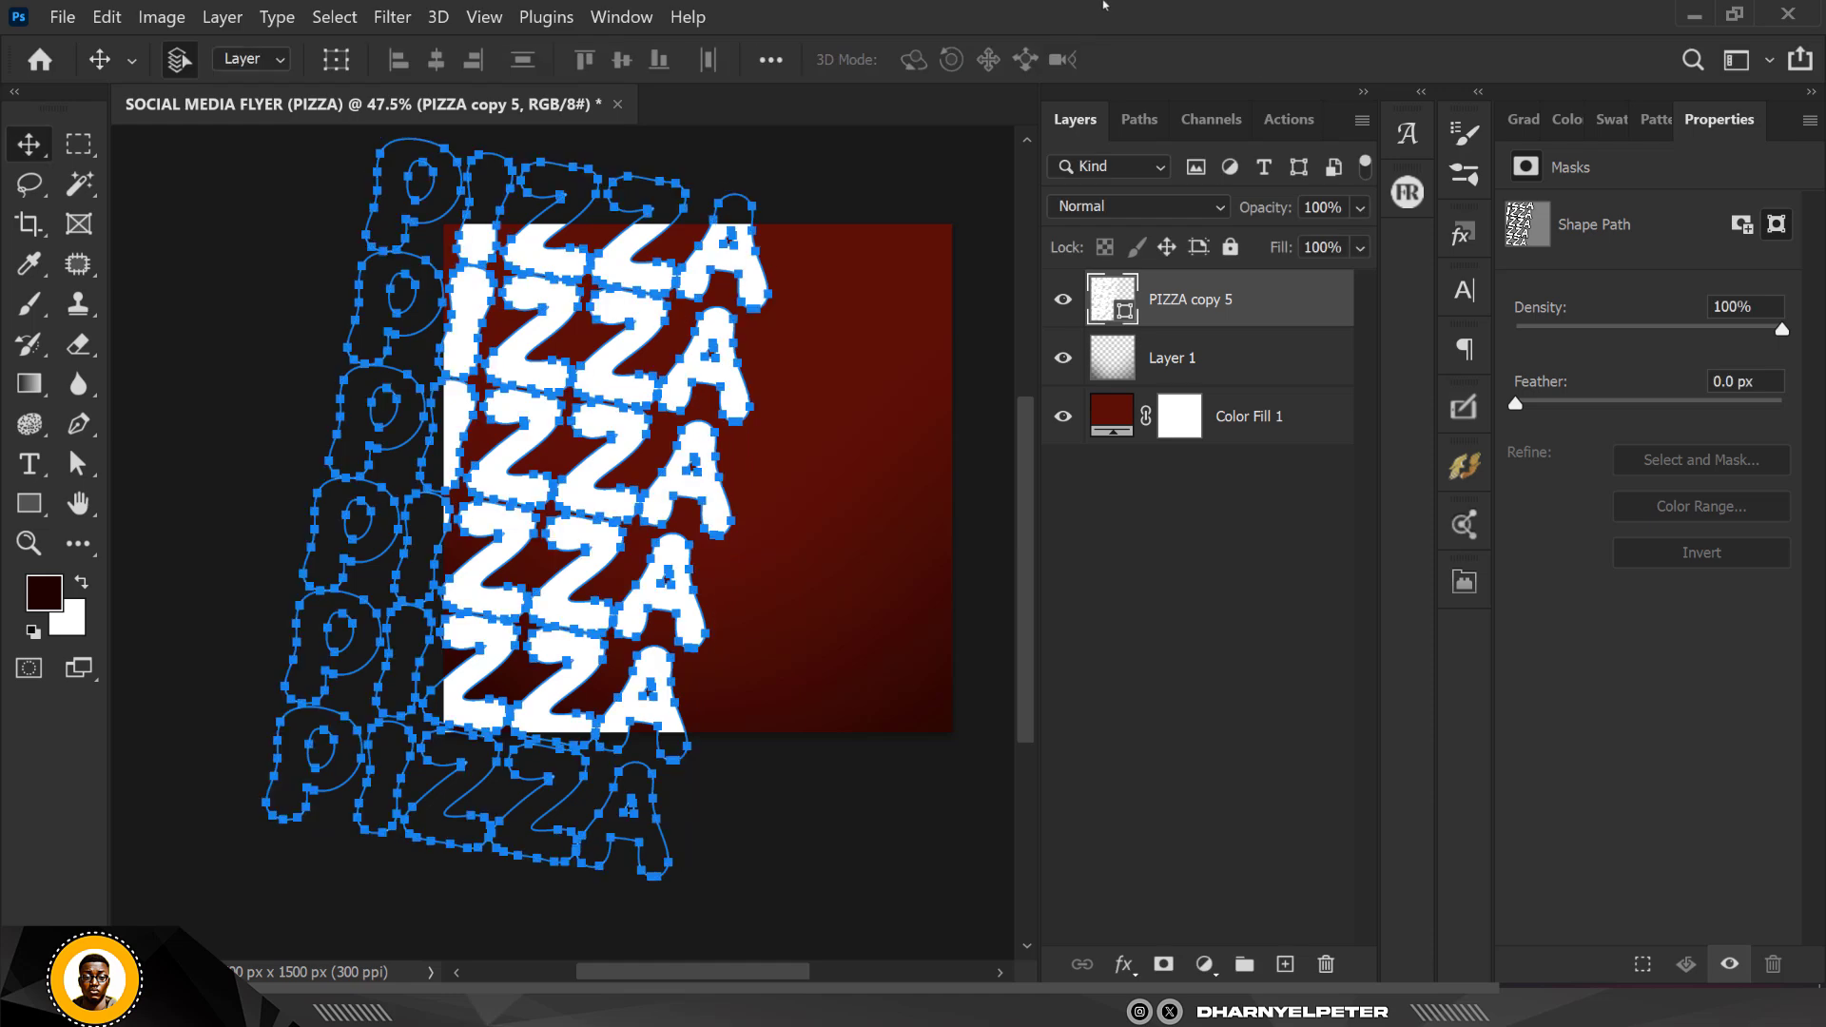
{"action": "left_click", "coordinate": [915, 191]}
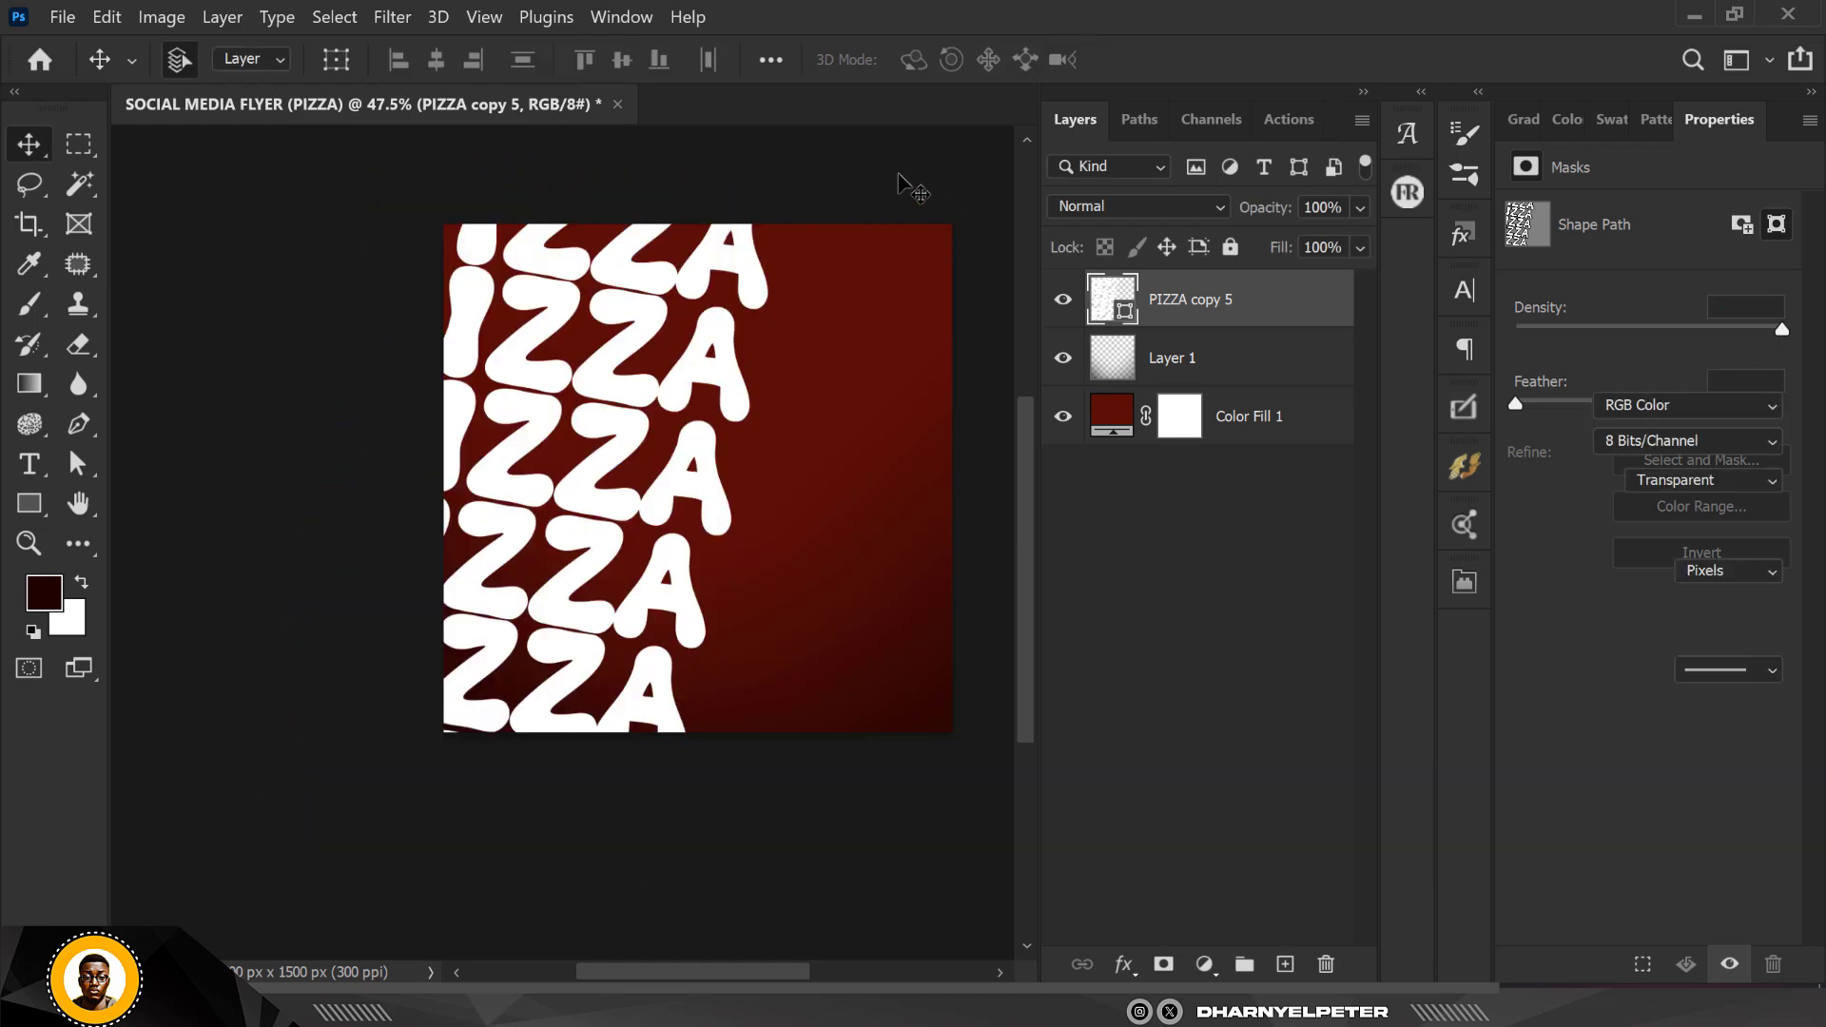
{"action": "left_click", "coordinate": [601, 387]}
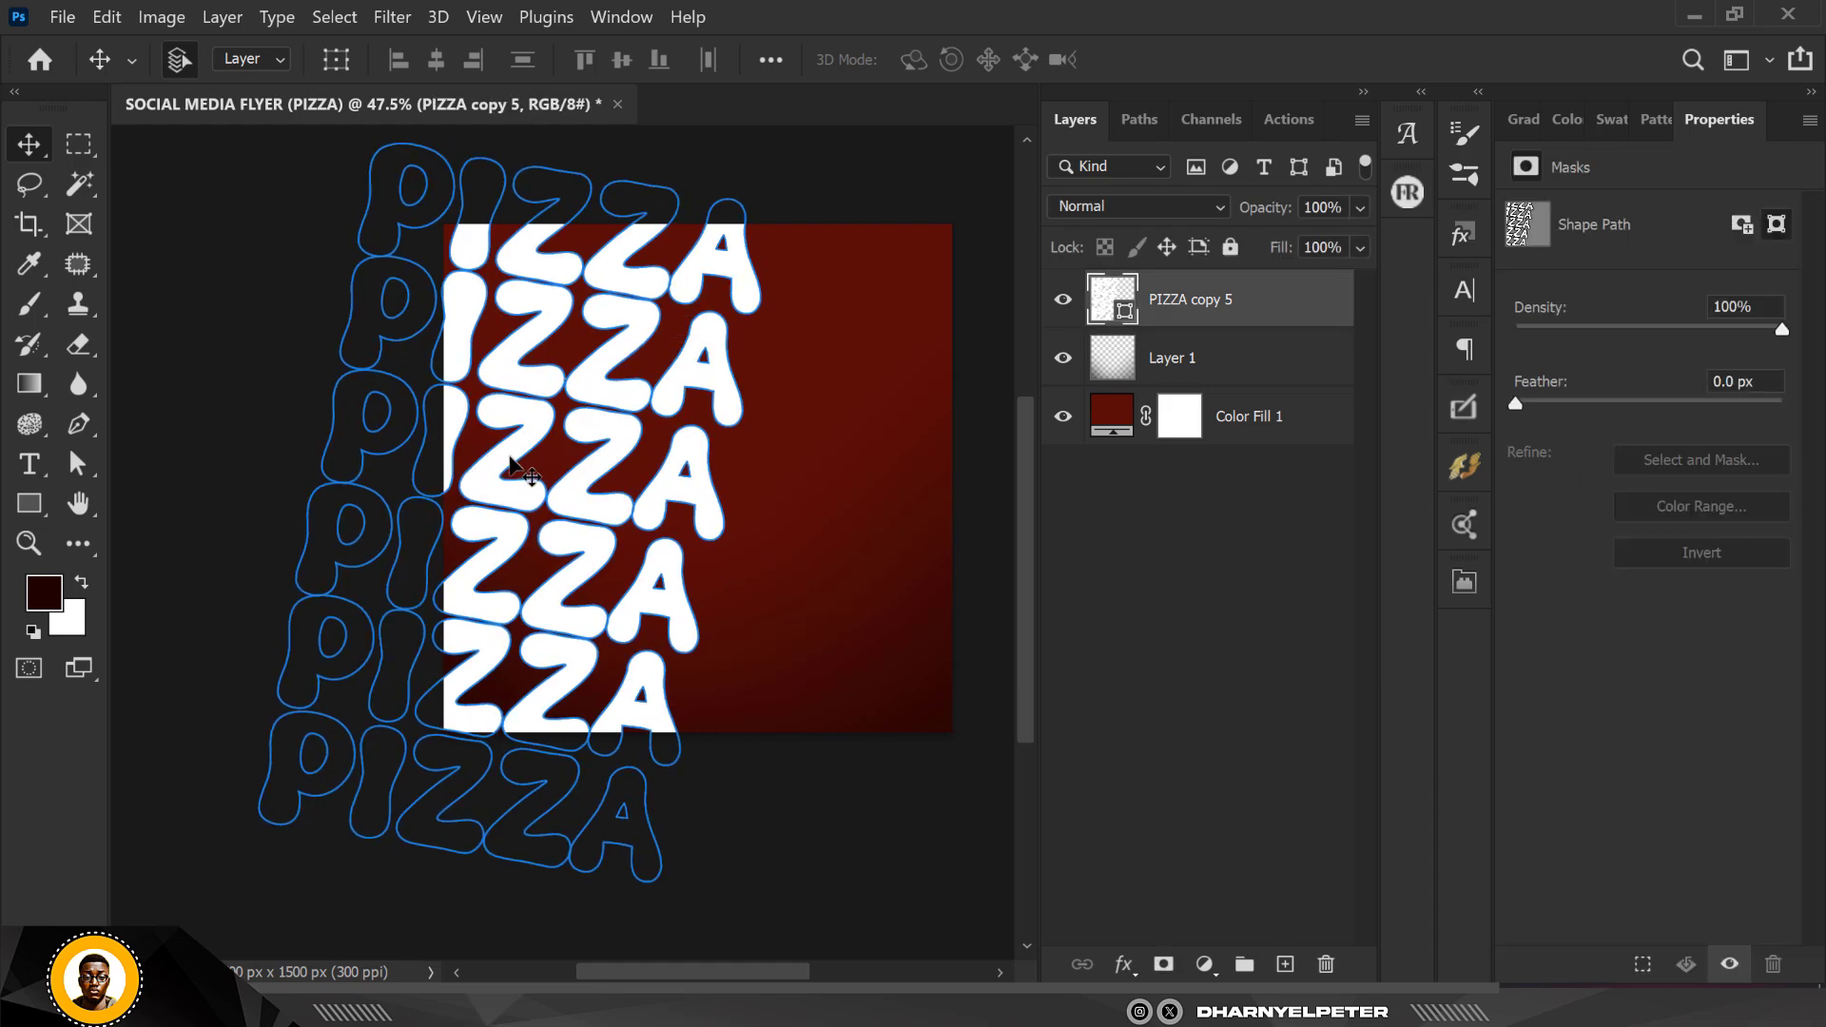
Duplicate the PIZZA shape layer and place the copy over the right half of the canvas beside the original
{"action": "key", "text": "ctrl+j"}
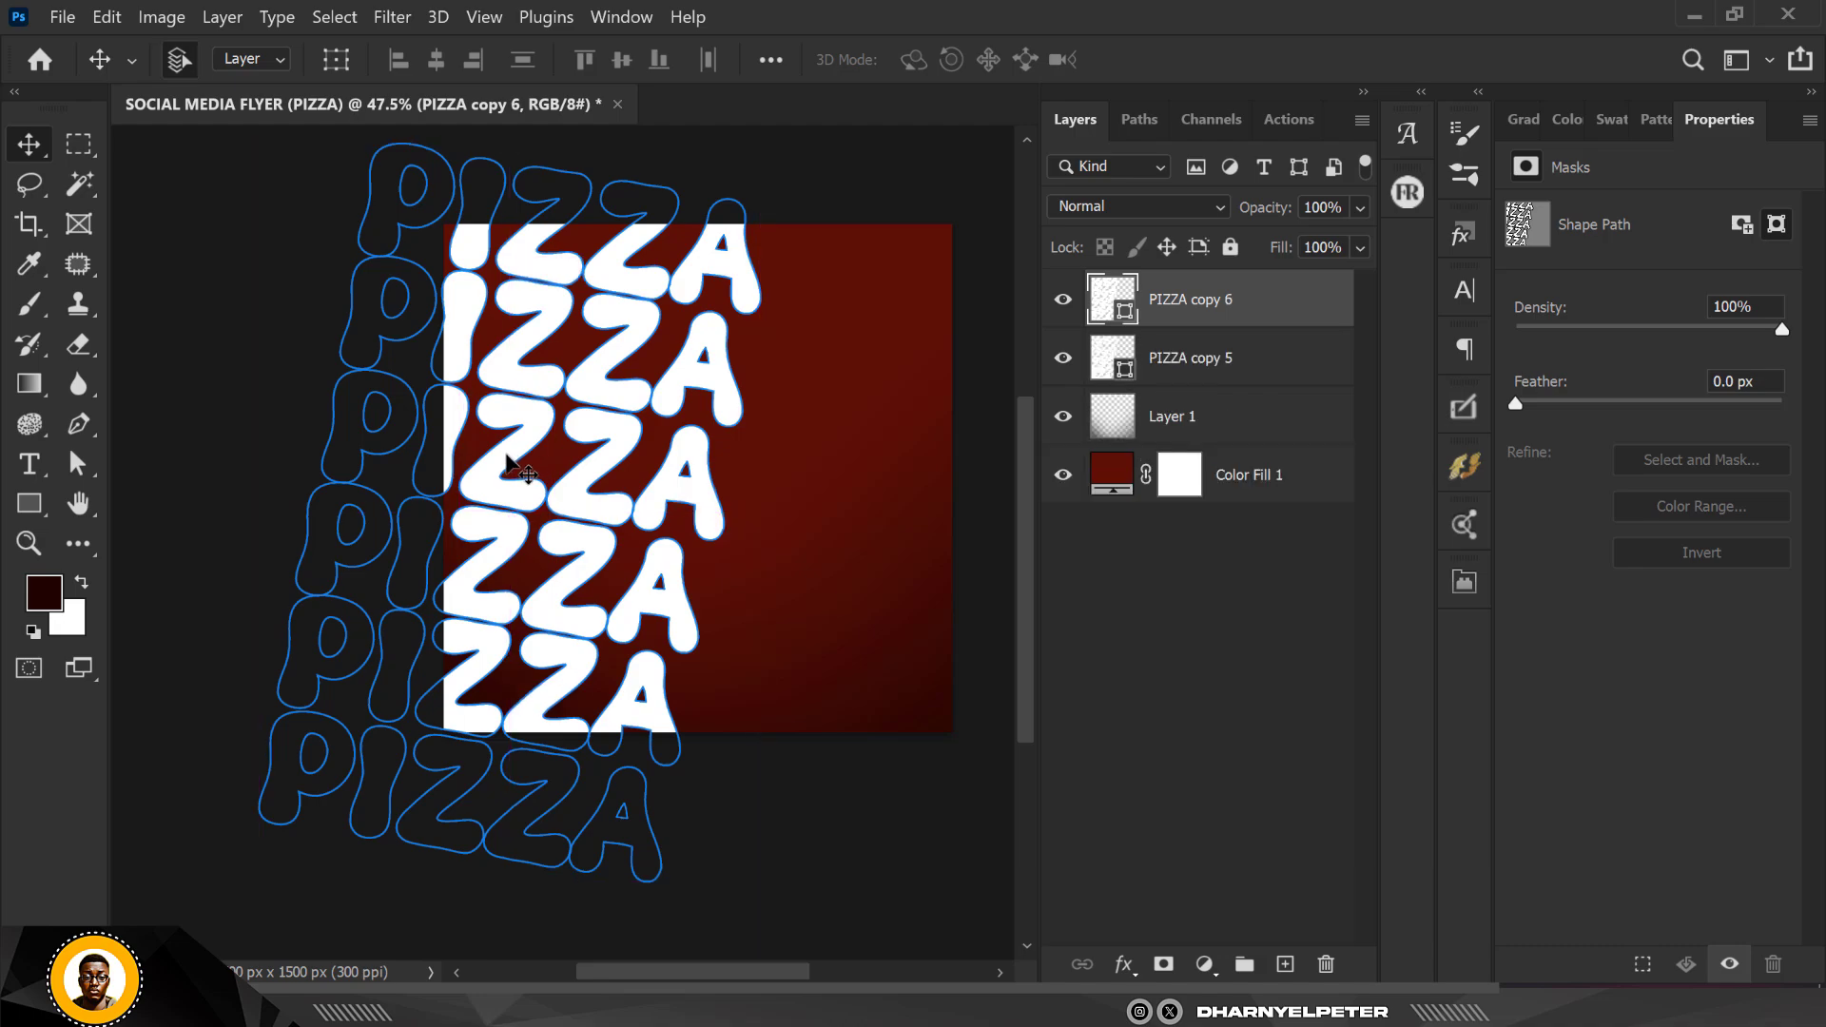
{"action": "left_click_drag", "start_coordinate": [509, 464], "coordinate": [921, 529]}
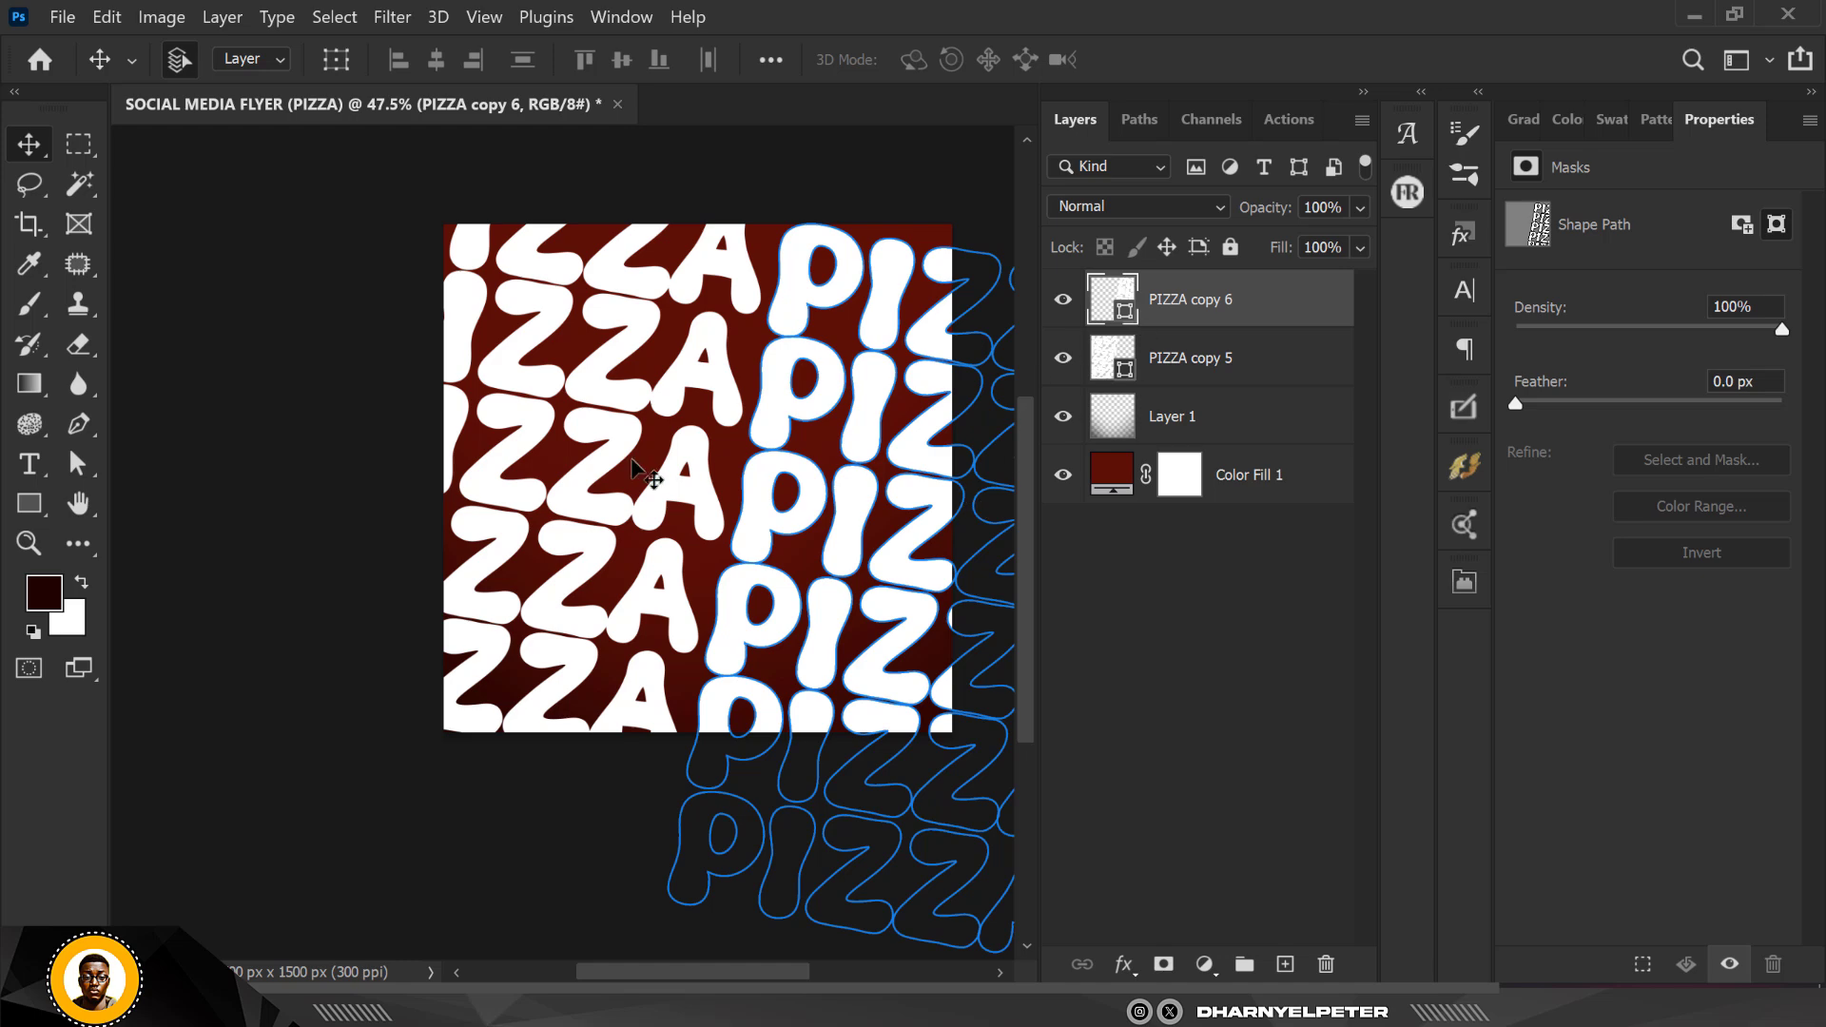
{"action": "scroll", "coordinate": [692, 447], "scroll_direction": "down", "scroll_amount": 2}
{"action": "scroll", "coordinate": [691, 447], "scroll_direction": "up", "scroll_amount": 3}
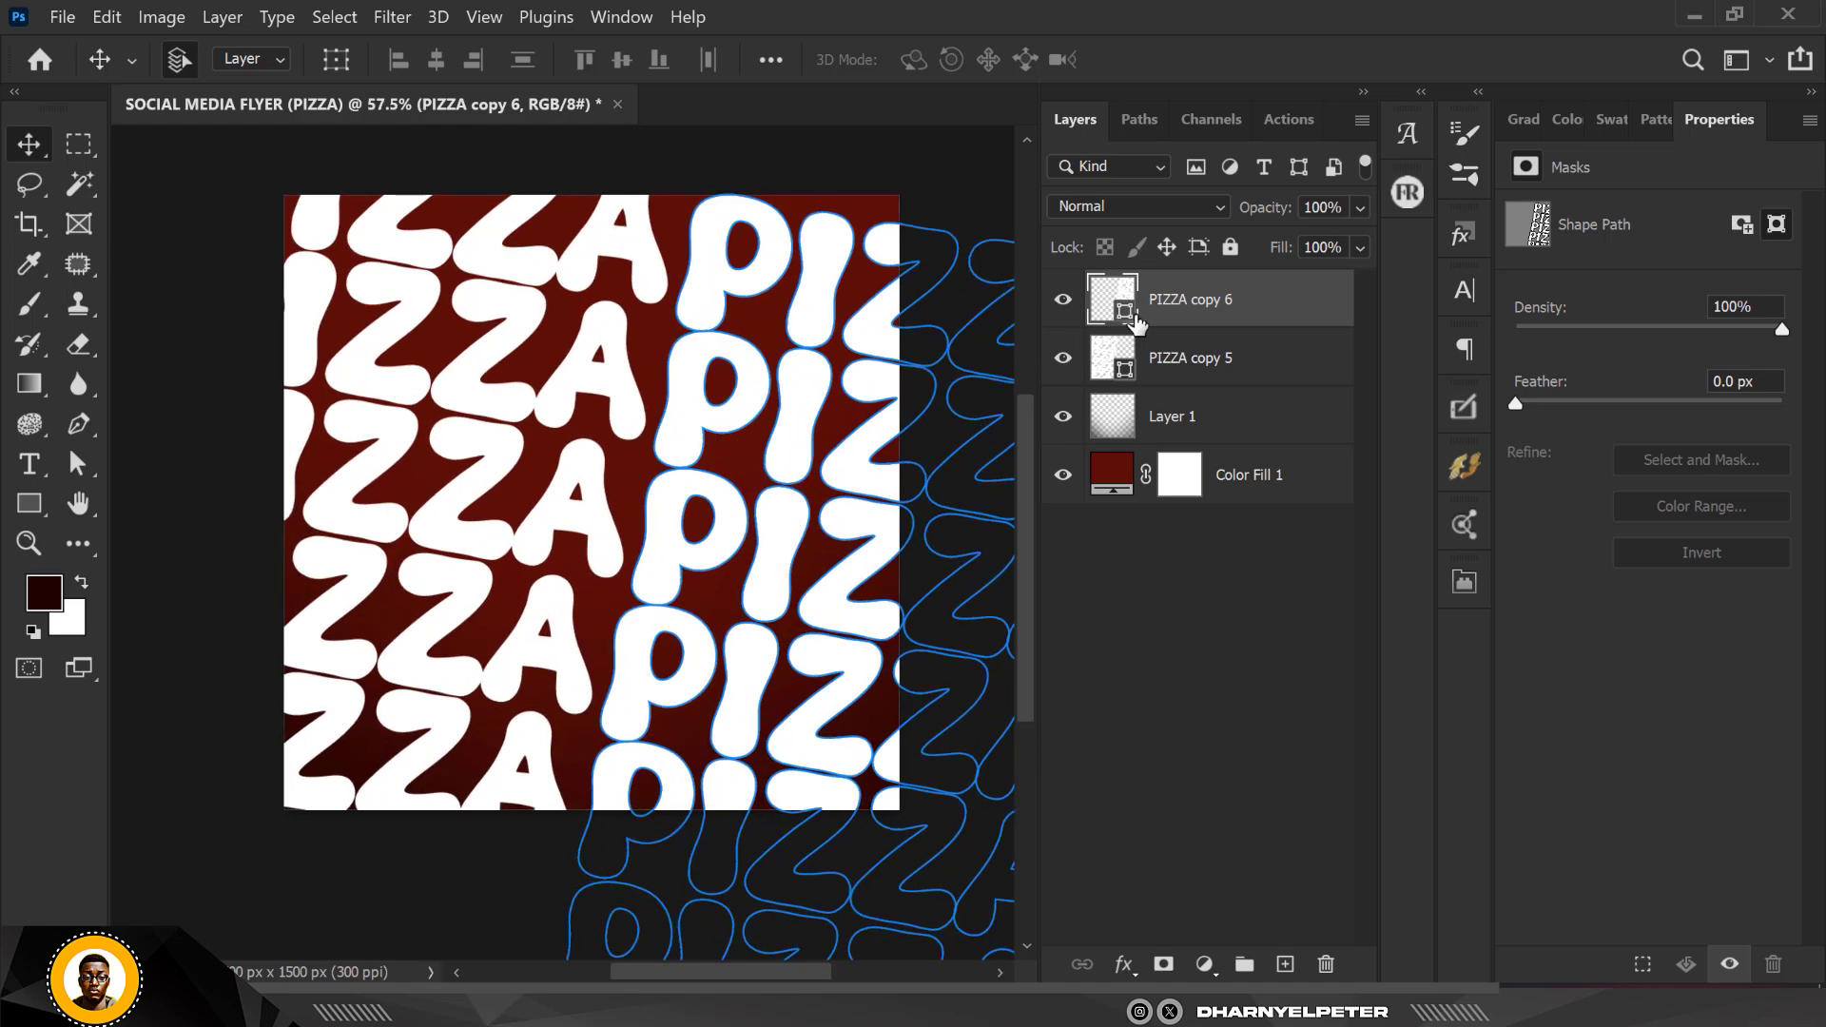
Recolor the right-hand PIZZA shape to a dark red (#520e06) based on the background color
{"action": "double_click", "coordinate": [1100, 323]}
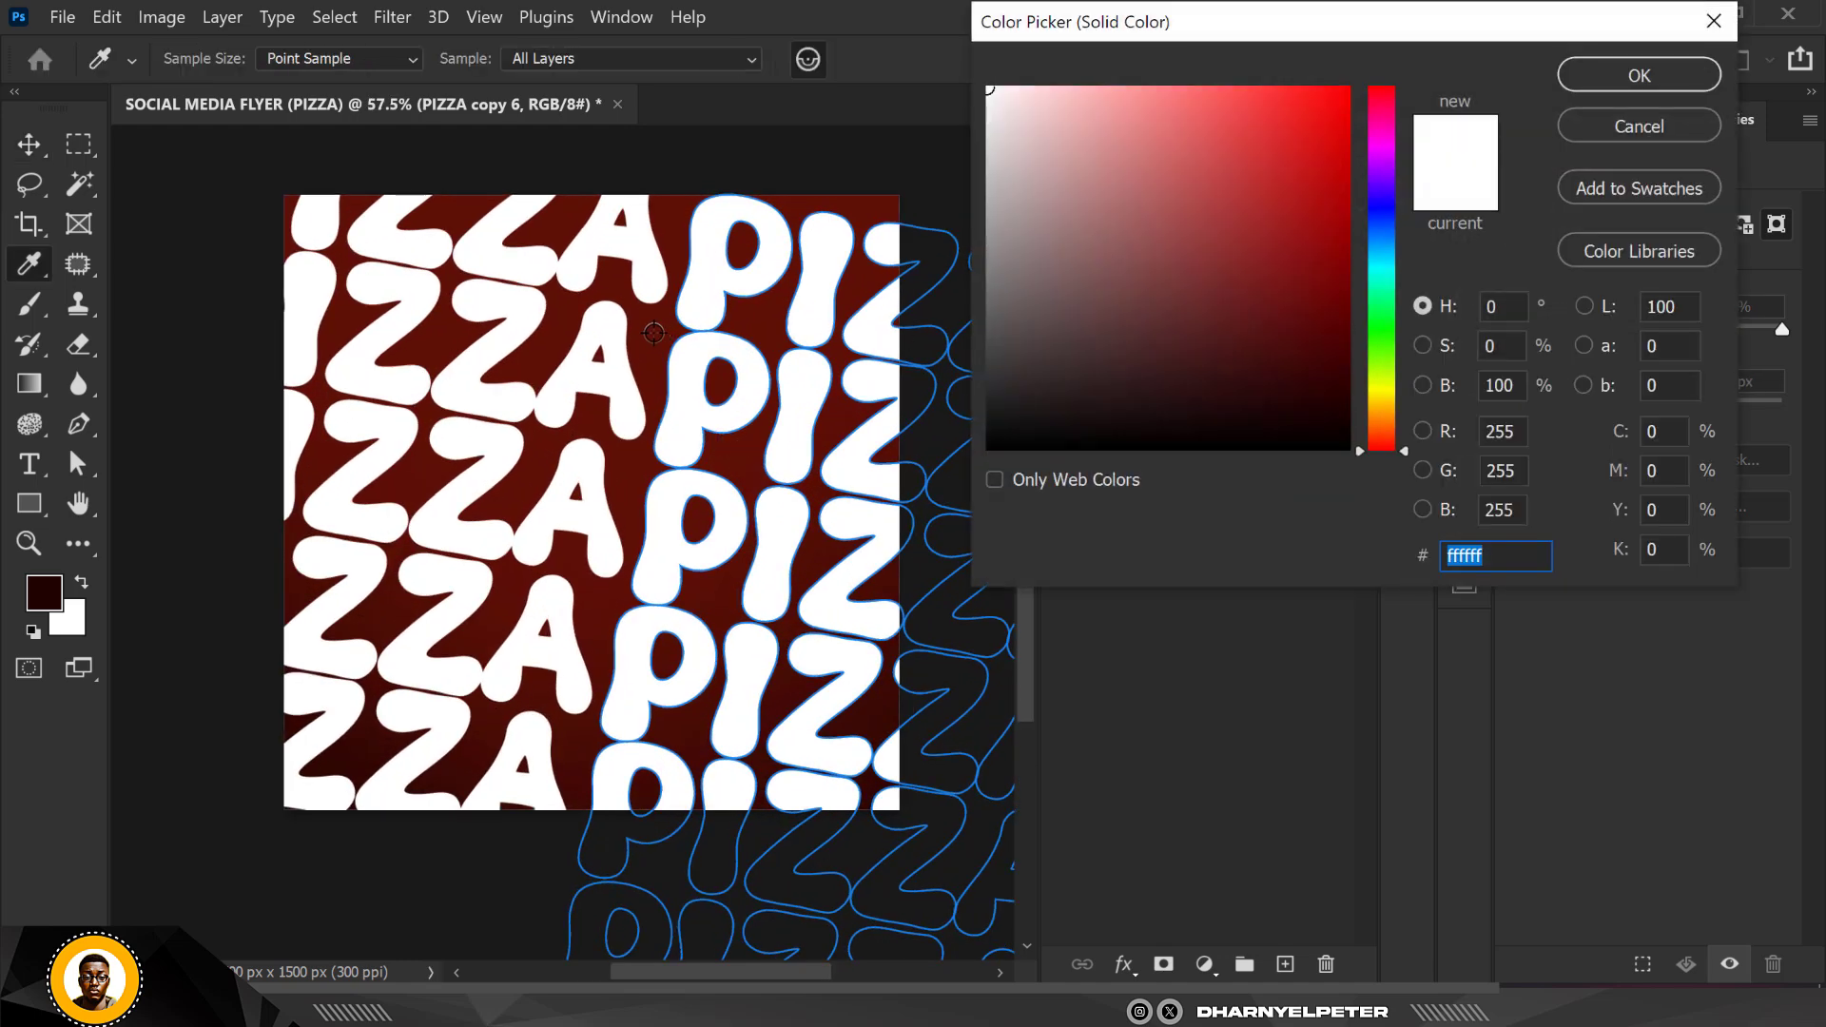
{"action": "left_click", "coordinate": [653, 332]}
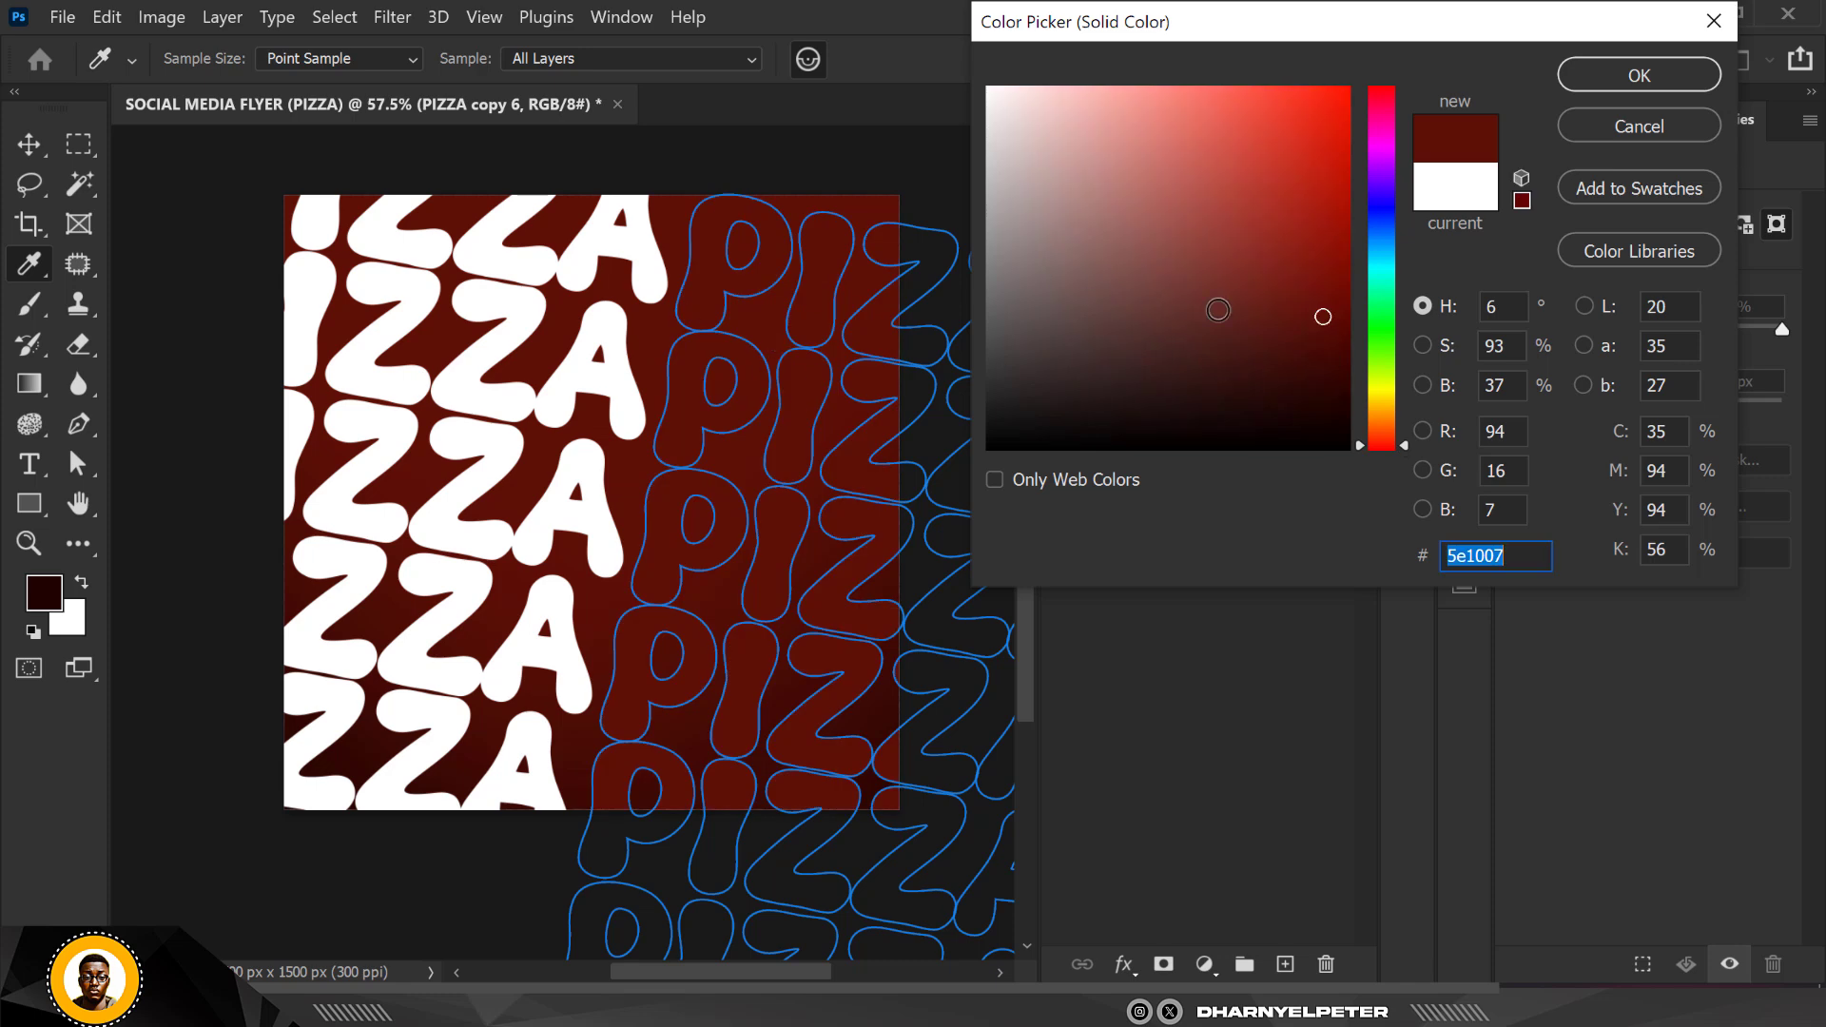
{"action": "left_click_drag", "start_coordinate": [1327, 317], "coordinate": [1325, 341]}
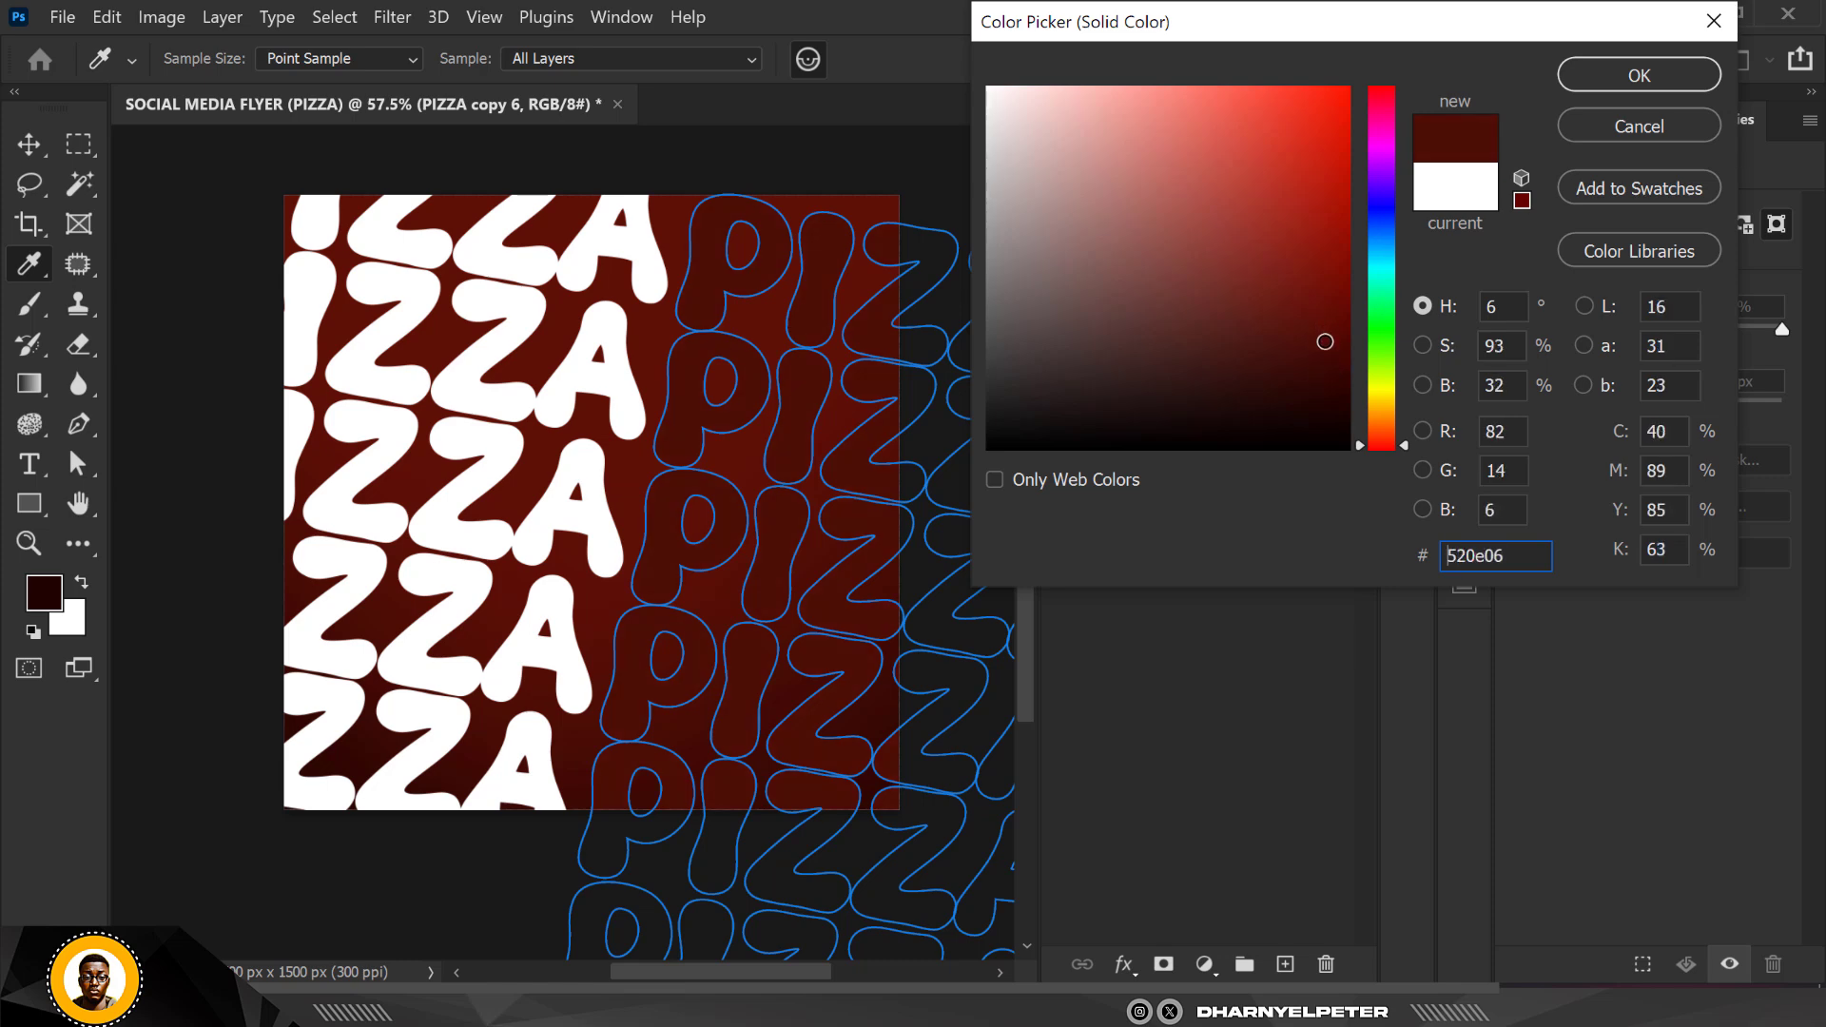
{"action": "left_click", "coordinate": [1628, 75]}
{"action": "key", "text": "v"}
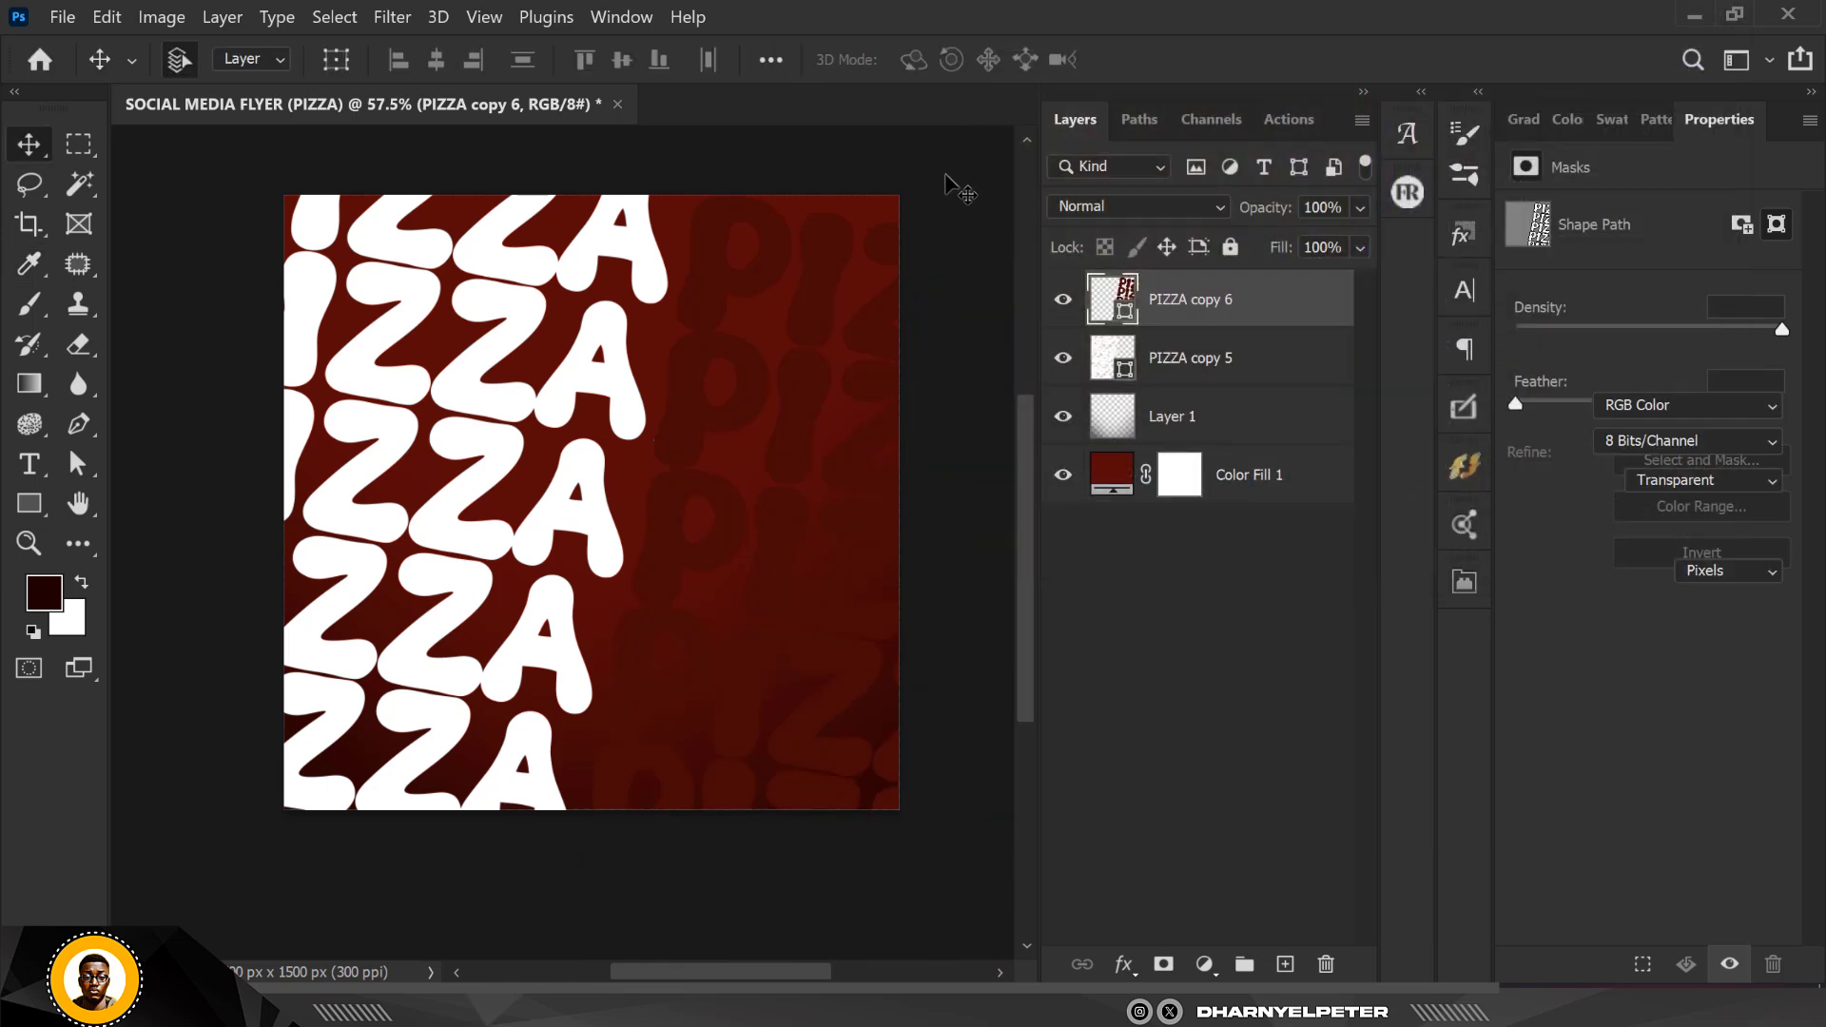
{"action": "left_click", "coordinate": [959, 186]}
Try the dark red PIZZA shape beneath the Layer 1 gradient, and return it to the top of the layer stack
{"action": "scroll", "coordinate": [723, 457], "scroll_direction": "down", "scroll_amount": 3, "text": "alt"}
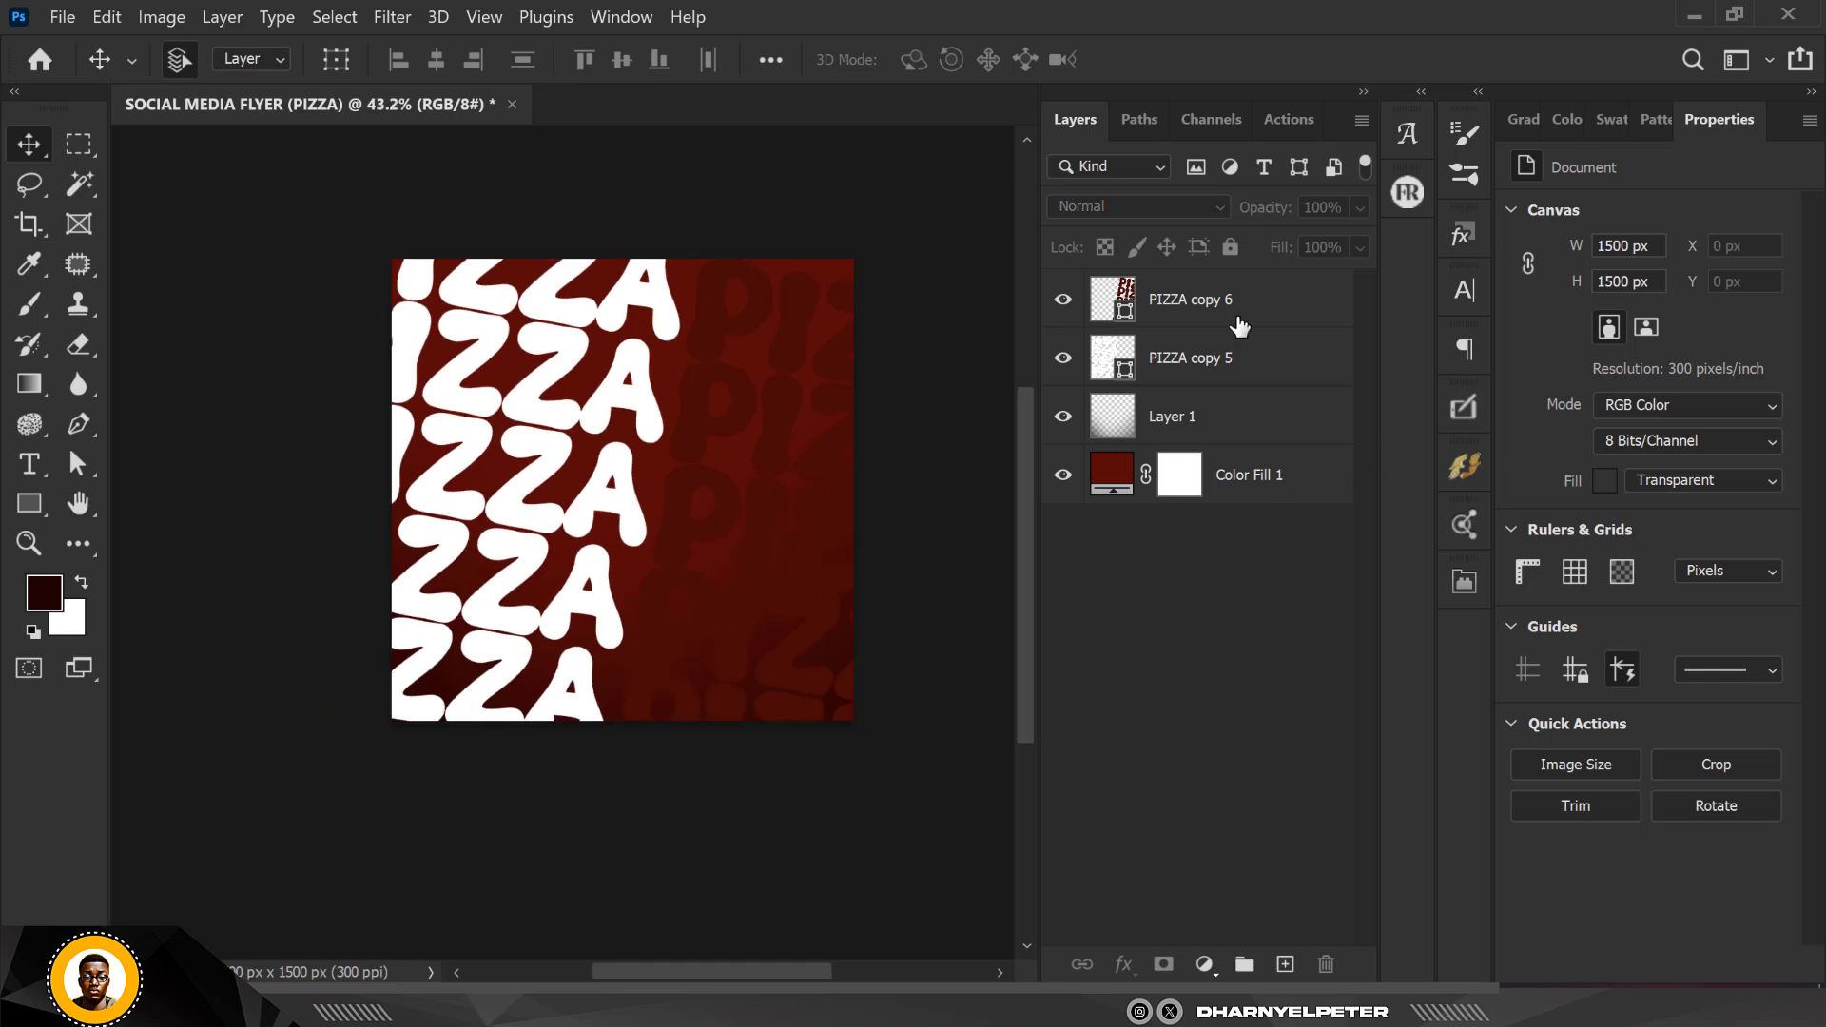
{"action": "left_click_drag", "start_coordinate": [1241, 302], "coordinate": [1265, 447]}
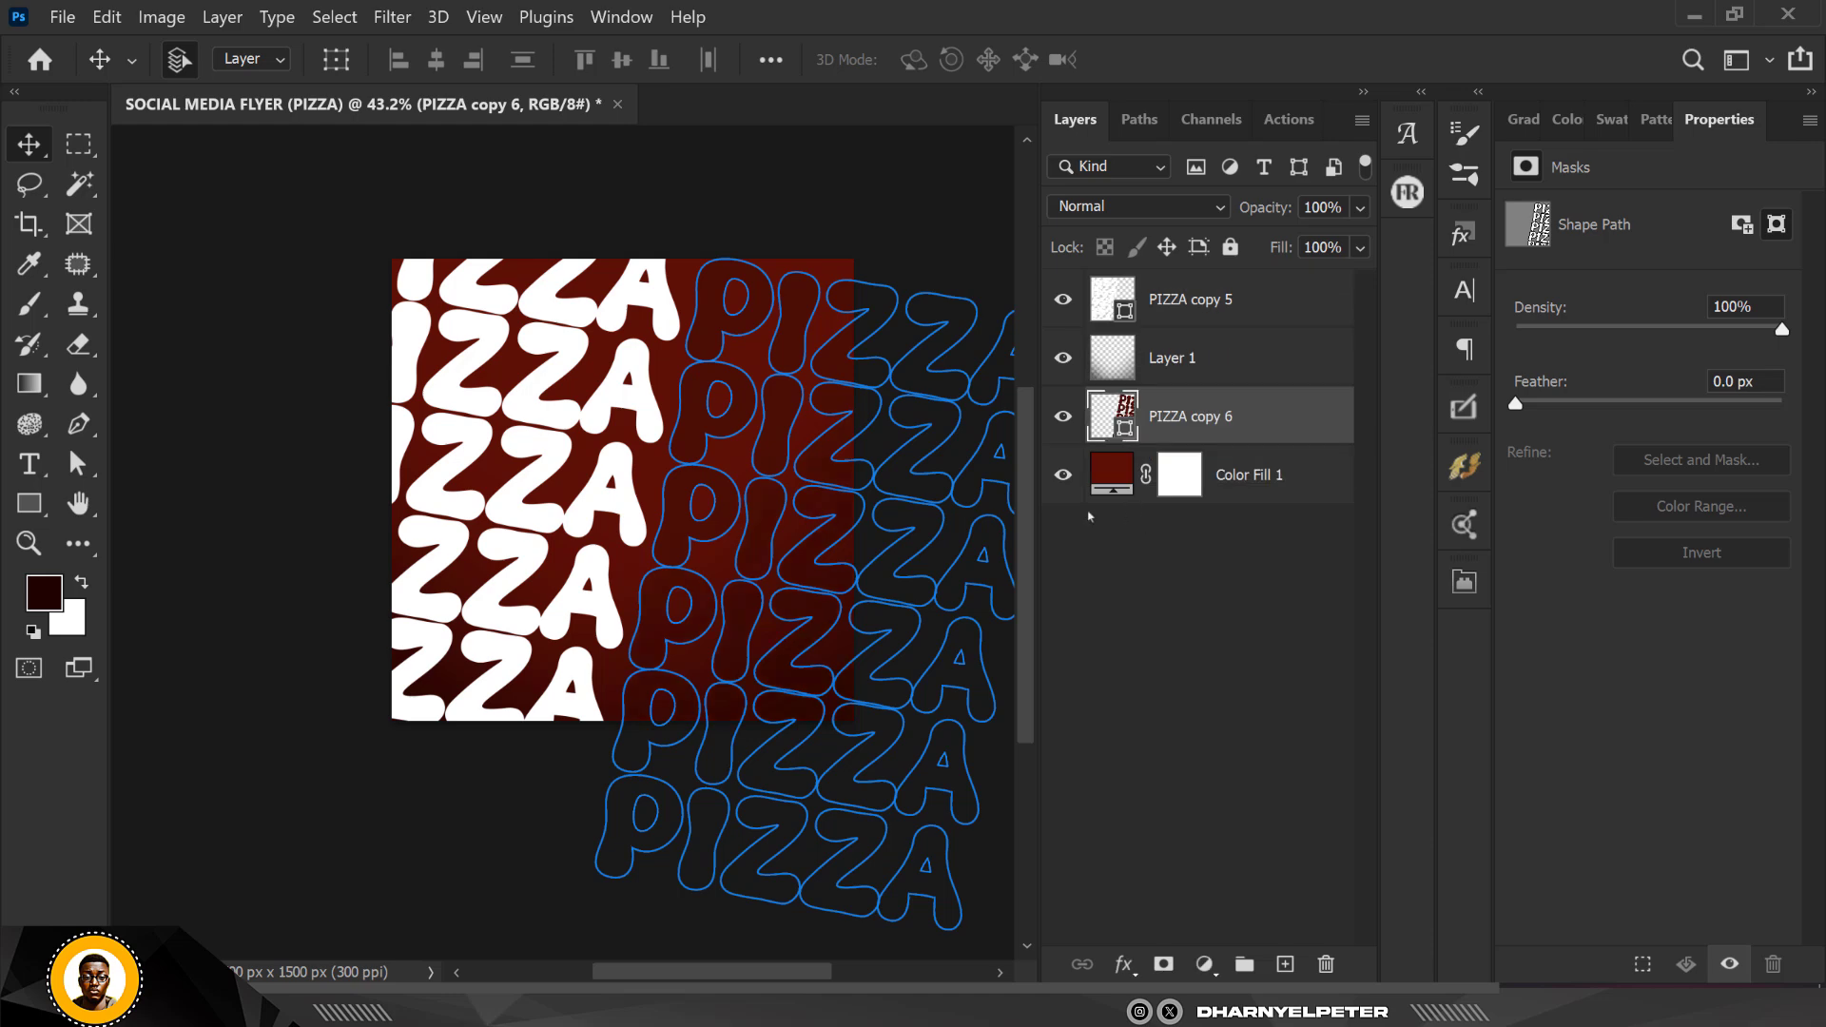
{"action": "left_click", "coordinate": [552, 875]}
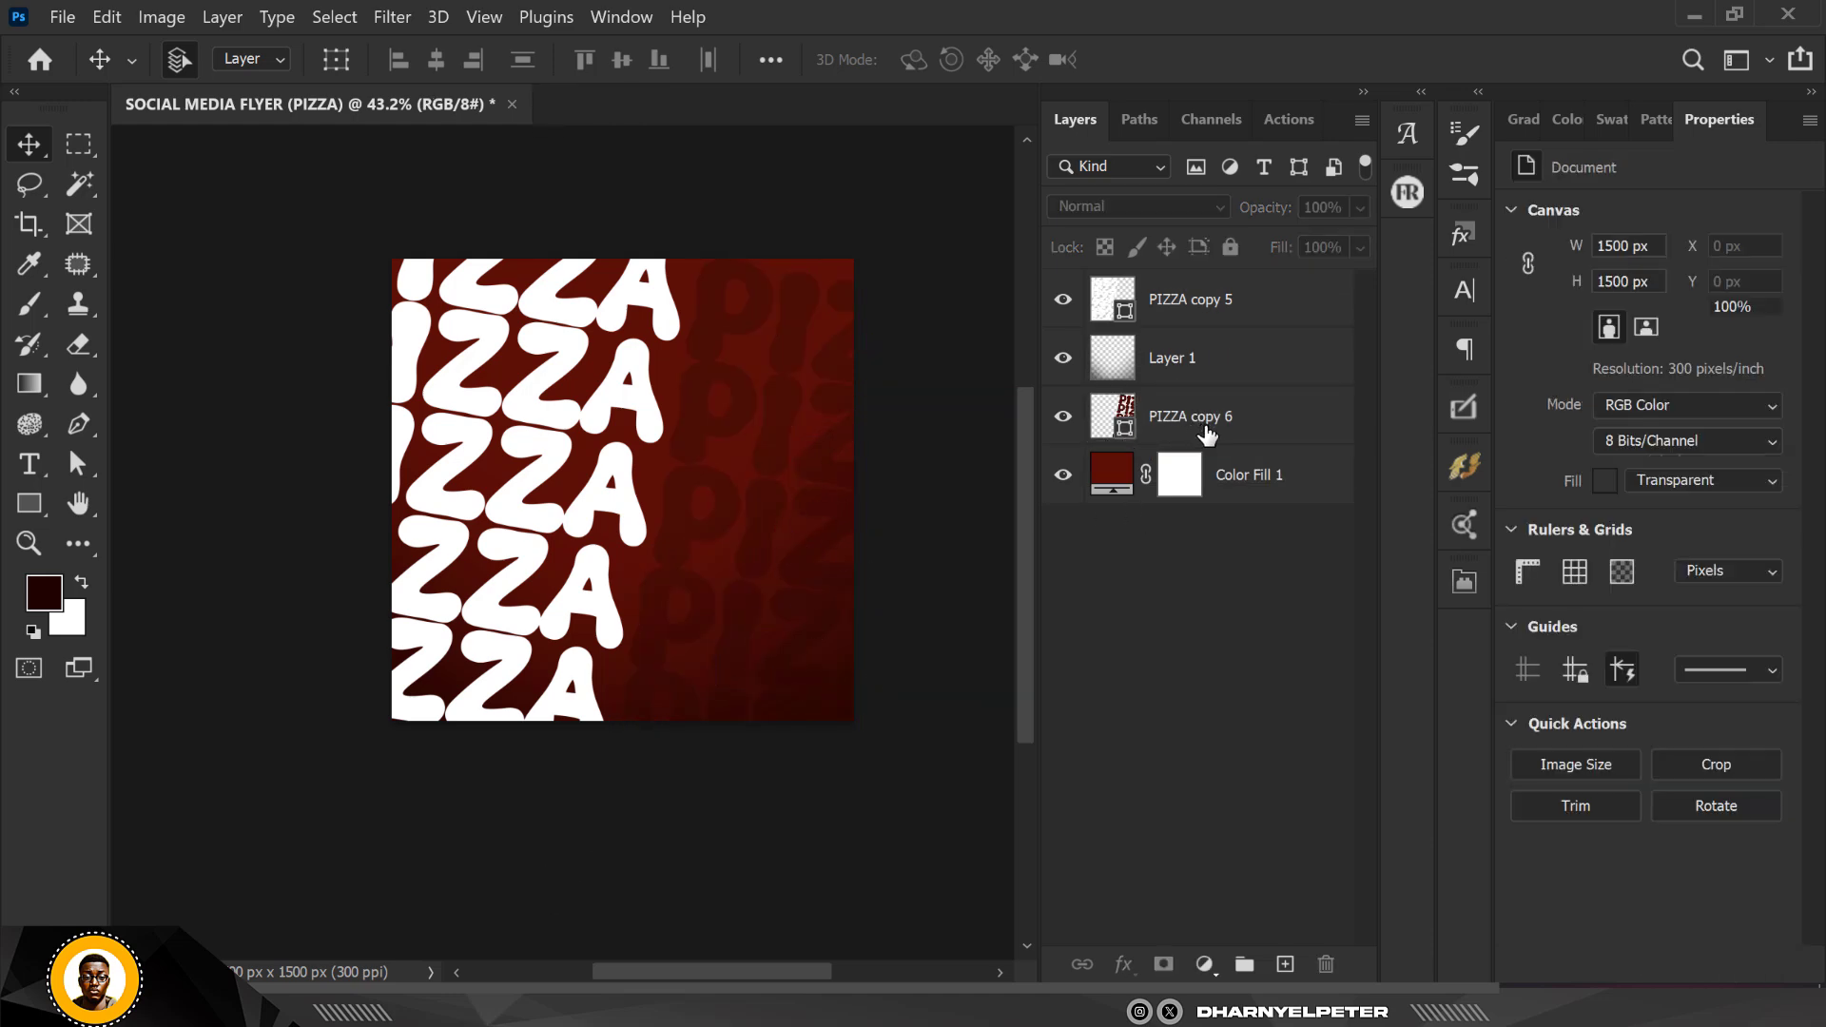
{"action": "left_click_drag", "start_coordinate": [1203, 418], "coordinate": [1227, 286]}
{"action": "left_click", "coordinate": [522, 868]}
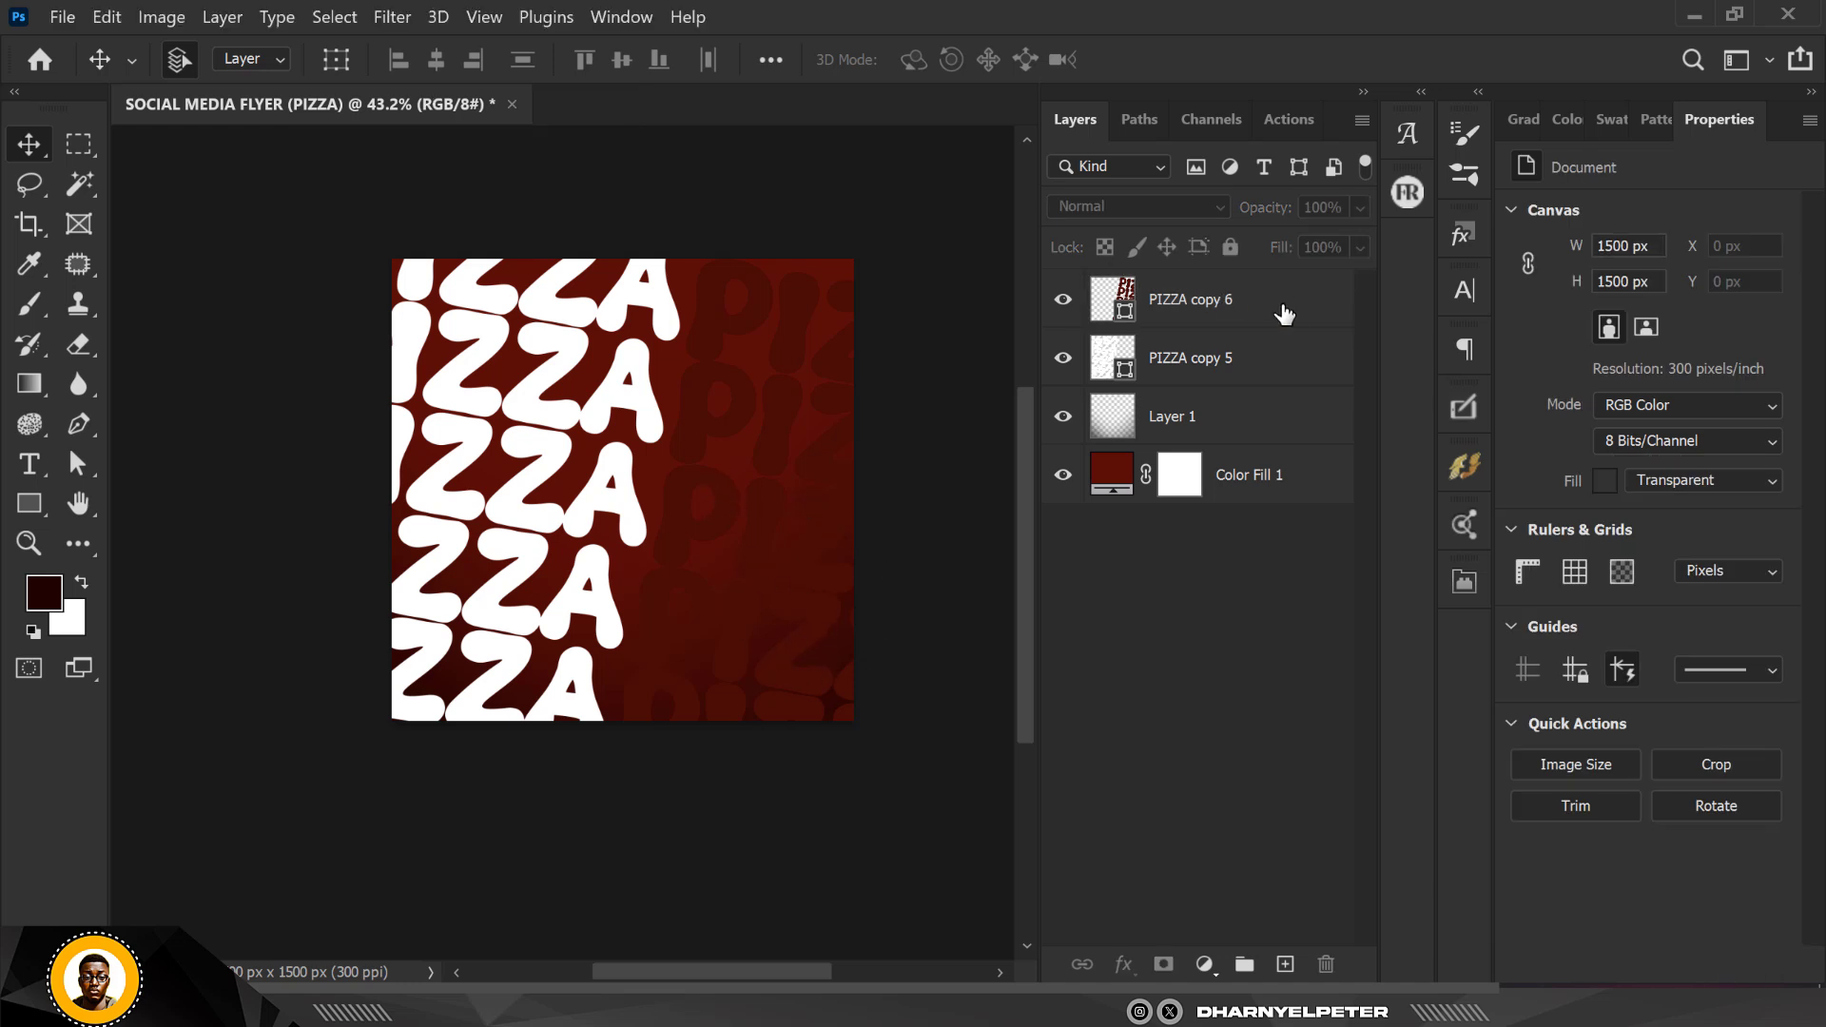
Move the dark red PIZZA shape layer directly beneath the Layer 1 gradient and lower its opacity to 50%
{"action": "left_click_drag", "start_coordinate": [1284, 314], "coordinate": [1265, 423]}
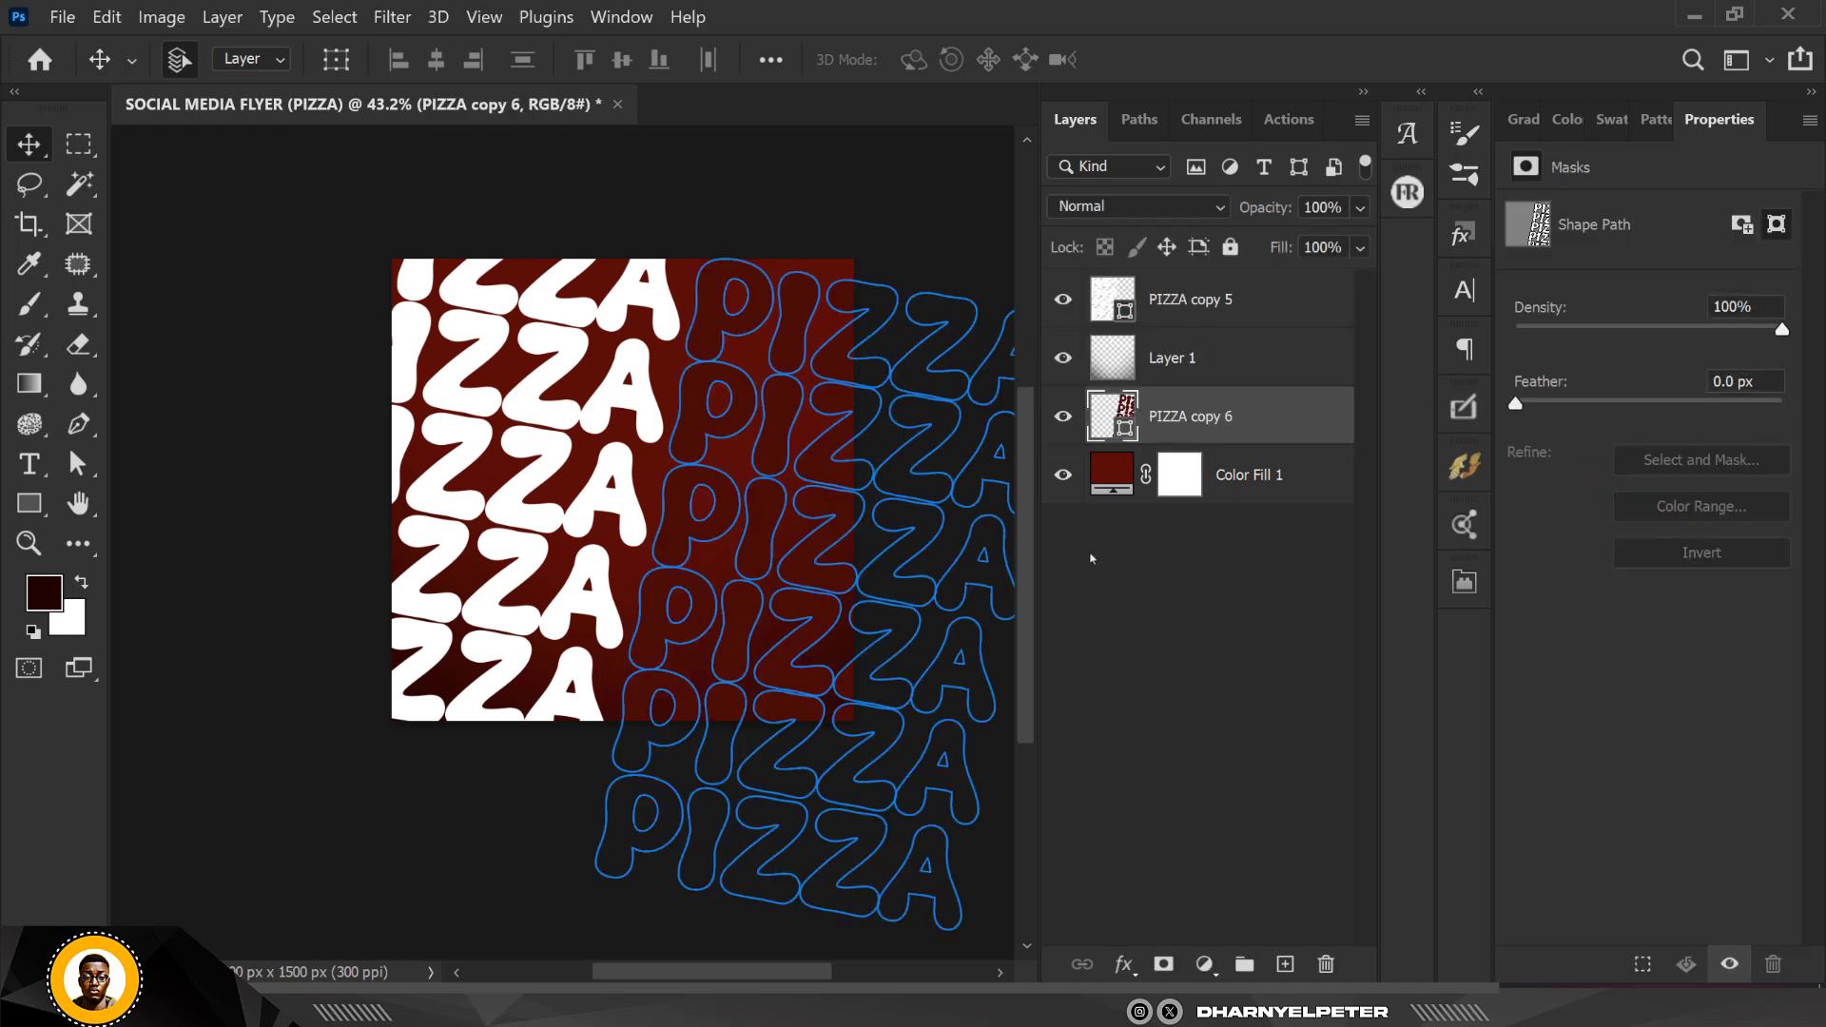
{"action": "left_click", "coordinate": [419, 837]}
{"action": "scroll", "coordinate": [694, 423], "scroll_direction": "up", "scroll_amount": 3}
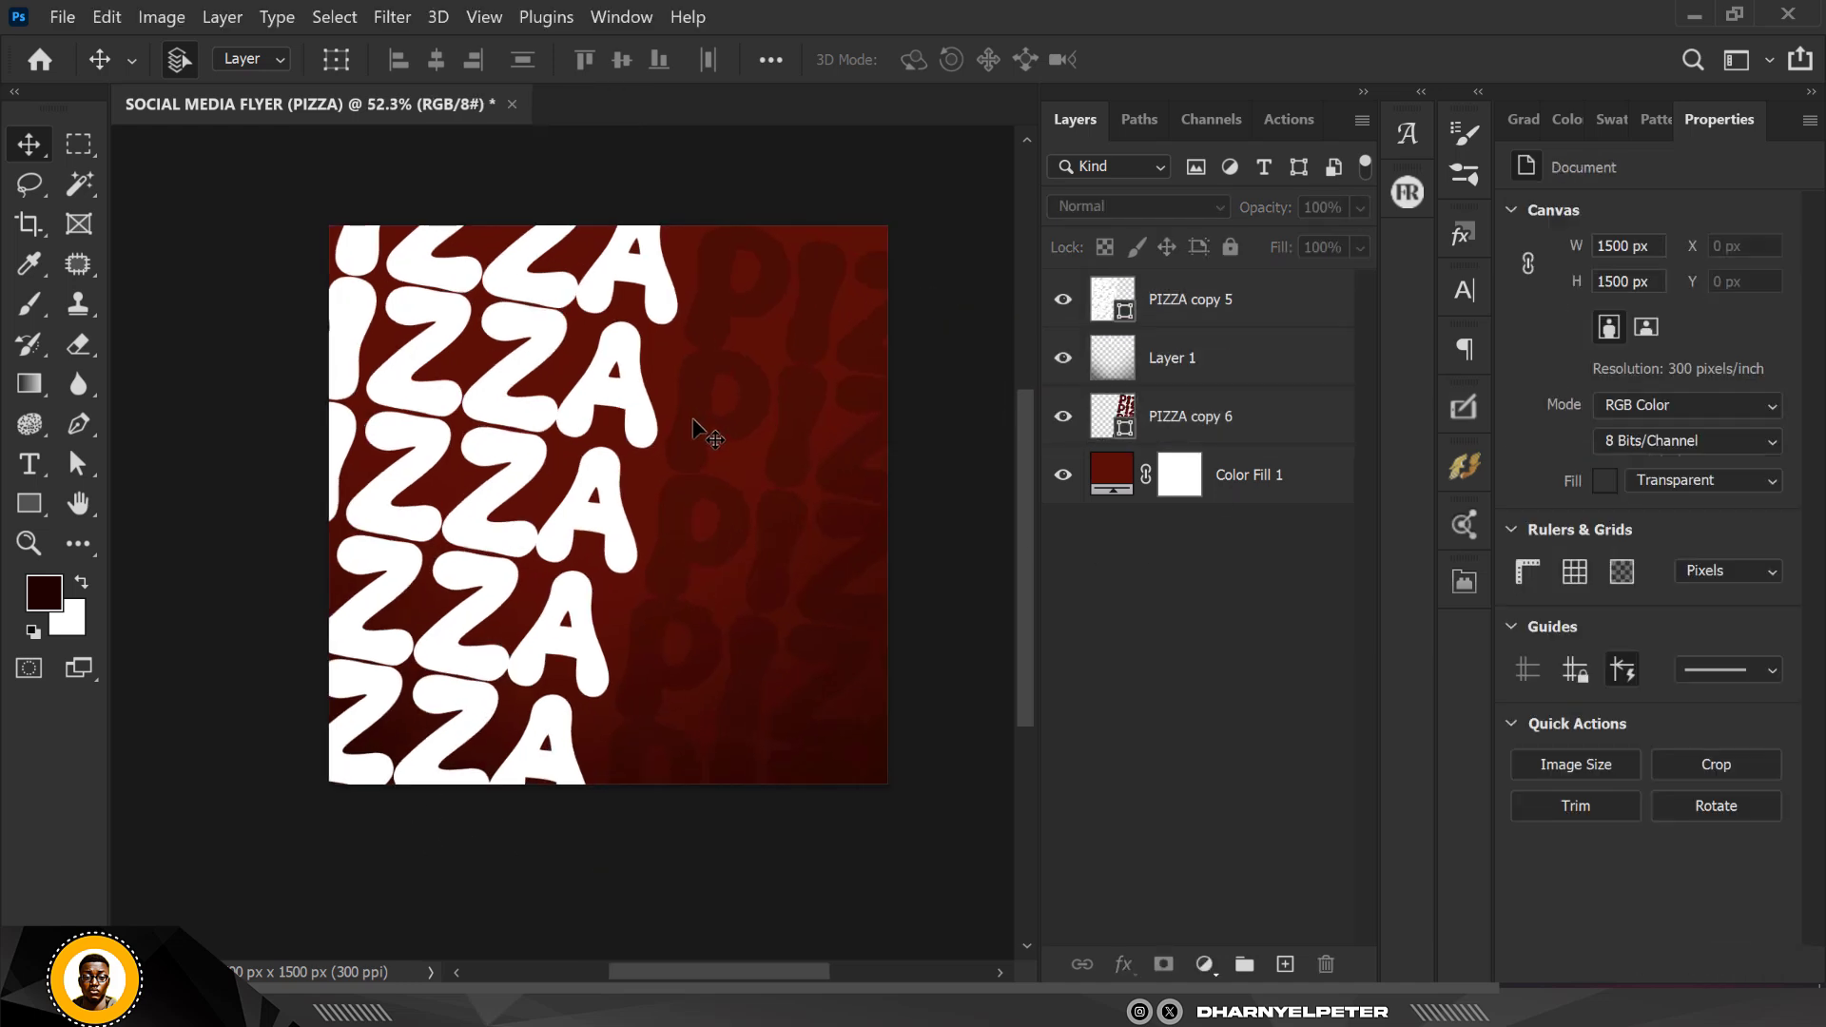
{"action": "left_click", "coordinate": [1205, 412]}
{"action": "left_click", "coordinate": [1361, 210]}
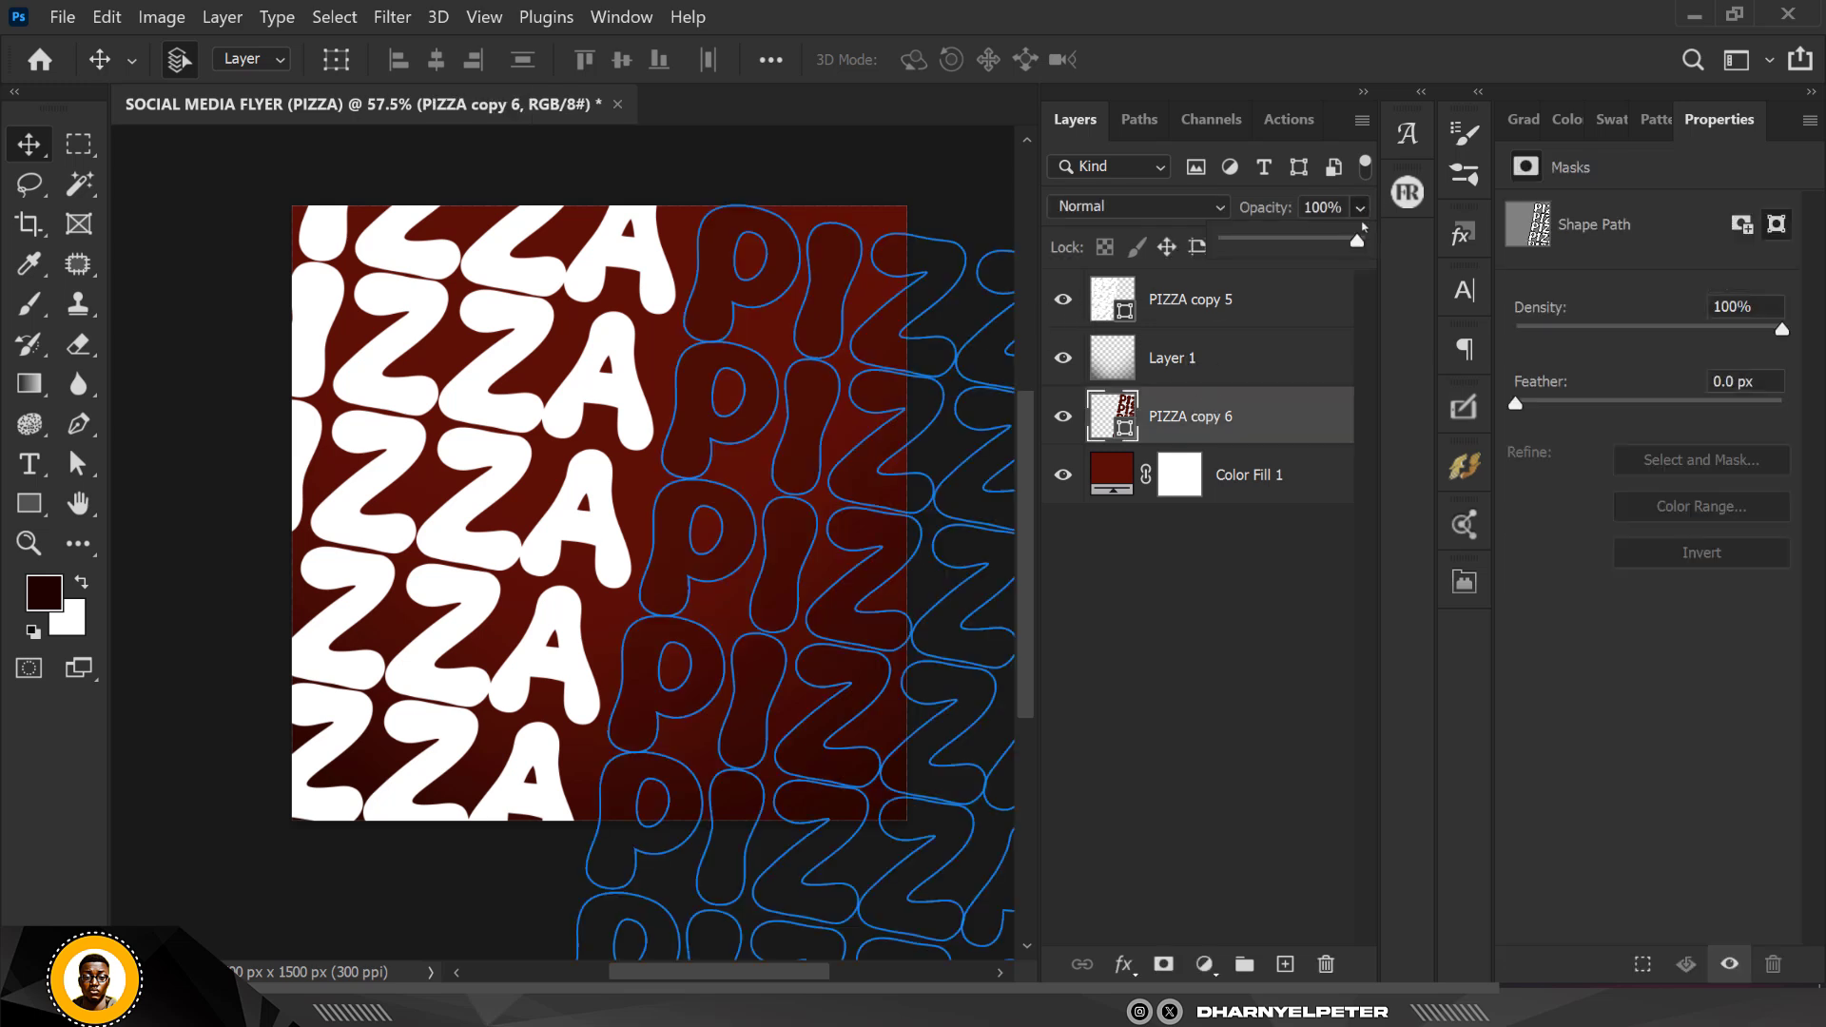
{"action": "left_click_drag", "start_coordinate": [1355, 245], "coordinate": [1292, 244]}
{"action": "left_click", "coordinate": [169, 439]}
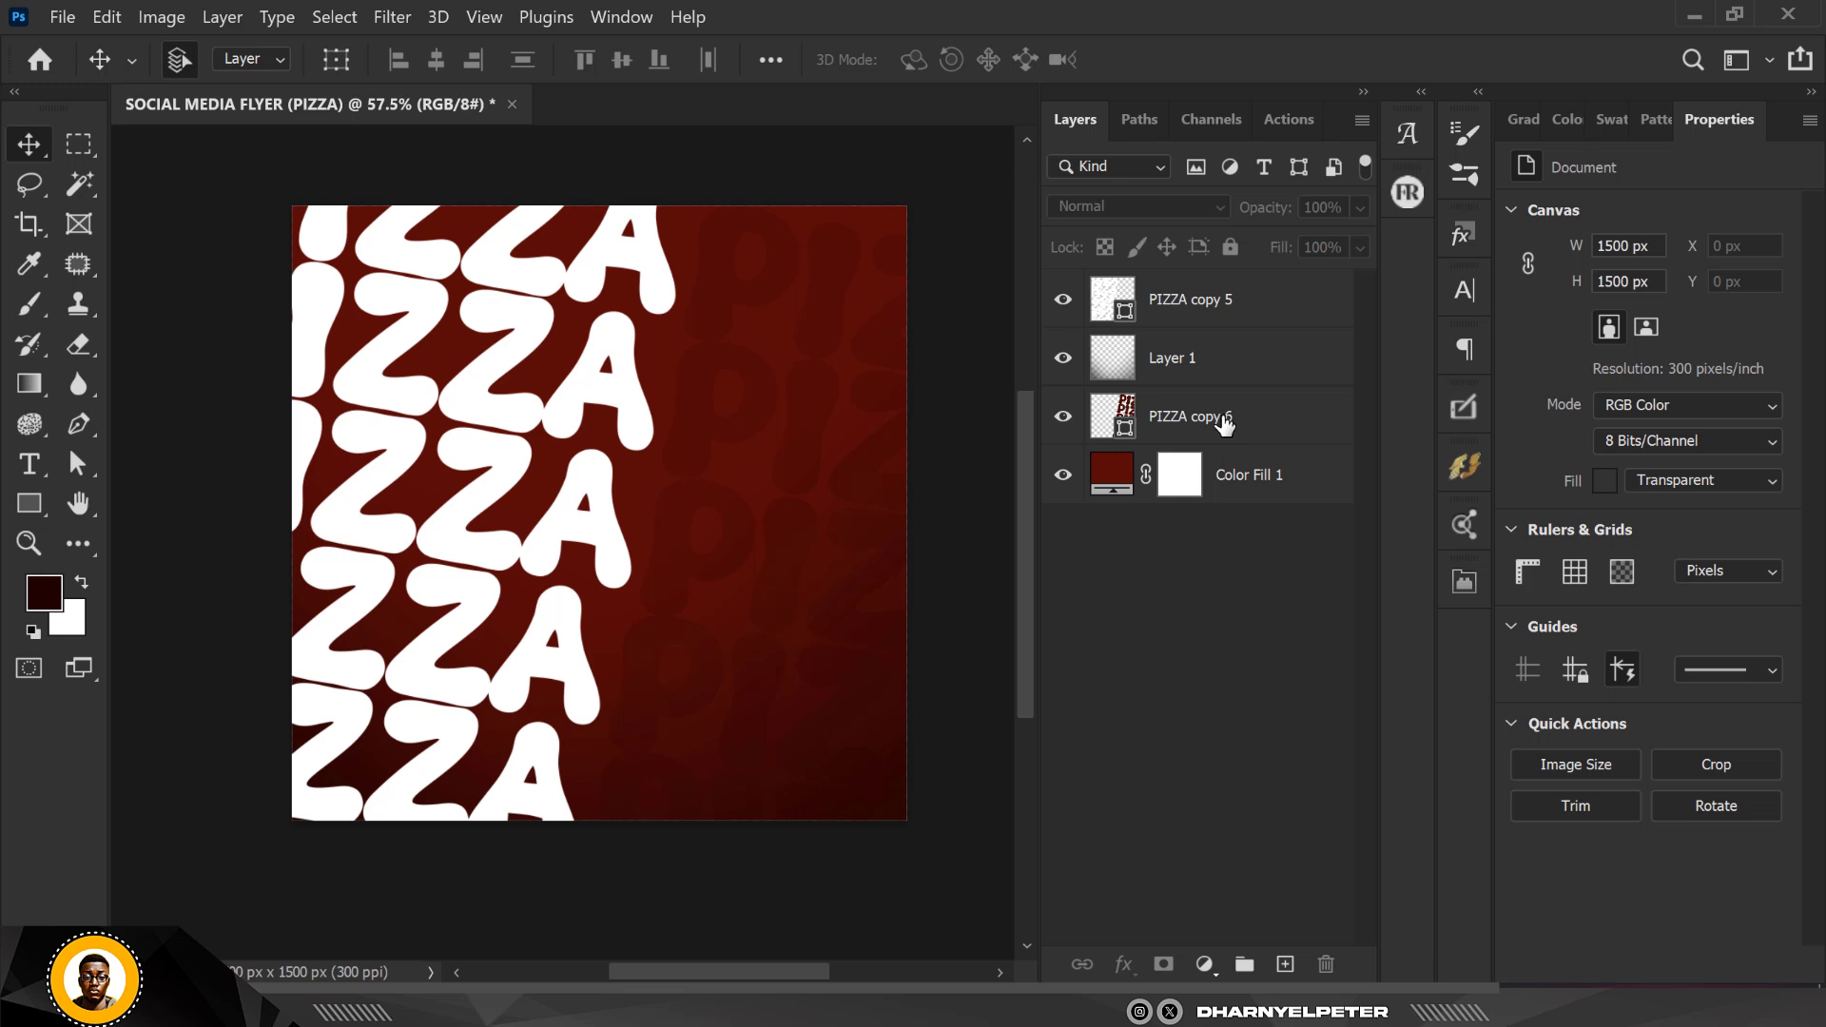
Move the white PIZZA shape layer beneath the Layer 1 gradient
{"action": "left_click_drag", "start_coordinate": [1205, 302], "coordinate": [1200, 386]}
{"action": "left_click", "coordinate": [756, 914]}
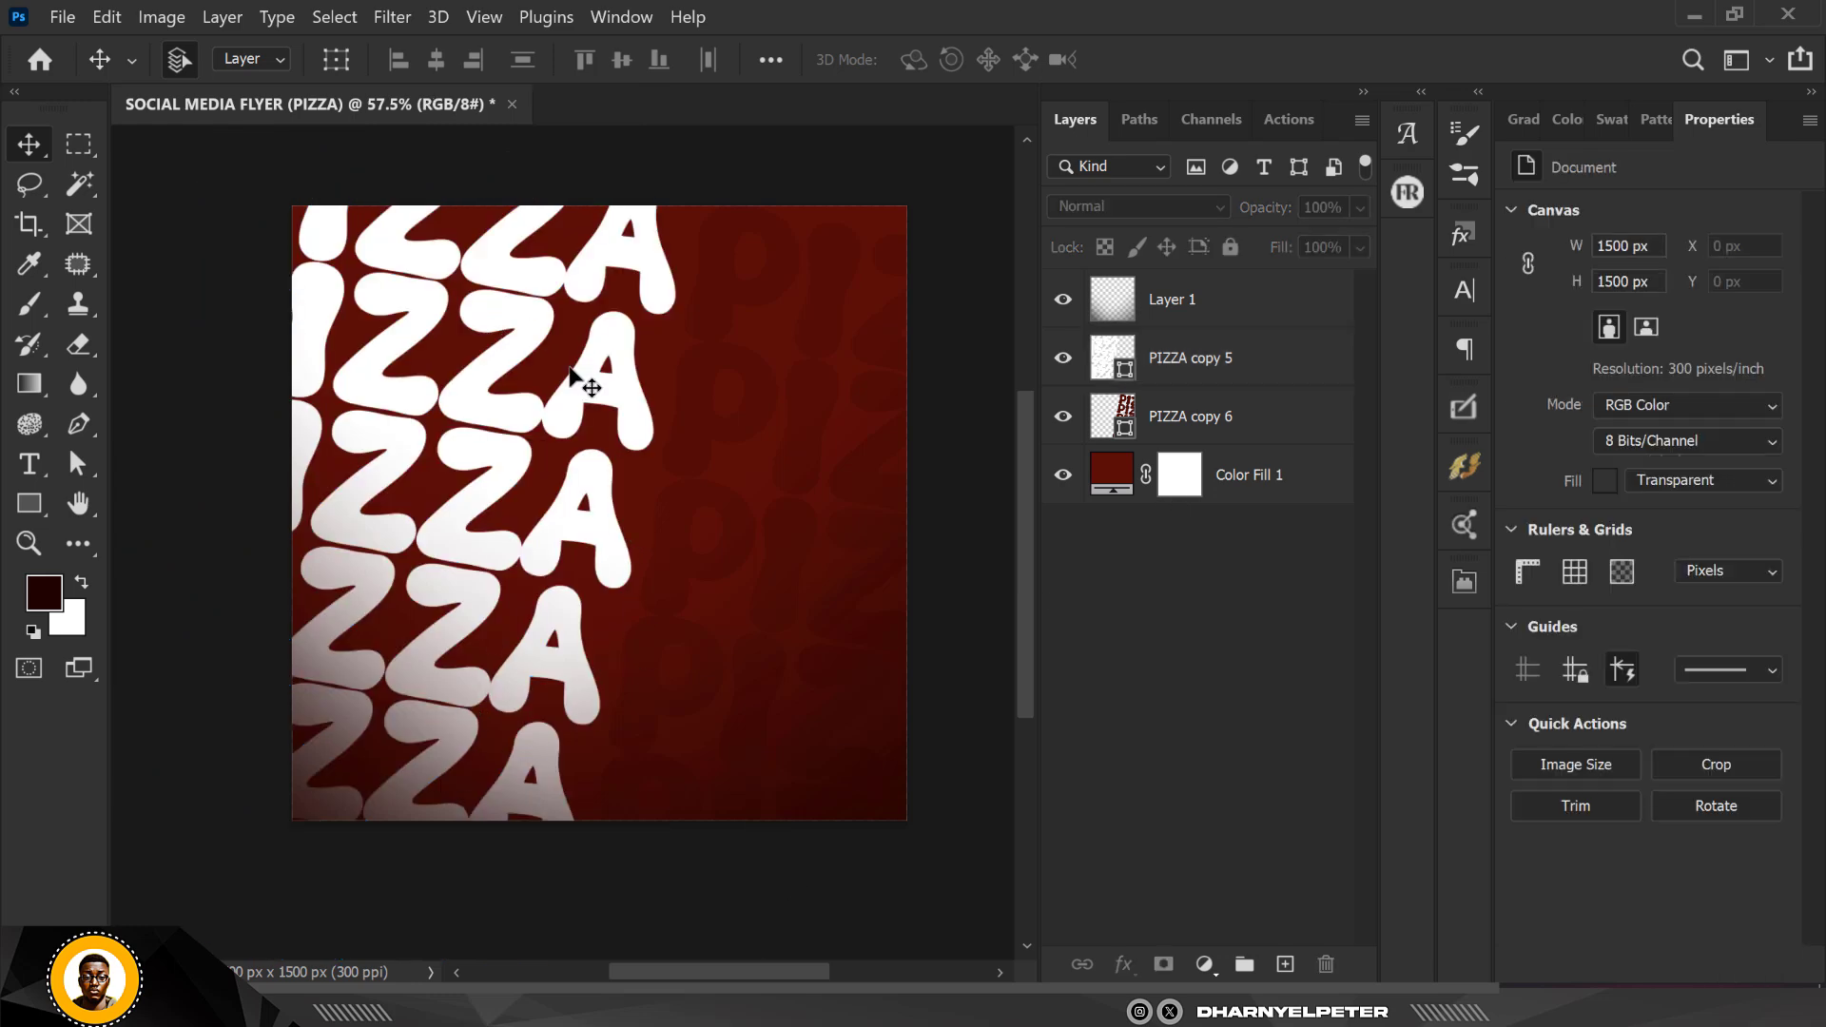
Convert the dark red PIZZA shape and Color Fill 1 layers together into one smart object
{"action": "left_click", "coordinate": [1217, 442]}
{"action": "left_click", "coordinate": [1275, 490], "text": "ctrl"}
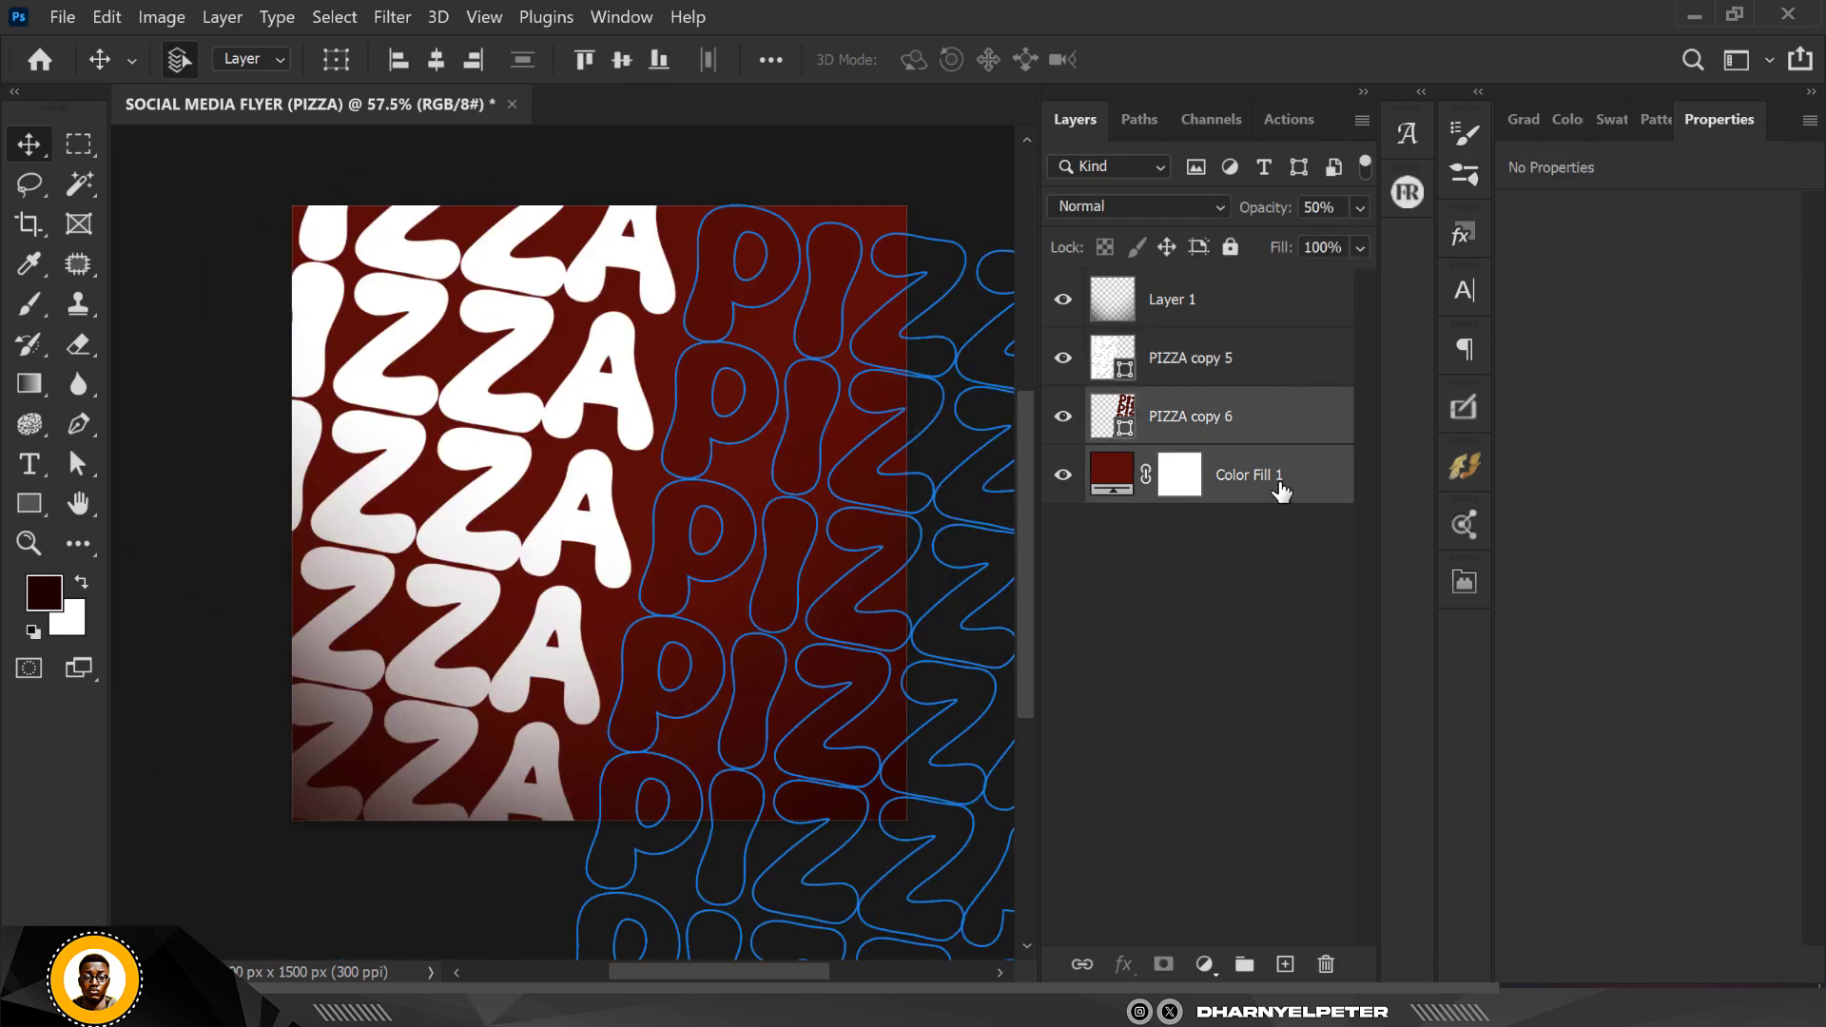
{"action": "right_click", "coordinate": [1319, 484]}
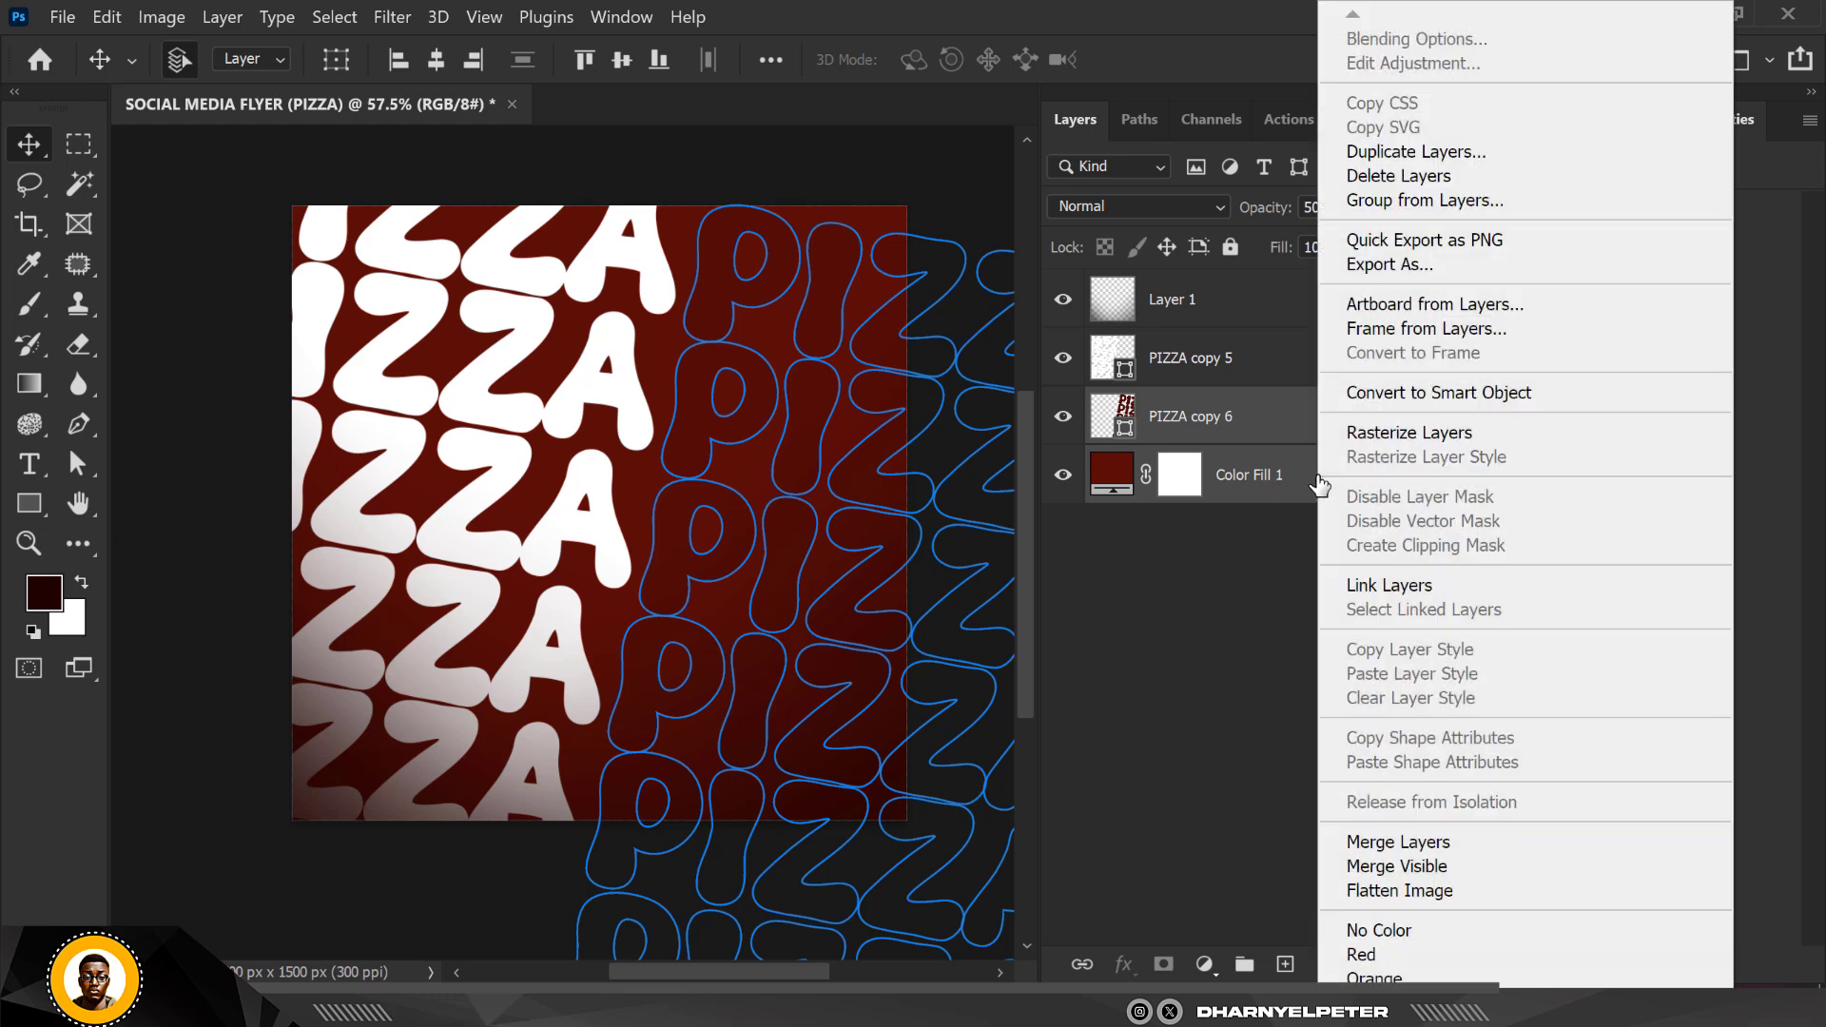
{"action": "left_click", "coordinate": [1457, 398]}
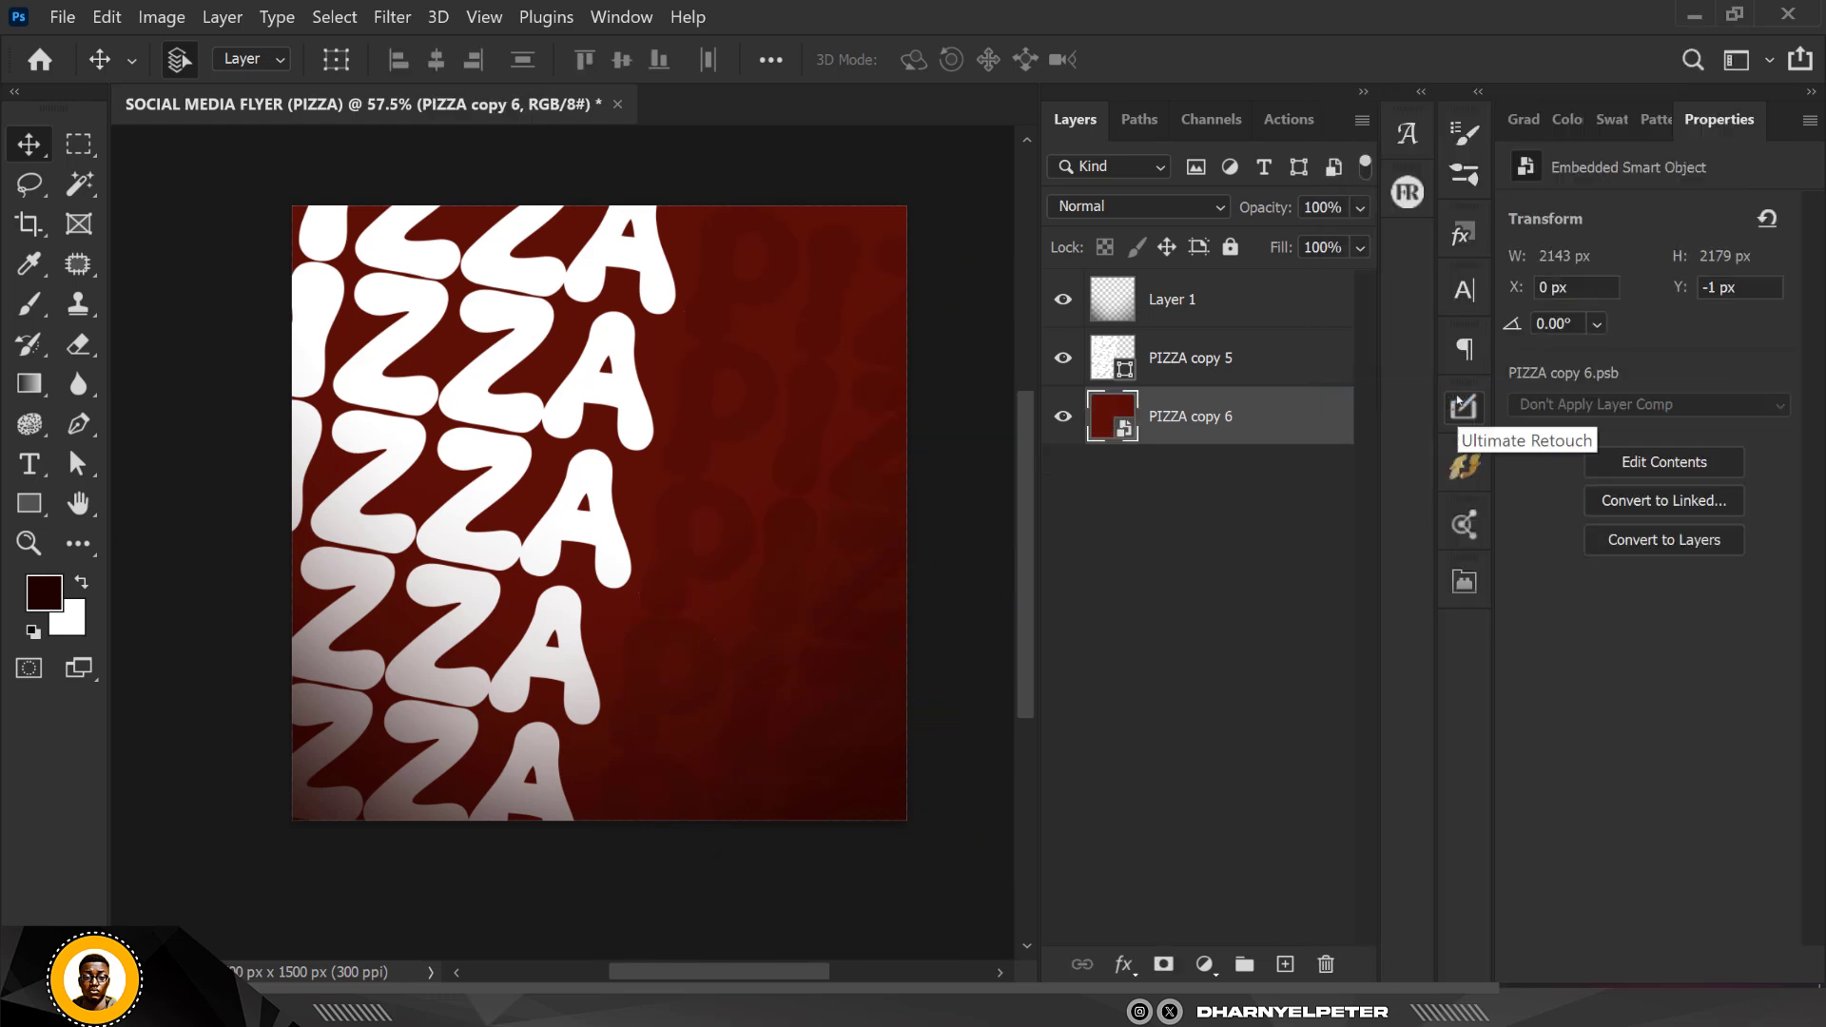
Apply an Add Noise filter to the background smart object with amount 8.69%, Gaussian distribution and Monochromatic on
{"action": "left_click", "coordinate": [403, 19]}
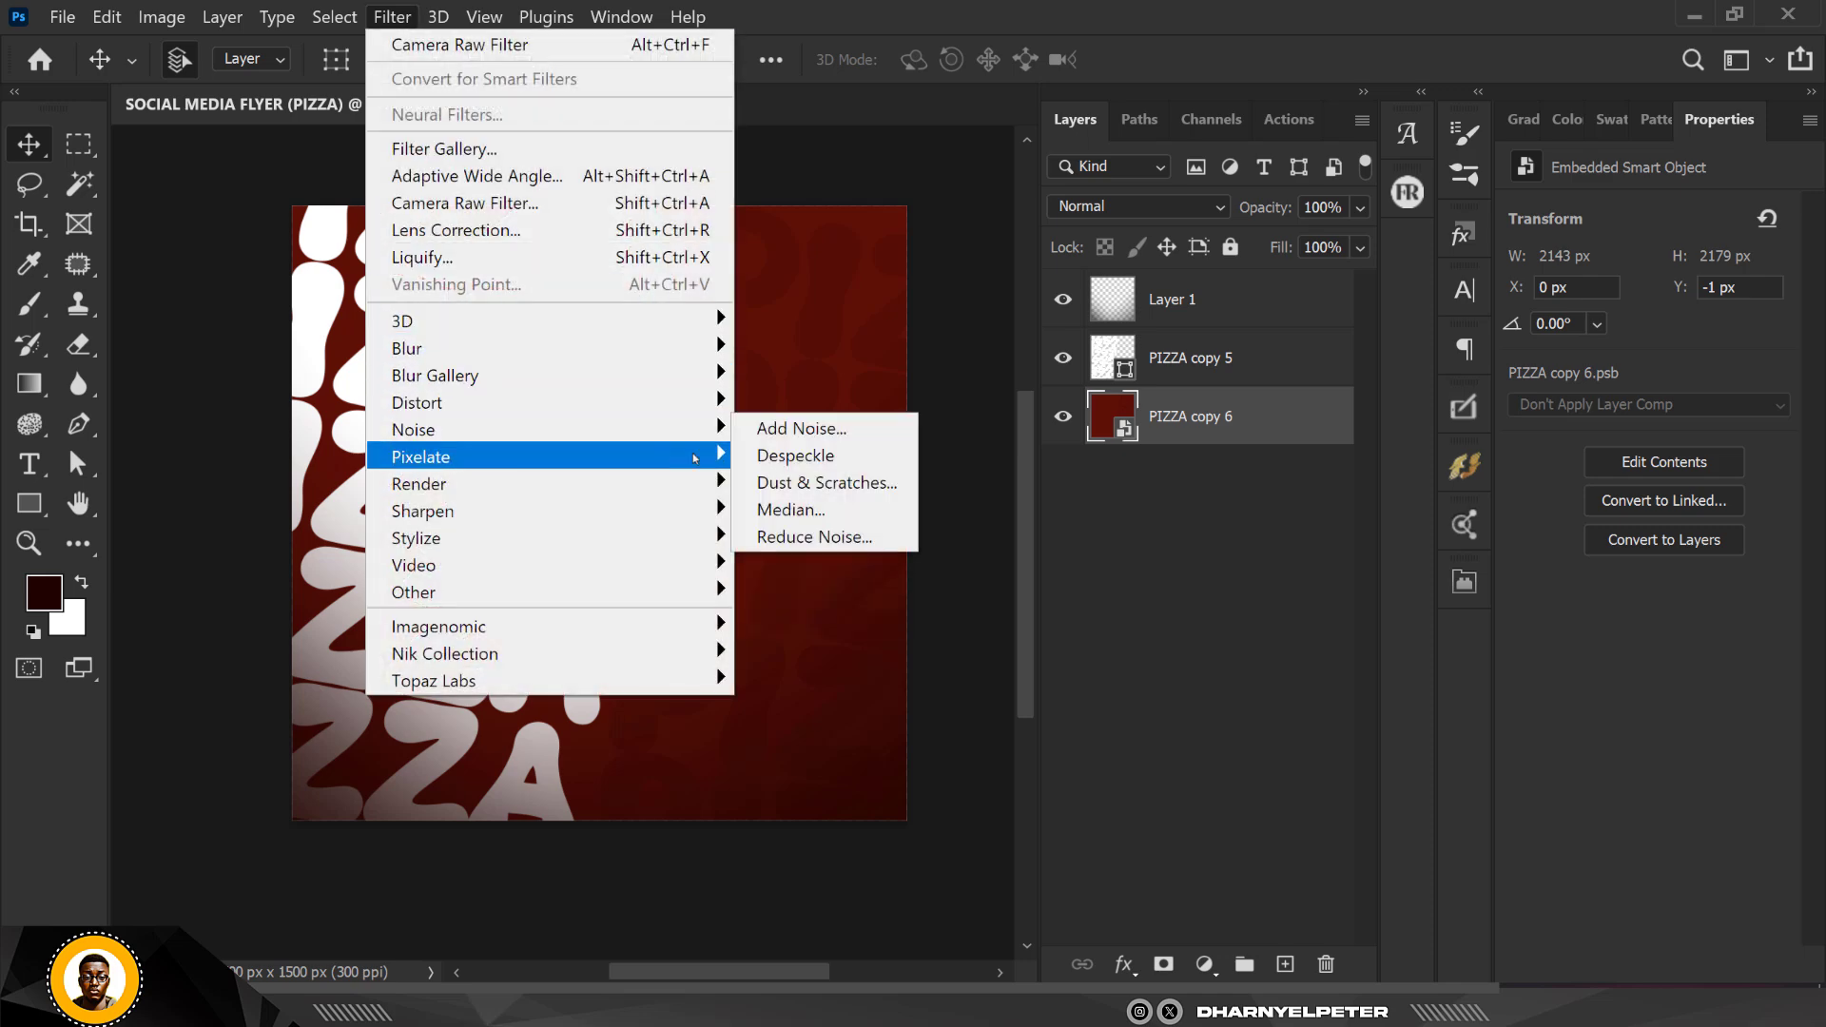
{"action": "left_click", "coordinate": [808, 430]}
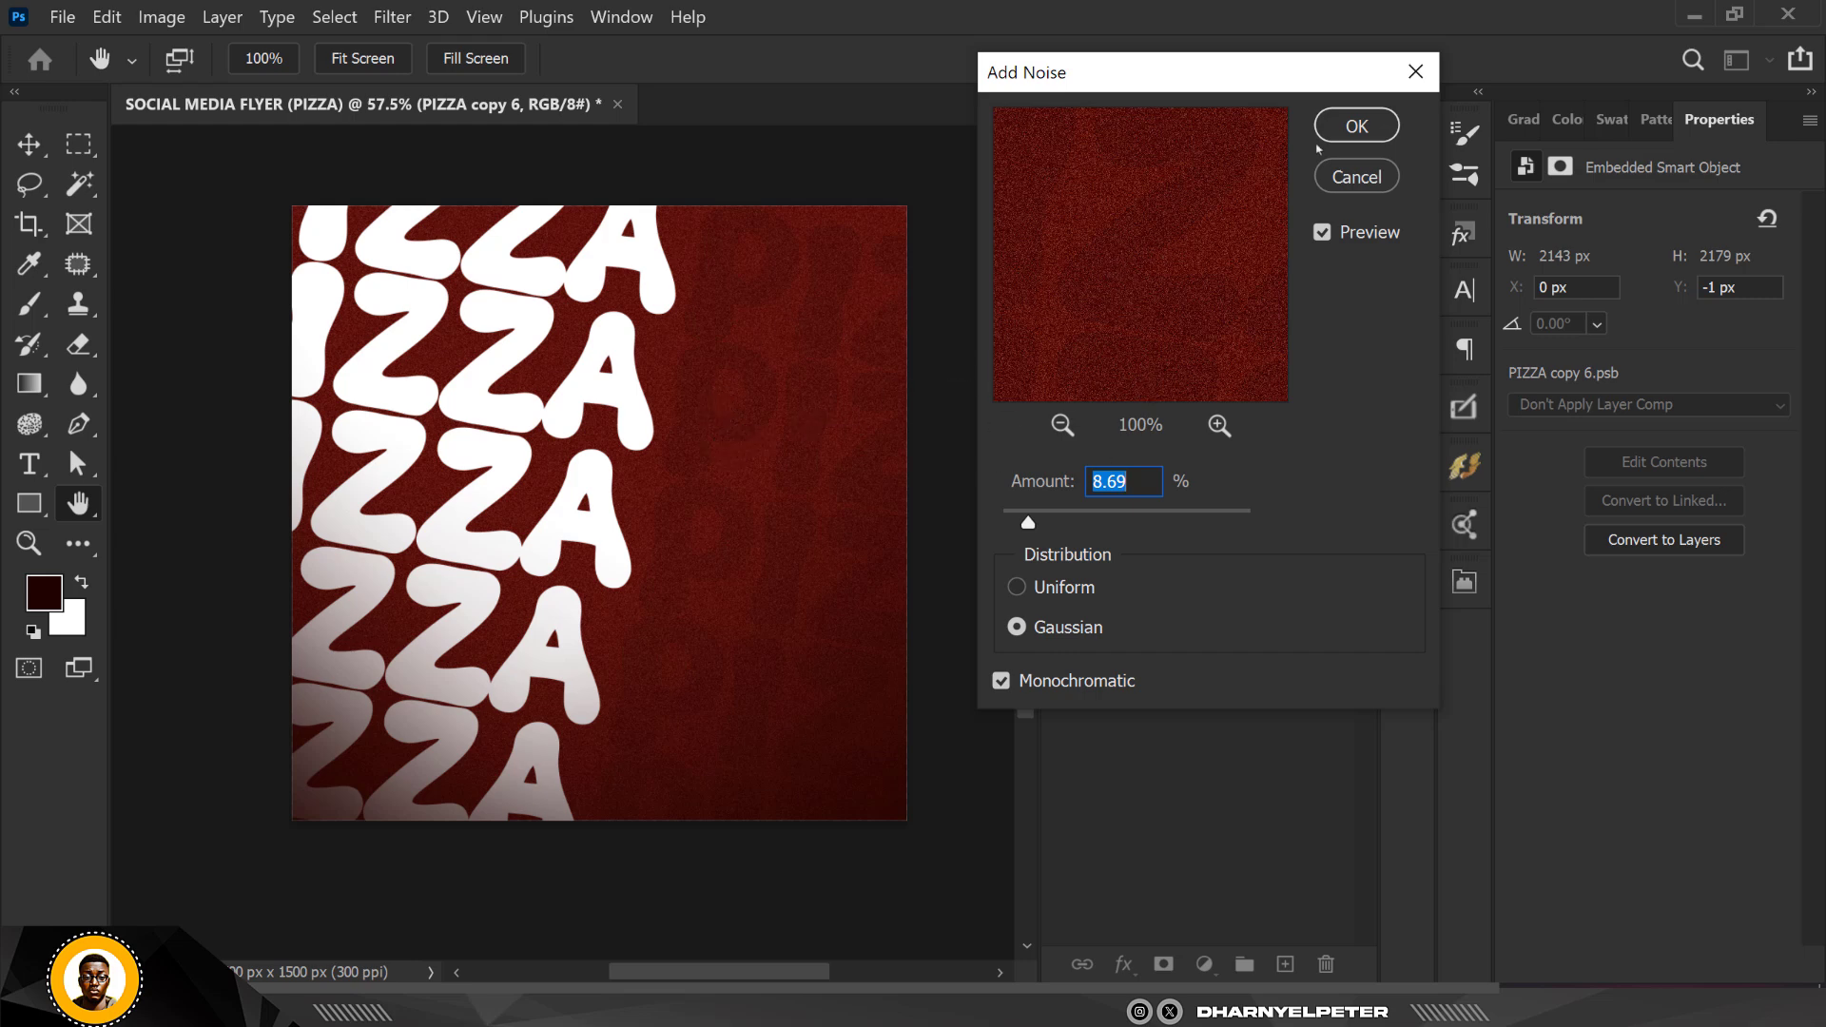
{"action": "left_click", "coordinate": [1356, 124]}
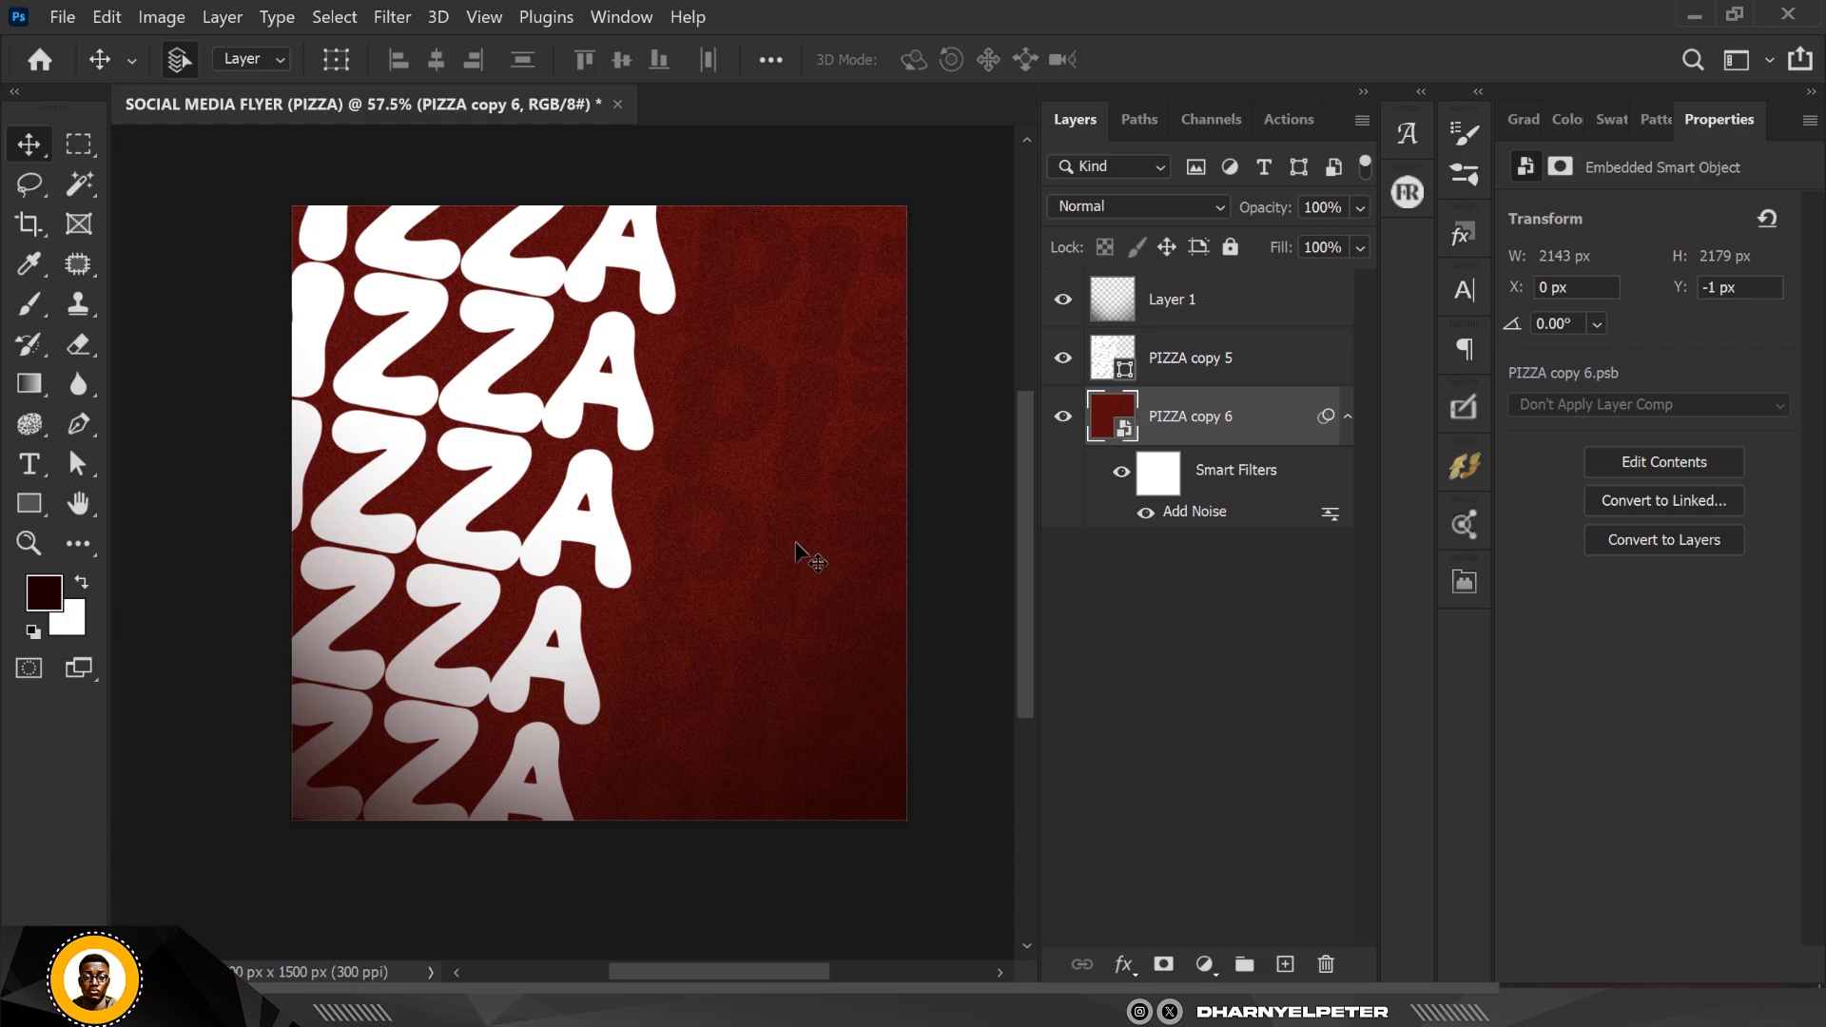
{"action": "left_click", "coordinate": [845, 163]}
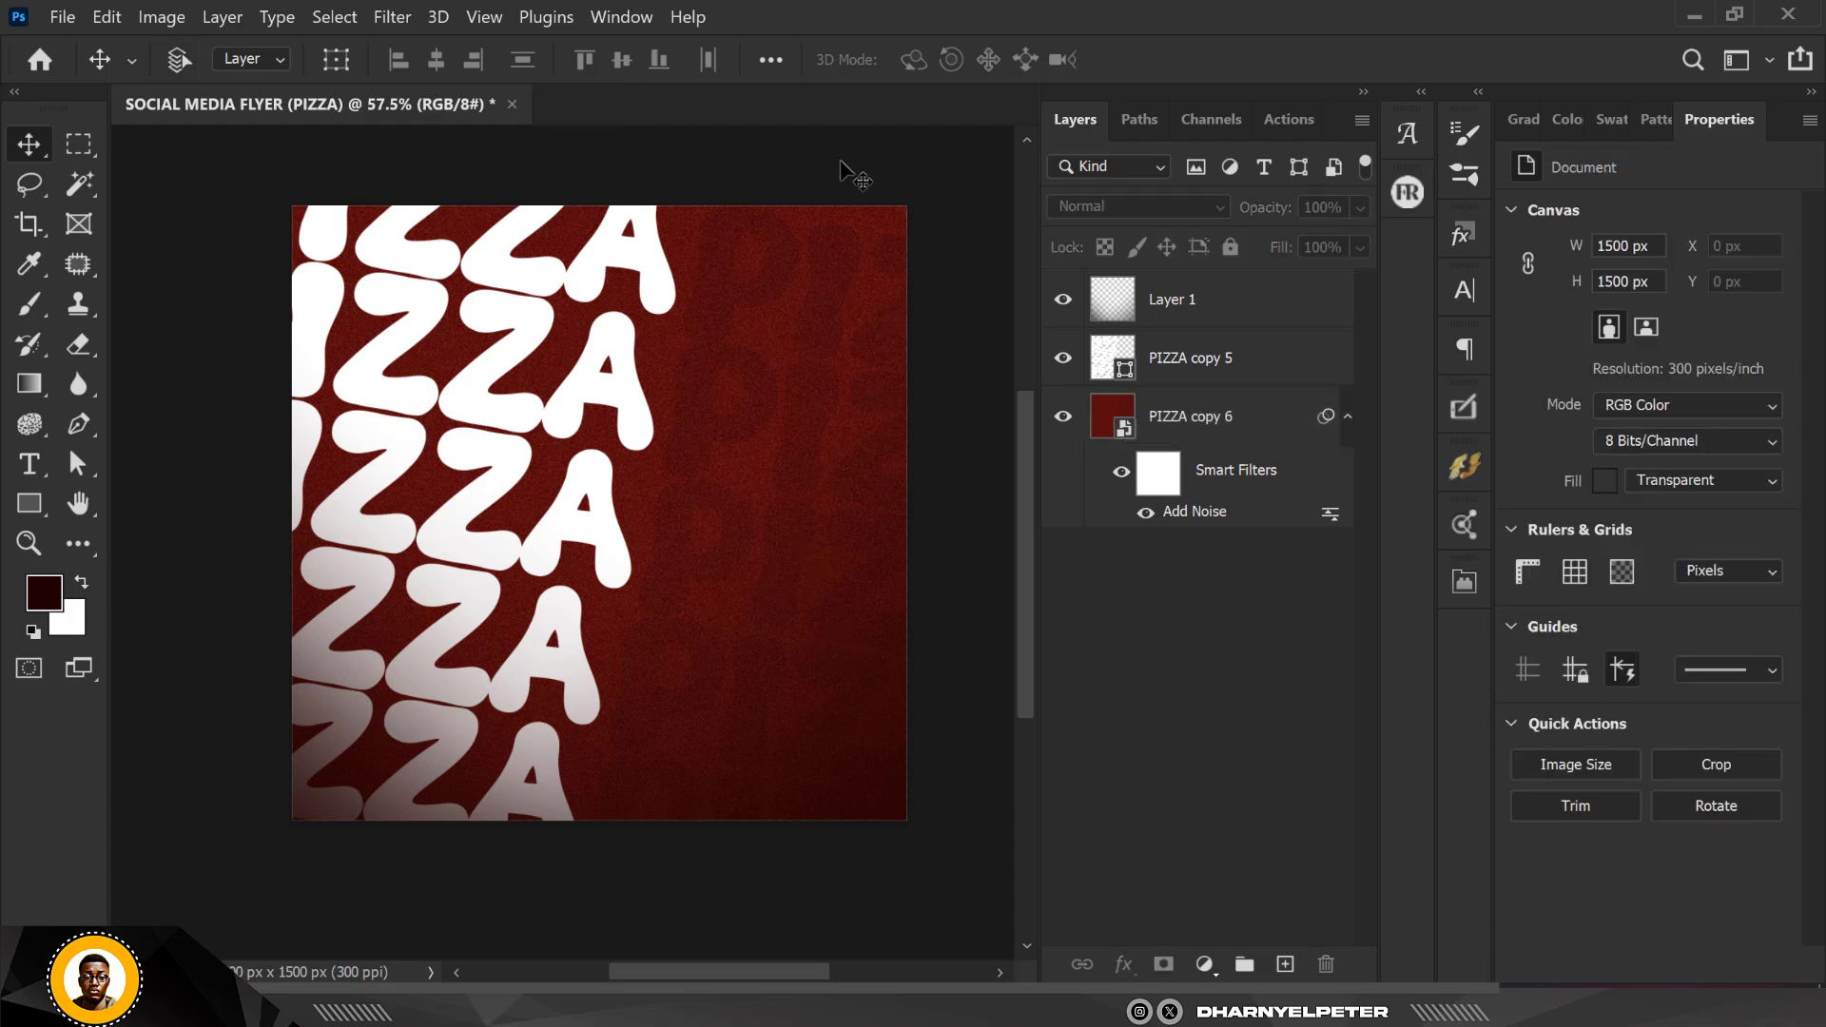
{"action": "scroll", "coordinate": [846, 166], "scroll_direction": "up", "scroll_amount": 2}
{"action": "scroll", "coordinate": [648, 451], "scroll_direction": "down", "scroll_amount": 1}
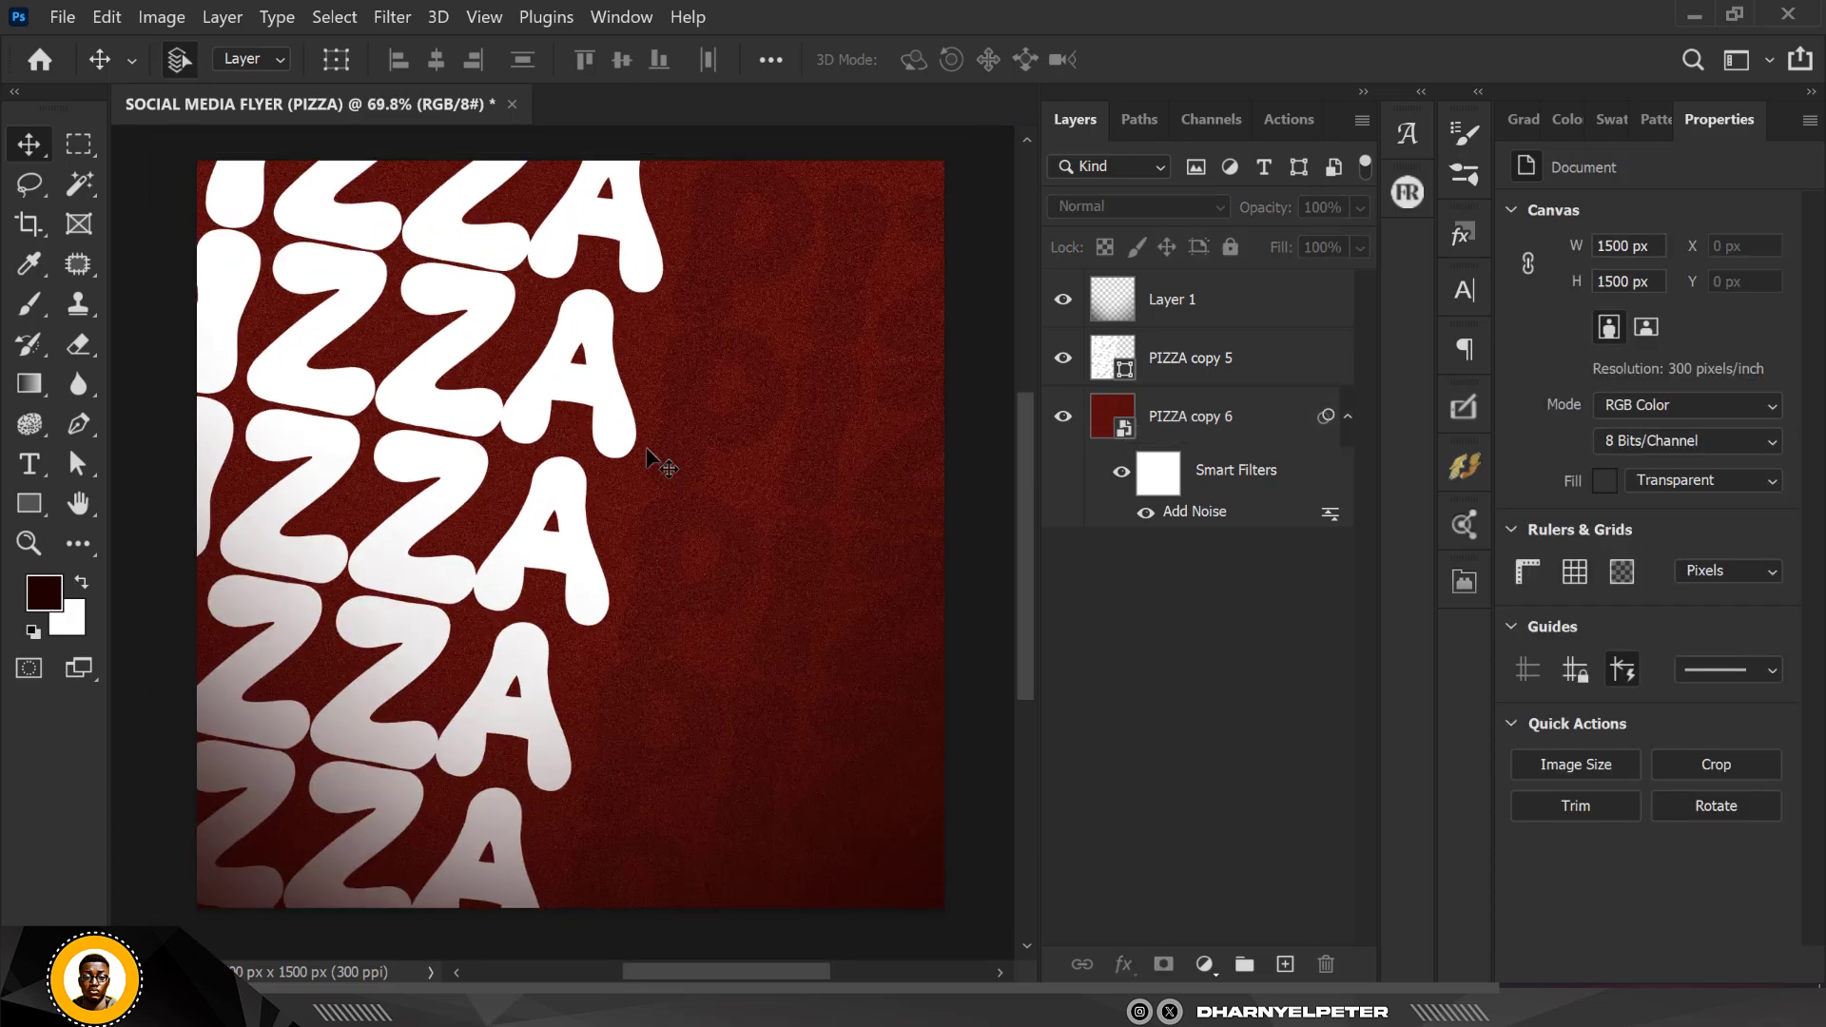
Place the BBQ chicken pizza image from the RESOURCE folder into the flyer above Layer 1
{"action": "left_click", "coordinate": [1261, 300]}
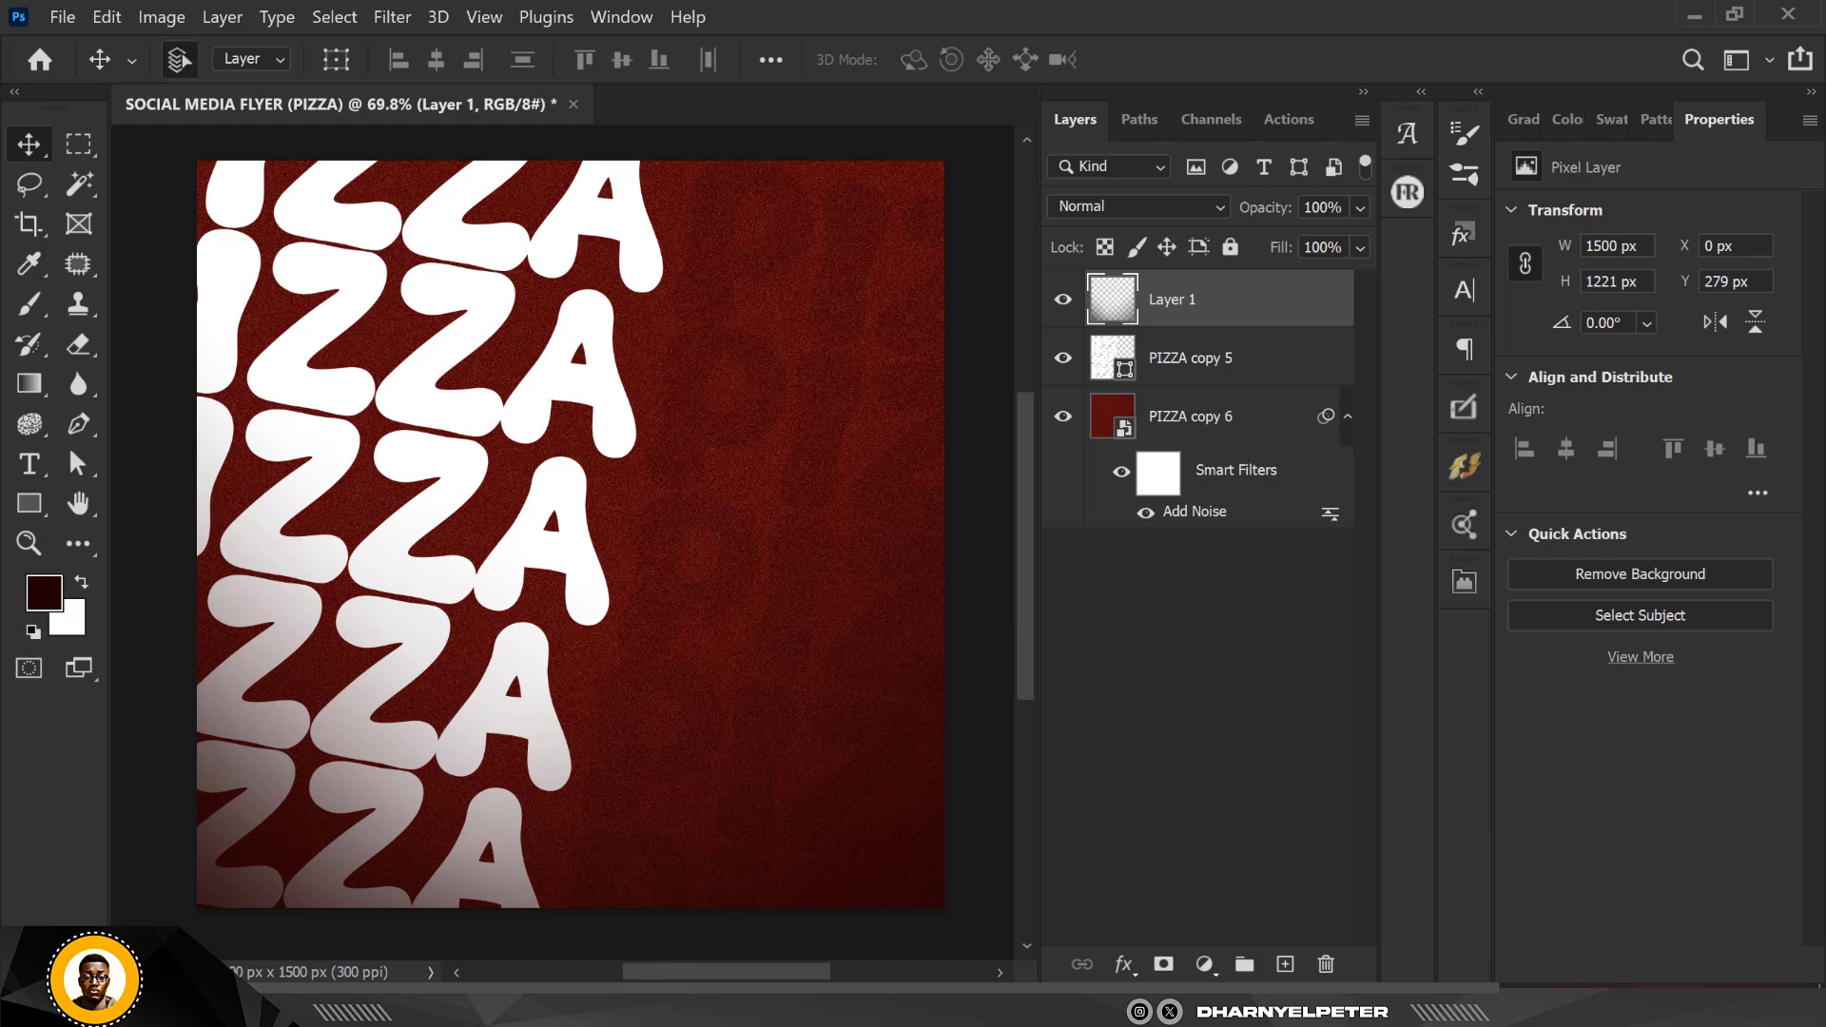
{"action": "key", "text": "alt+Tab"}
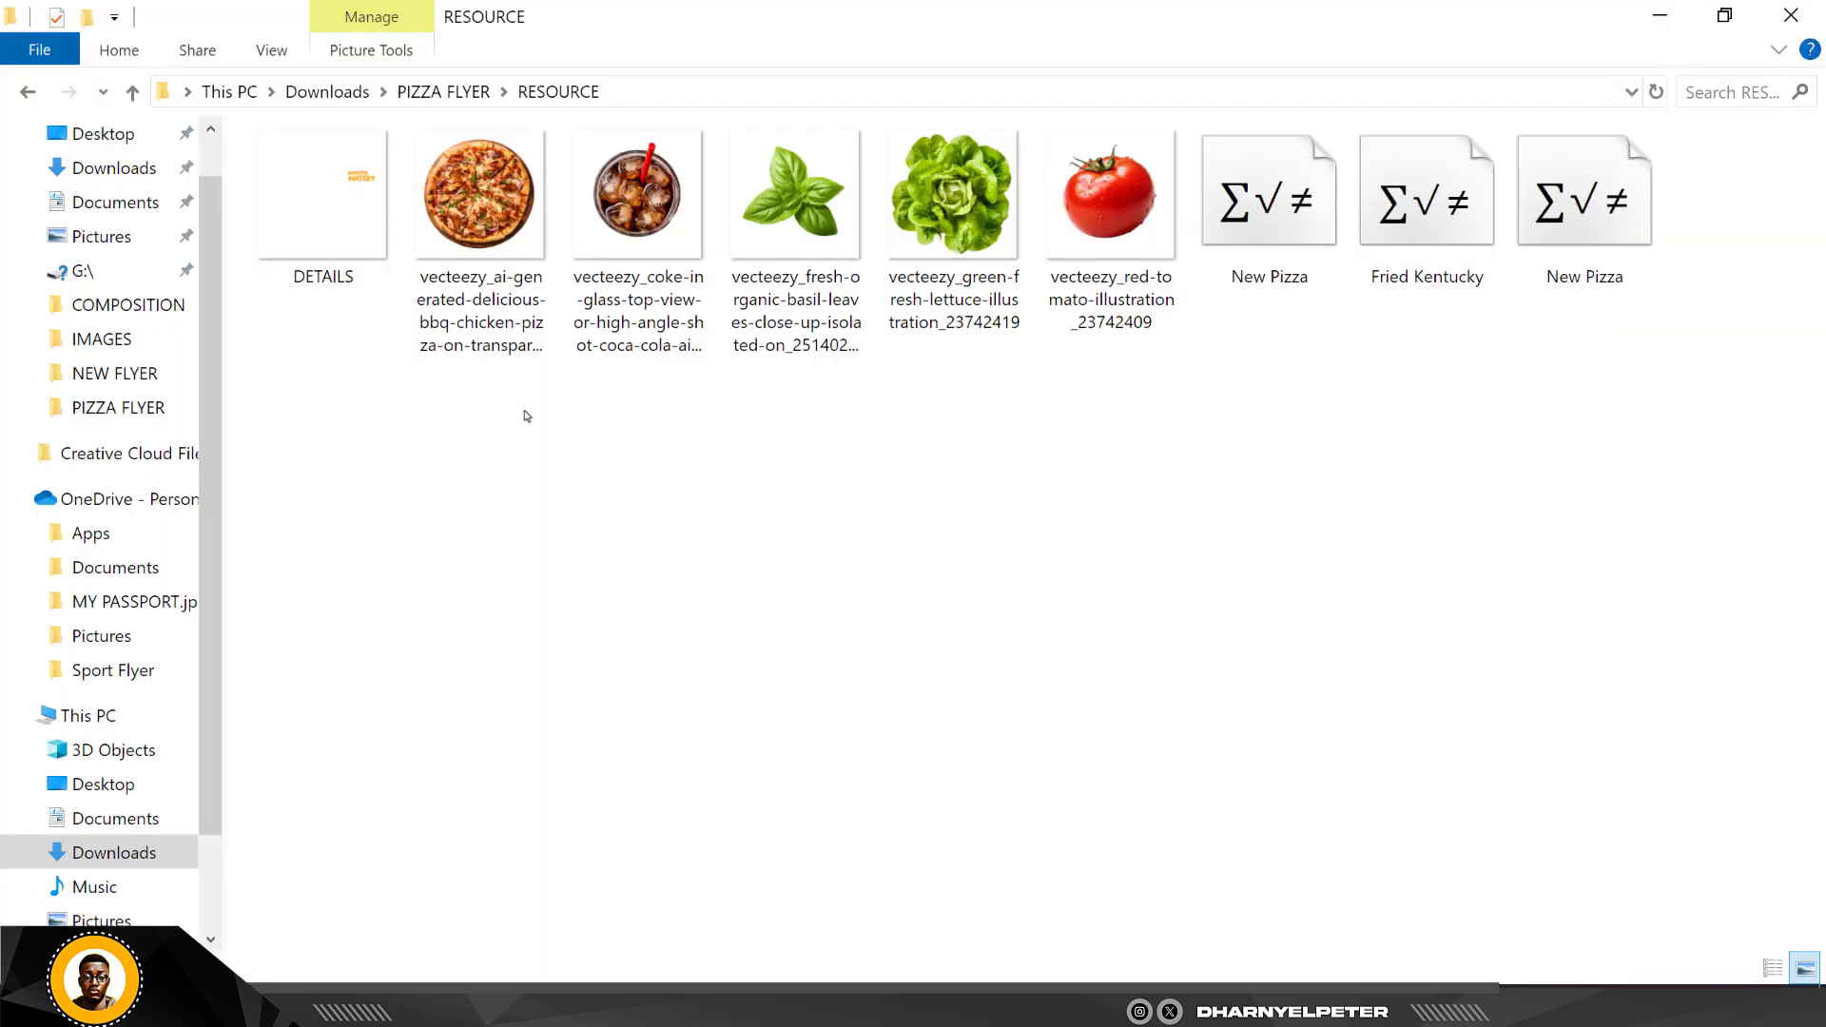
{"action": "left_click", "coordinate": [453, 228]}
{"action": "left_click_drag", "start_coordinate": [454, 228], "coordinate": [443, 590]}
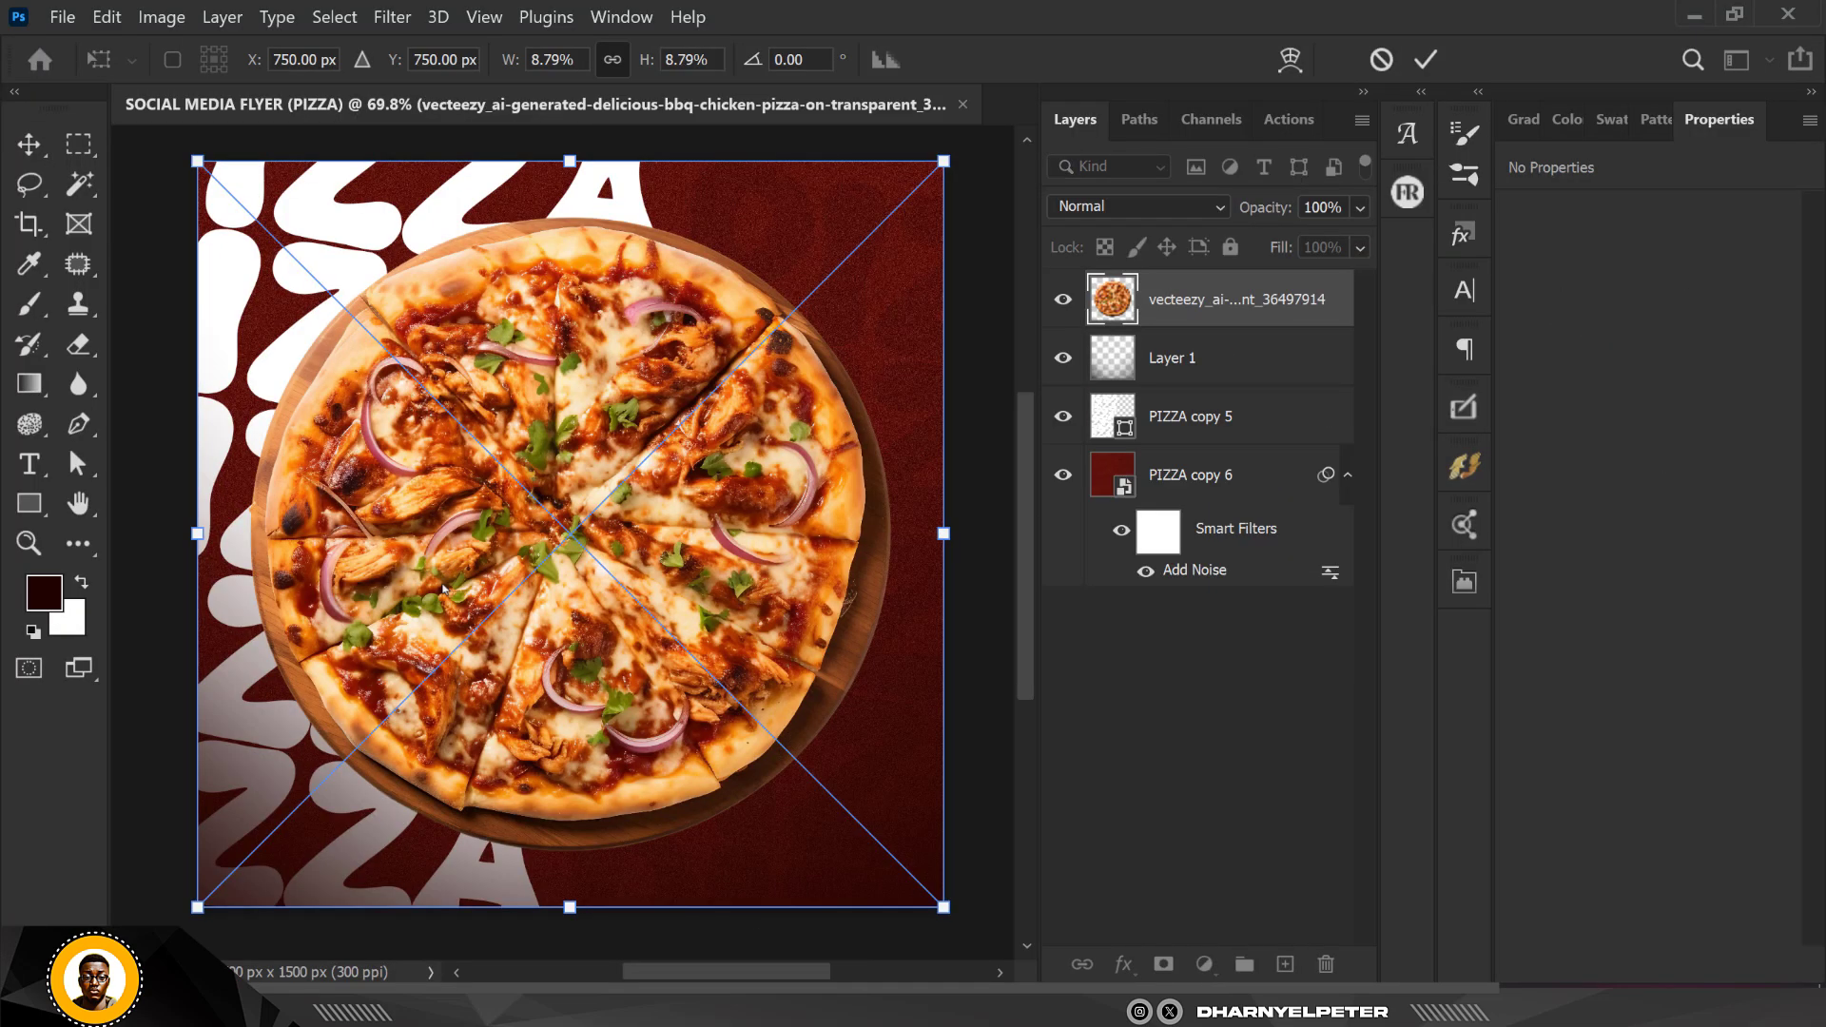
Scale the placed pizza image to about 5.95% and position it over the left half at about X 471 px, Y 750 px
{"action": "left_click_drag", "start_coordinate": [942, 158], "coordinate": [827, 262]}
{"action": "left_click_drag", "start_coordinate": [683, 564], "coordinate": [572, 559]}
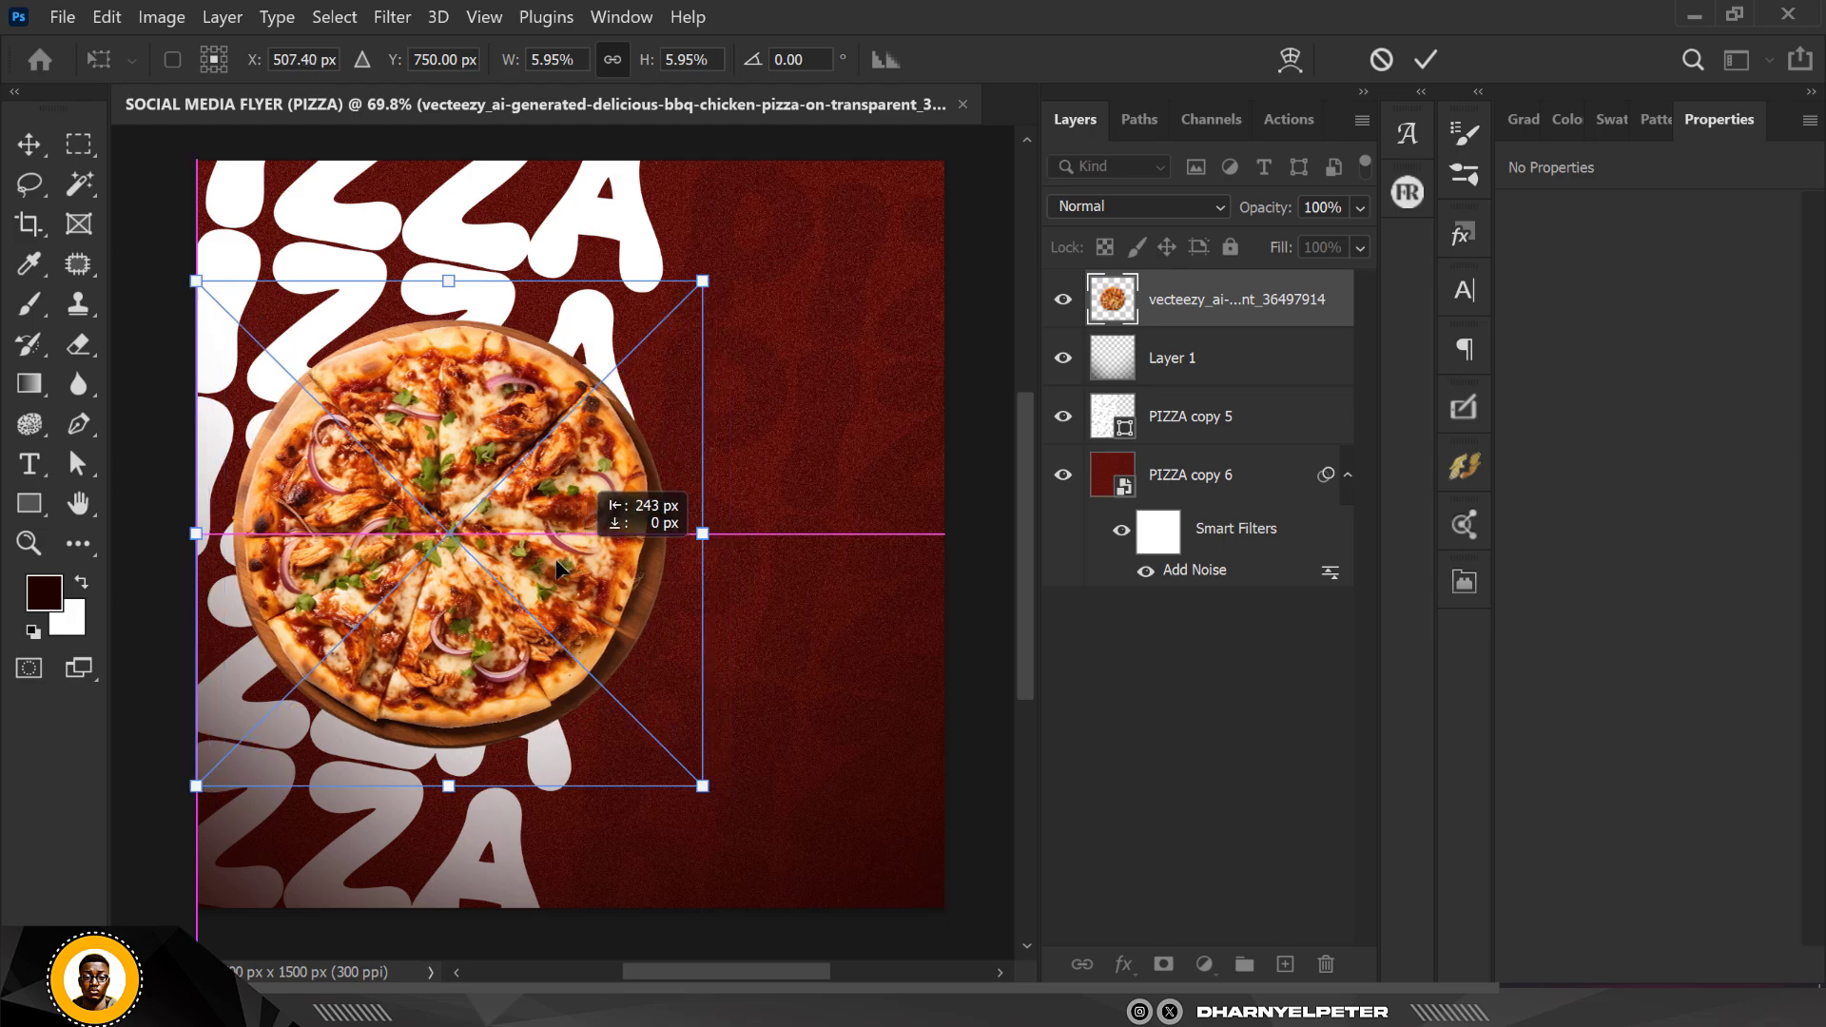
{"action": "left_click_drag", "start_coordinate": [554, 568], "coordinate": [548, 569]}
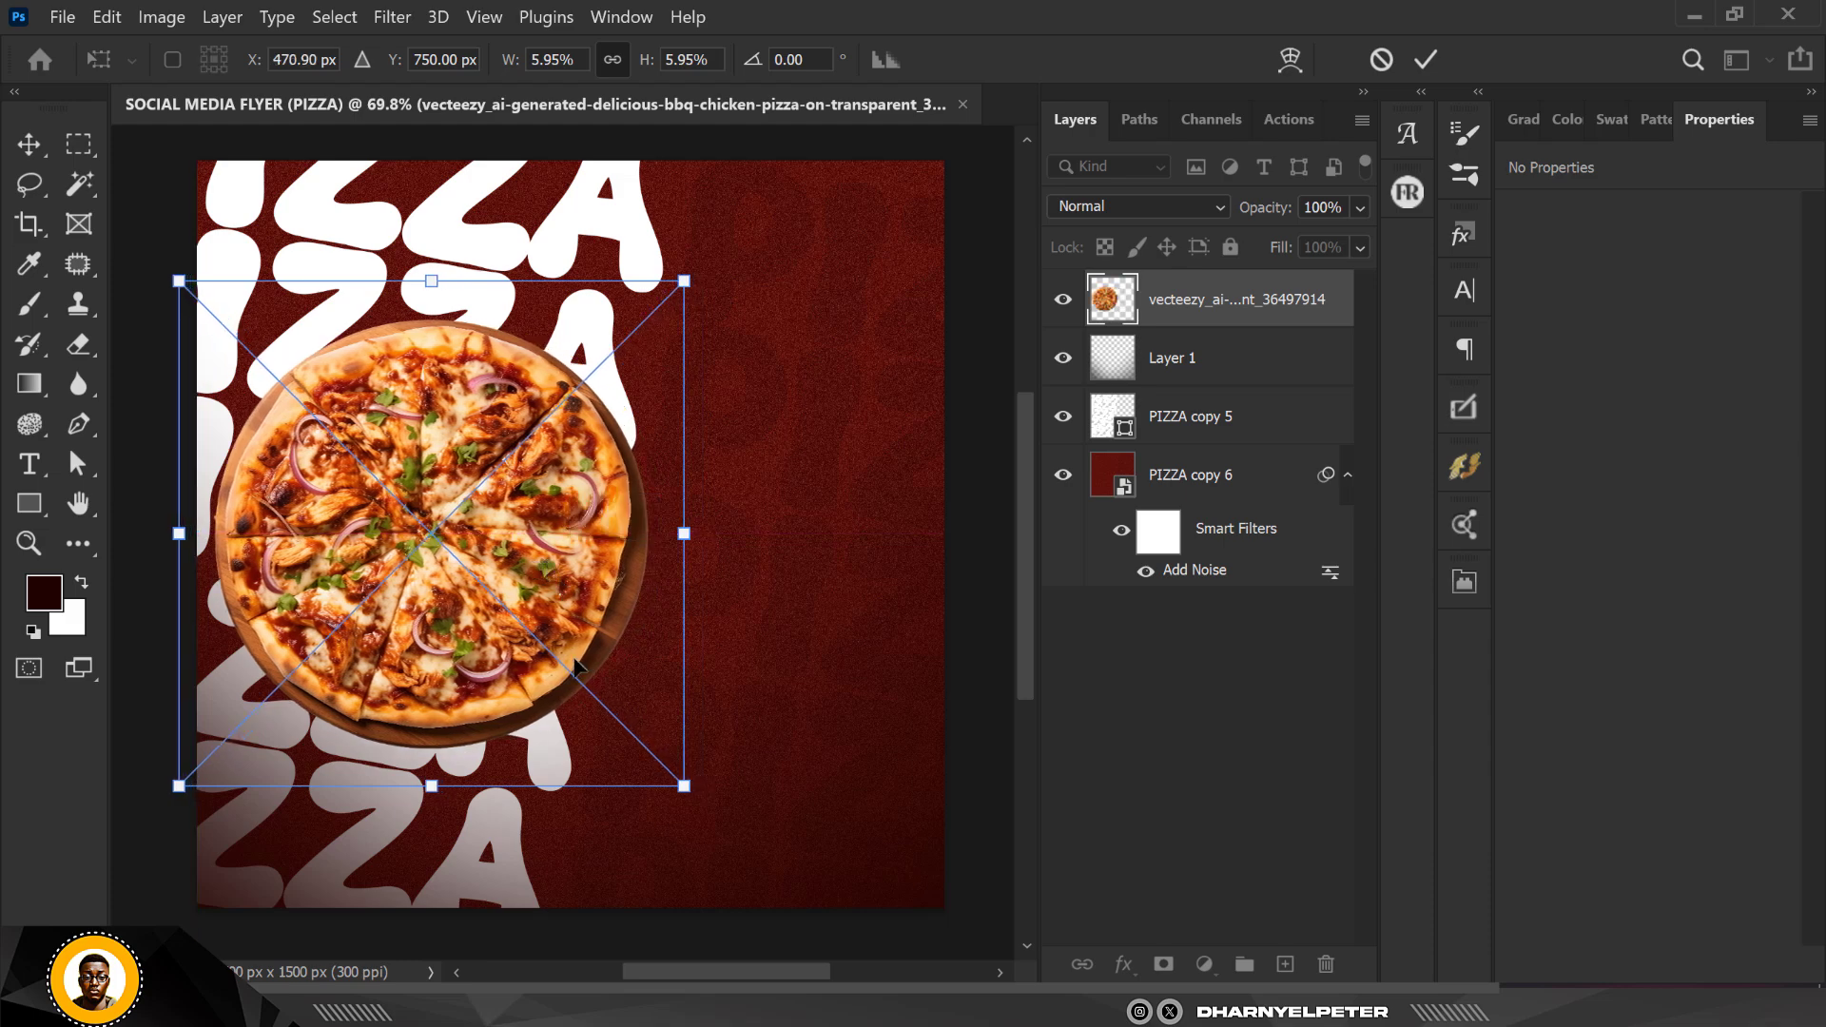
{"action": "key", "text": "Return"}
{"action": "scroll", "coordinate": [669, 372], "scroll_direction": "down", "scroll_amount": 1}
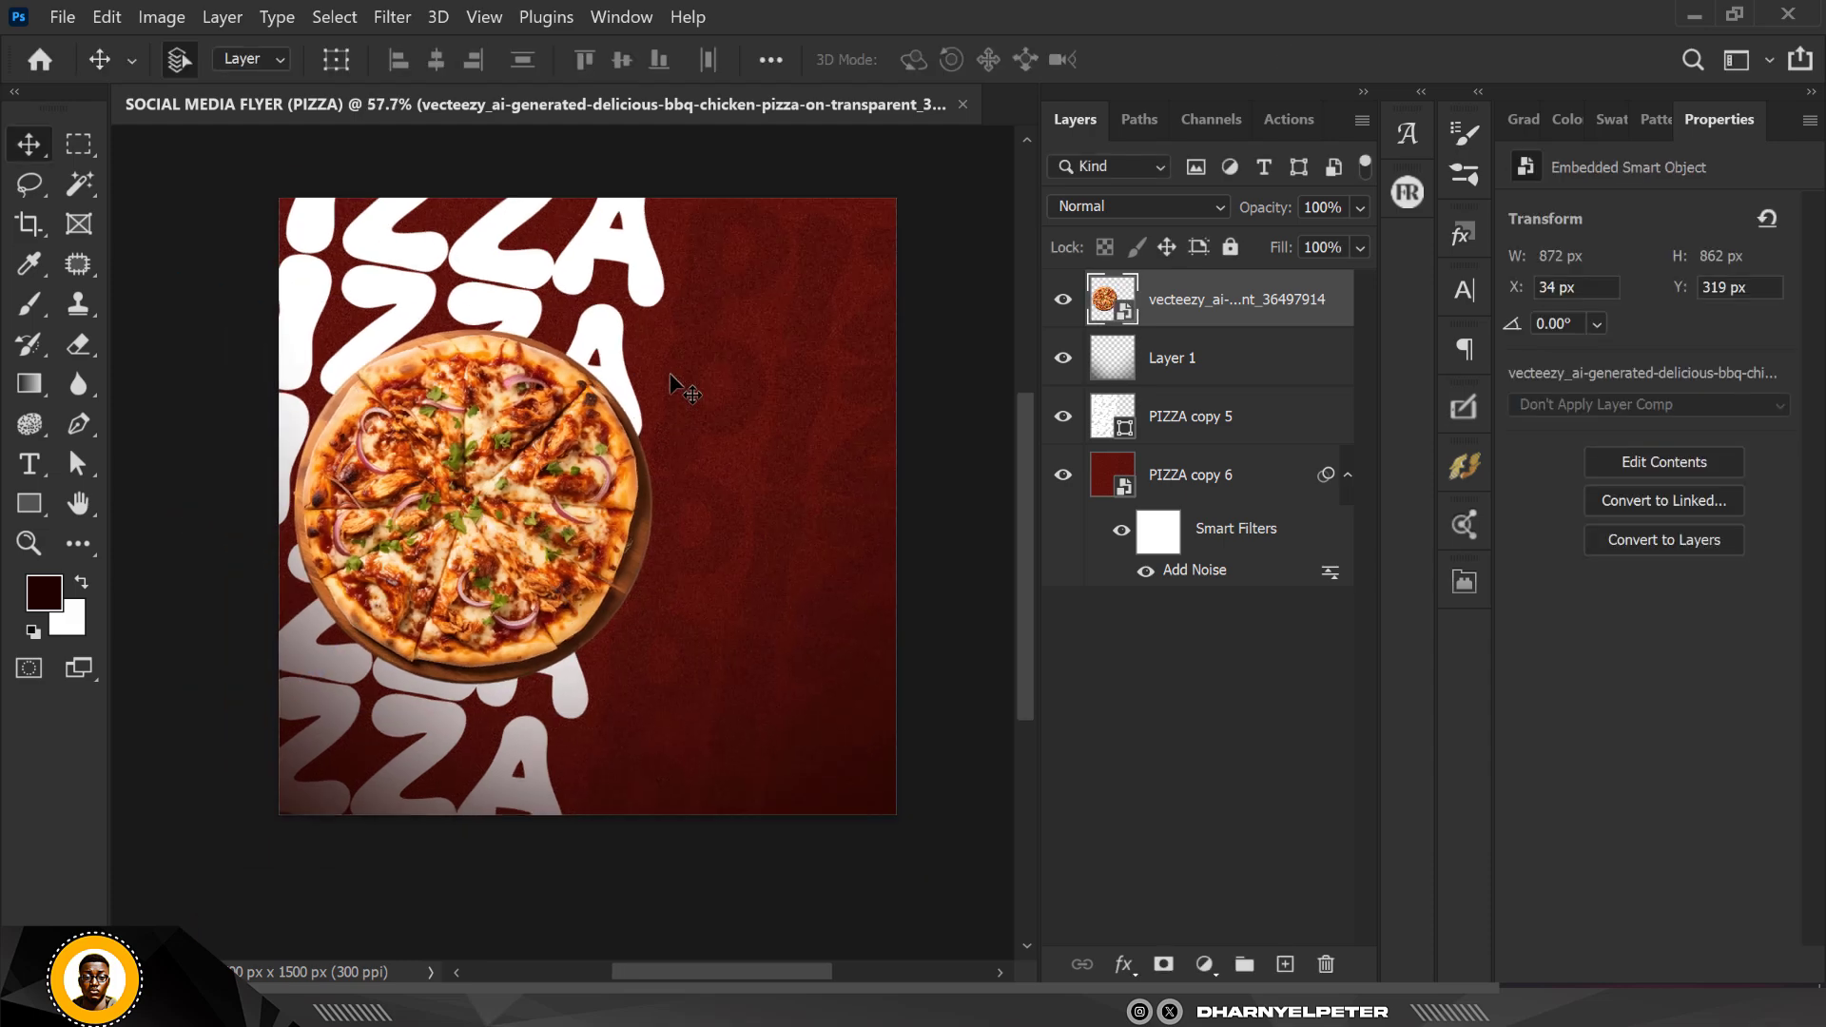
{"action": "scroll", "coordinate": [561, 501], "scroll_direction": "up", "scroll_amount": 1}
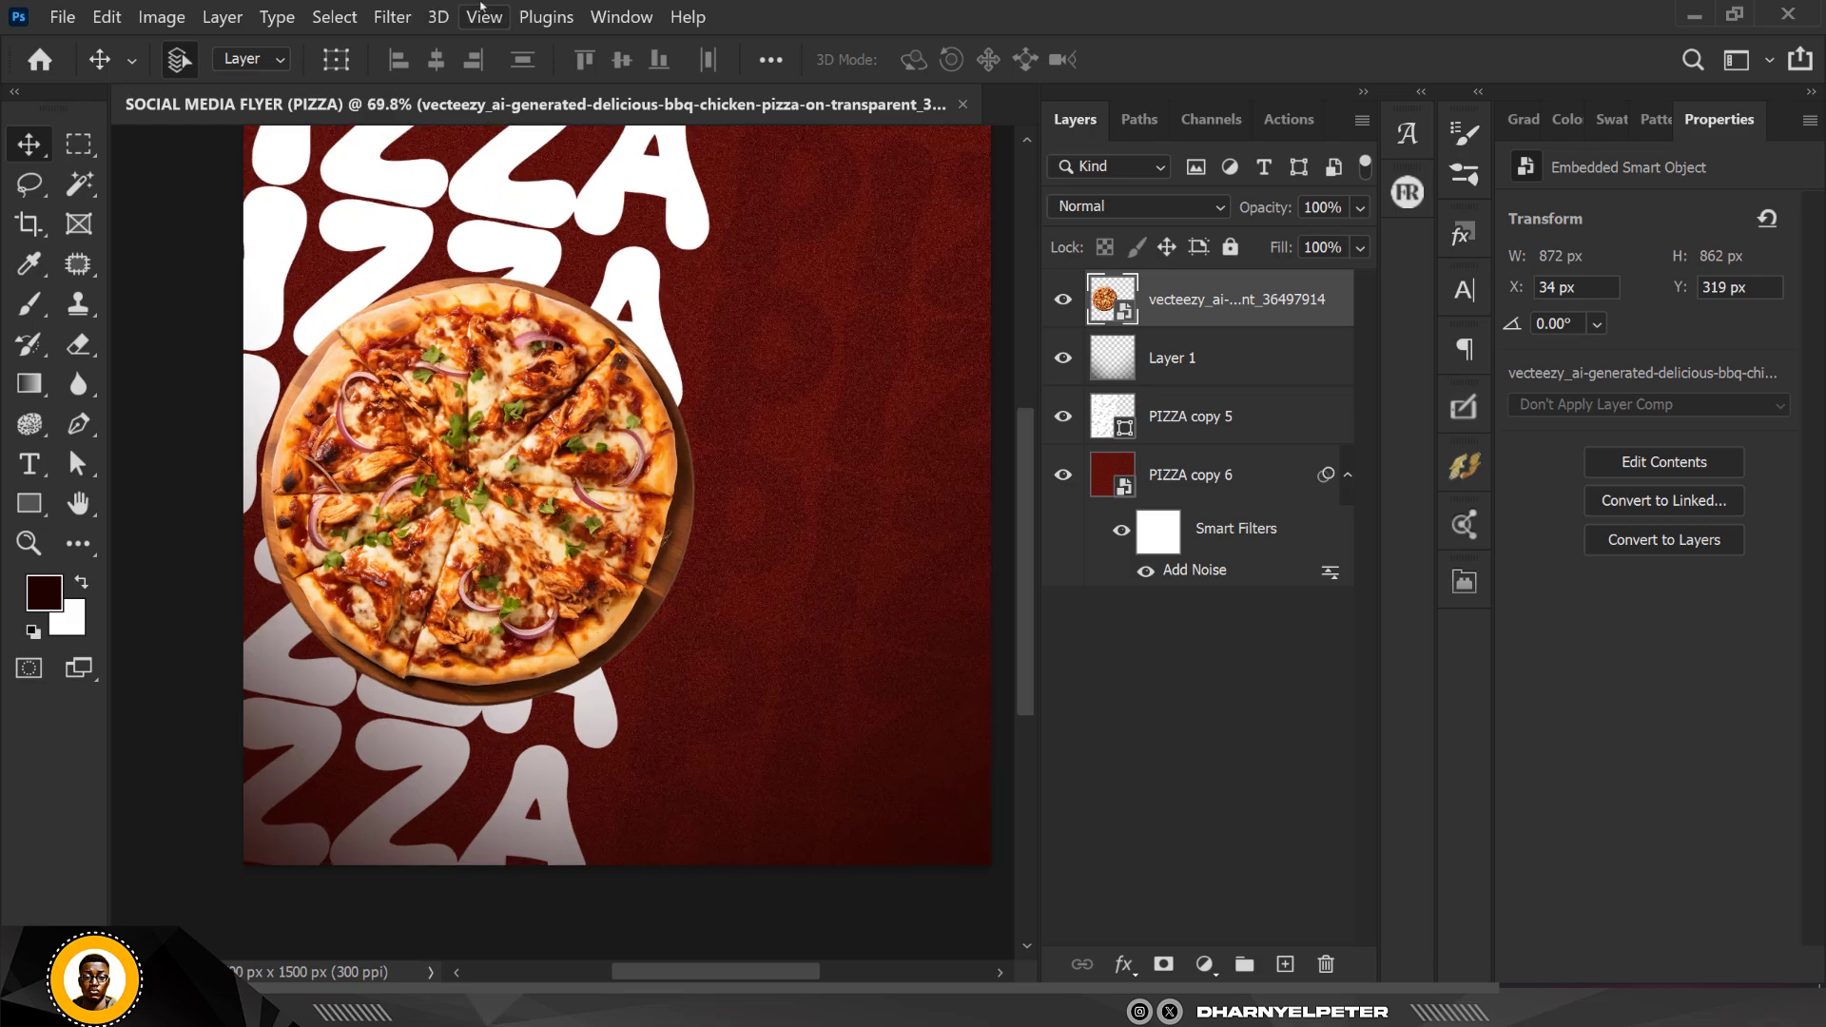
Start a Camera Raw Filter on the pizza image and set Texture to +100, Clarity to +38 and Vibrance to +11
{"action": "left_click", "coordinate": [404, 19]}
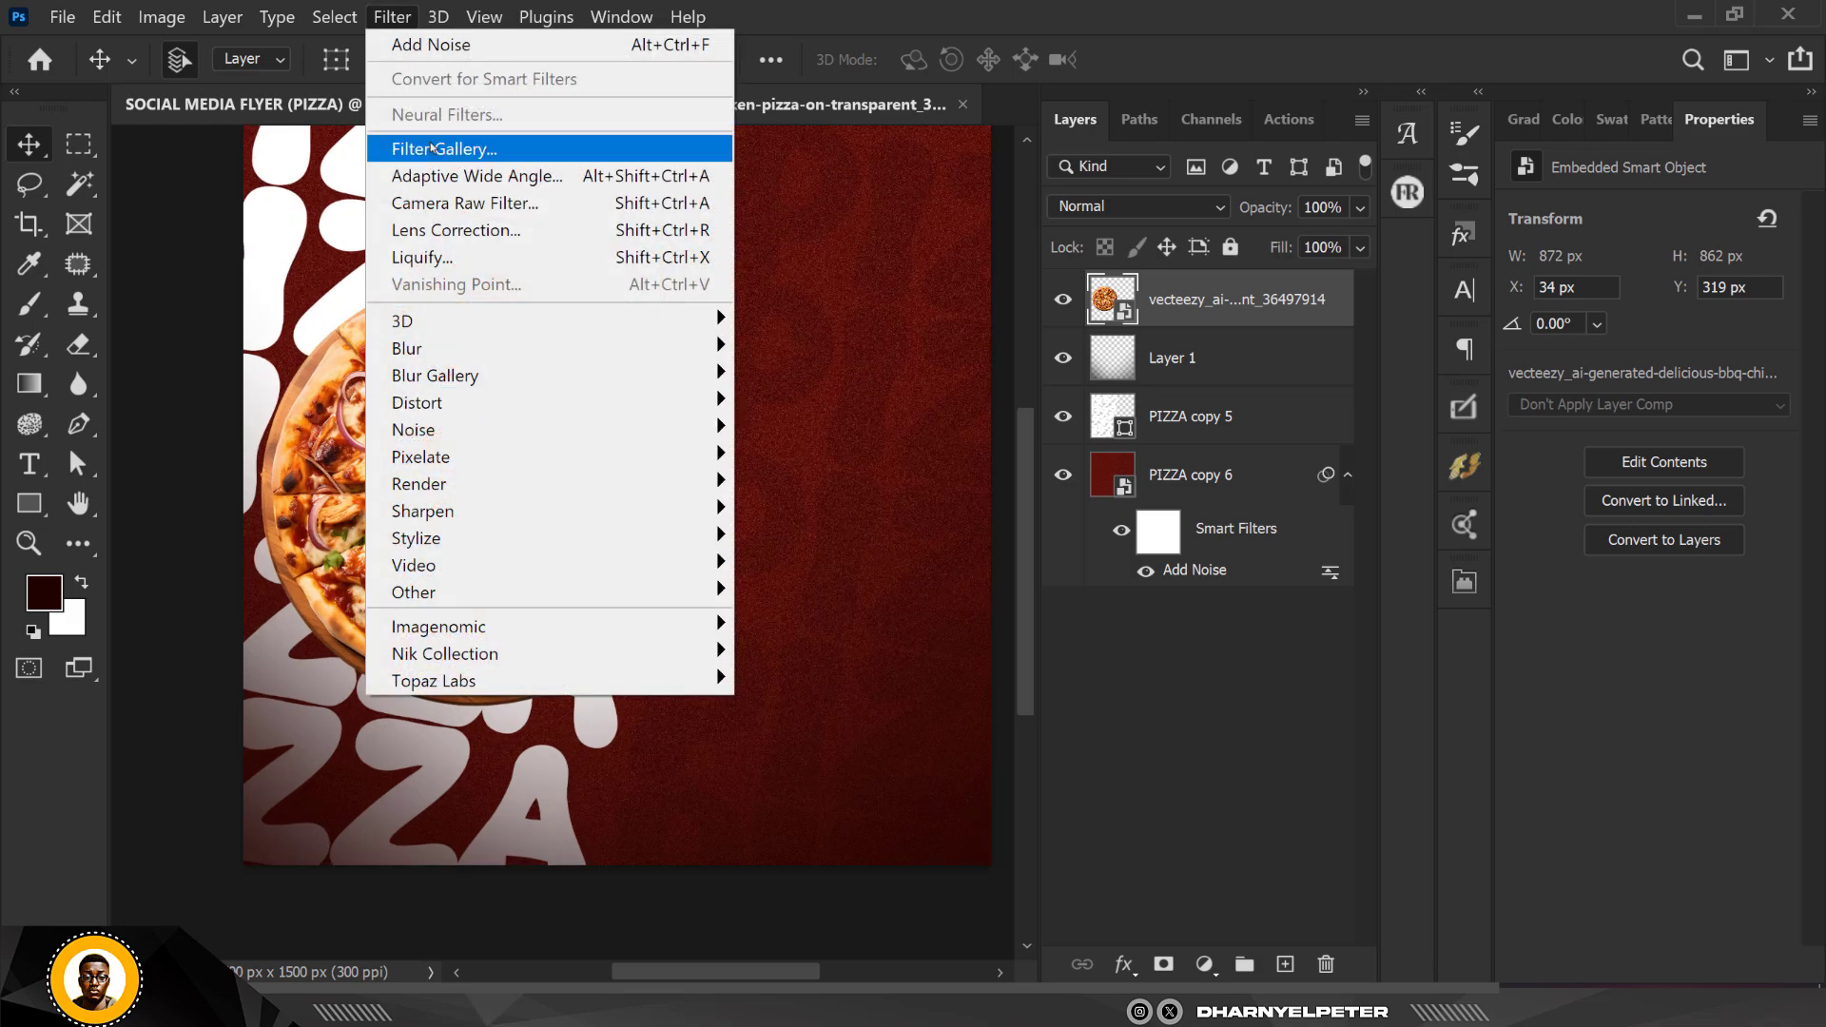
{"action": "left_click", "coordinate": [466, 201]}
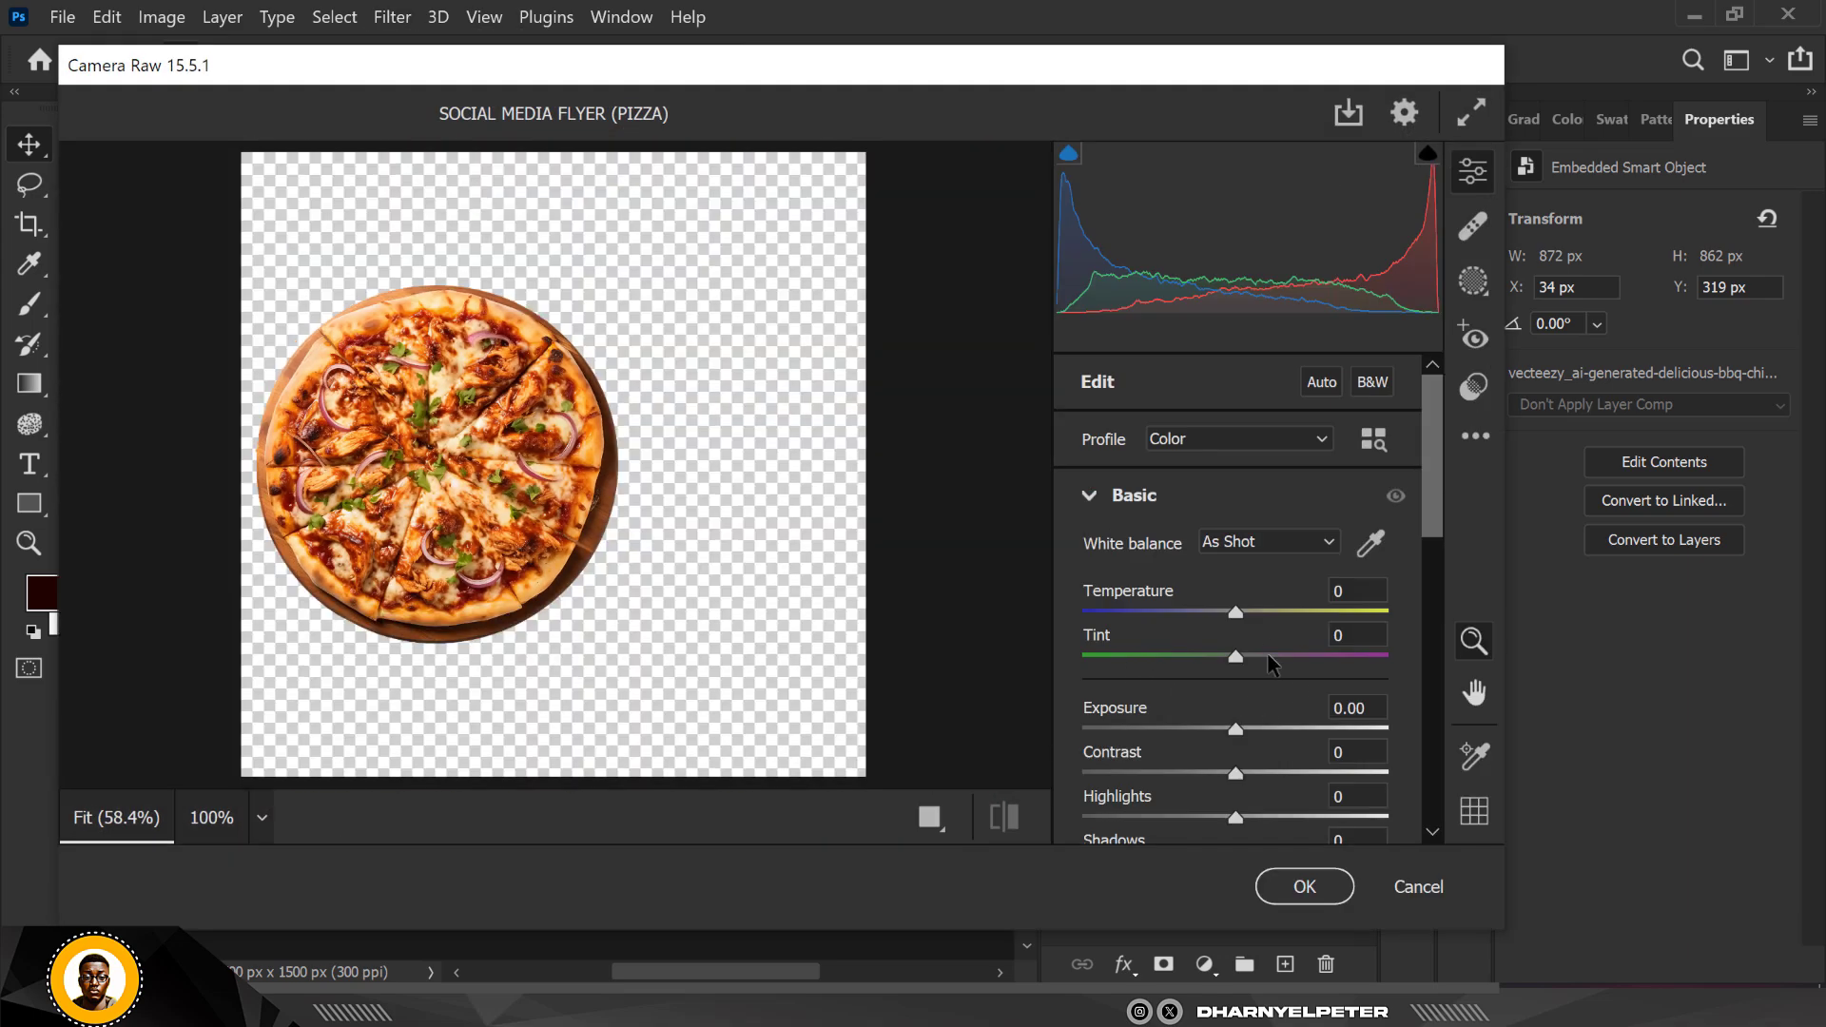
{"action": "scroll", "coordinate": [1268, 656], "scroll_direction": "down", "scroll_amount": 3}
{"action": "scroll", "coordinate": [1234, 595], "scroll_direction": "down", "scroll_amount": 3}
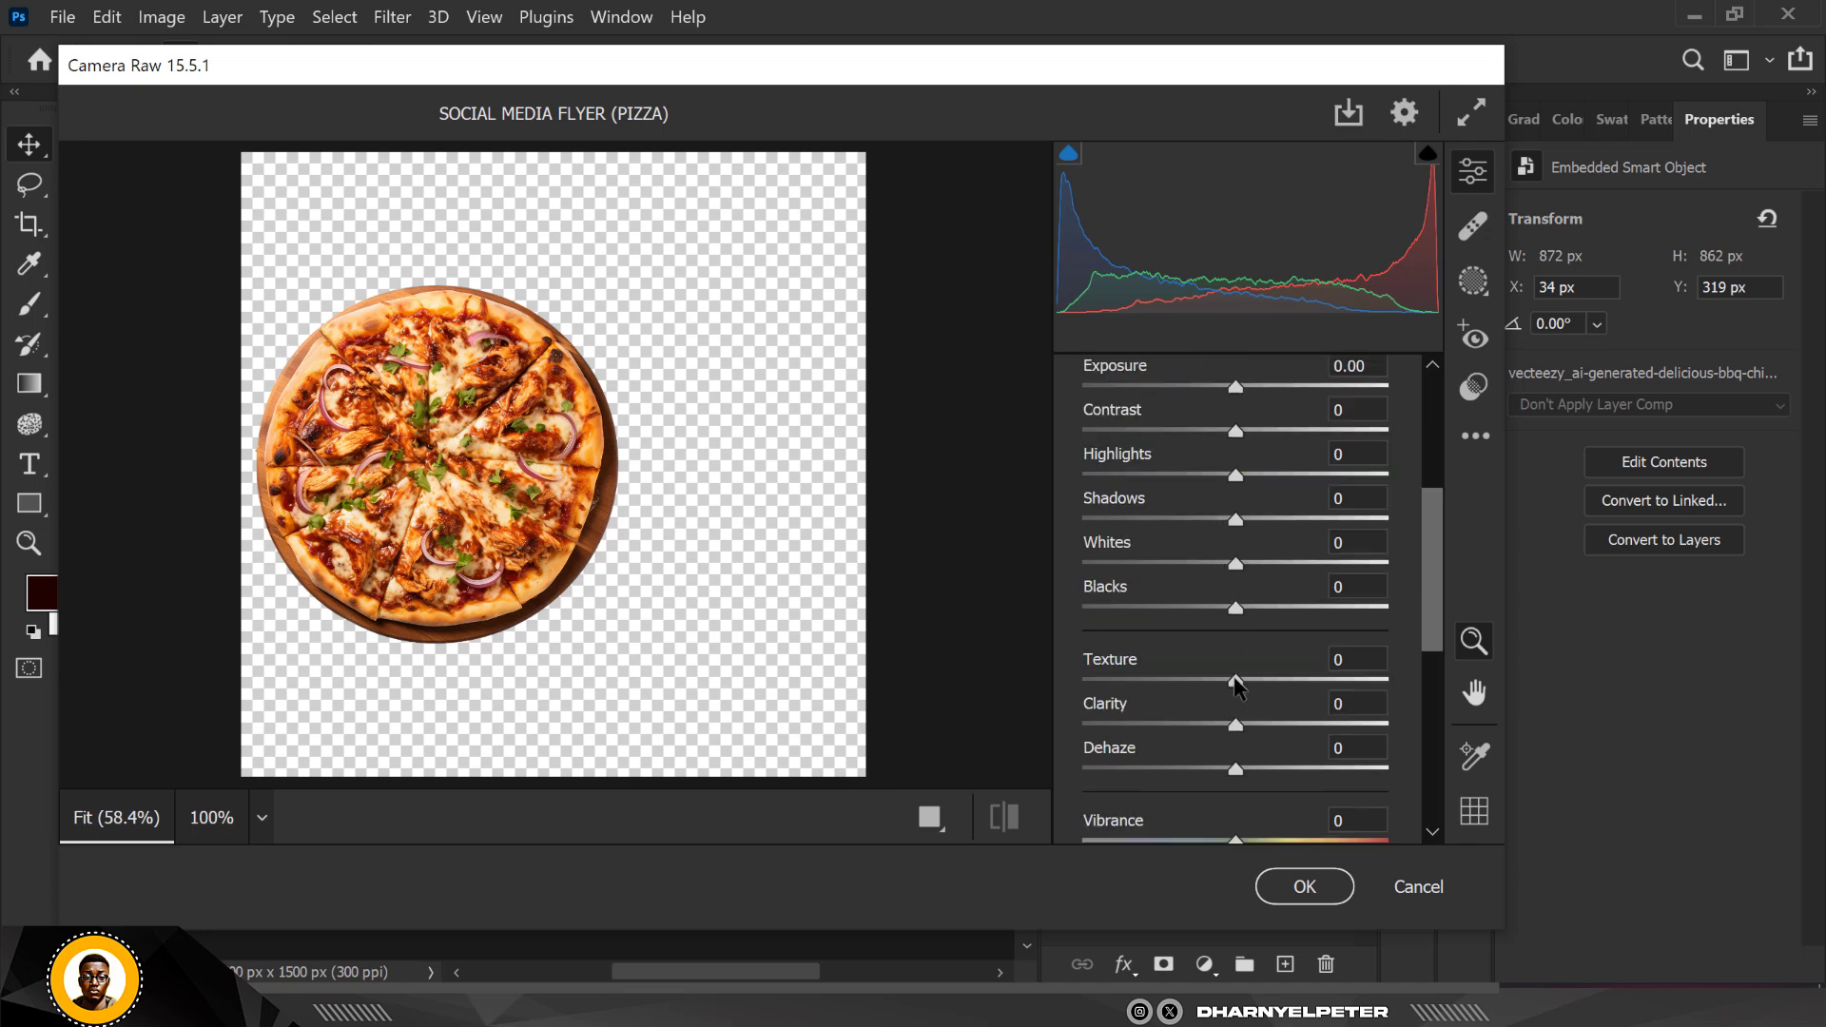
{"action": "left_click_drag", "start_coordinate": [1235, 679], "coordinate": [1386, 681]}
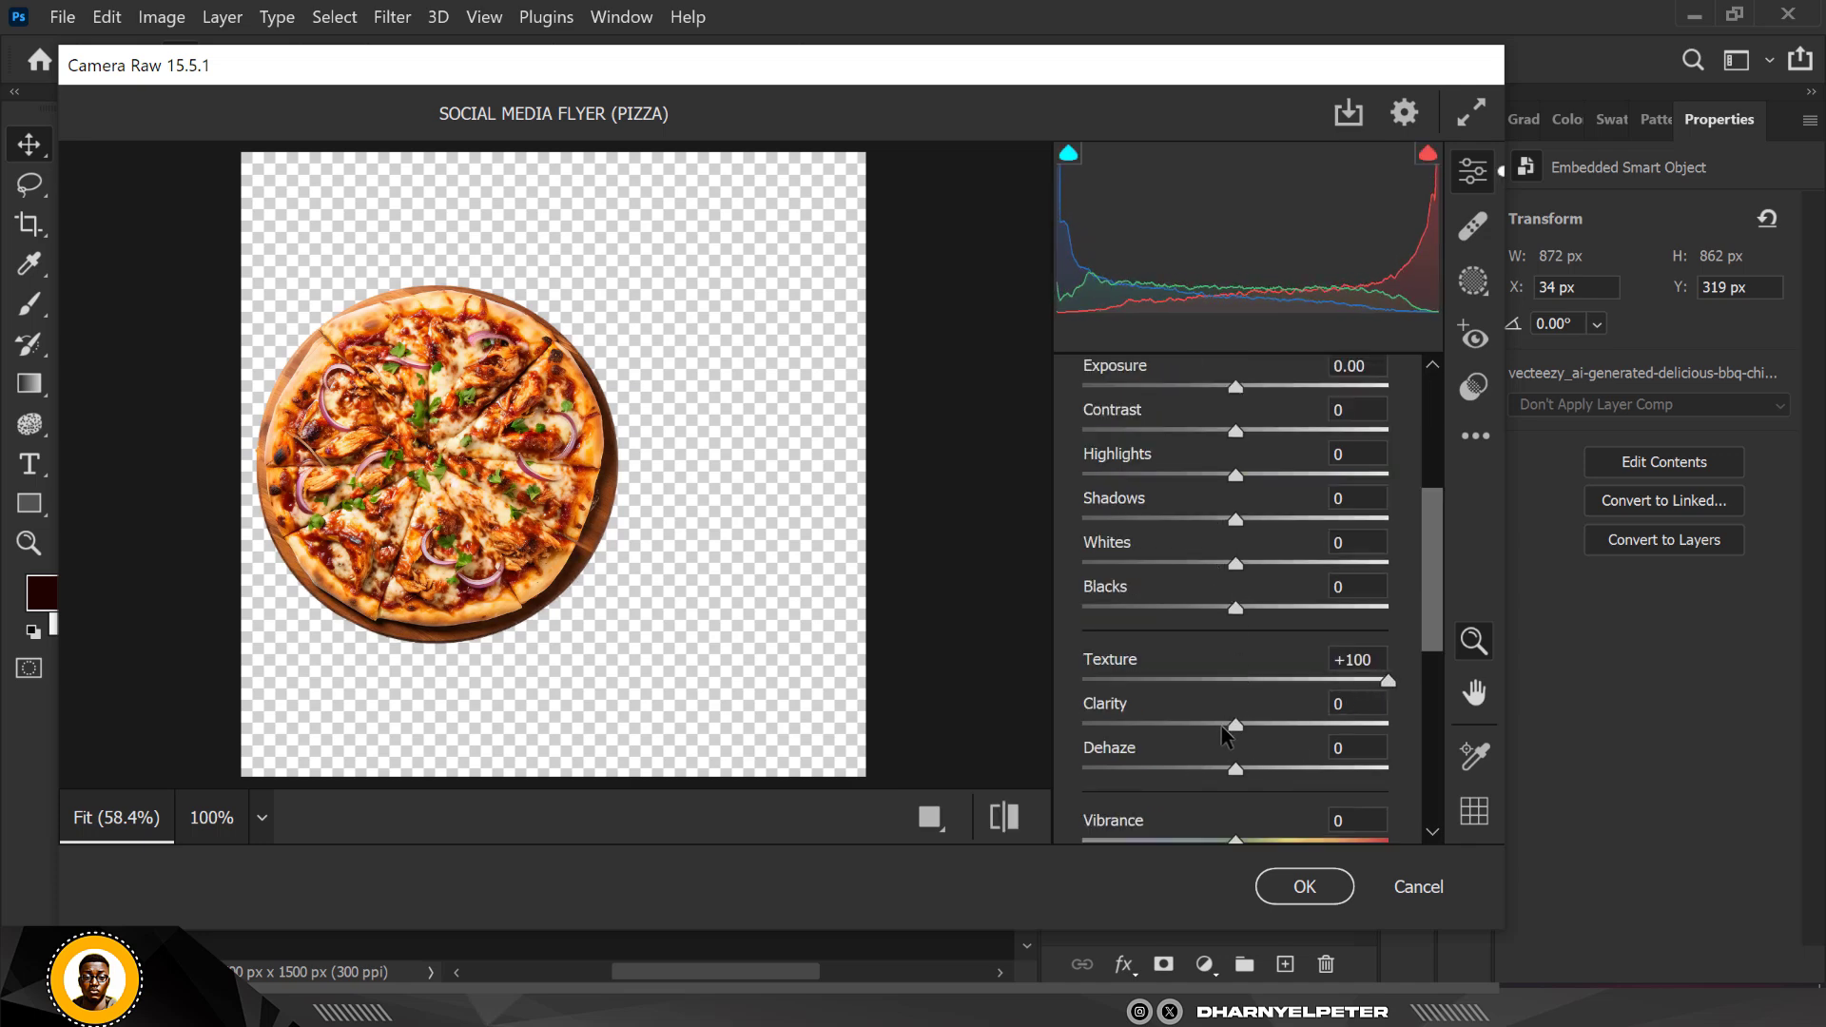
{"action": "left_click_drag", "start_coordinate": [1236, 725], "coordinate": [1294, 724]}
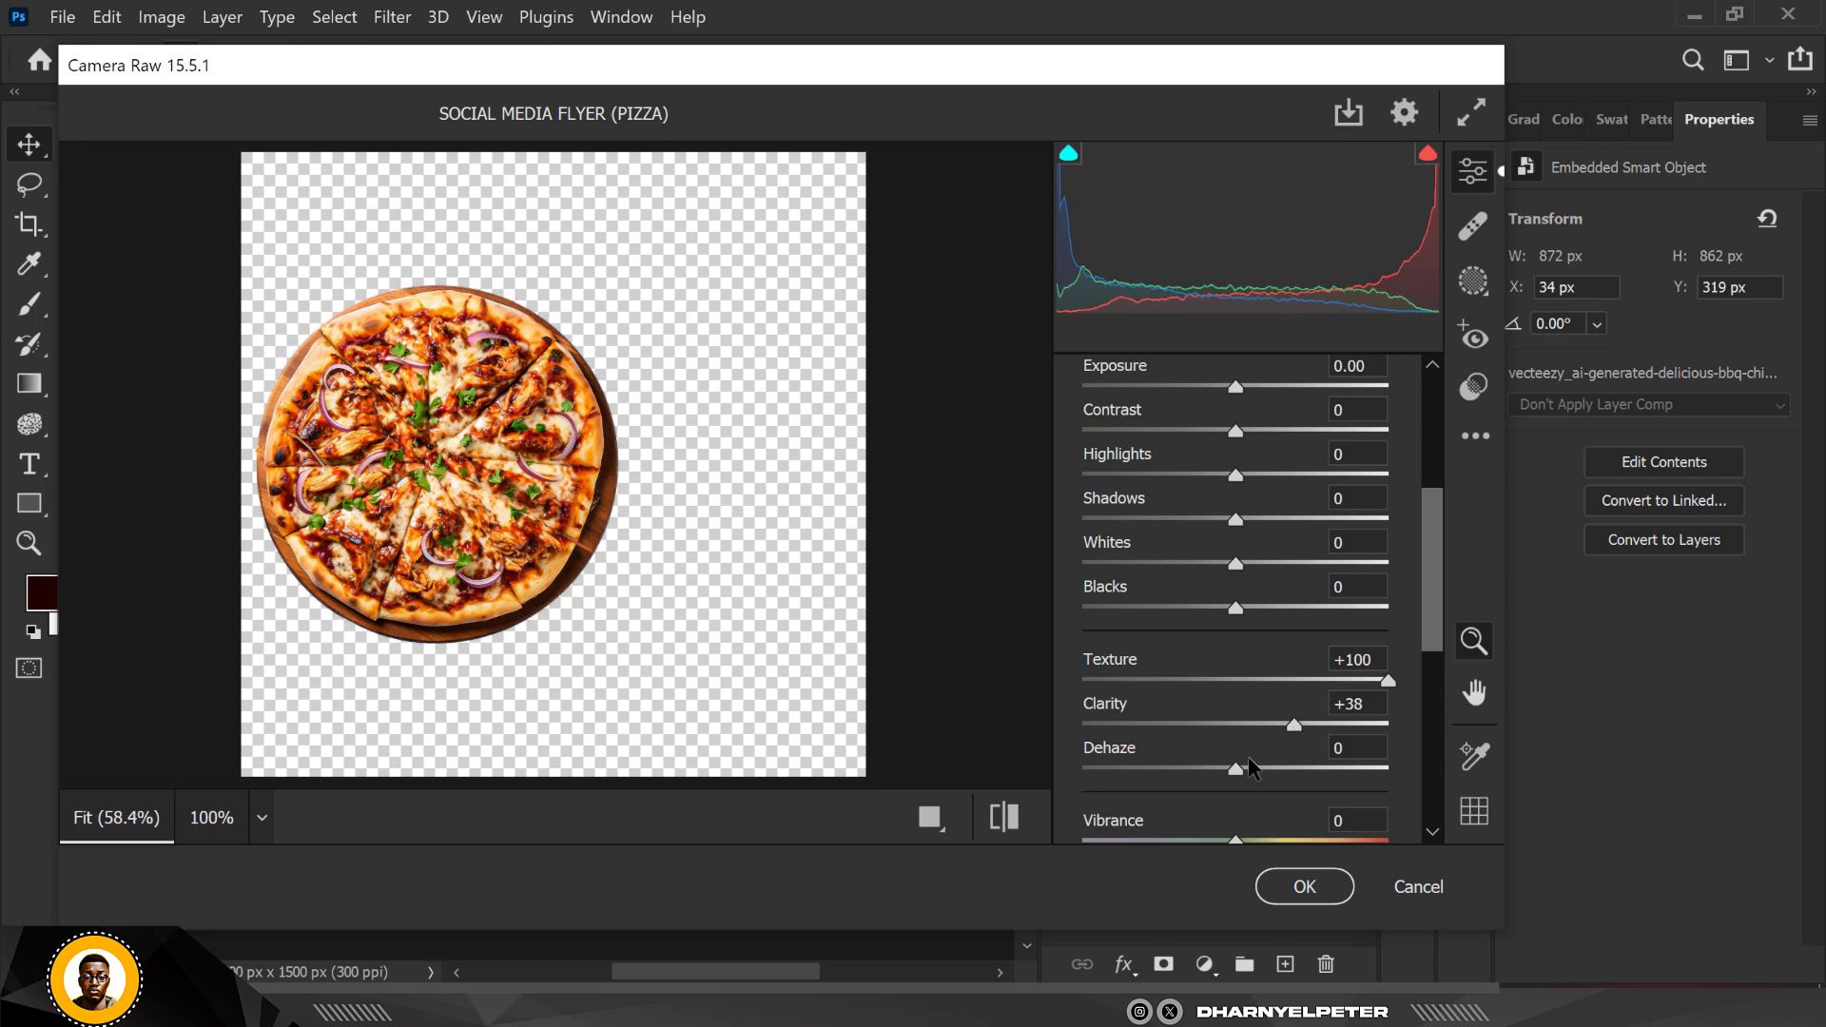
{"action": "scroll", "coordinate": [1192, 732], "scroll_direction": "down", "scroll_amount": 3}
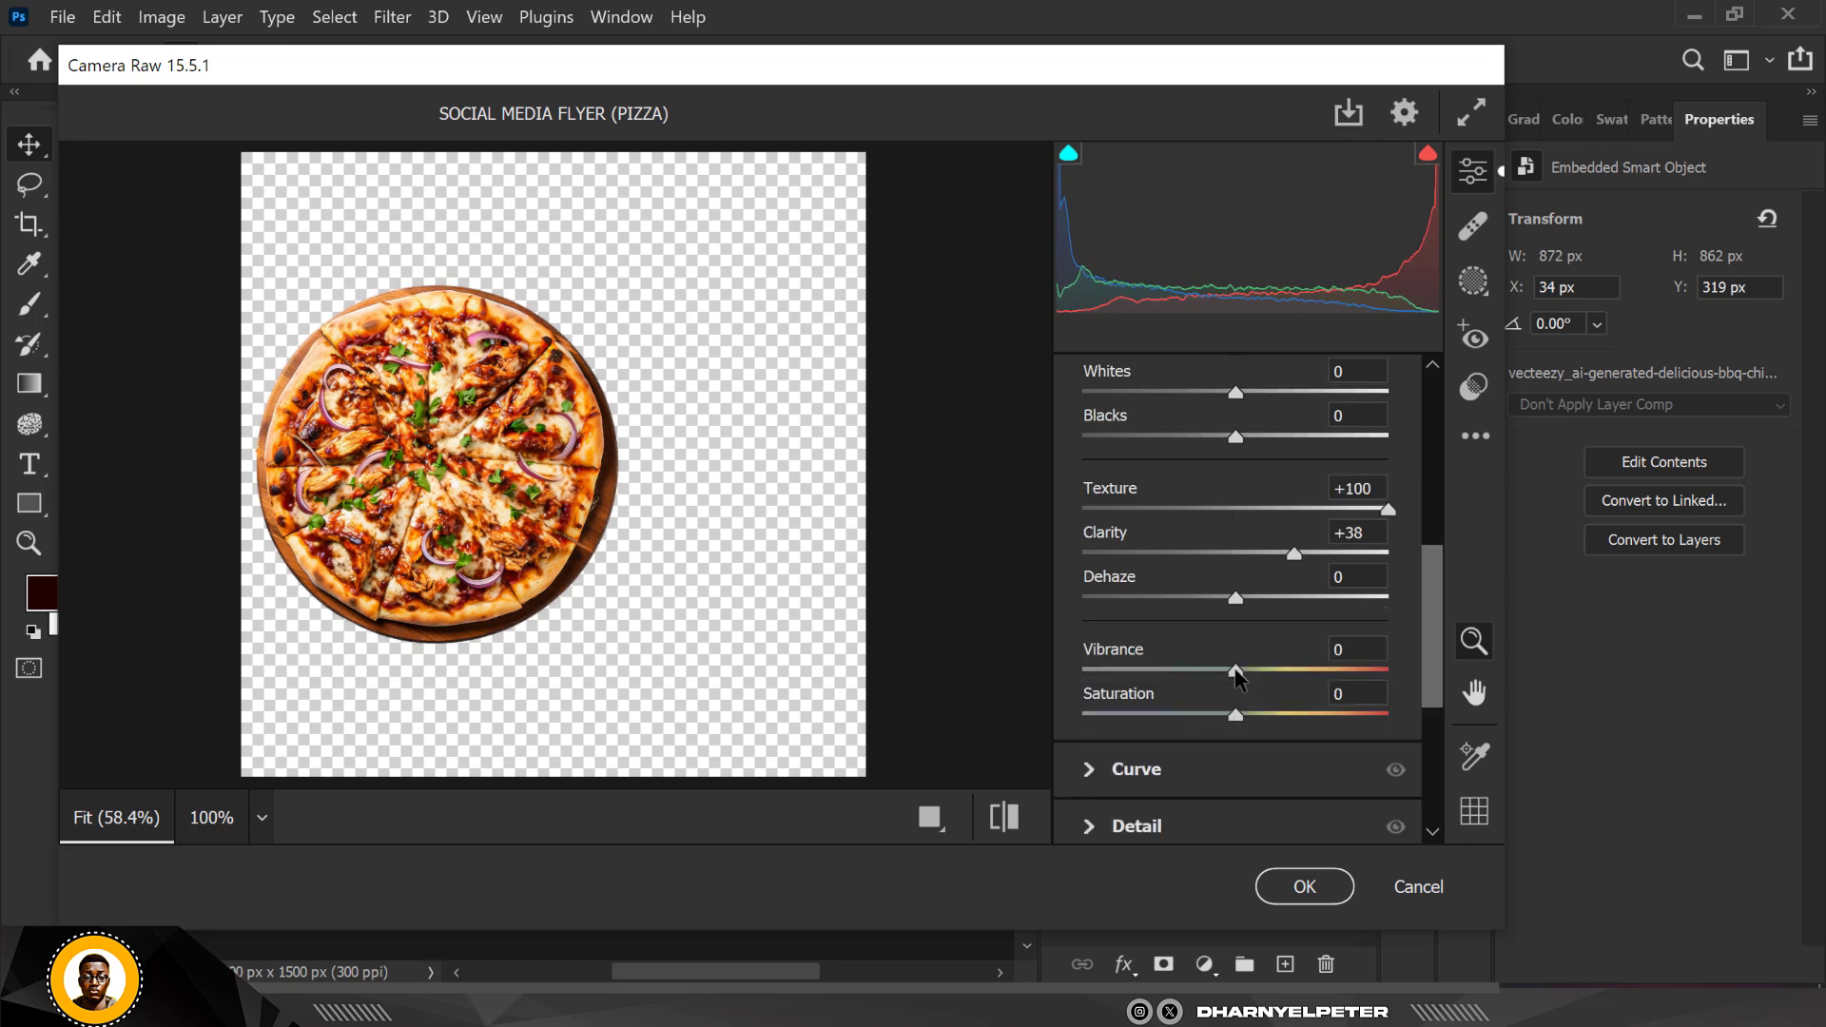
{"action": "left_click_drag", "start_coordinate": [1235, 673], "coordinate": [1253, 672]}
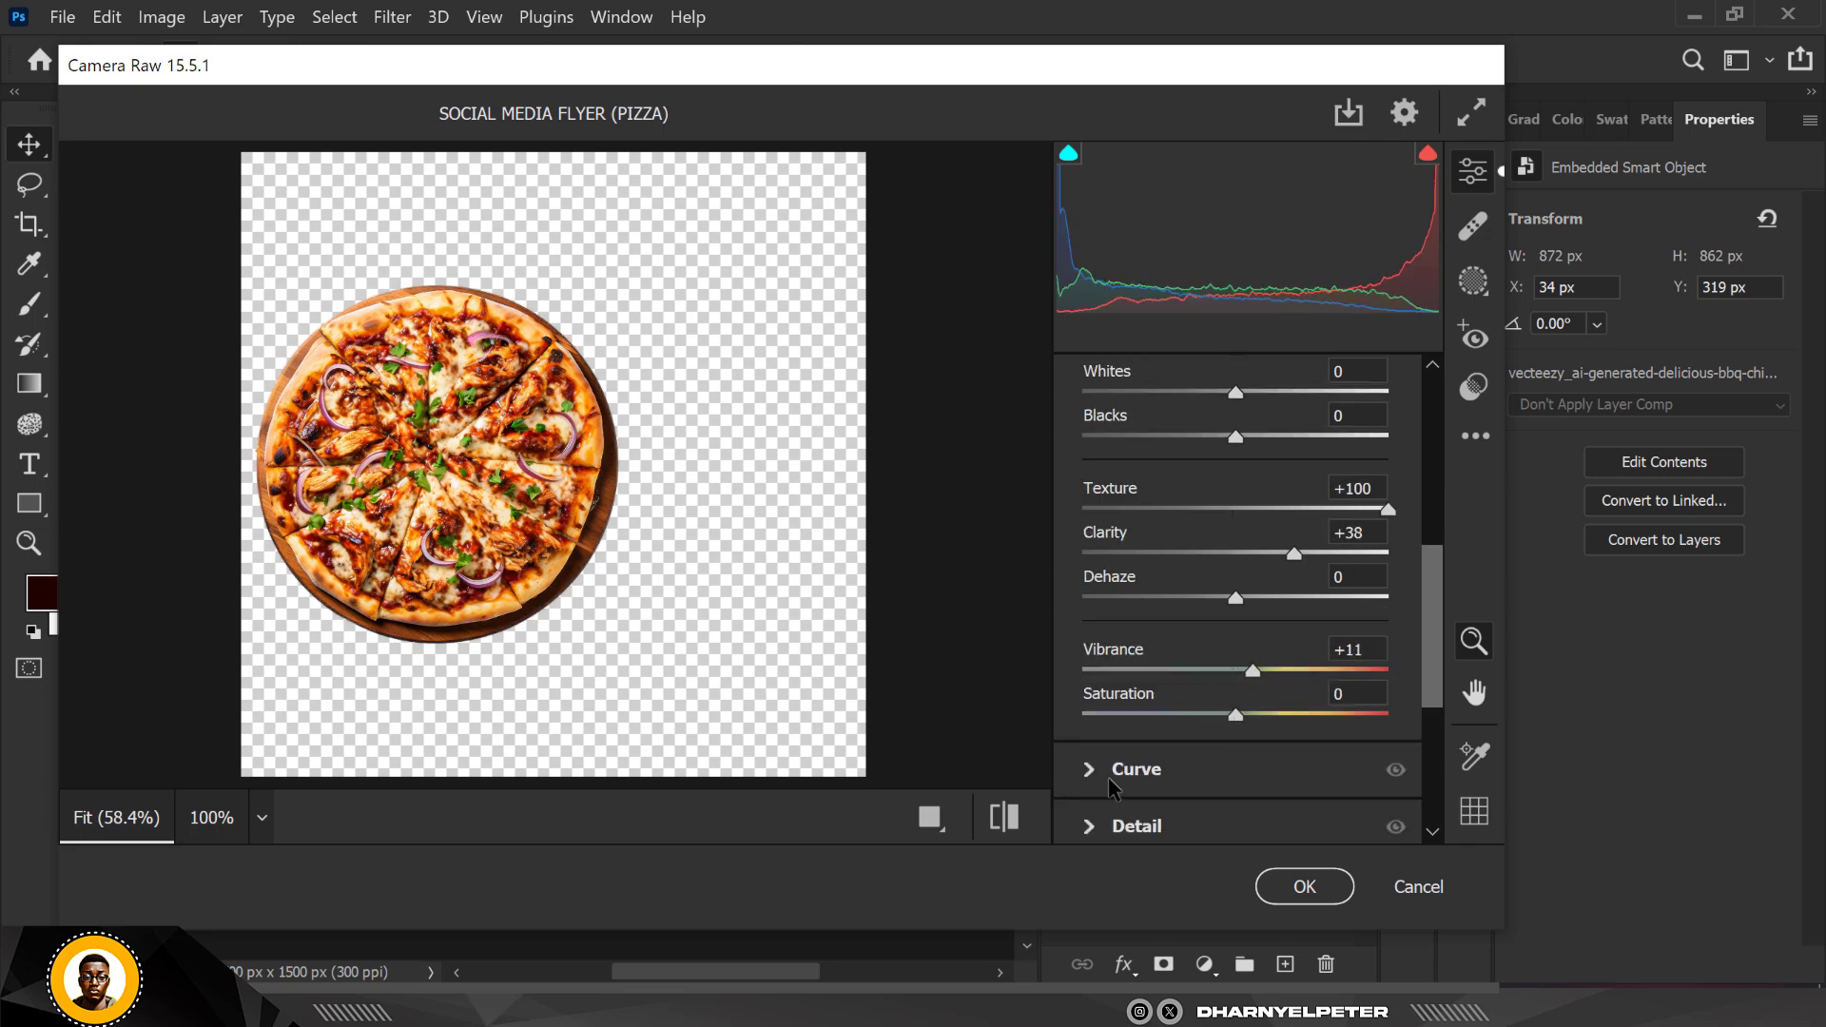
Raise the red channel curve's midpoint to input 132, output 152, and apply the Camera Raw adjustments
{"action": "scroll", "coordinate": [1109, 778], "scroll_direction": "down", "scroll_amount": 3}
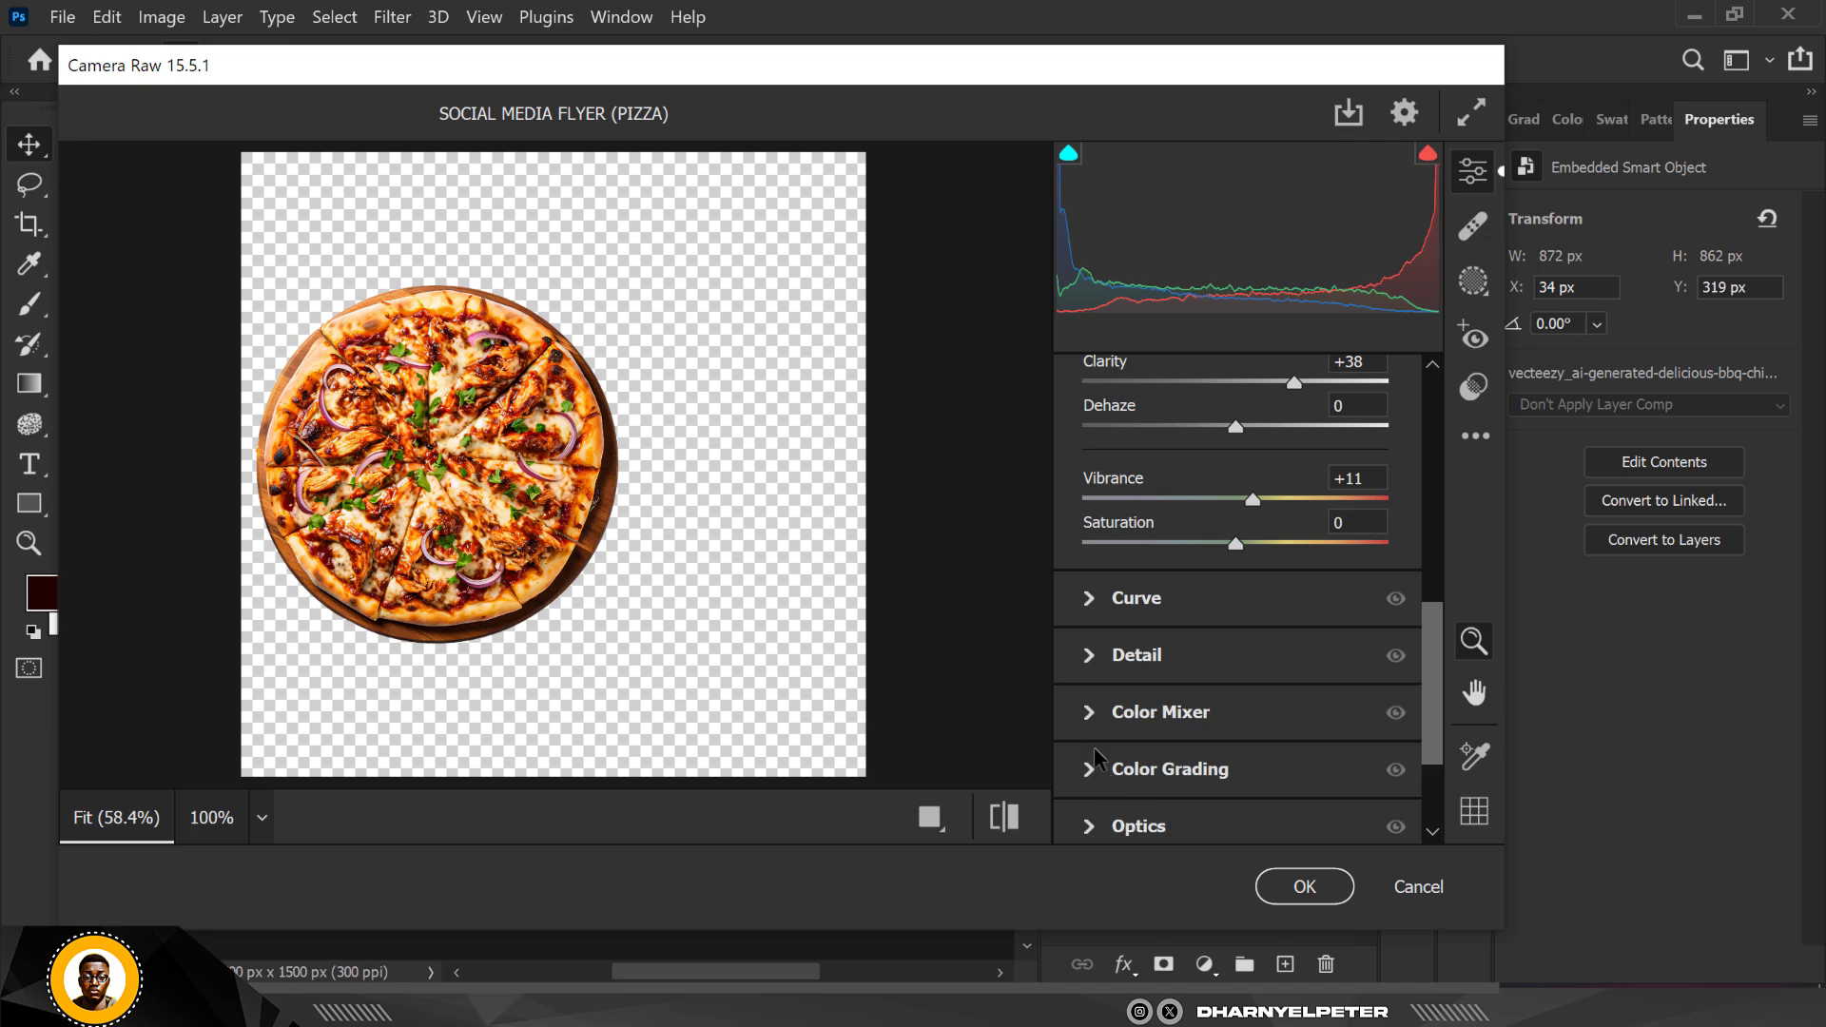
{"action": "left_click", "coordinate": [1090, 599]}
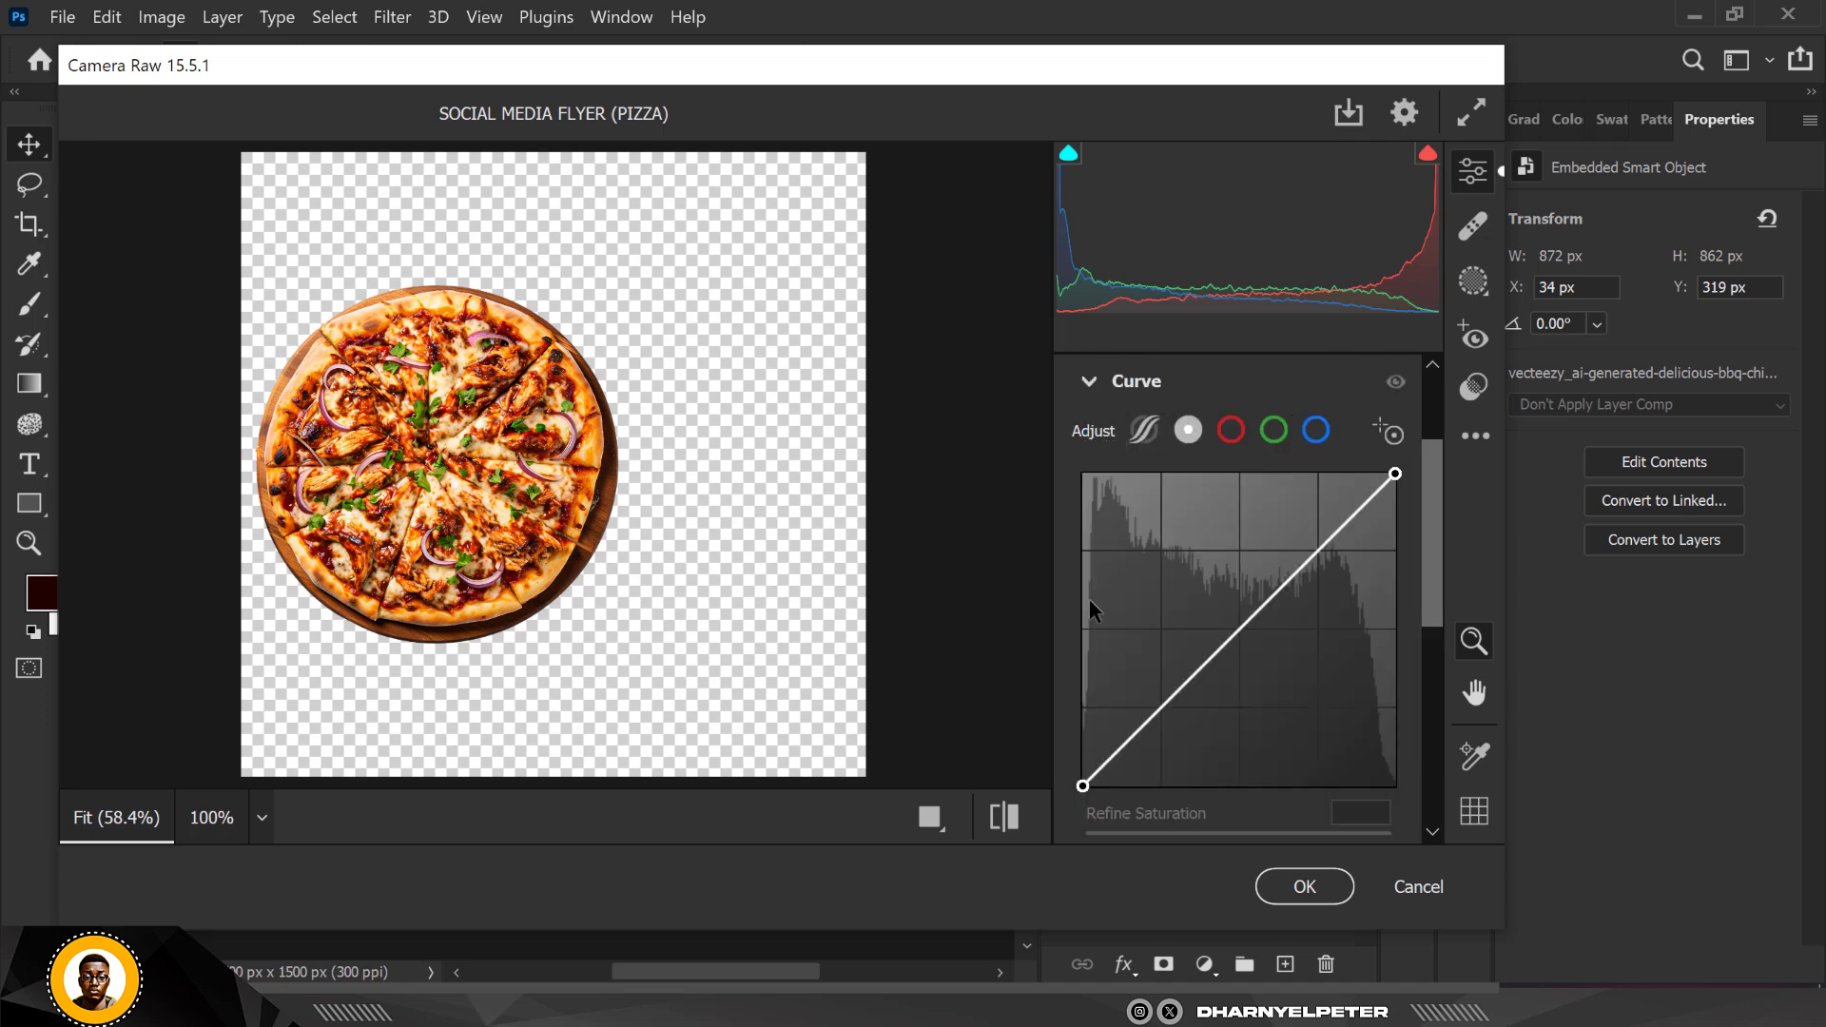
{"action": "left_click", "coordinate": [1232, 436]}
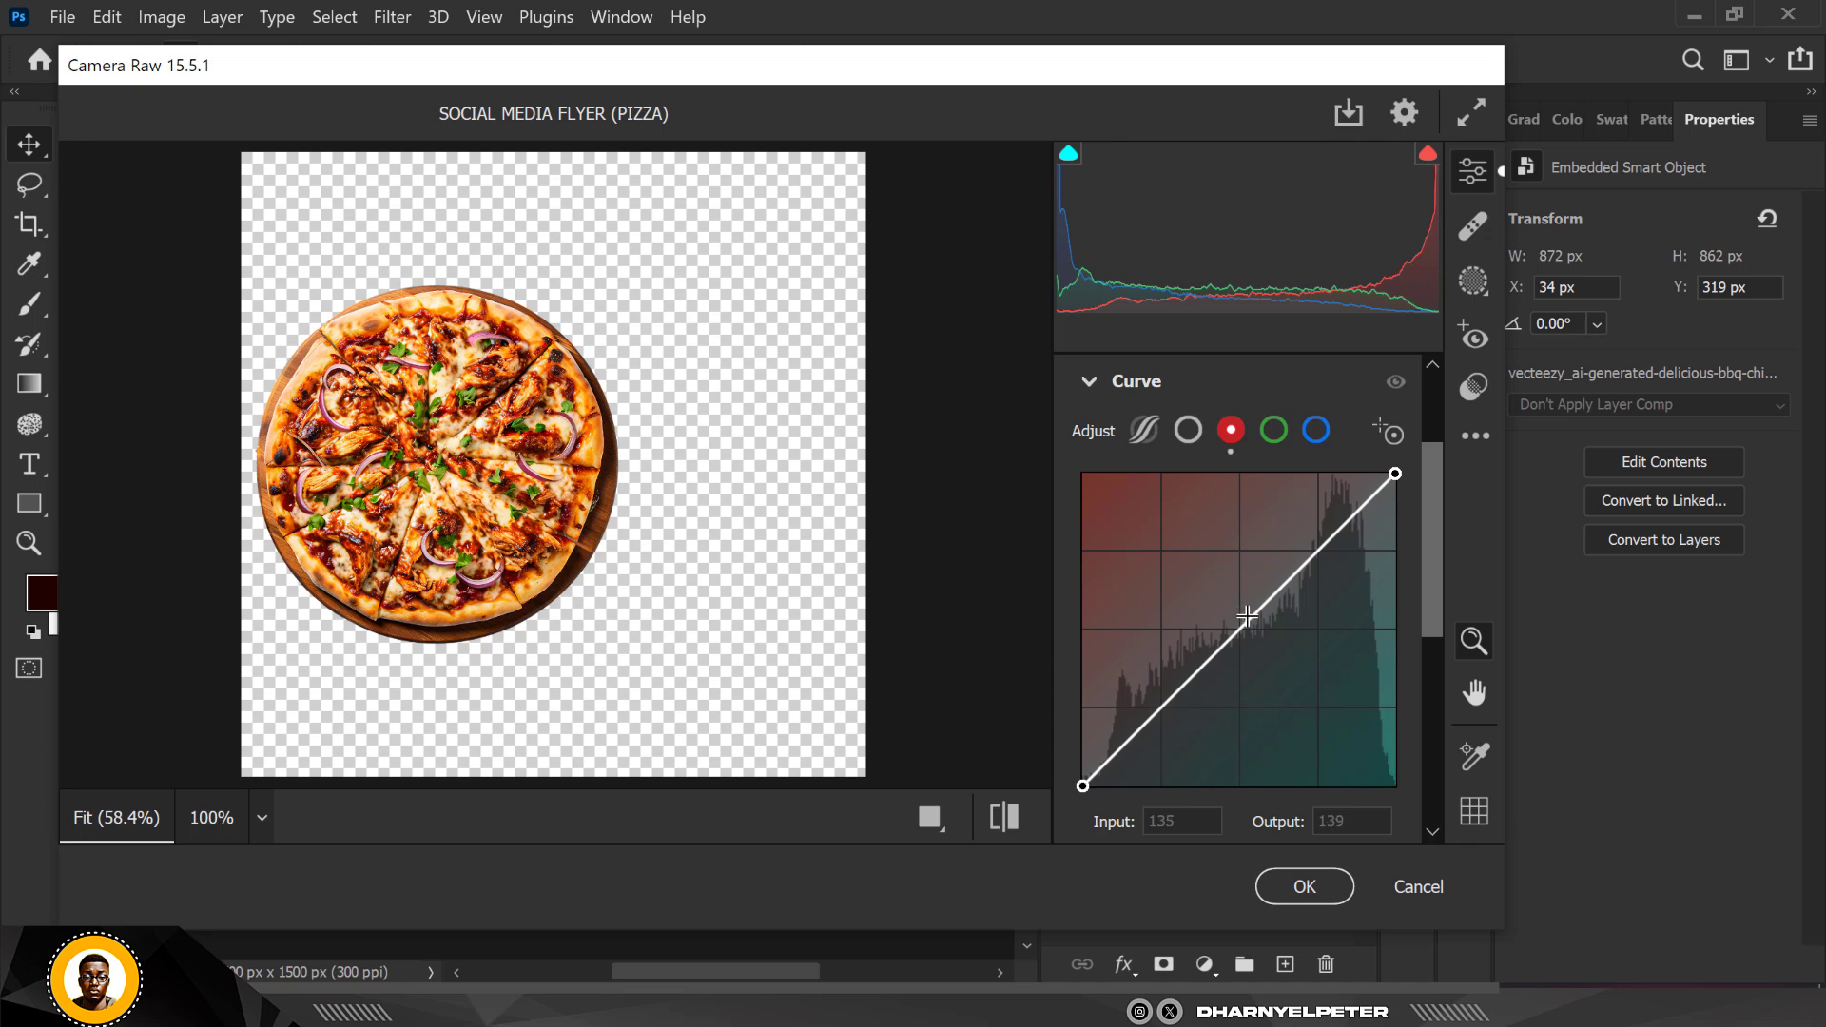
{"action": "left_click_drag", "start_coordinate": [1247, 617], "coordinate": [1244, 599]}
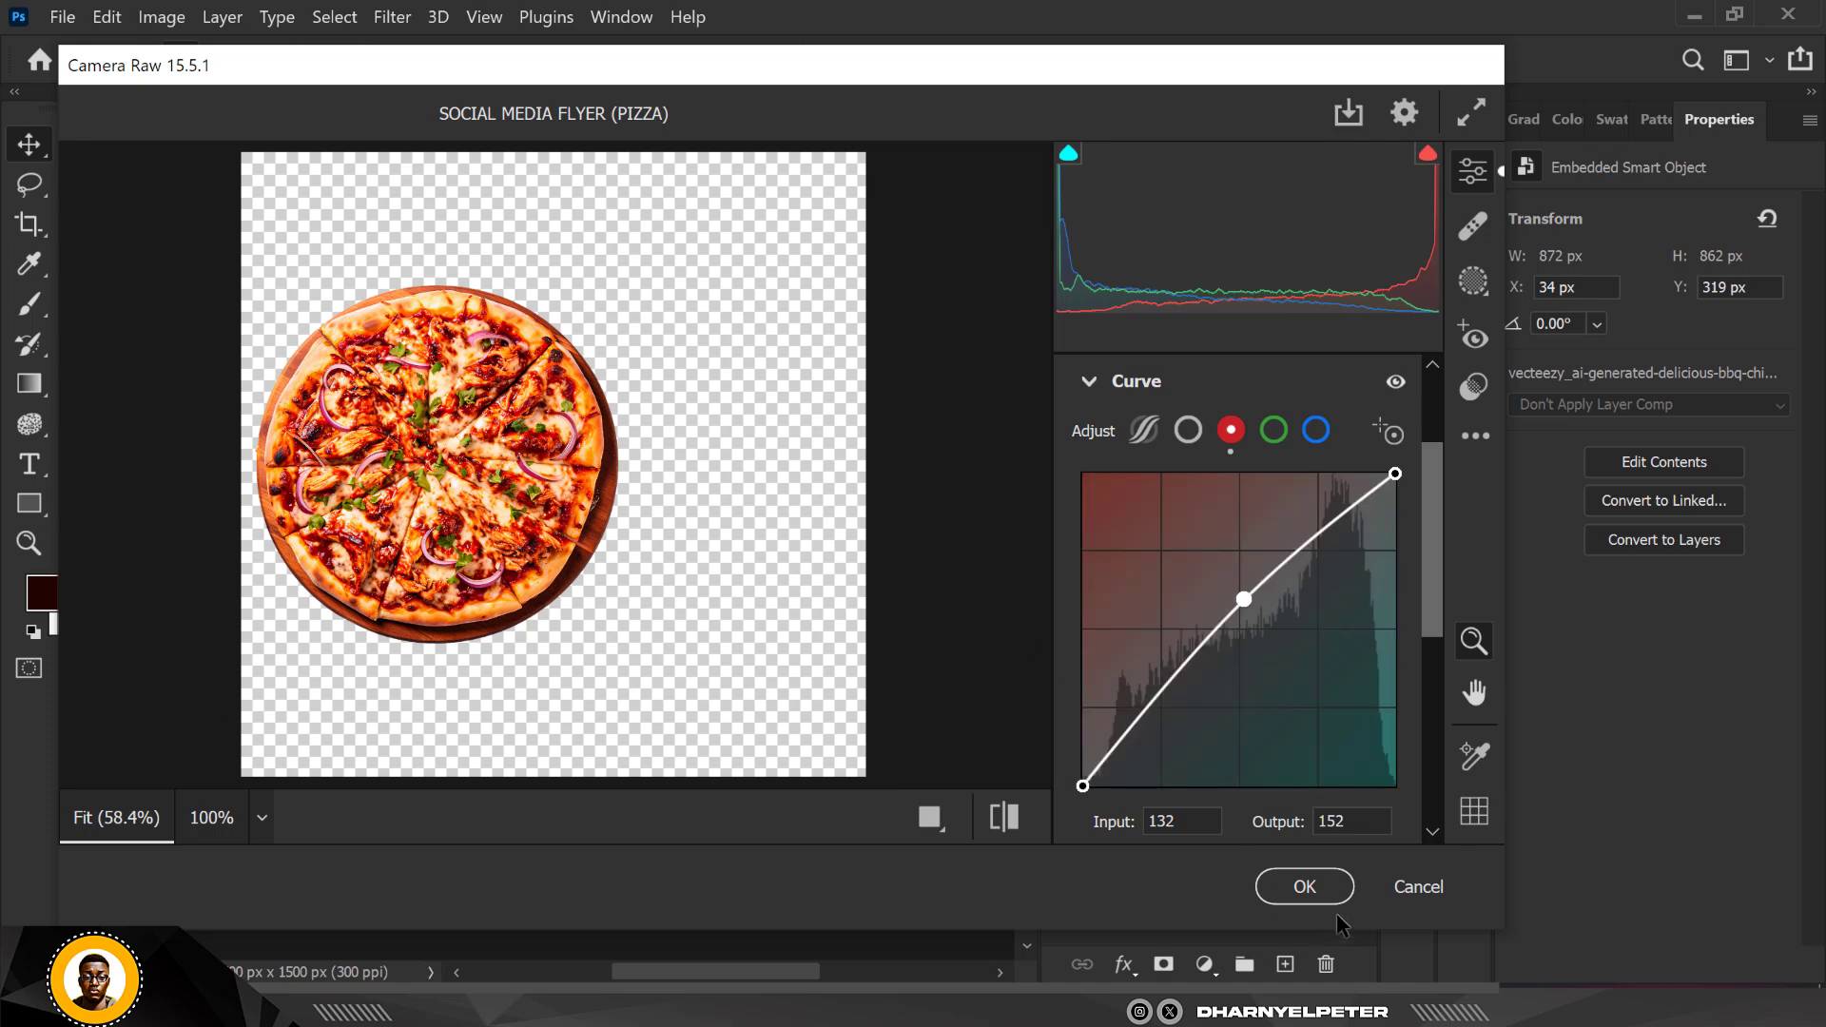
{"action": "left_click", "coordinate": [1261, 871]}
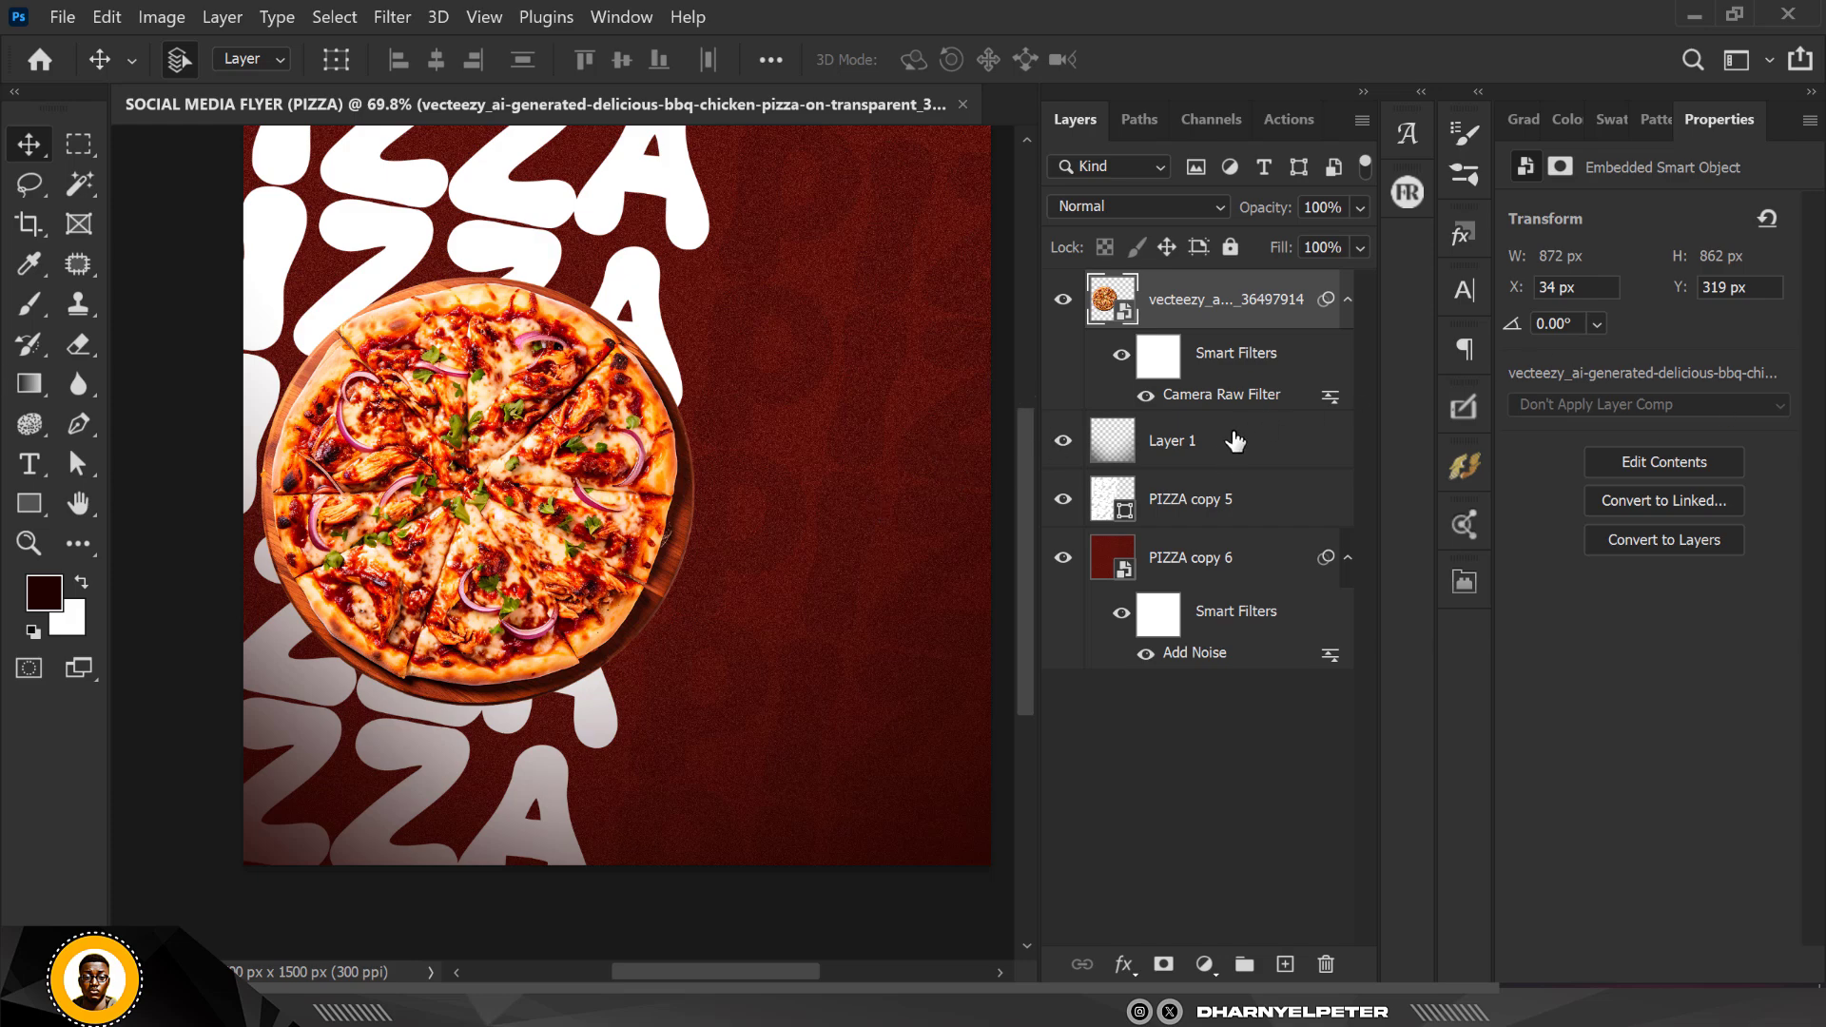
Add a new layer above Layer 1 and set the Pen tool to Shape mode with the dark fill #200401
{"action": "left_click", "coordinate": [1235, 441]}
{"action": "left_click", "coordinate": [1284, 965]}
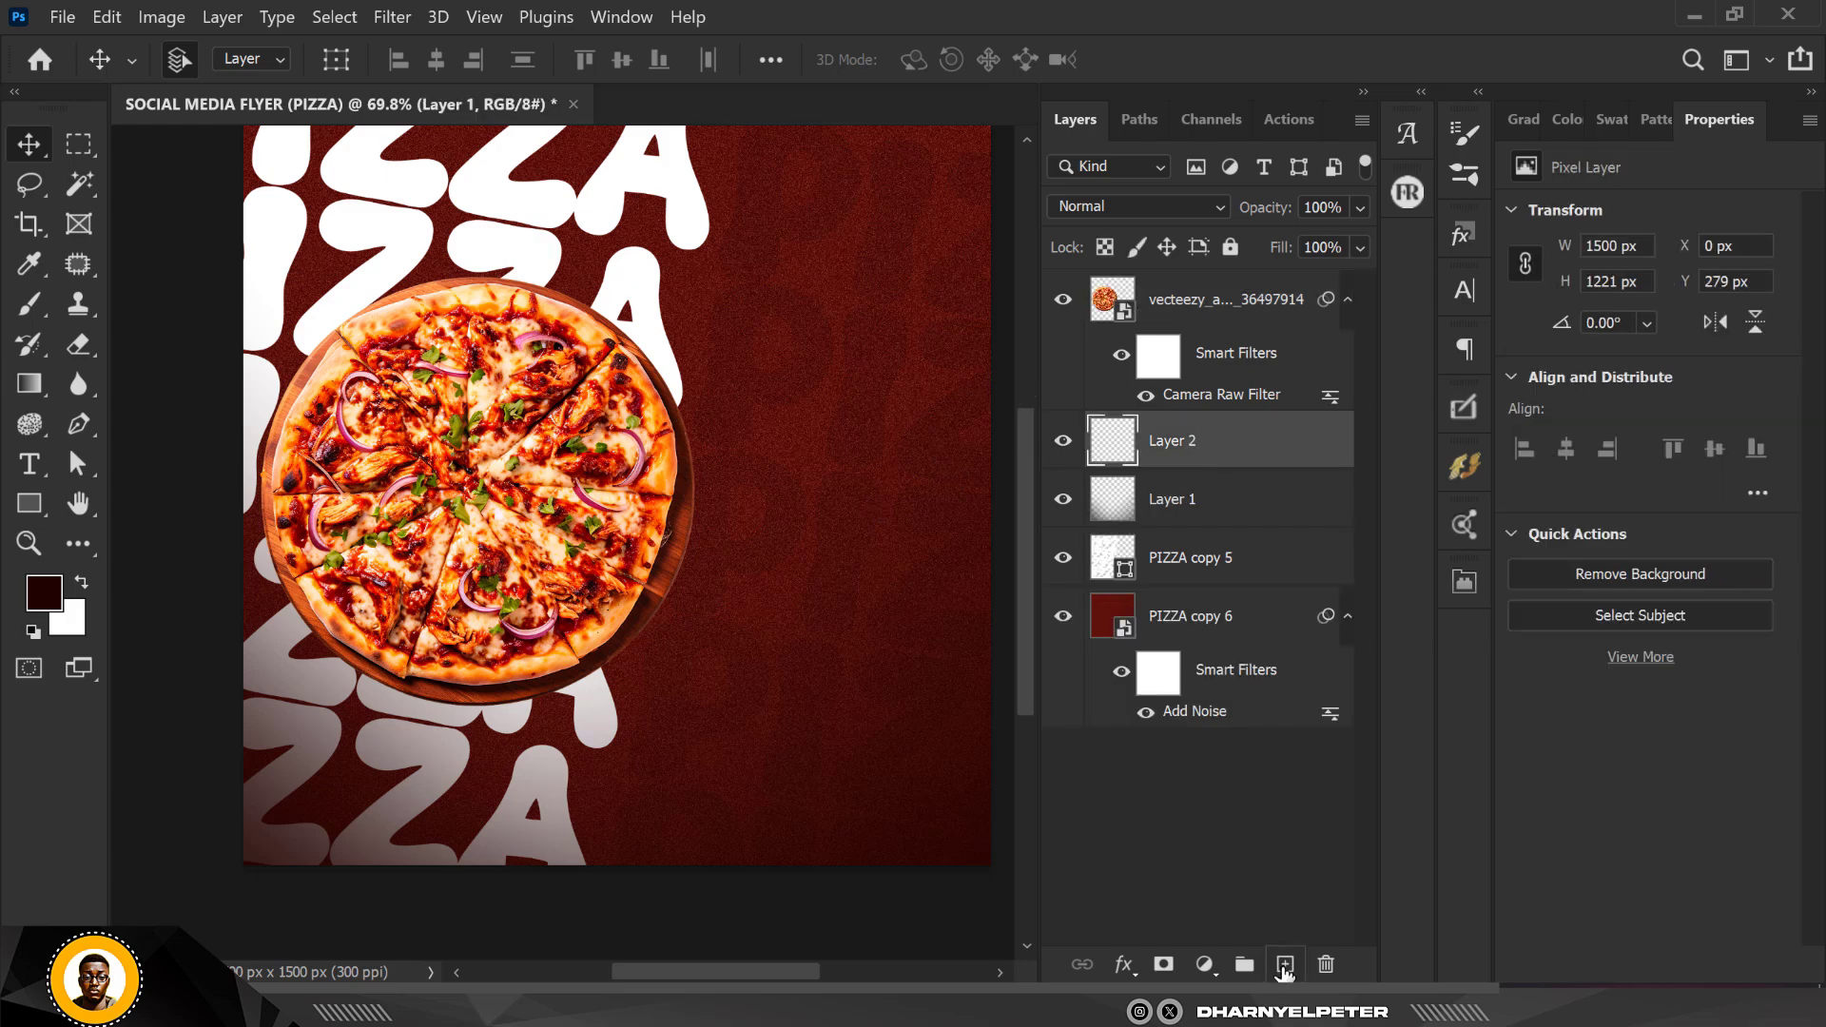
{"action": "left_click", "coordinate": [78, 423]}
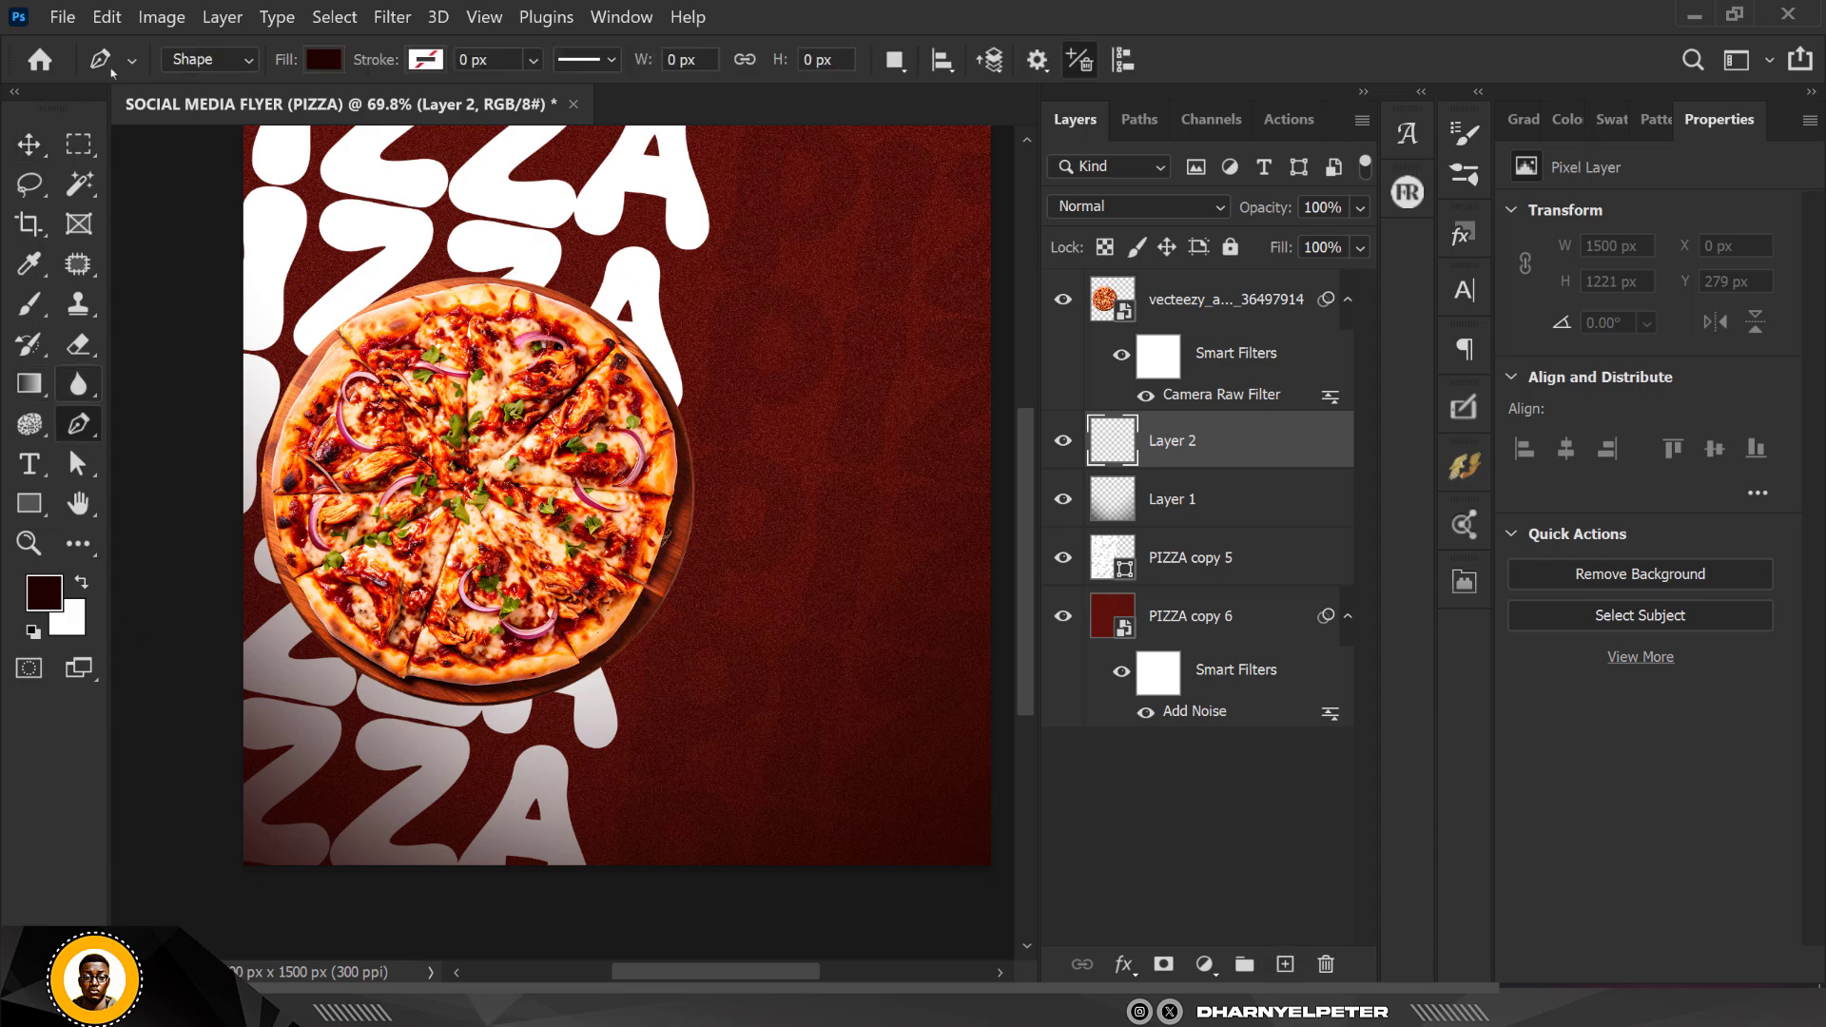
{"action": "left_click", "coordinate": [323, 60]}
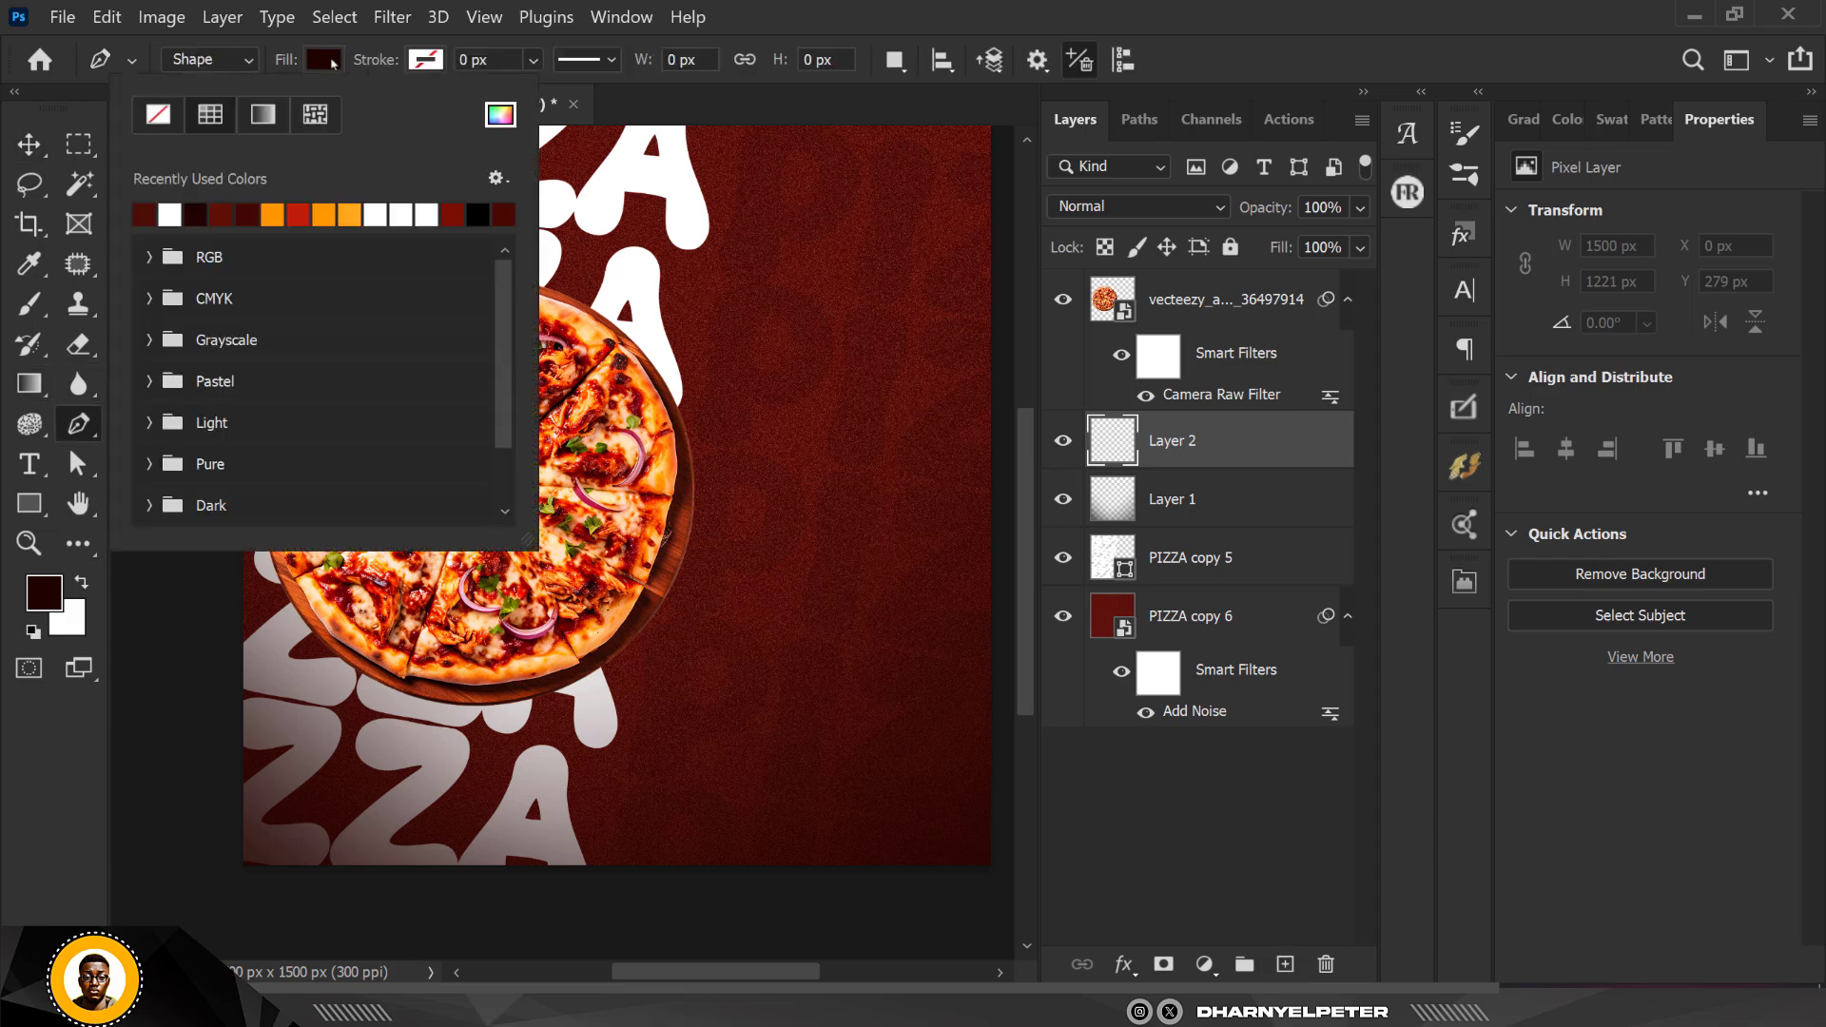
{"action": "left_click", "coordinate": [207, 214]}
{"action": "left_click", "coordinate": [499, 116]}
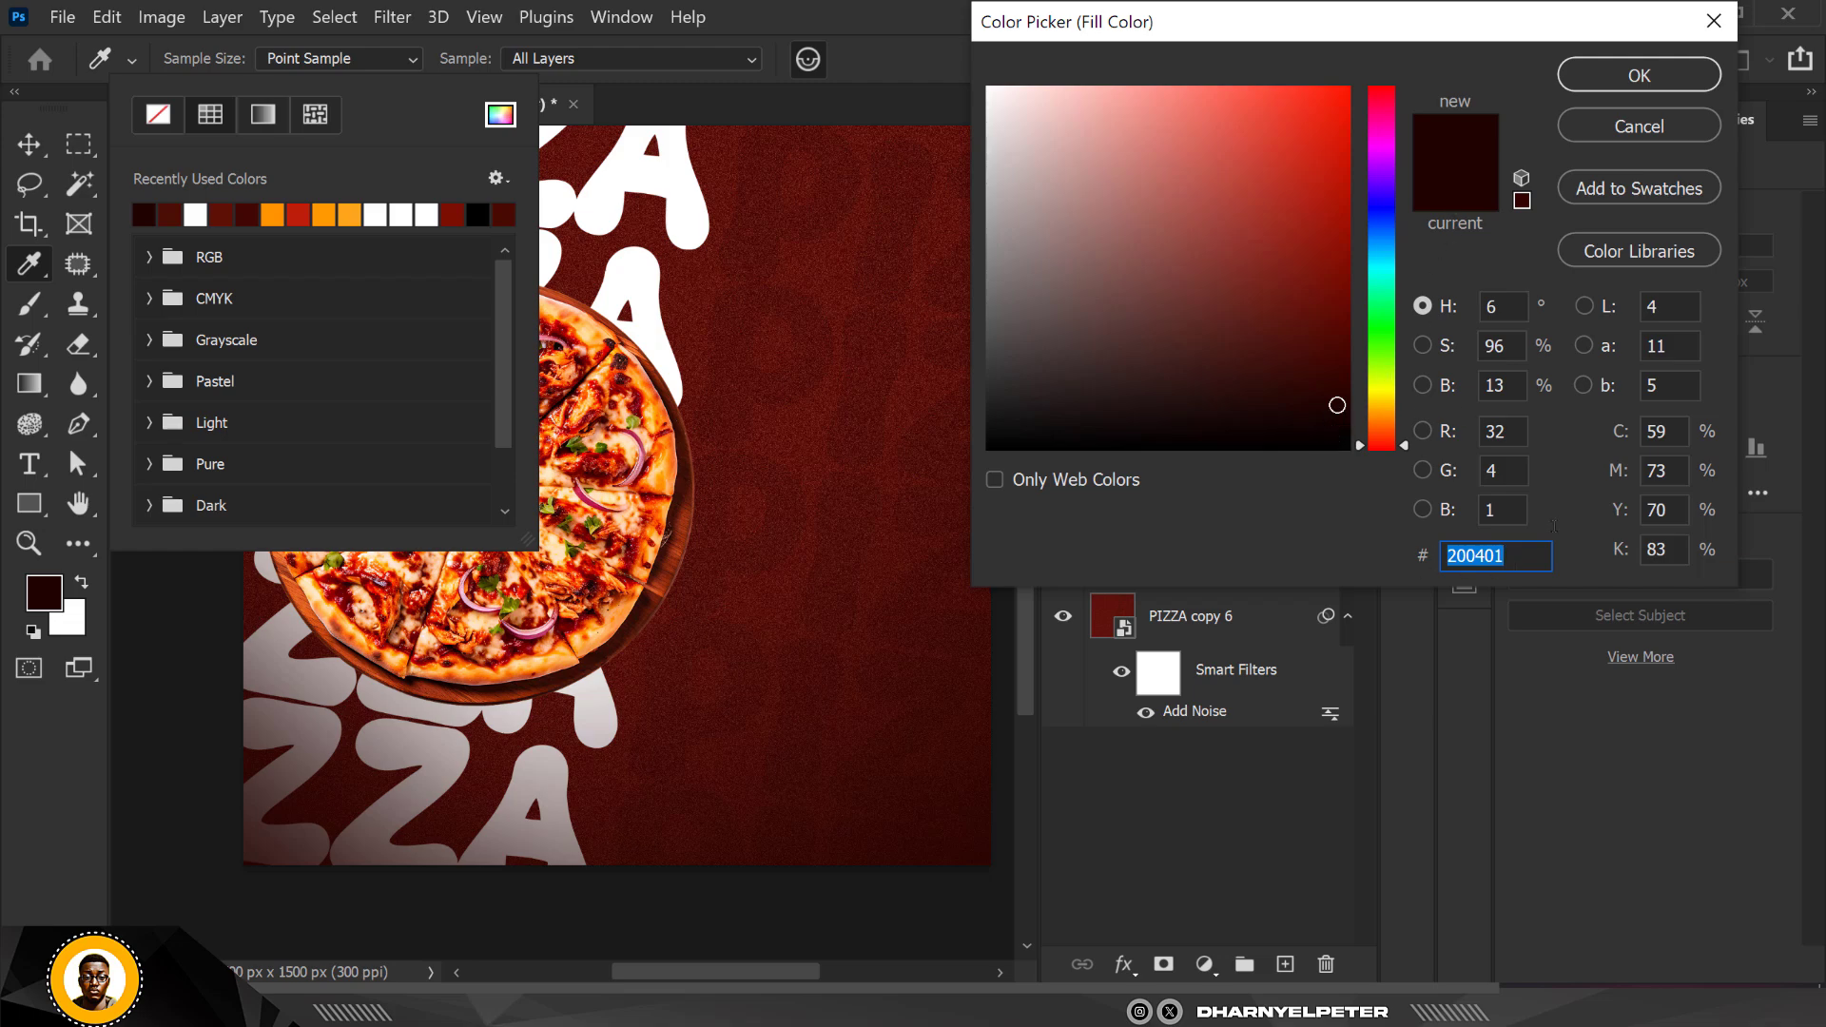
{"action": "left_click", "coordinate": [1624, 78]}
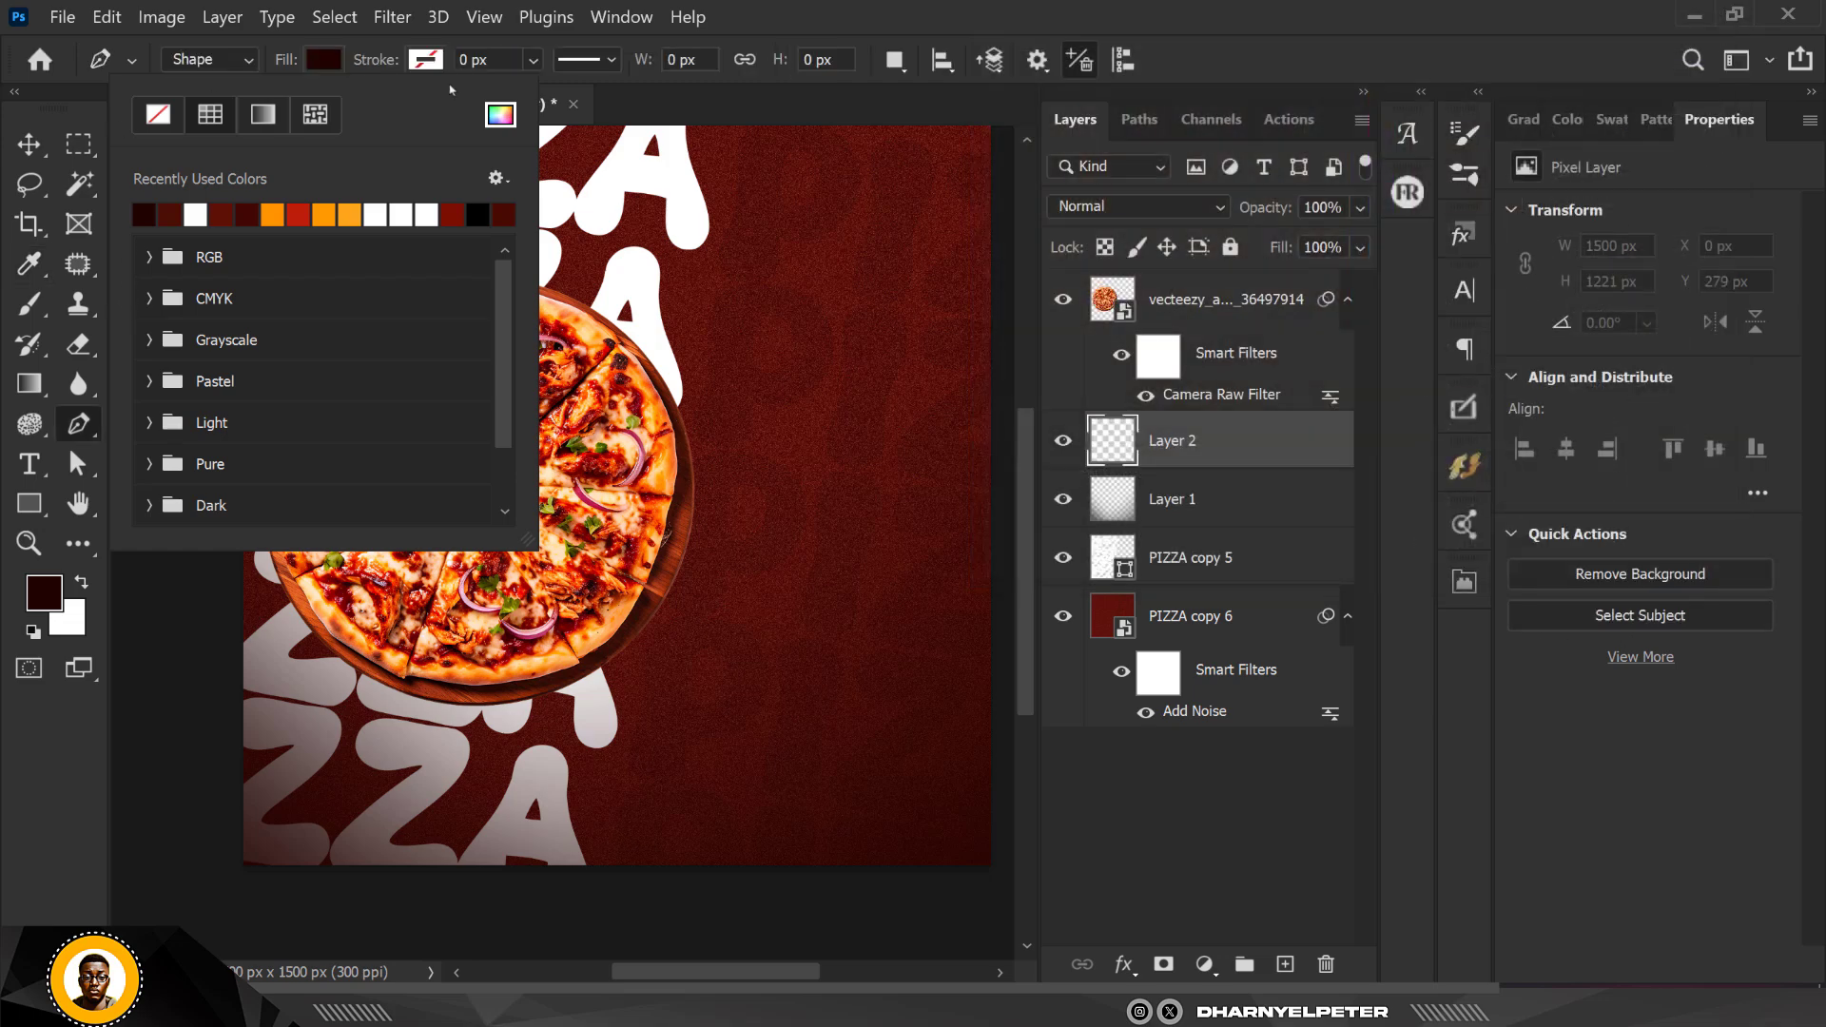
{"action": "left_click", "coordinate": [1250, 457]}
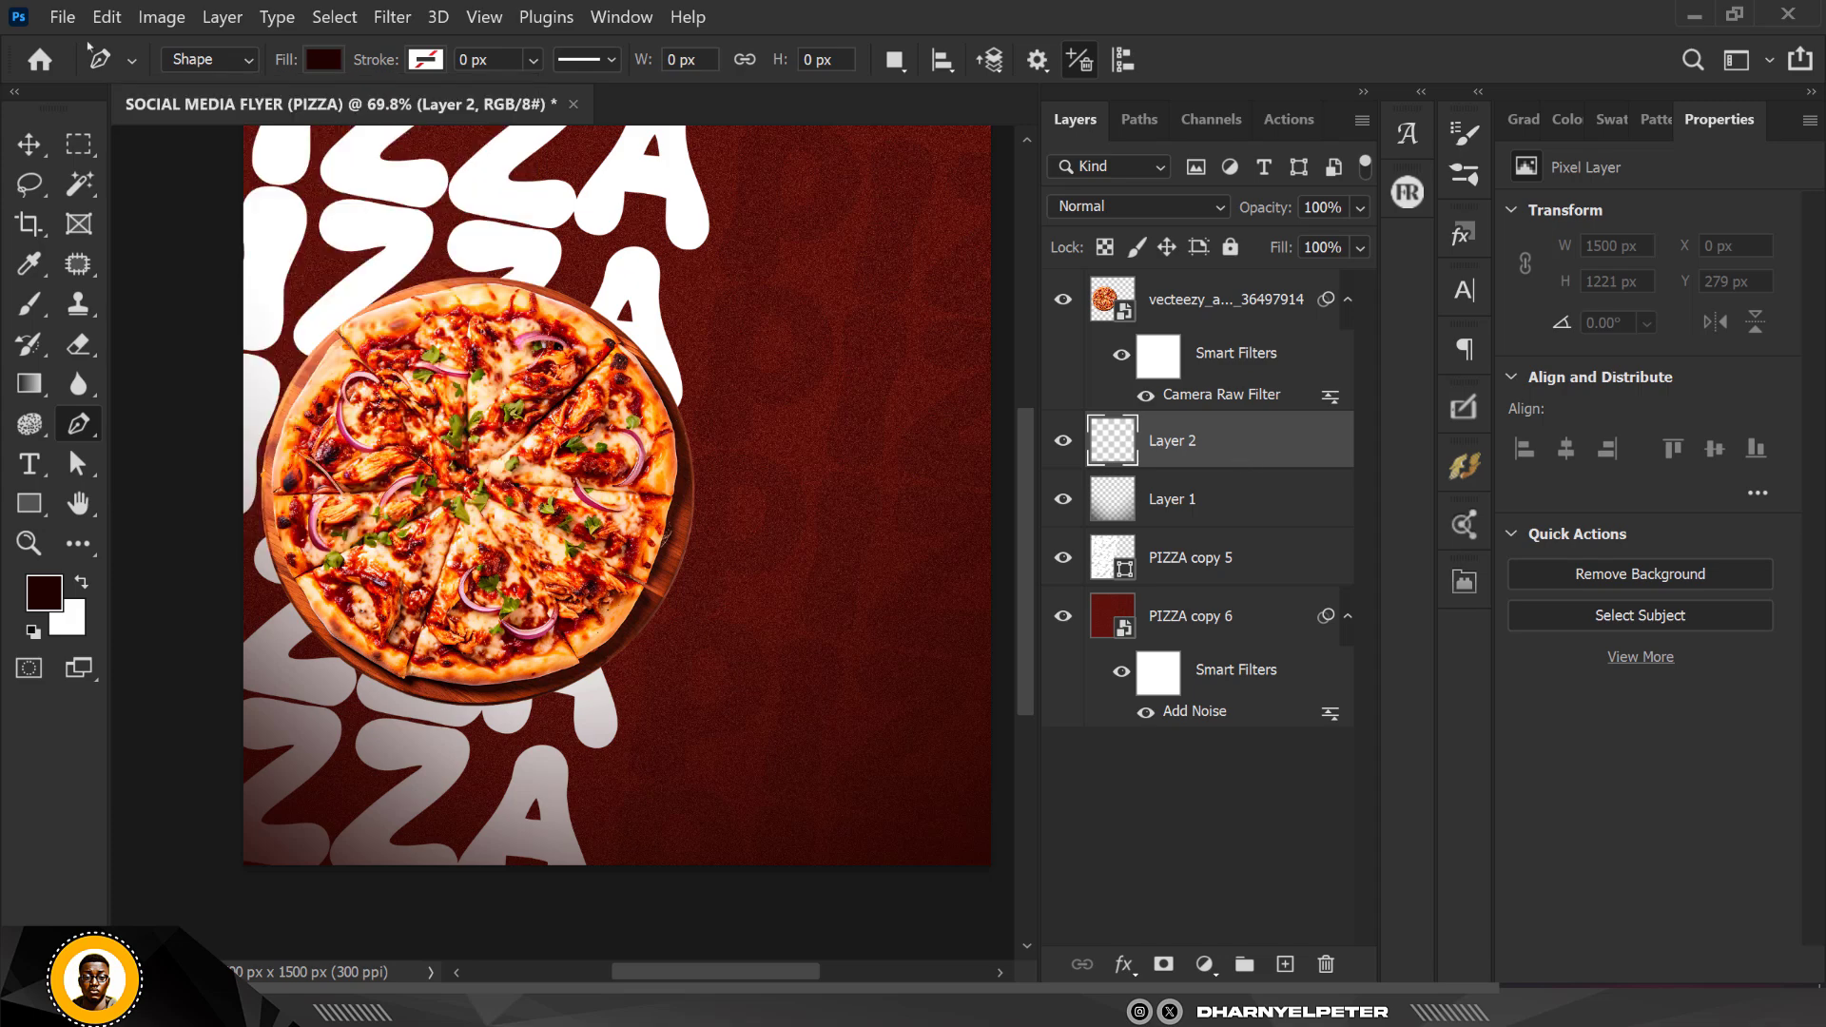
{"action": "left_click", "coordinate": [209, 59]}
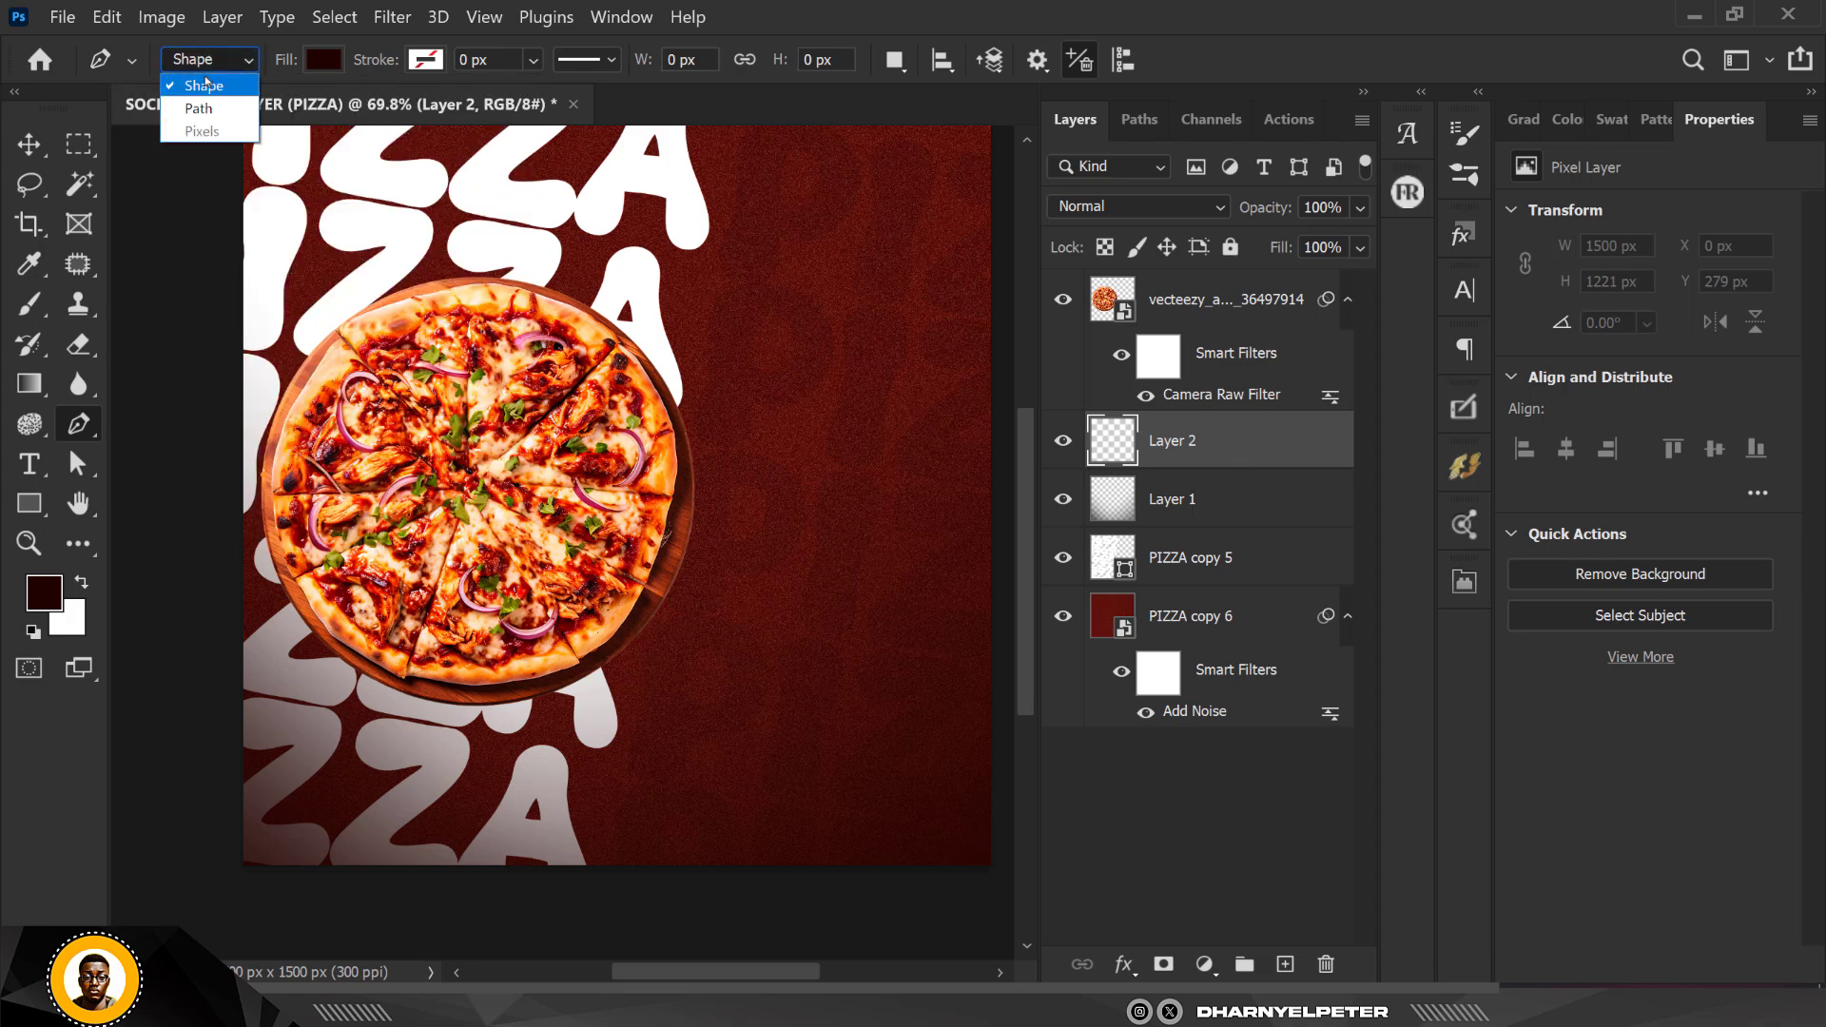
{"action": "left_click", "coordinate": [203, 86]}
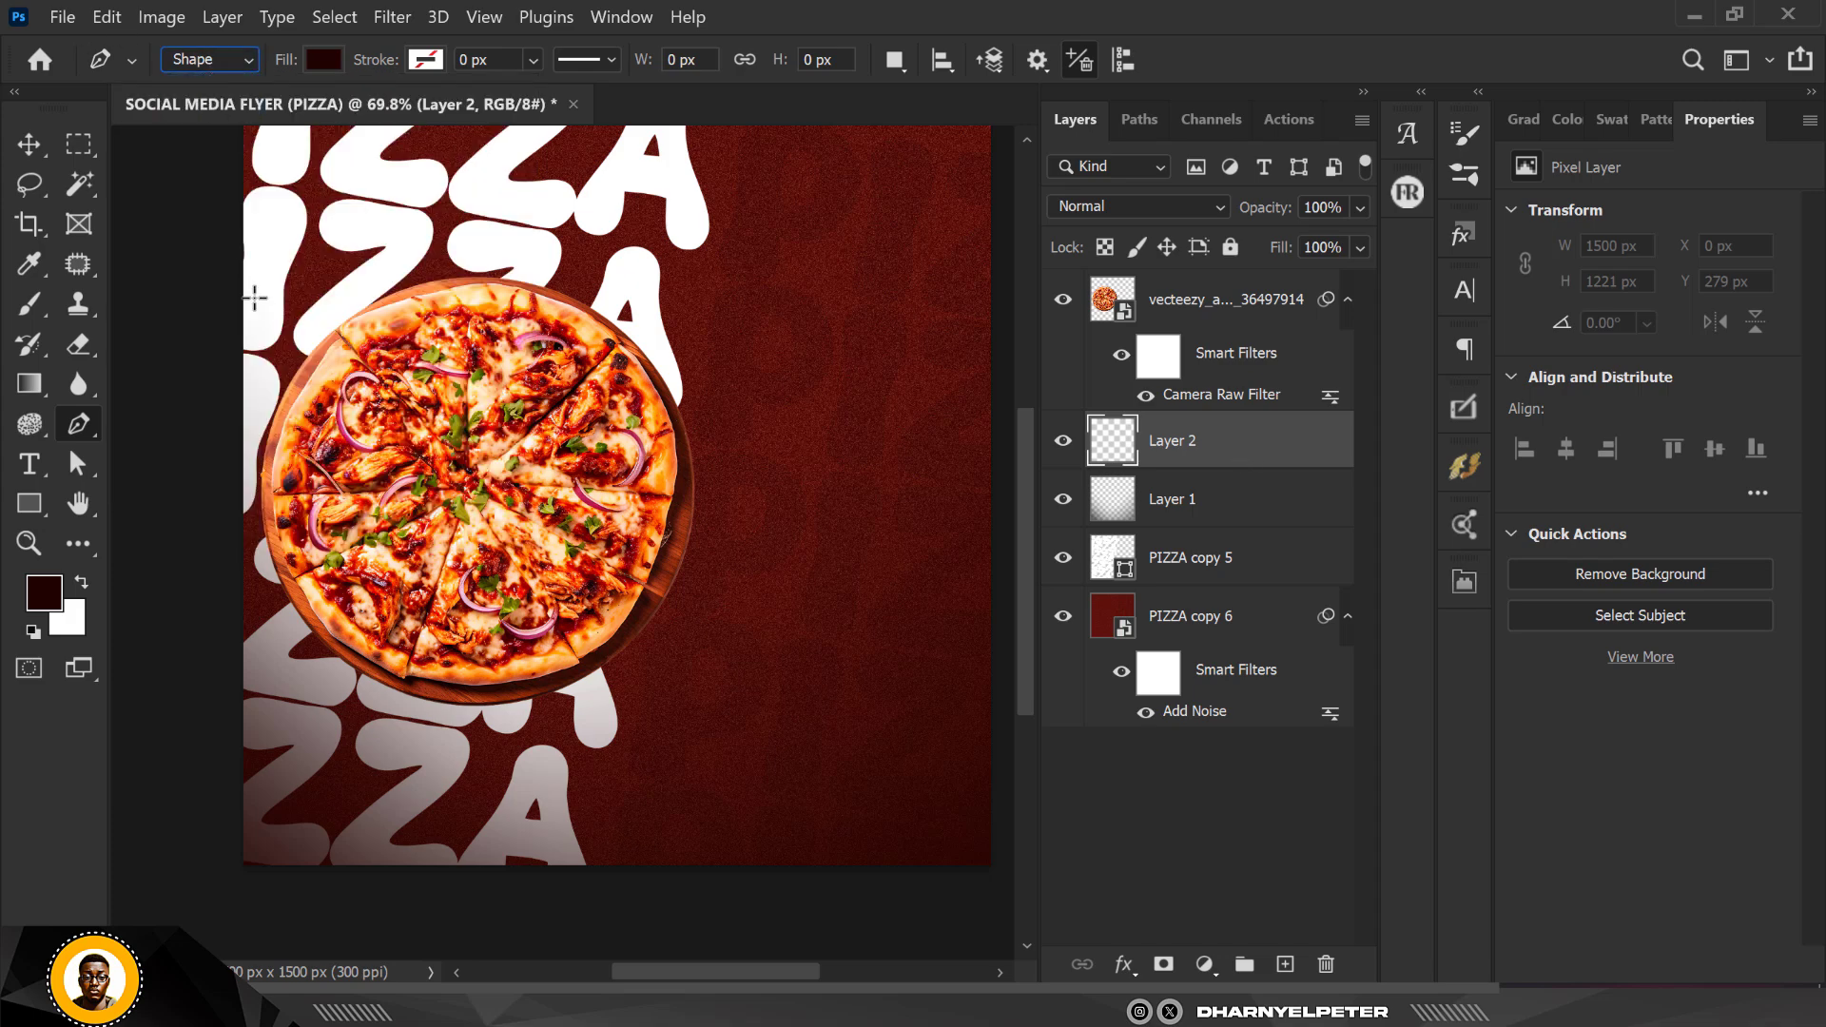
Start a pen shape with one anchor on the pizza's left crust and one outside the canvas's lower-left edge
{"action": "left_click", "coordinate": [282, 499]}
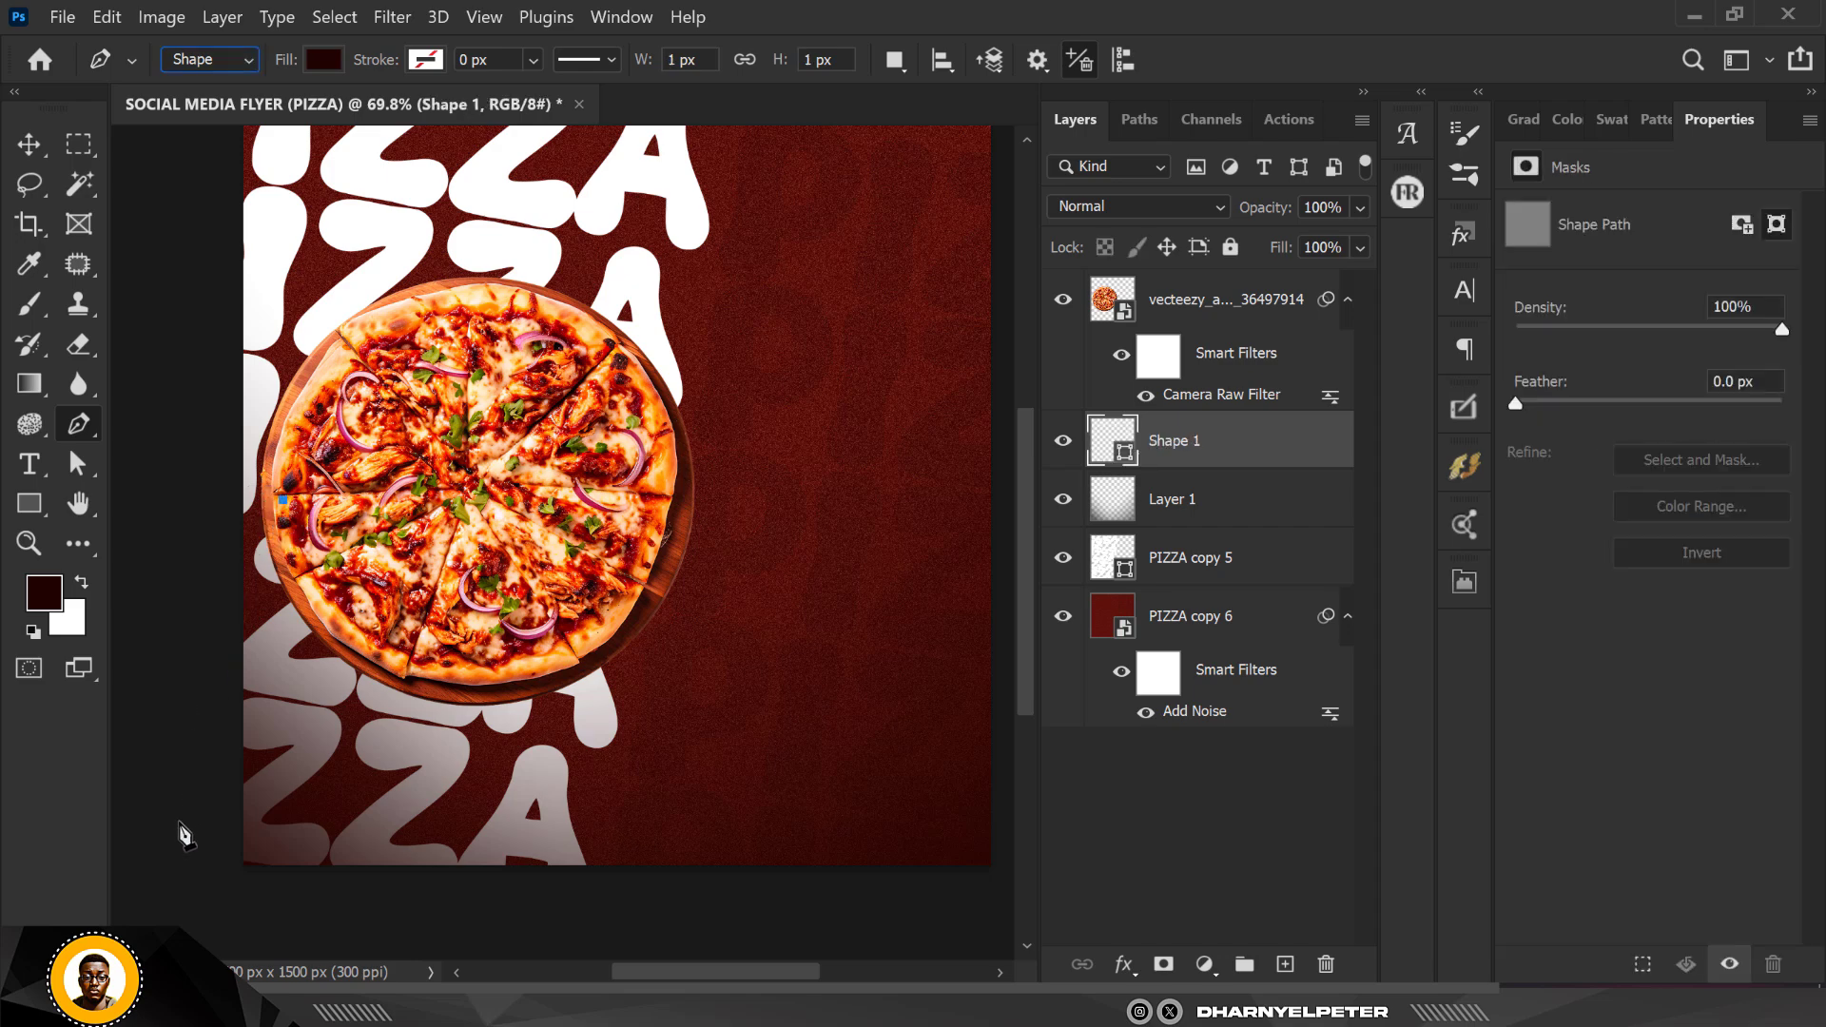
{"action": "left_click", "coordinate": [121, 835]}
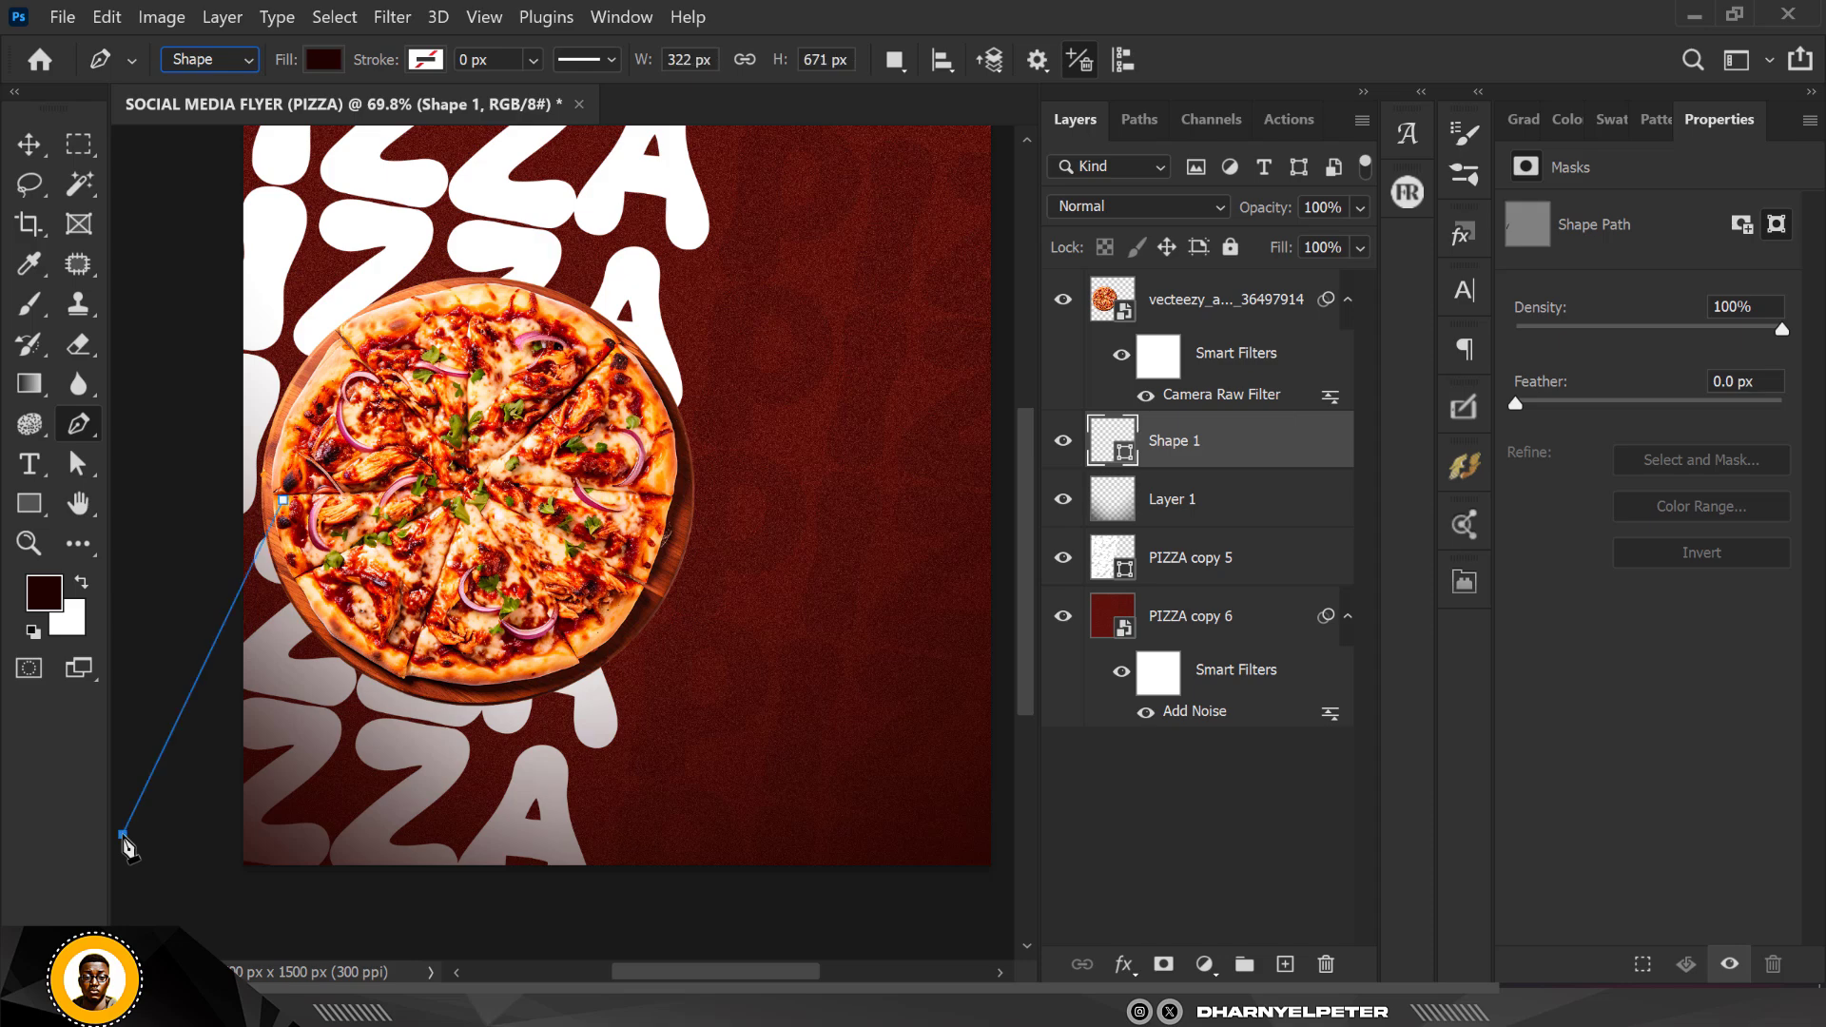
{"action": "left_click", "coordinate": [629, 939]}
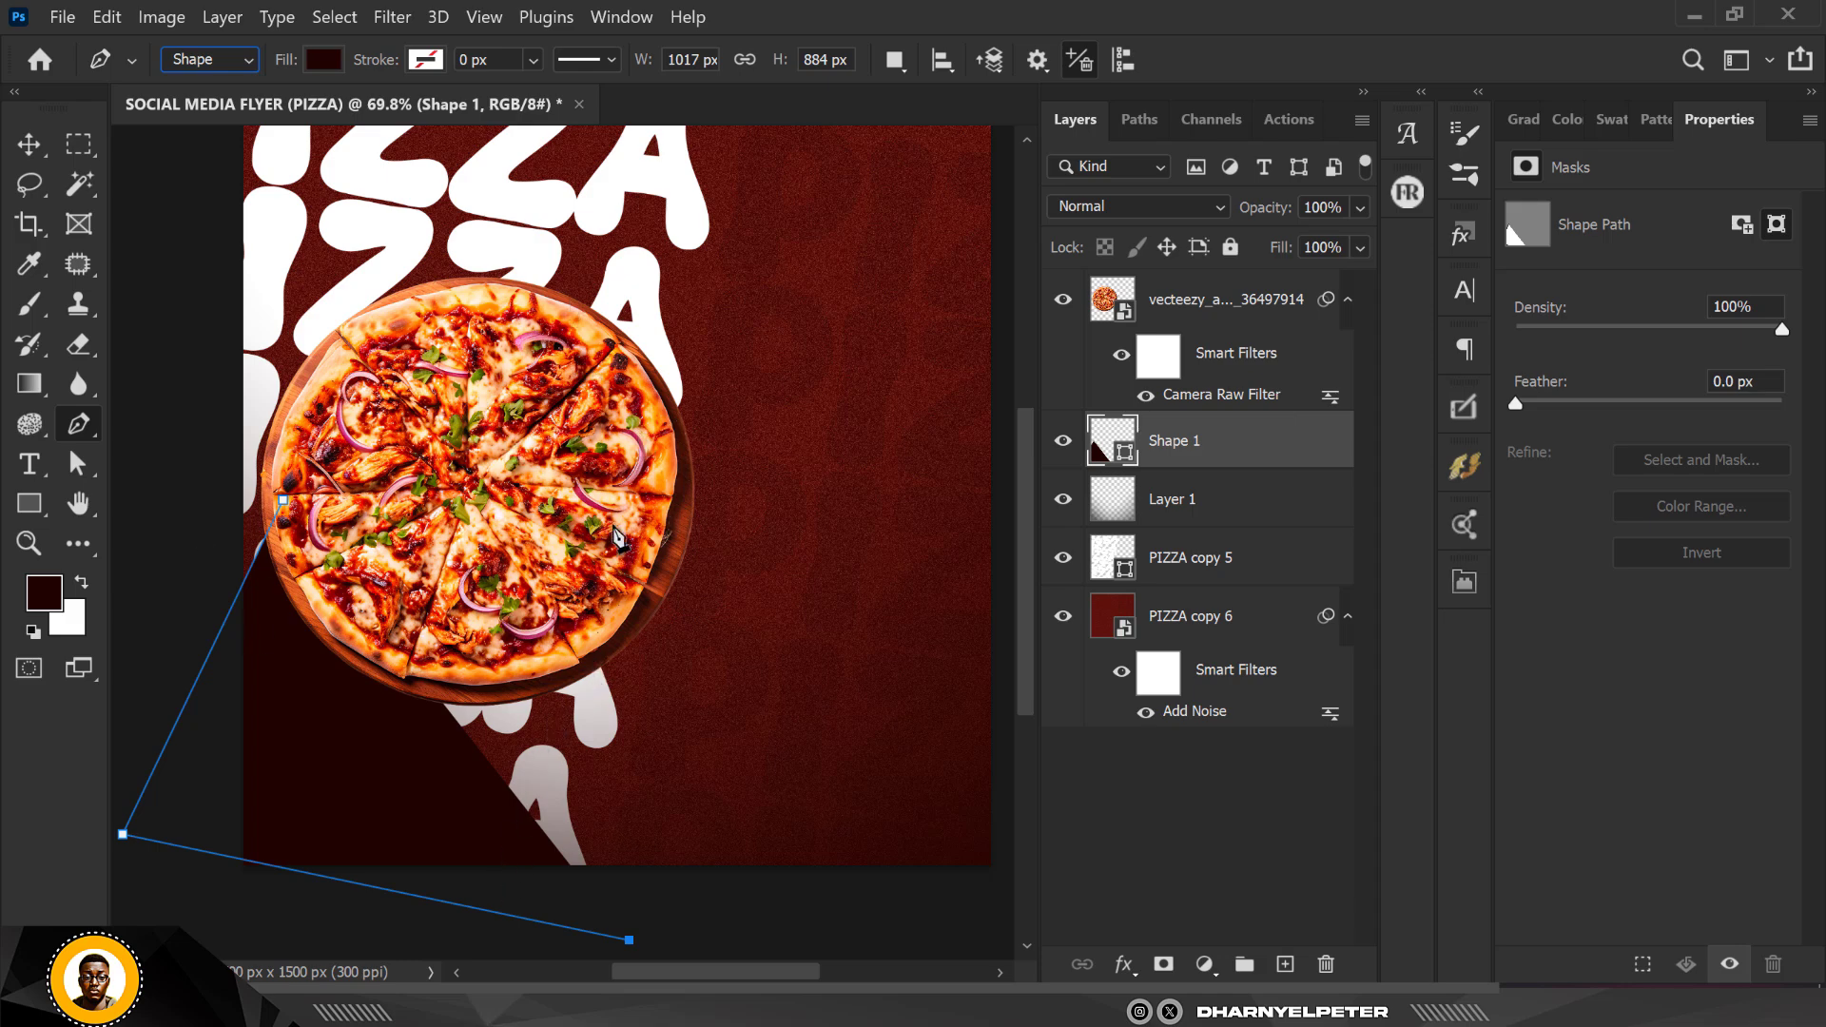
{"action": "left_click", "coordinate": [613, 480]}
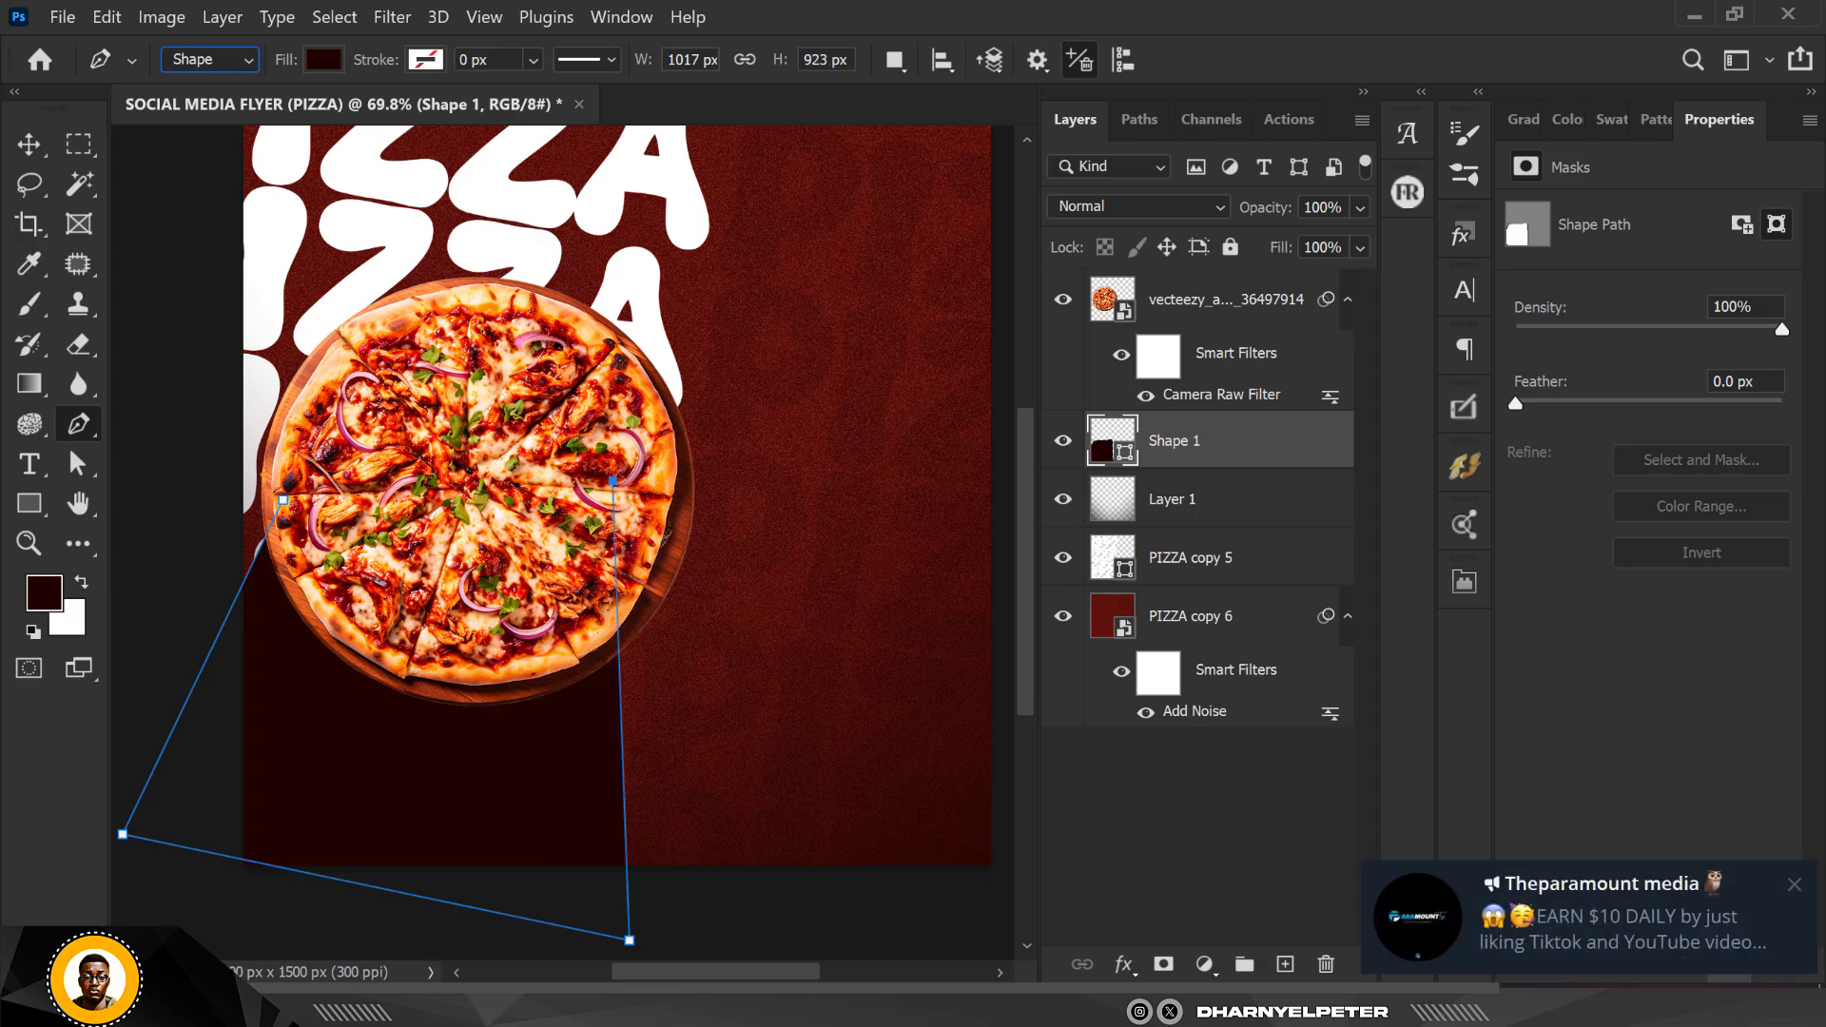
{"action": "left_click", "coordinate": [1806, 889]}
{"action": "key", "text": "ctrl+z"}
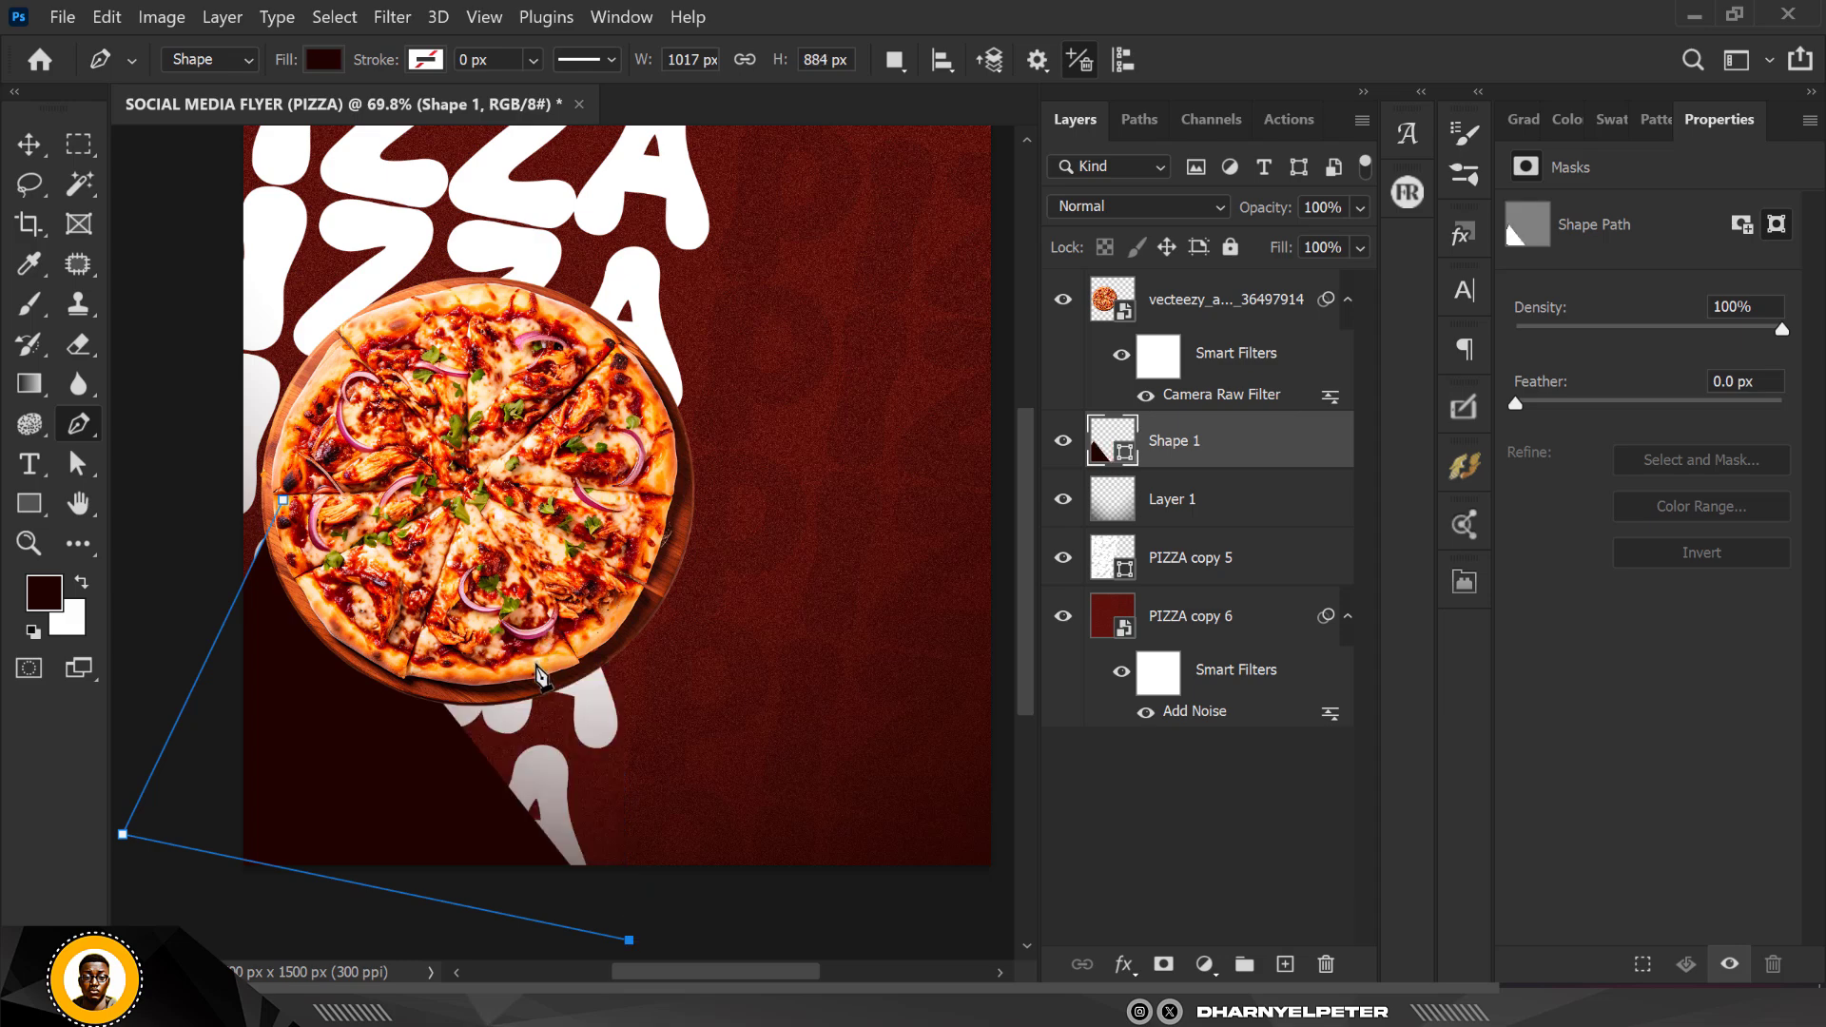
{"action": "key", "text": "ctrl+z"}
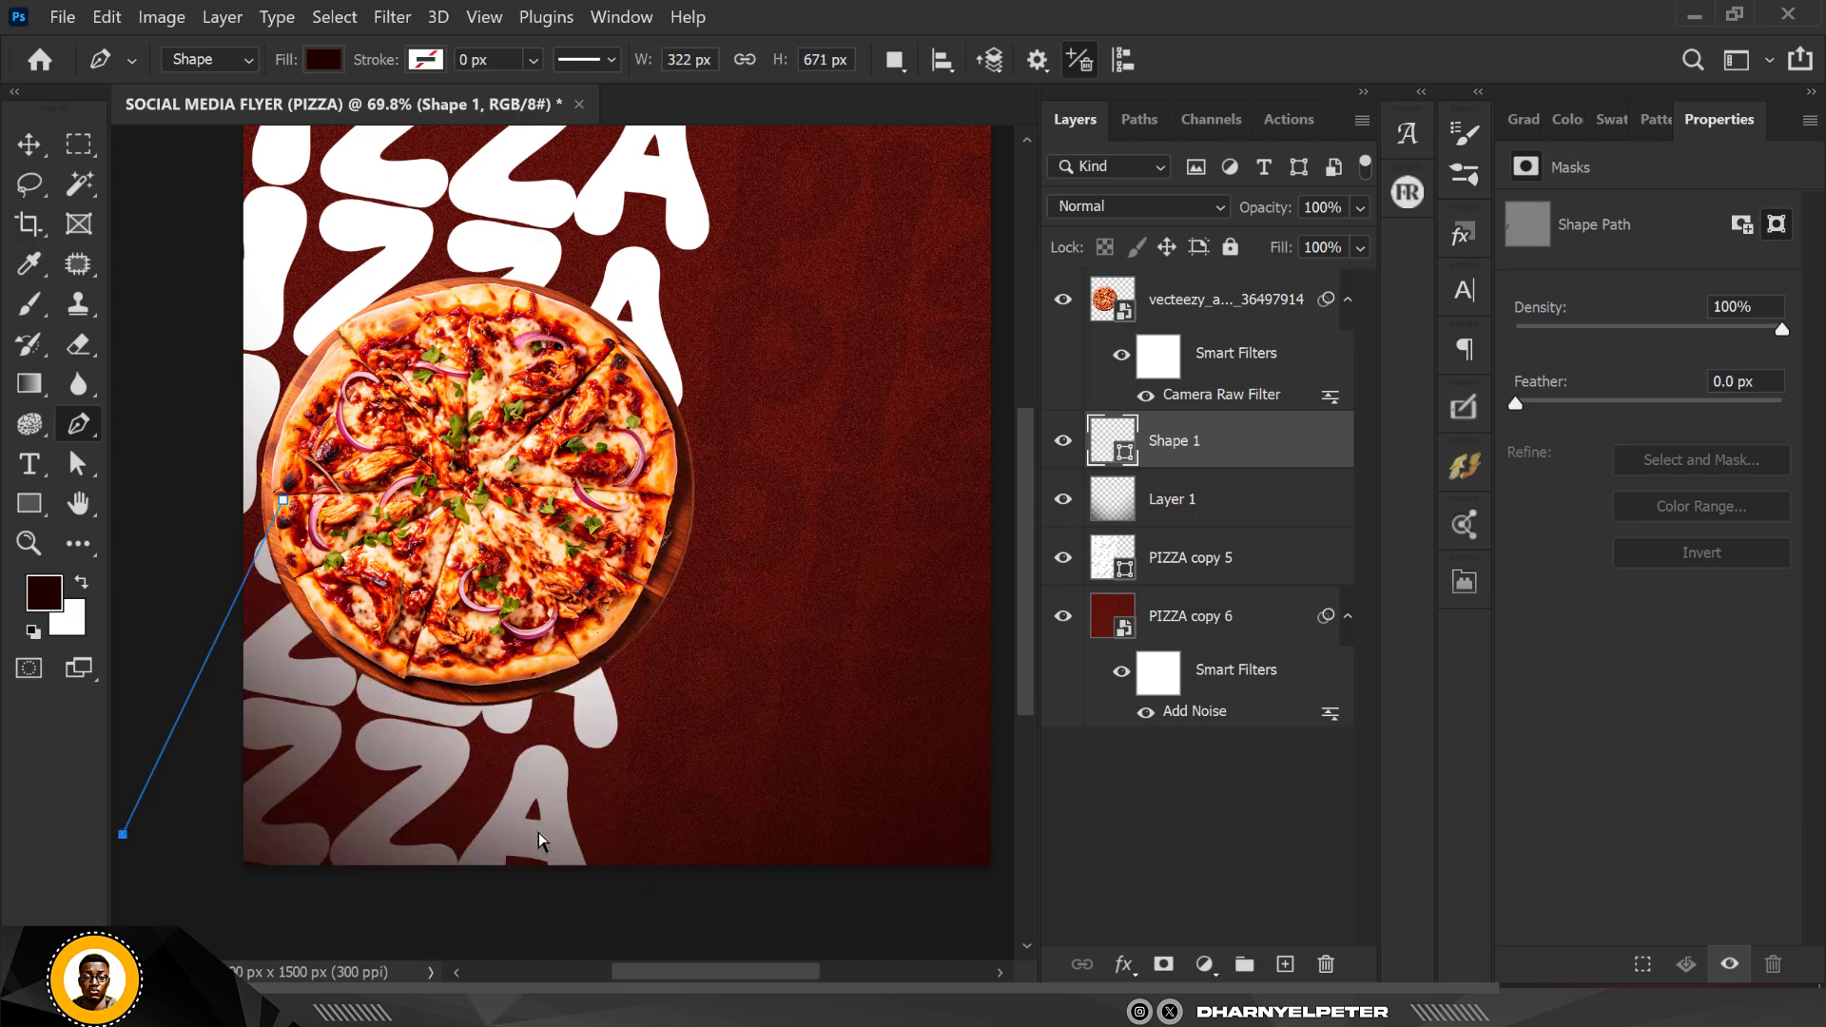
Complete the closed four-sided shadow shape, about 1076 x 866 px, running below the canvas and back up to the pizza's right crust
{"action": "left_click", "coordinate": [501, 931]}
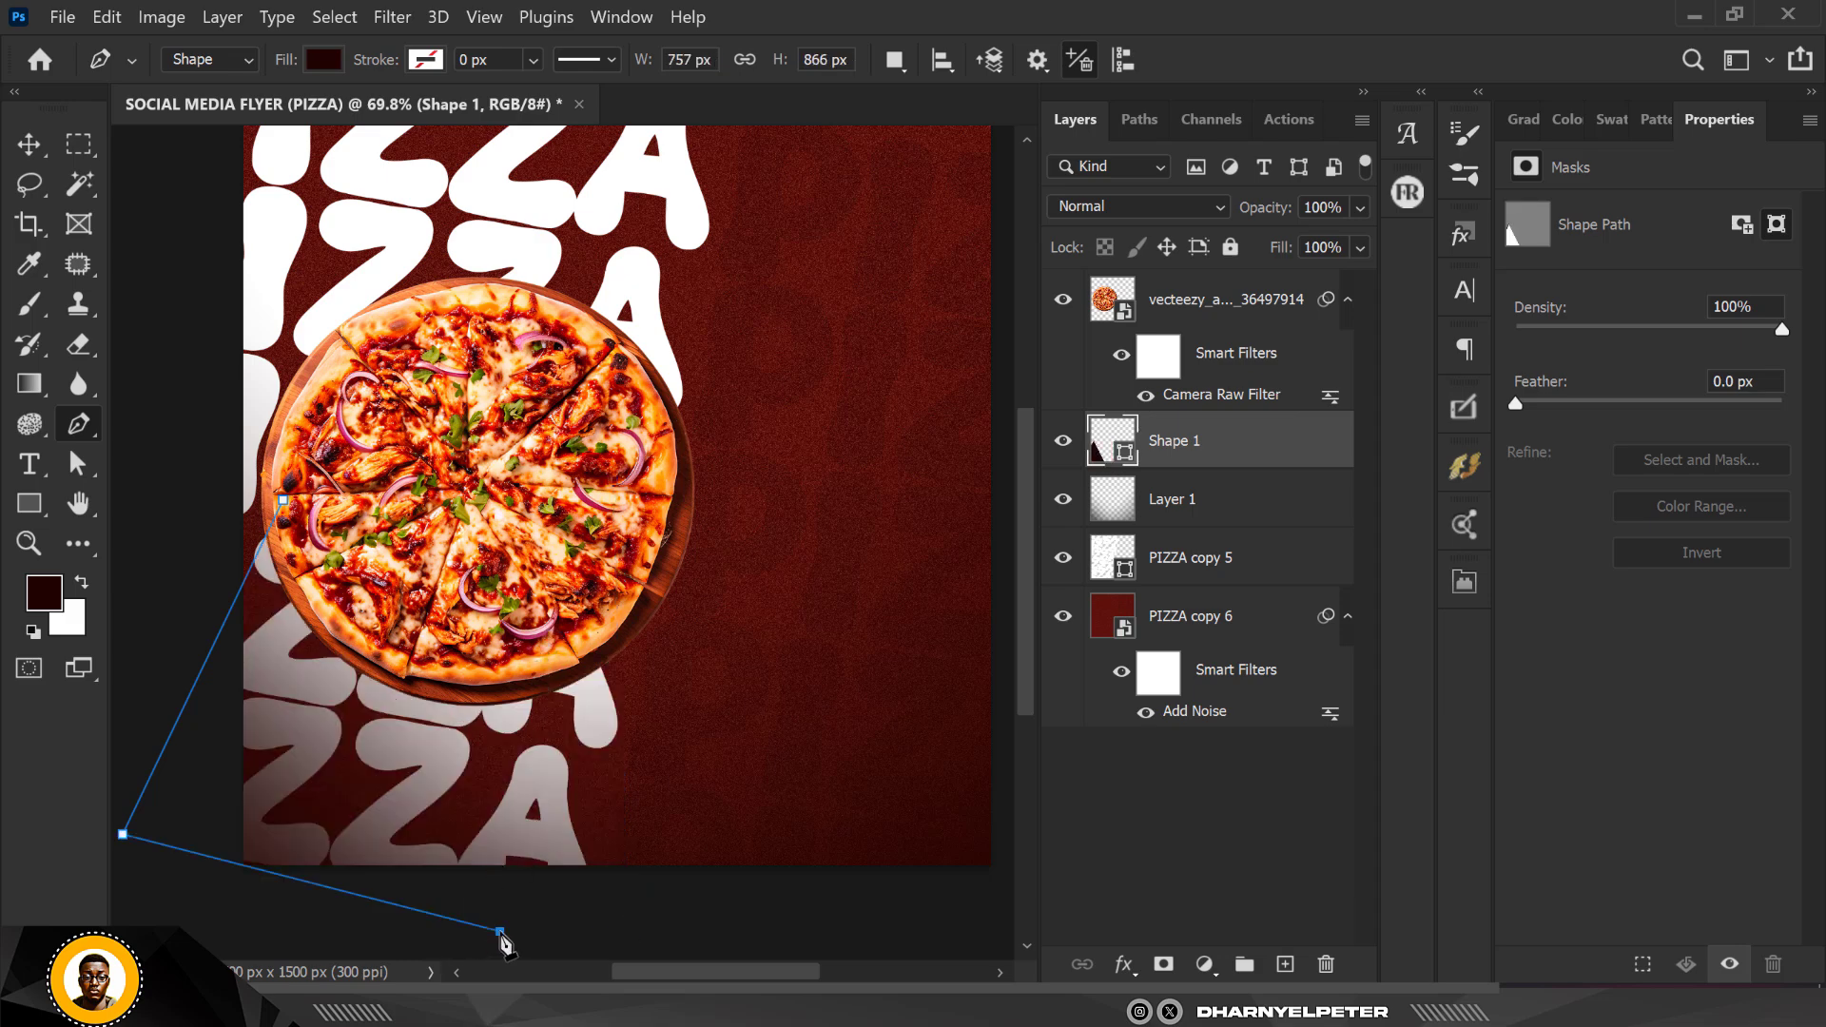
{"action": "left_click", "coordinate": [660, 550]}
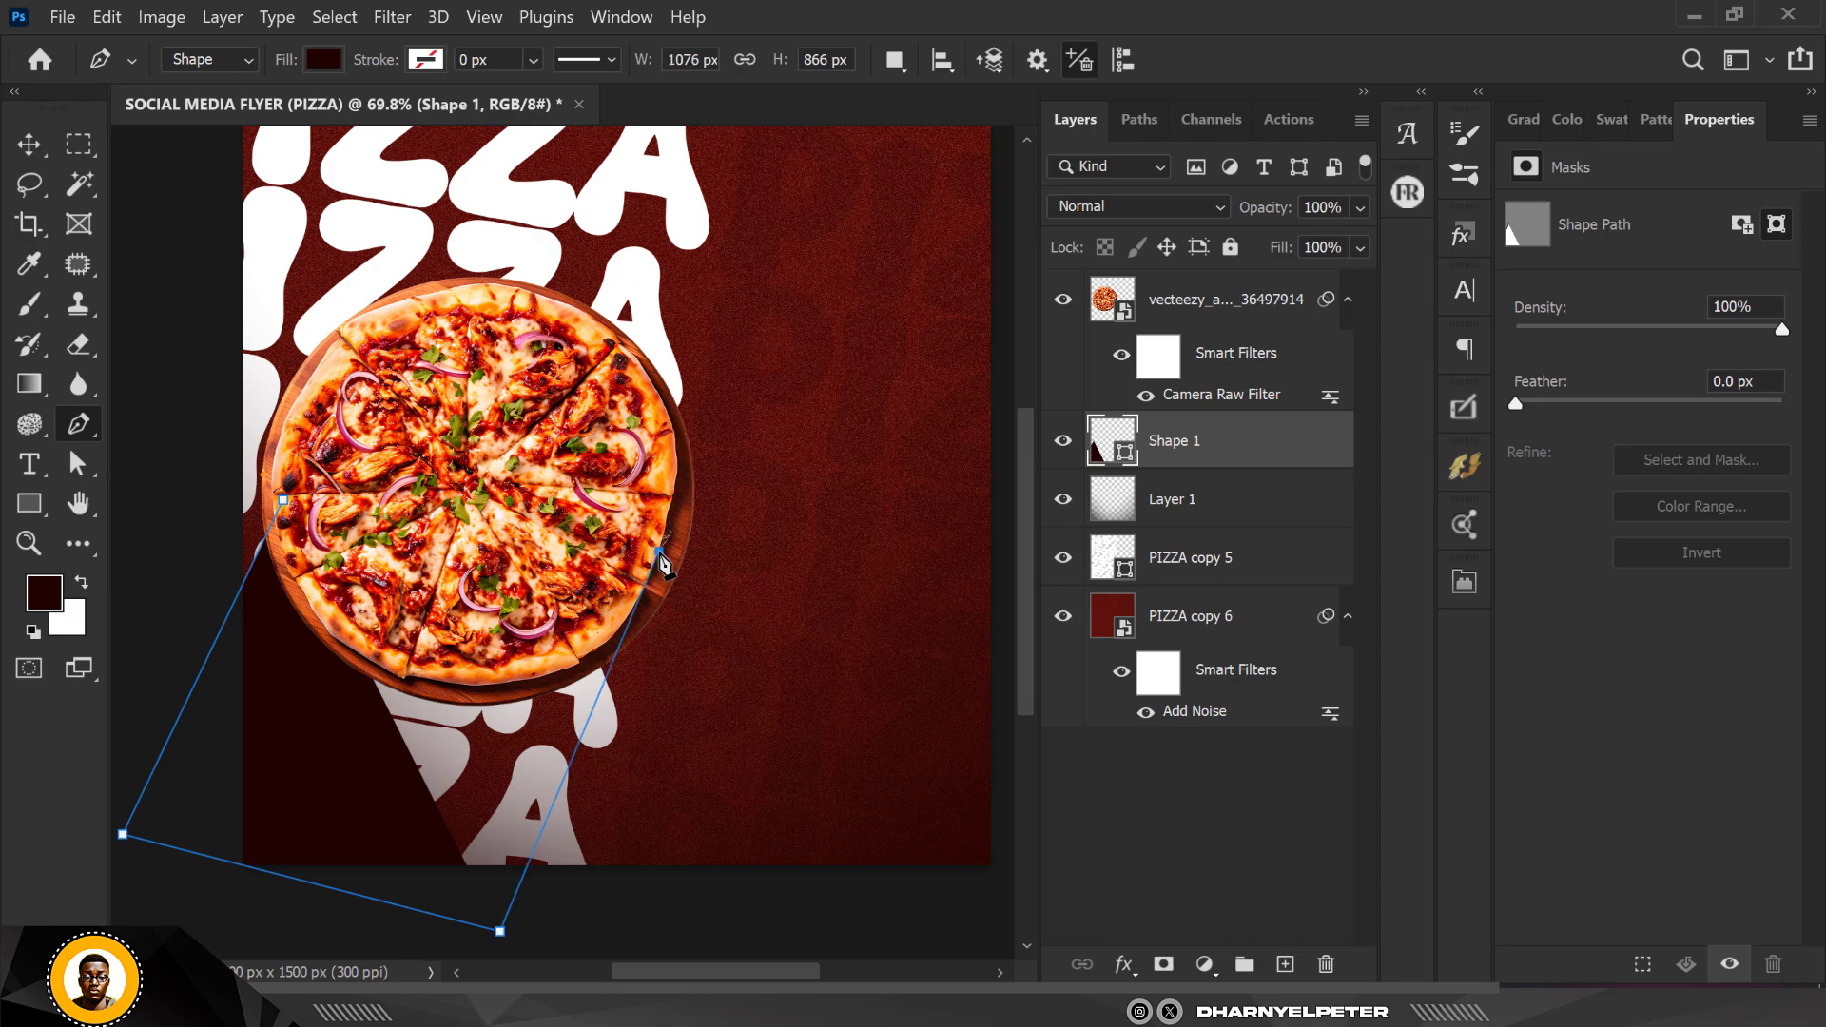
{"action": "left_click", "coordinate": [284, 500]}
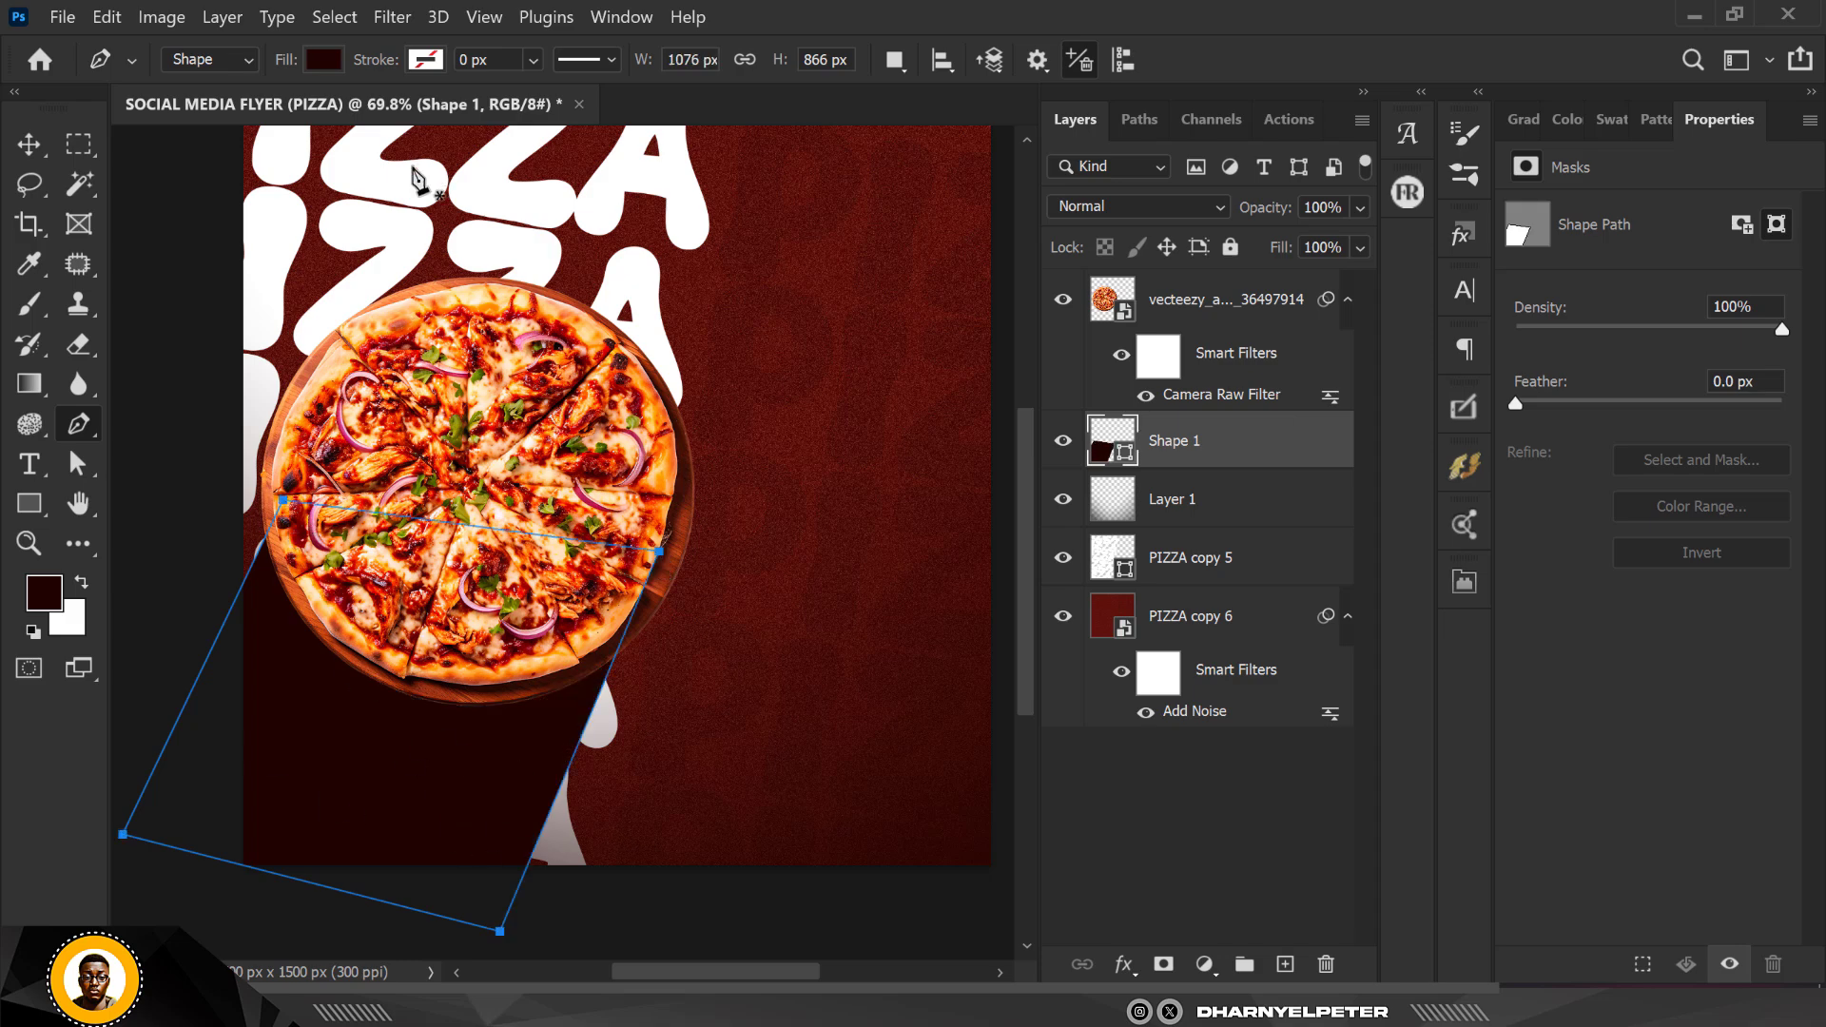
Convert Shape 1 to a smart object and apply a Gaussian Blur with a 29.1 px radius
{"action": "left_click", "coordinate": [404, 19]}
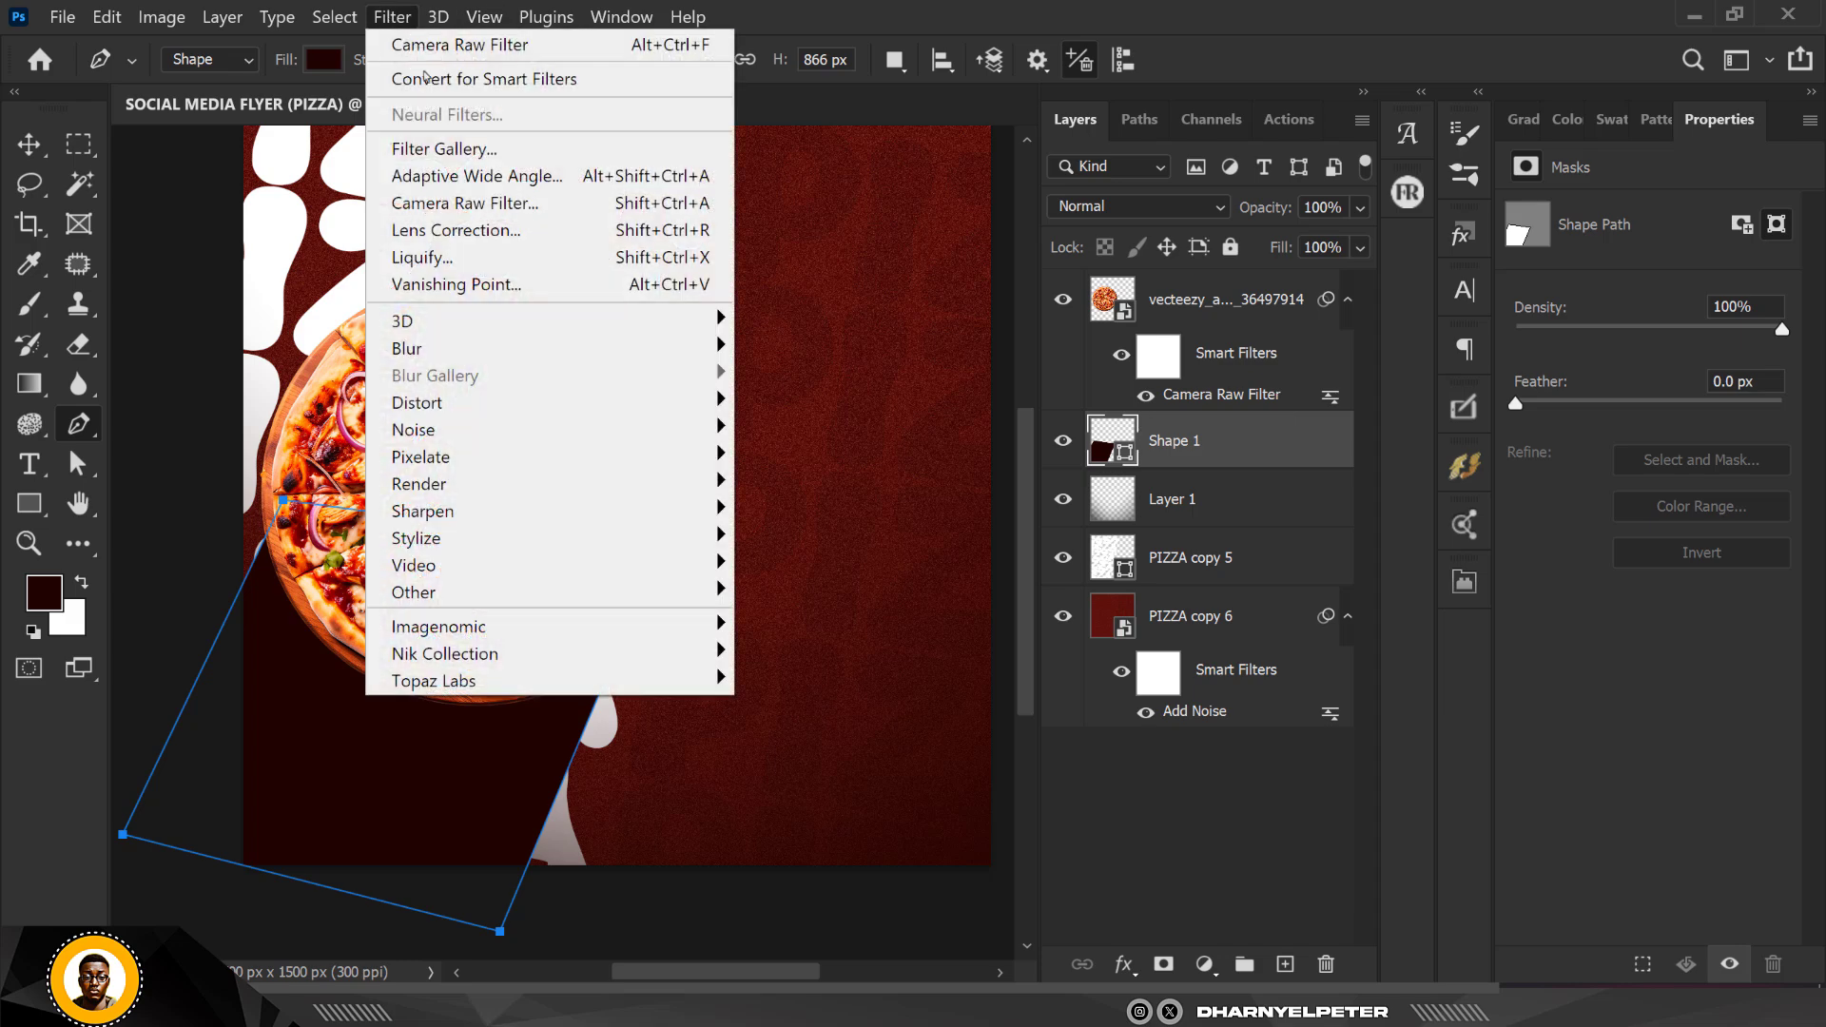
{"action": "mouse_move", "coordinate": [666, 348]}
{"action": "left_click", "coordinate": [814, 455]}
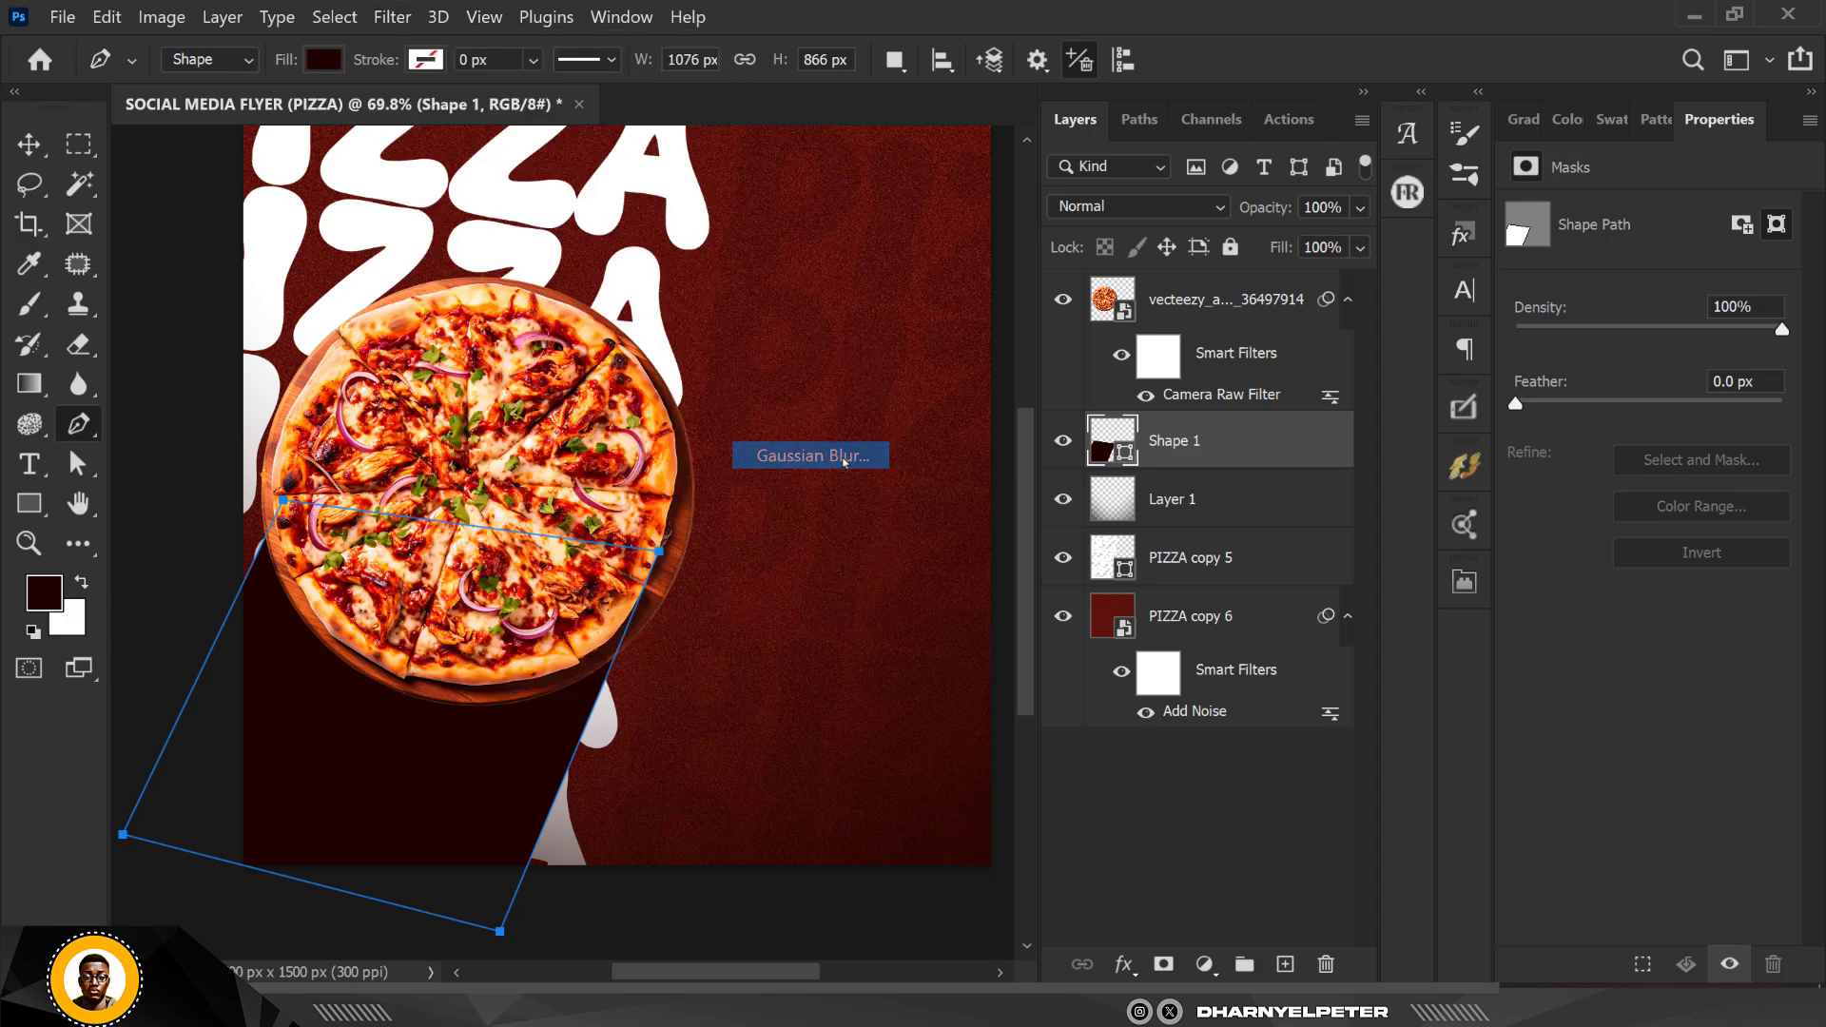
{"action": "left_click", "coordinate": [961, 434]}
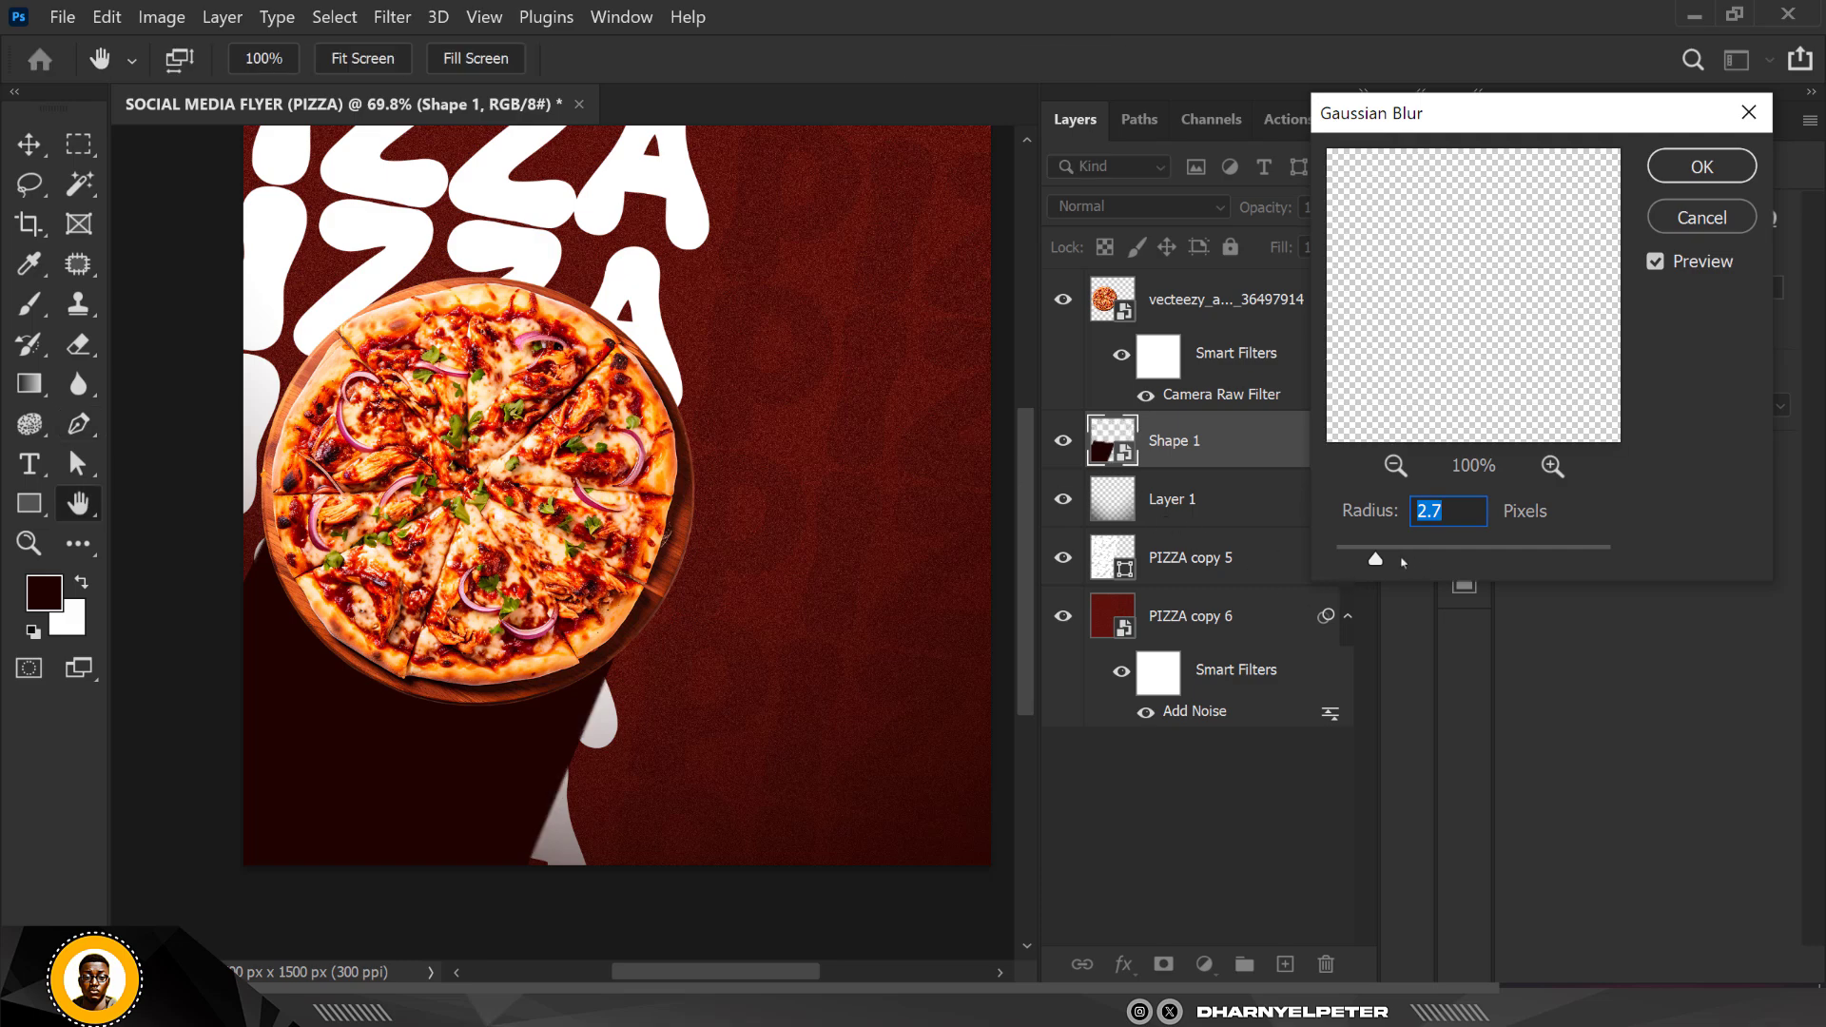
{"action": "left_click_drag", "start_coordinate": [1403, 559], "coordinate": [1481, 555]}
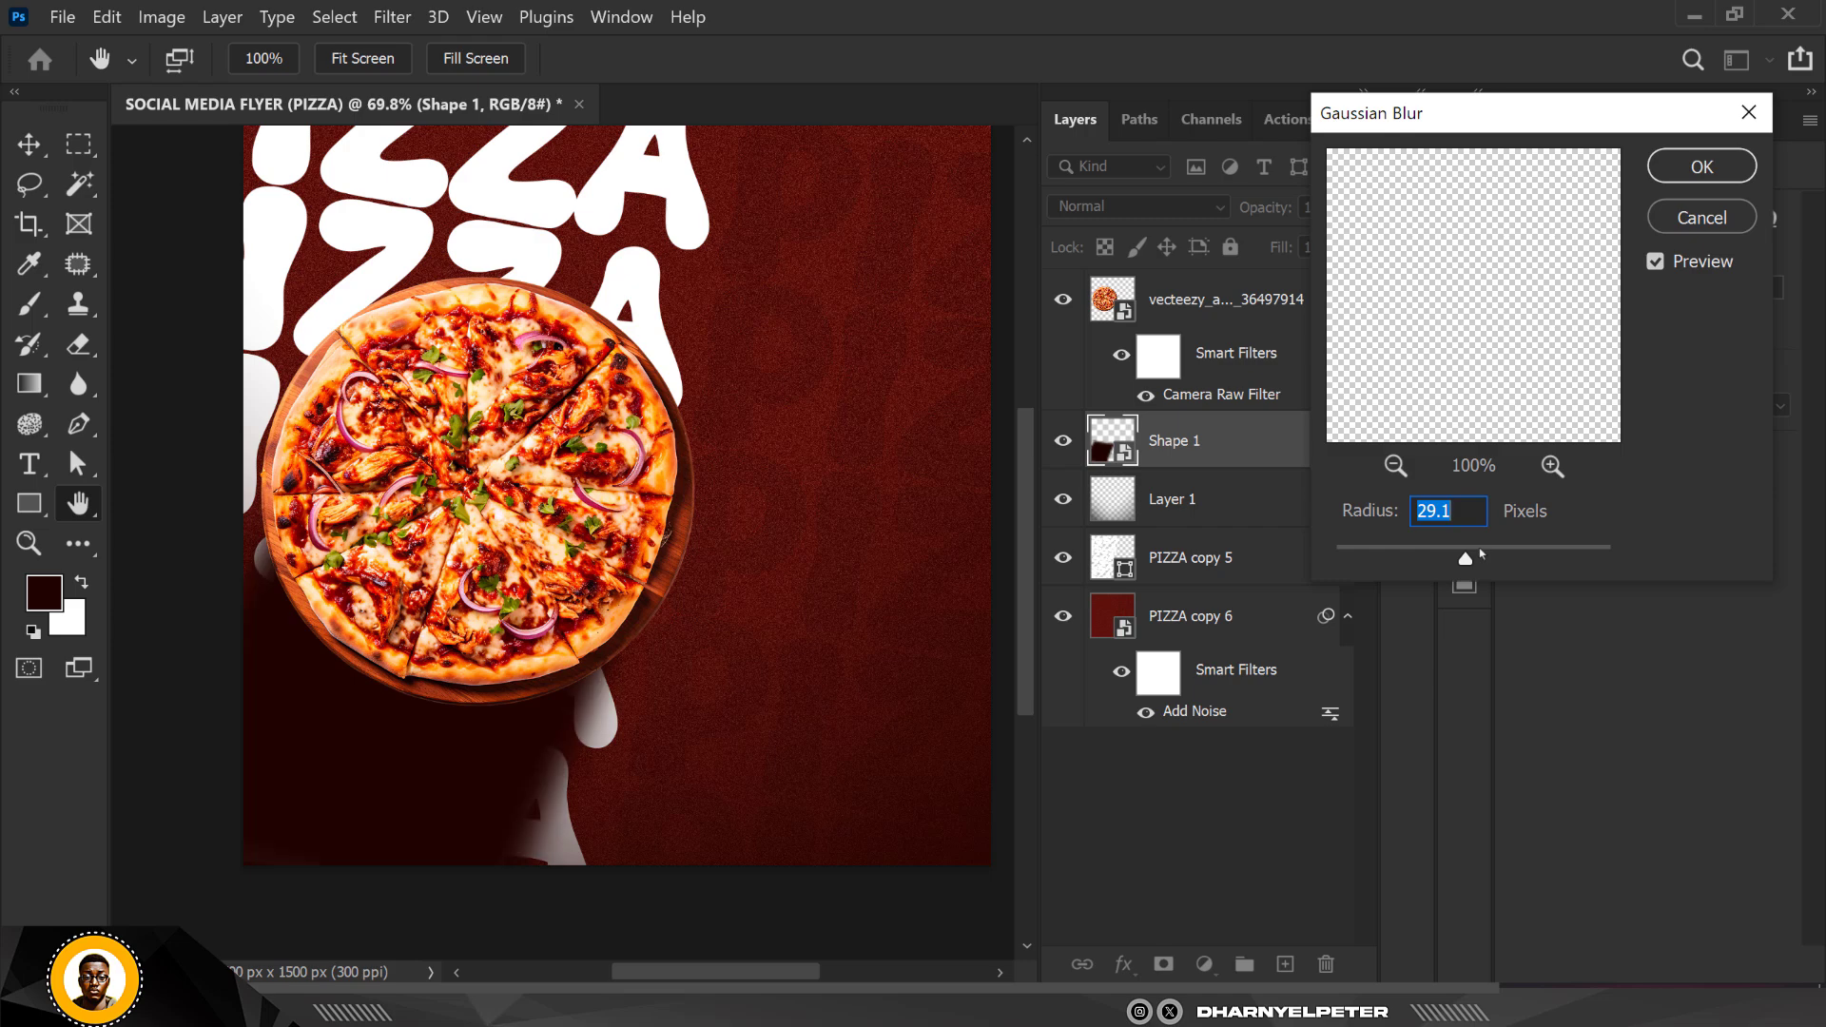
{"action": "left_click", "coordinate": [1704, 184]}
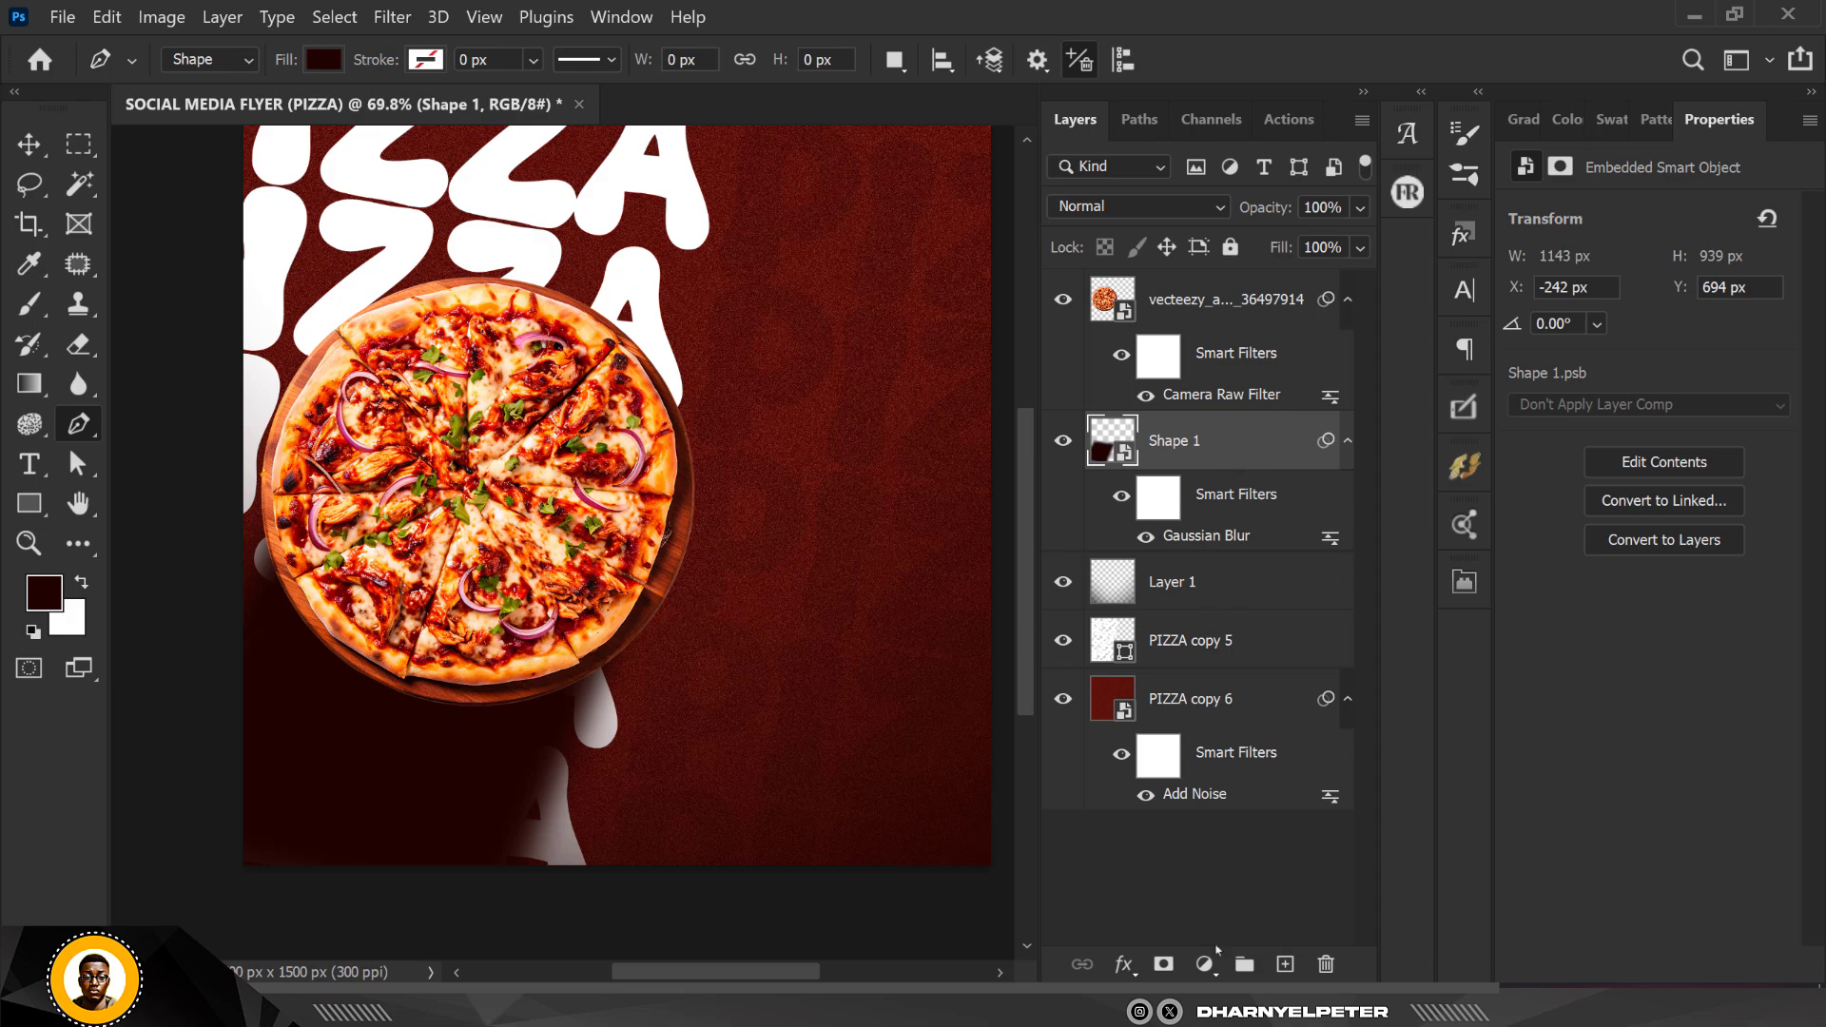
Add a layer mask to Shape 1 and enable Reverse for the Gradient tool
{"action": "left_click", "coordinate": [1164, 965]}
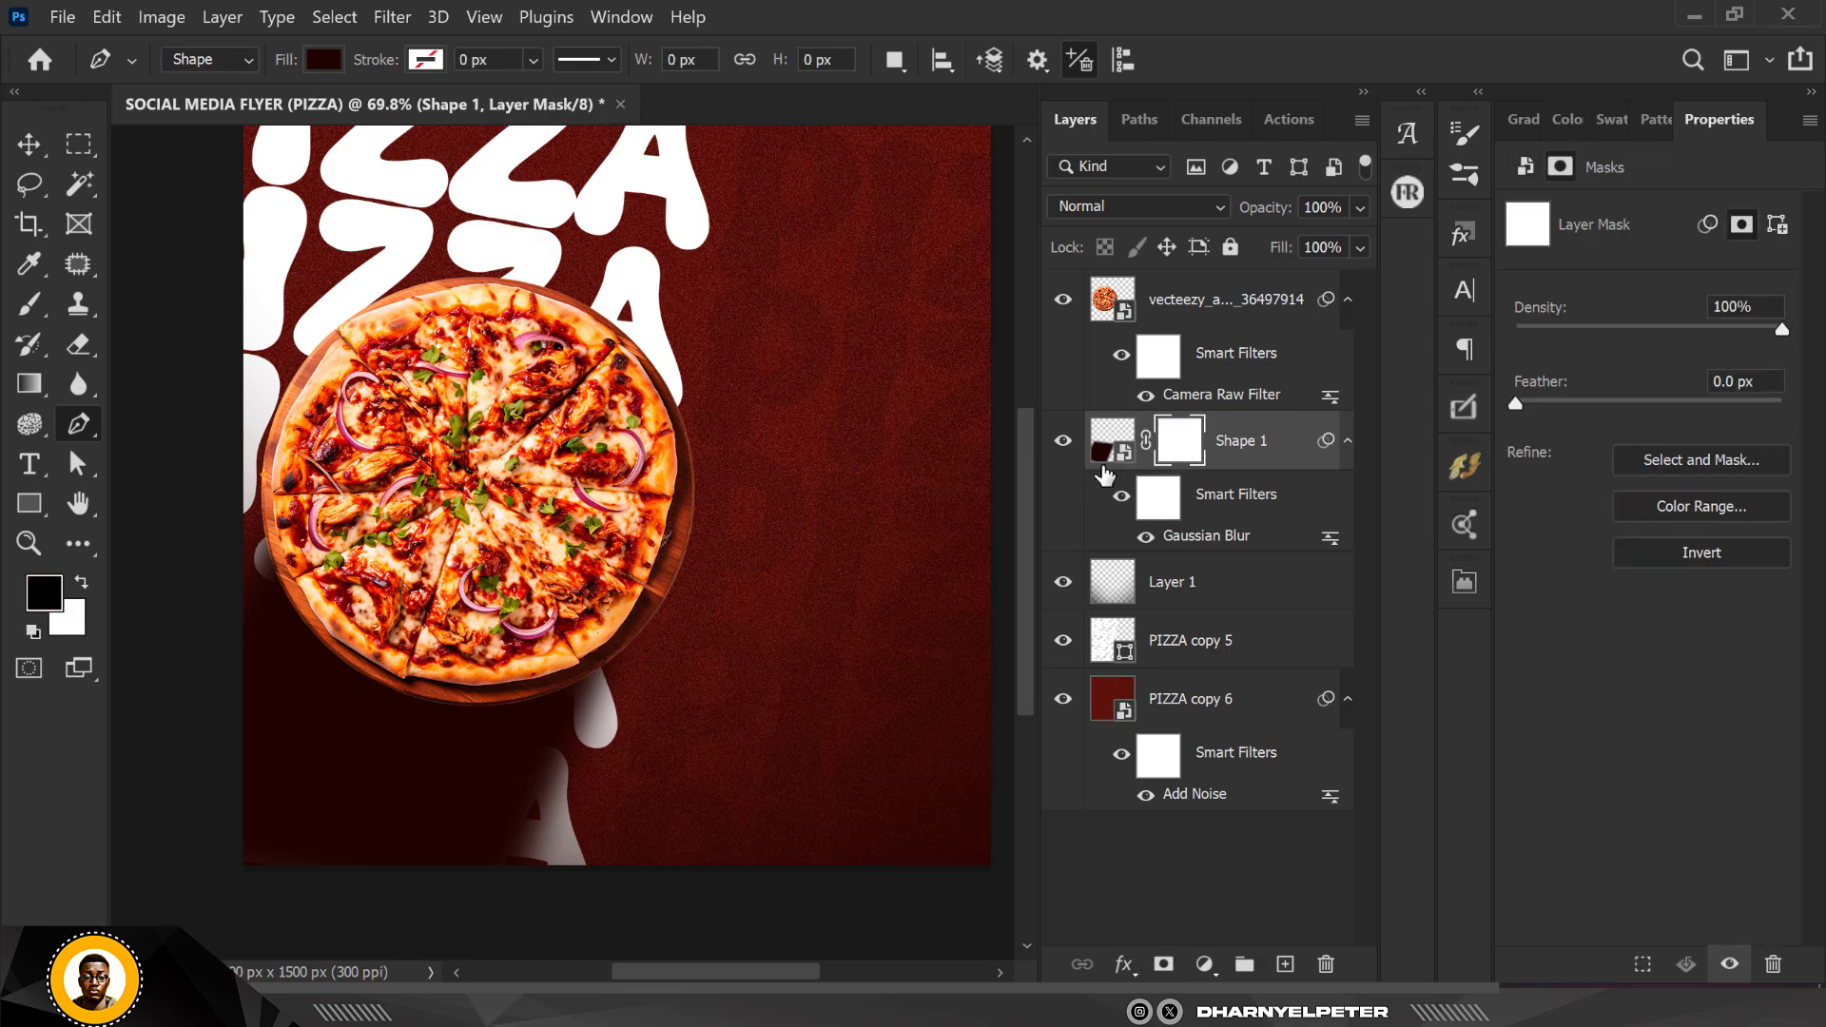
{"action": "left_click", "coordinate": [31, 383]}
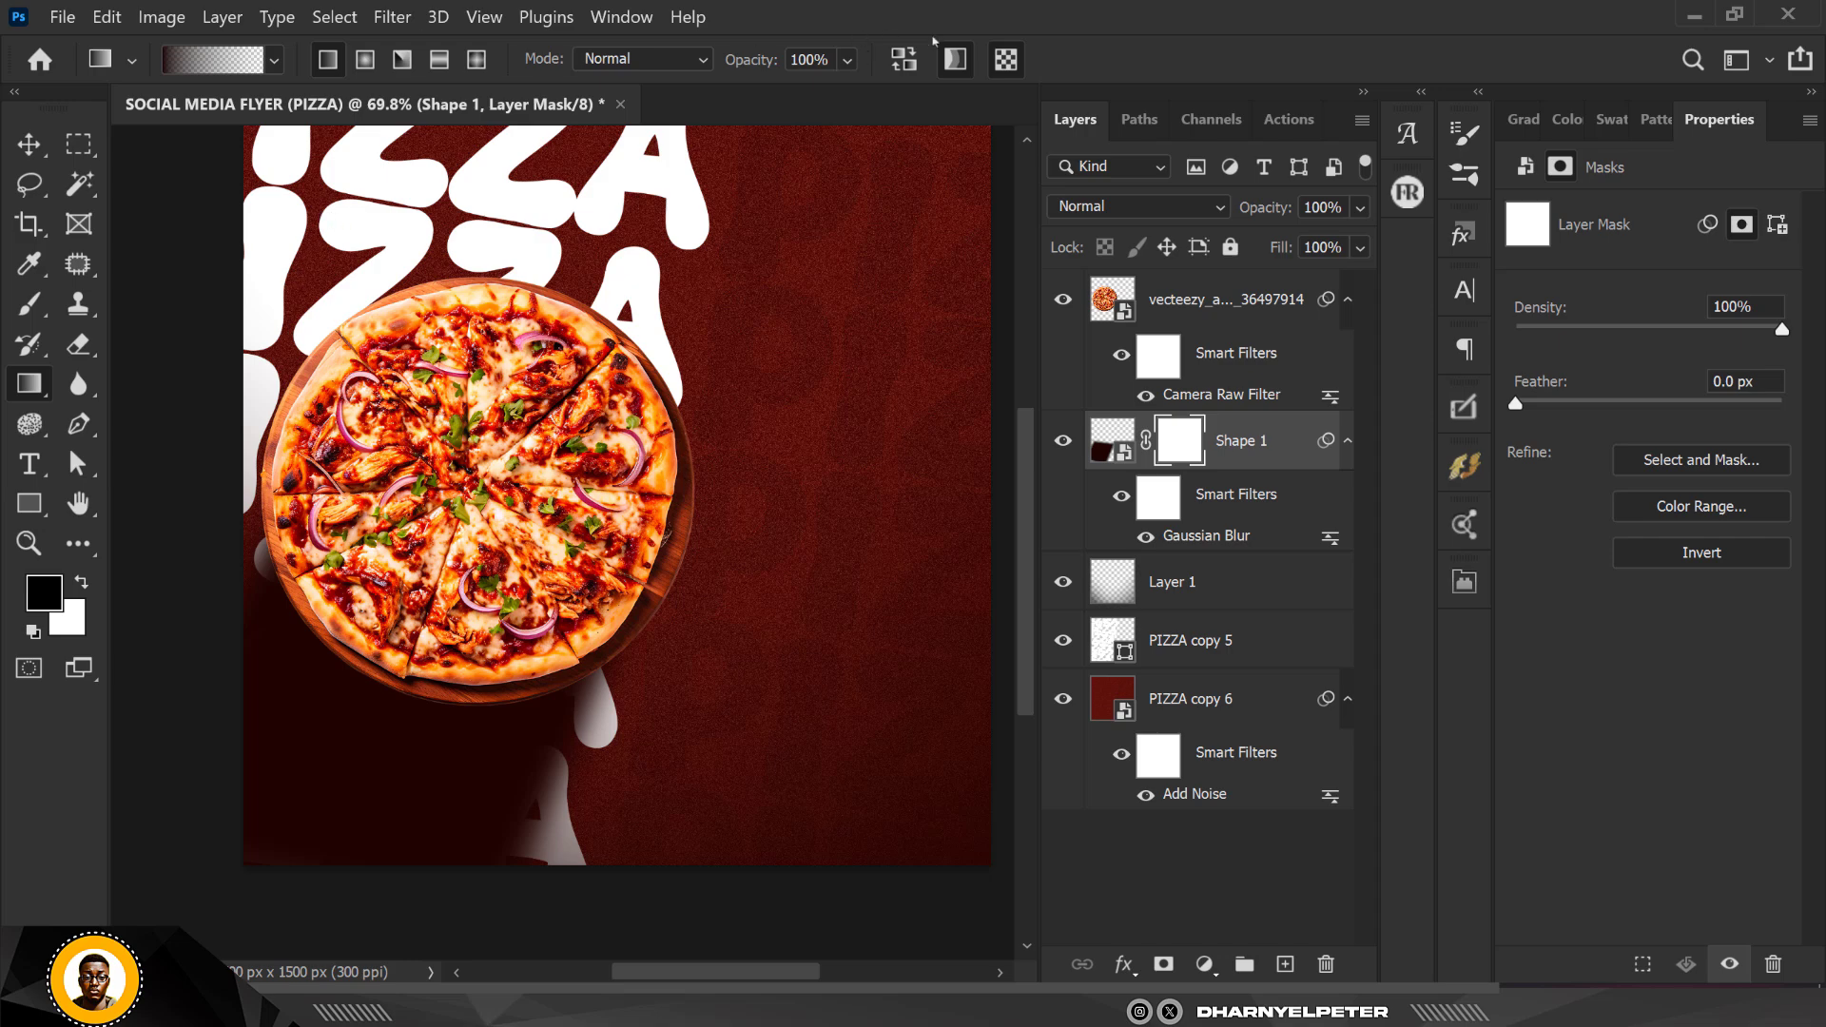
{"action": "left_click", "coordinate": [909, 68]}
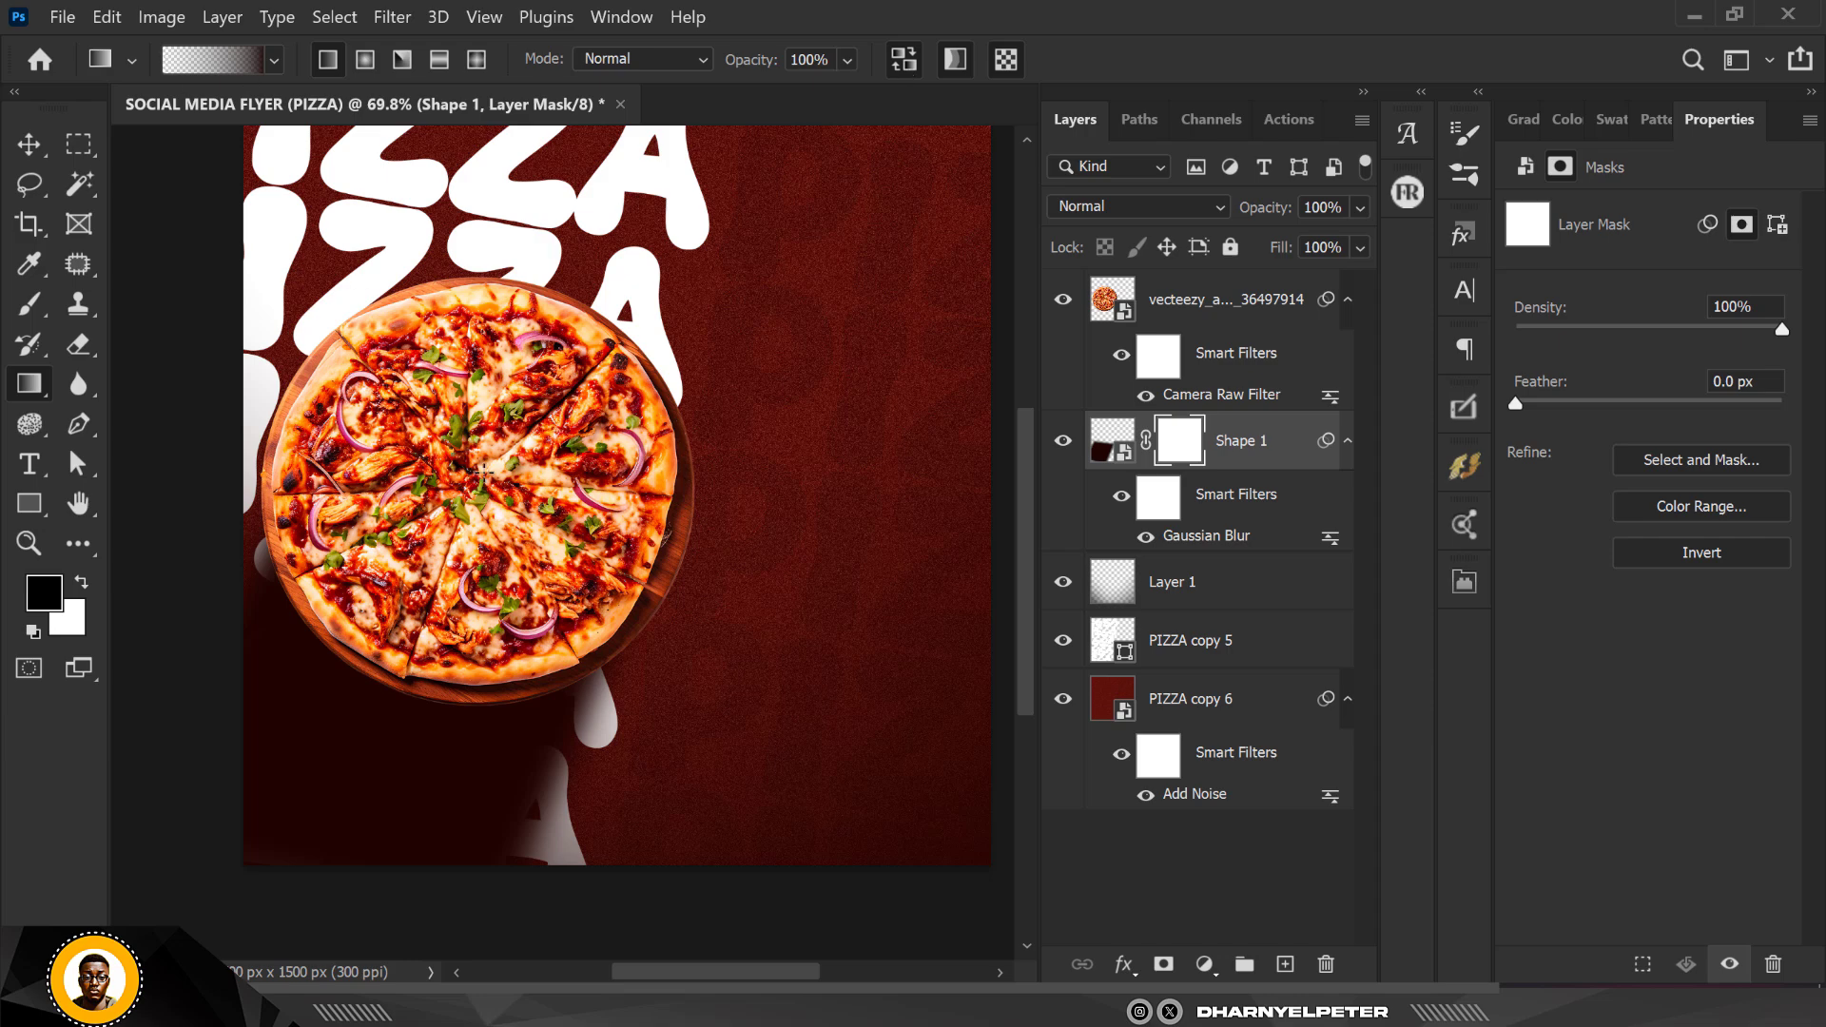
{"action": "left_click_drag", "start_coordinate": [483, 471], "coordinate": [219, 945]}
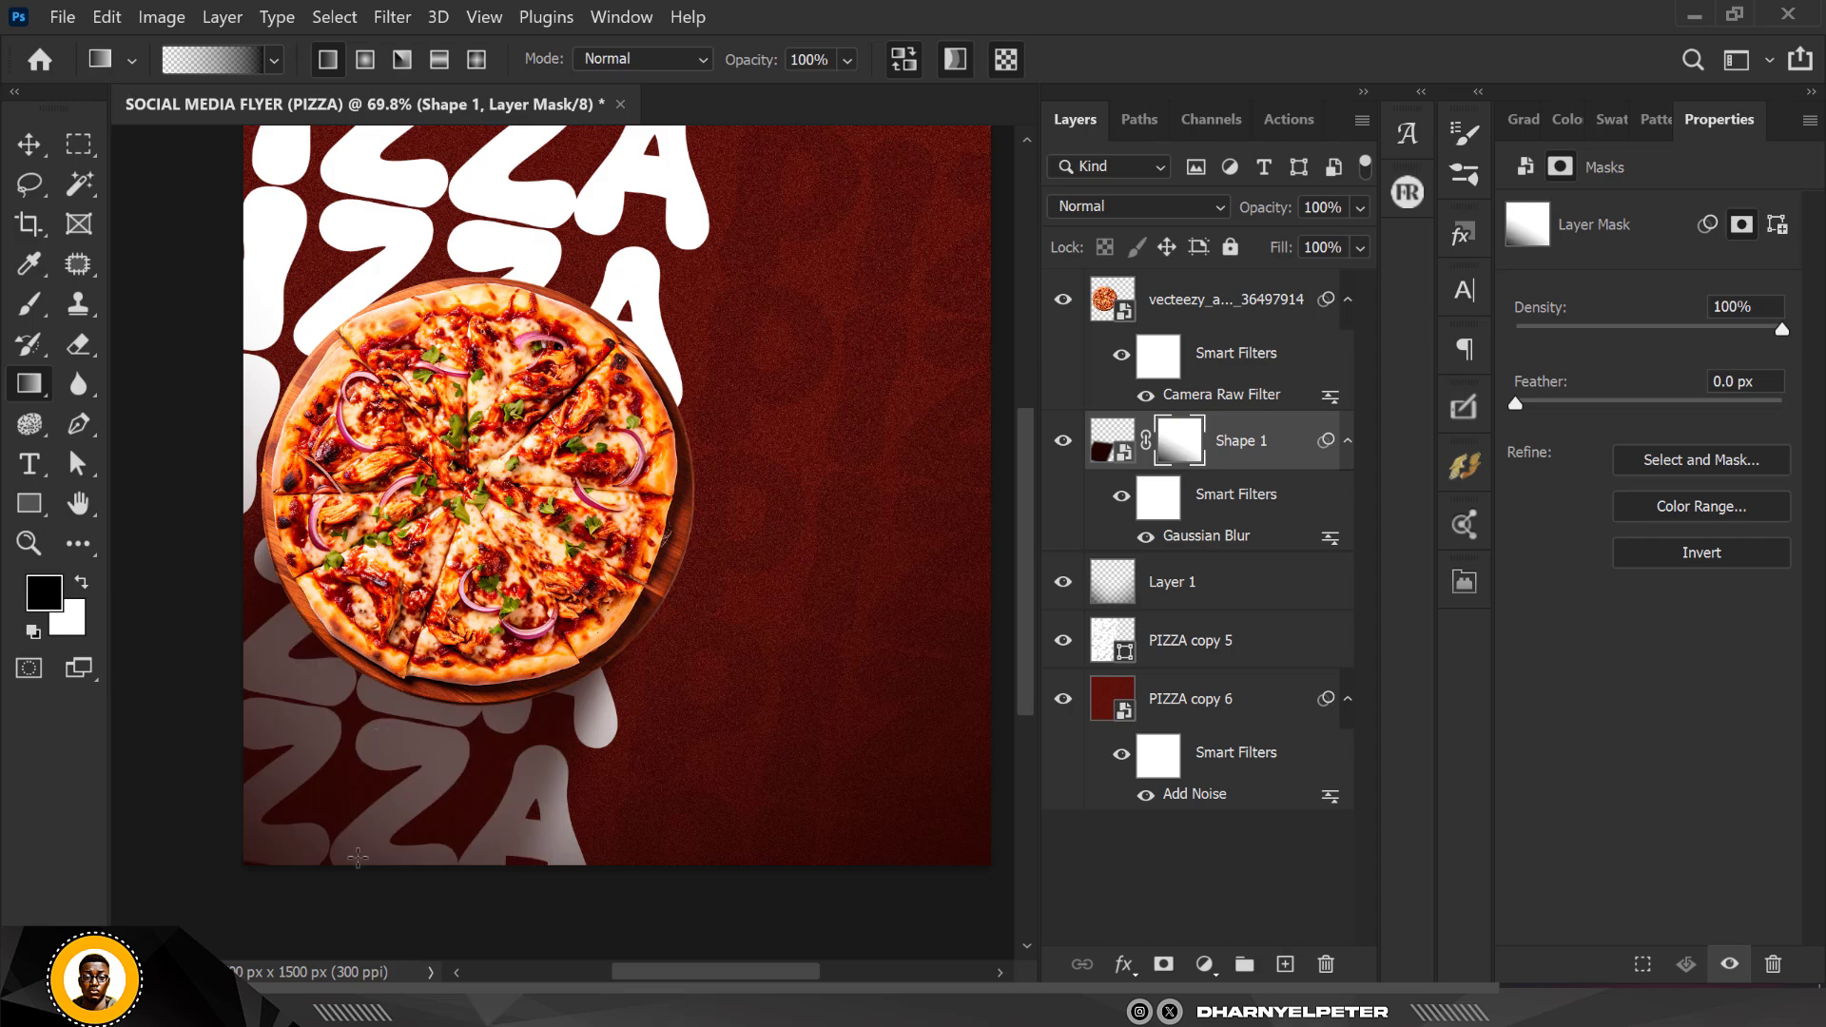
{"action": "key", "text": "ctrl+z"}
{"action": "left_click_drag", "start_coordinate": [323, 894], "coordinate": [381, 715]}
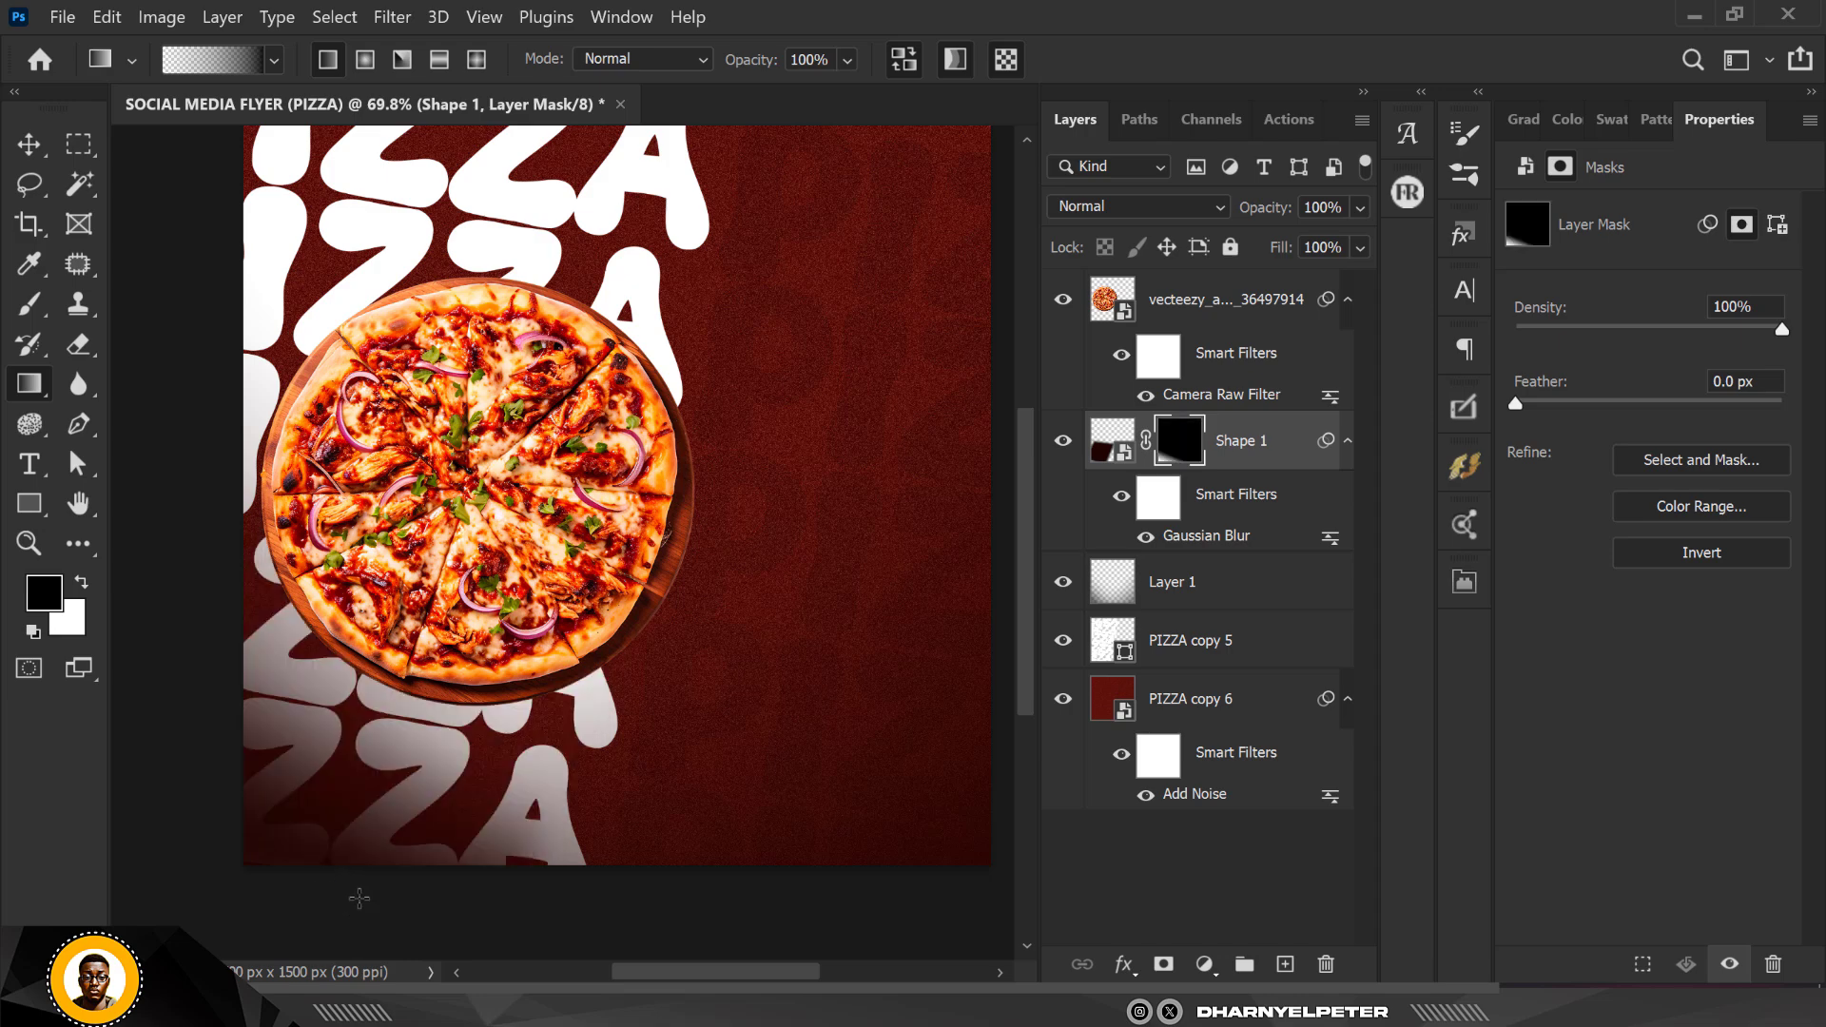
{"action": "key", "text": "ctrl+z"}
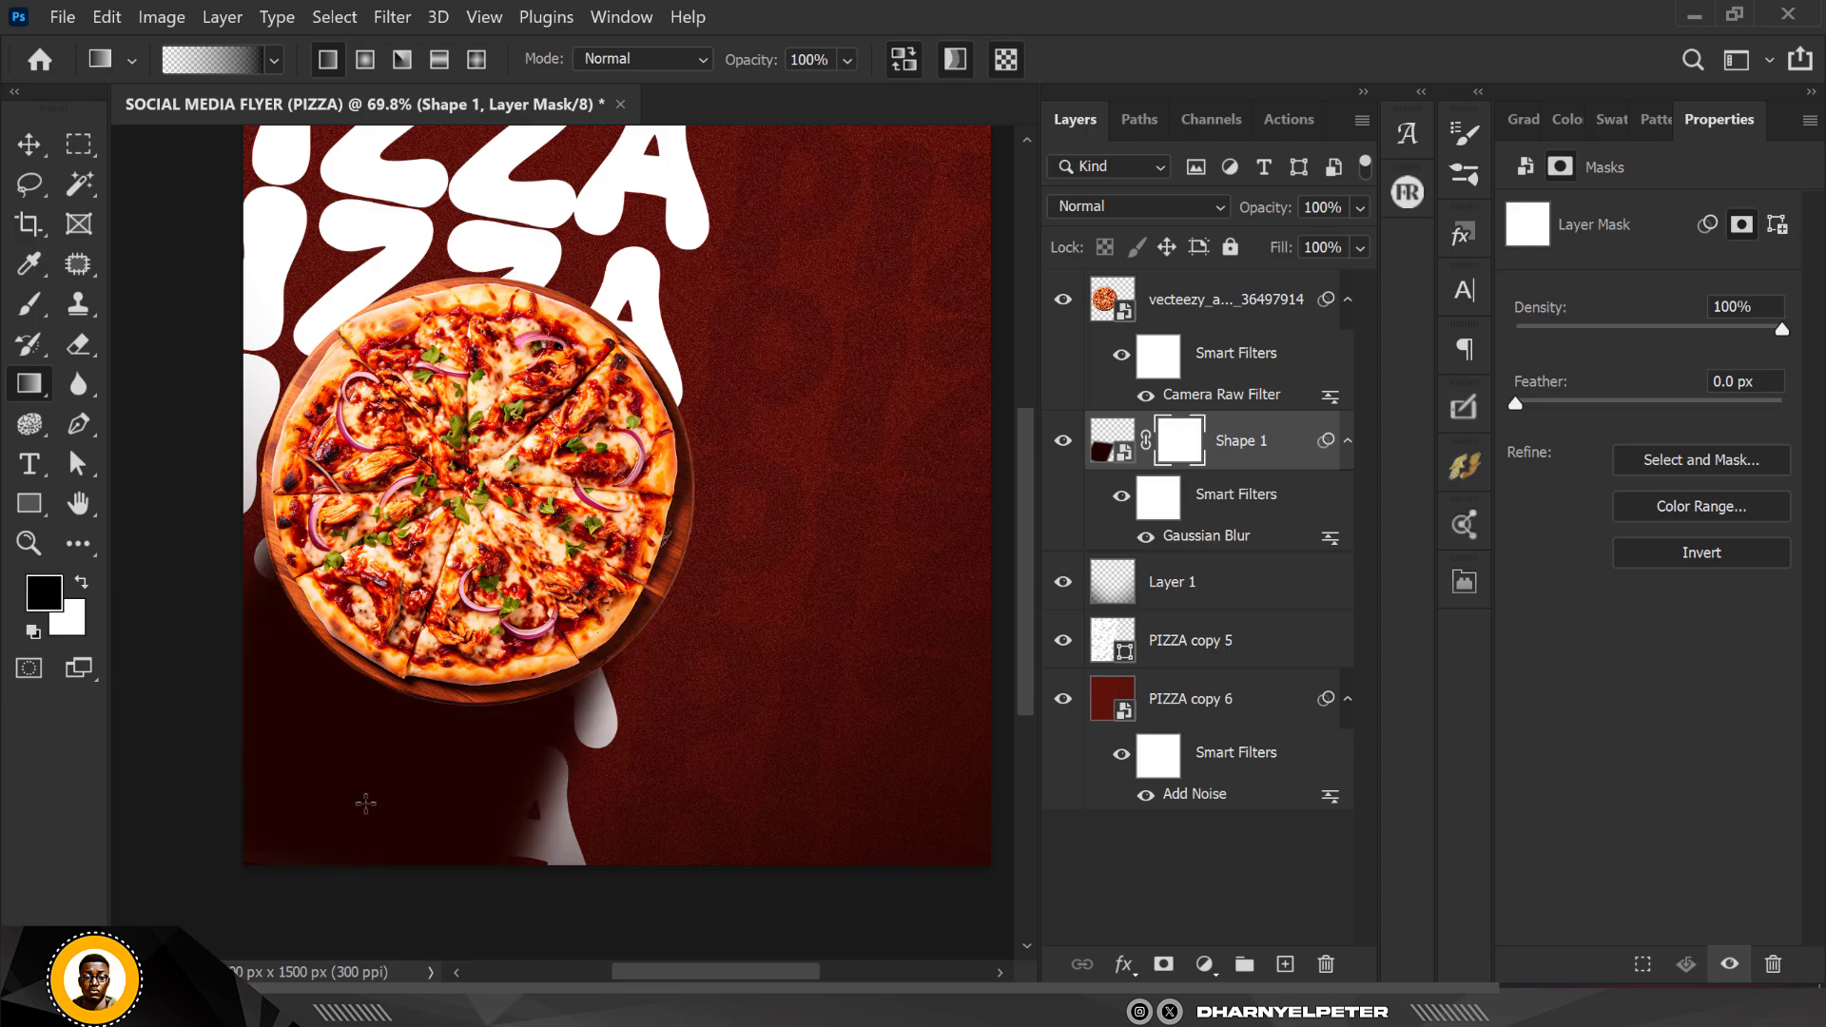
Fade the shadow shape toward the flyer's lower-left corner with a linear gradient on its layer mask
{"action": "left_click_drag", "start_coordinate": [433, 574], "coordinate": [228, 961]}
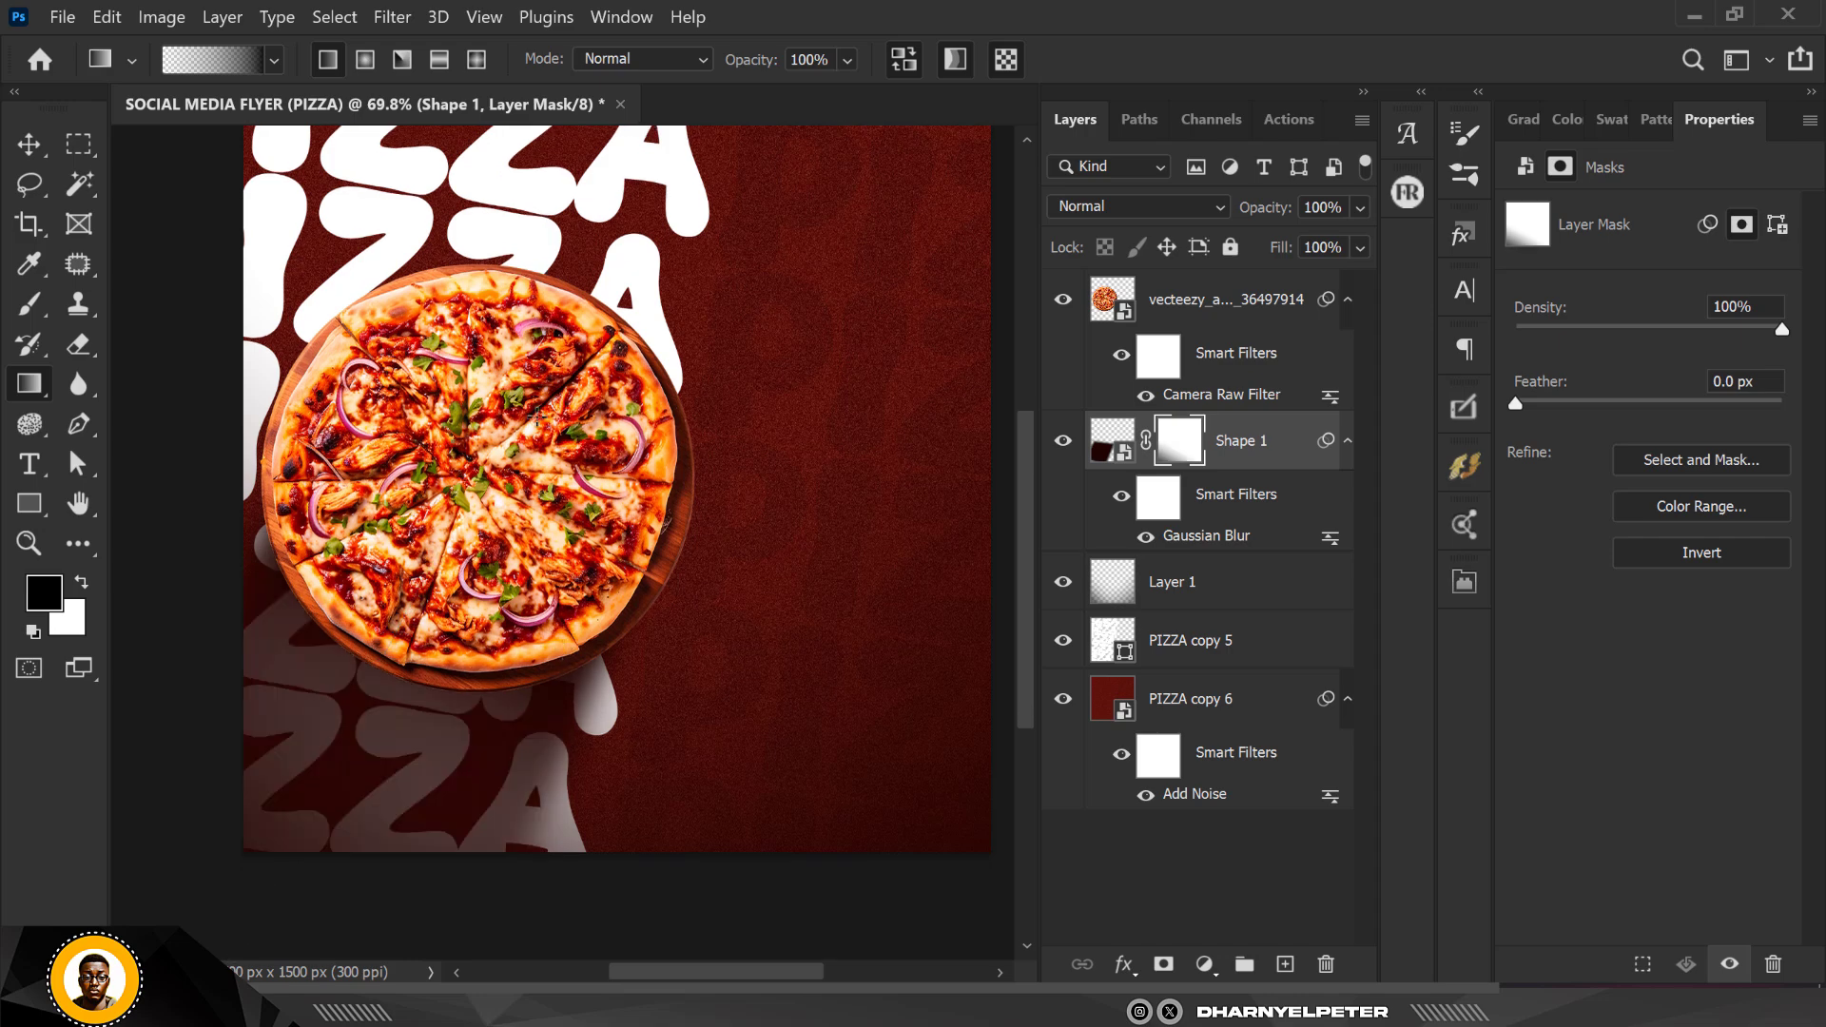
{"action": "scroll", "coordinate": [536, 416], "scroll_direction": "down", "scroll_amount": 3}
{"action": "scroll", "coordinate": [535, 415], "scroll_direction": "up", "scroll_amount": 1}
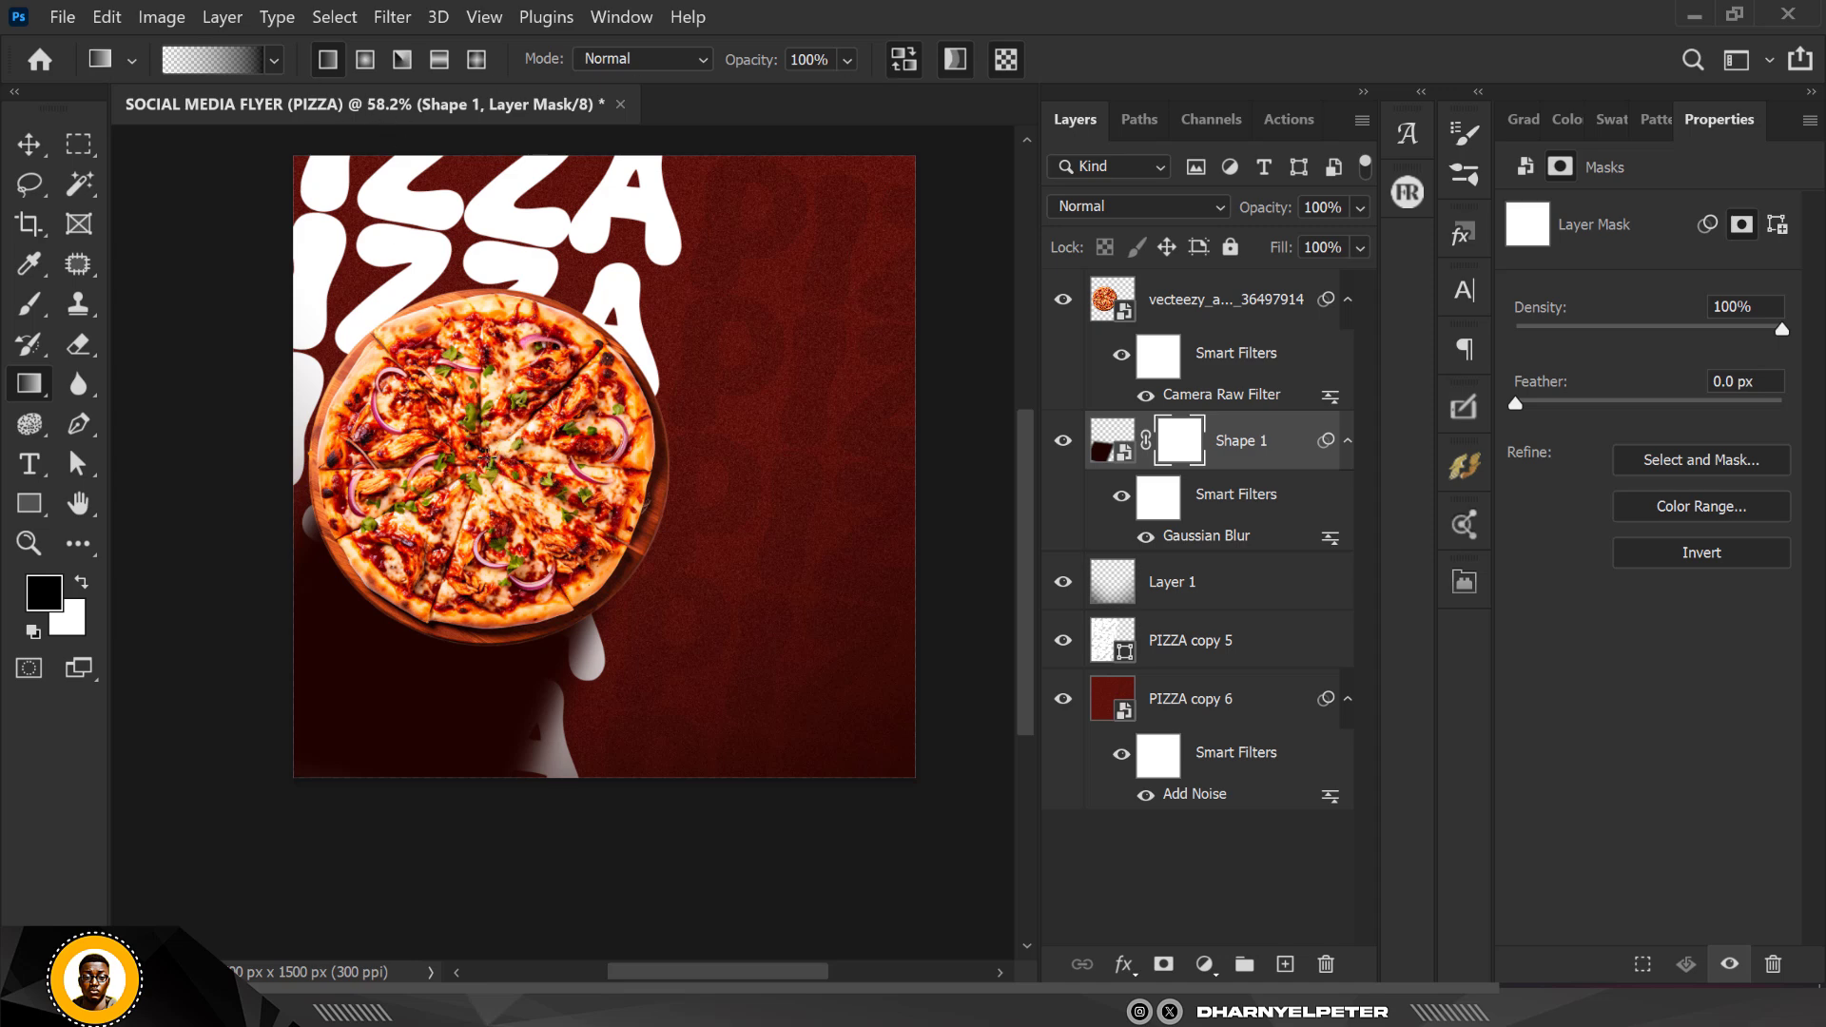
{"action": "left_click_drag", "start_coordinate": [487, 458], "coordinate": [251, 867]}
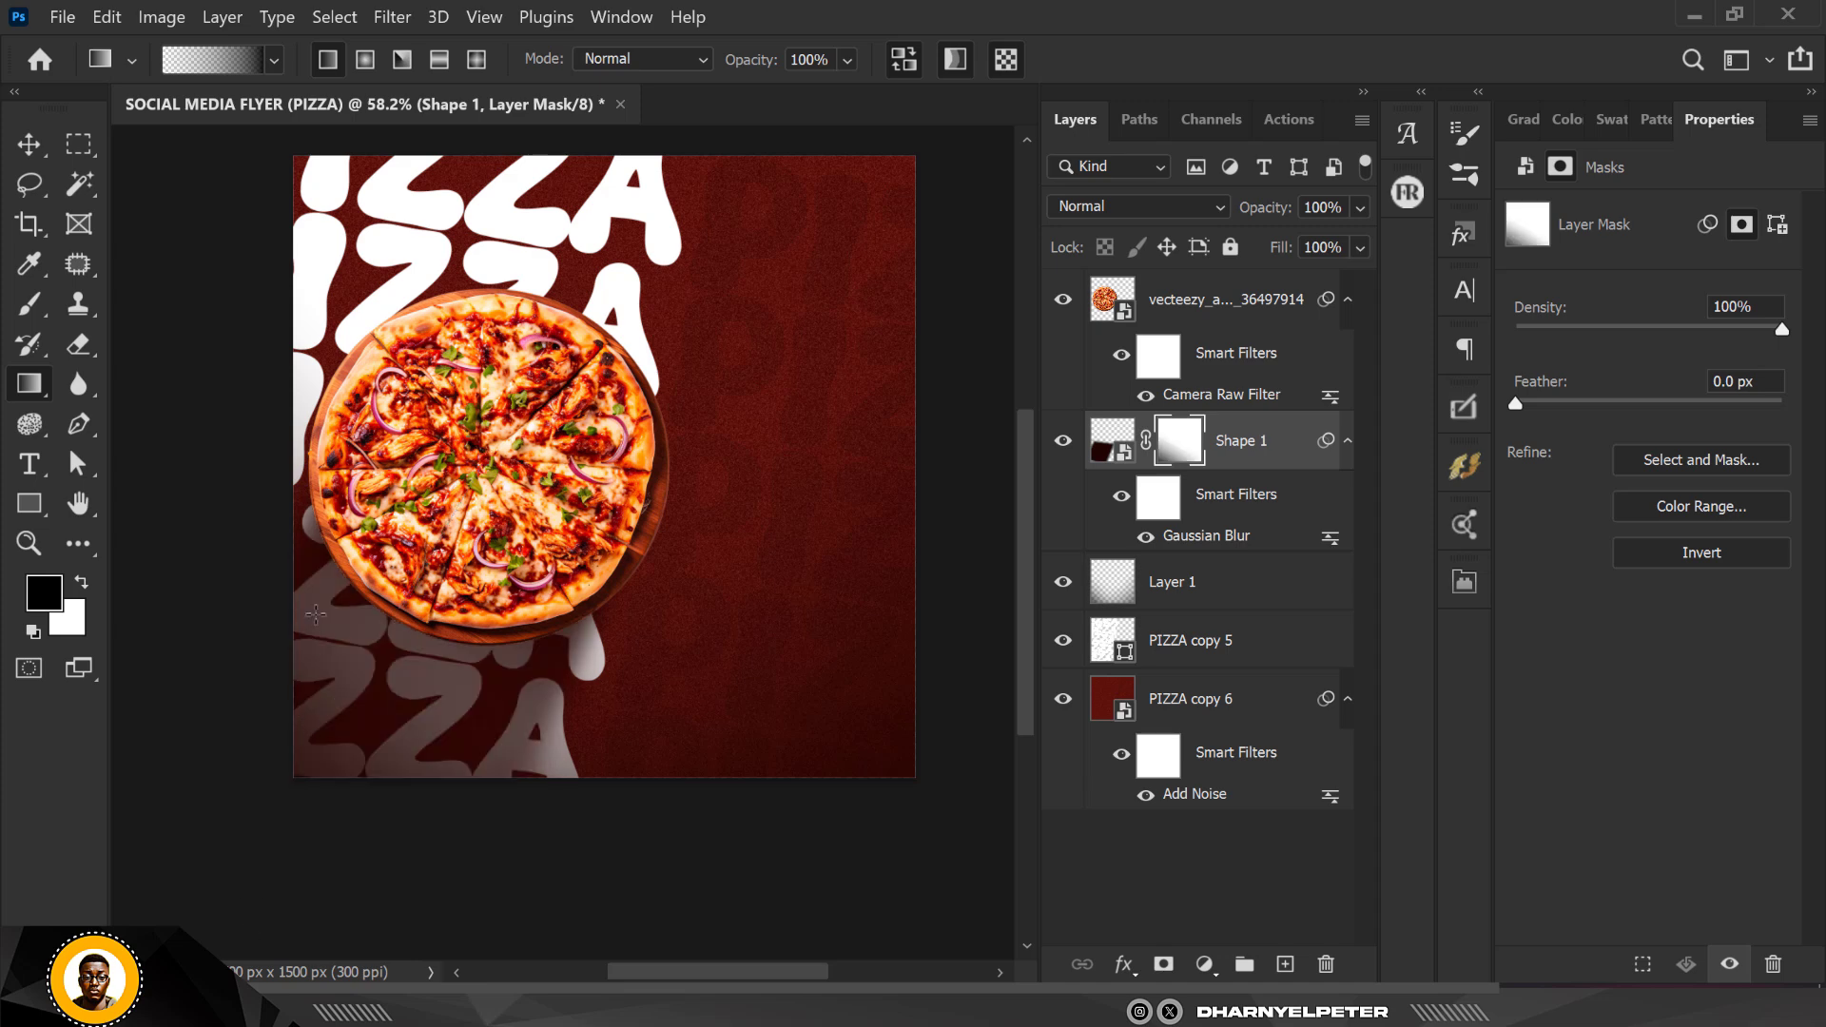
{"action": "left_click_drag", "start_coordinate": [483, 528], "coordinate": [323, 890]}
{"action": "key", "text": "ctrl+z"}
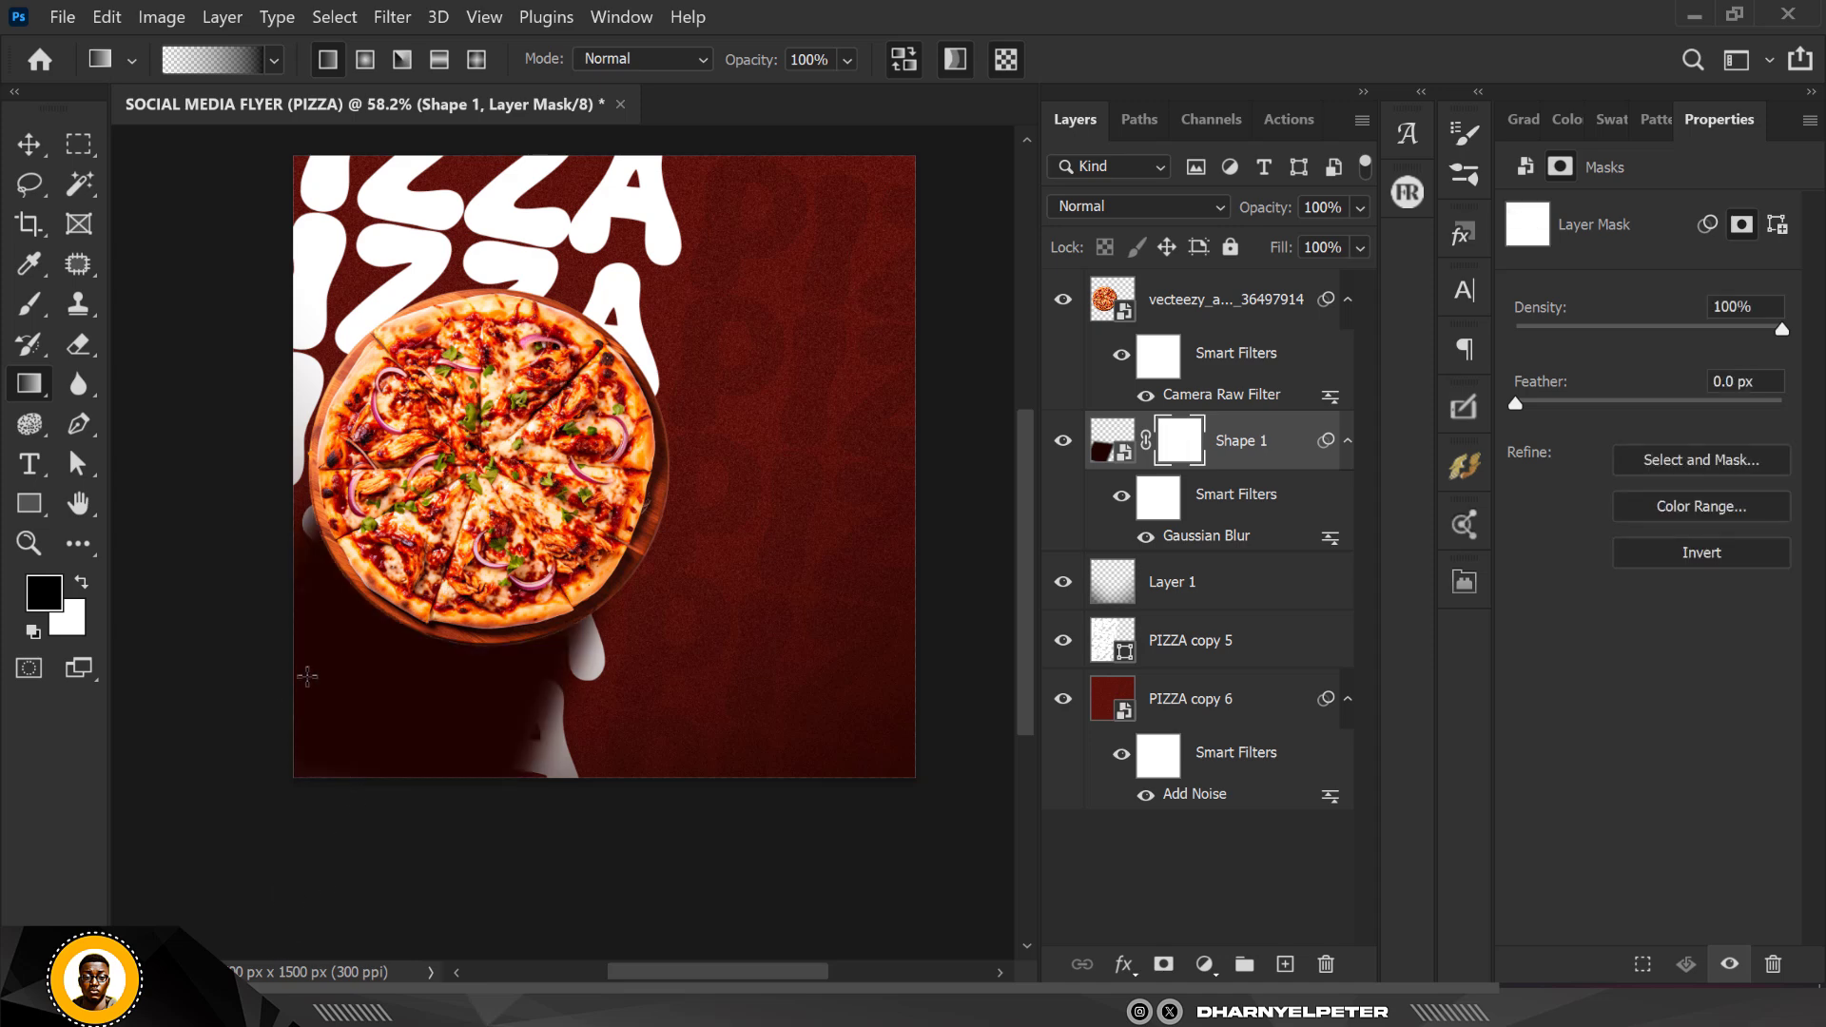
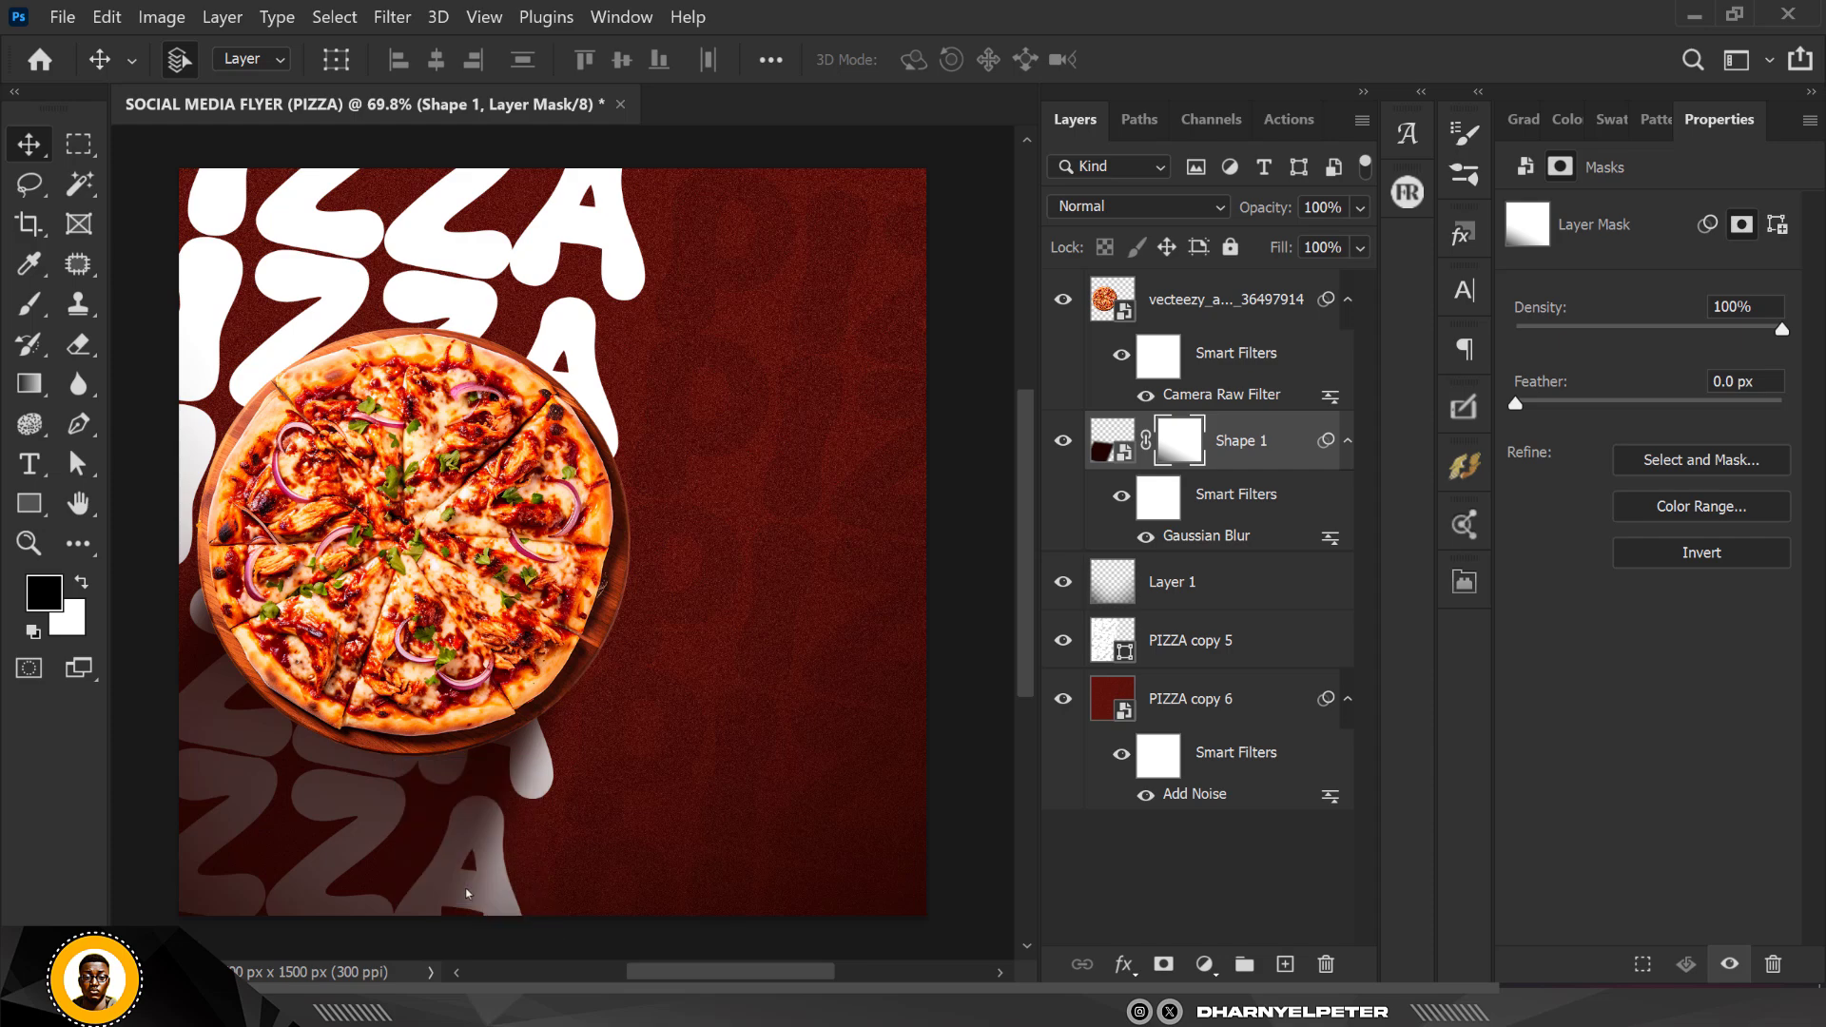
Place the green lettuce image below the pizza at the flyer's bottom edge, scaled to 4.54% and rotated 45.69°
{"action": "scroll", "coordinate": [483, 439], "scroll_direction": "down", "scroll_amount": 2}
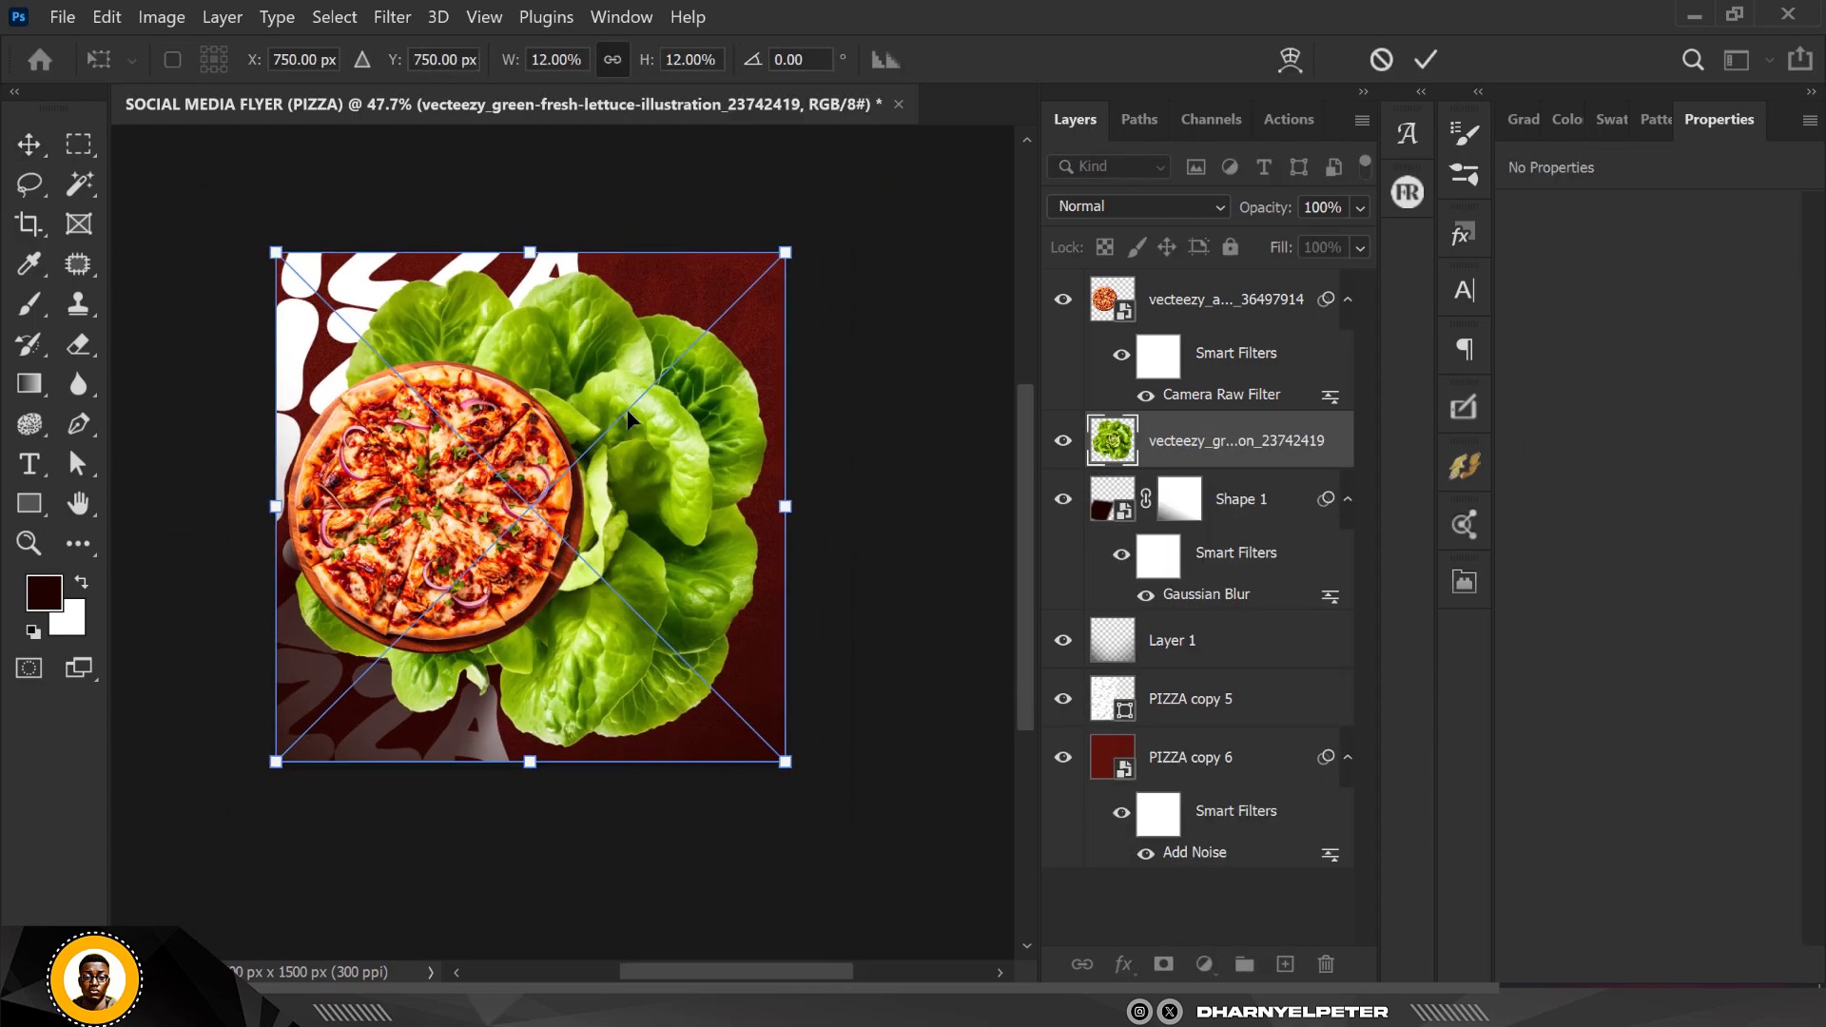
{"action": "left_click_drag", "start_coordinate": [626, 409], "coordinate": [530, 776]}
{"action": "left_click_drag", "start_coordinate": [689, 622], "coordinate": [532, 782]}
{"action": "left_click_drag", "start_coordinate": [504, 912], "coordinate": [526, 790]}
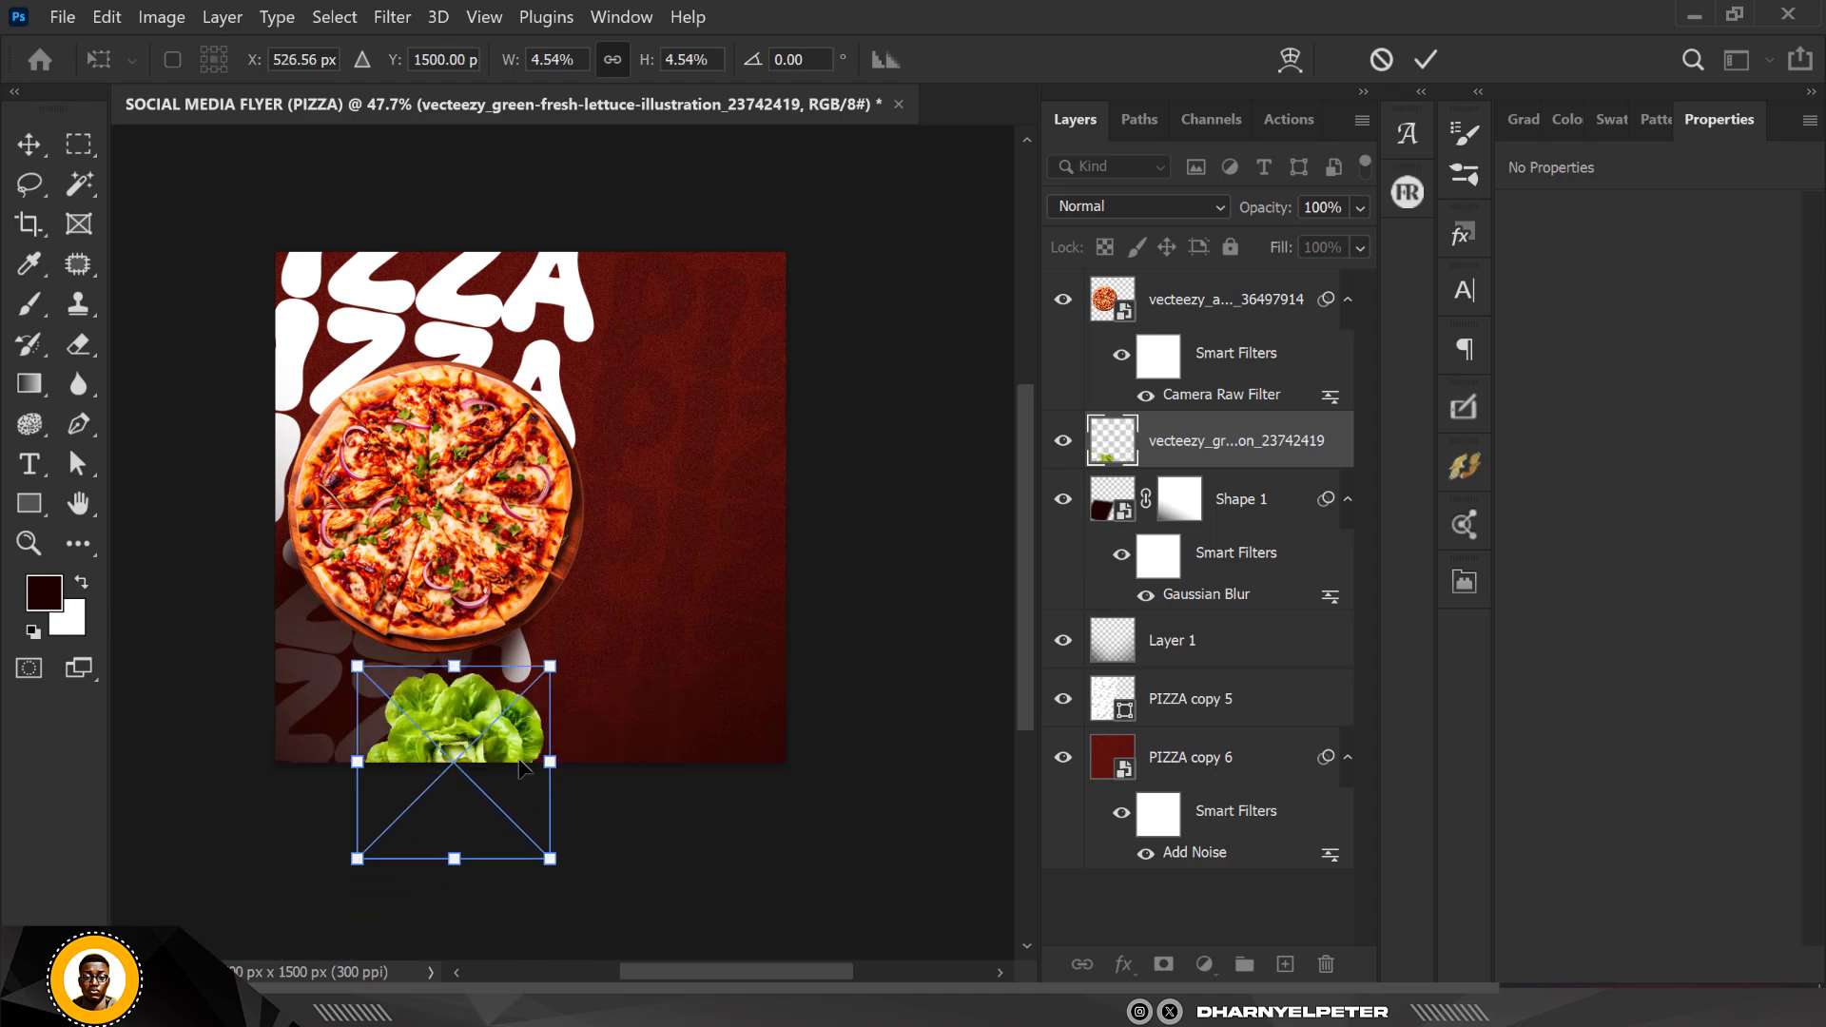
{"action": "left_click_drag", "start_coordinate": [572, 711], "coordinate": [573, 810]}
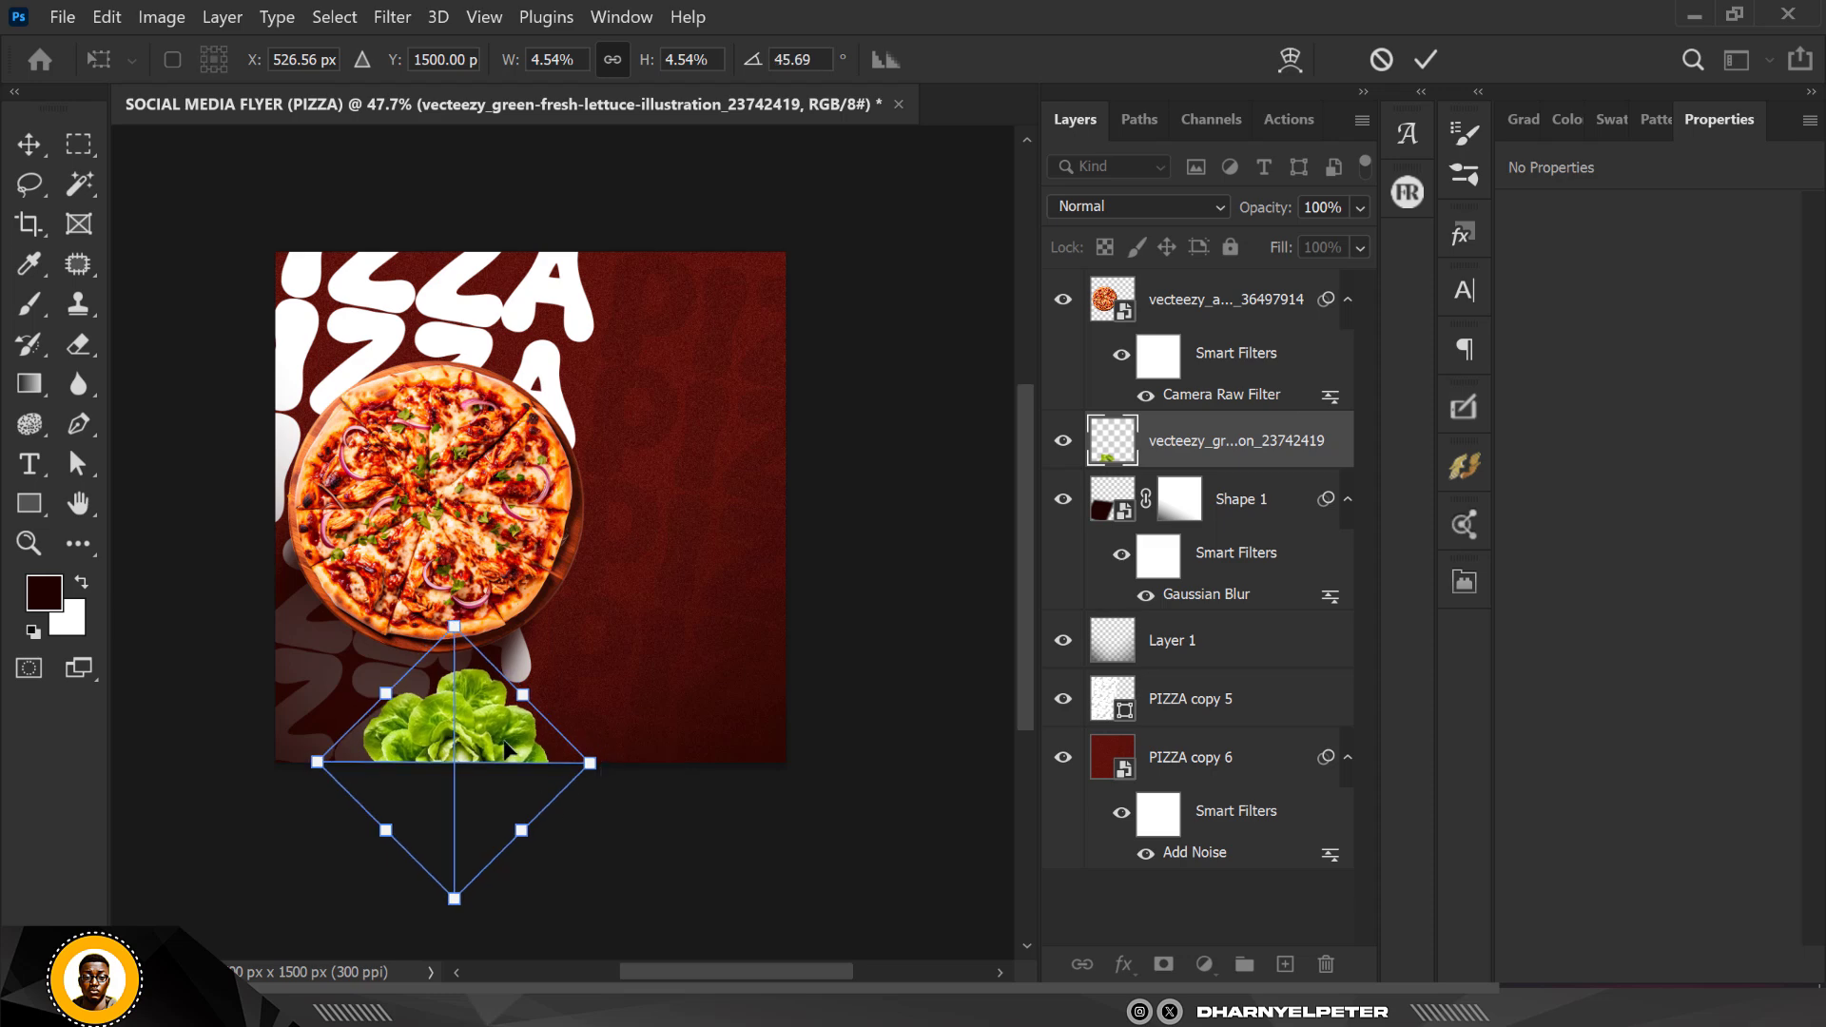
{"action": "left_click_drag", "start_coordinate": [505, 742], "coordinate": [508, 740]}
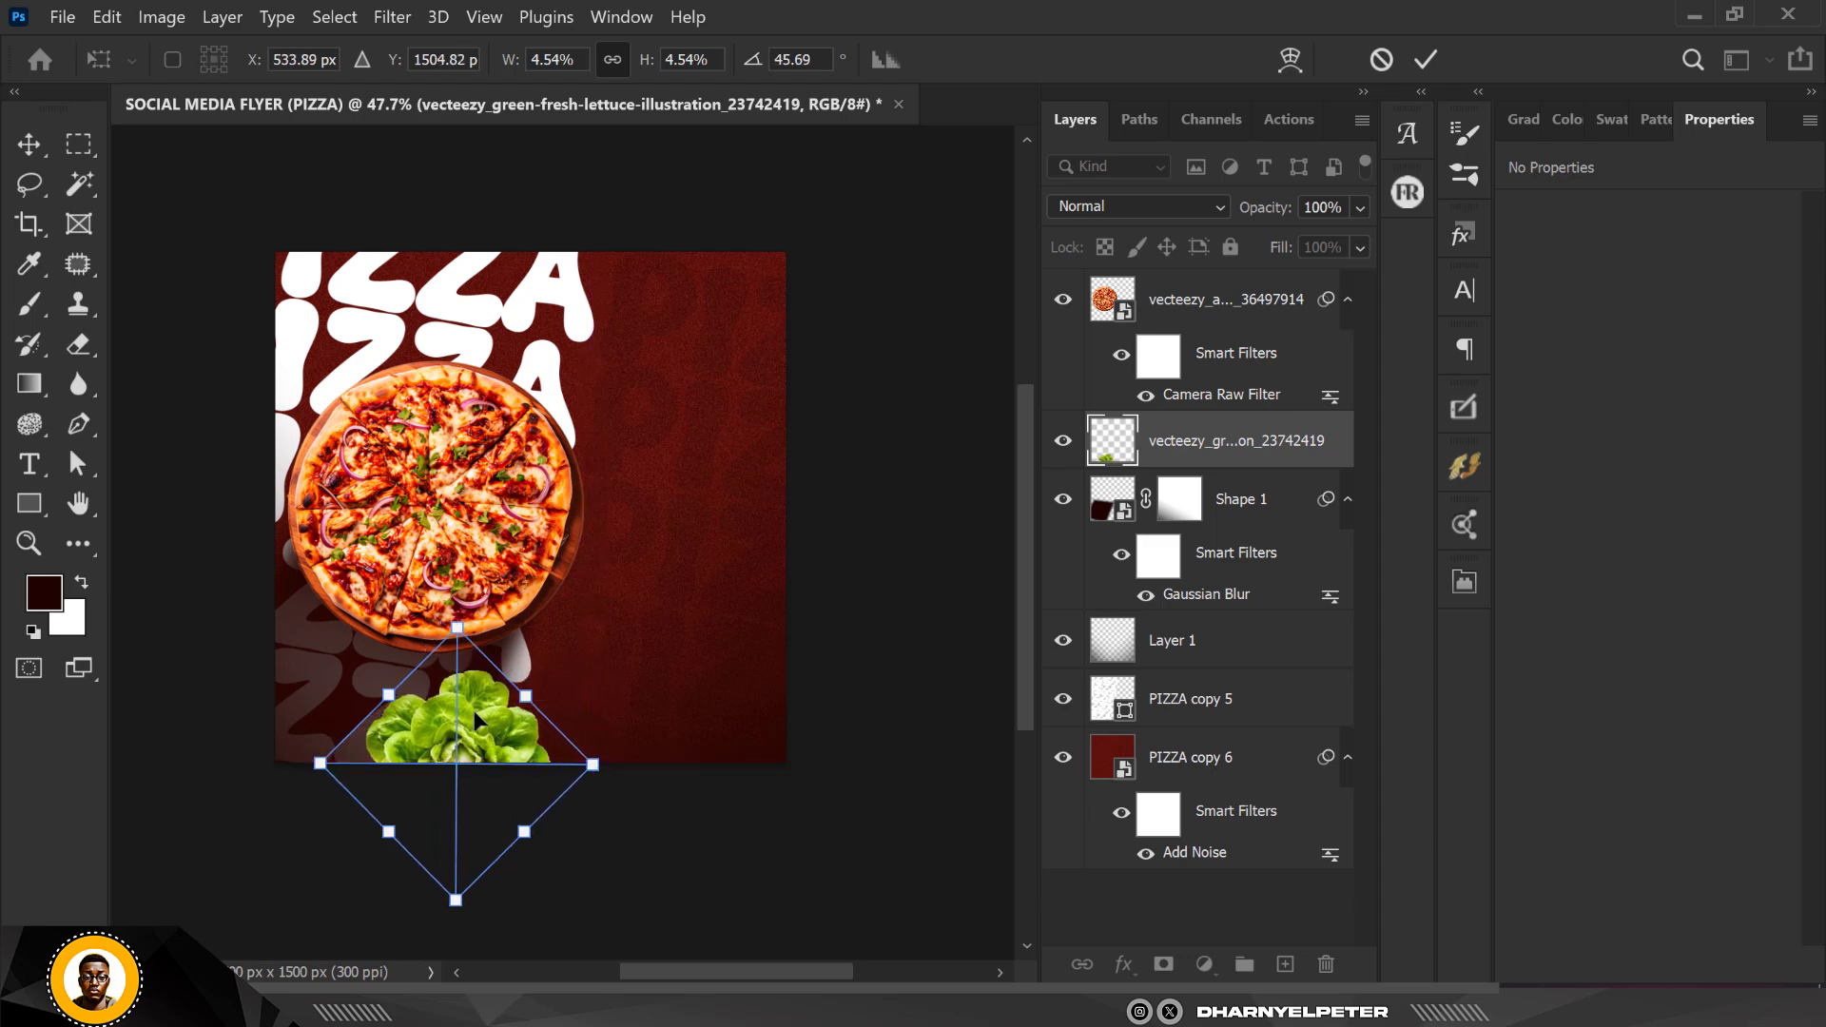
{"action": "key", "text": "Return"}
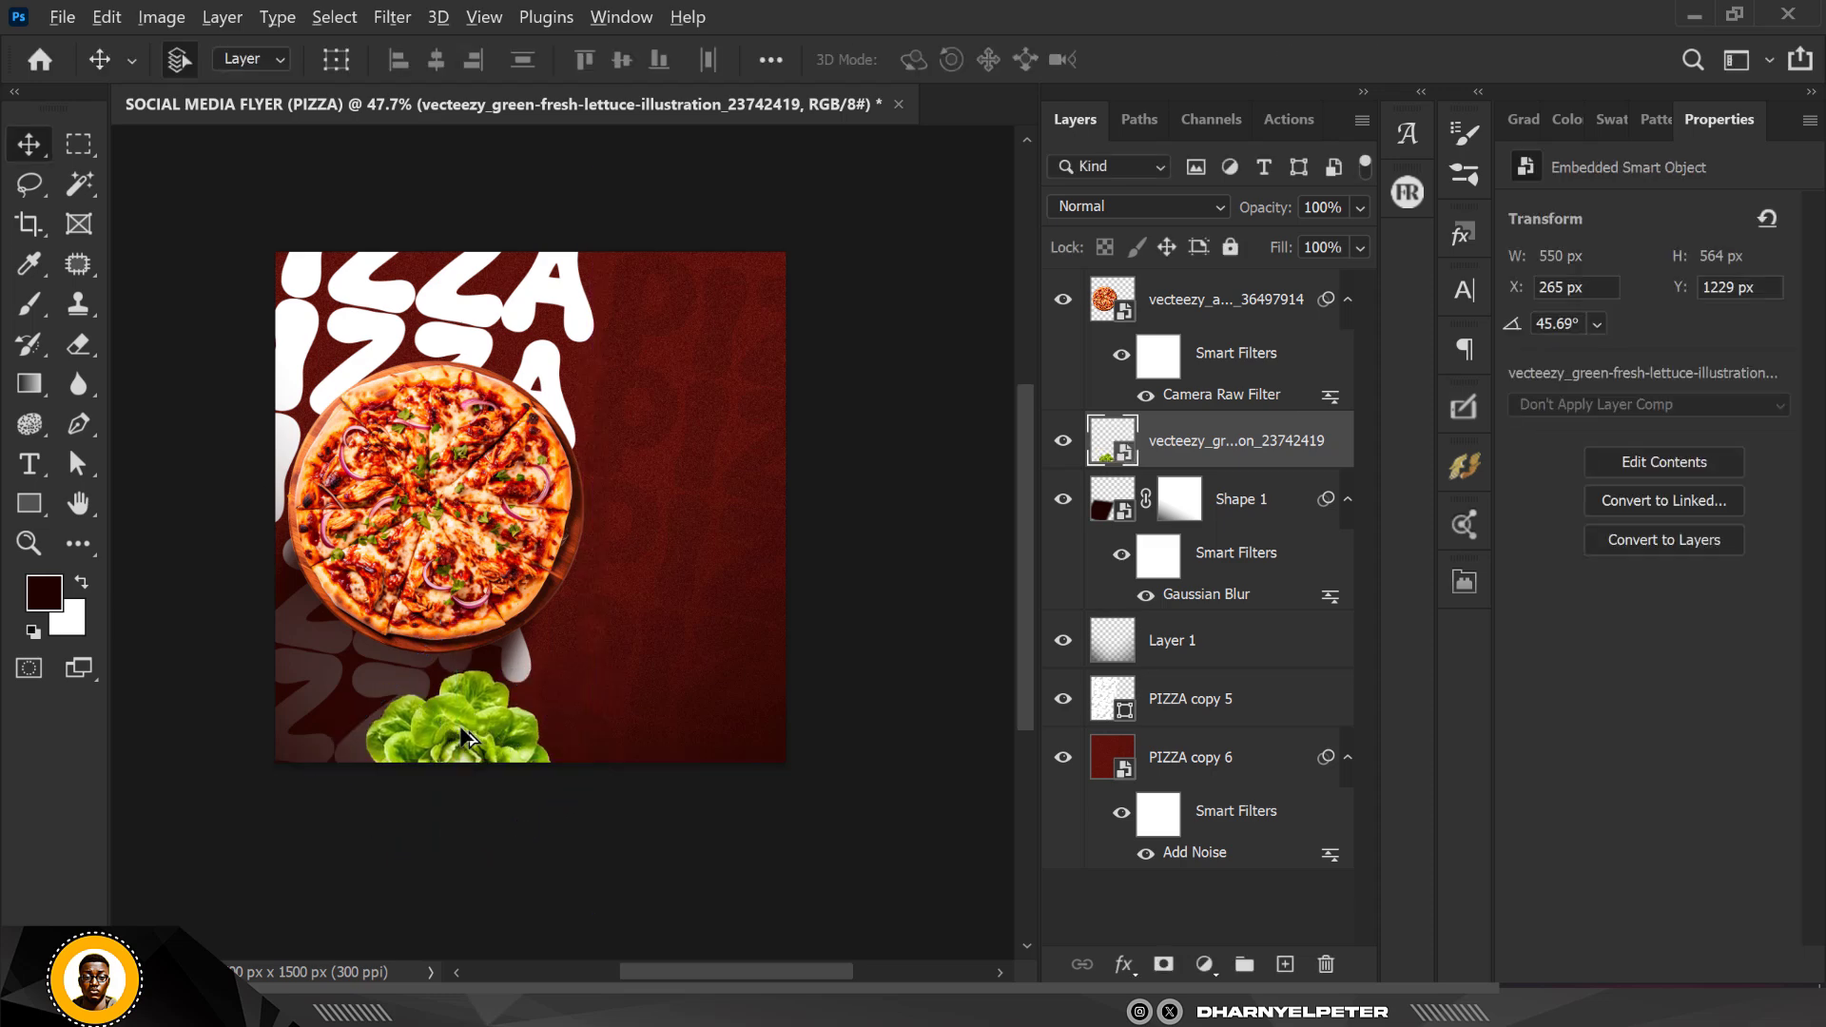
Duplicate the lettuce into the flyer's lower-left corner and scale the copy down to 2.53%
{"action": "left_click_drag", "start_coordinate": [331, 687], "coordinate": [240, 708]}
{"action": "key", "text": "ctrl+t"}
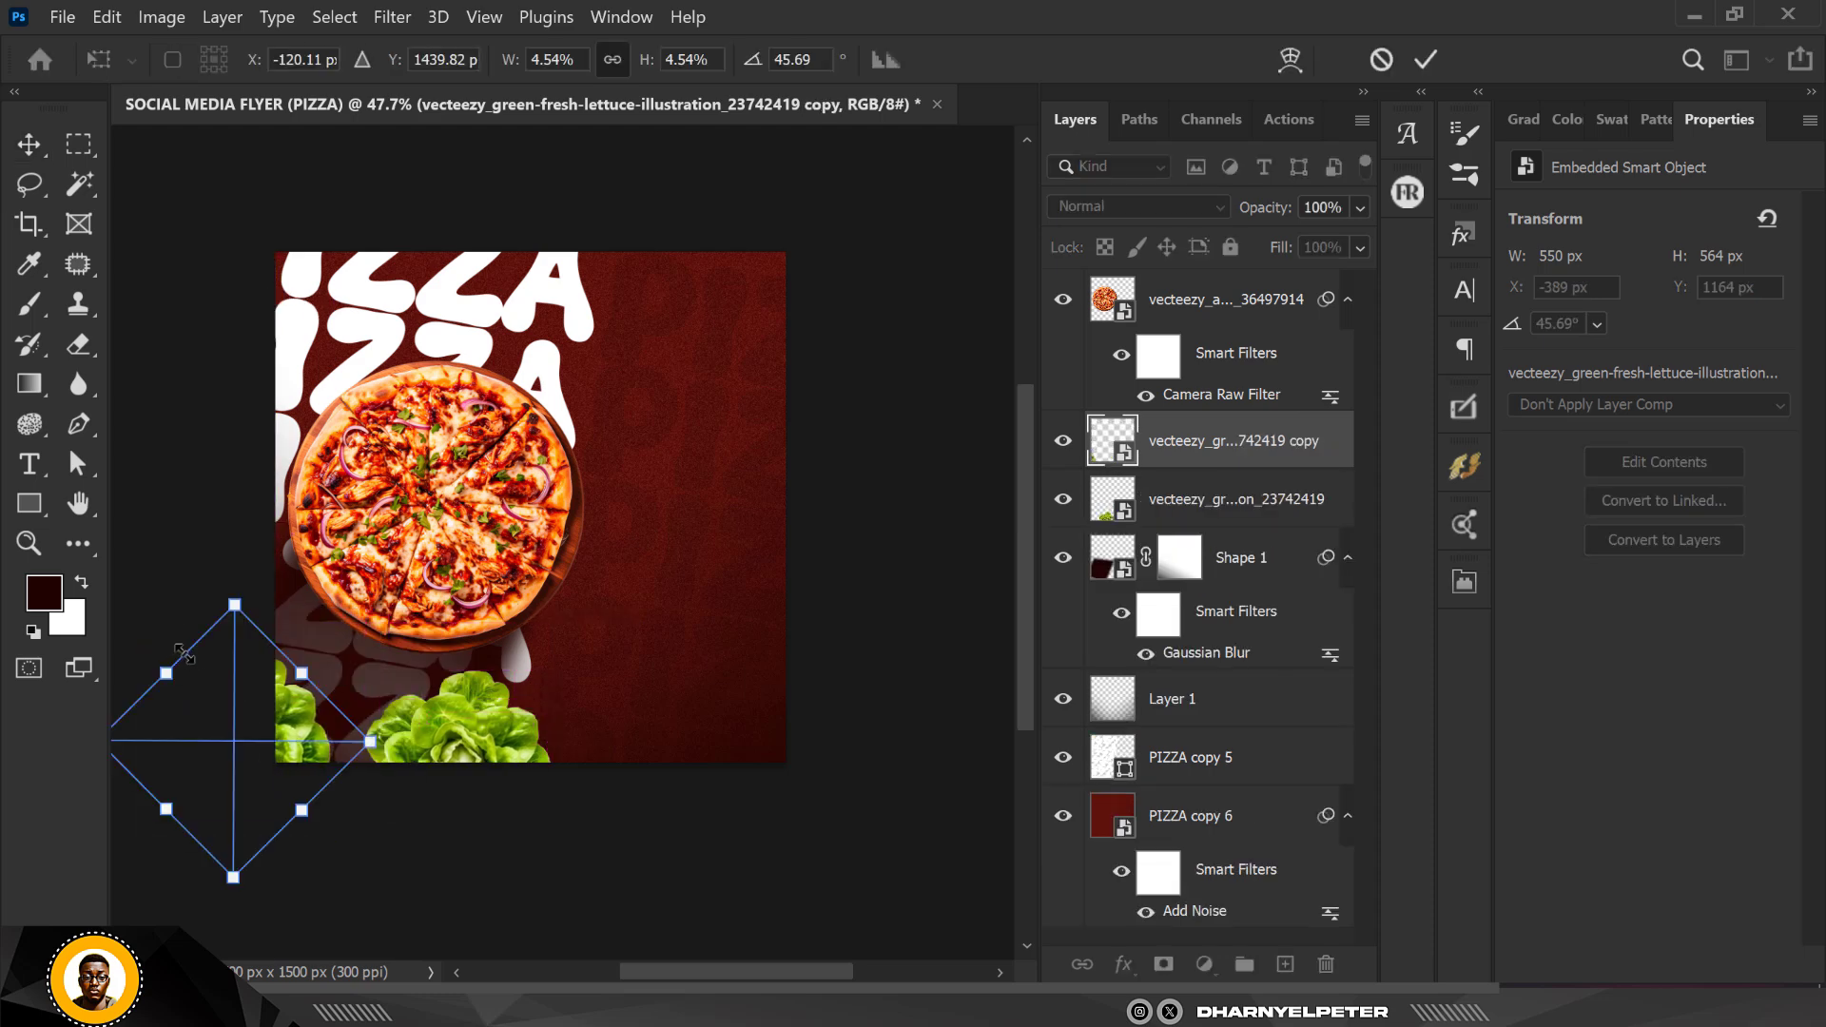
{"action": "left_click_drag", "start_coordinate": [233, 601], "coordinate": [263, 728]}
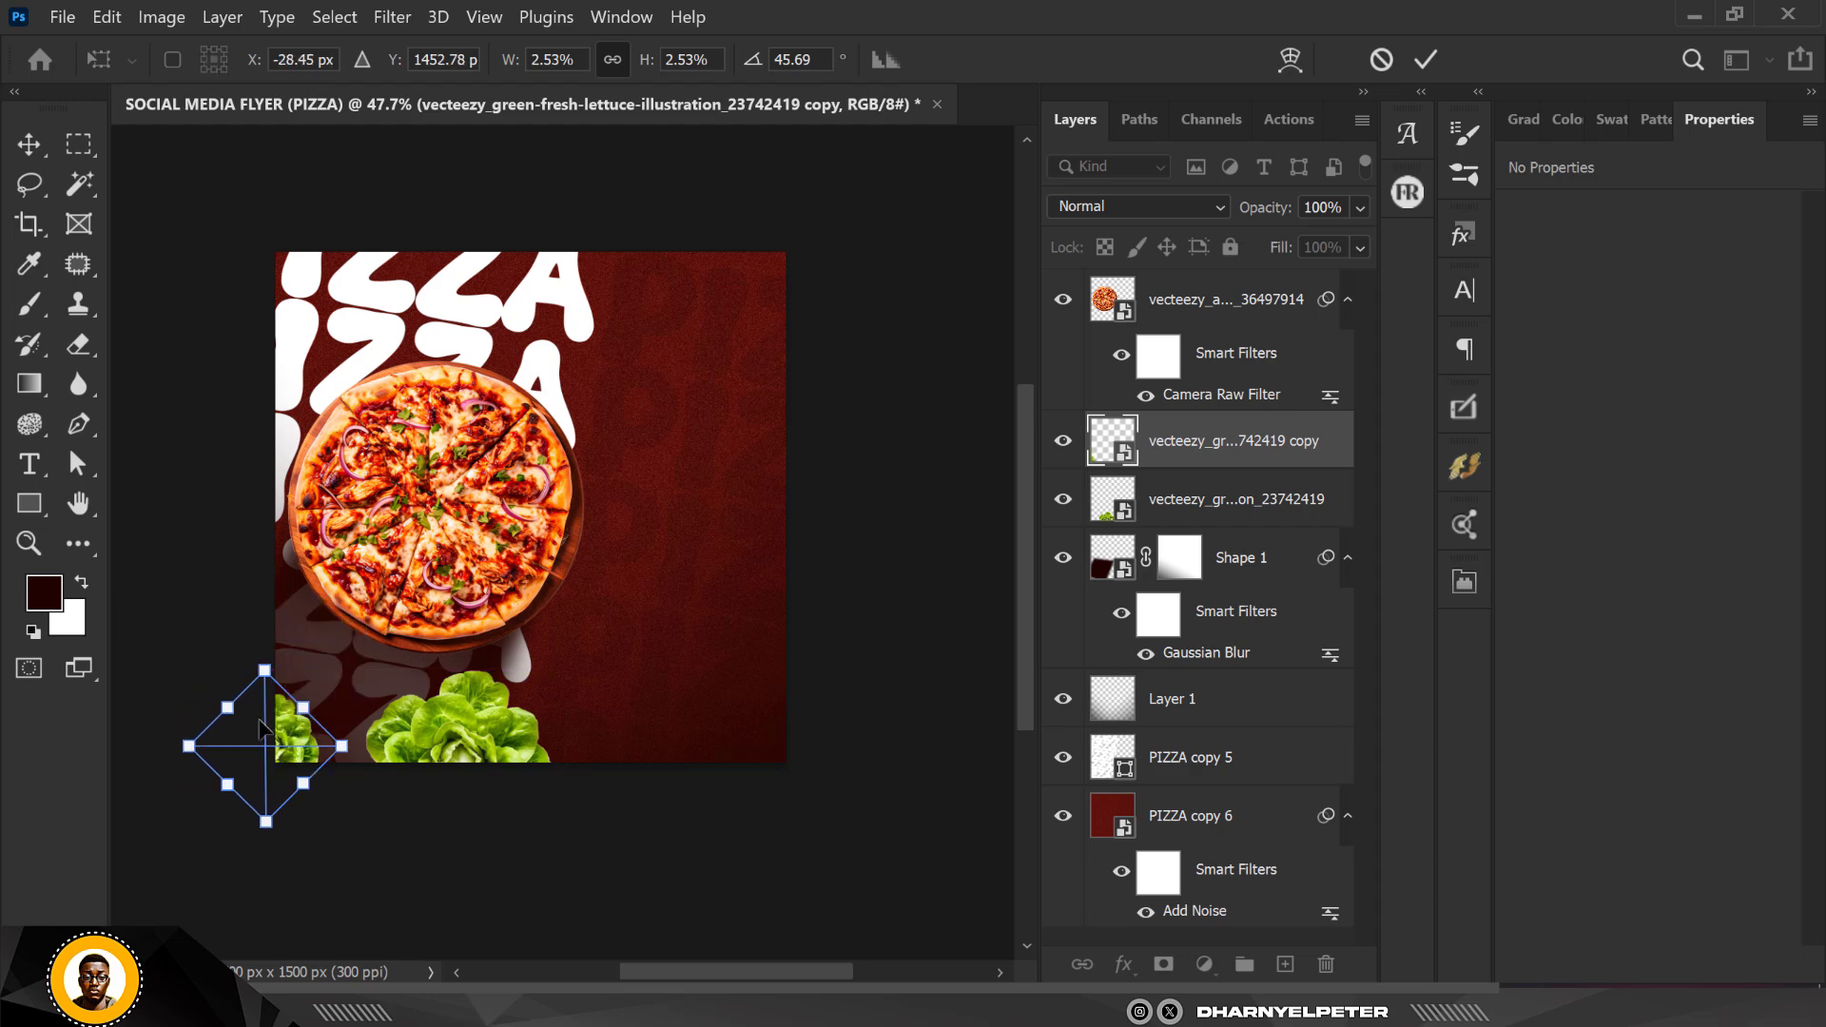
{"action": "key", "text": "Return"}
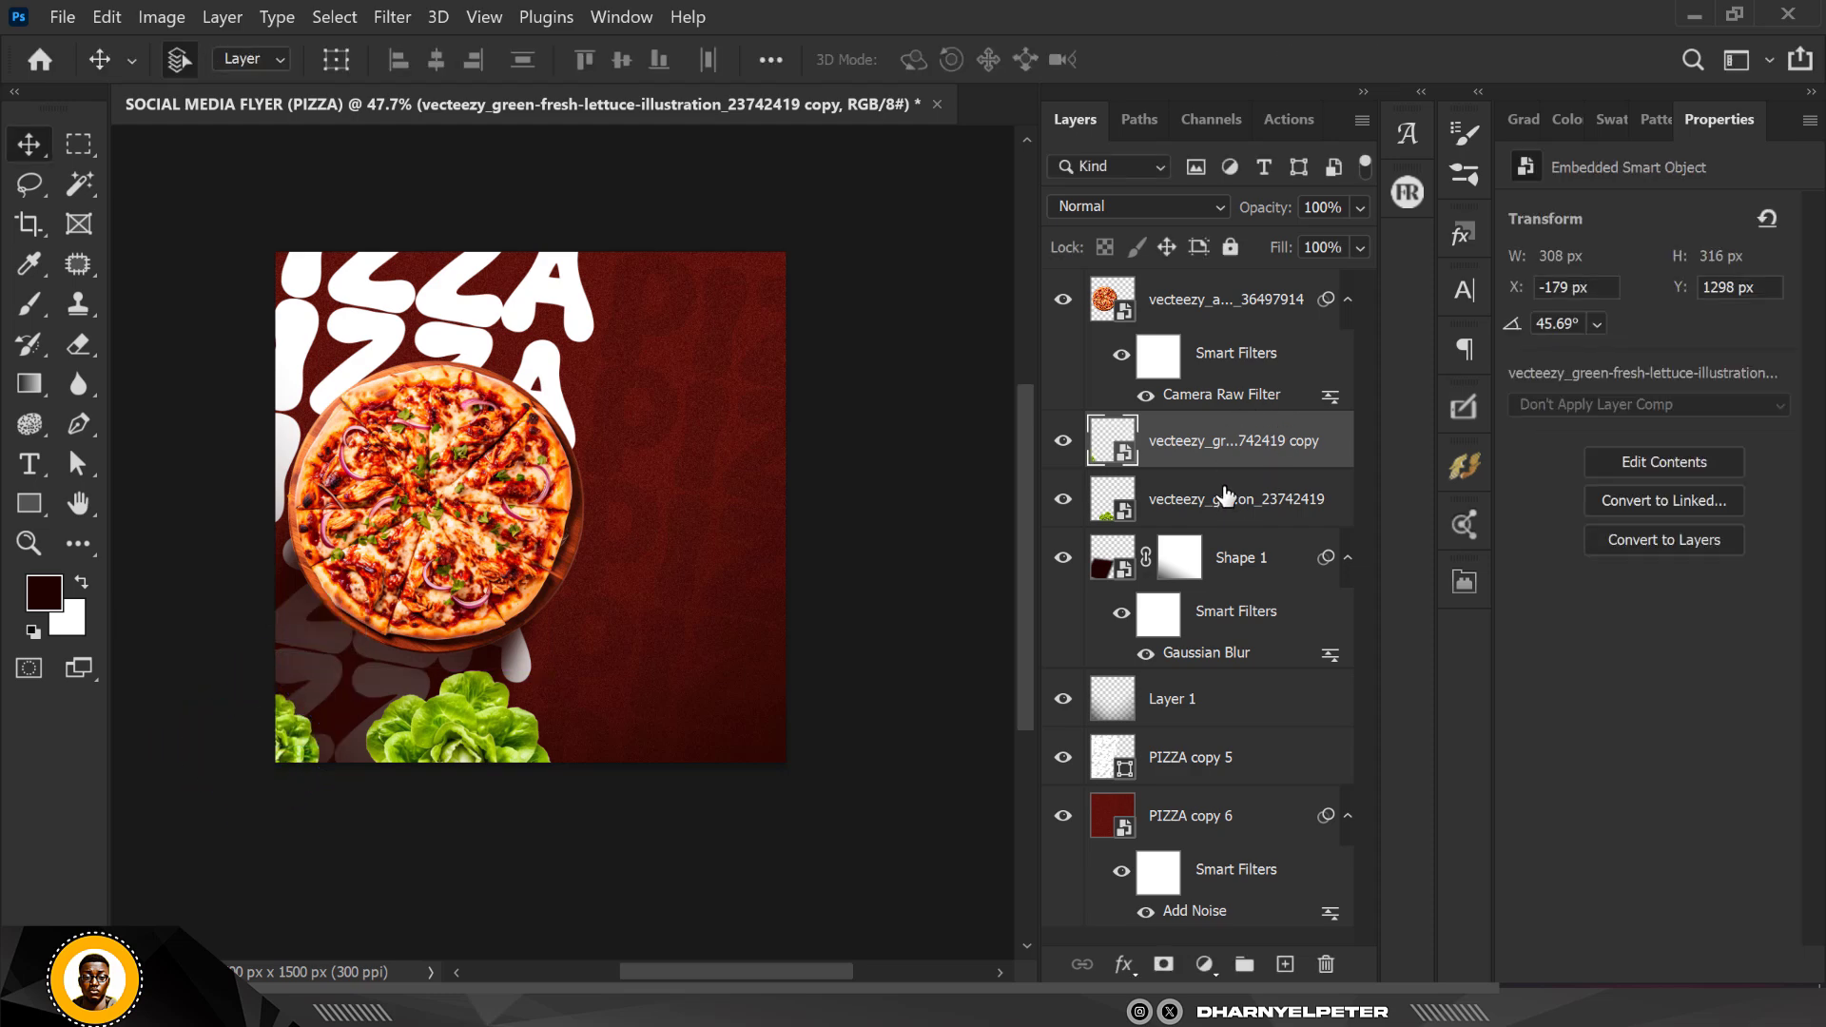
Apply a light Gaussian Blur to the larger lettuce and compare the flyer with that layer hidden and shown
{"action": "left_click", "coordinate": [1220, 505]}
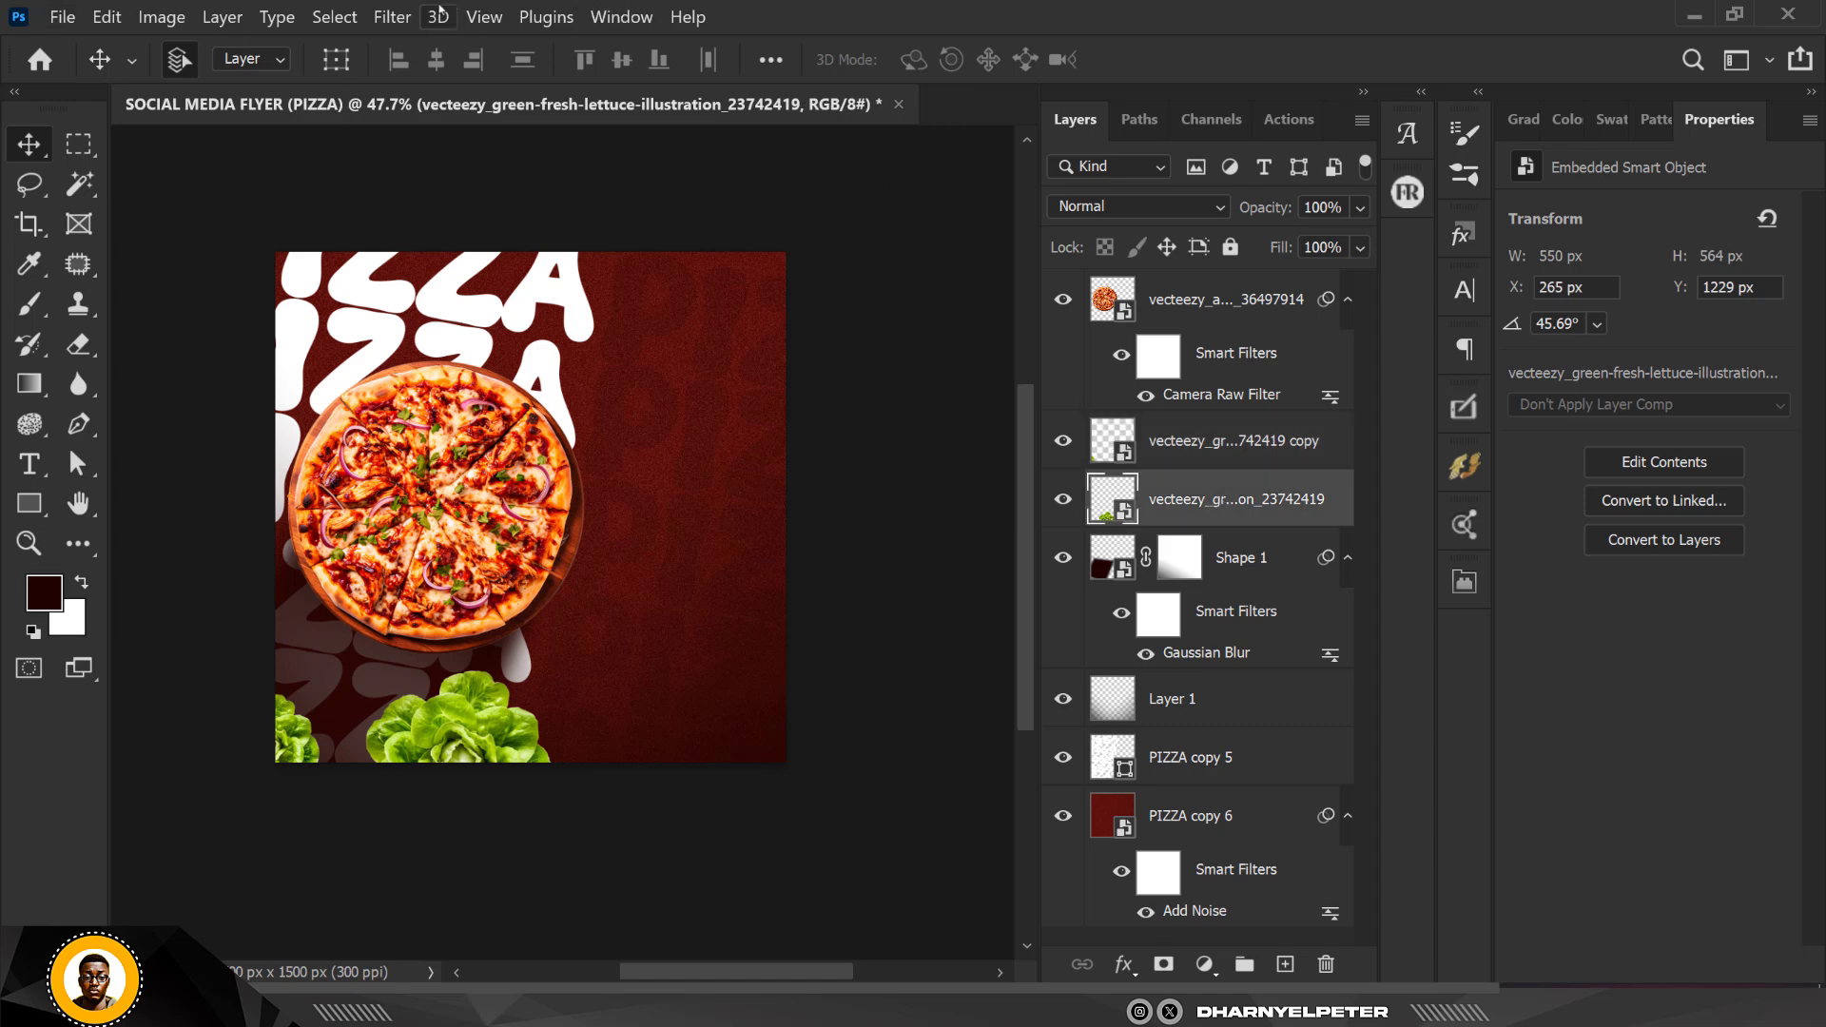
{"action": "left_click", "coordinate": [393, 16]}
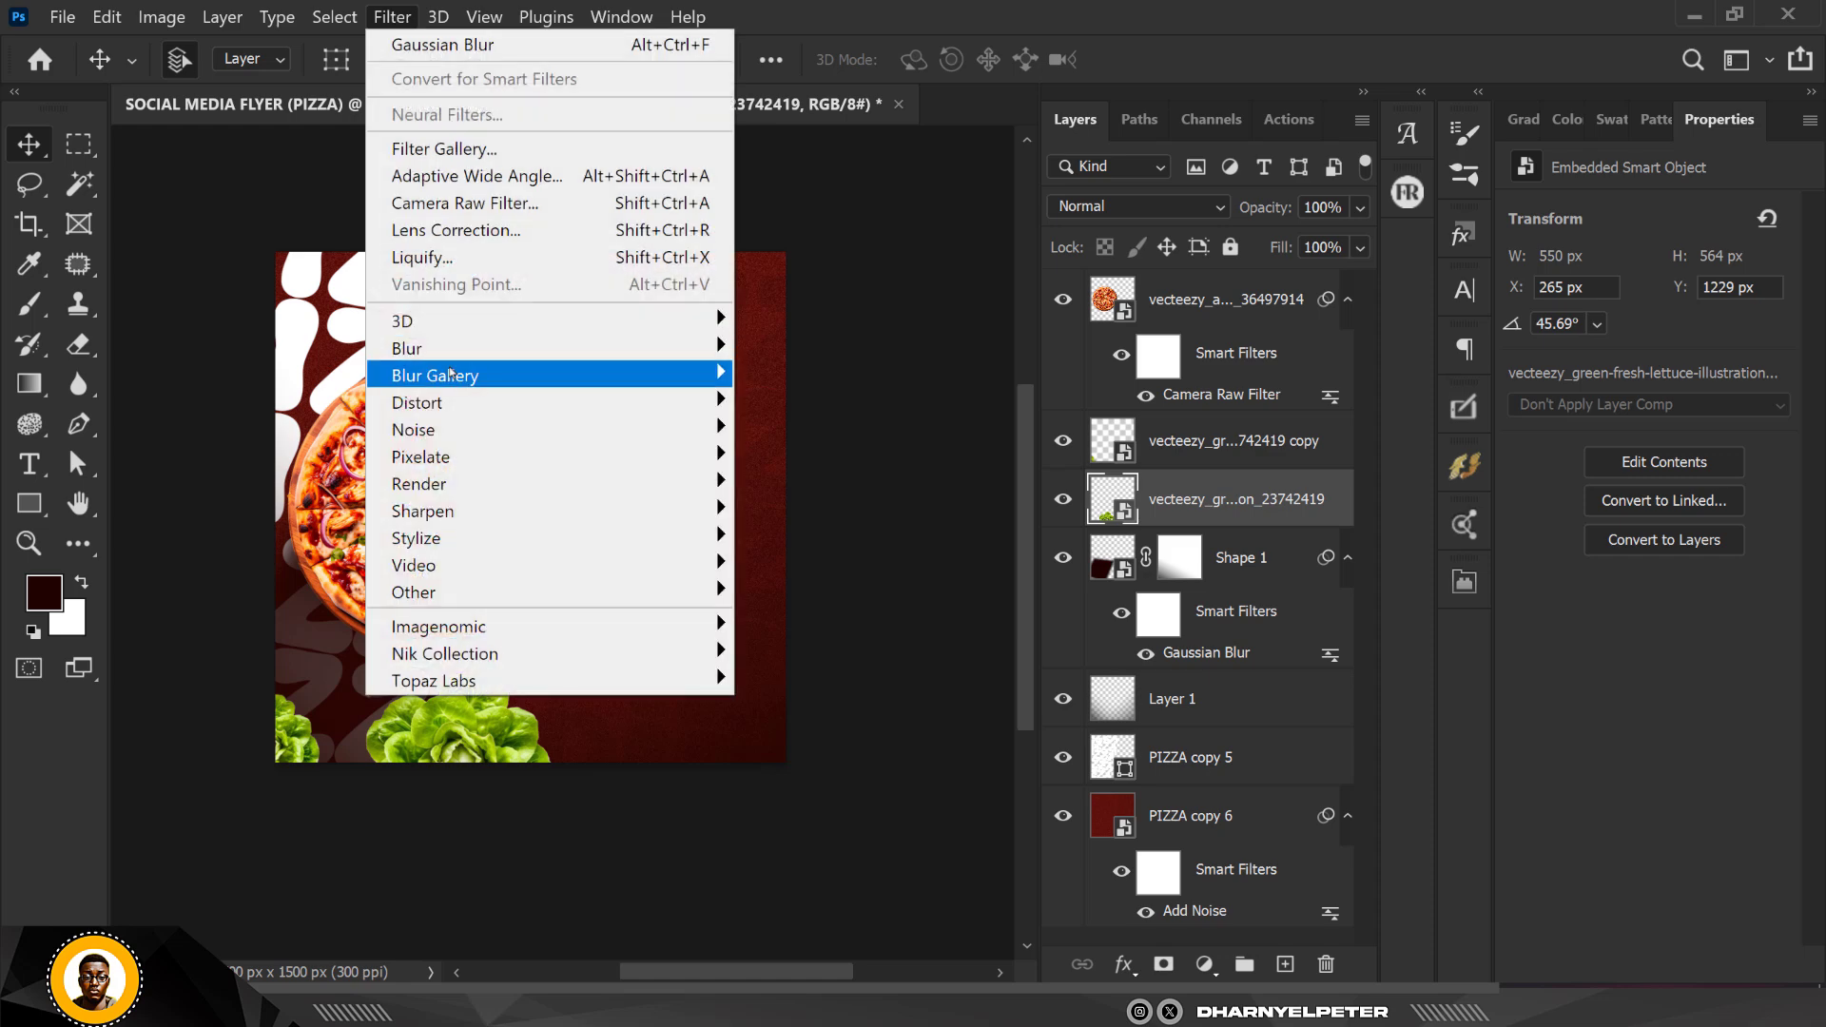
{"action": "mouse_move", "coordinate": [457, 349]}
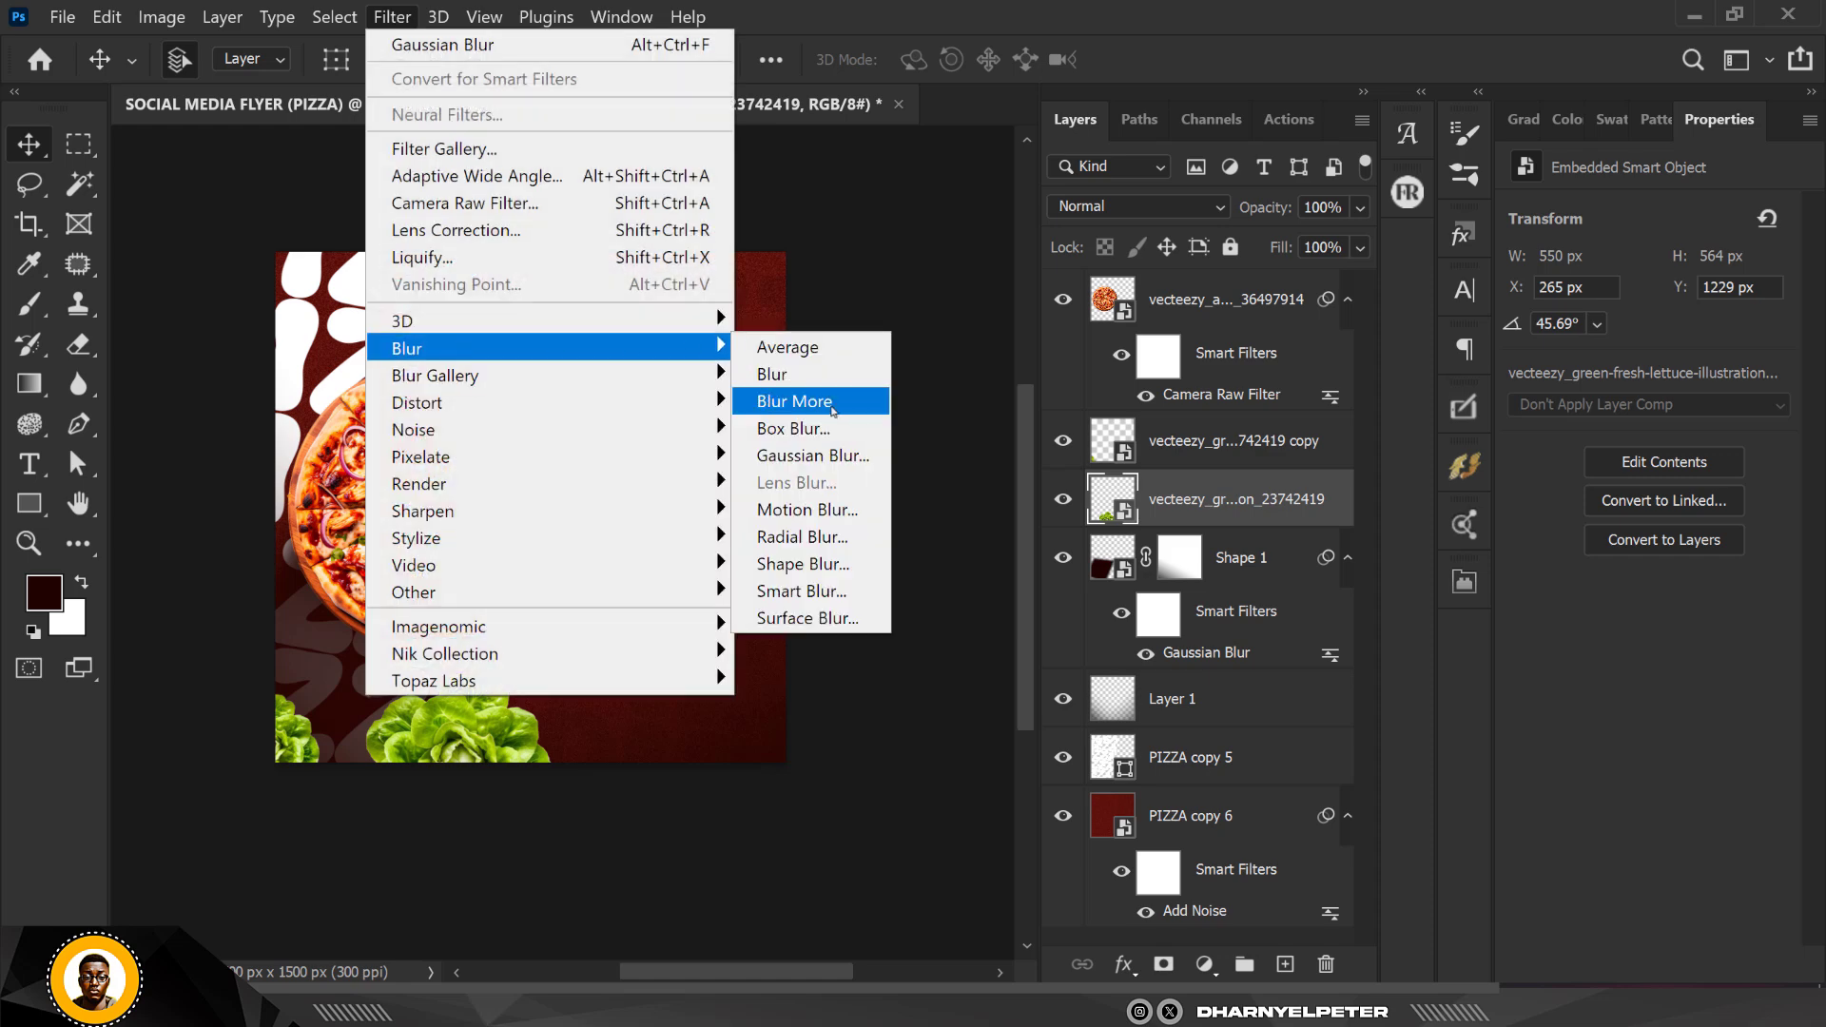
{"action": "left_click", "coordinate": [836, 459]}
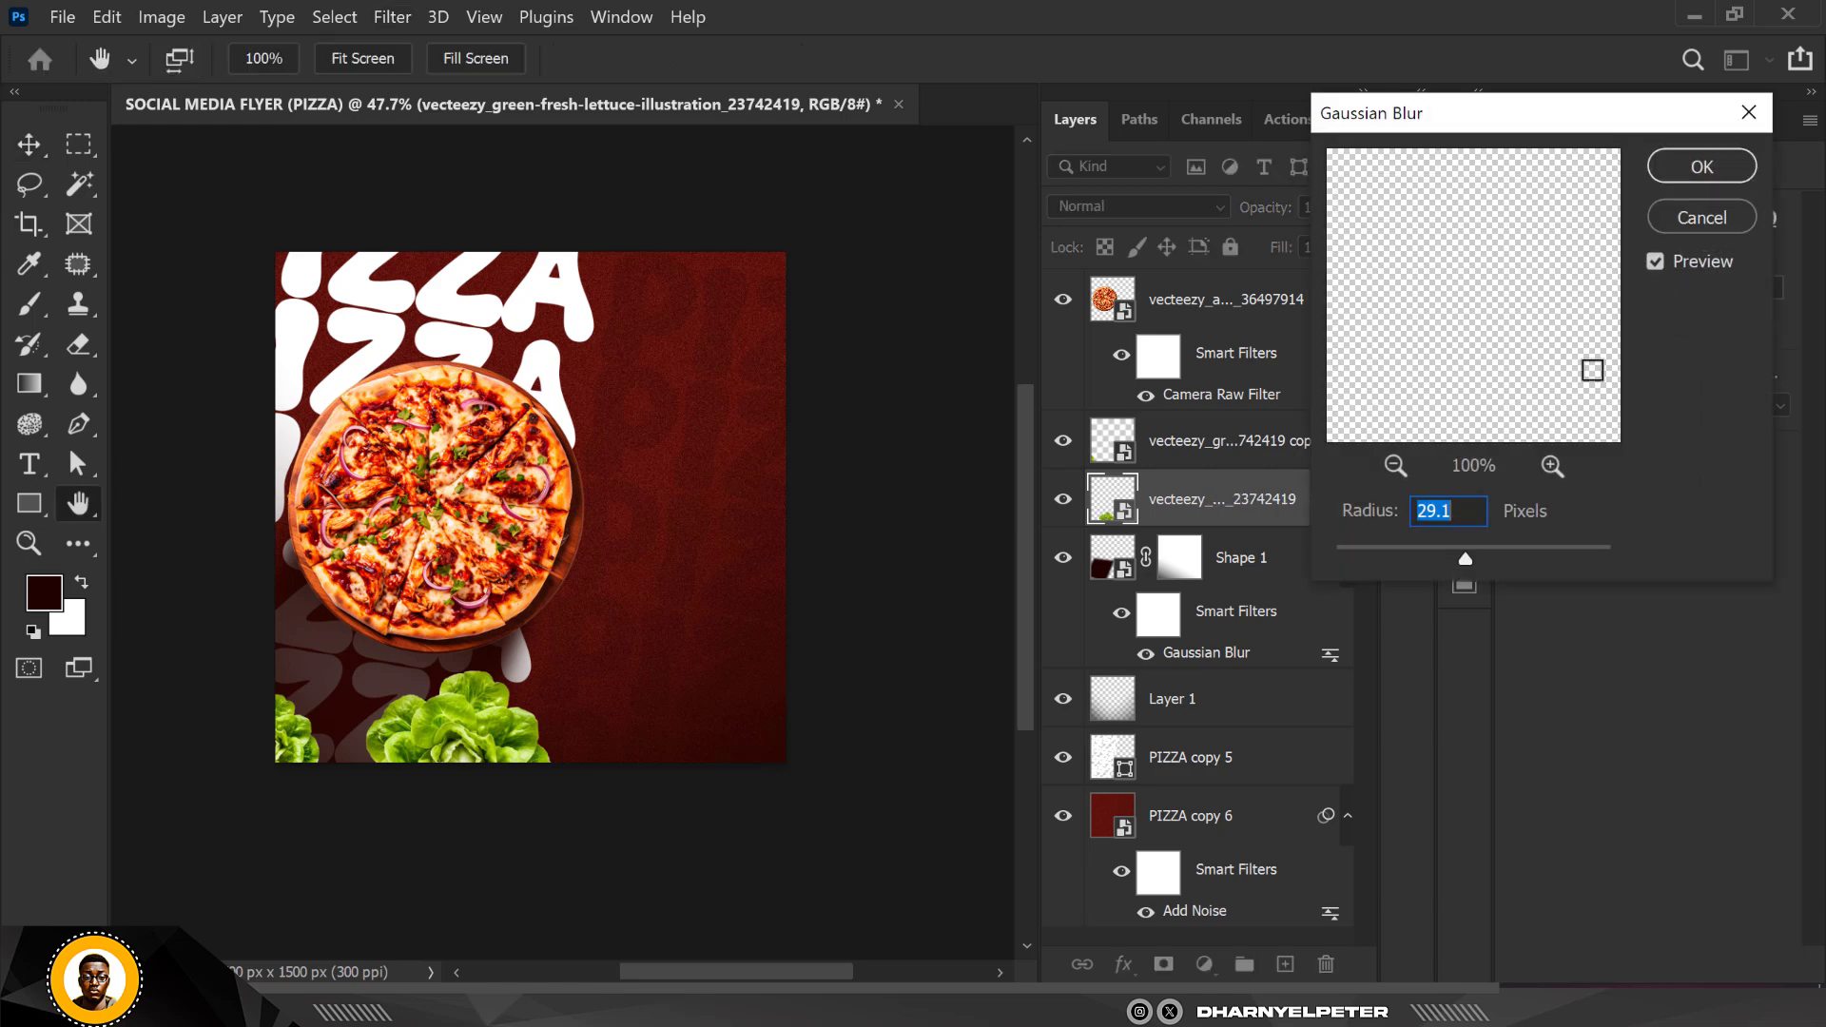
{"action": "left_click", "coordinate": [1381, 556]}
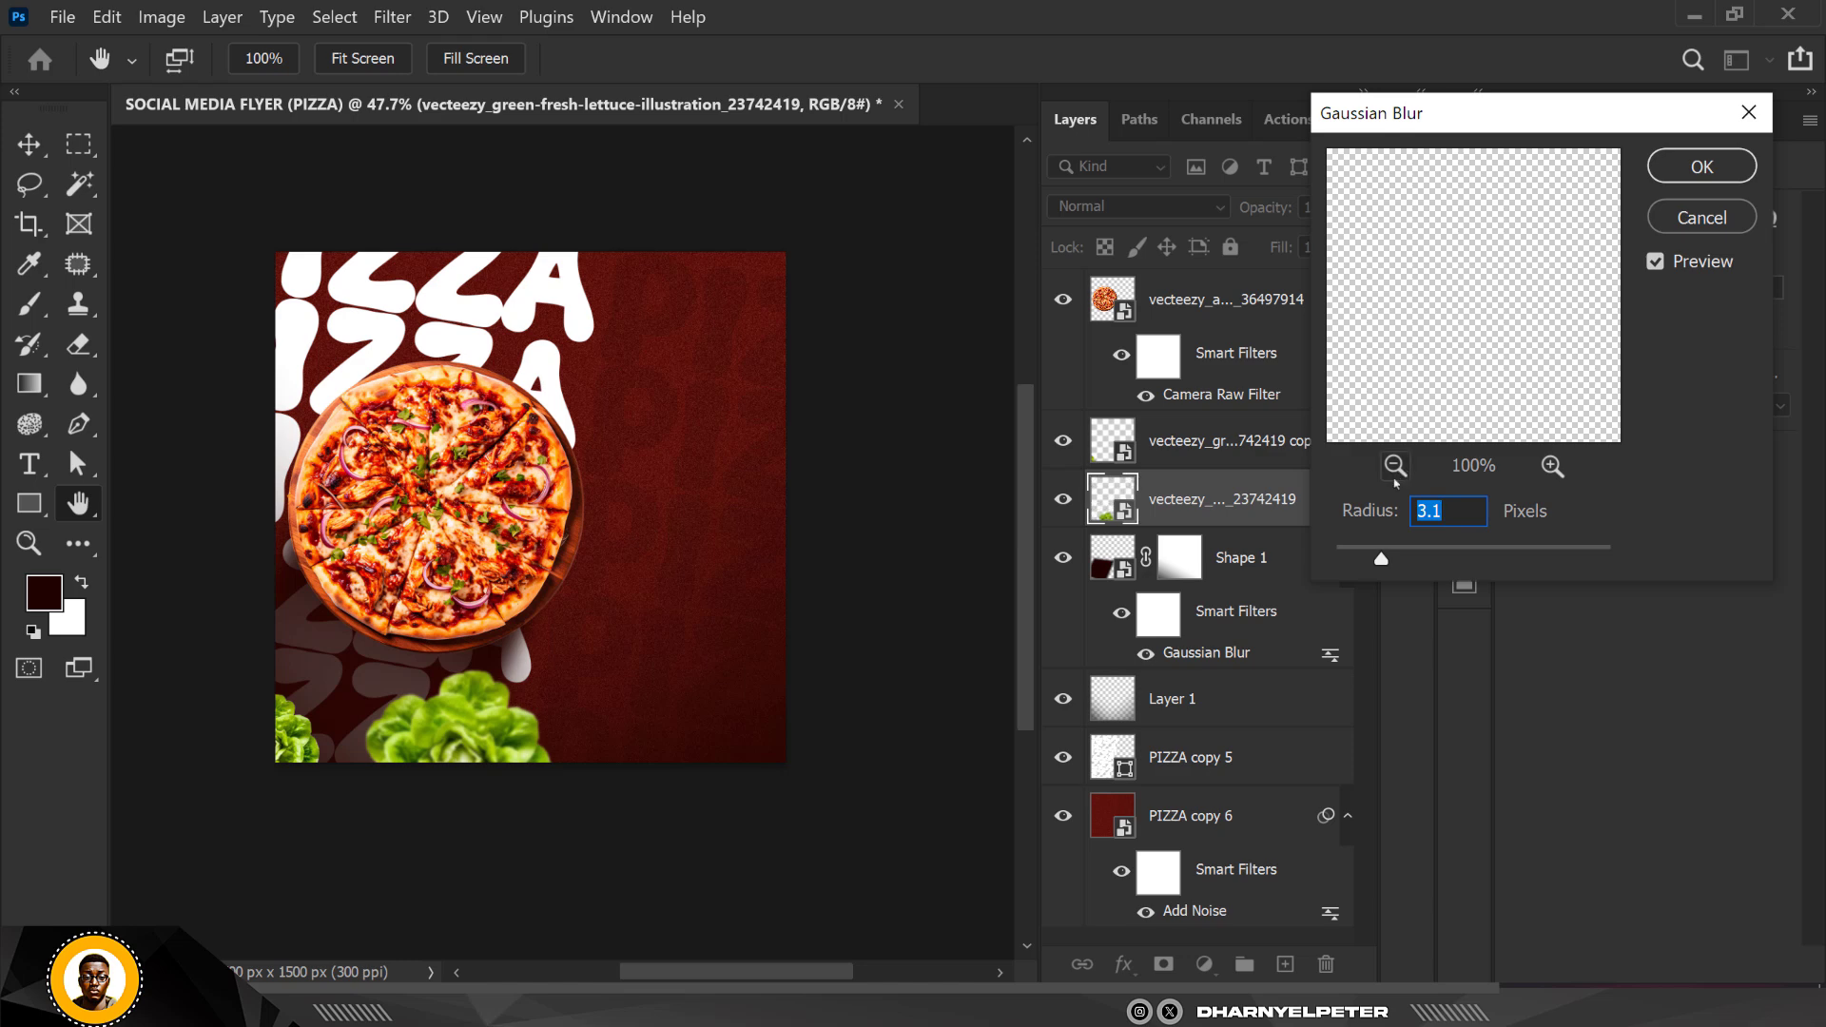
{"action": "left_click_drag", "start_coordinate": [1369, 559], "coordinate": [1366, 558]}
{"action": "left_click", "coordinate": [1719, 176]}
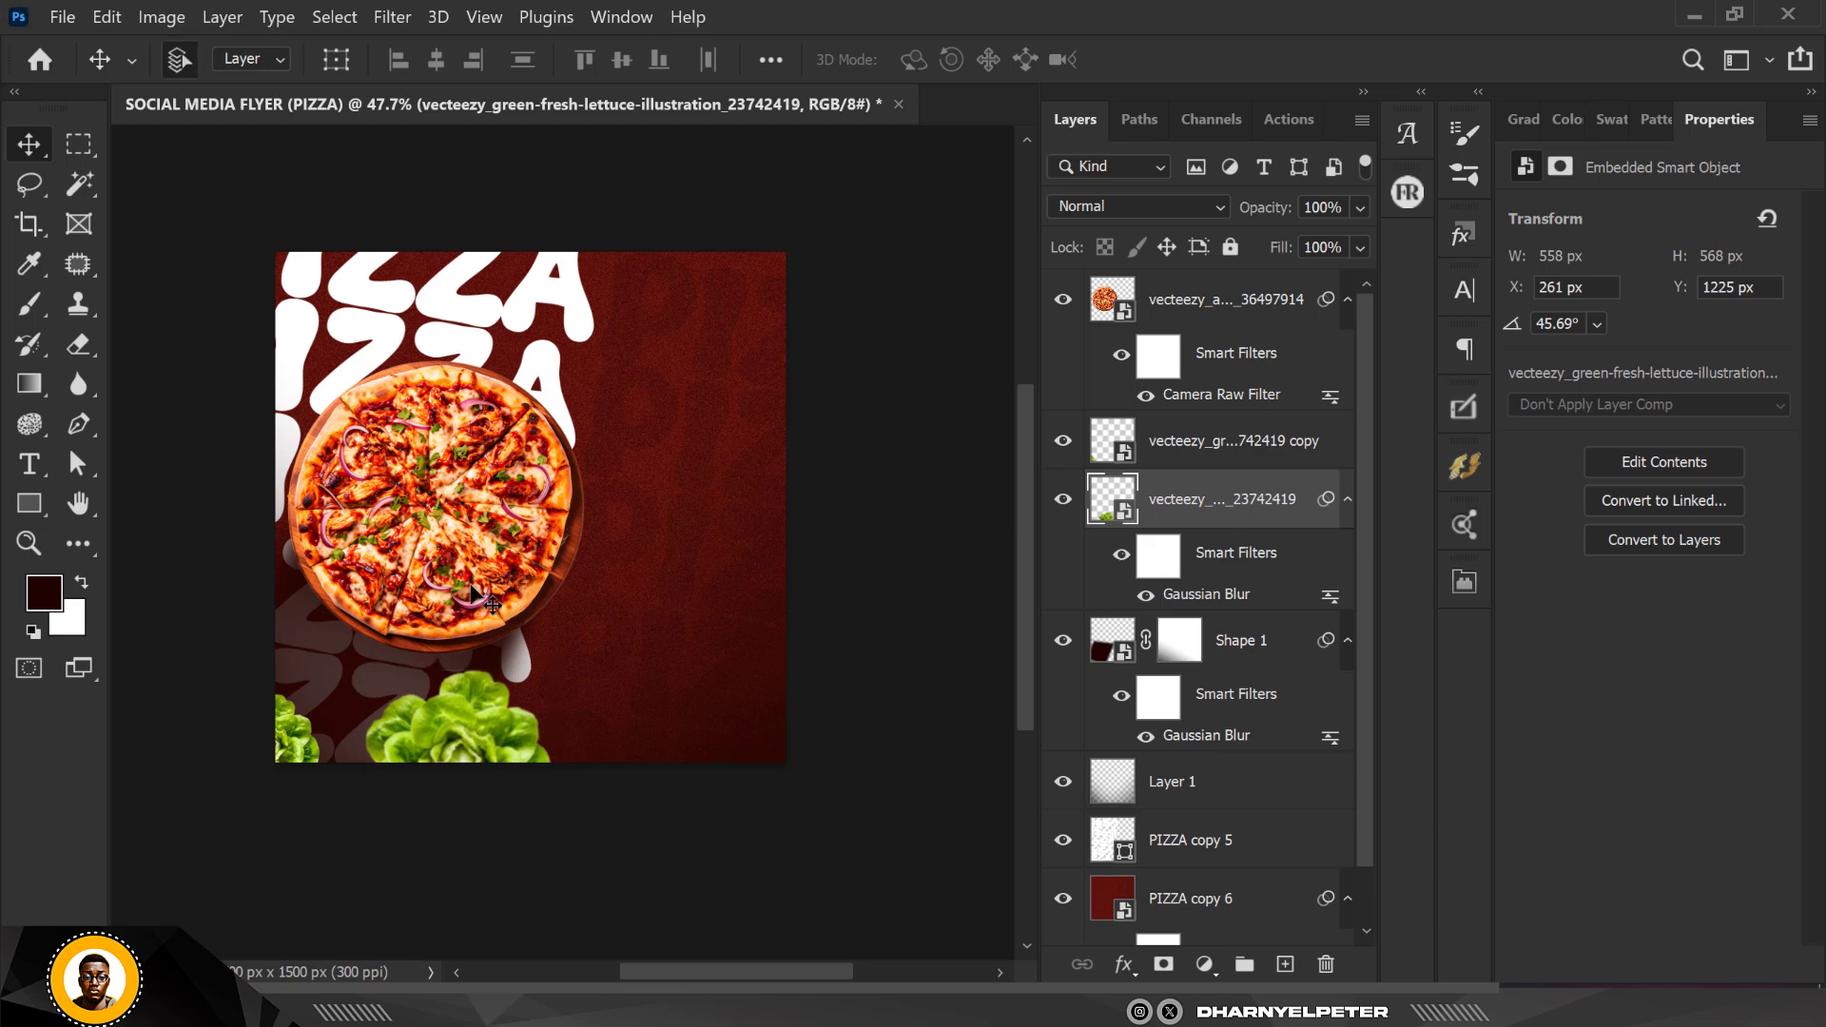
{"action": "left_click", "coordinate": [883, 403]}
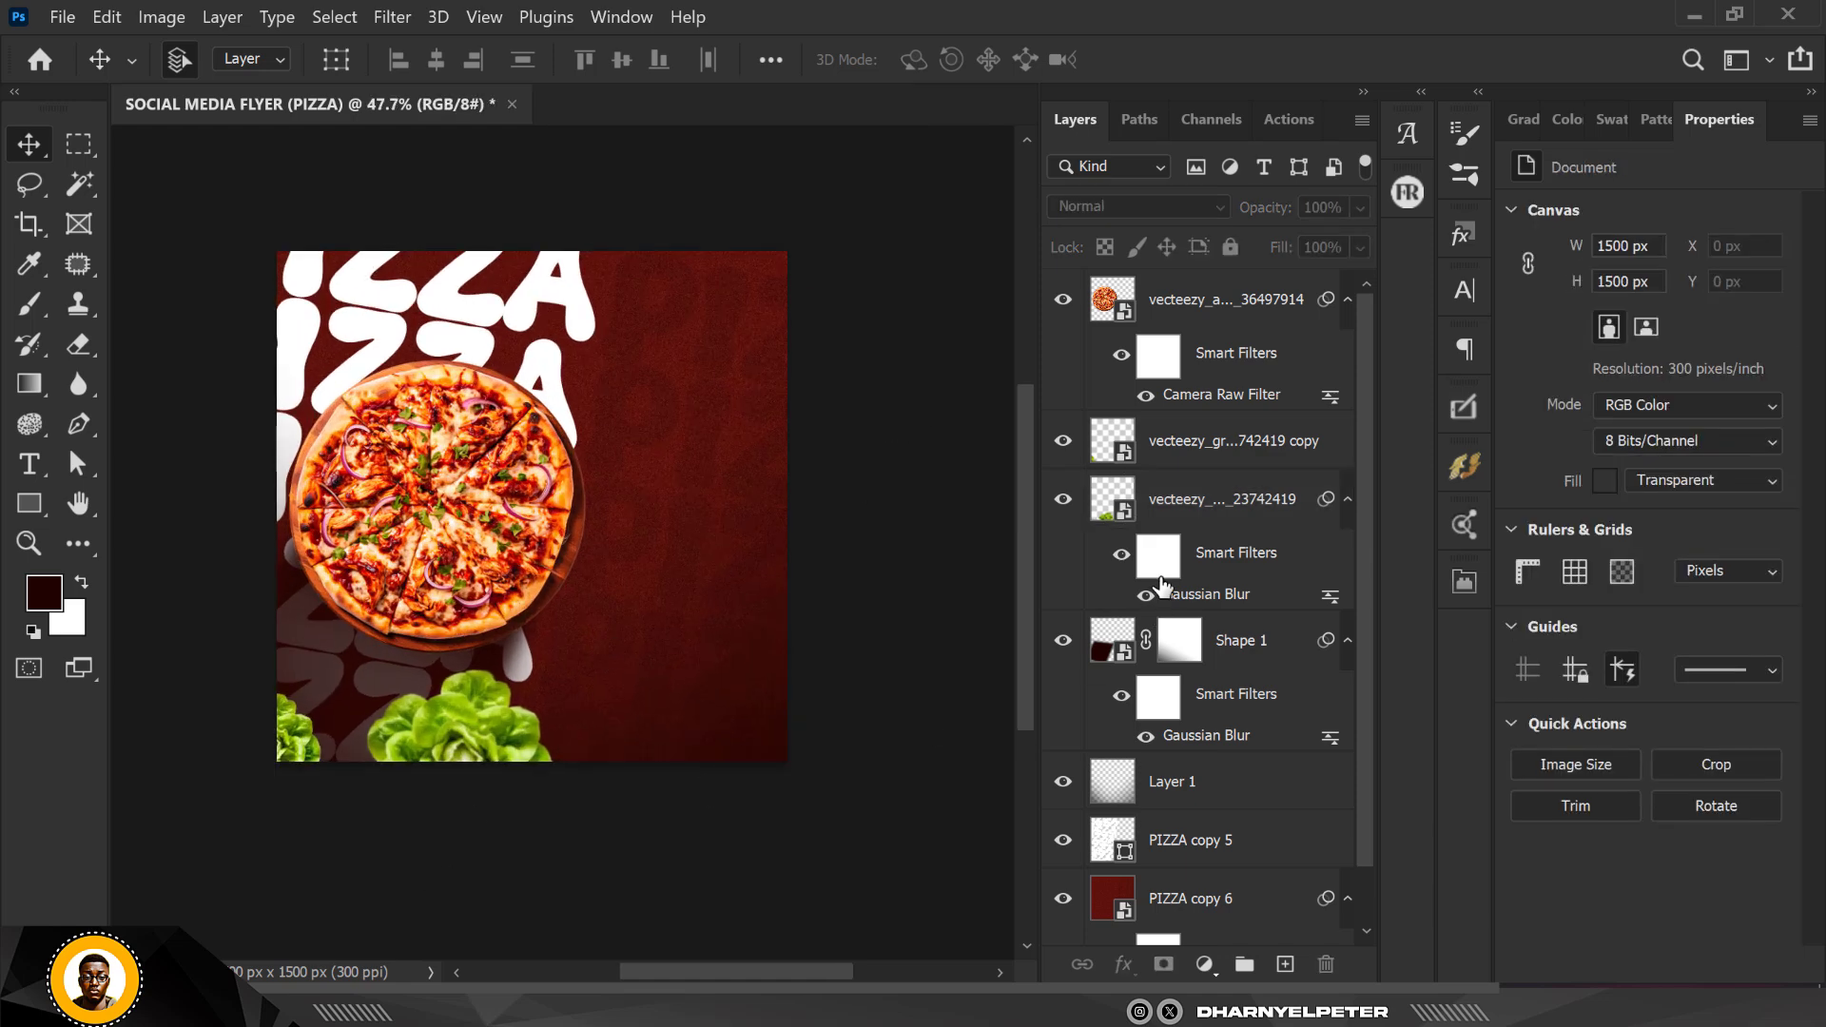
{"action": "left_click", "coordinate": [1192, 510]}
{"action": "left_click", "coordinate": [1065, 502]}
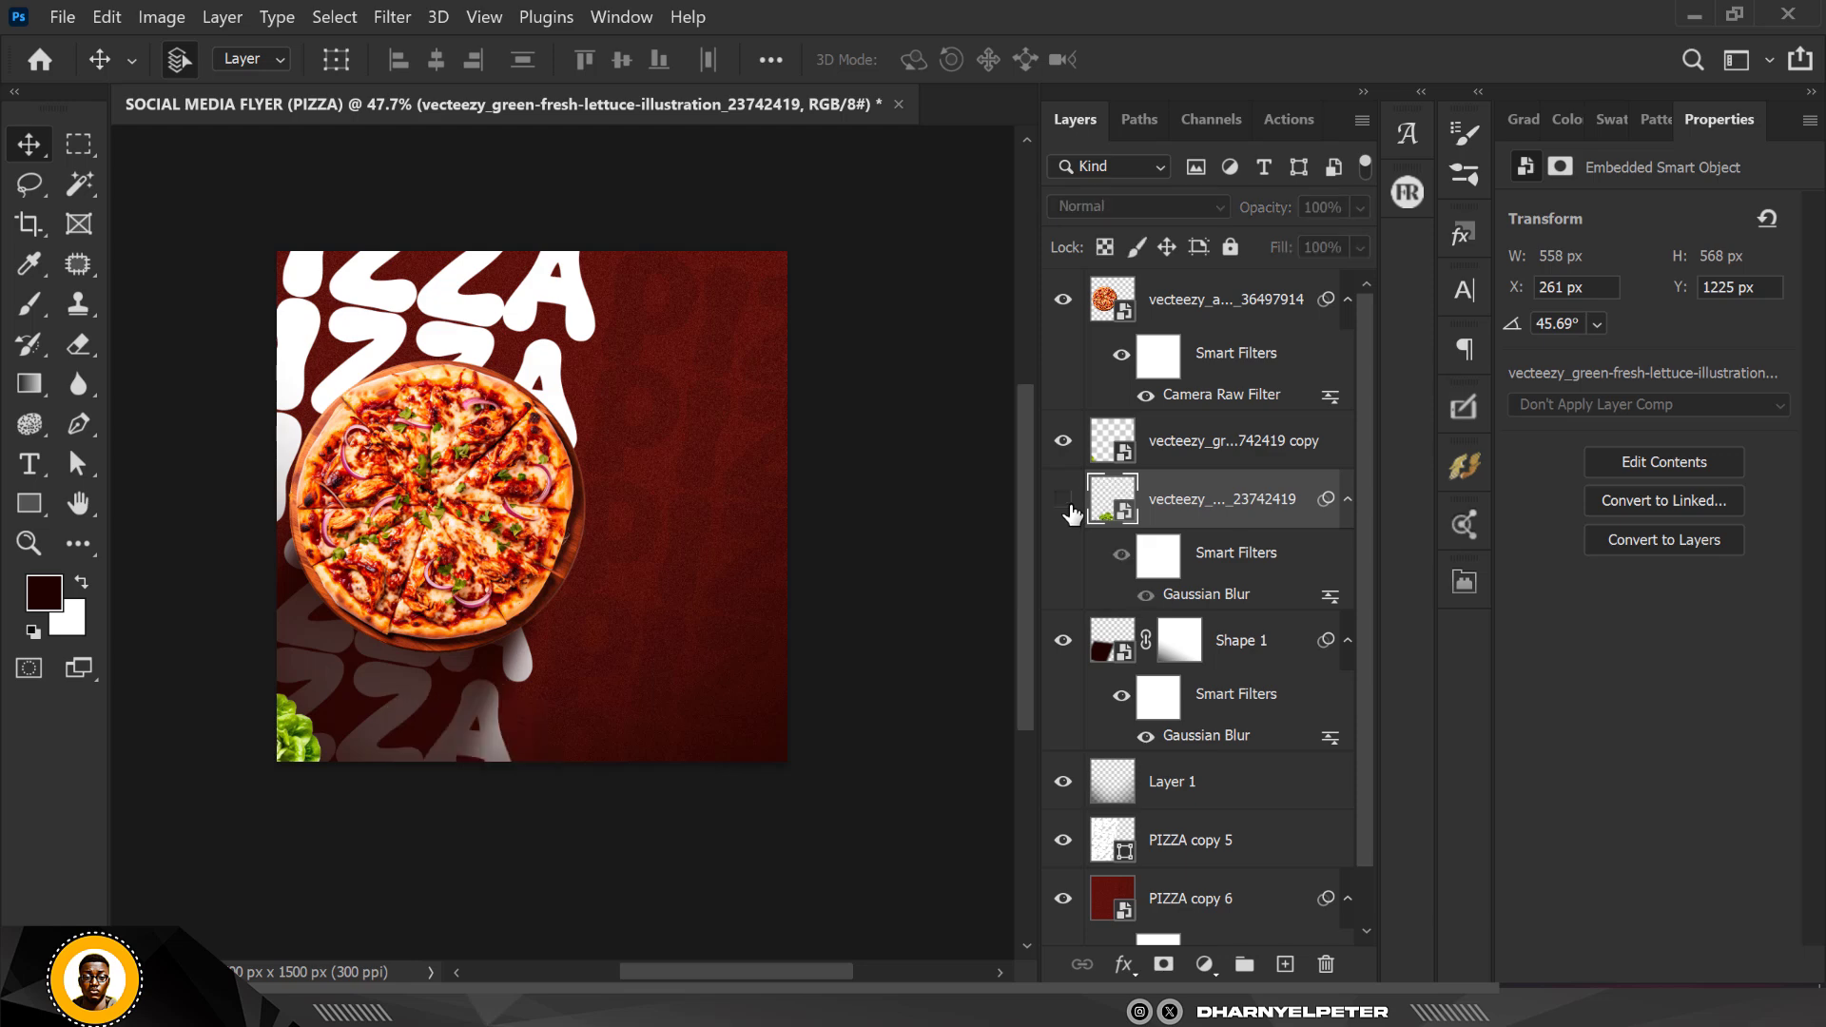
{"action": "left_click", "coordinate": [1064, 502]}
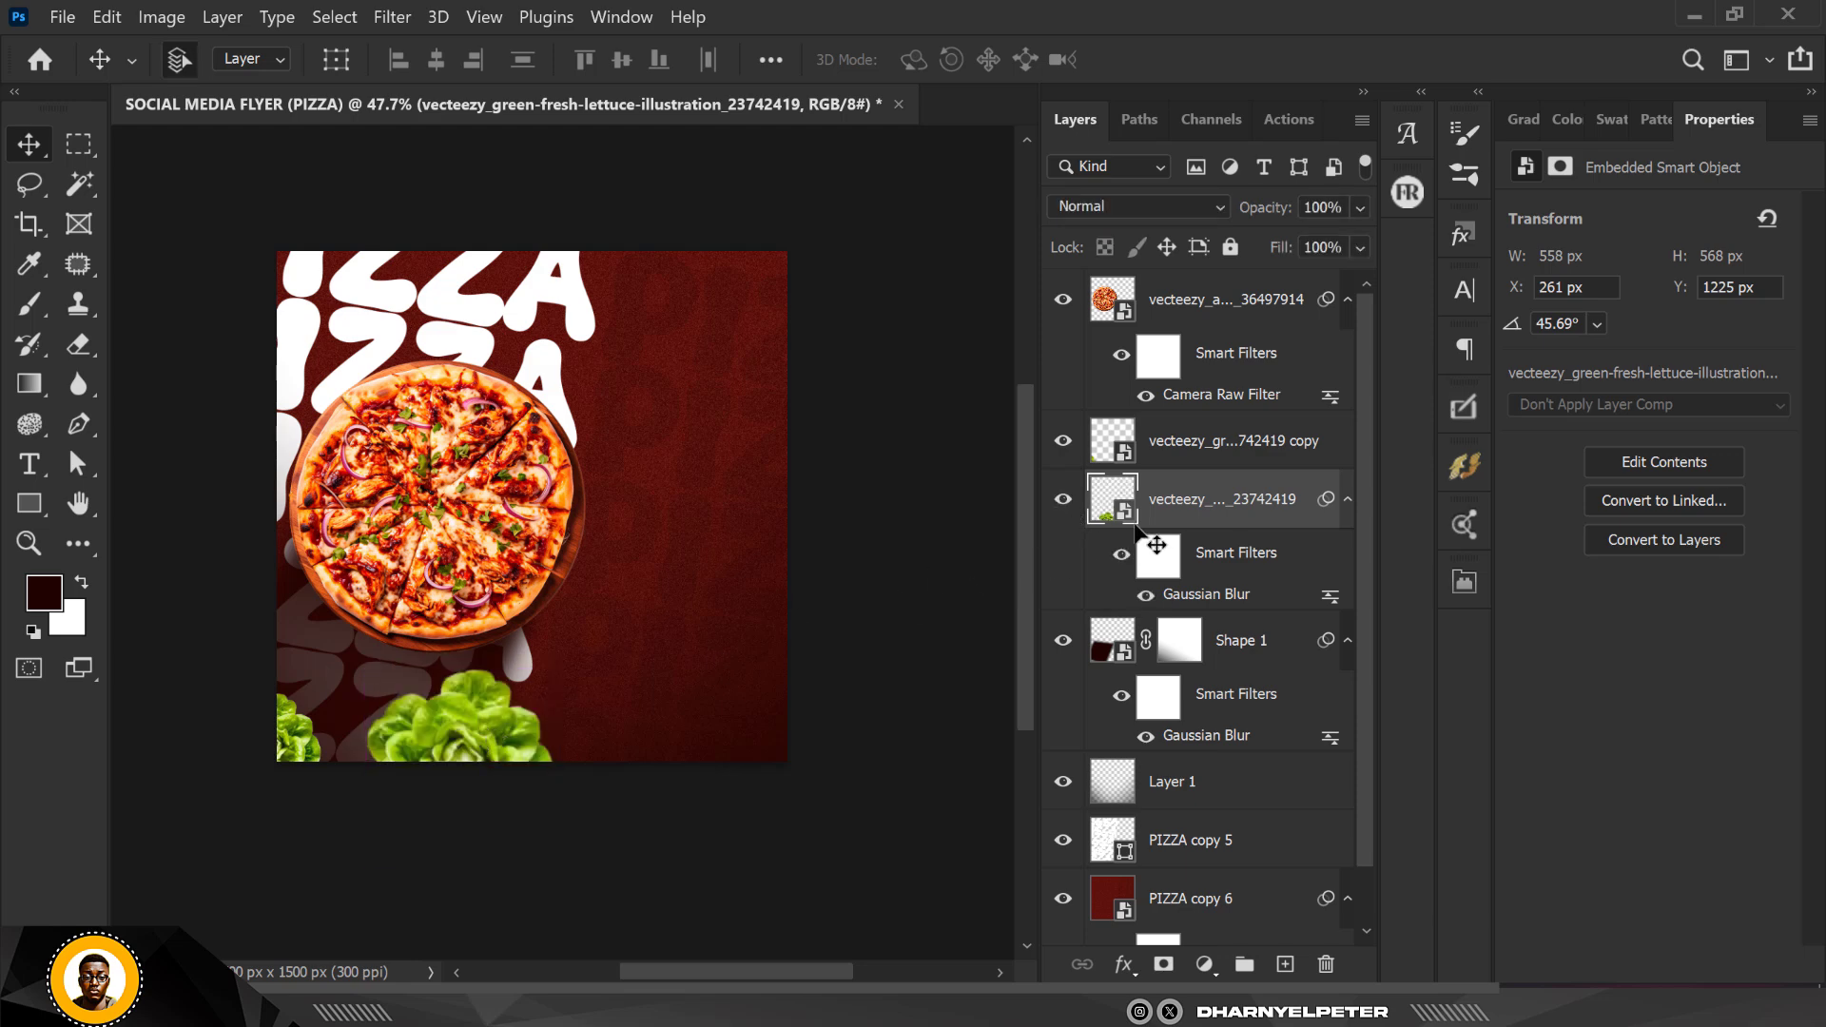
Copy the larger lettuce's Gaussian Blur to the corner lettuce copy and set the copy's radius to 3.9 px
{"action": "left_click", "coordinate": [302, 728]}
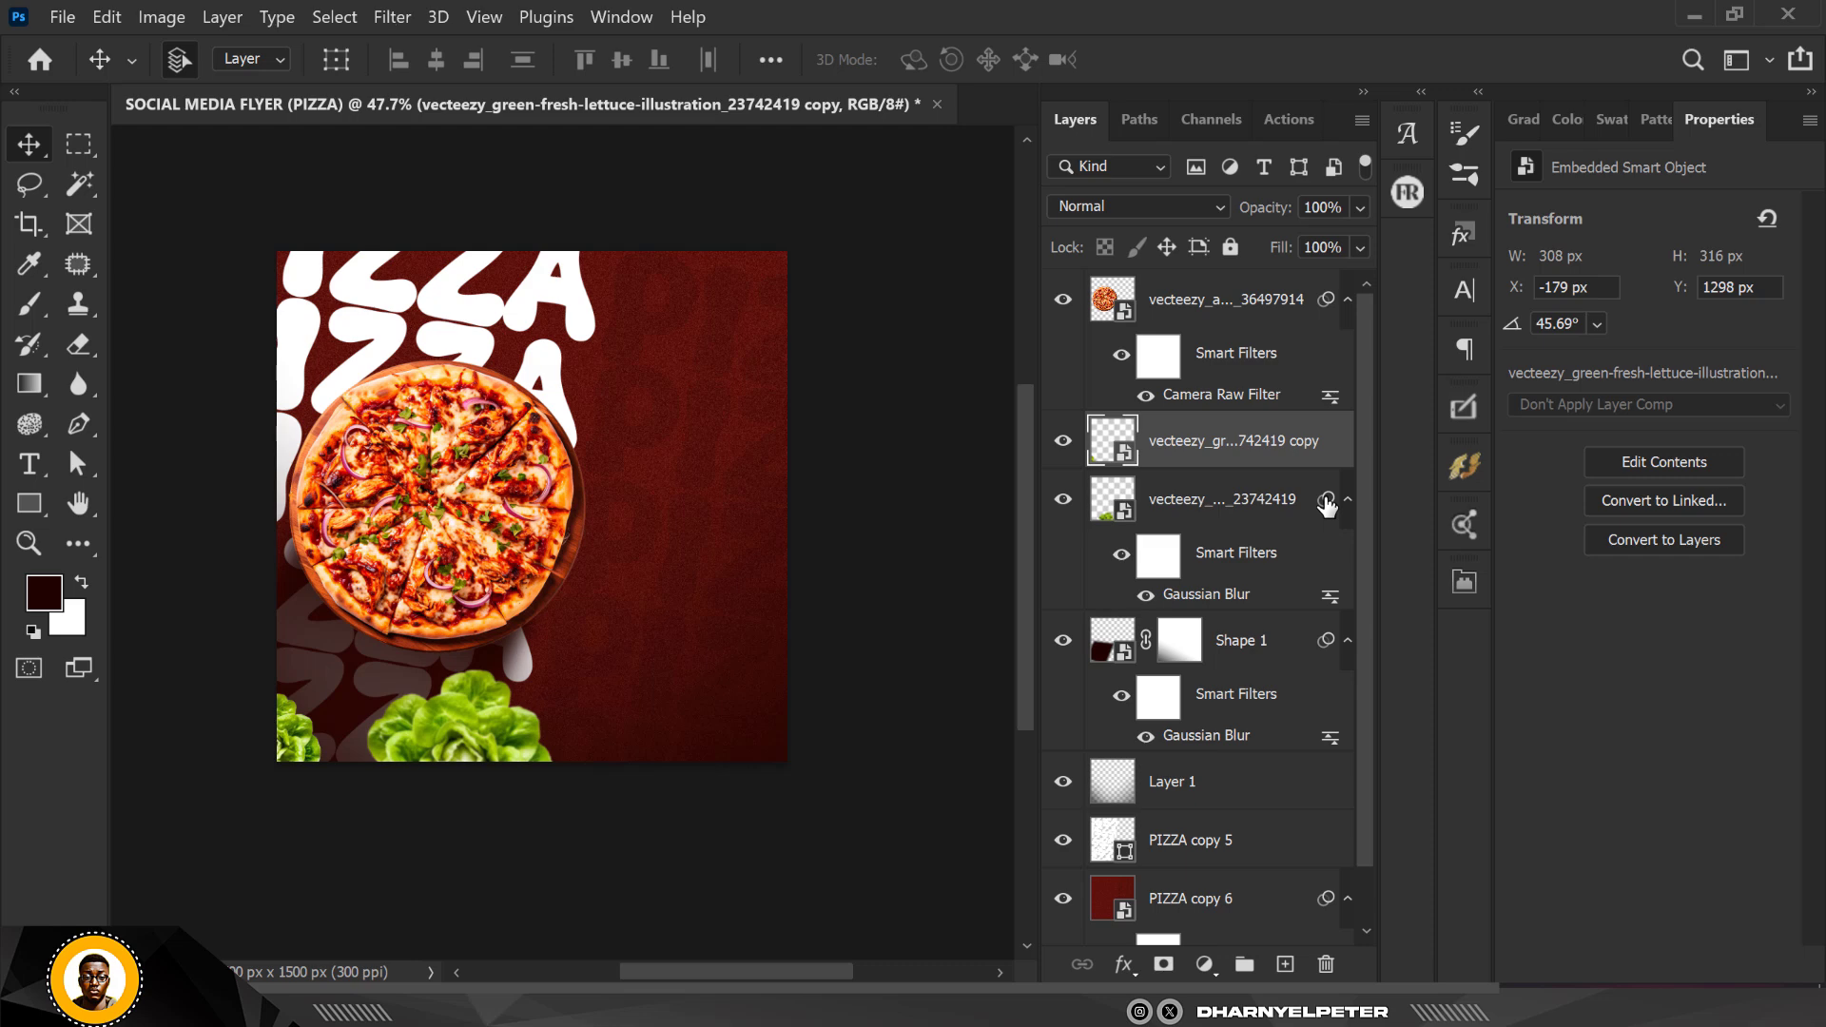
{"action": "left_click_drag", "start_coordinate": [1327, 505], "coordinate": [1329, 437]}
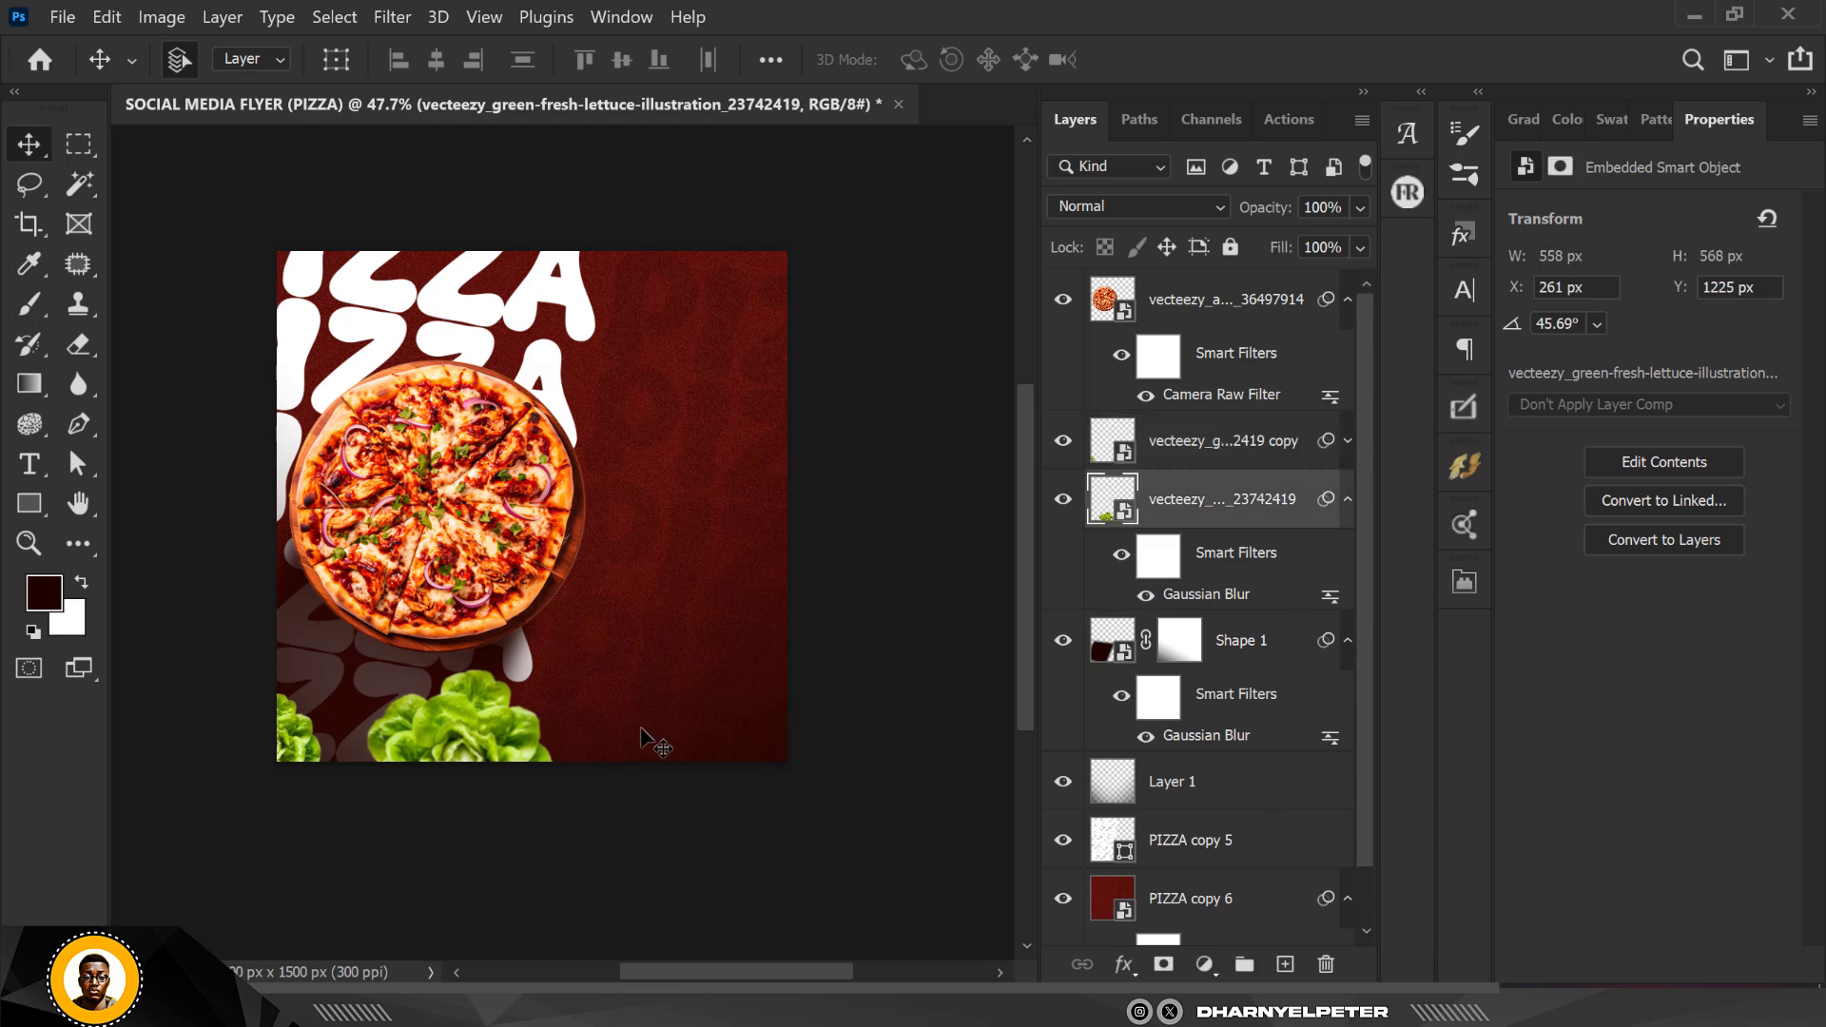
{"action": "left_click", "coordinate": [1347, 443]}
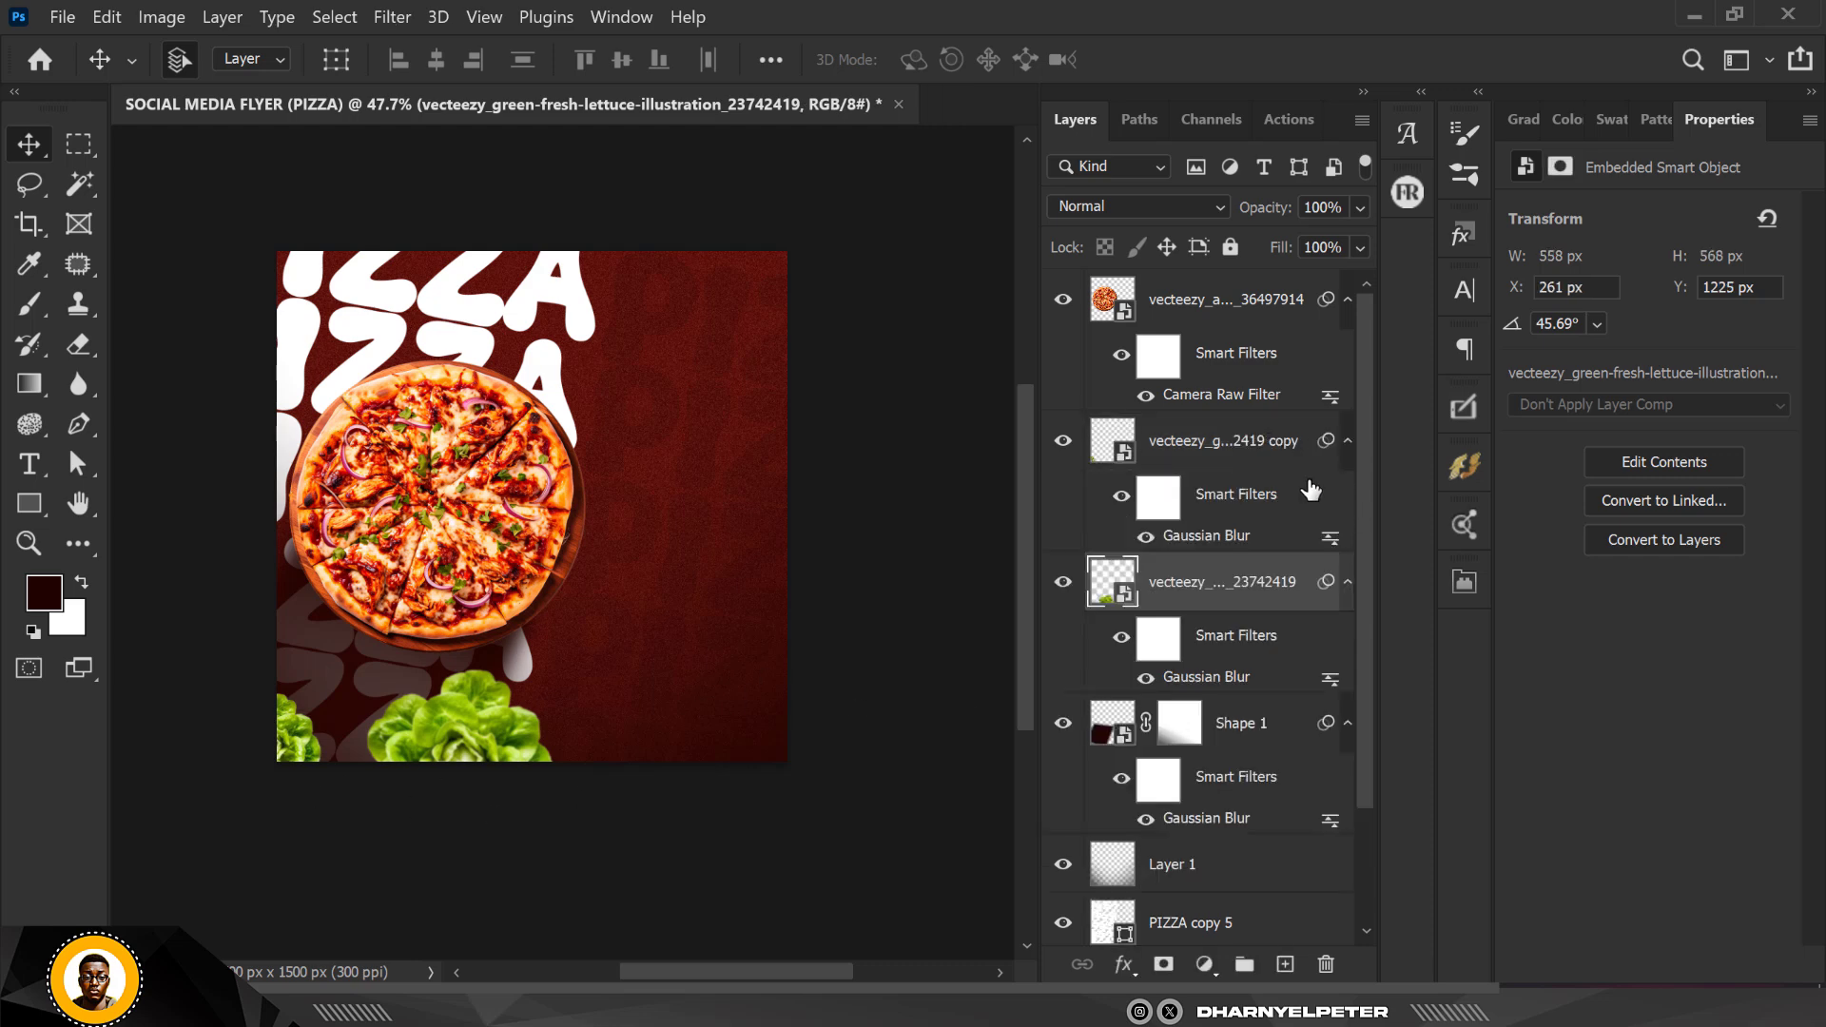
{"action": "double_click", "coordinate": [1208, 539]}
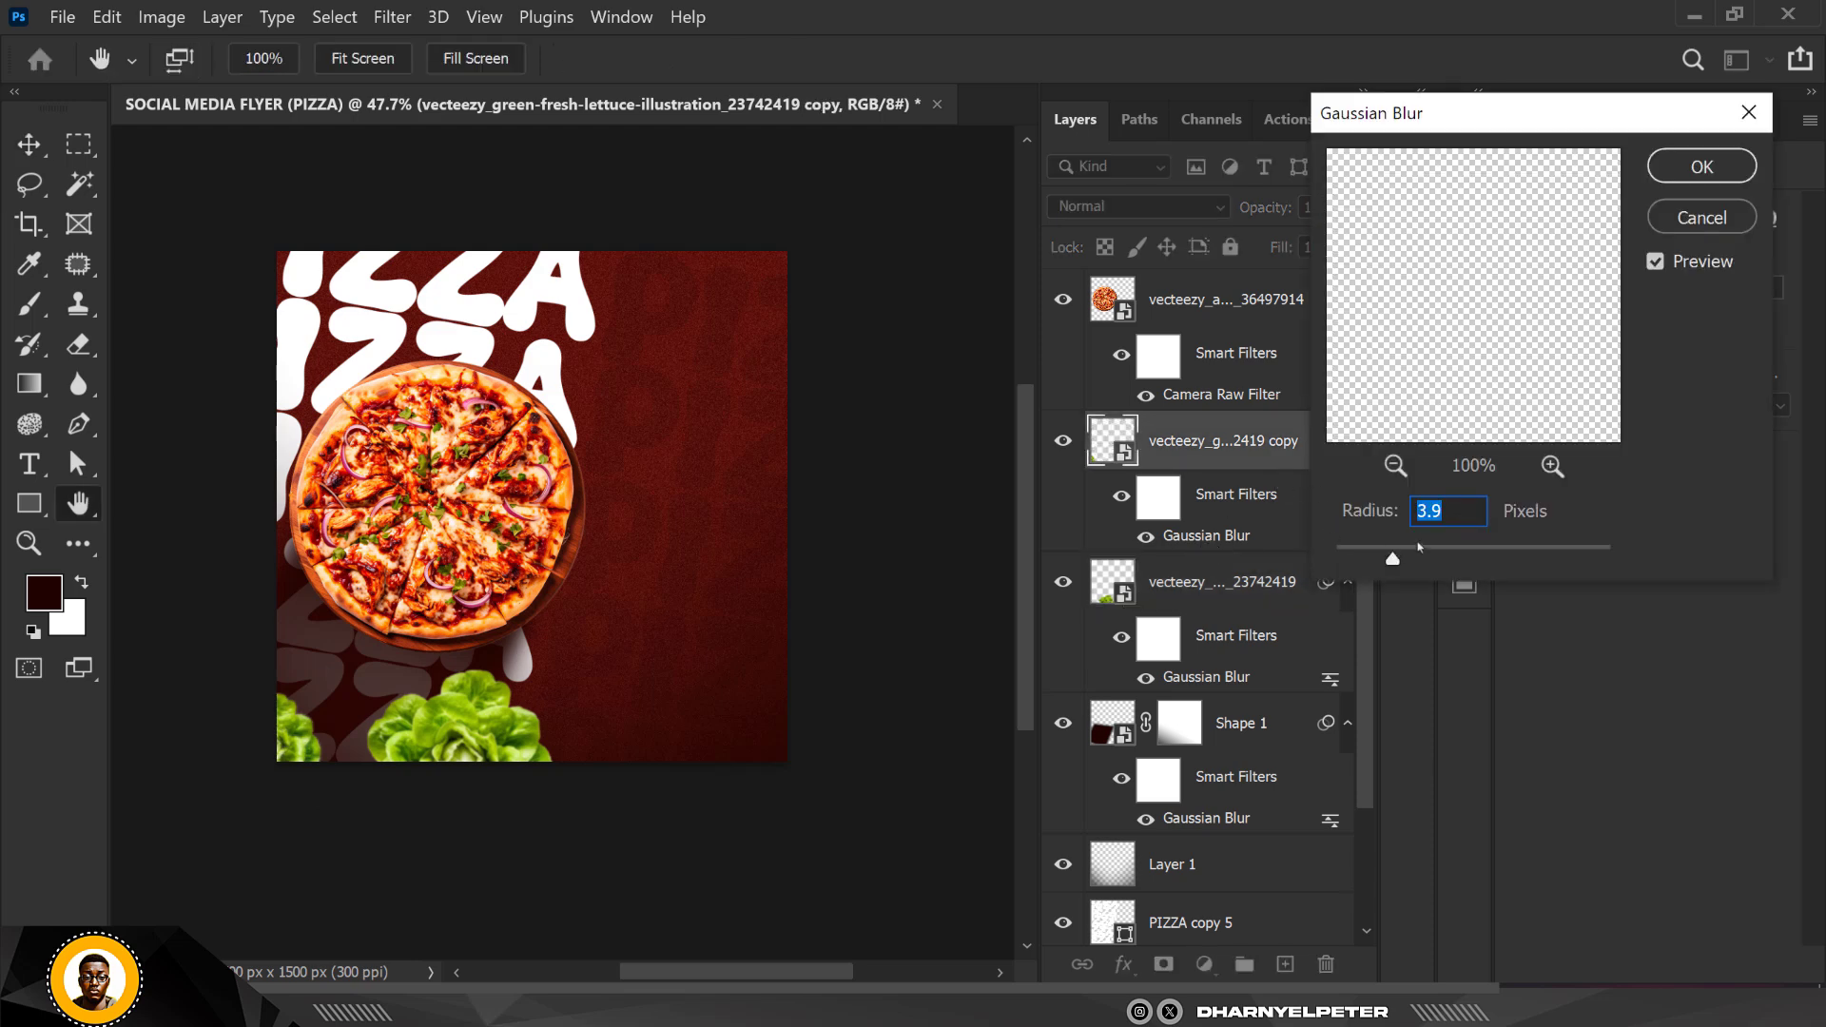
{"action": "left_click", "coordinate": [1681, 169]}
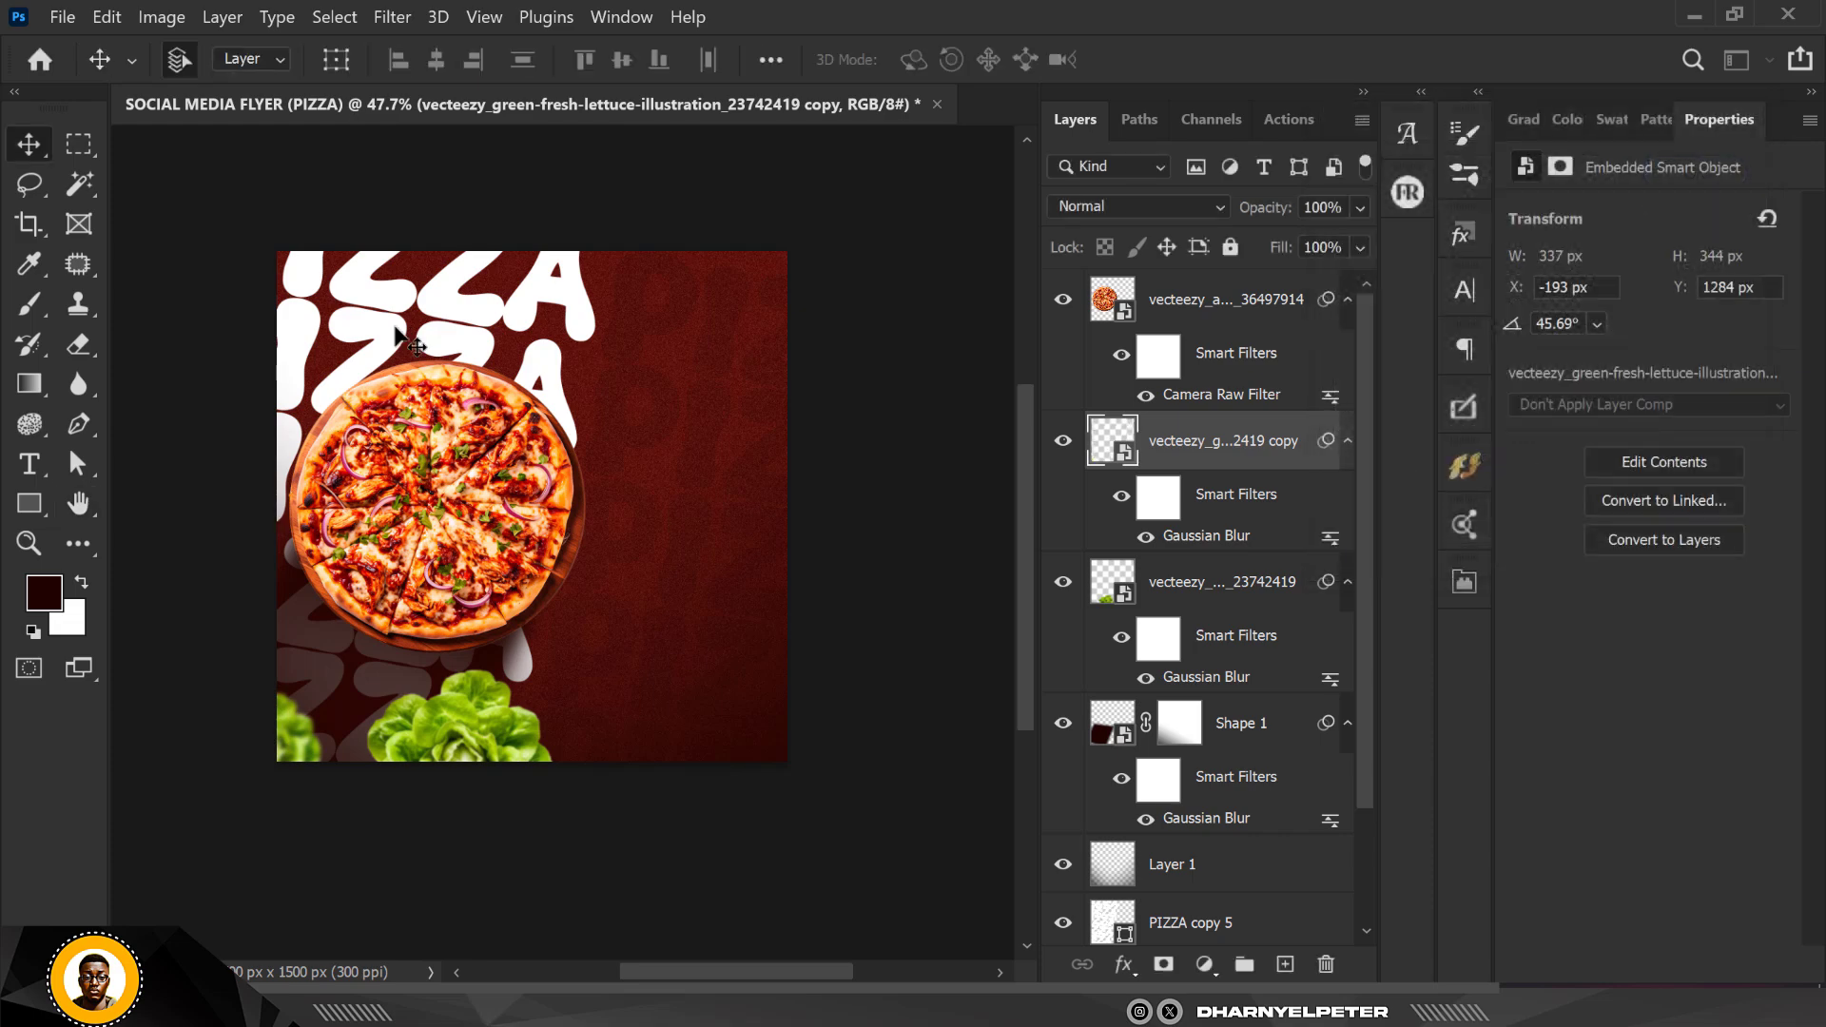
Place the top-view coke glass image from File Explorer's RESOURCE folder below the pizza's lower-left edge, scaled to 9.41%
{"action": "scroll", "coordinate": [583, 311], "scroll_direction": "up", "scroll_amount": 1}
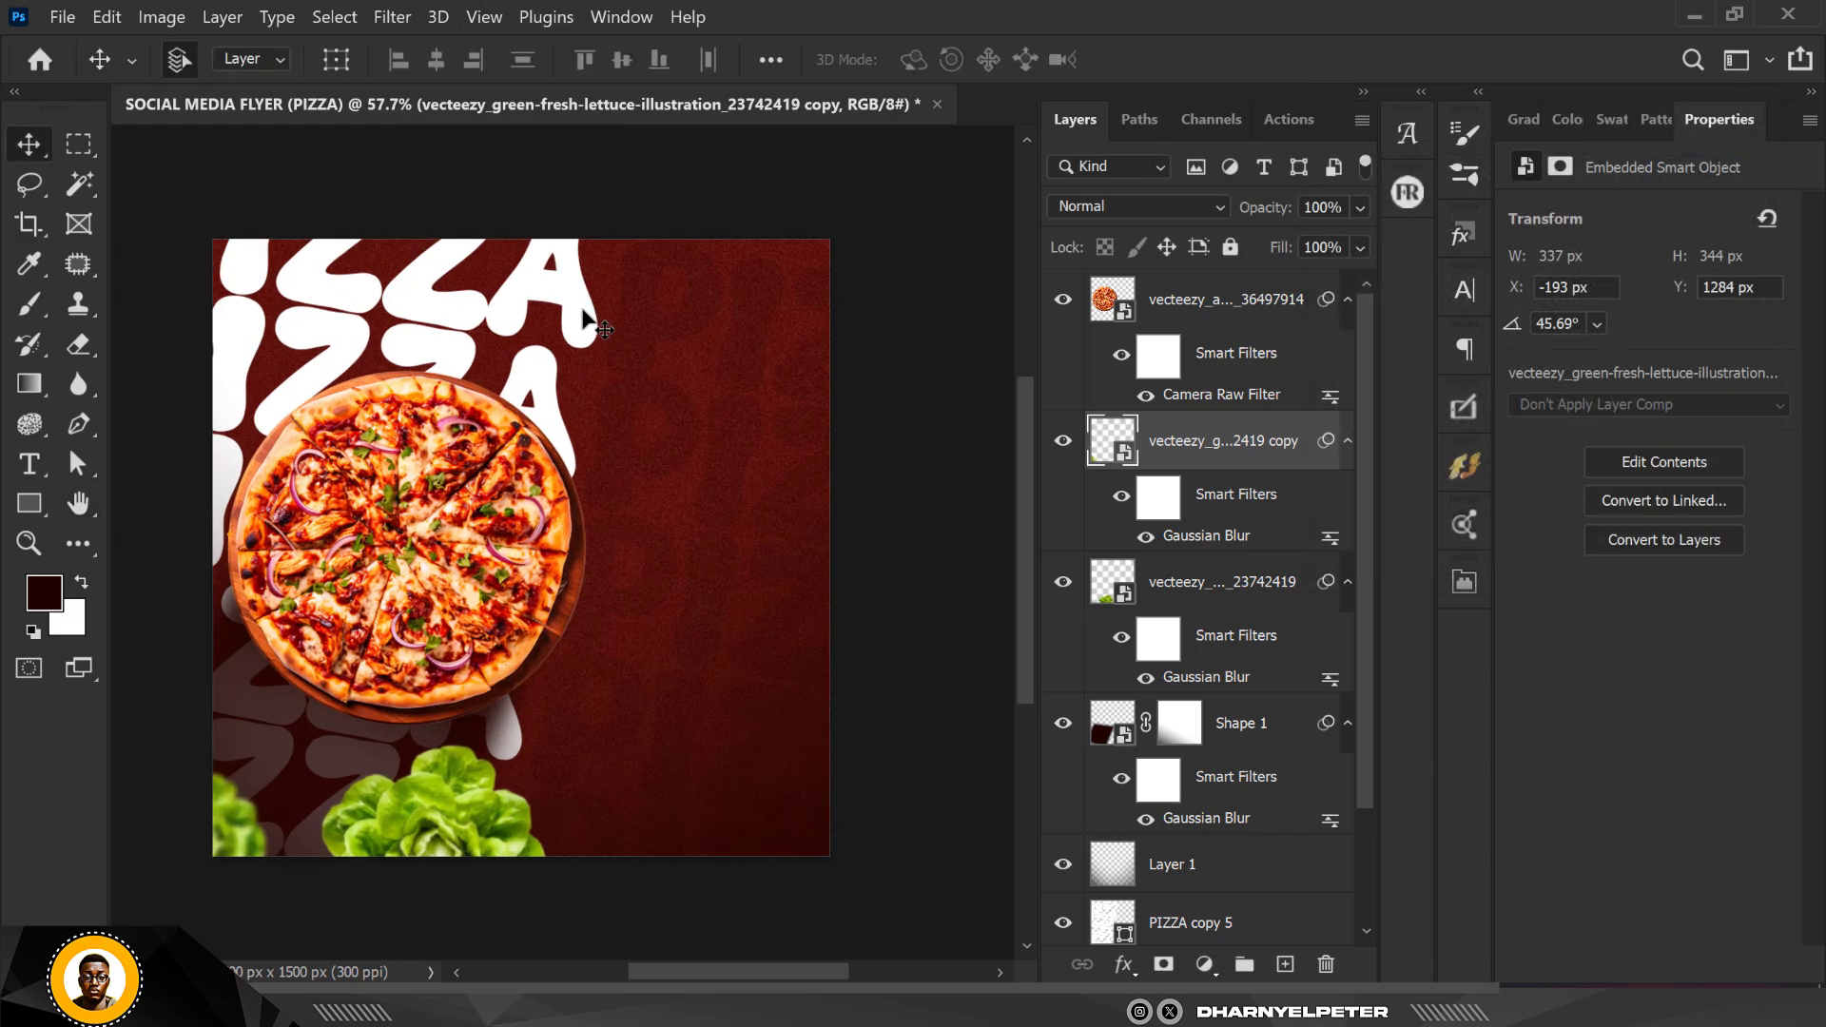
{"action": "scroll", "coordinate": [583, 314], "scroll_direction": "up", "scroll_amount": 2}
{"action": "scroll", "coordinate": [359, 515], "scroll_direction": "down", "scroll_amount": 1}
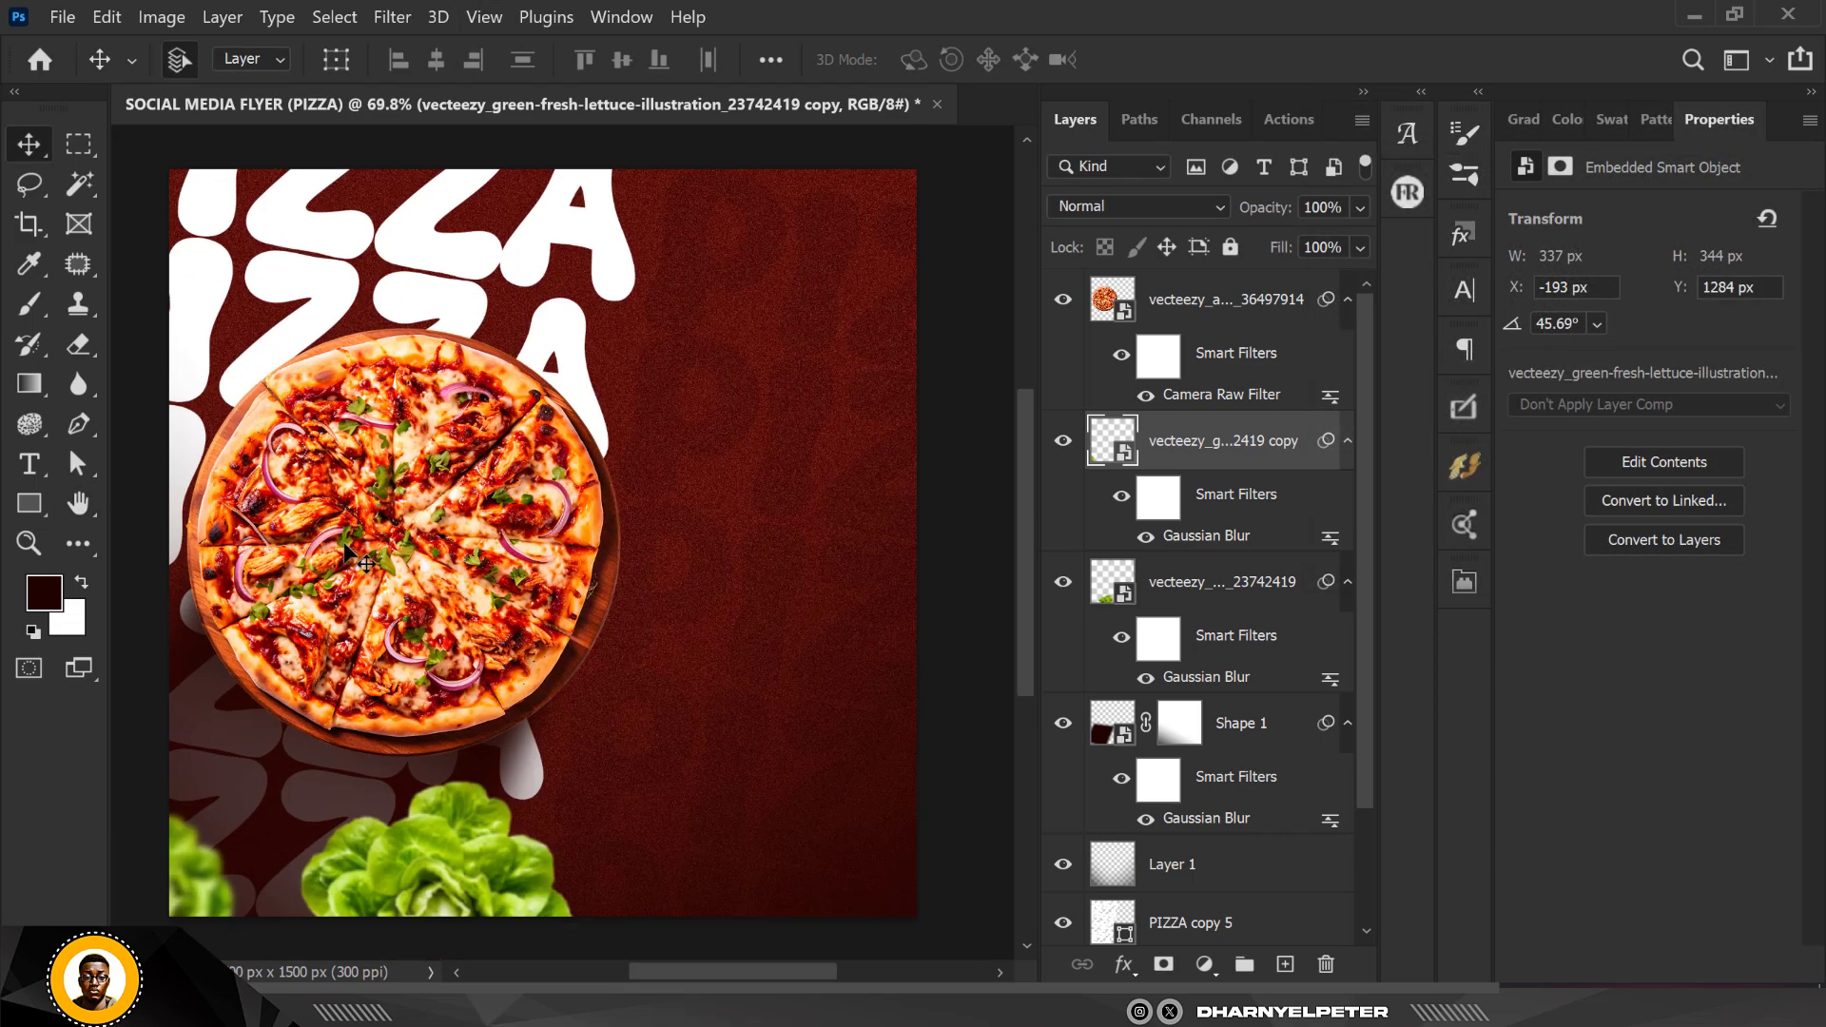
{"action": "key", "text": "alt+Tab"}
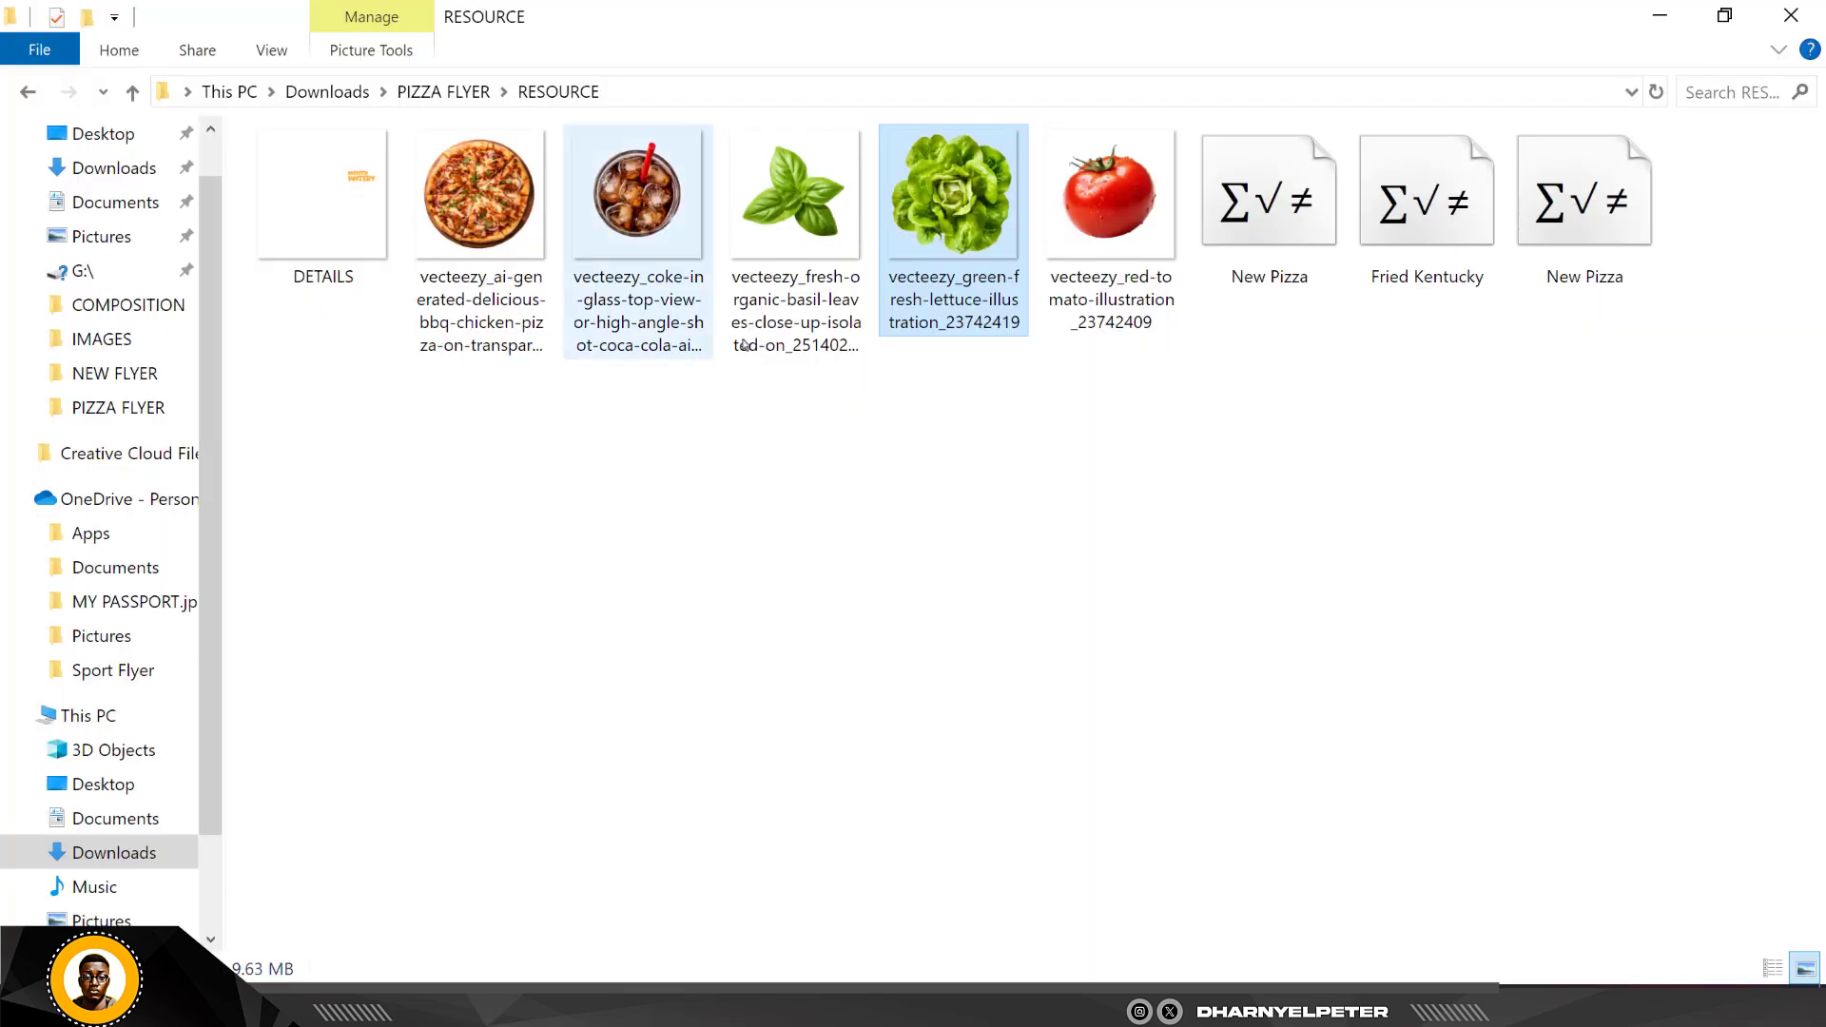
{"action": "left_click_drag", "start_coordinate": [637, 195], "coordinate": [287, 868]}
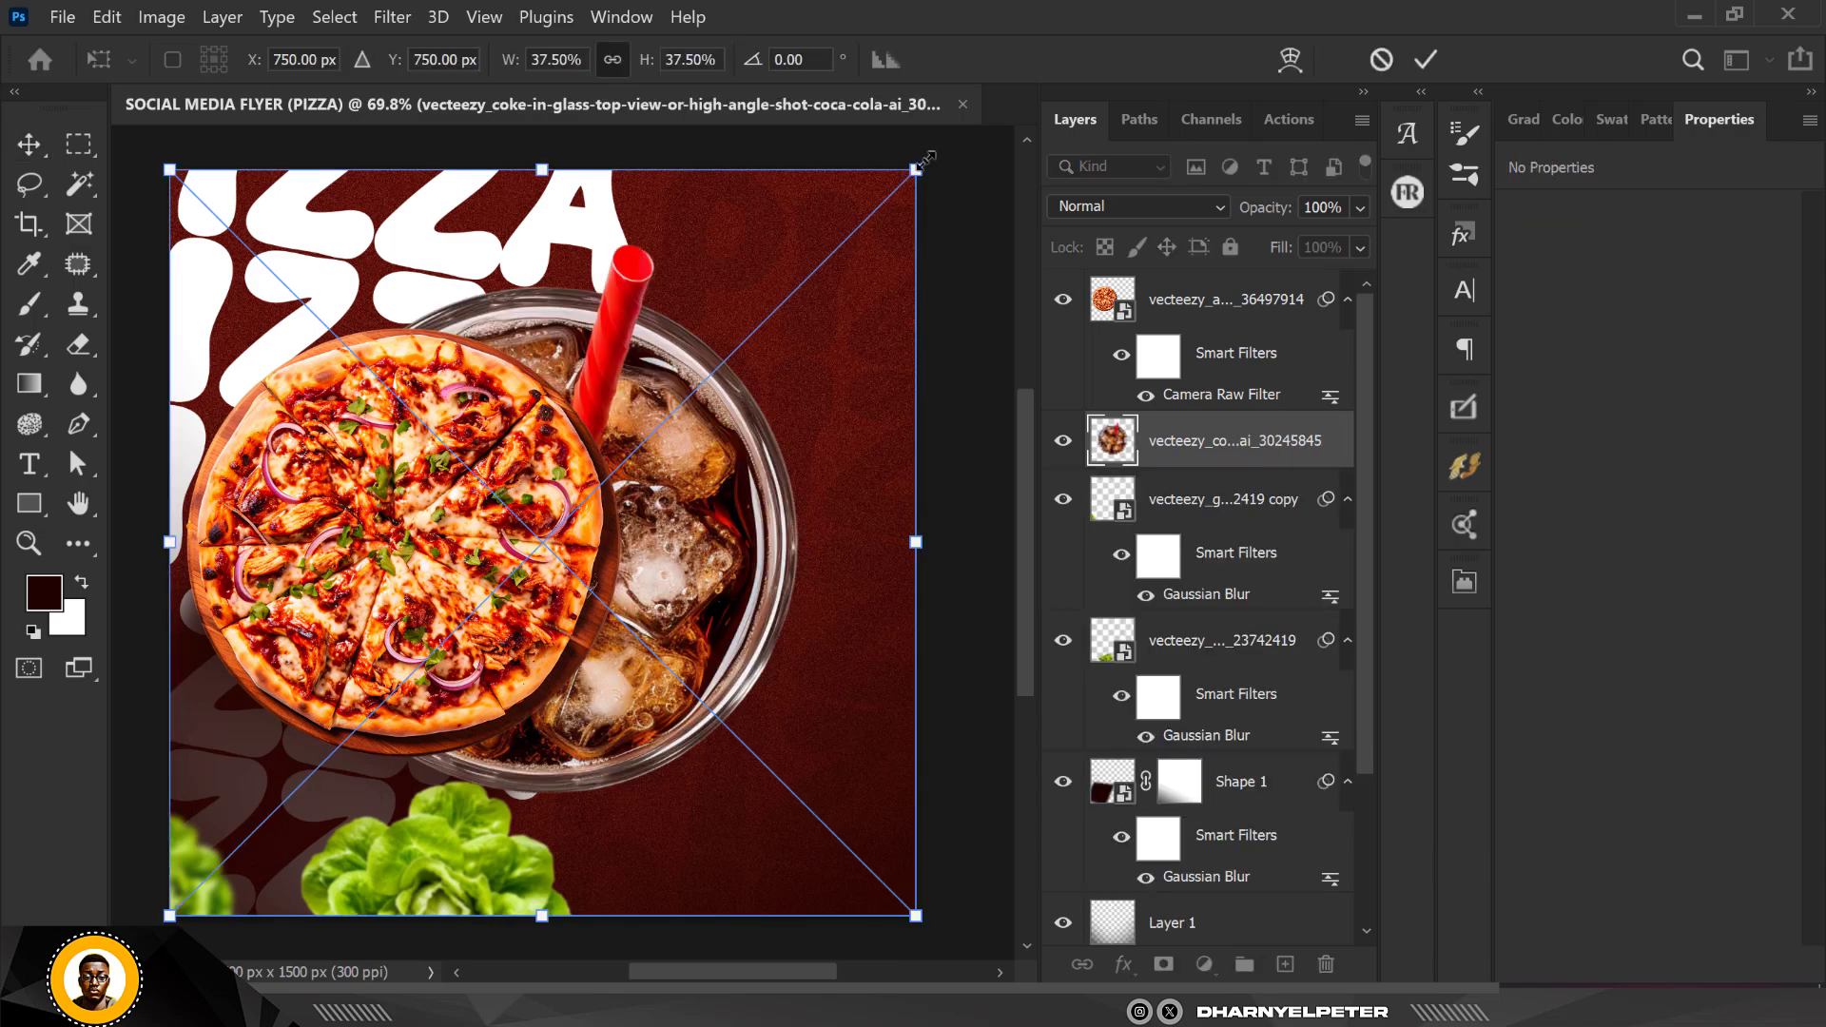
{"action": "left_click_drag", "start_coordinate": [924, 160], "coordinate": [761, 425]}
{"action": "left_click_drag", "start_coordinate": [643, 551], "coordinate": [368, 792]}
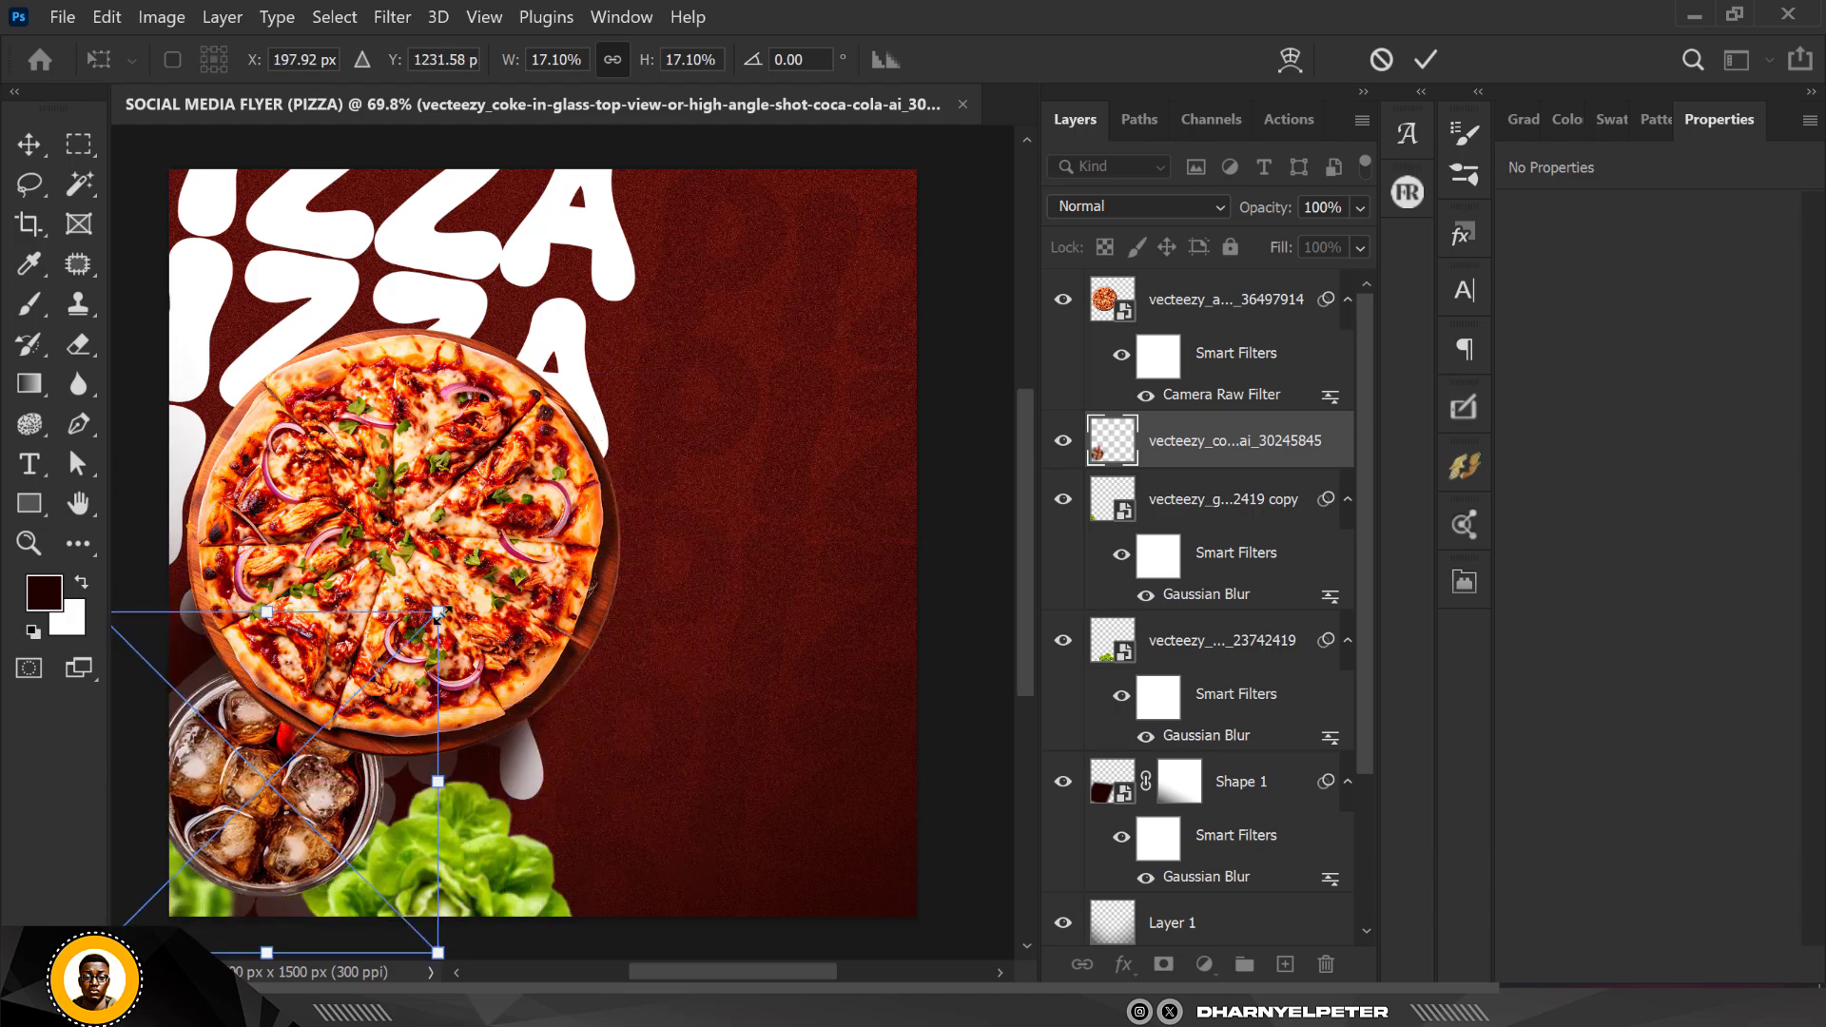
{"action": "left_click_drag", "start_coordinate": [437, 612], "coordinate": [360, 688]}
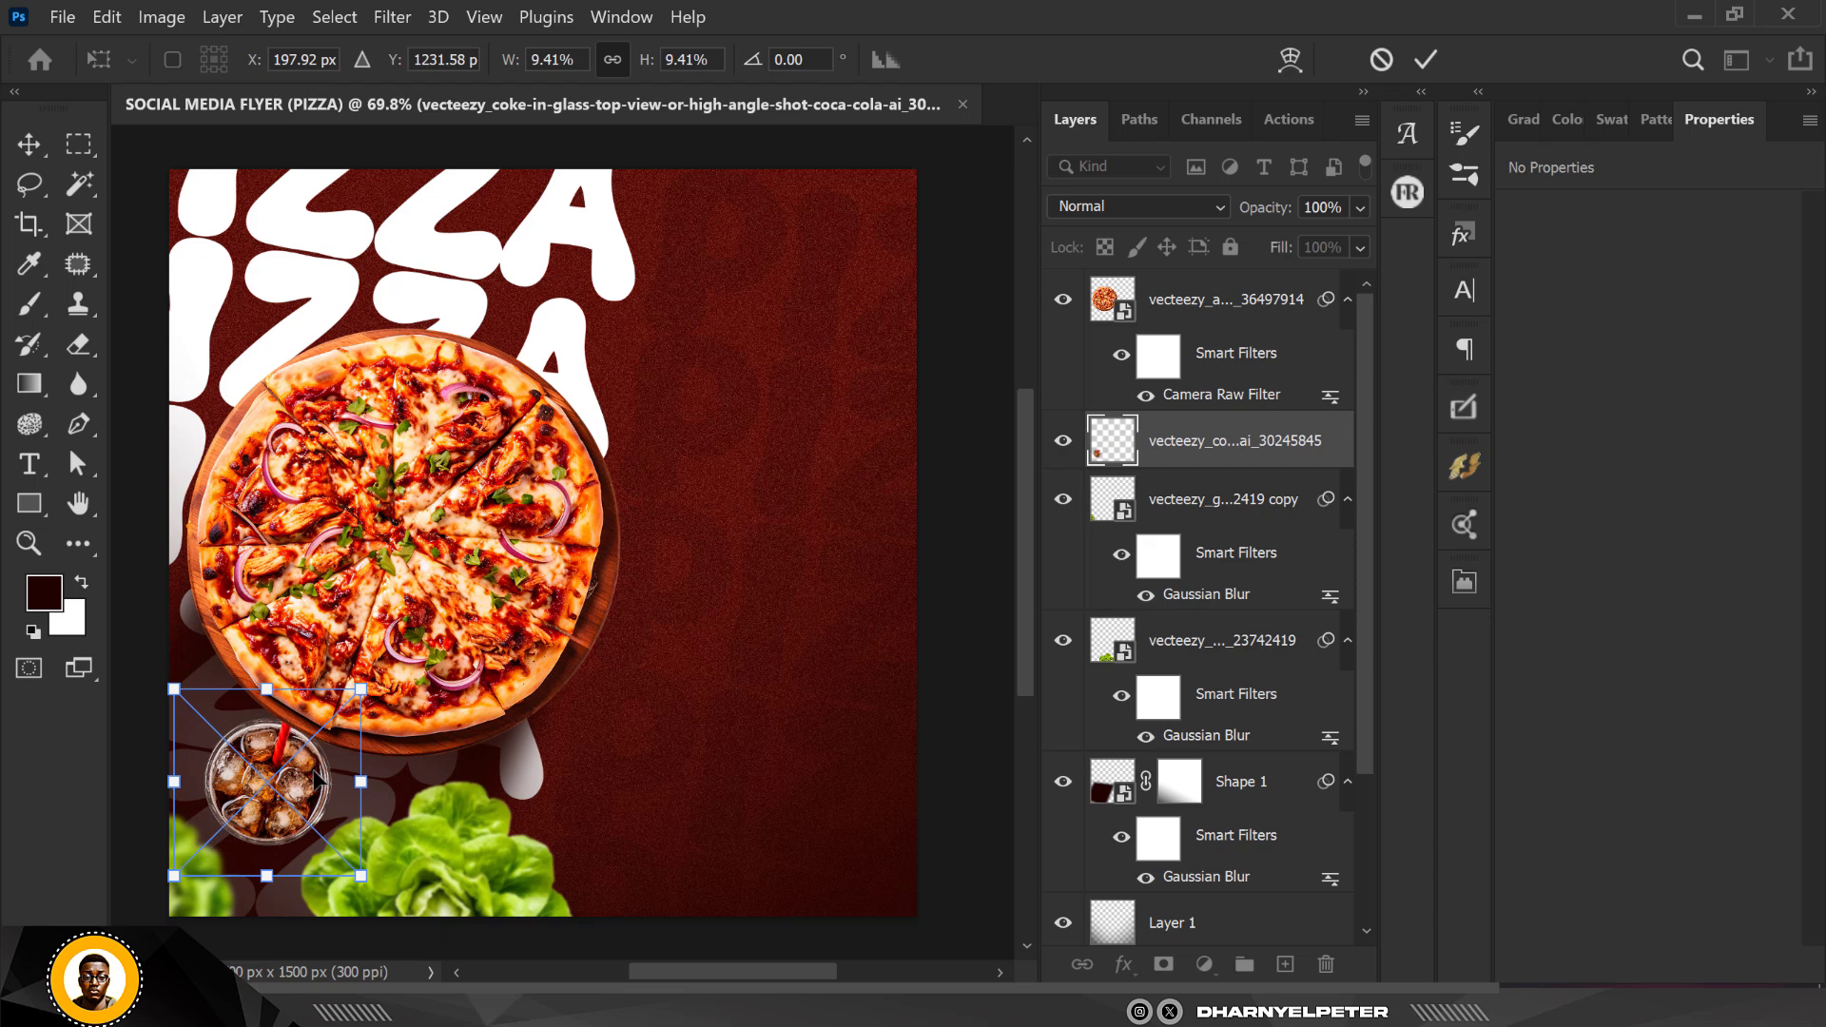
{"action": "key", "text": "Return"}
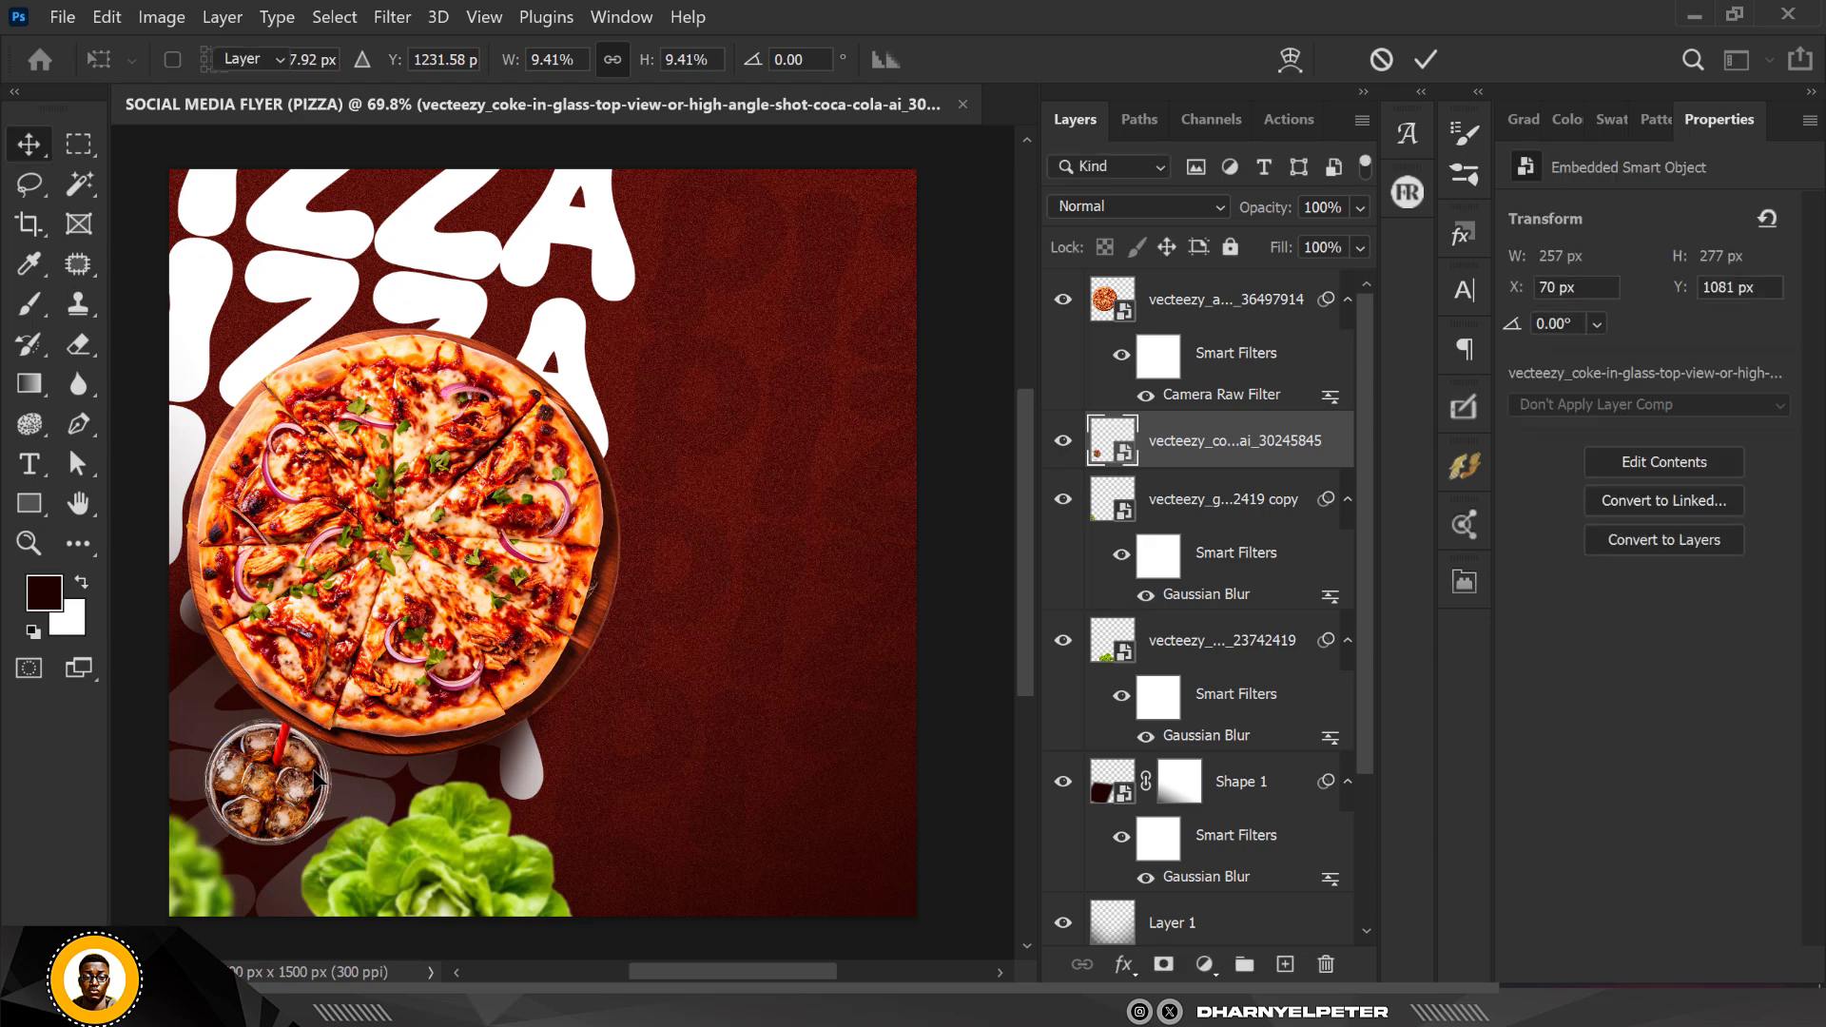
Move the coke glass layer above the pizza layer and enlarge the glass to about 392 x 423 px
{"action": "key", "text": "ctrl+shift+]"}
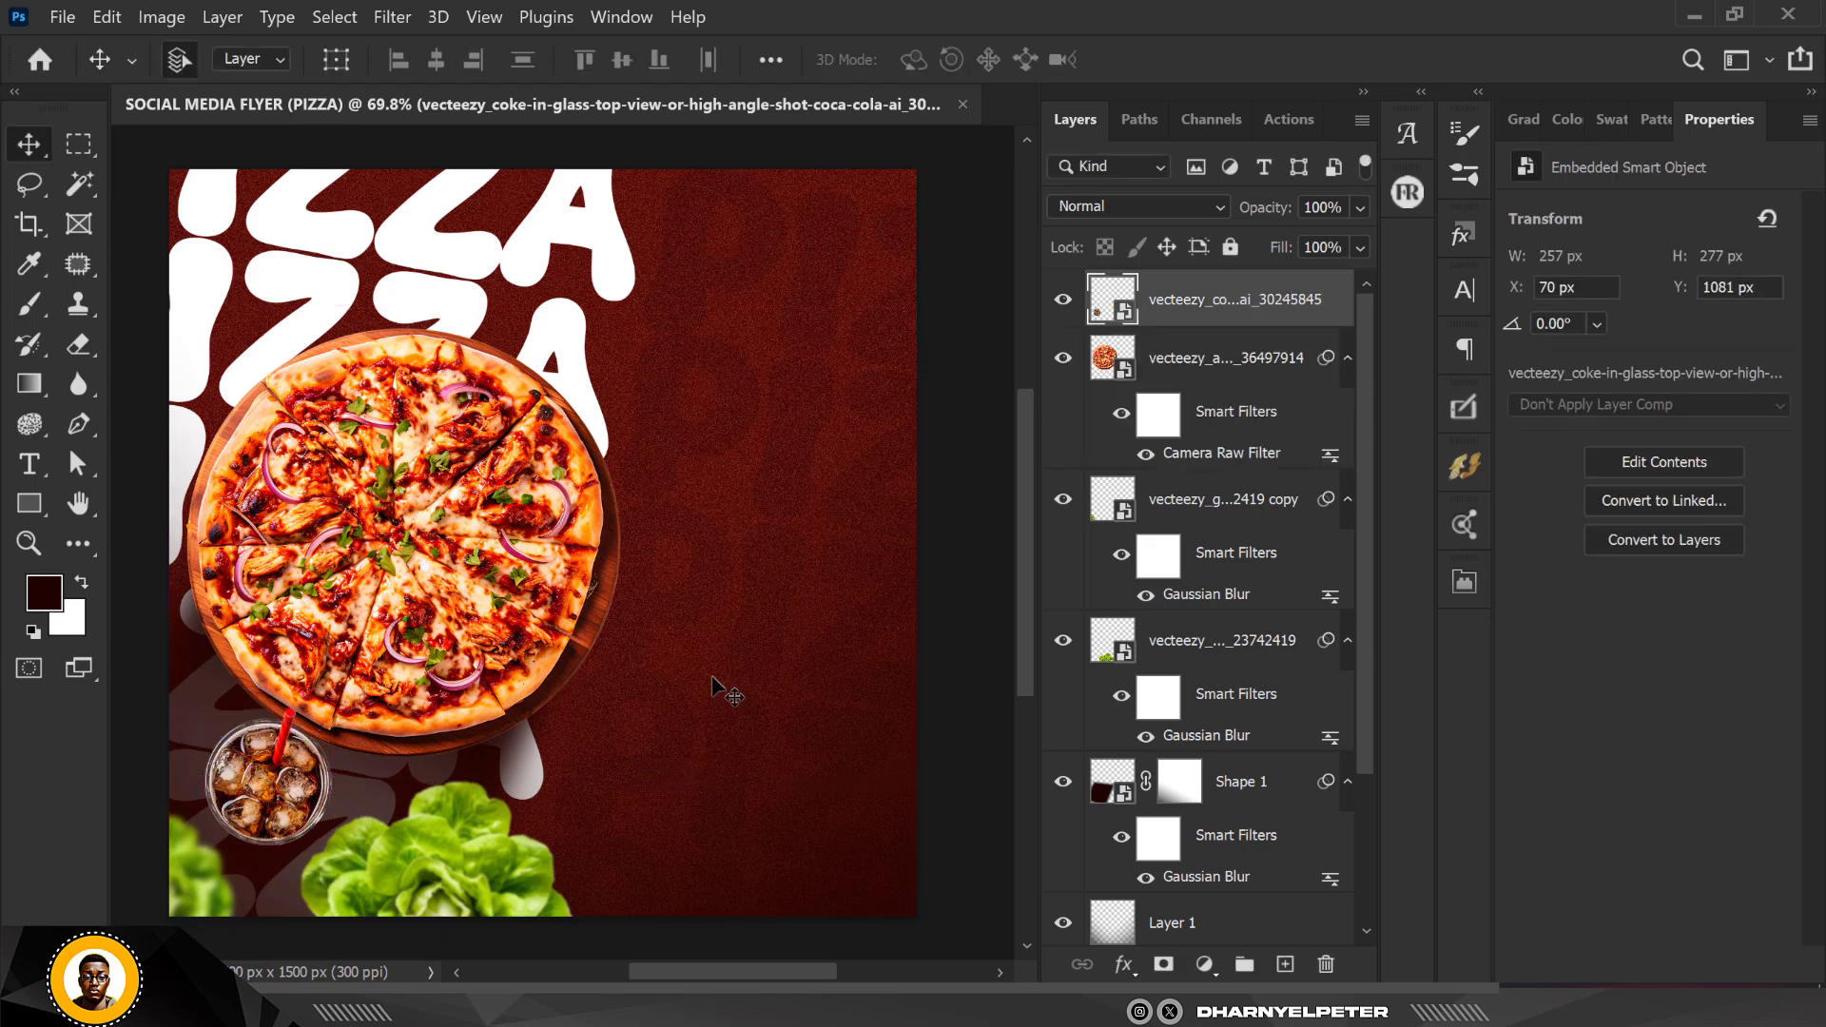
{"action": "key", "text": "ctrl+bracketleft"}
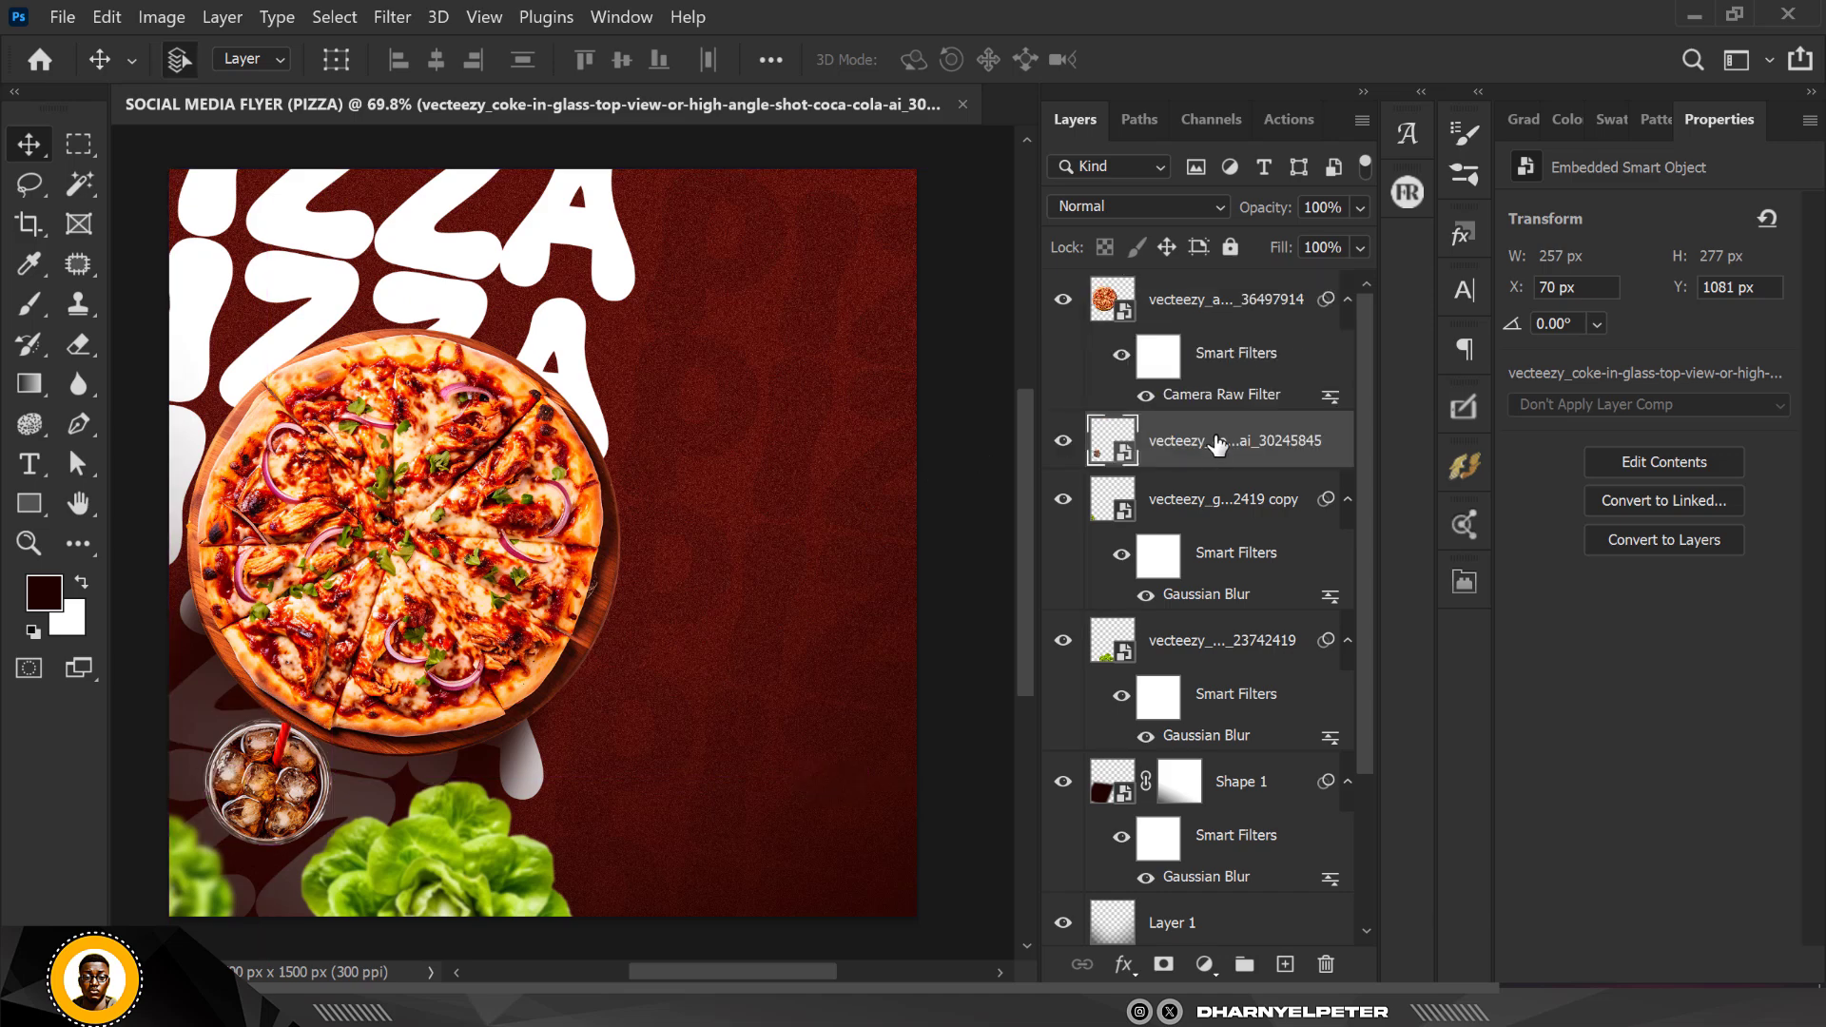
{"action": "left_click_drag", "start_coordinate": [1218, 447], "coordinate": [1227, 283]}
{"action": "key", "text": "ctrl+t"}
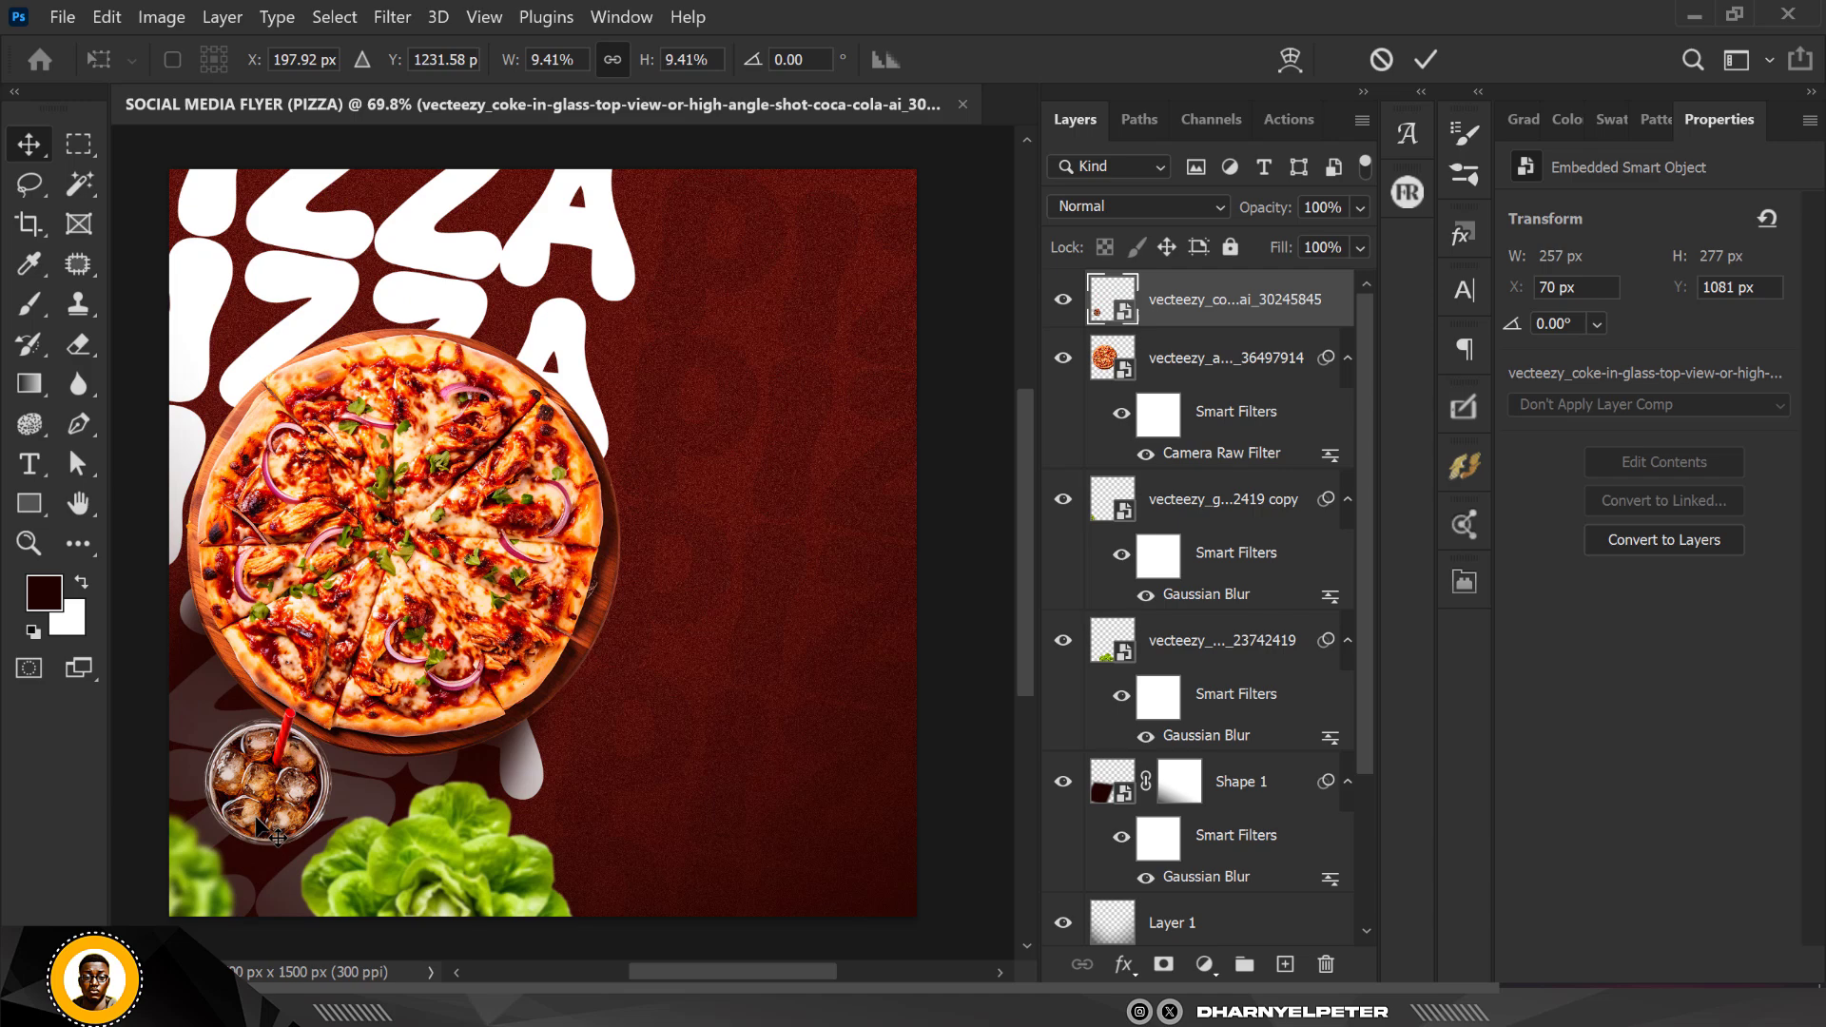
{"action": "left_click_drag", "start_coordinate": [366, 691], "coordinate": [411, 637]}
{"action": "key", "text": "Return"}
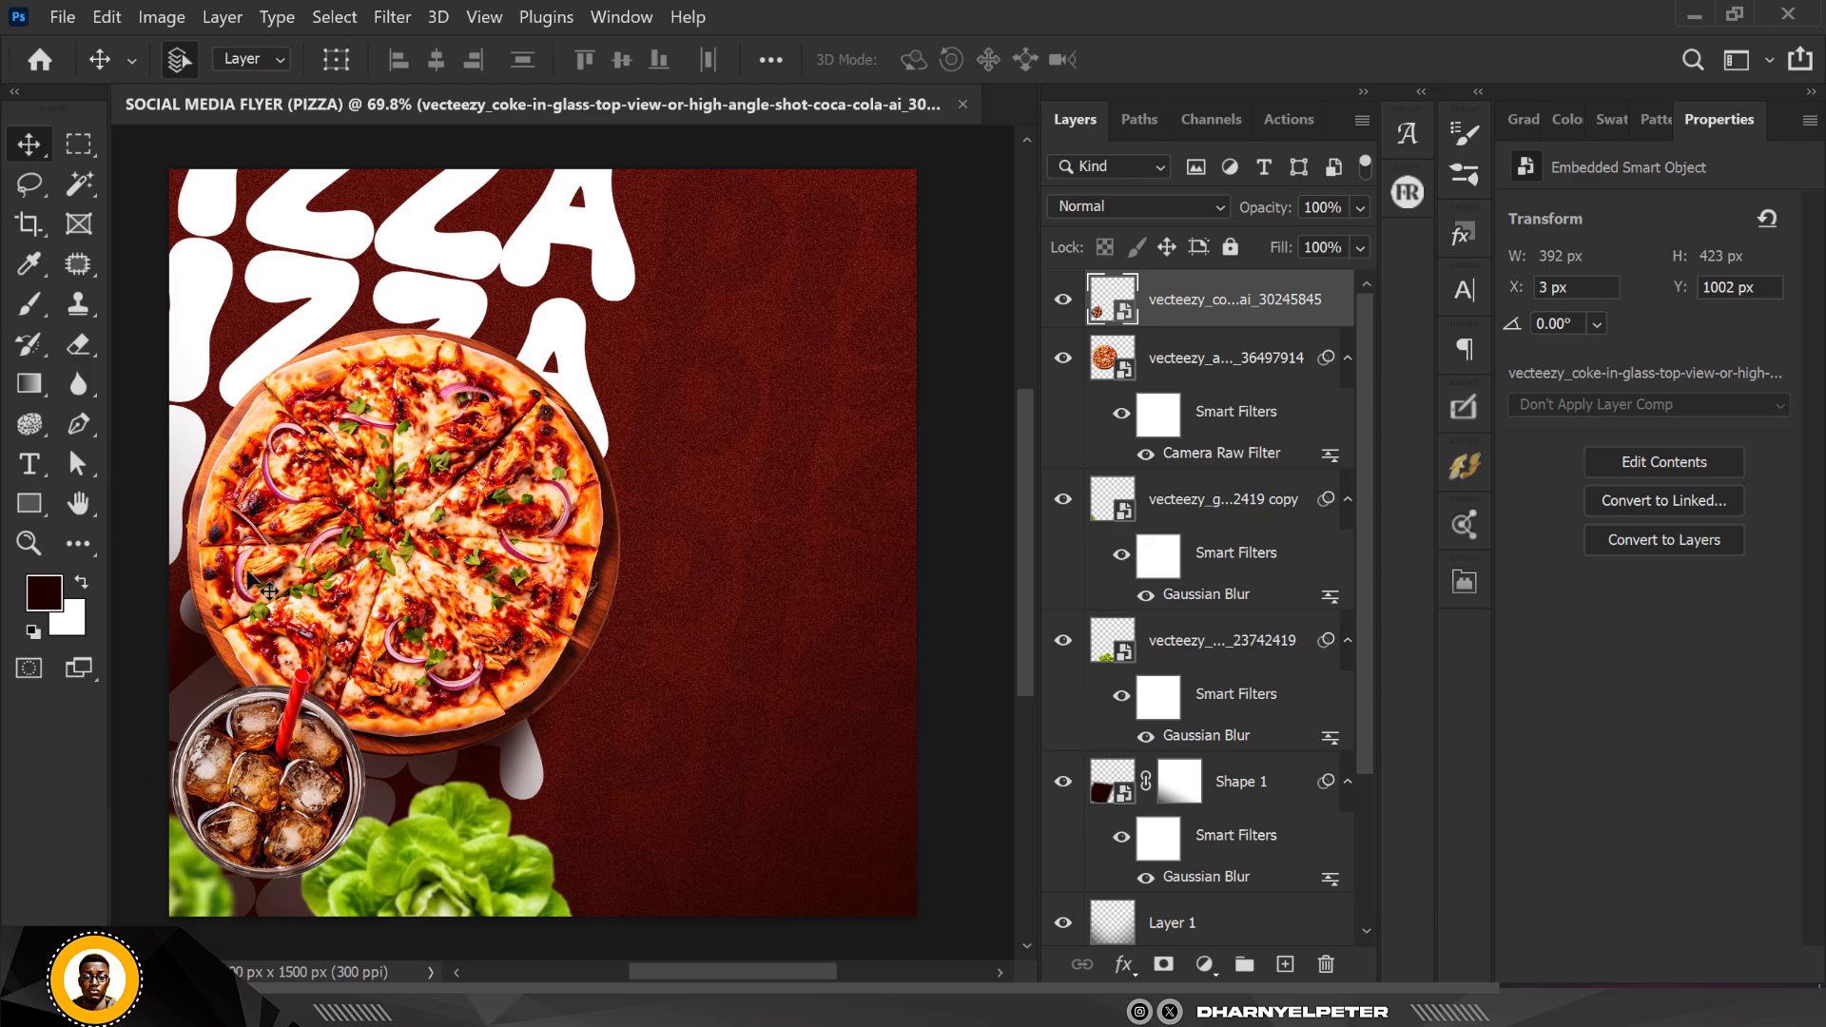
Duplicate the small blurred corner lettuce into the flyer's upper-left corner and enlarge the copy to about 710 x 727 px
{"action": "scroll", "coordinate": [305, 557], "scroll_direction": "down", "scroll_amount": 1}
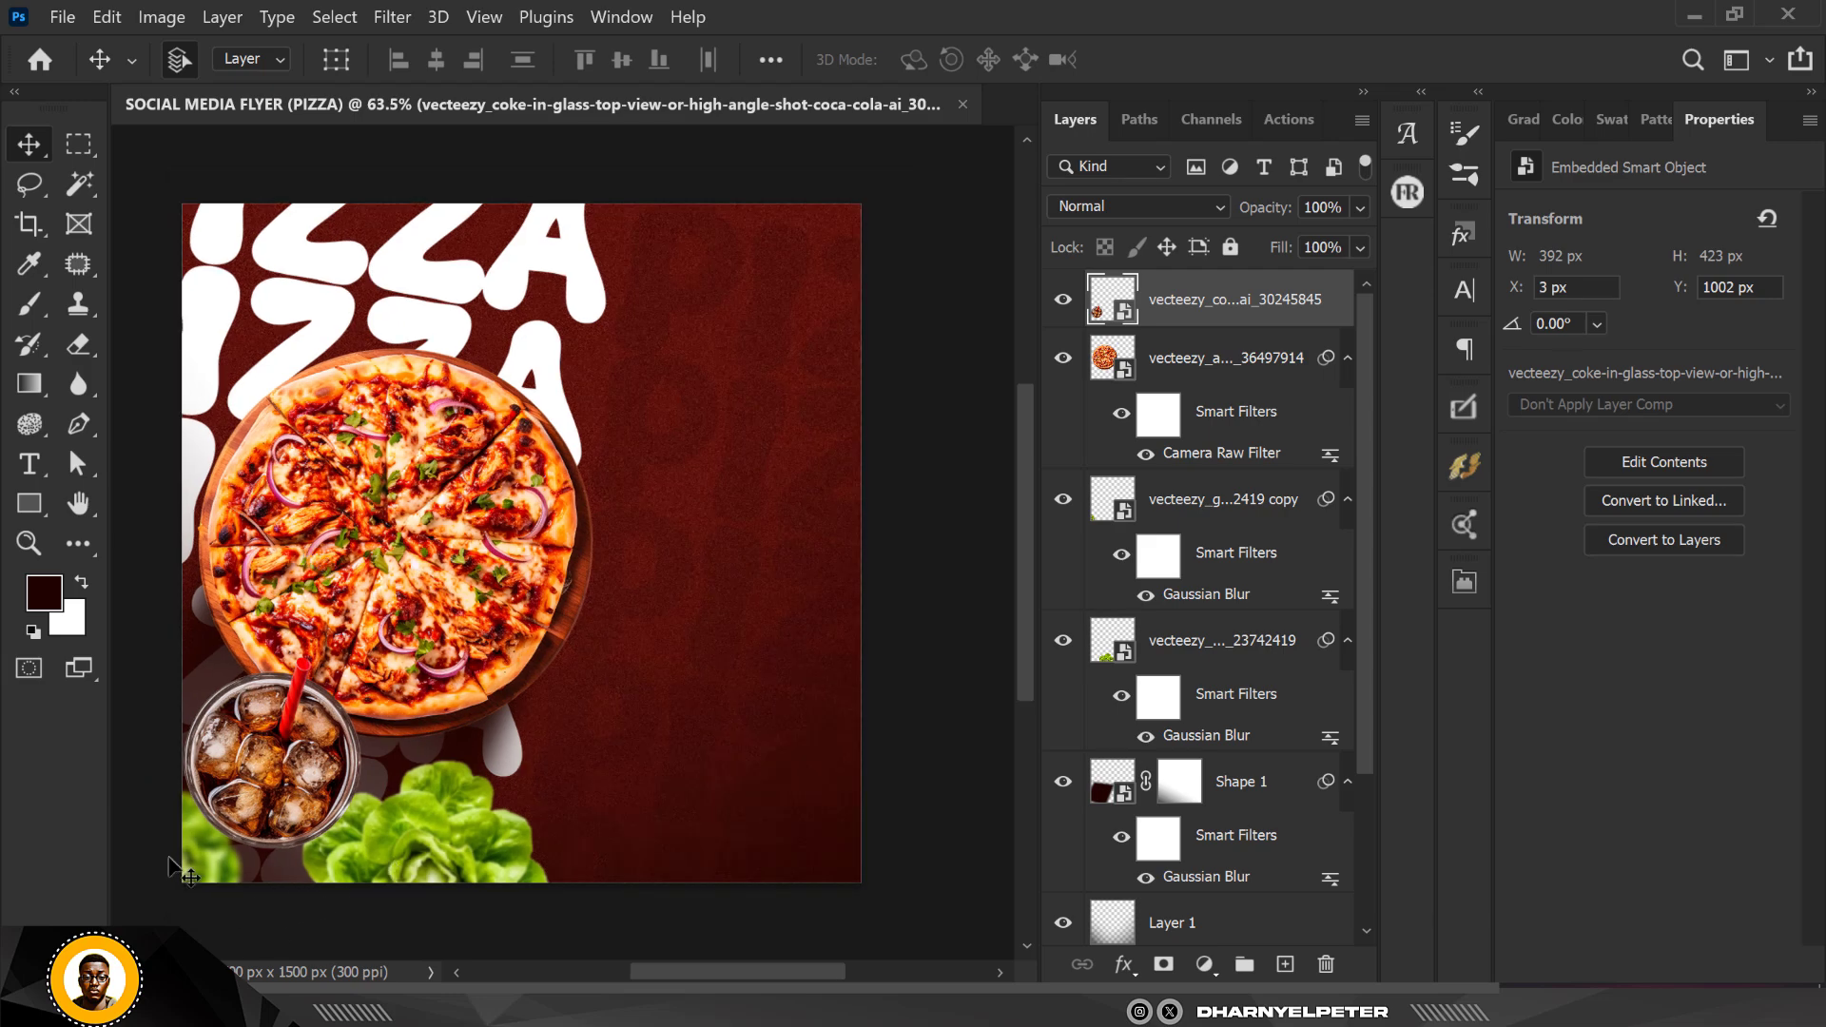
{"action": "left_click", "coordinate": [208, 873]}
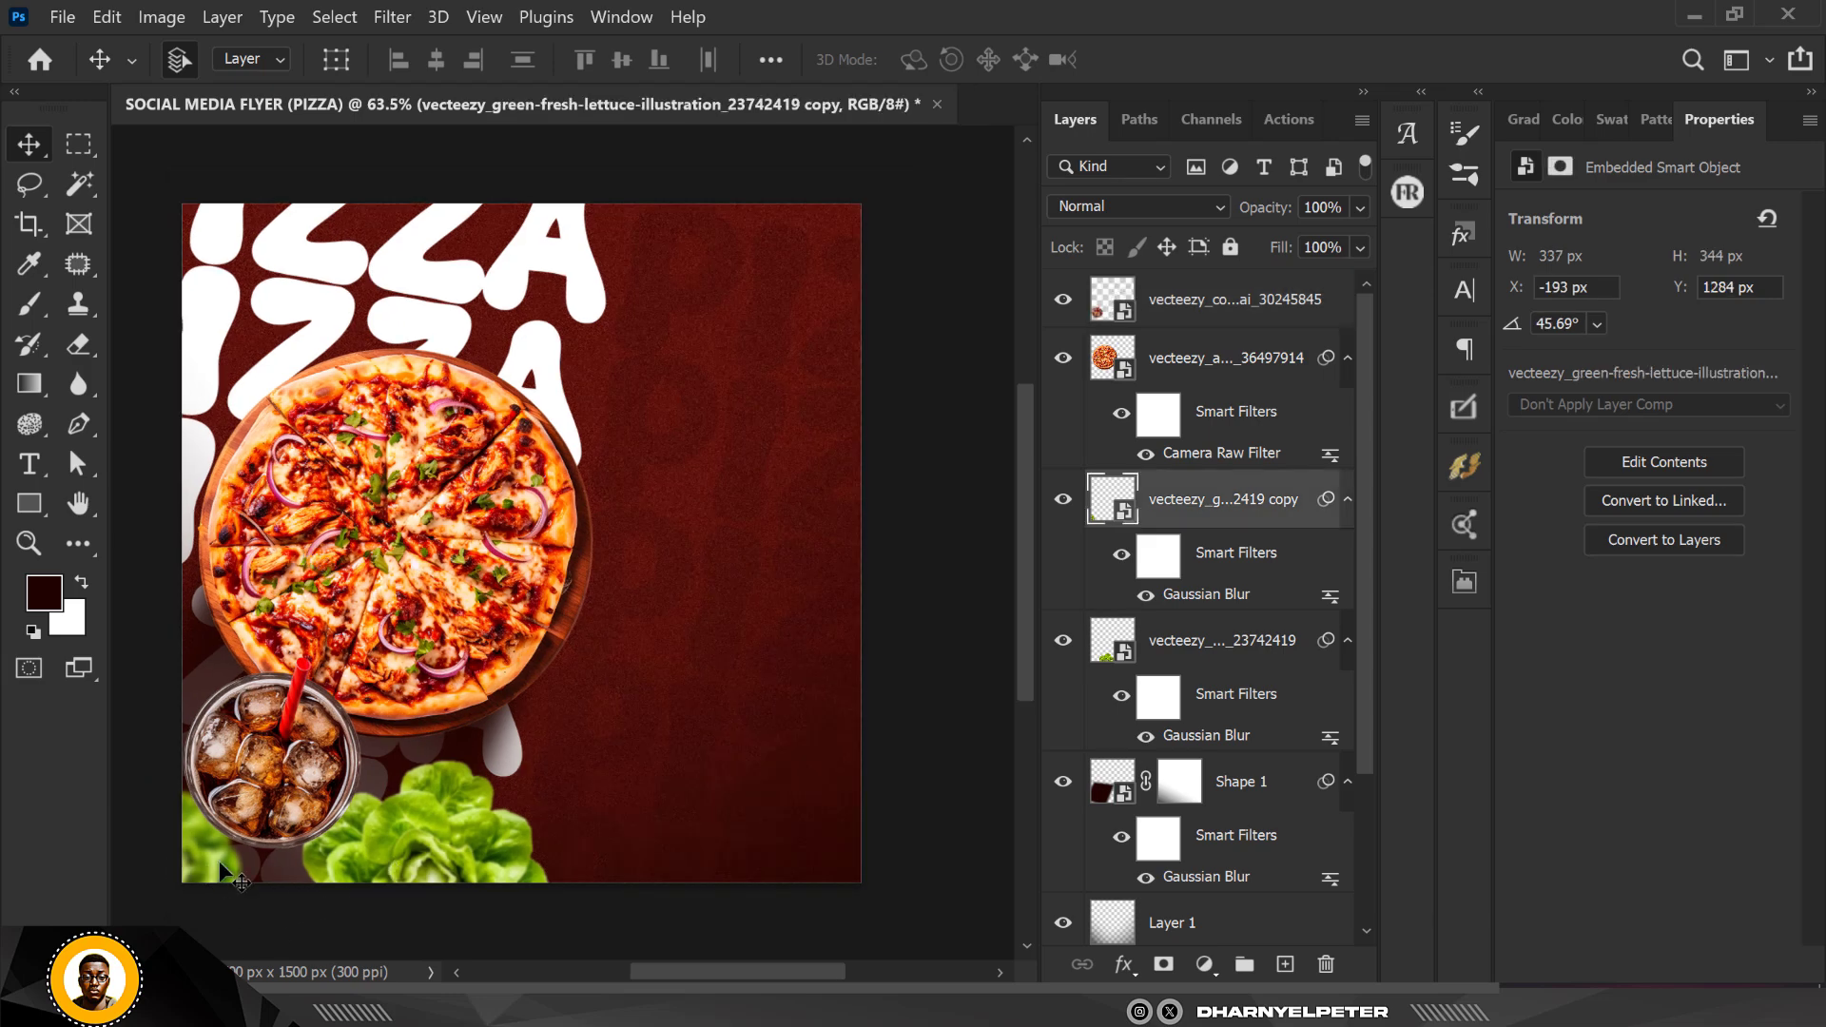
{"action": "left_click_drag", "start_coordinate": [203, 868], "coordinate": [266, 309]}
{"action": "key", "text": "ctrl+t"}
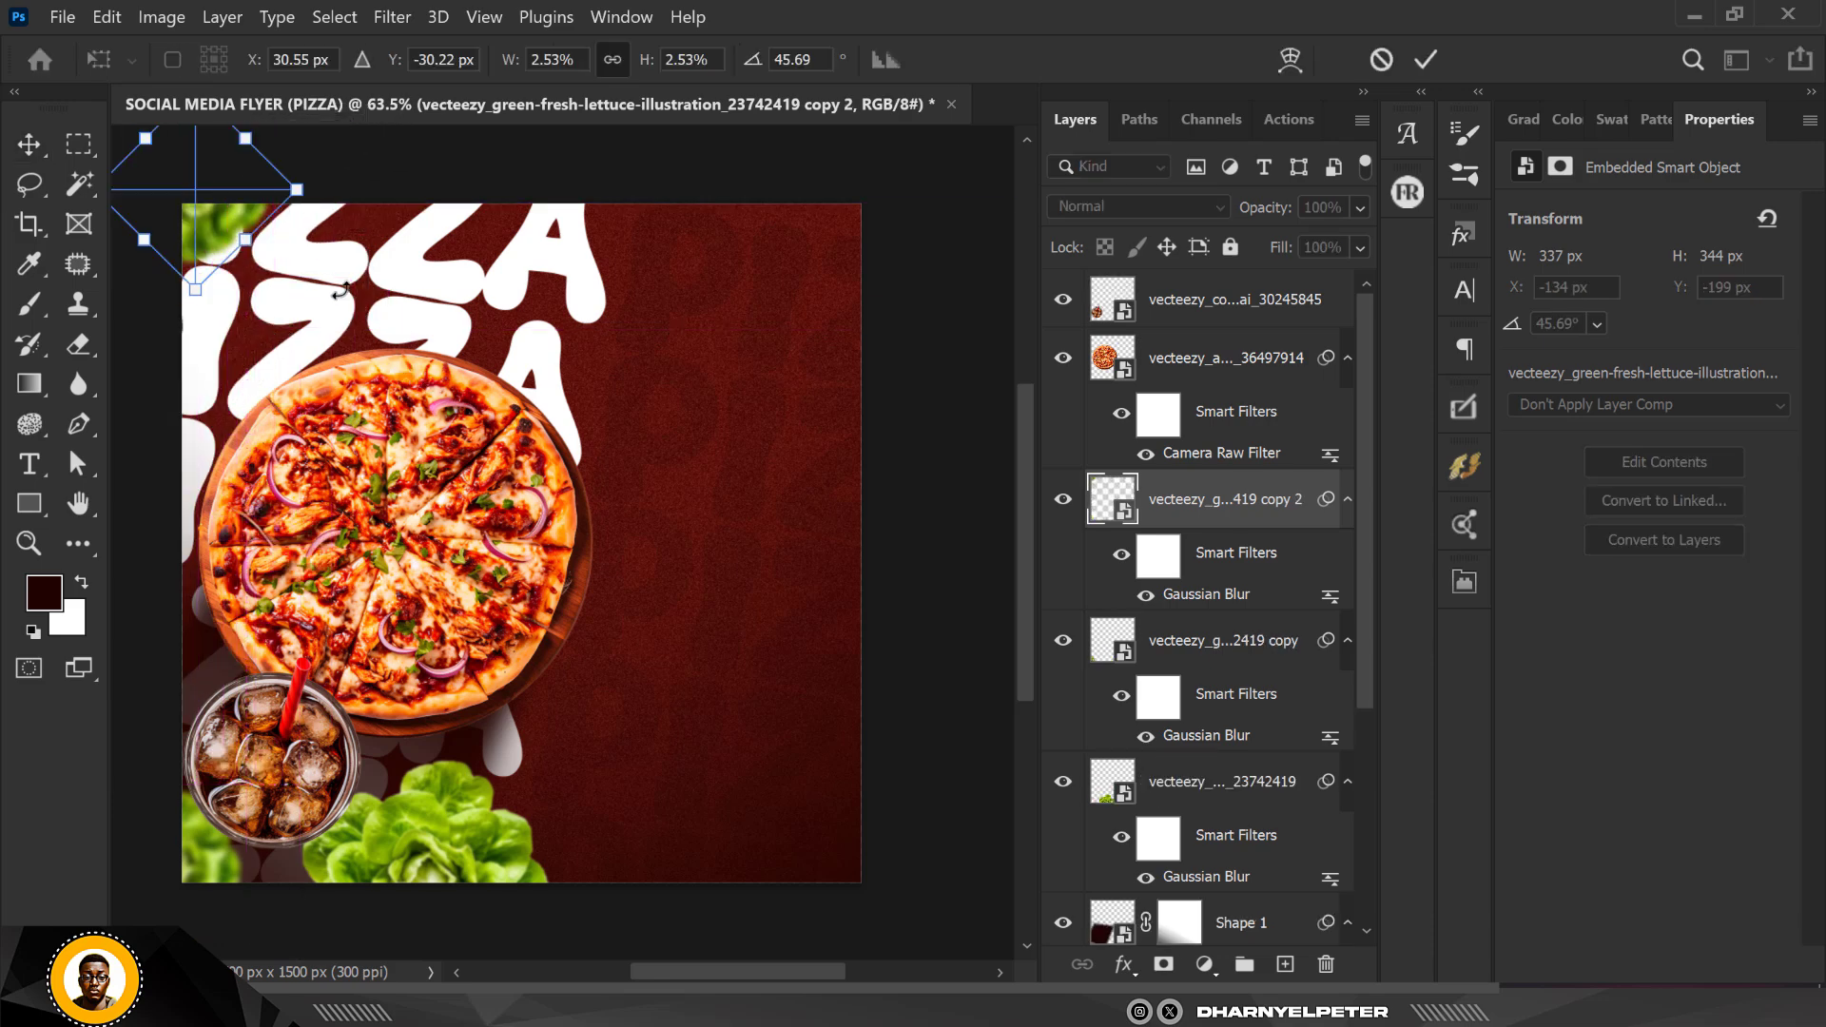
{"action": "left_click_drag", "start_coordinate": [290, 198], "coordinate": [422, 228]}
{"action": "key", "text": "Return"}
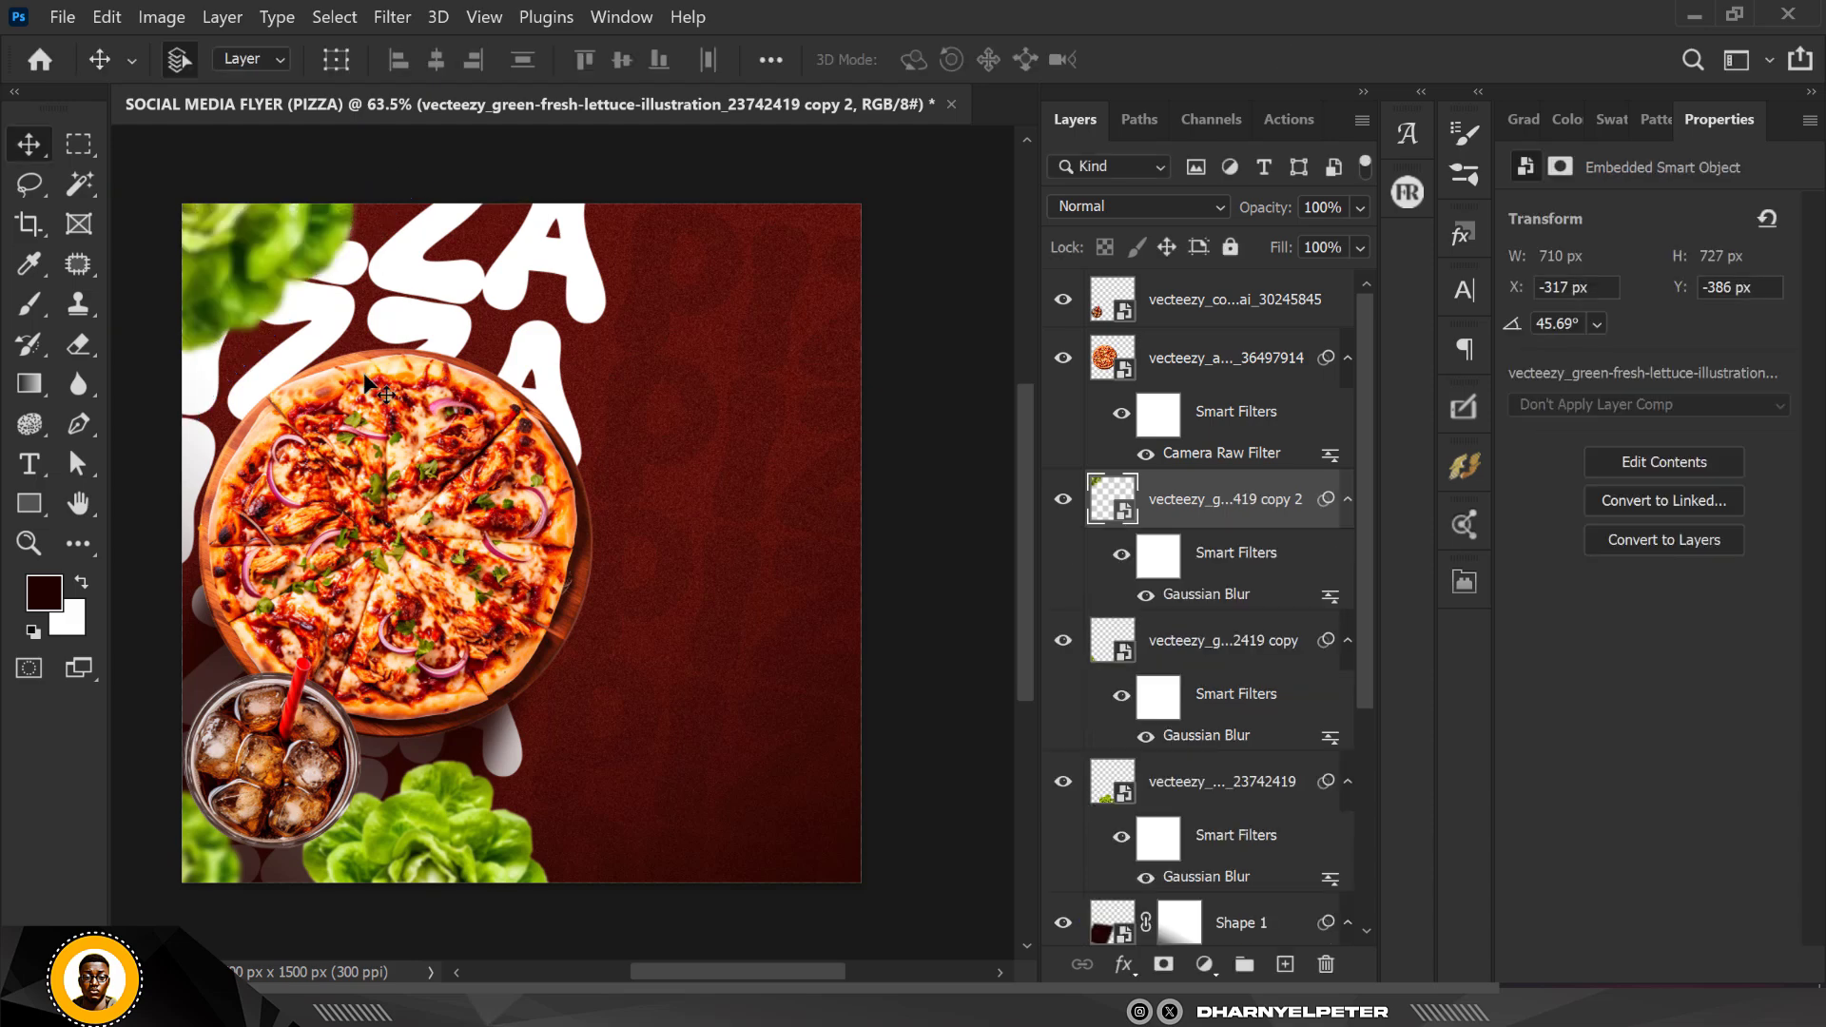
{"action": "scroll", "coordinate": [377, 370], "scroll_direction": "up", "scroll_amount": 1}
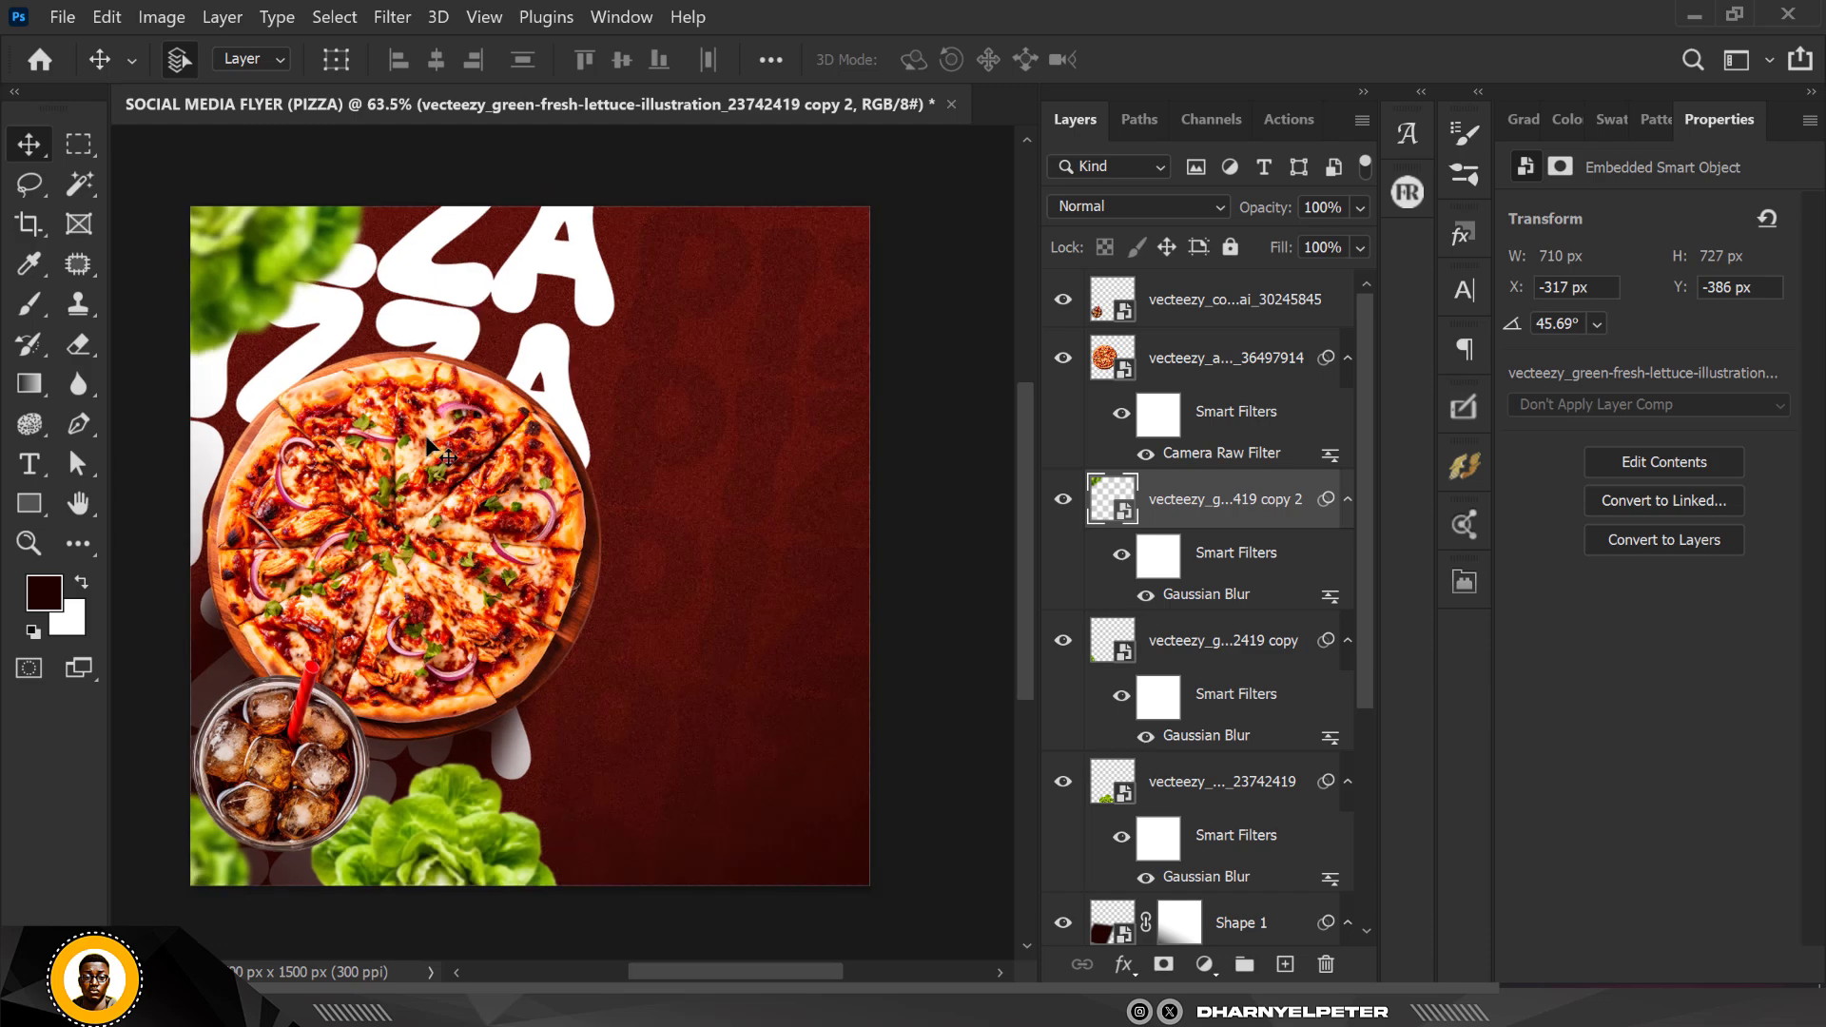
Place the DETAILS image from File Explorer's RESOURCE folder above the coke glass layer and shift it up to about Y 446 px
{"action": "left_click", "coordinate": [1272, 308]}
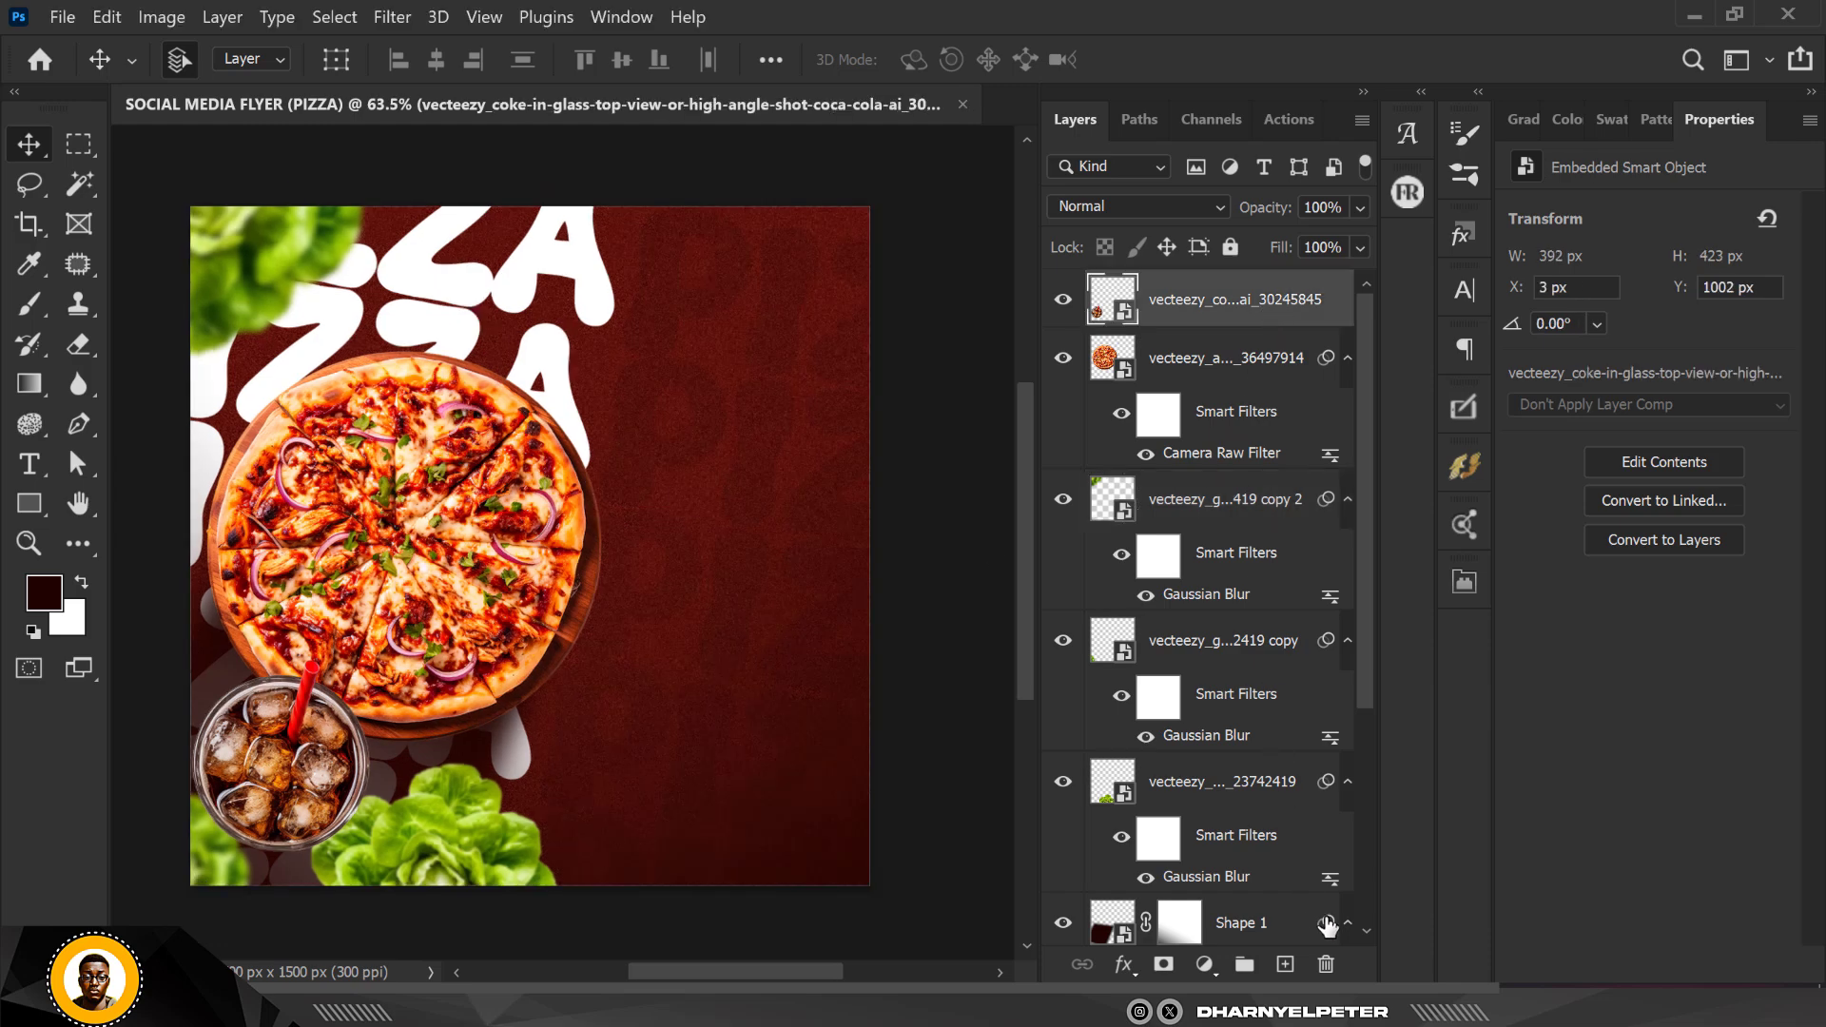
{"action": "left_click", "coordinate": [1286, 965]}
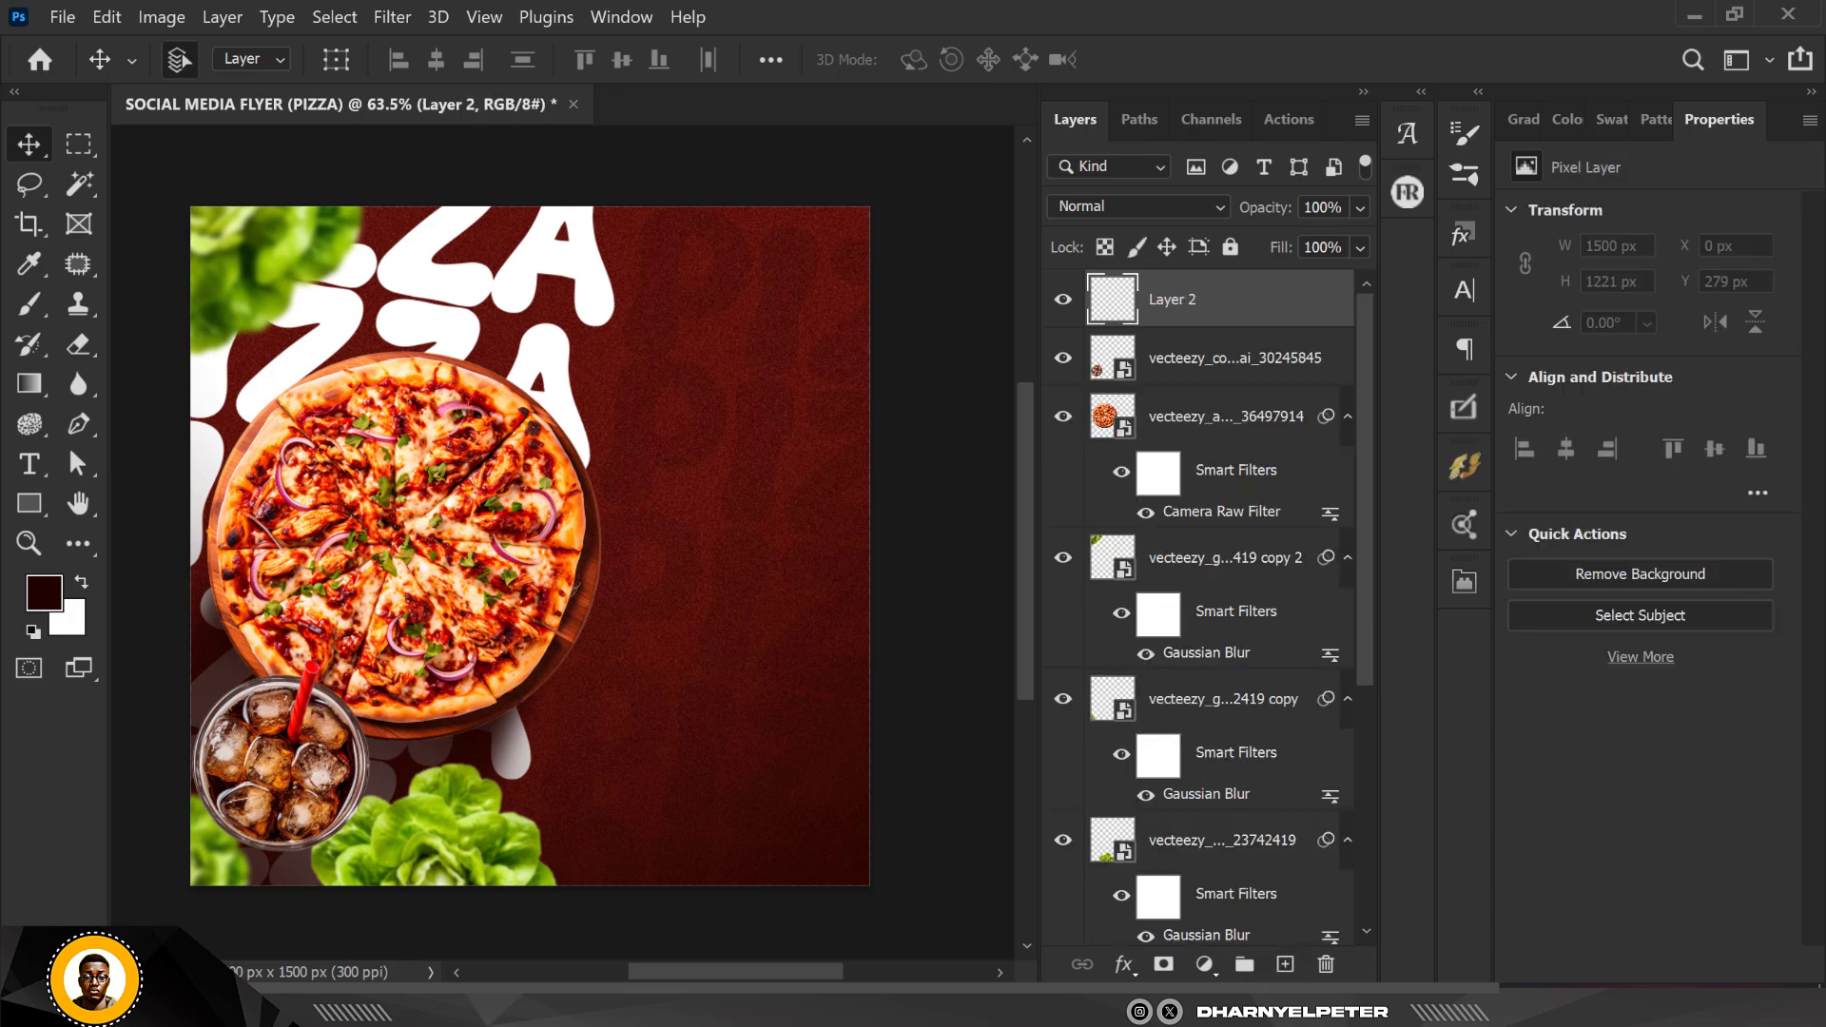
{"action": "left_click", "coordinate": [1694, 16]}
{"action": "left_click", "coordinate": [341, 197]}
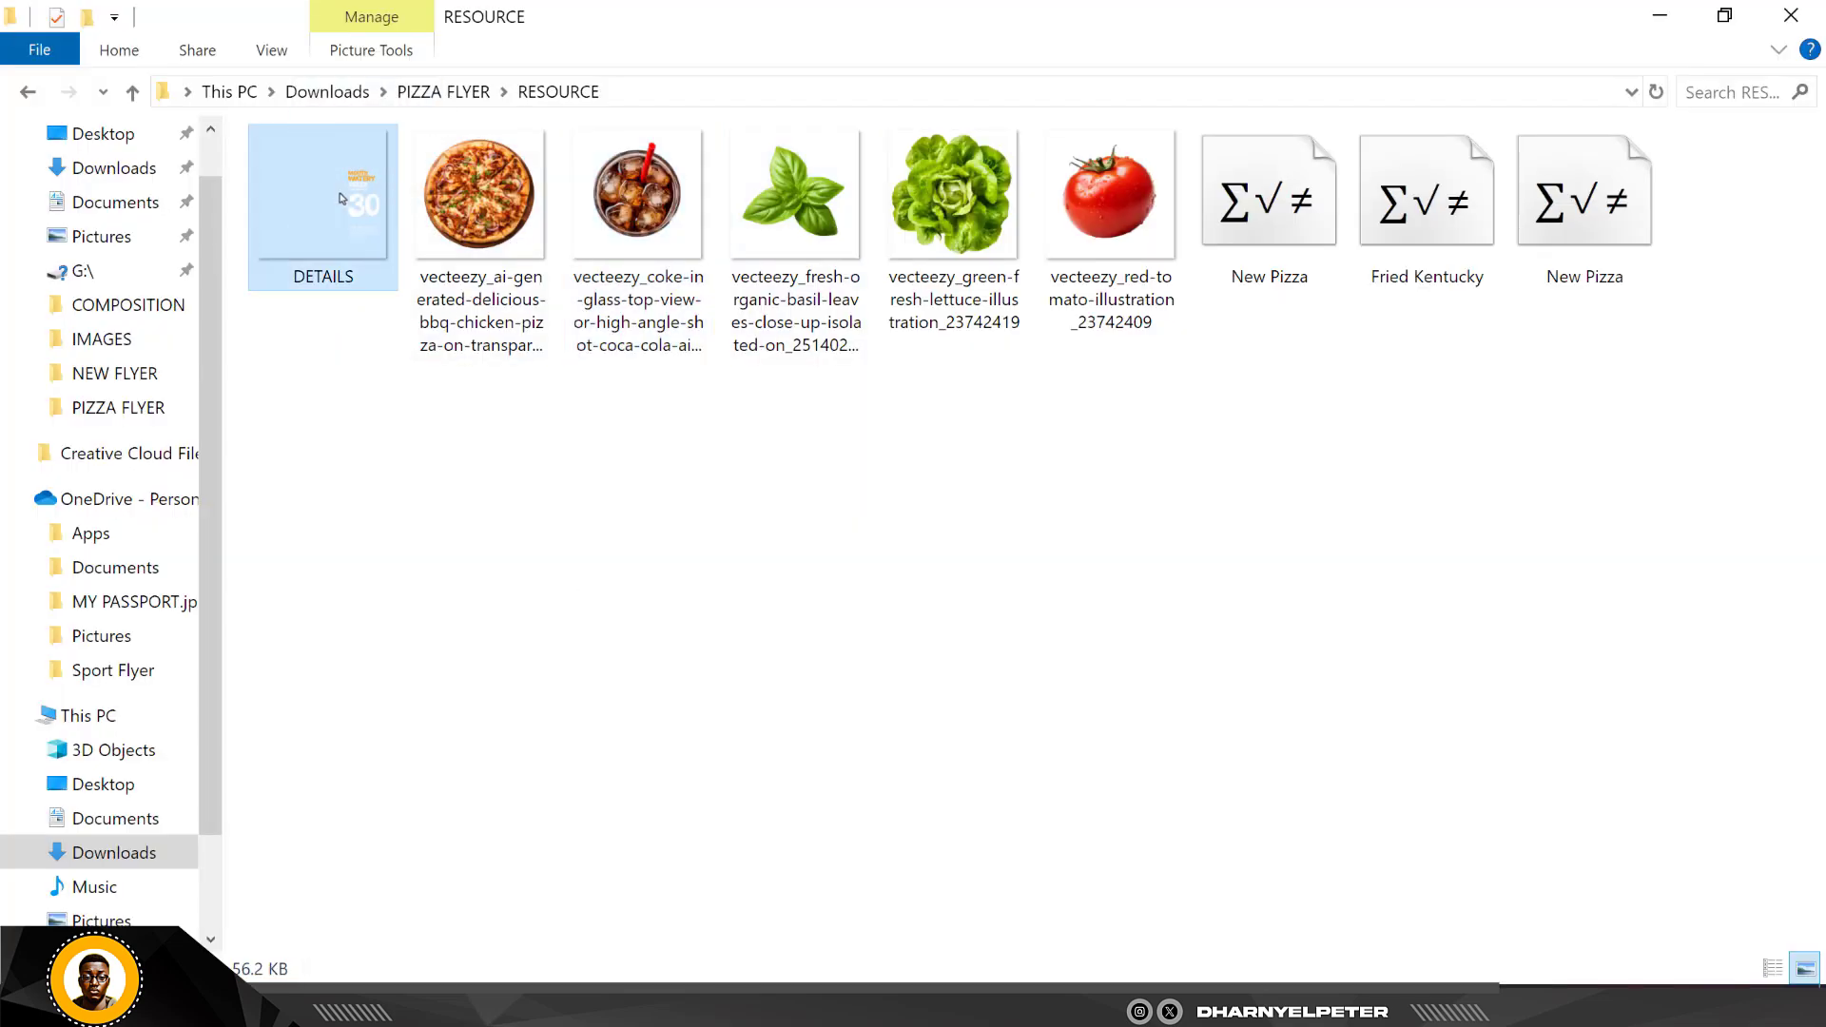
{"action": "left_click_drag", "start_coordinate": [341, 198], "coordinate": [715, 620]}
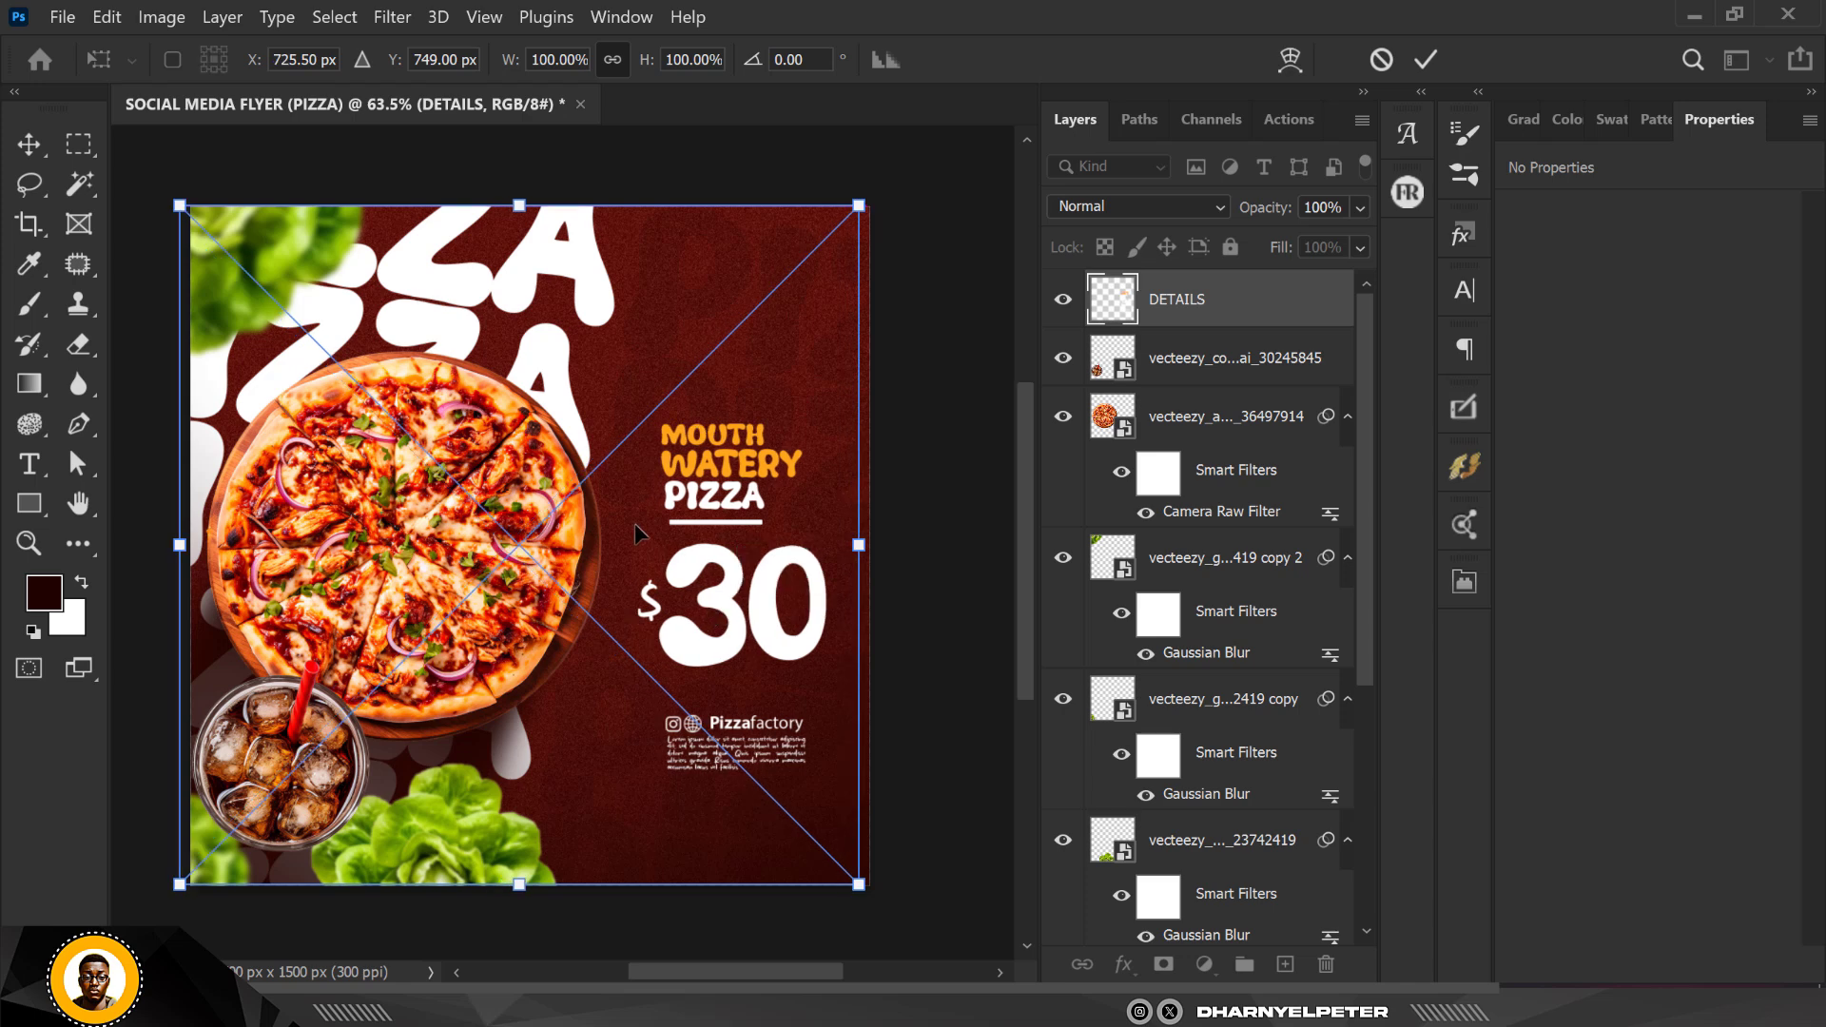
{"action": "key", "text": "Return"}
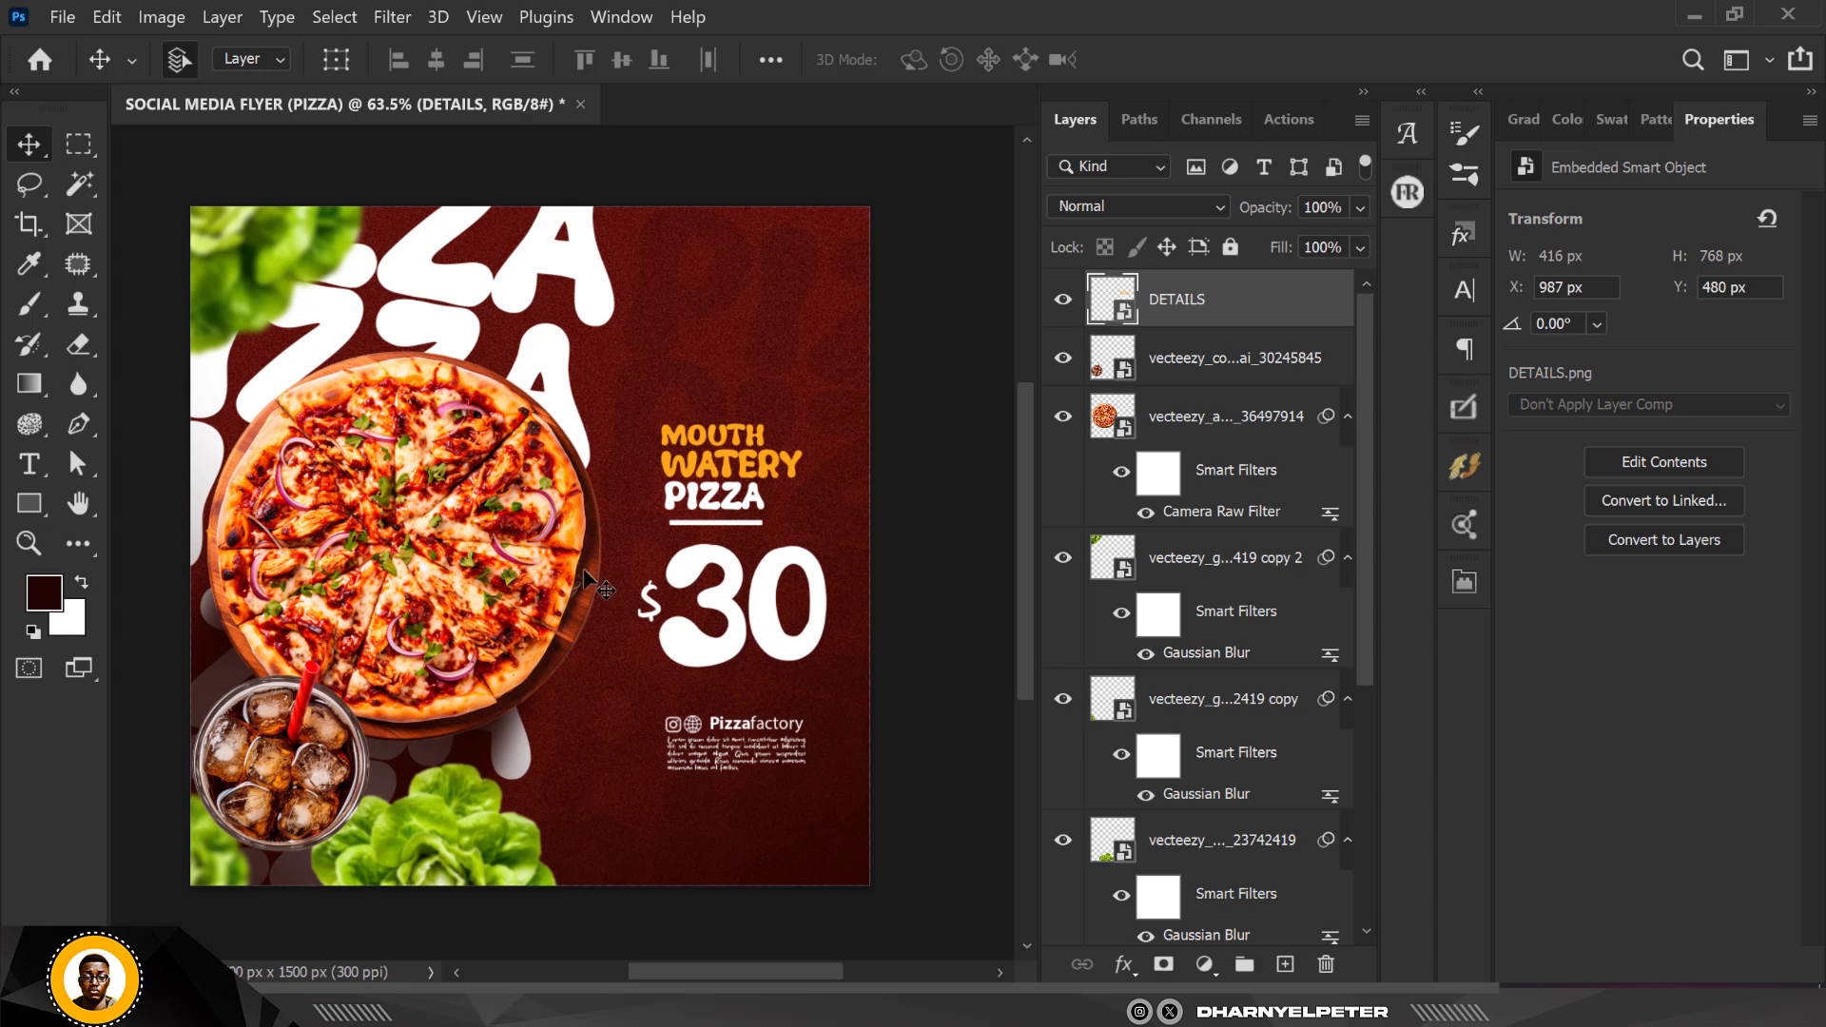
{"action": "left_click_drag", "start_coordinate": [725, 611], "coordinate": [726, 597]}
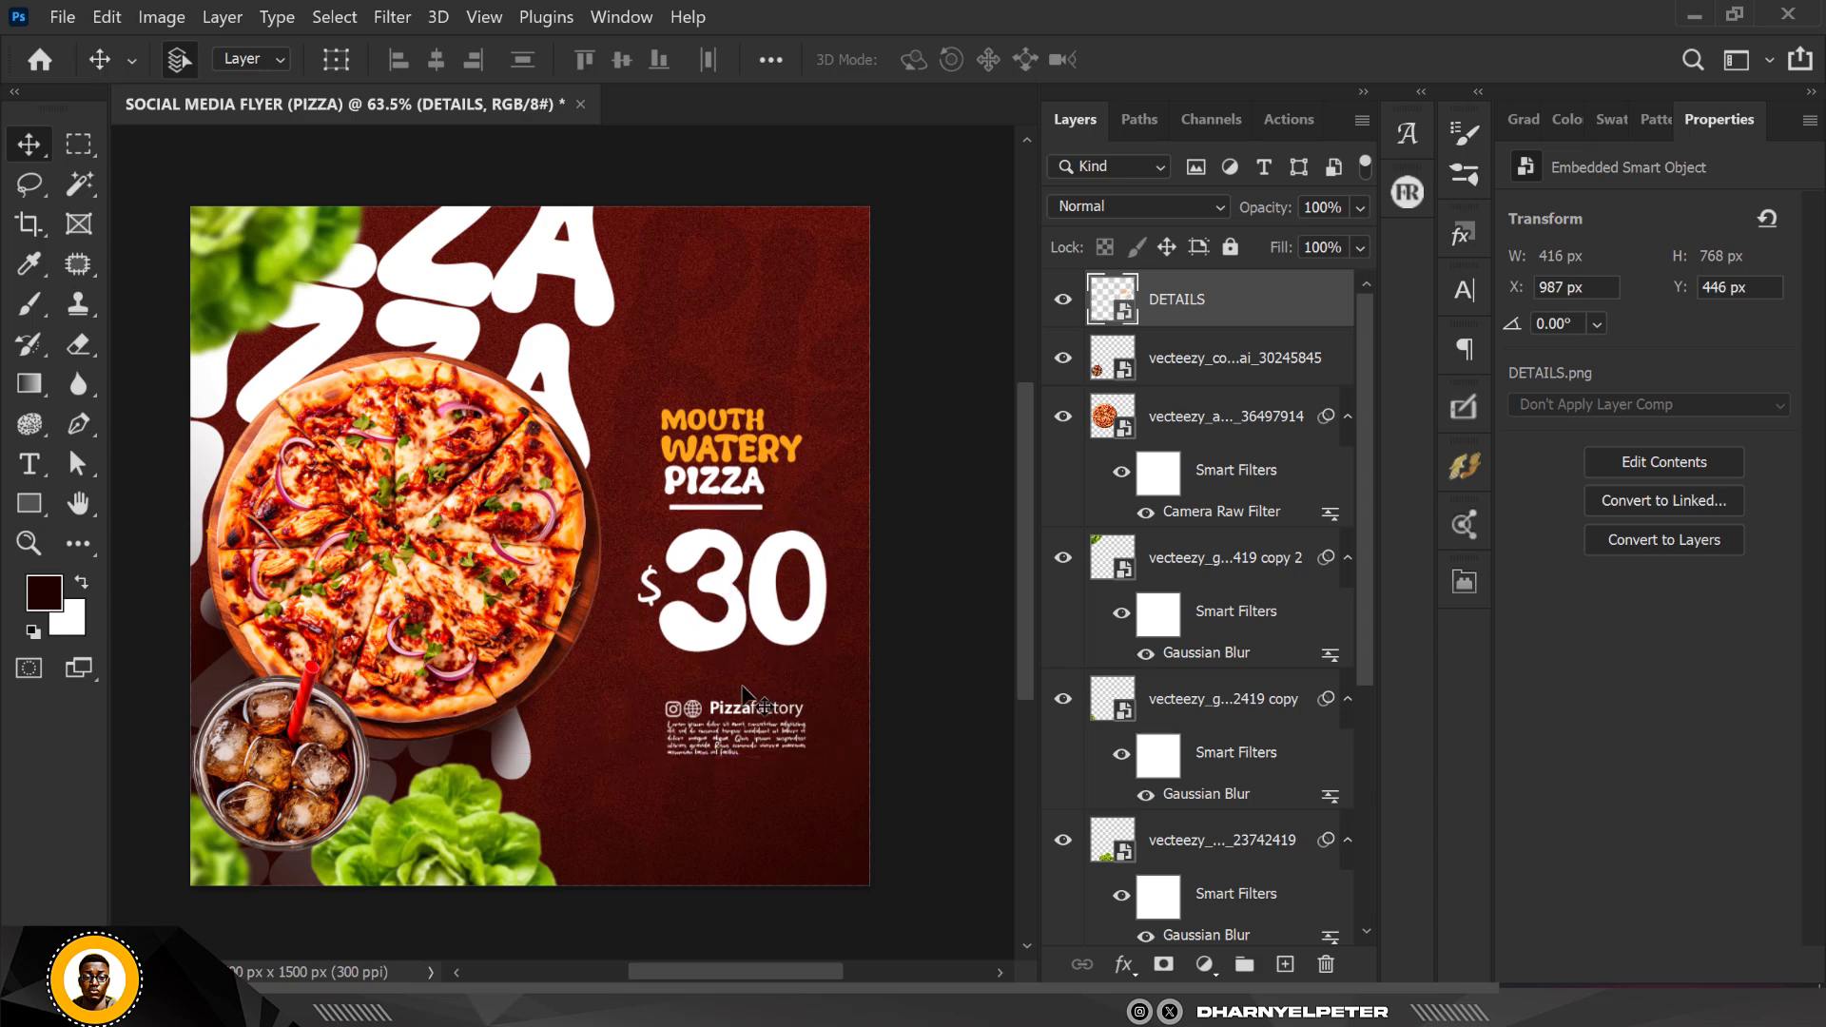
Add a new empty layer above the DETAILS layer and set the foreground color to orange ffa200
{"action": "left_click", "coordinate": [425, 530]}
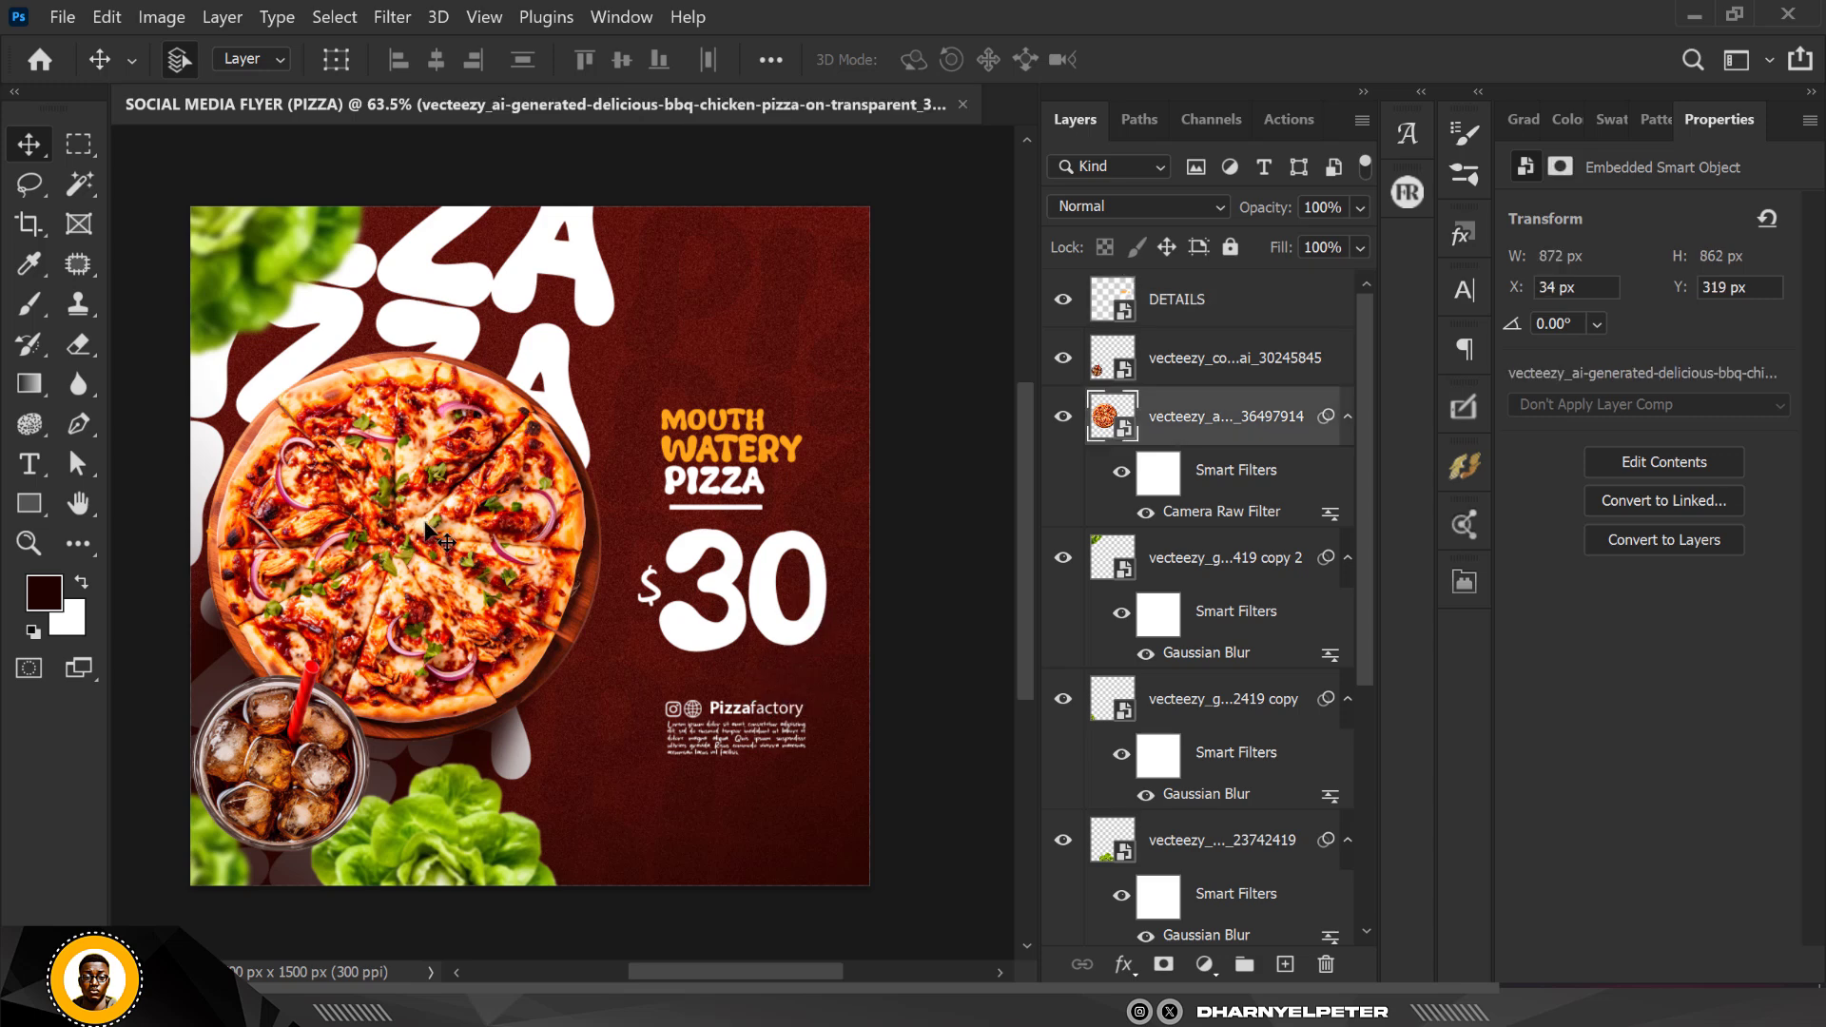
{"action": "left_click", "coordinate": [1277, 321]}
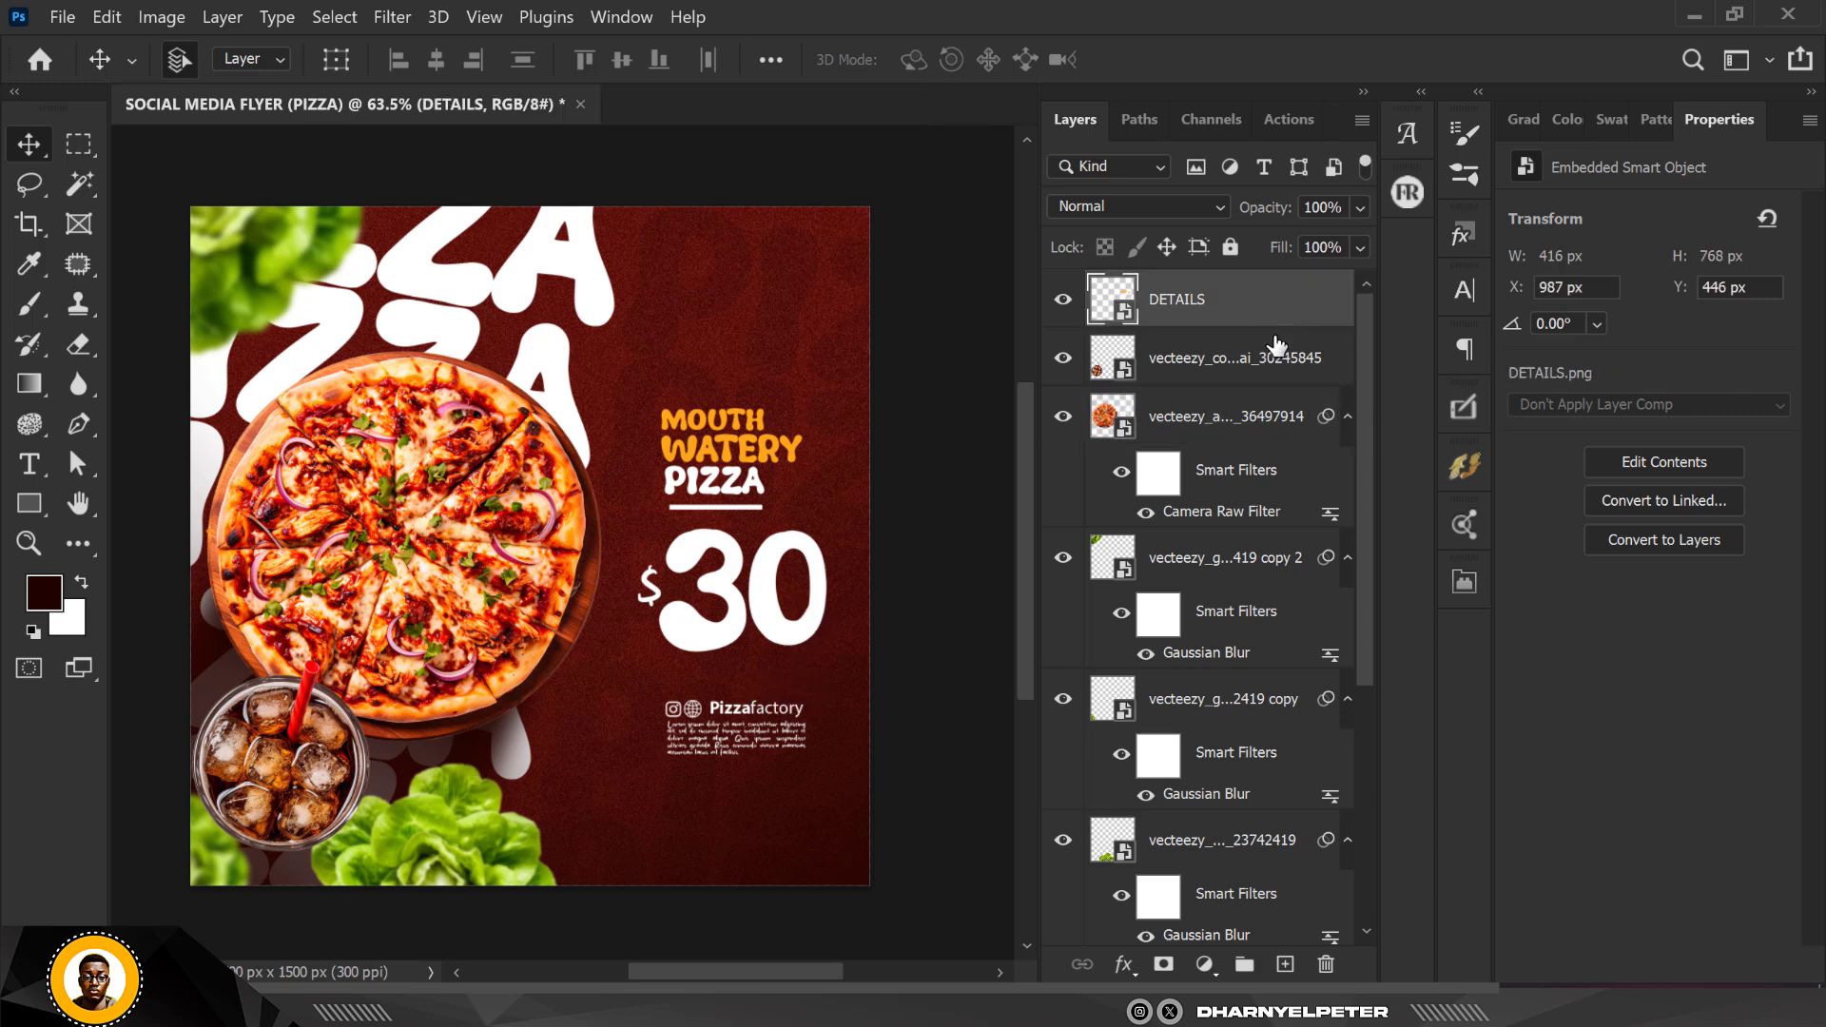
{"action": "left_click", "coordinate": [1285, 964]}
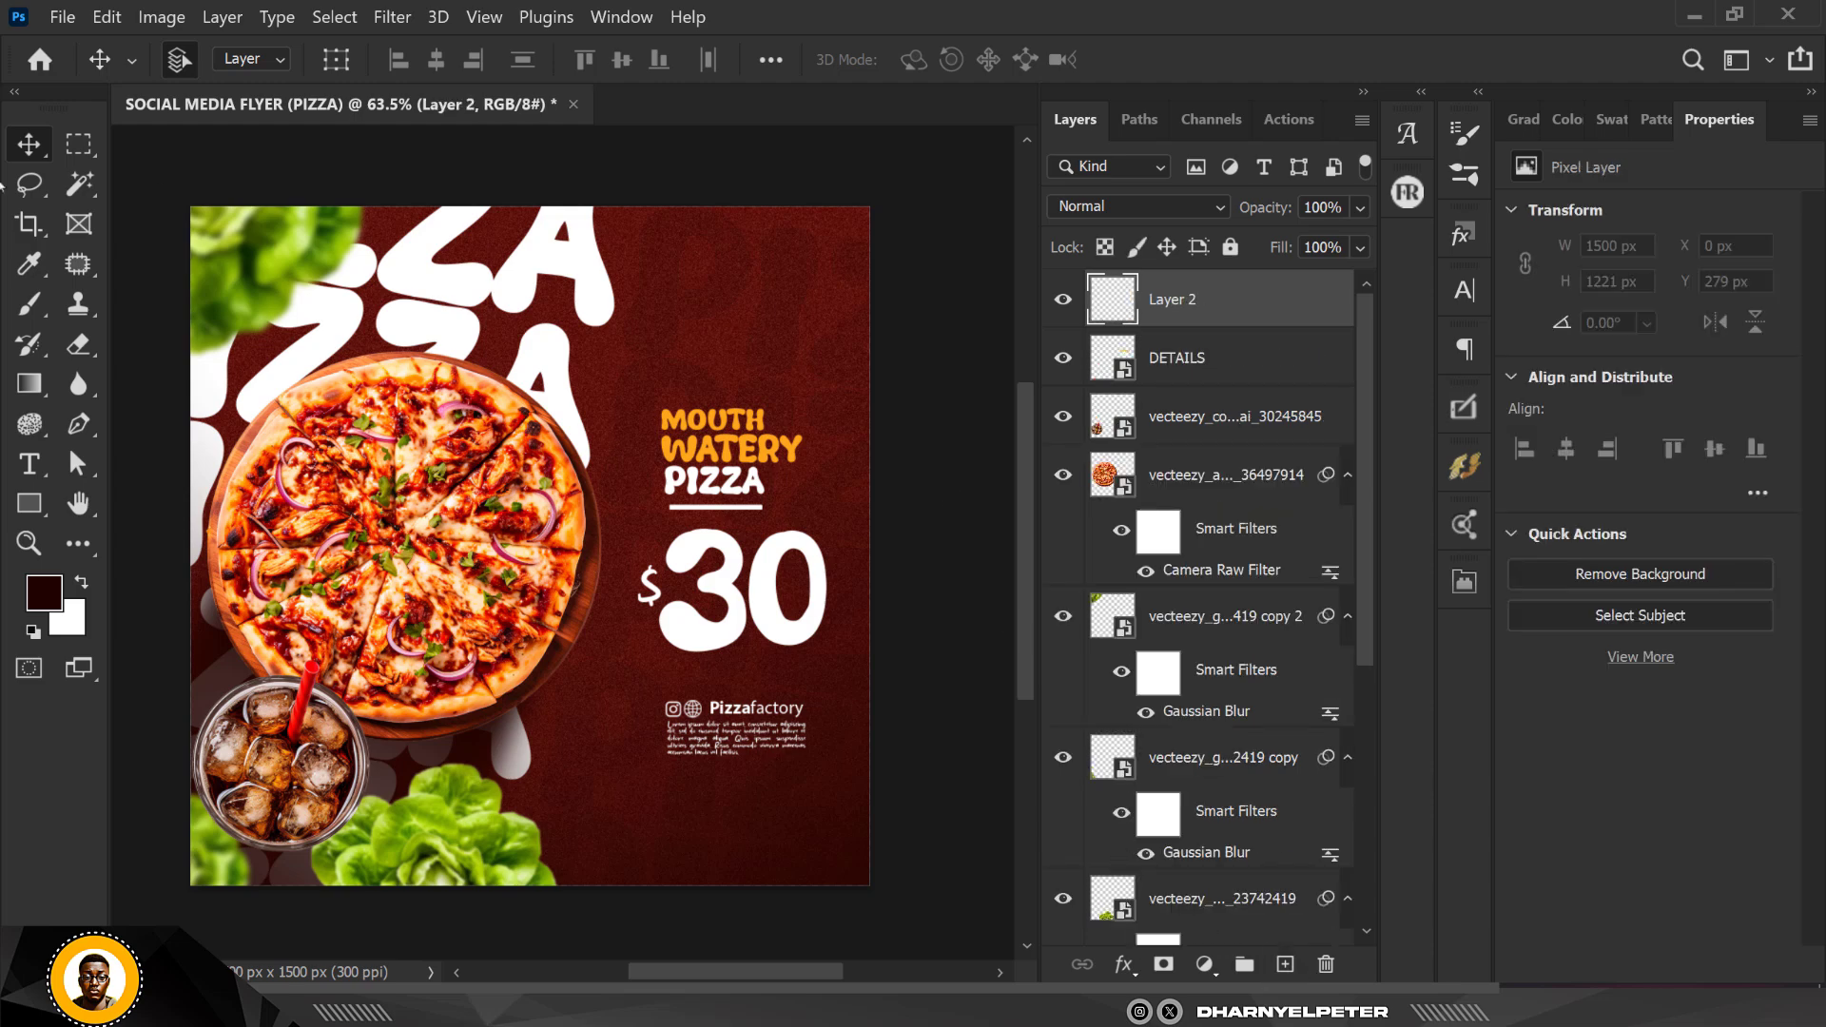
{"action": "left_click", "coordinate": [45, 589]}
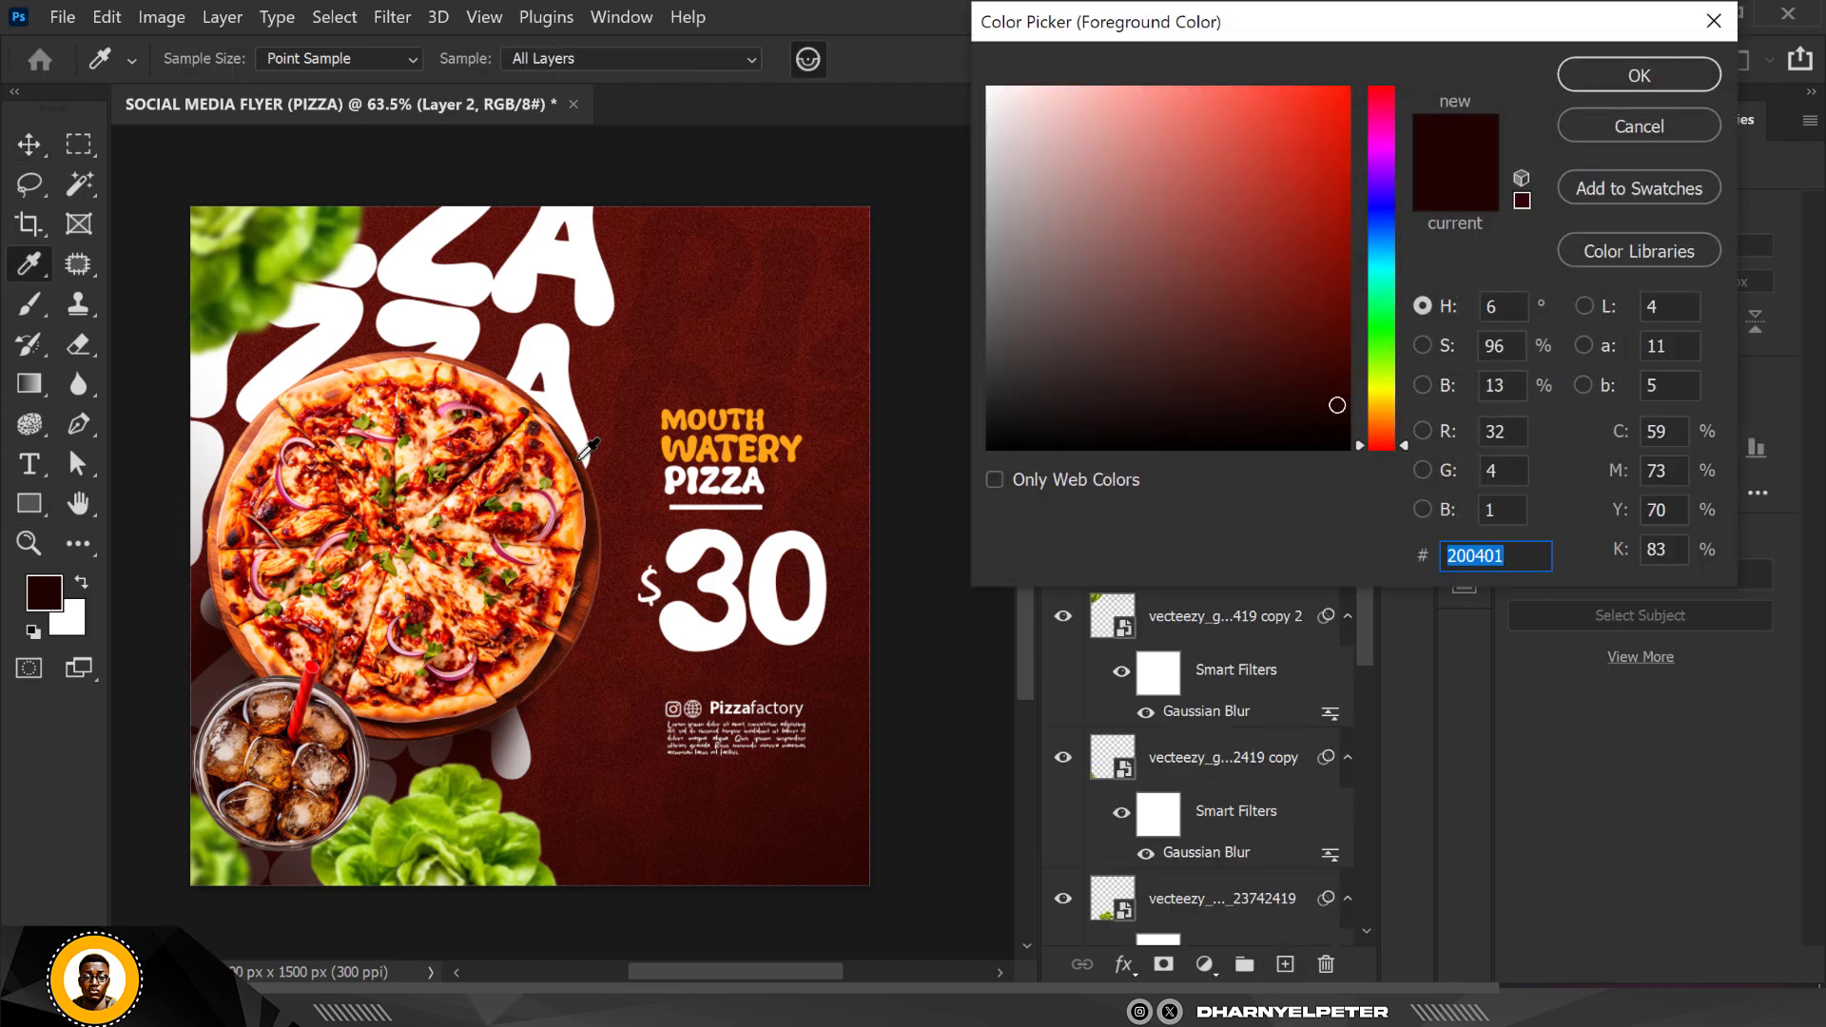
{"action": "type", "text": "ff9c00"}
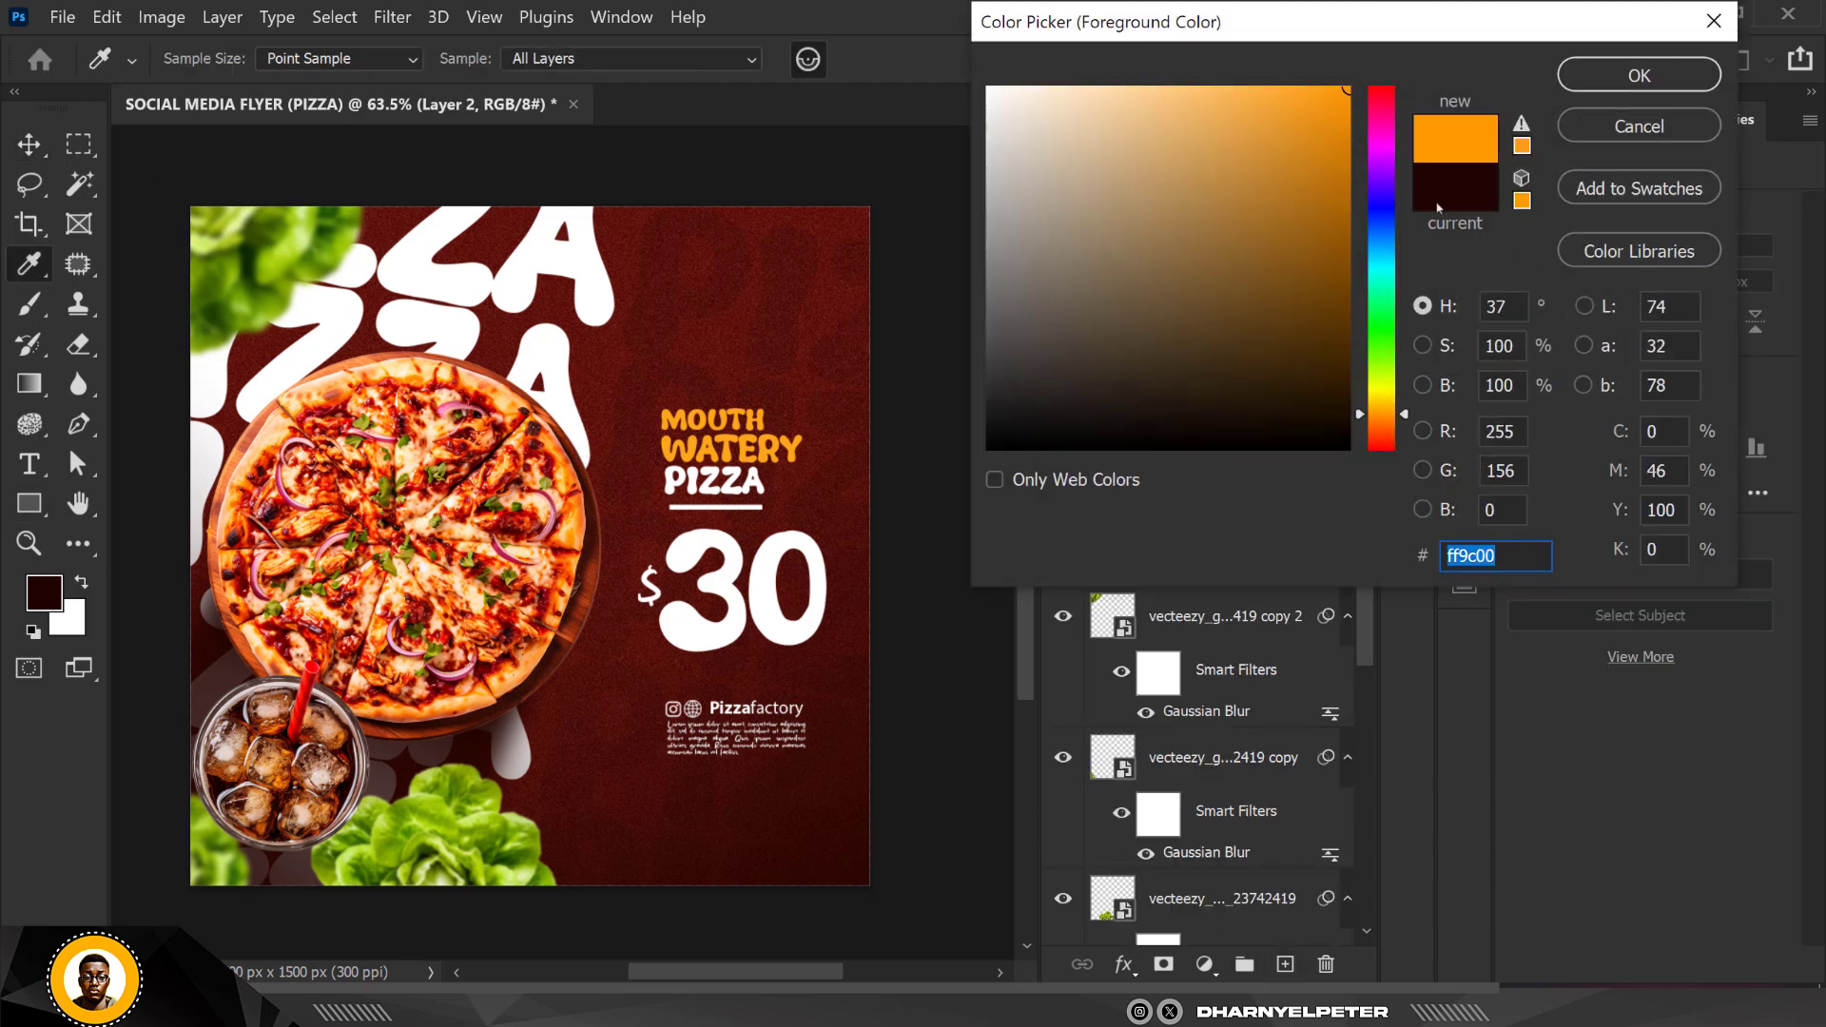
{"action": "left_click_drag", "start_coordinate": [1406, 418], "coordinate": [1404, 415]}
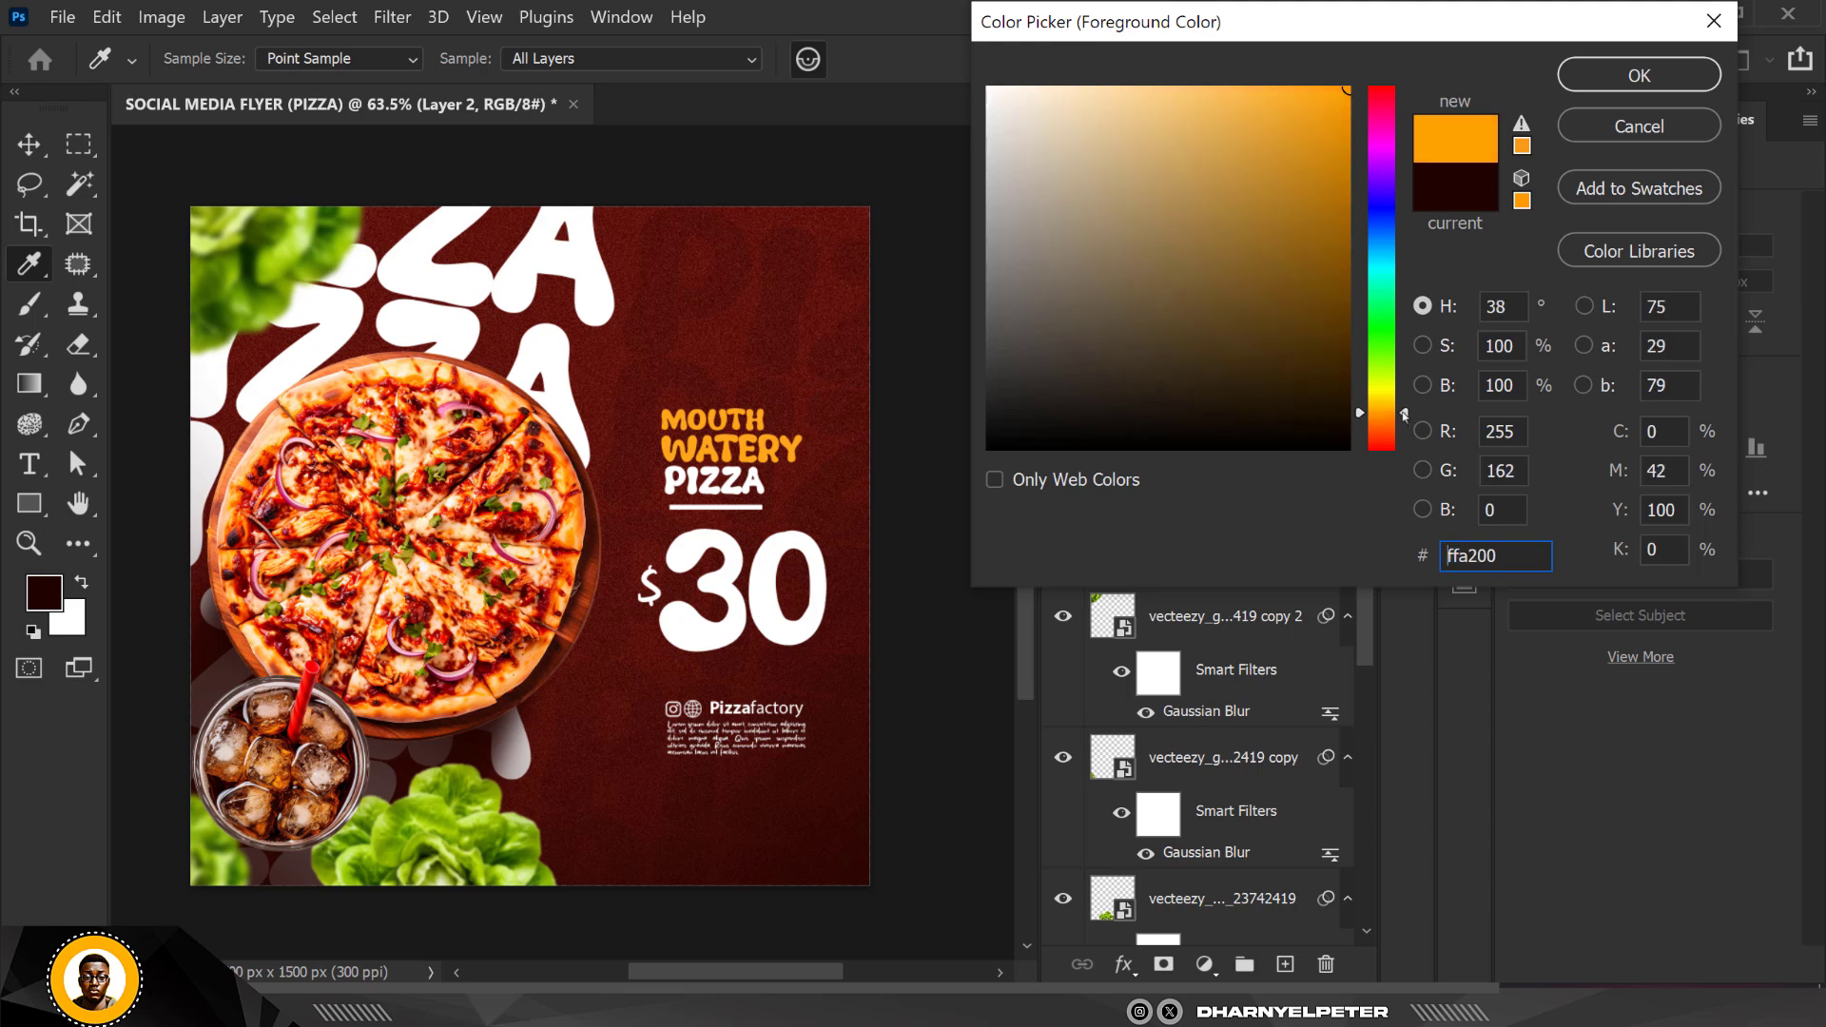
{"action": "left_click", "coordinate": [1626, 87]}
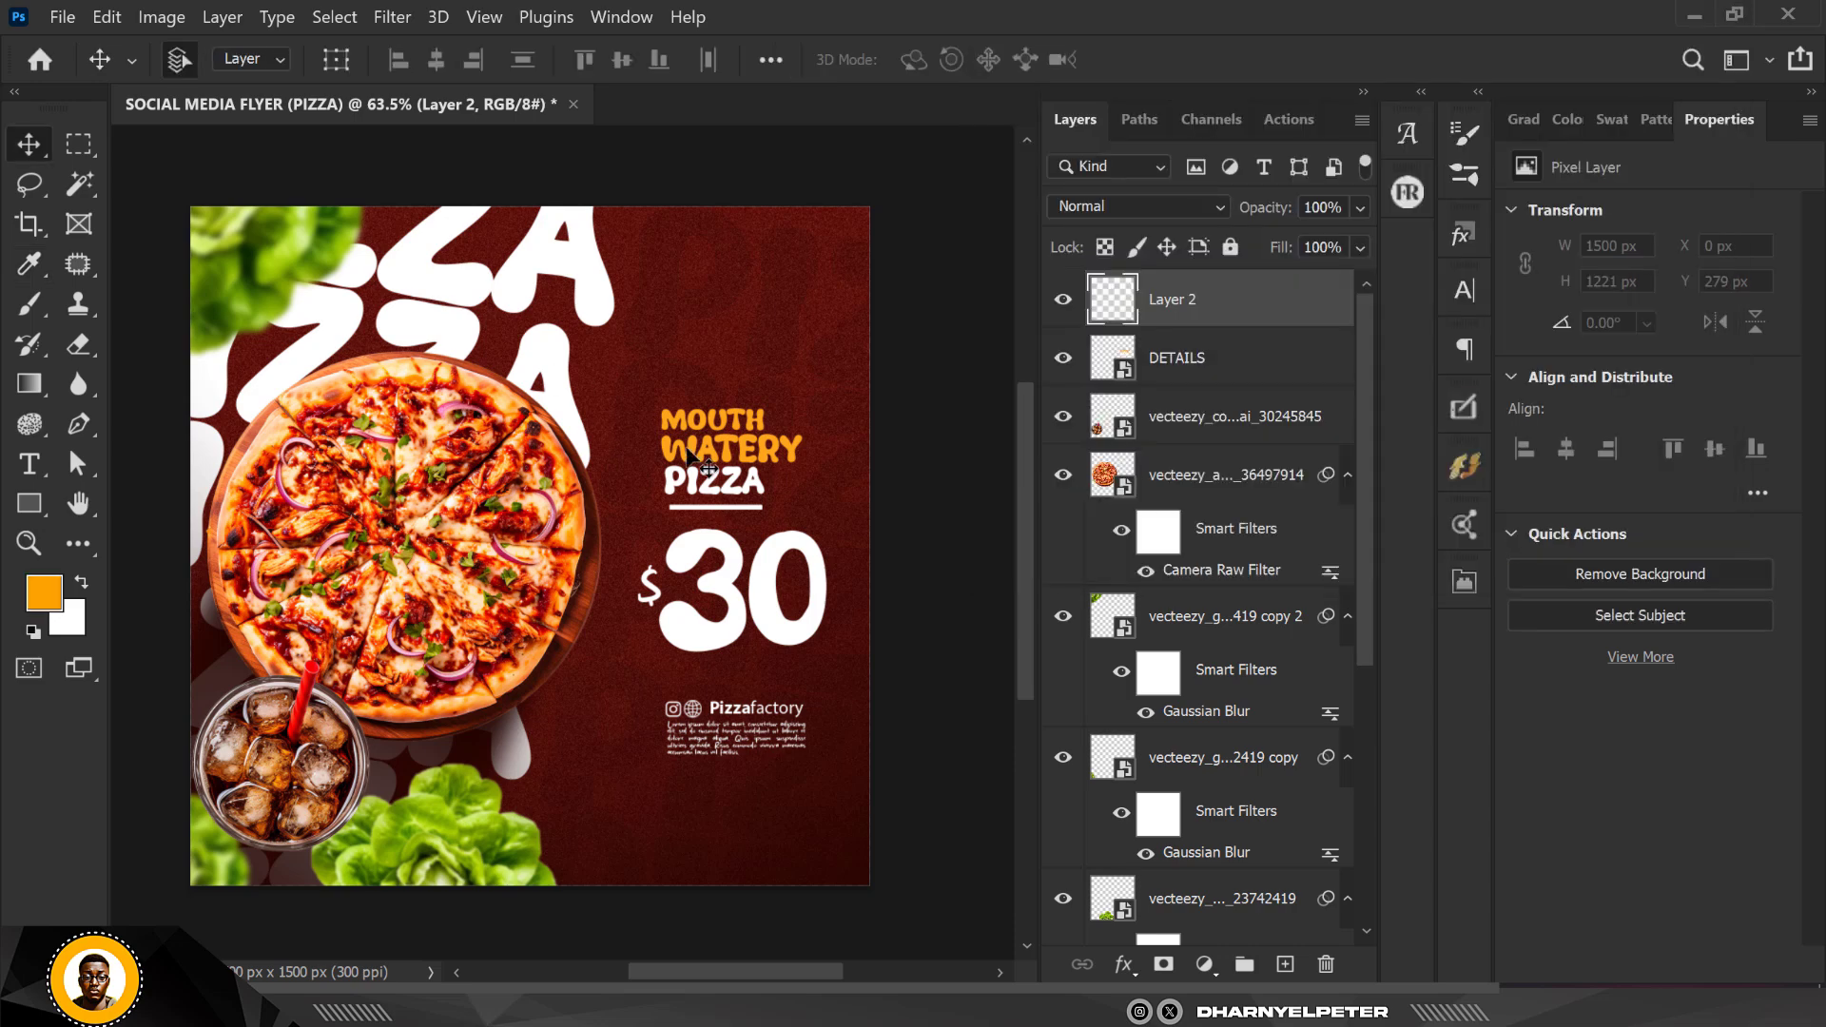
Choose the Soft Round Pressure Opacity brush from the General Brushes for the new layer
{"action": "left_click", "coordinate": [30, 305]}
{"action": "left_click", "coordinate": [209, 59]}
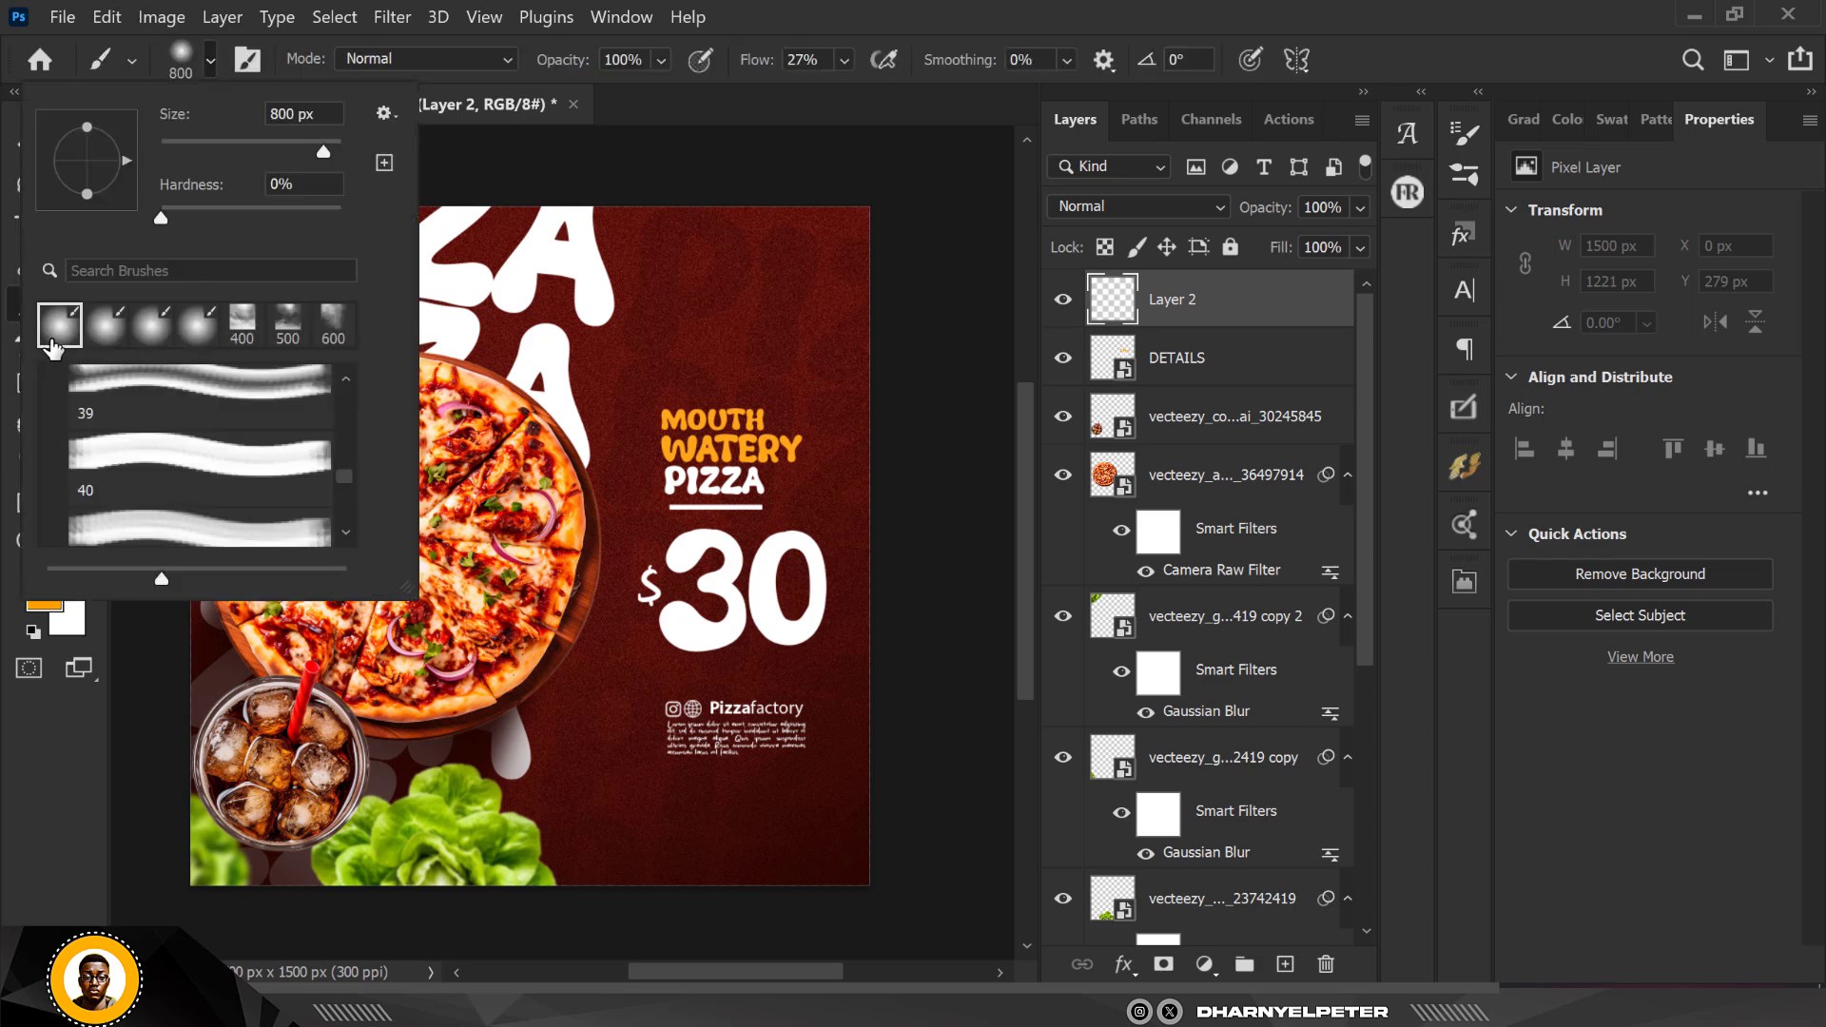
{"action": "scroll", "coordinate": [324, 438], "scroll_direction": "up", "scroll_amount": 5}
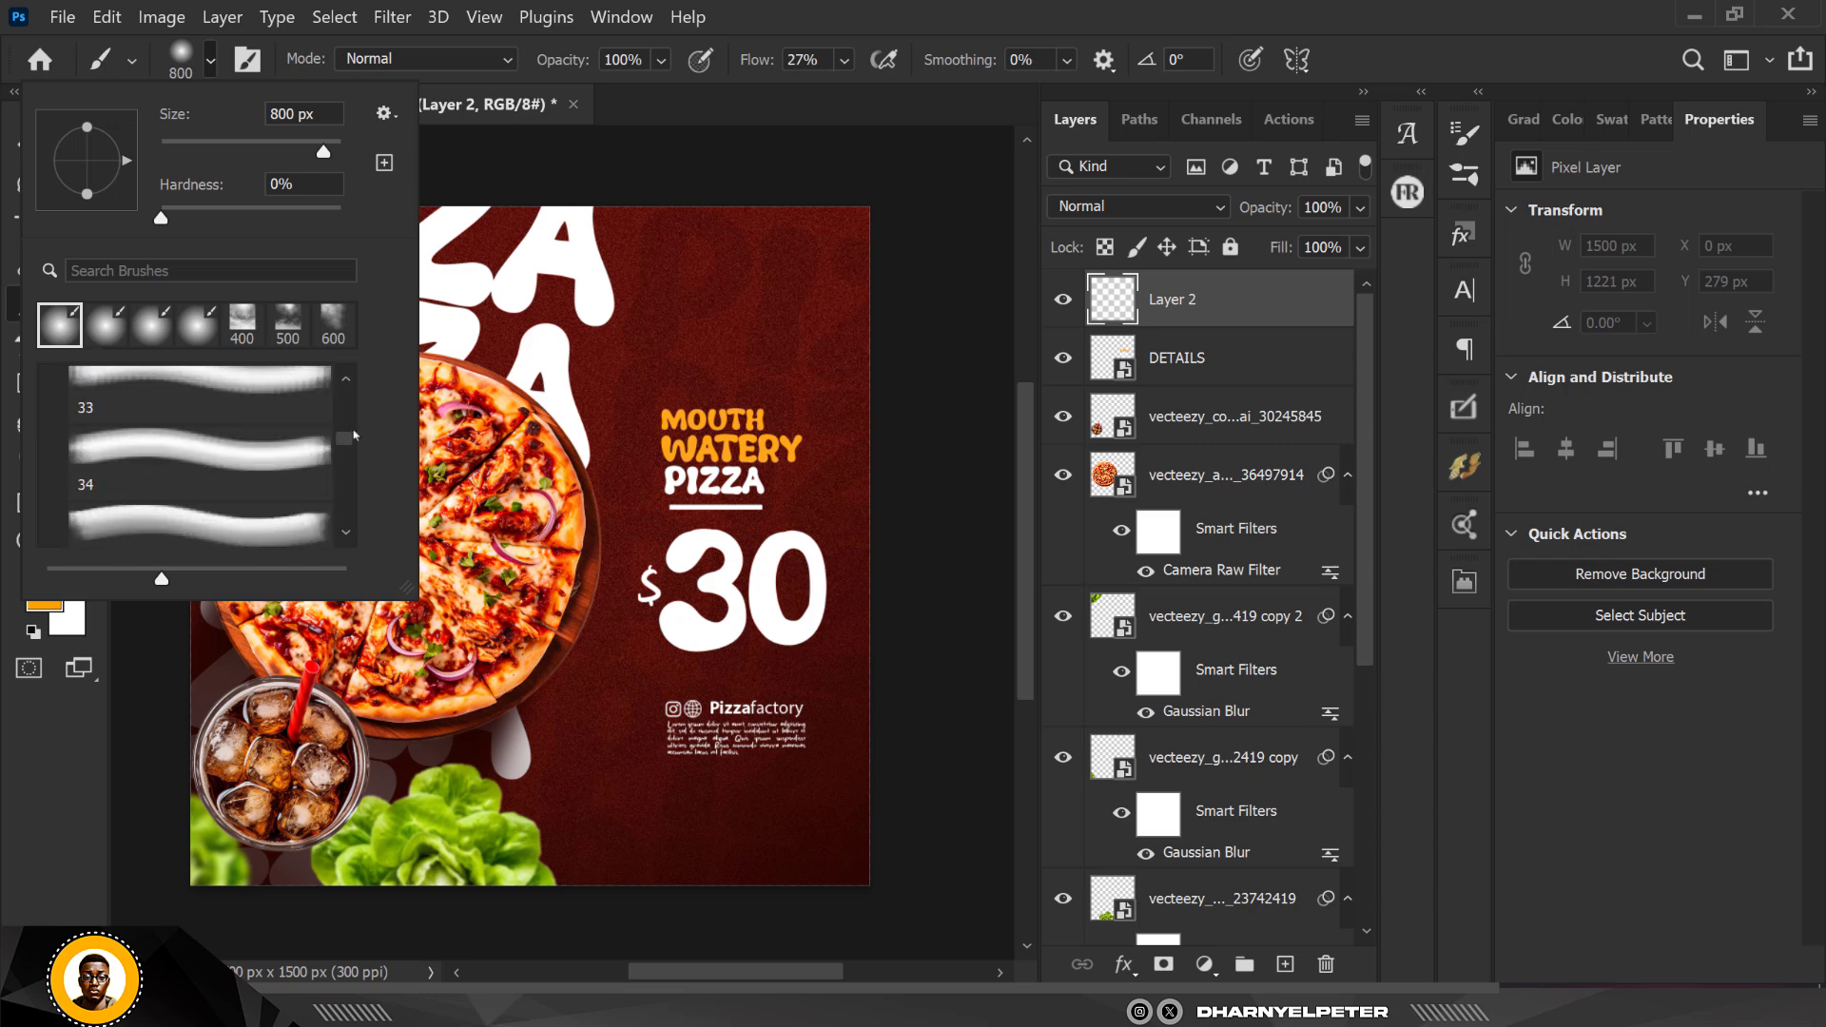
{"action": "left_click_drag", "start_coordinate": [347, 436], "coordinate": [350, 378]}
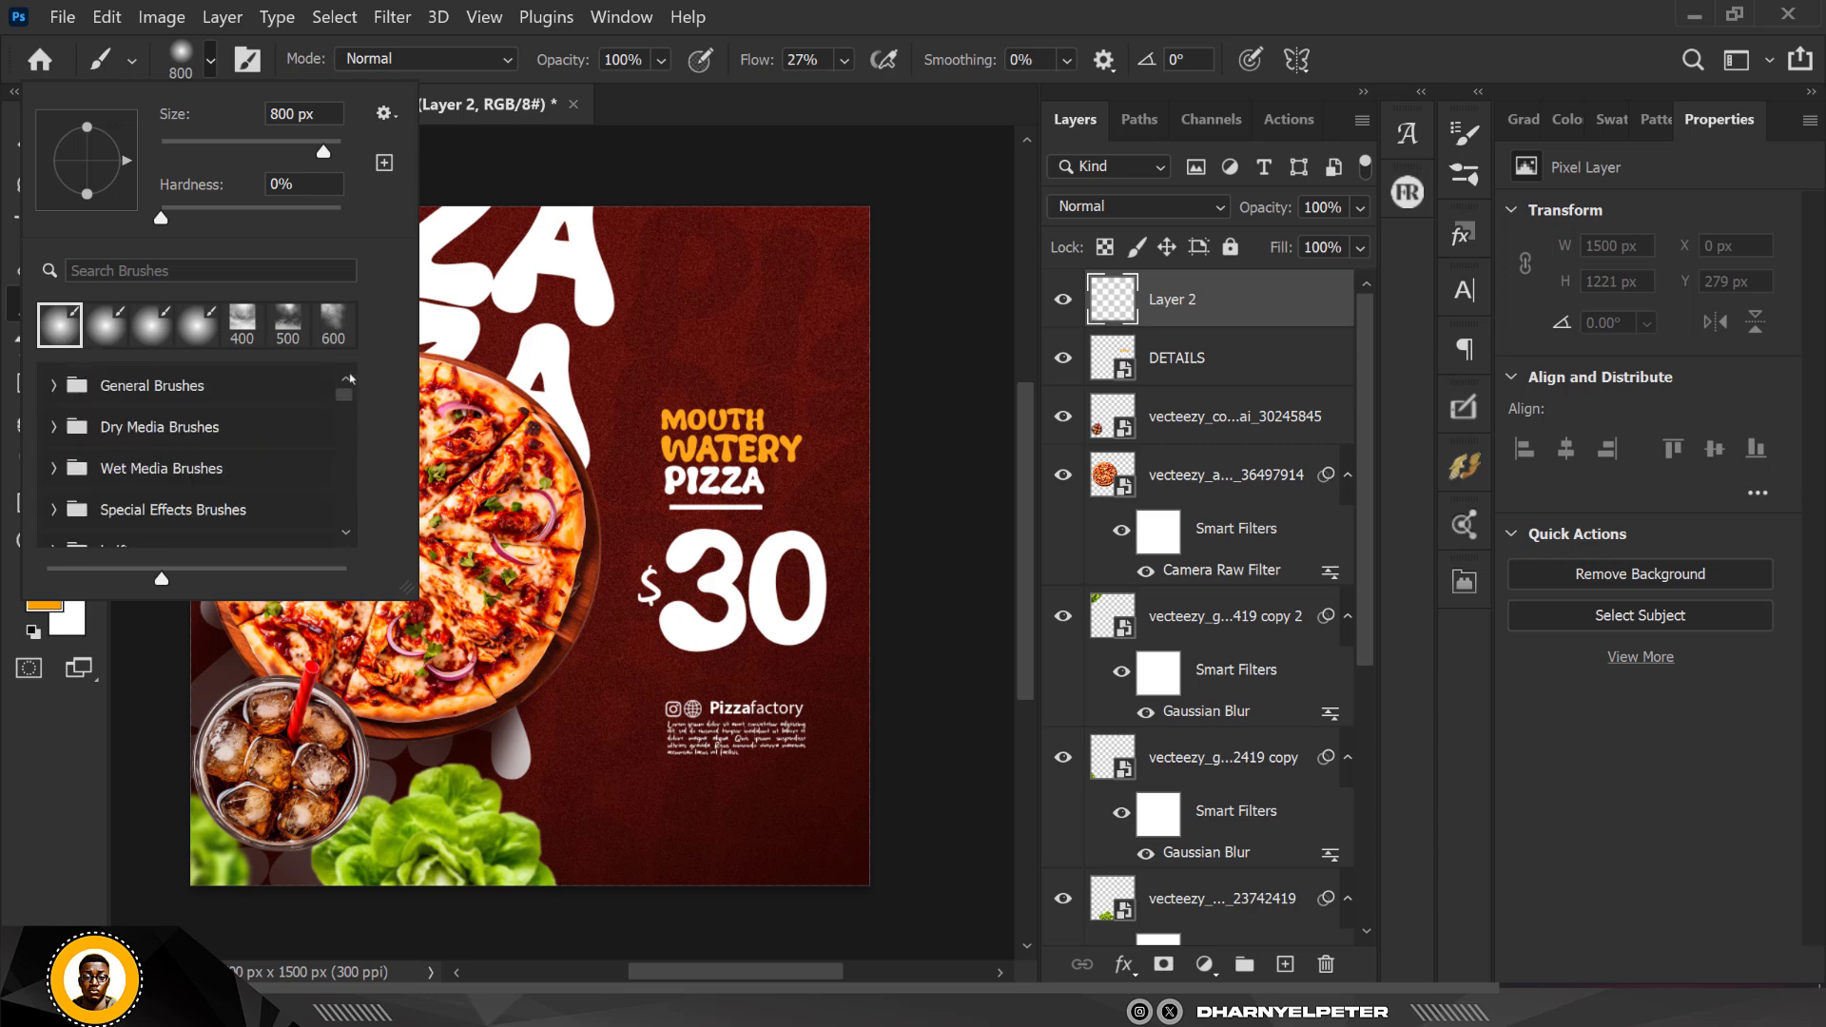
{"action": "left_click", "coordinate": [54, 387]}
{"action": "scroll", "coordinate": [181, 466], "scroll_direction": "down", "scroll_amount": 3}
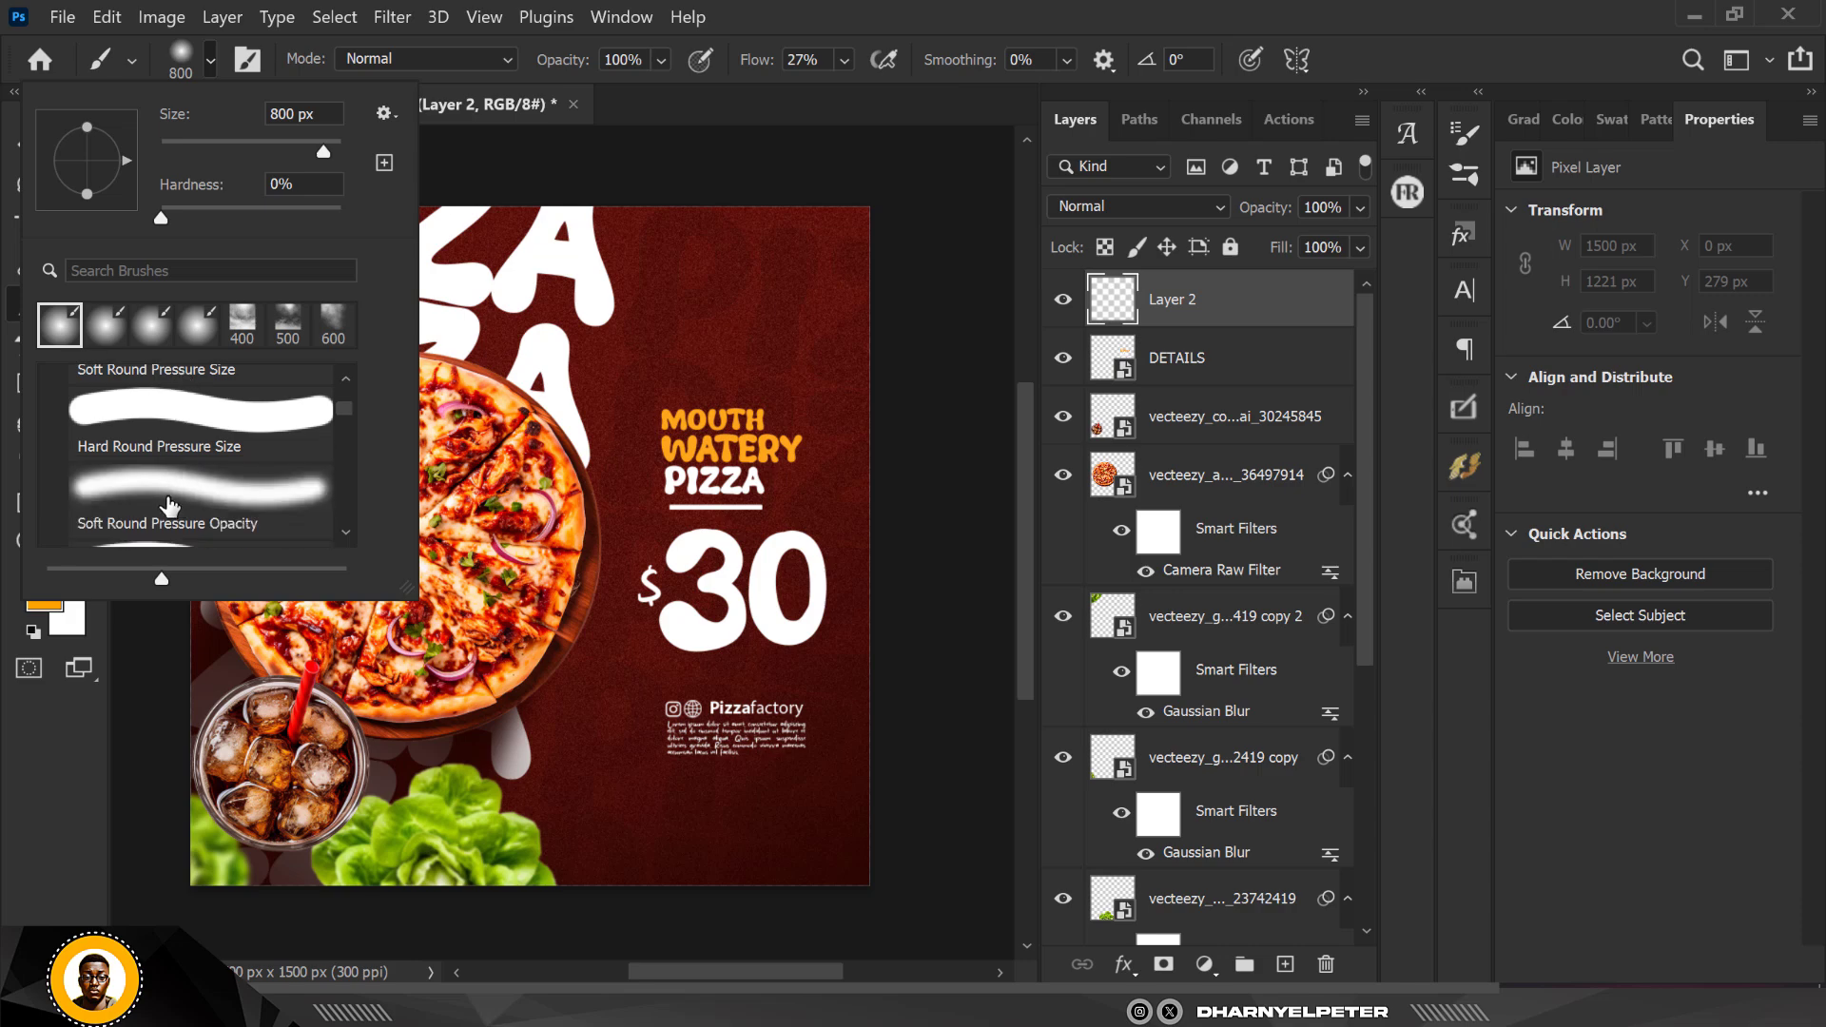
{"action": "scroll", "coordinate": [171, 499], "scroll_direction": "down", "scroll_amount": 1}
{"action": "left_click", "coordinate": [167, 460]}
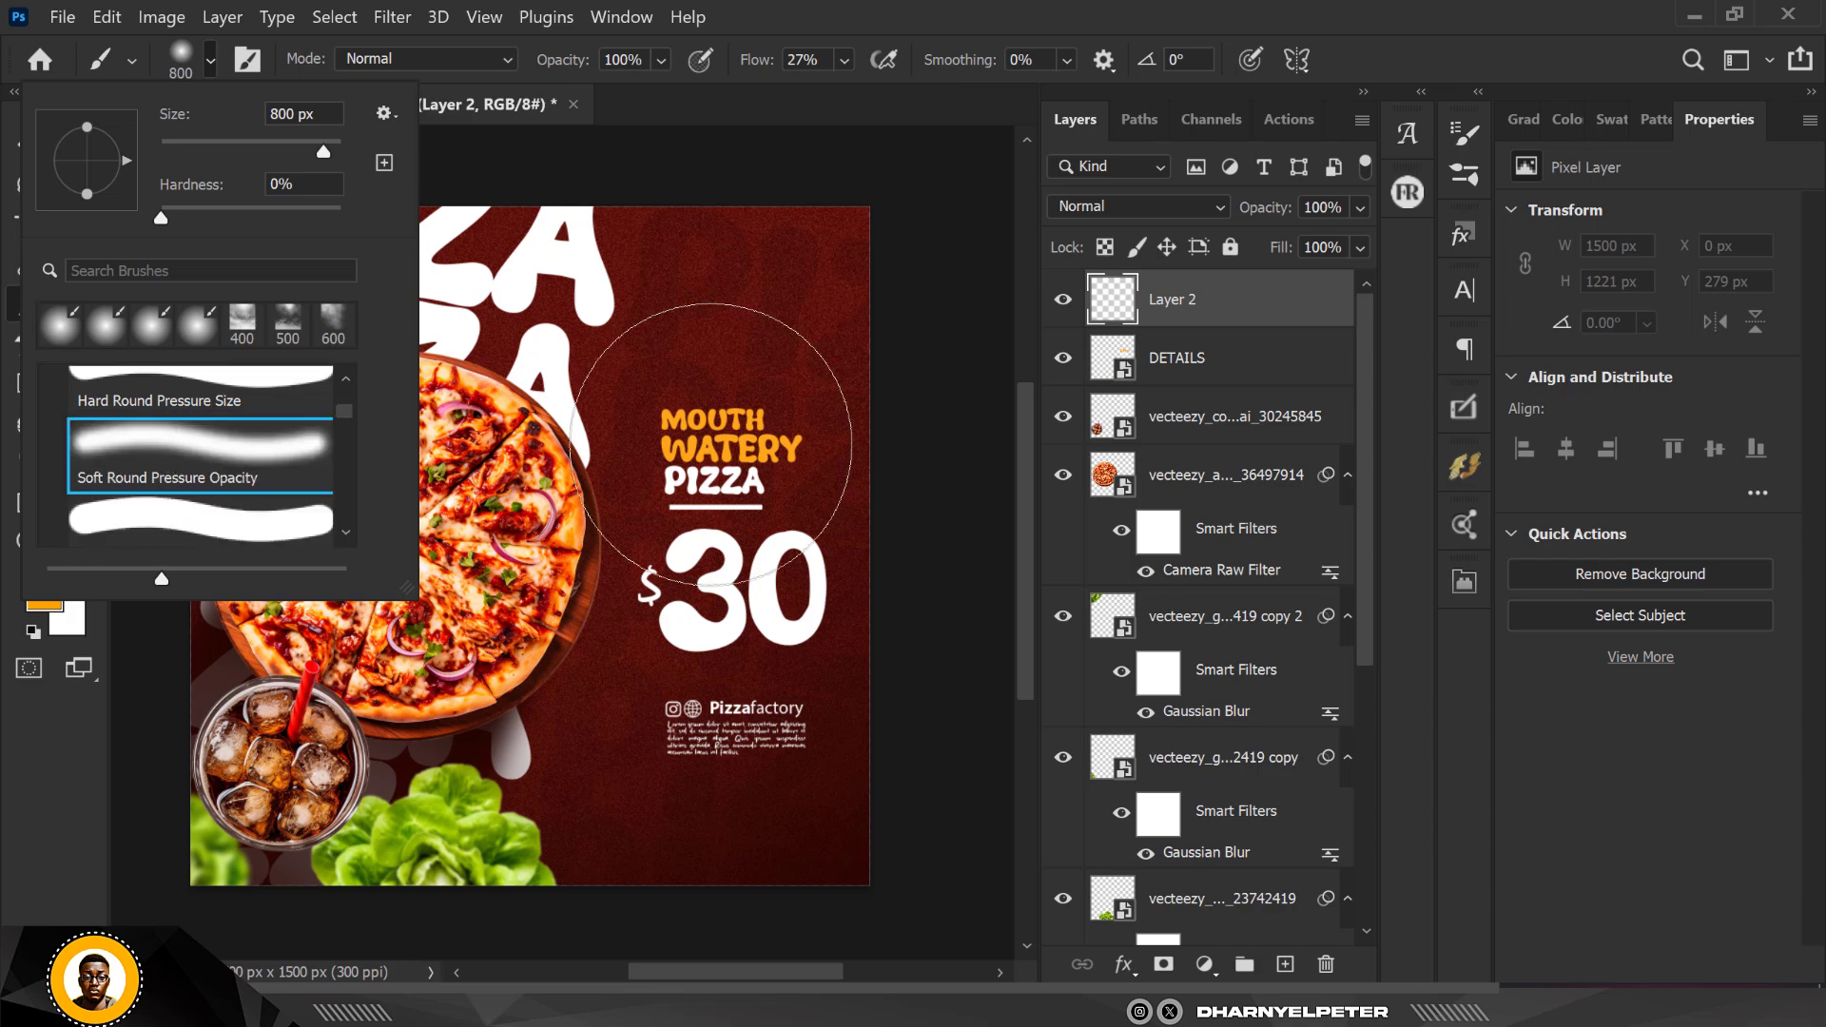
{"action": "left_click", "coordinate": [1231, 312]}
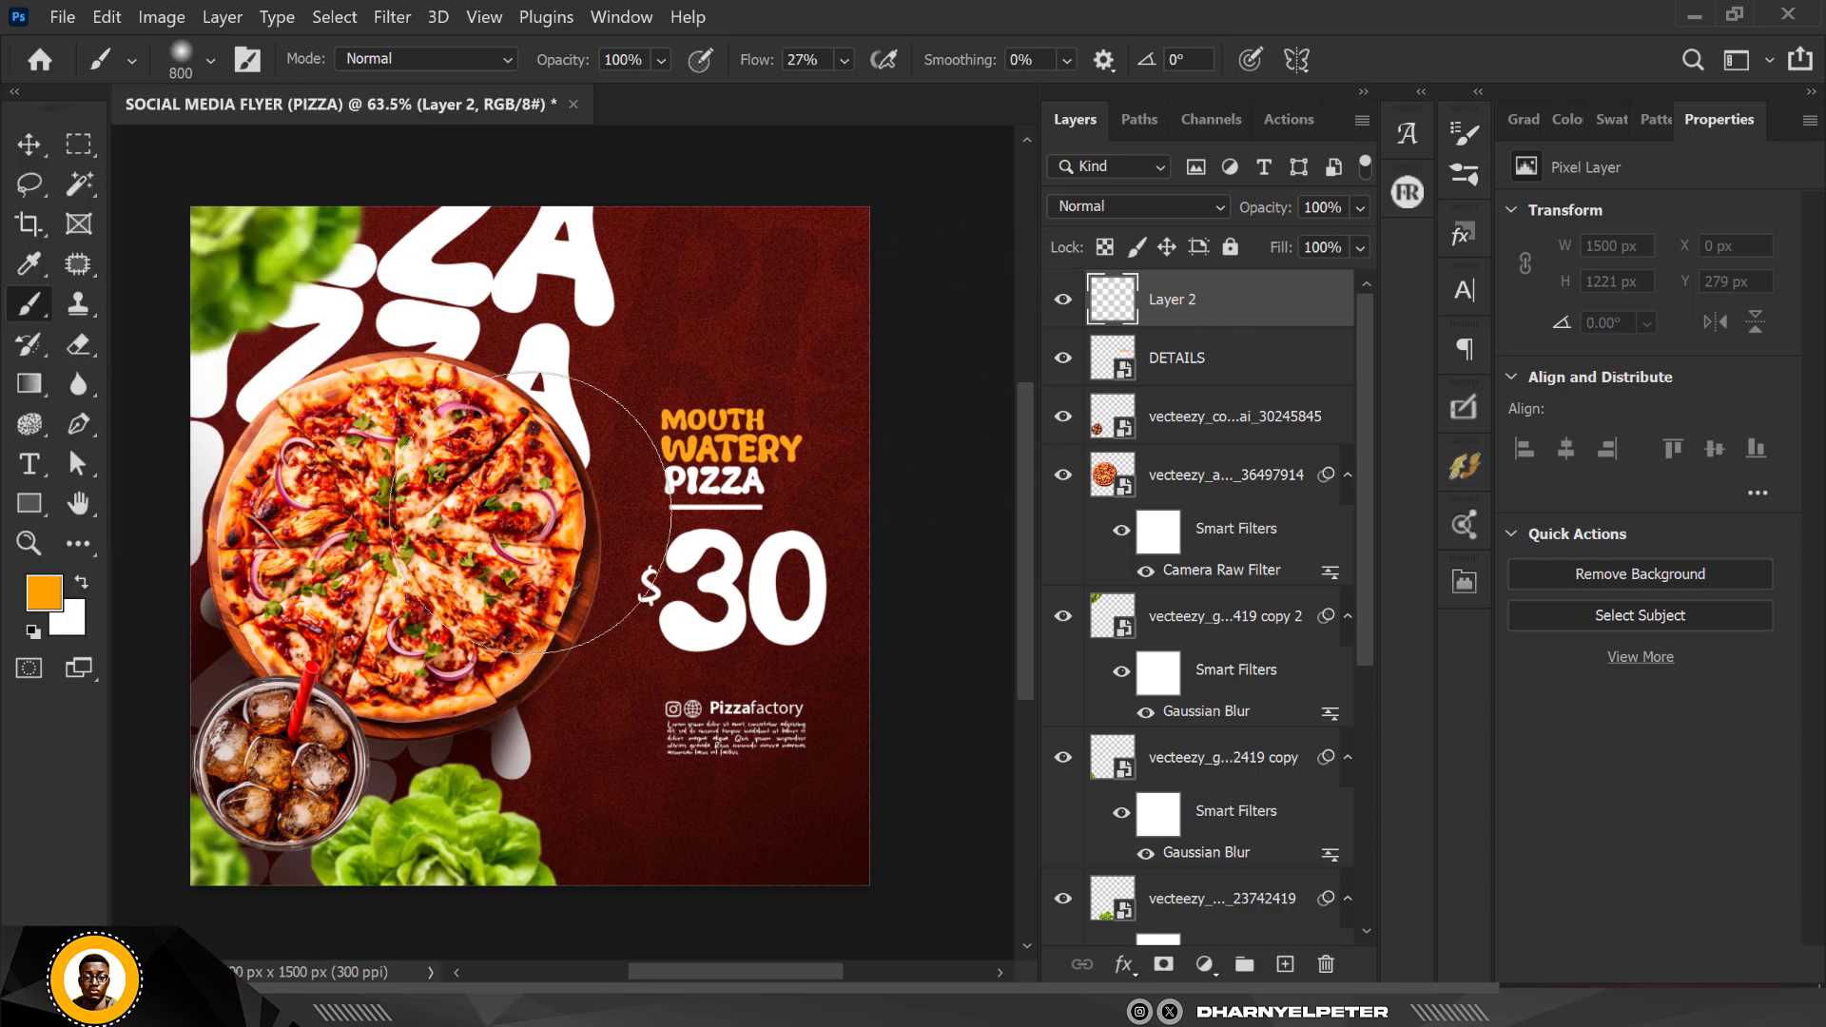
Paint one 400 px orange dab at 100% flow over the pizza's upper edge and set its layer's blend mode to Screen
{"action": "left_click", "coordinate": [842, 61]}
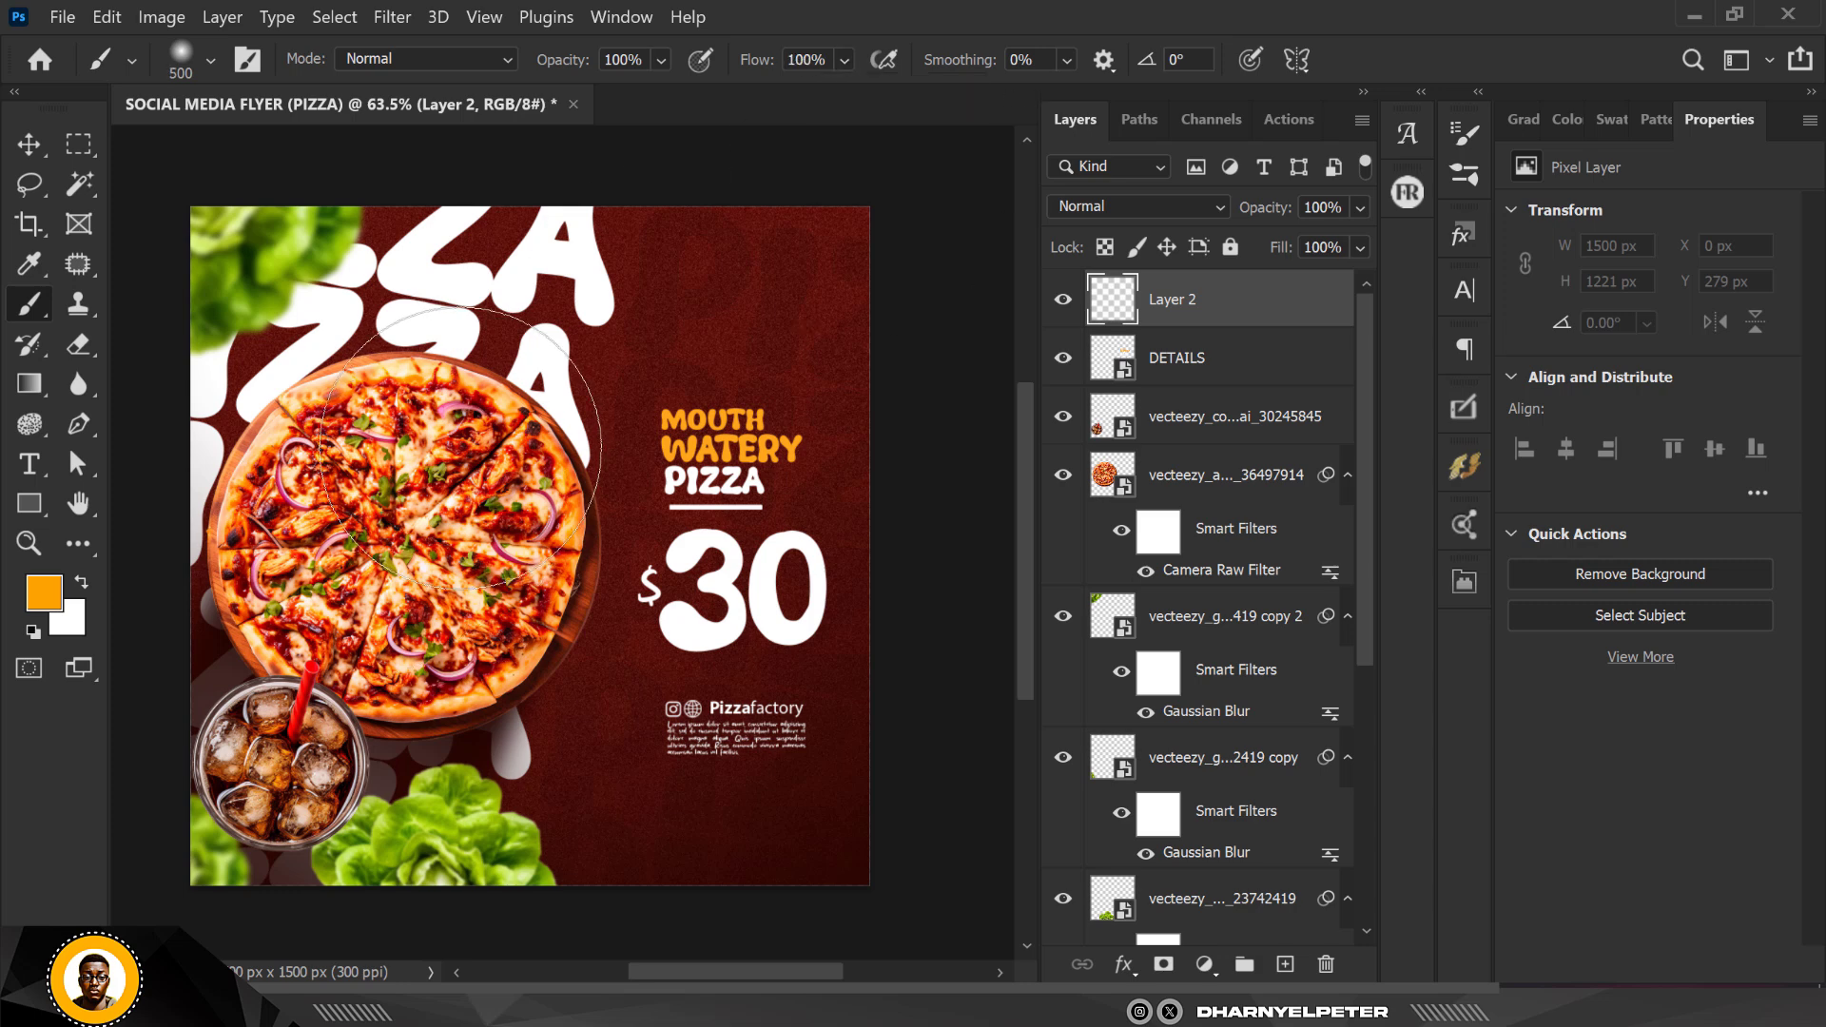
{"action": "key", "text": "bracketleft"}
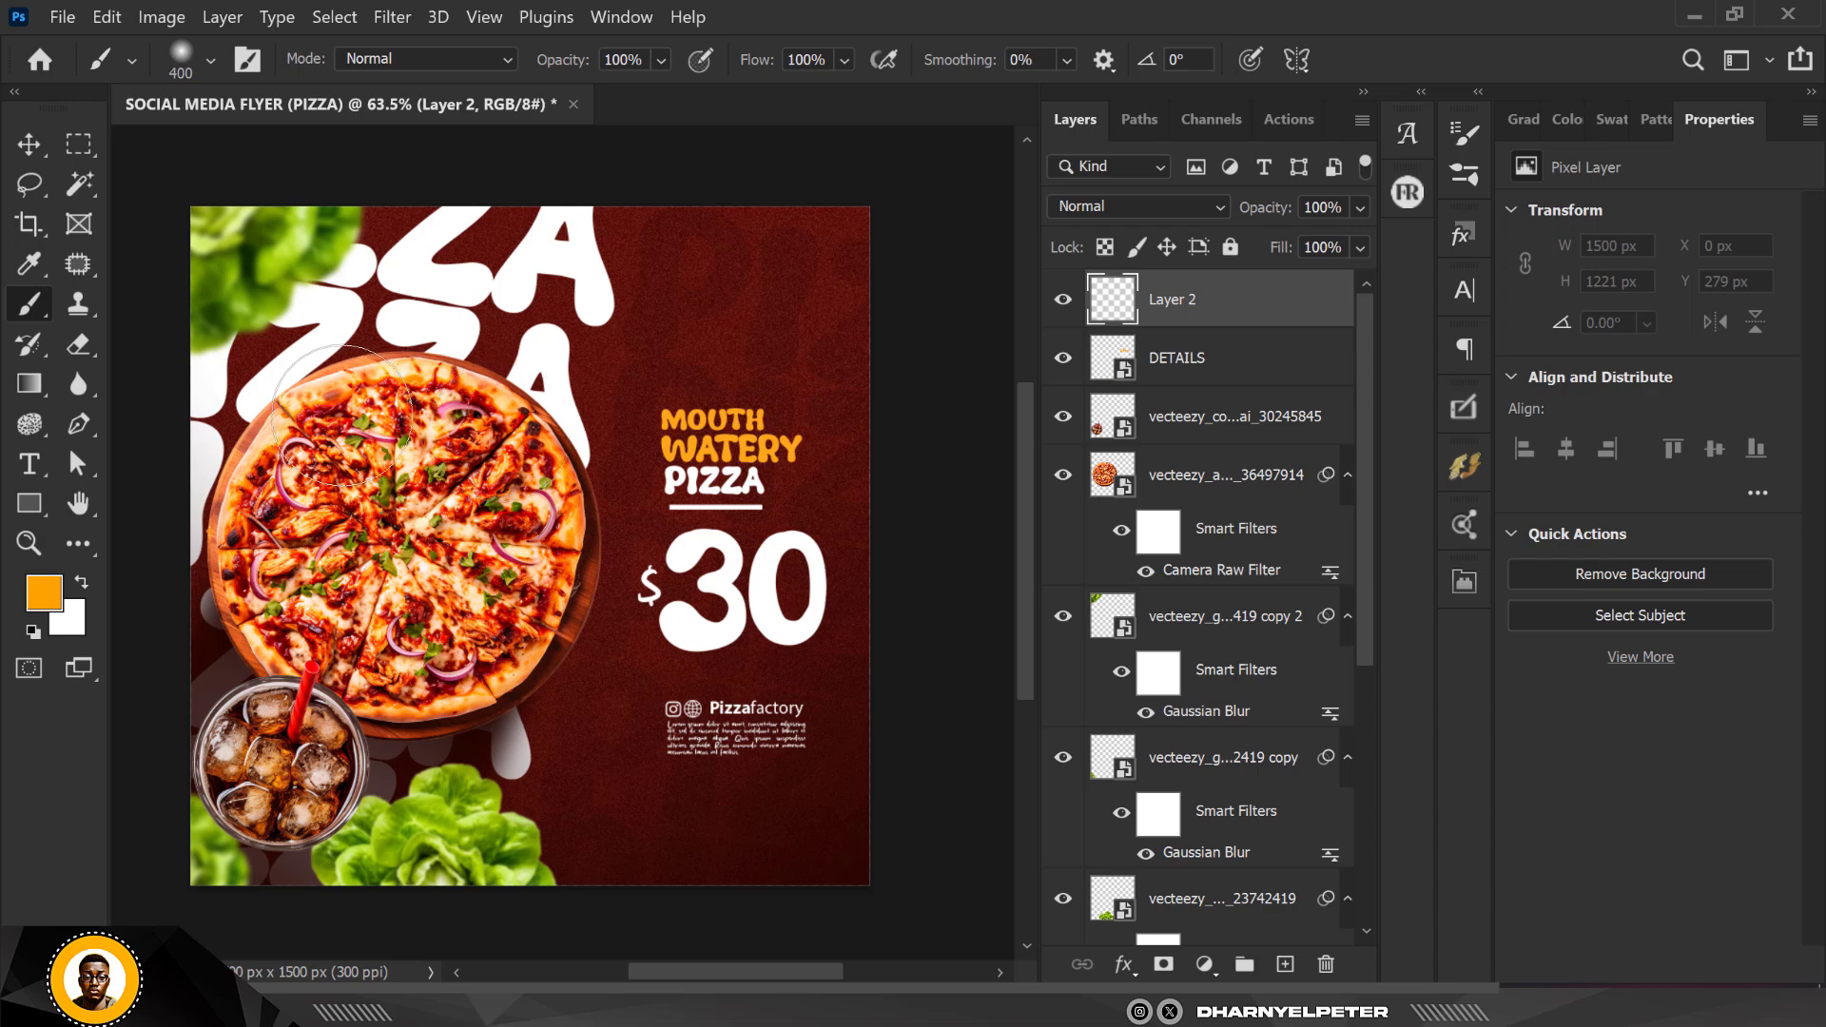
{"action": "left_click", "coordinate": [413, 385]}
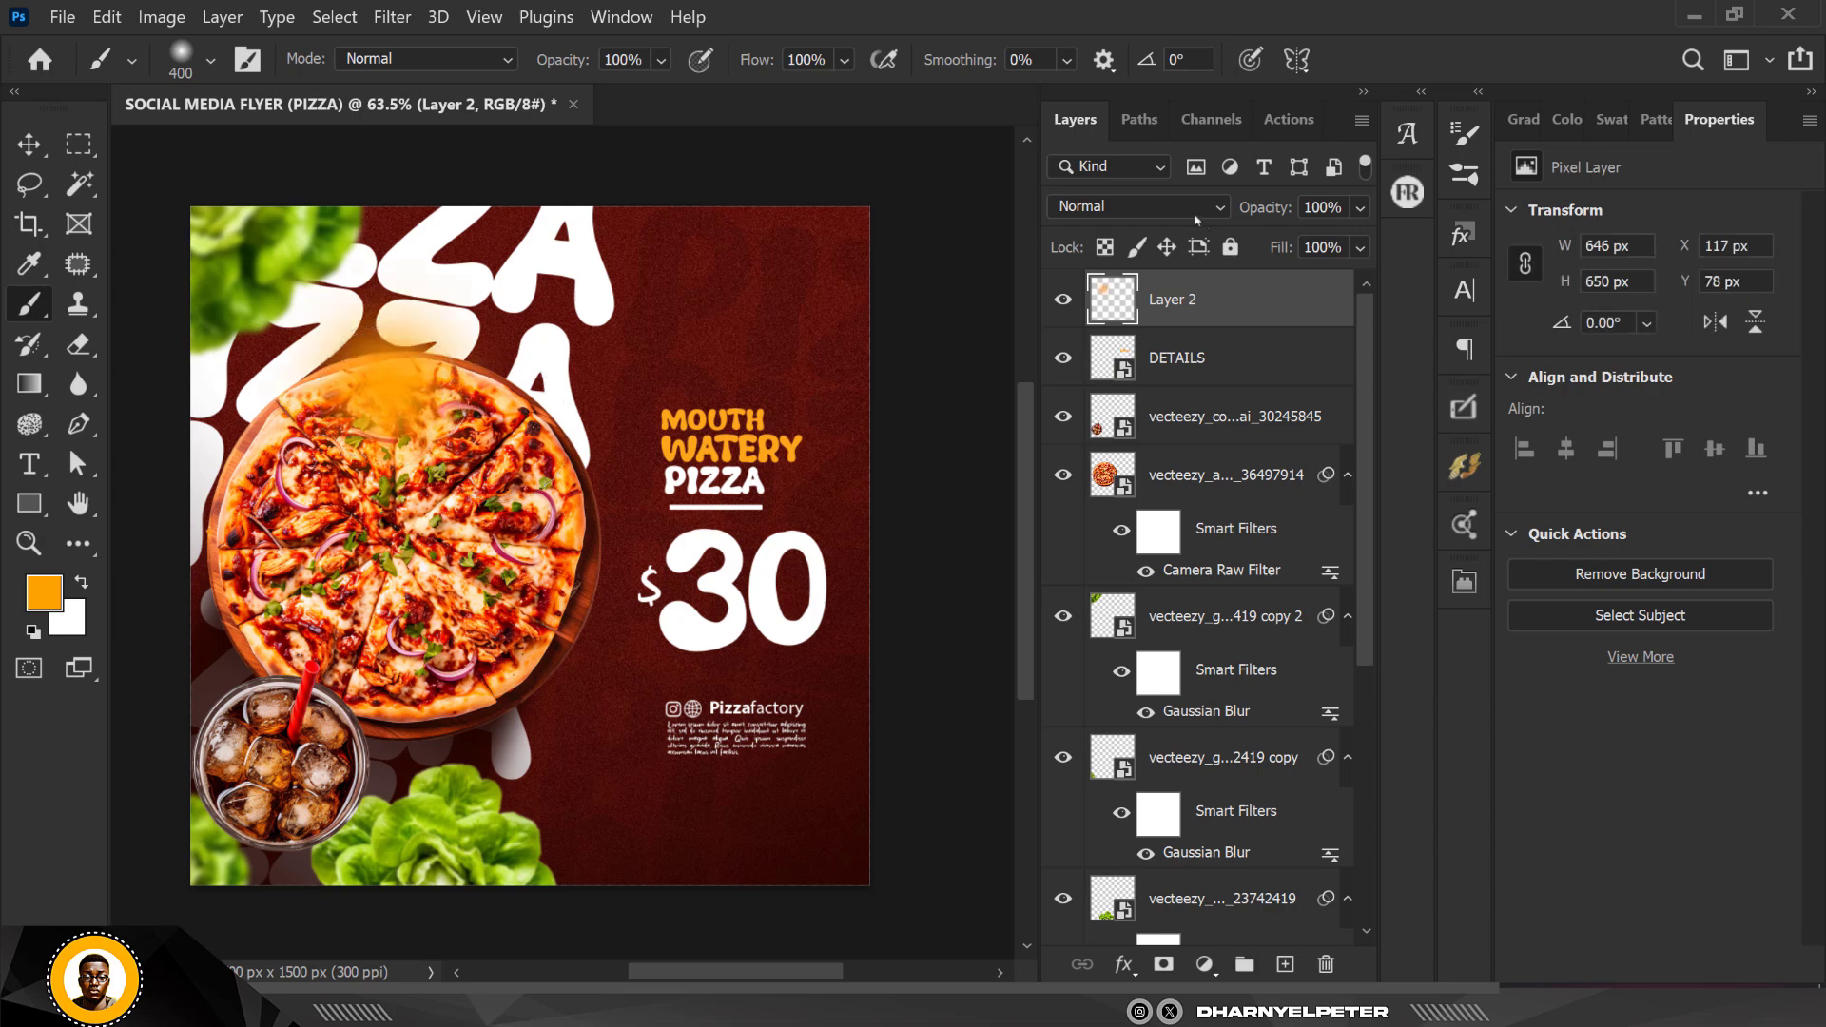
{"action": "left_click", "coordinate": [1138, 206]}
{"action": "left_click", "coordinate": [1105, 445]}
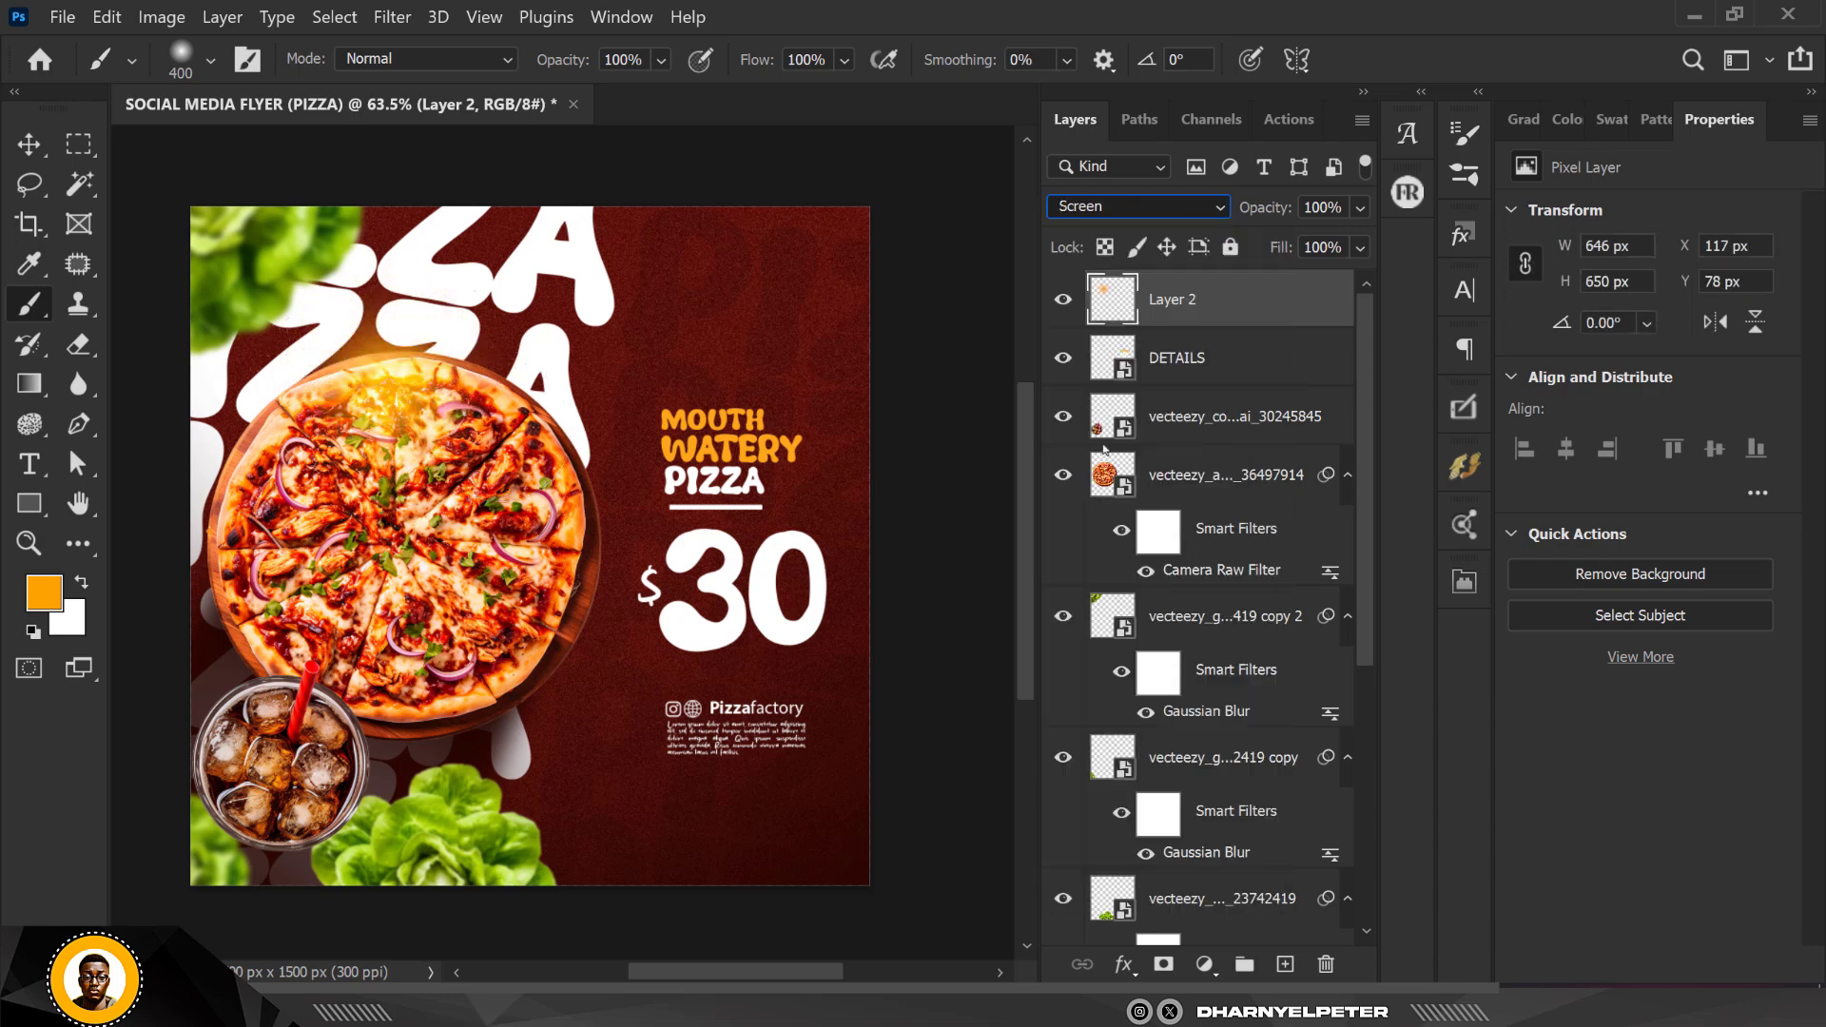
Duplicate the orange glow layer, scale the copy to 48.09%, and move it slightly up to about Y 377.58 px
{"action": "left_click", "coordinate": [29, 144]}
{"action": "key", "text": "ctrl+j"}
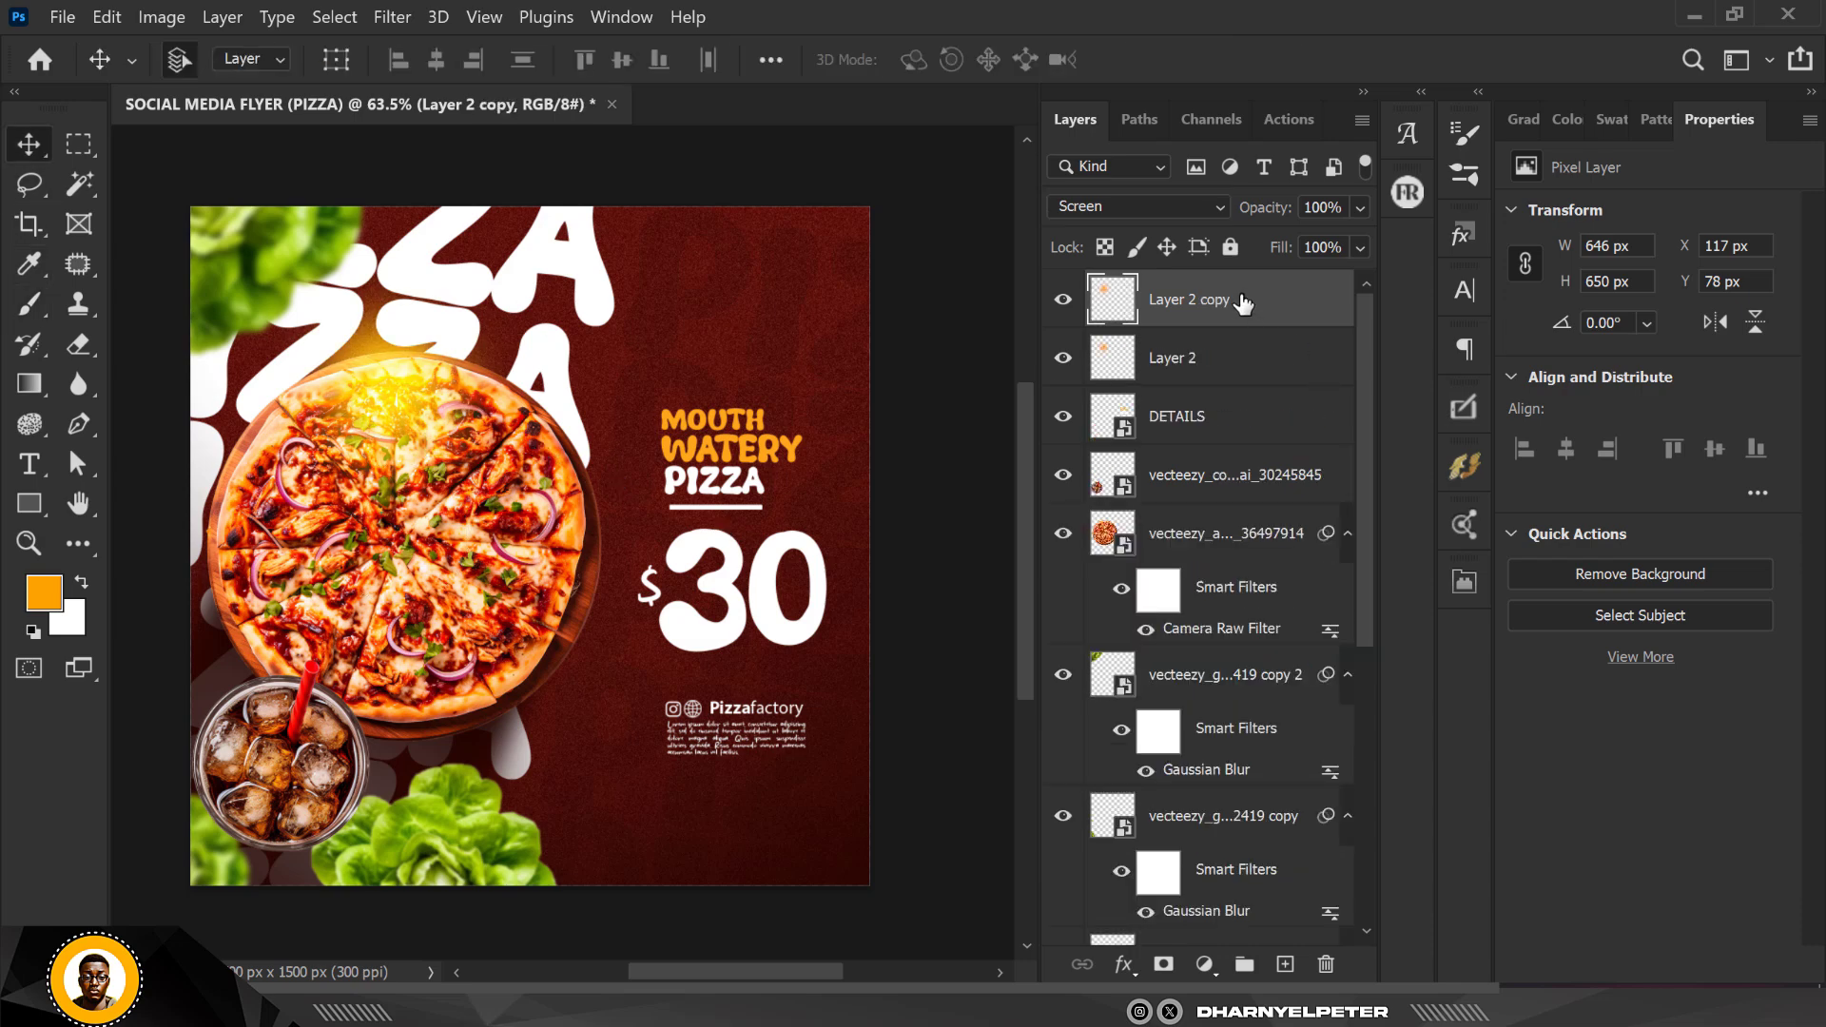
{"action": "scroll", "coordinate": [428, 416], "scroll_direction": "up", "scroll_amount": 3}
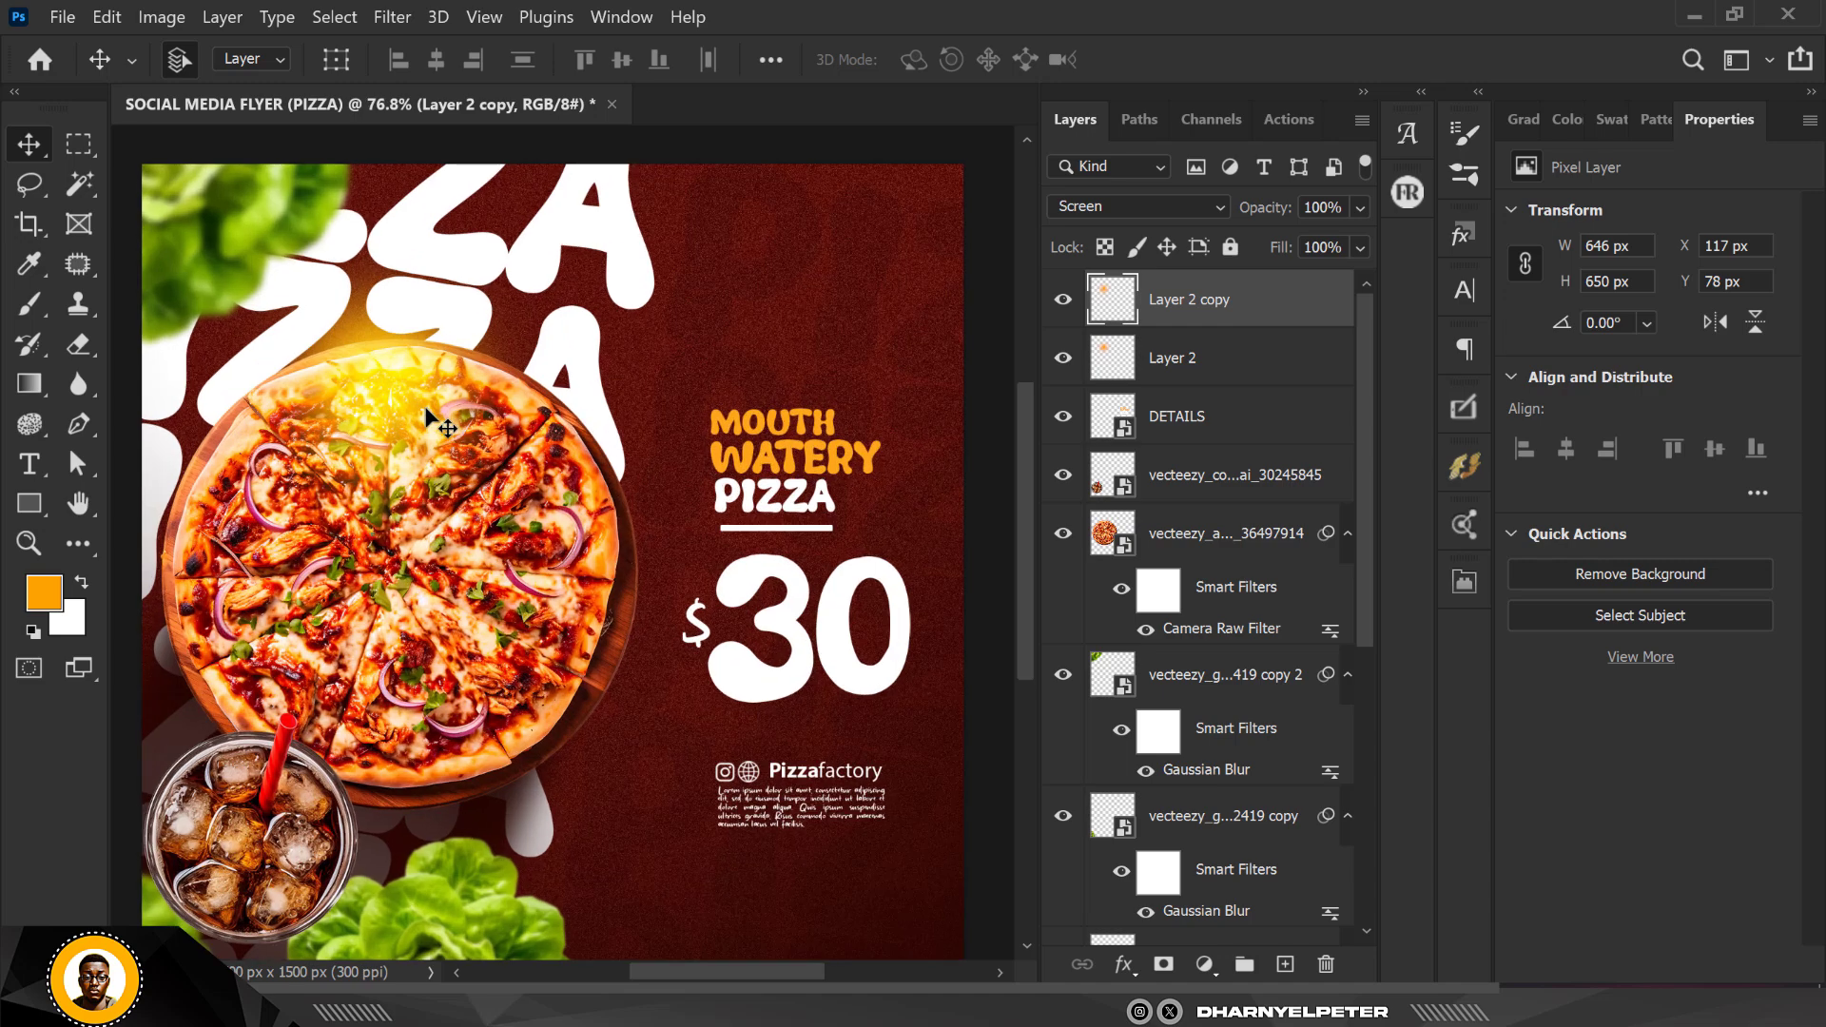
{"action": "key", "text": "ctrl+t"}
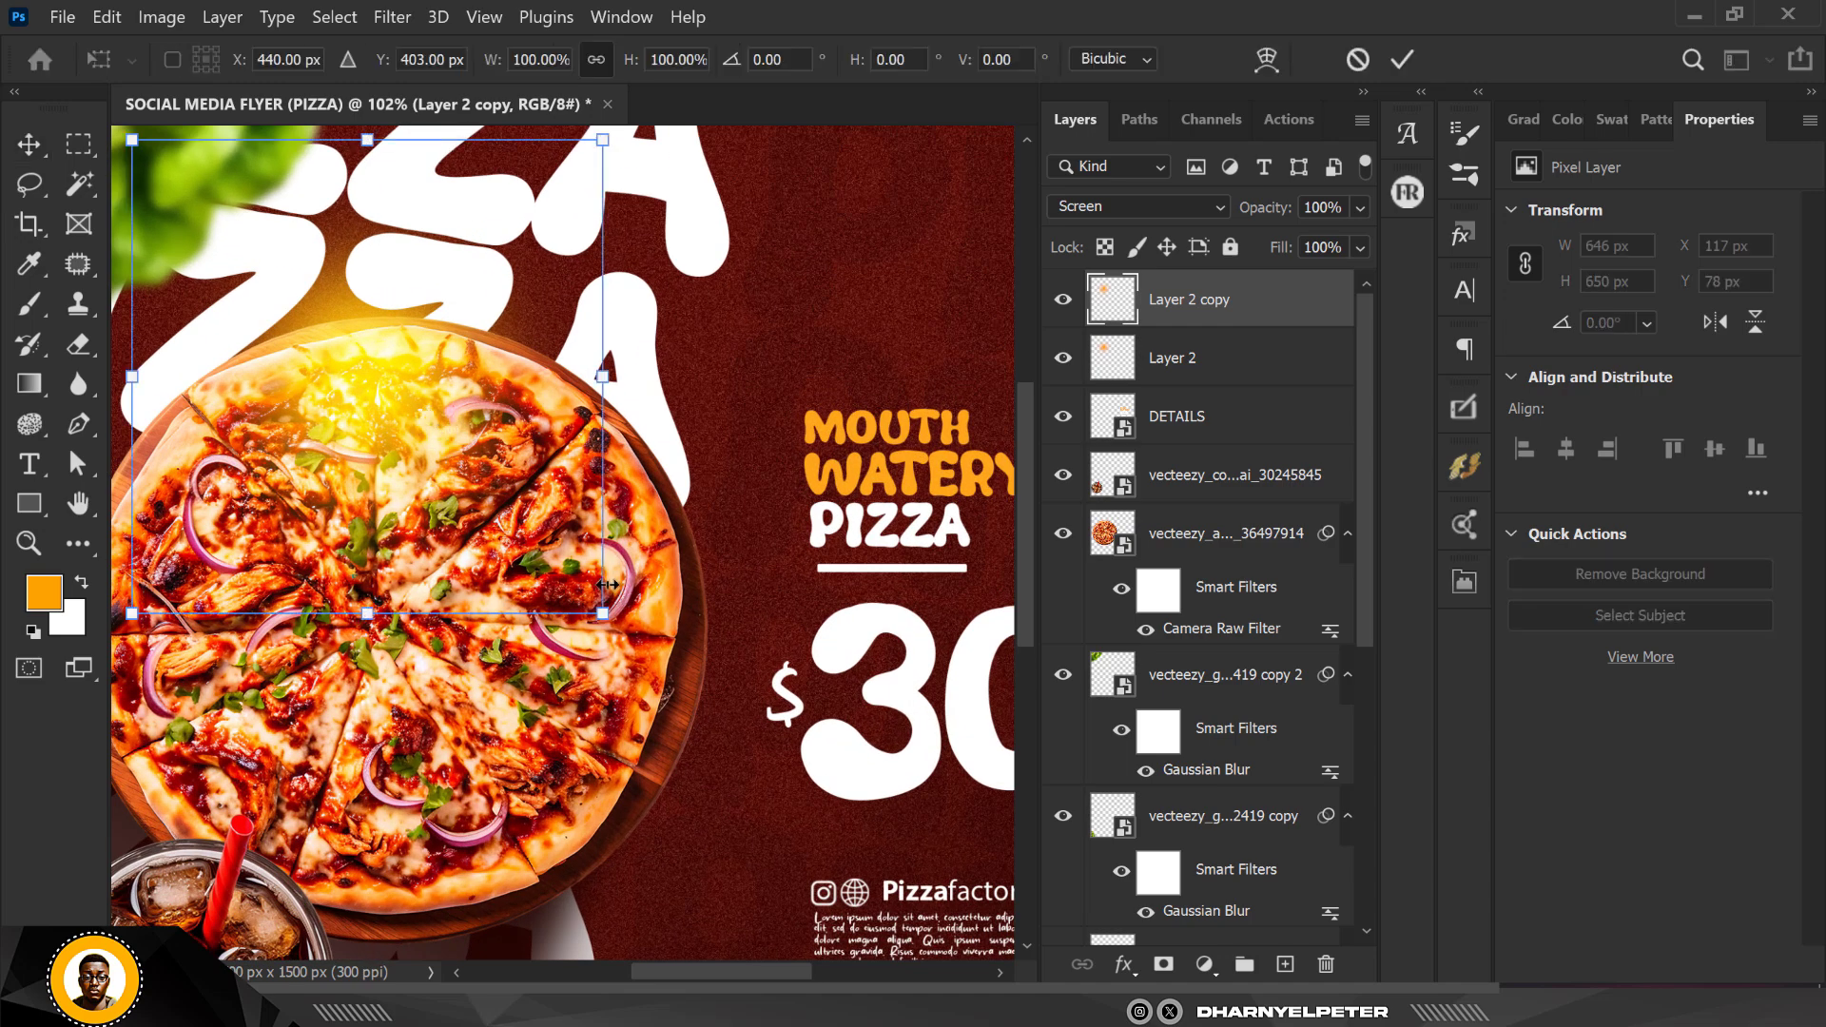
{"action": "left_click_drag", "start_coordinate": [608, 621], "coordinate": [479, 491]}
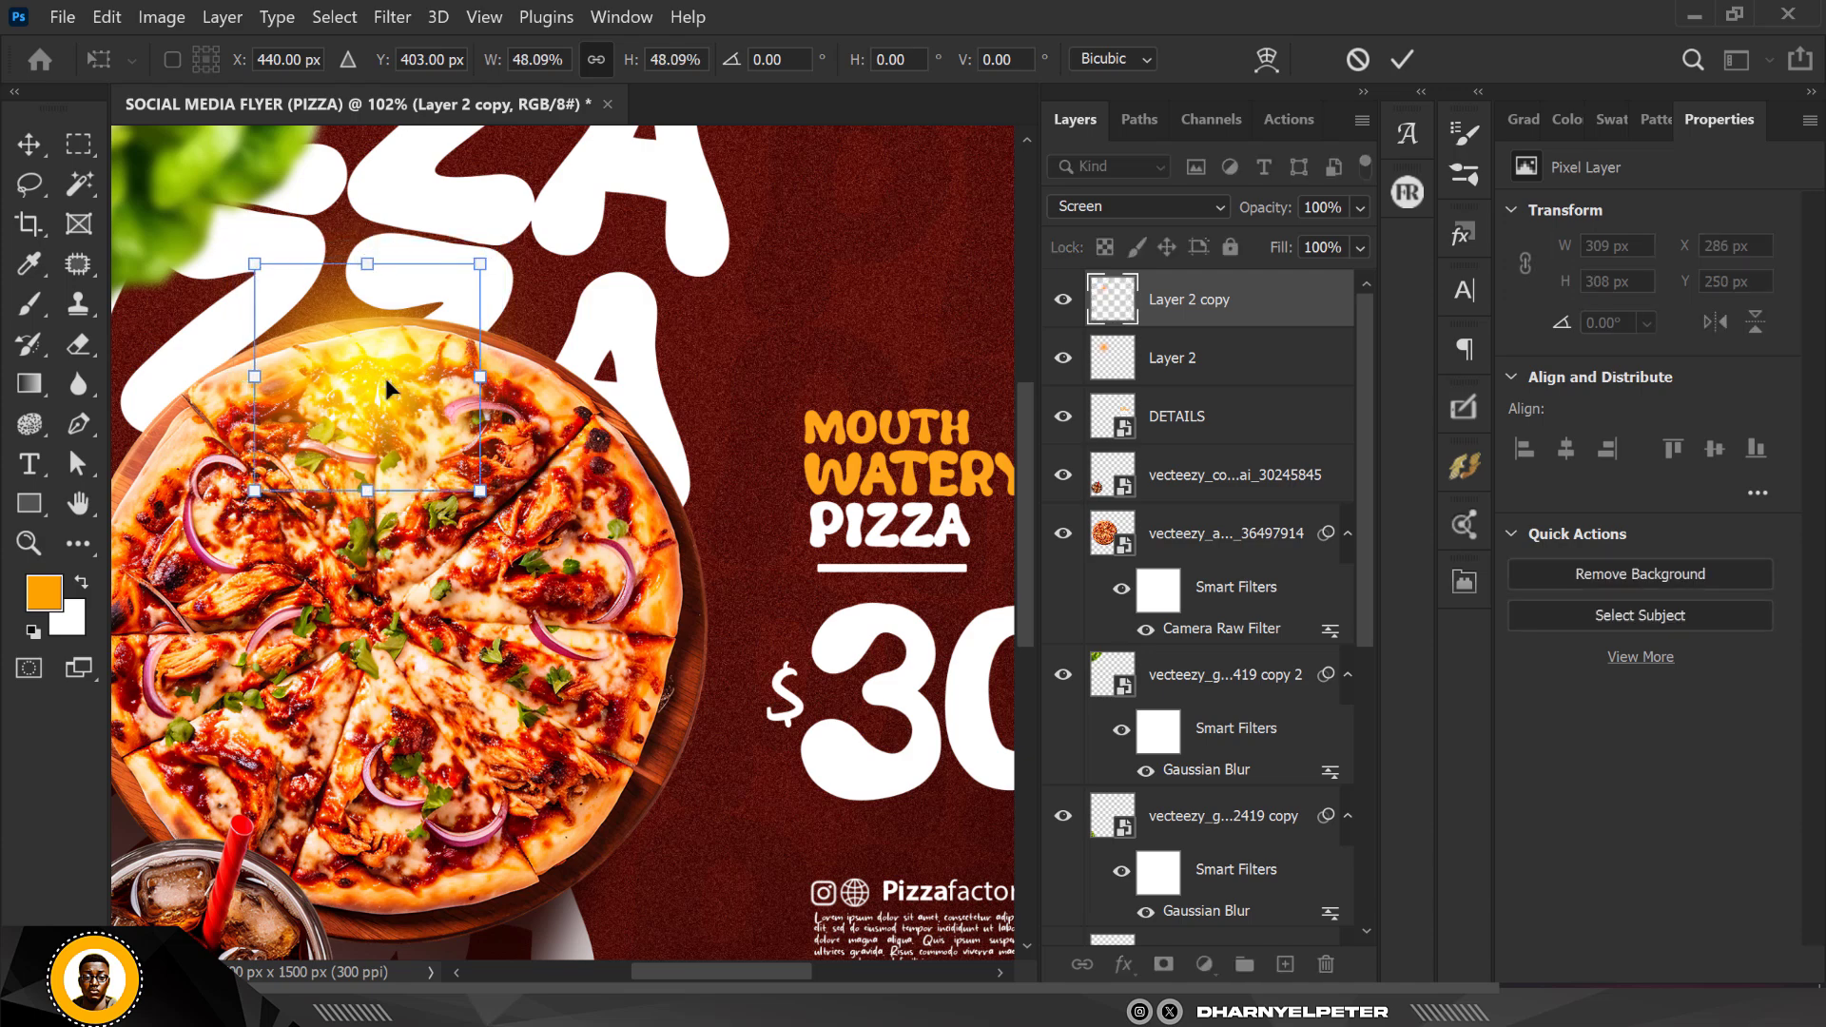
{"action": "left_click_drag", "start_coordinate": [384, 374], "coordinate": [392, 363]}
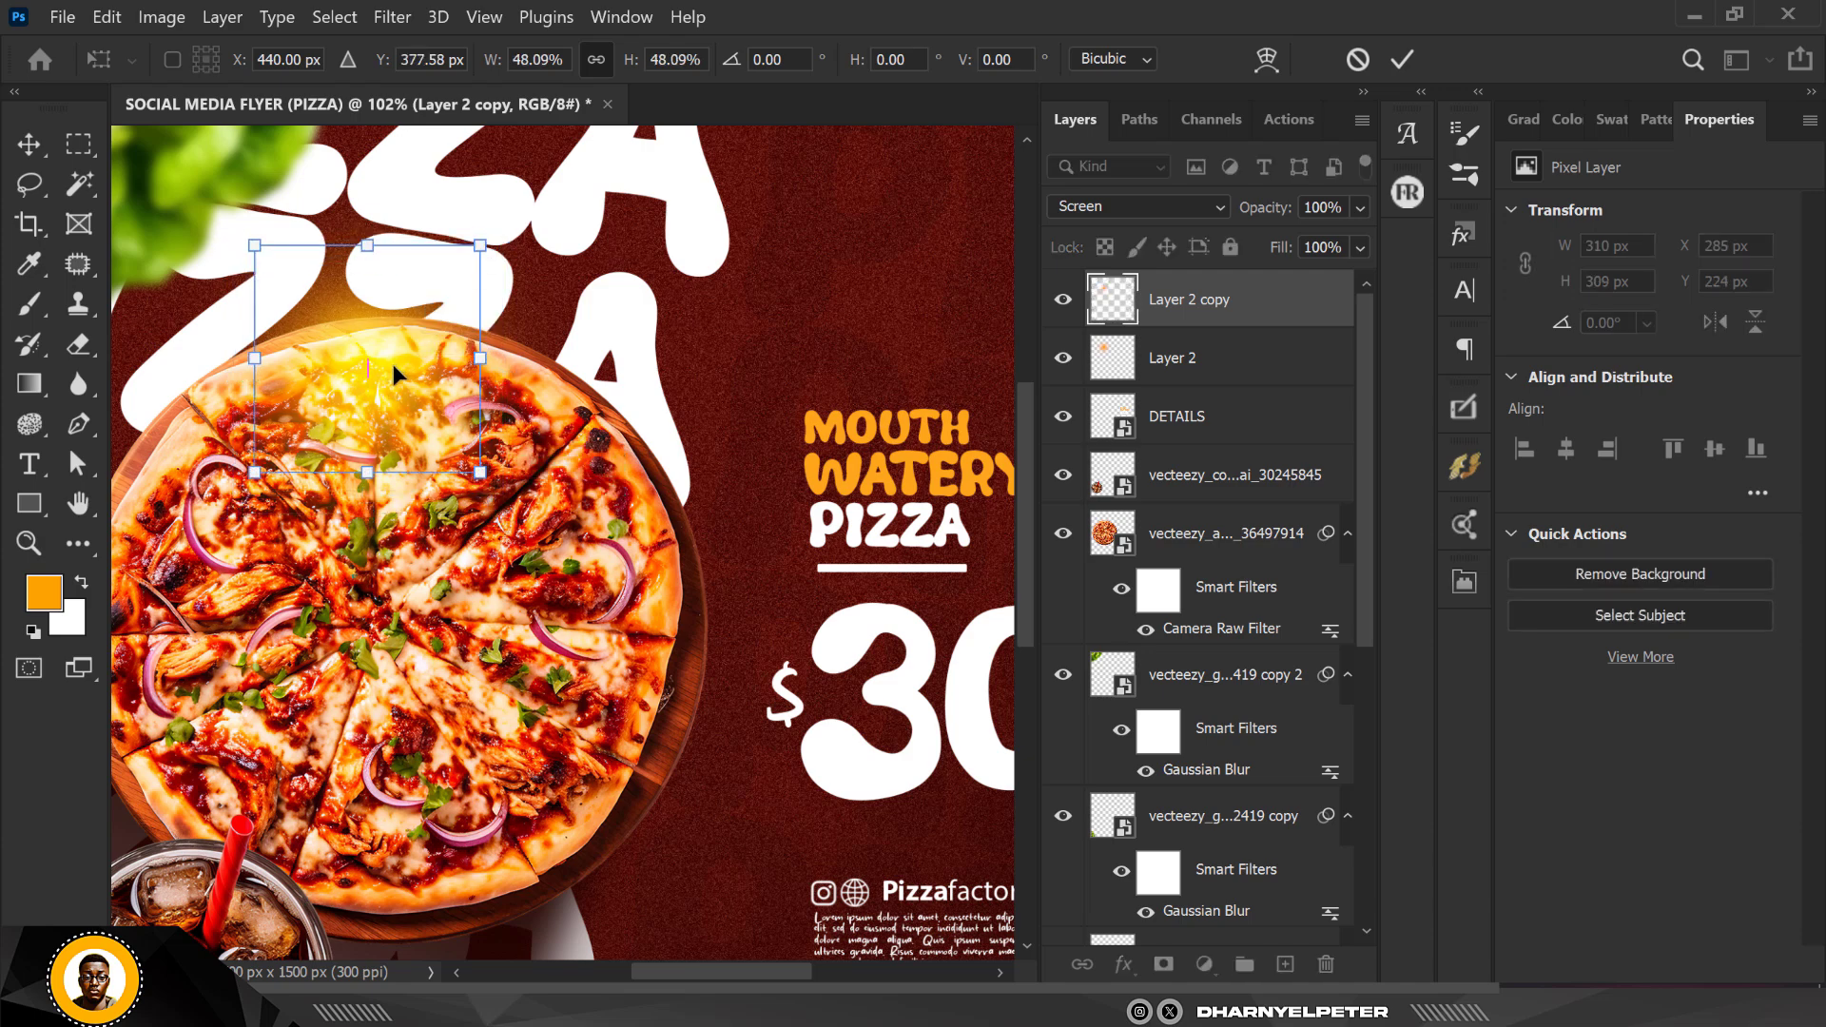
{"action": "key", "text": "Return"}
Group the two orange glow layers, Layer 2 and Layer 2 copy, and name the group LIGHT 1
{"action": "scroll", "coordinate": [372, 376], "scroll_direction": "down", "scroll_amount": 3}
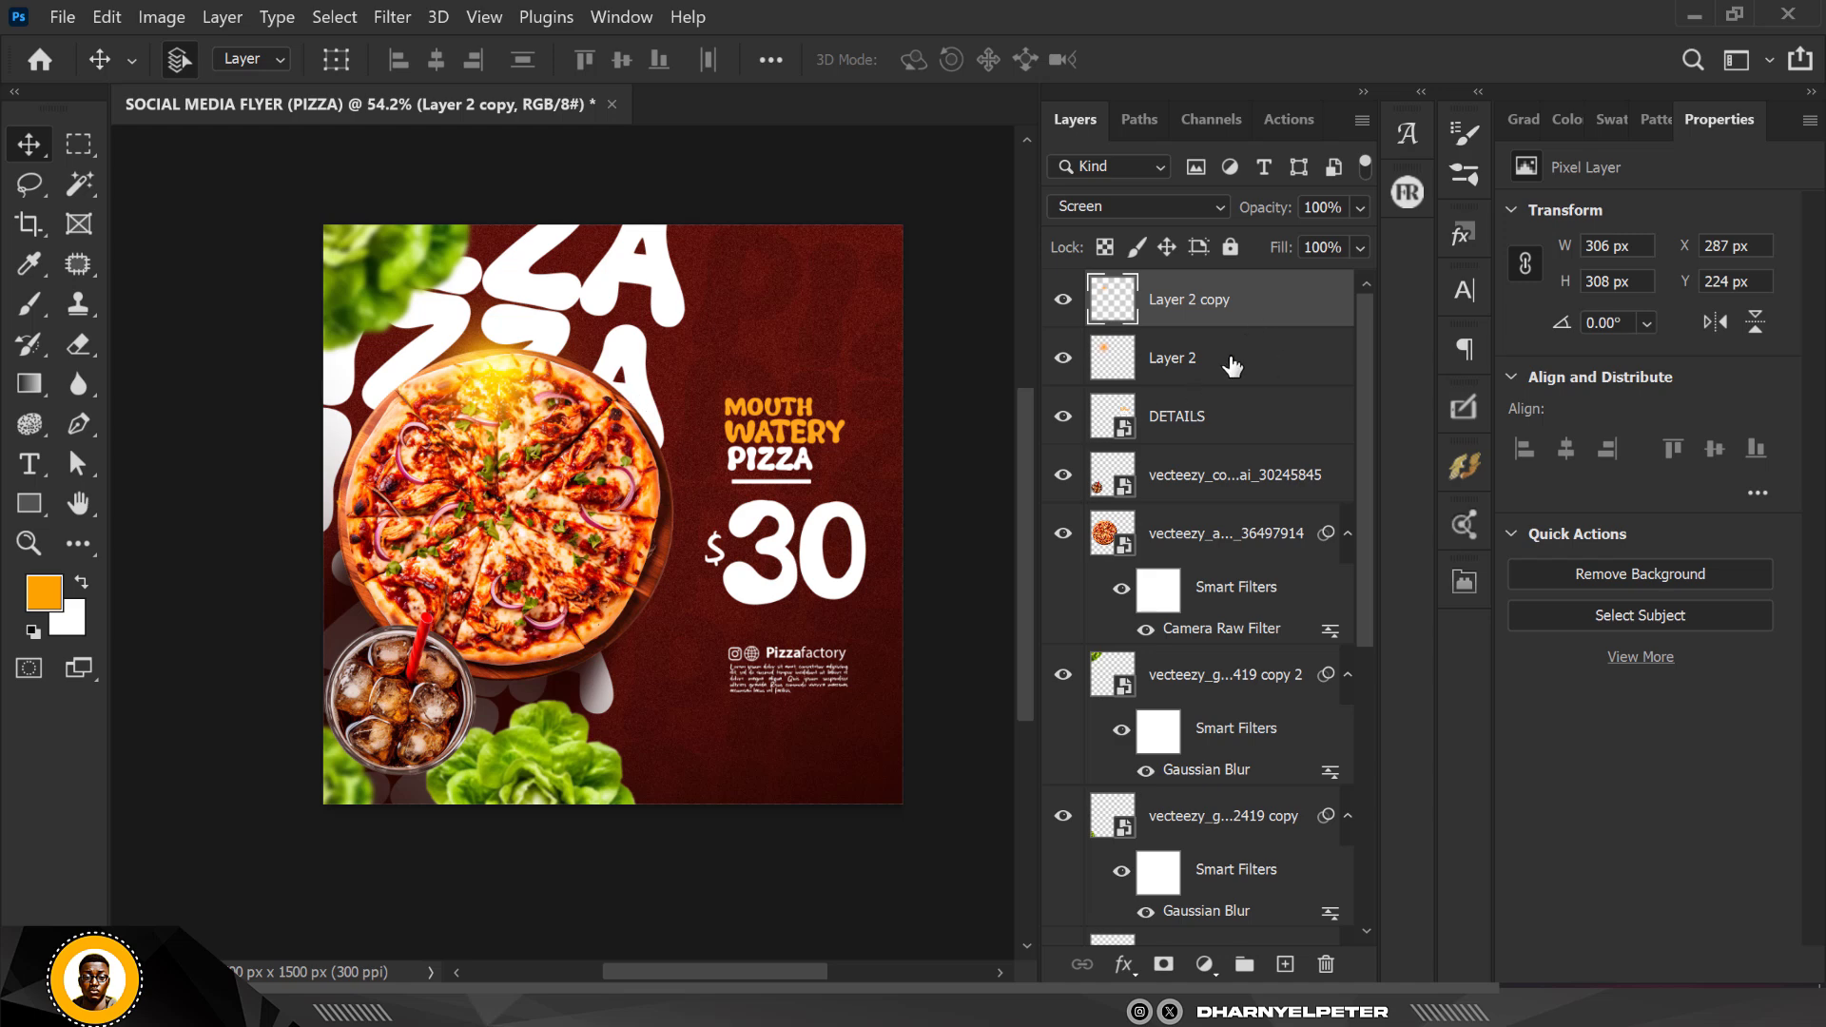
{"action": "left_click", "coordinate": [1227, 370], "text": "shift"}
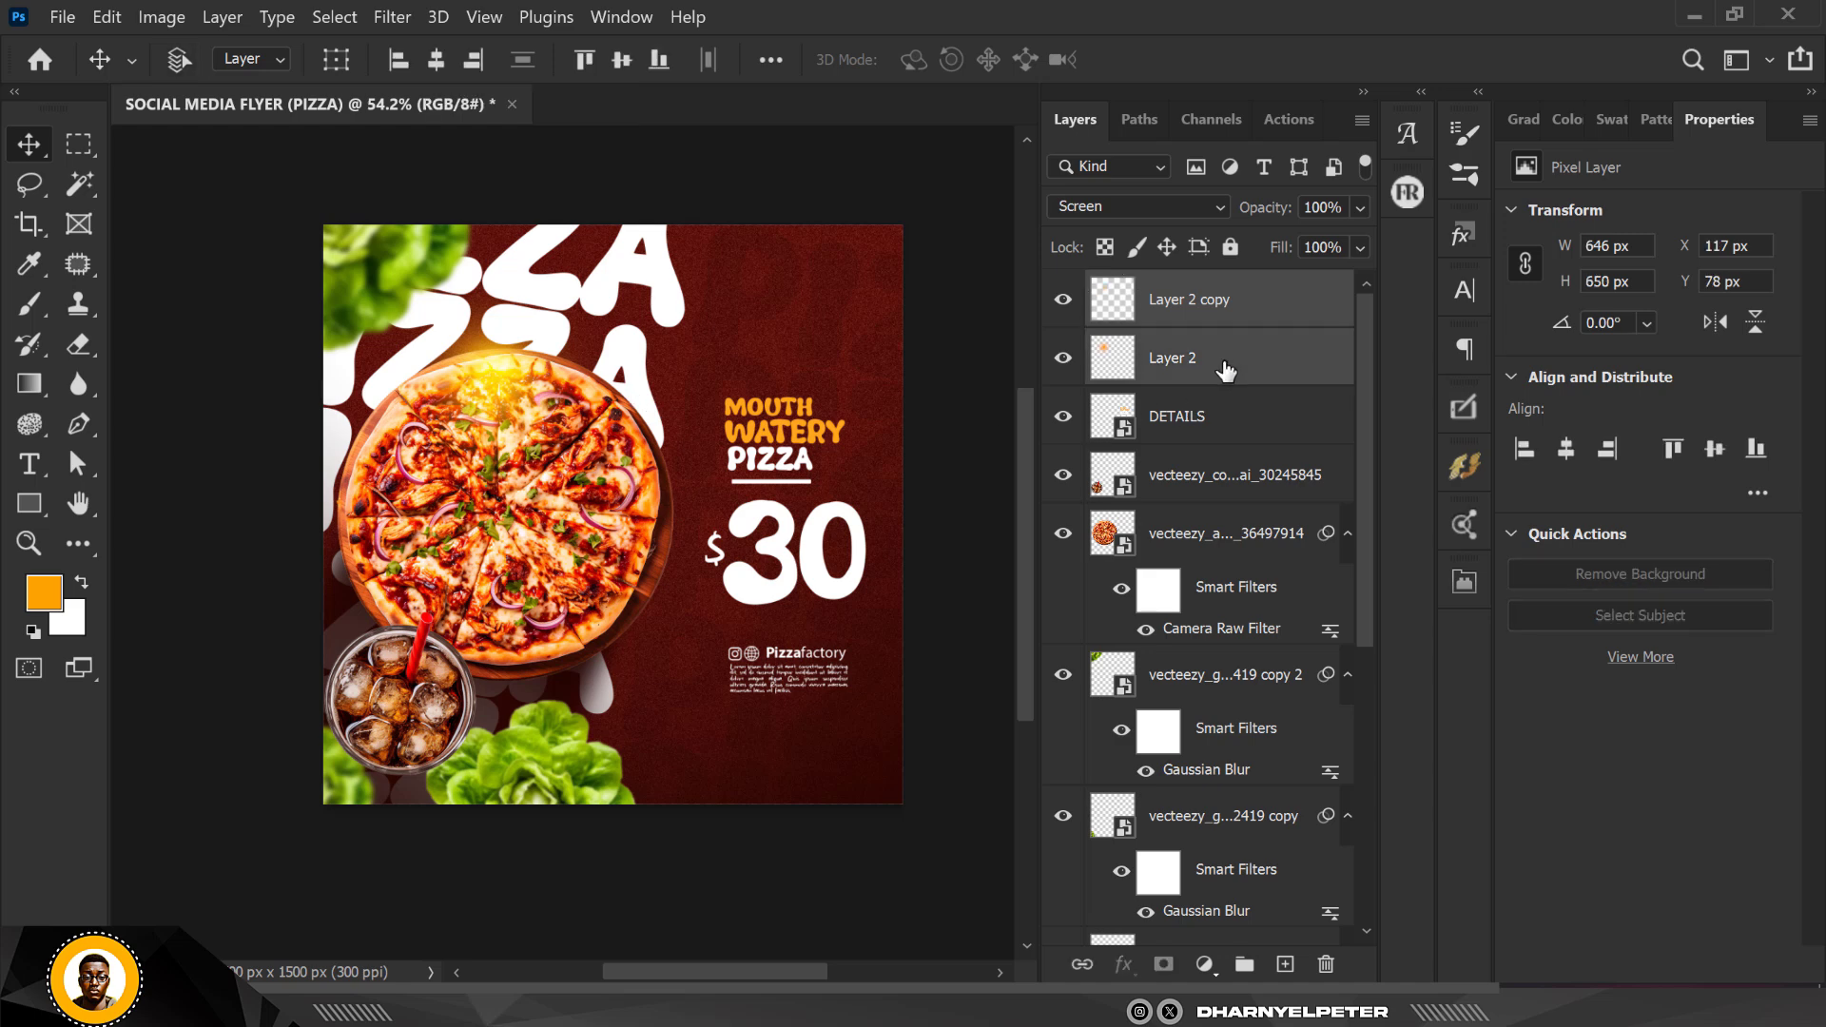
{"action": "key", "text": "ctrl+g"}
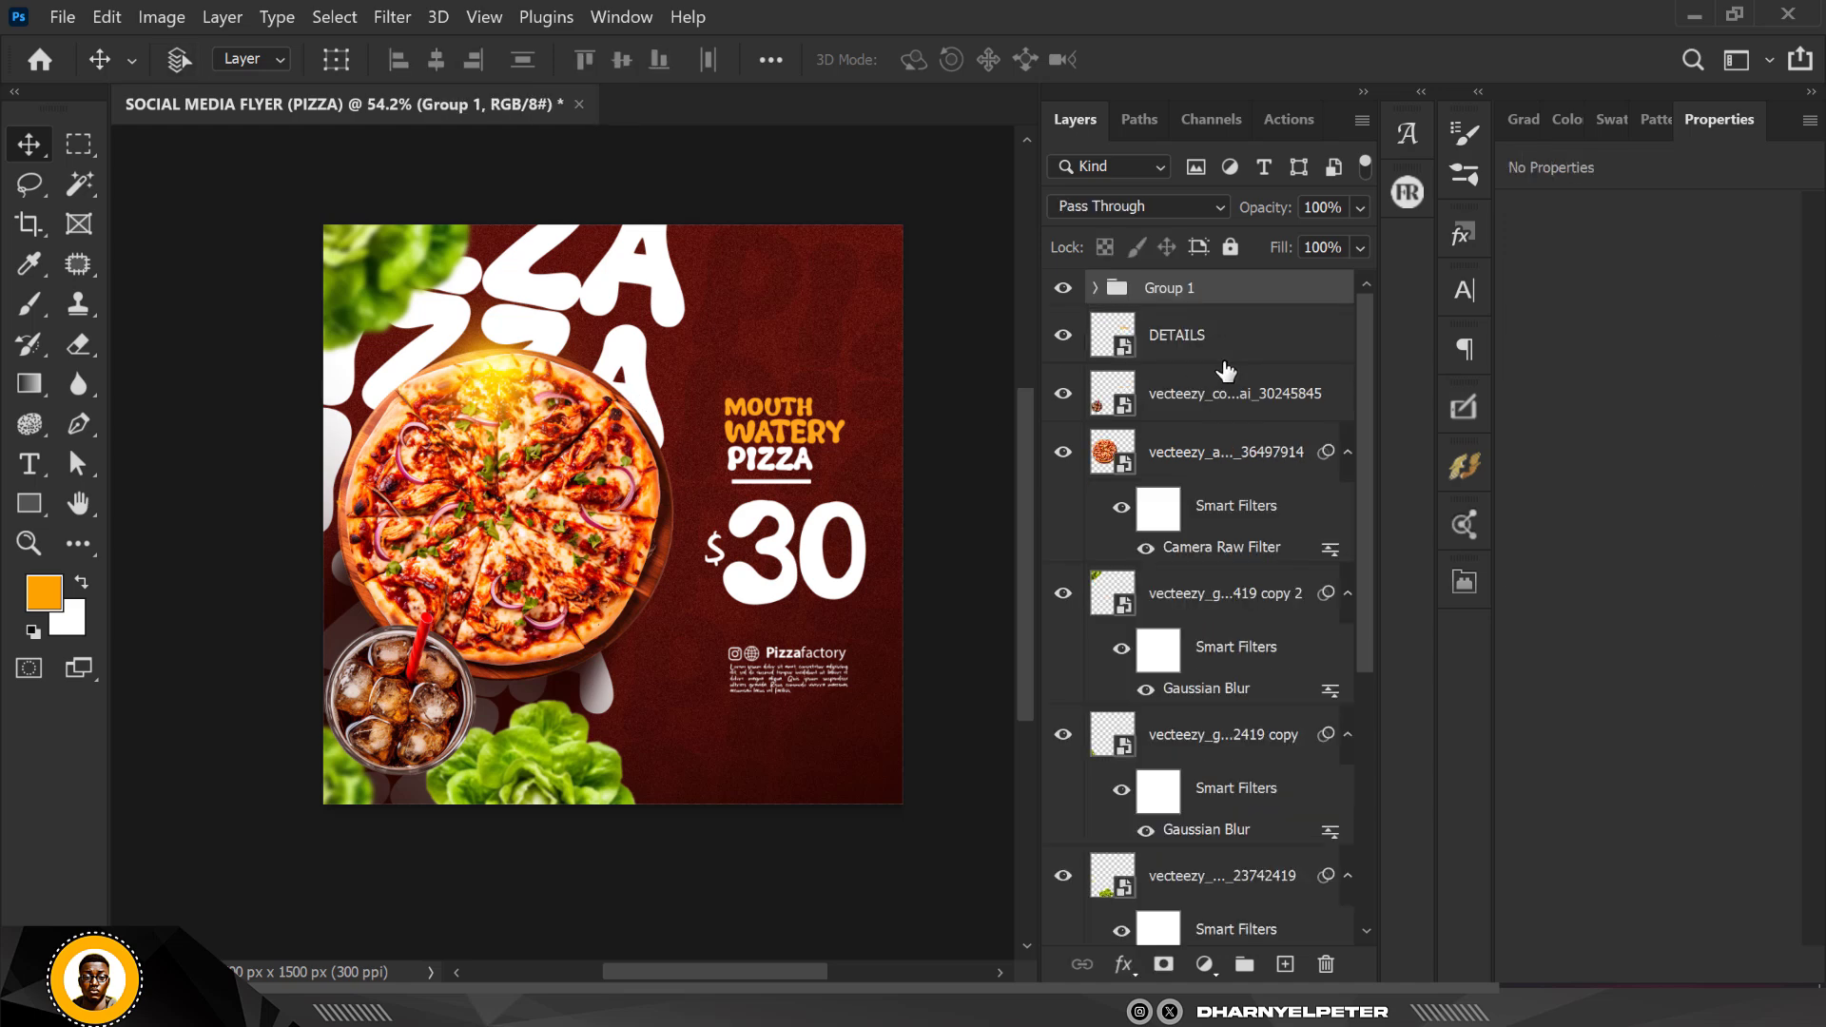
{"action": "double_click", "coordinate": [1166, 287]}
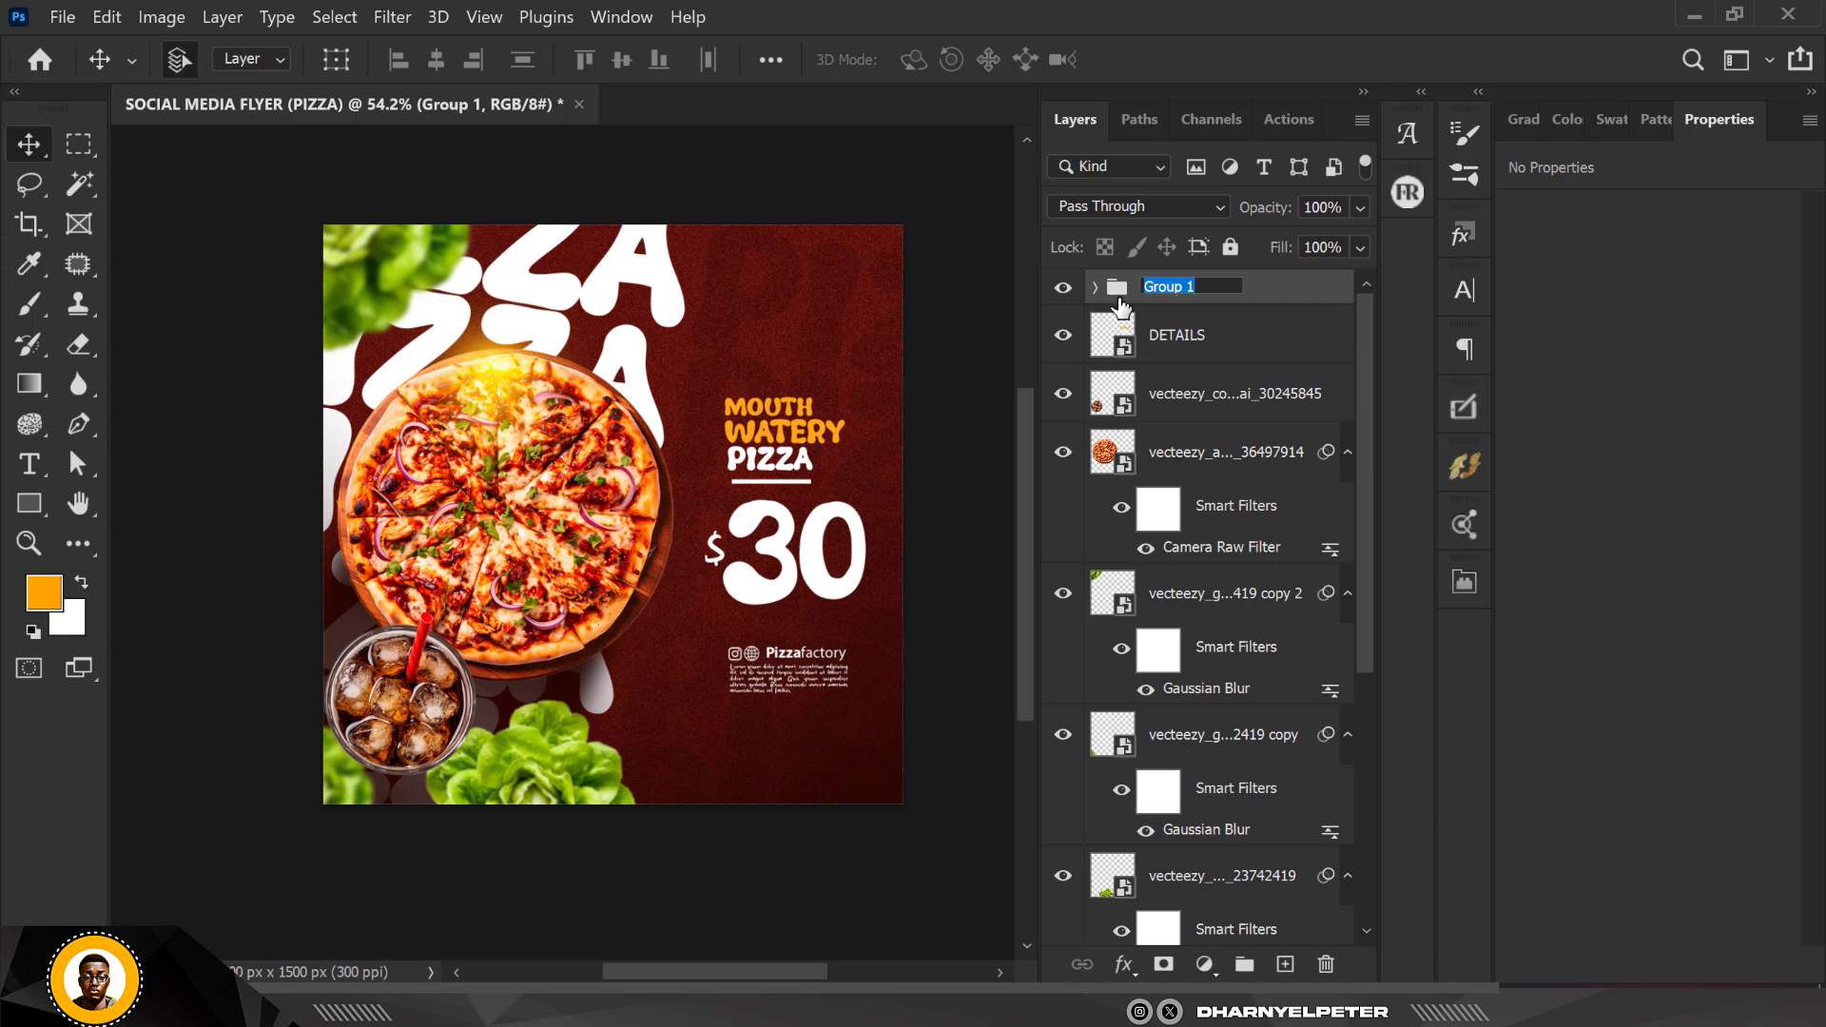
{"action": "type", "text": "LIGHT 1"}
{"action": "key", "text": "Return"}
Duplicate the LIGHT 1 group and move the copy to the pizza's lower edge, at about X 496 px, Y 1155 px
{"action": "key", "text": "ctrl+j"}
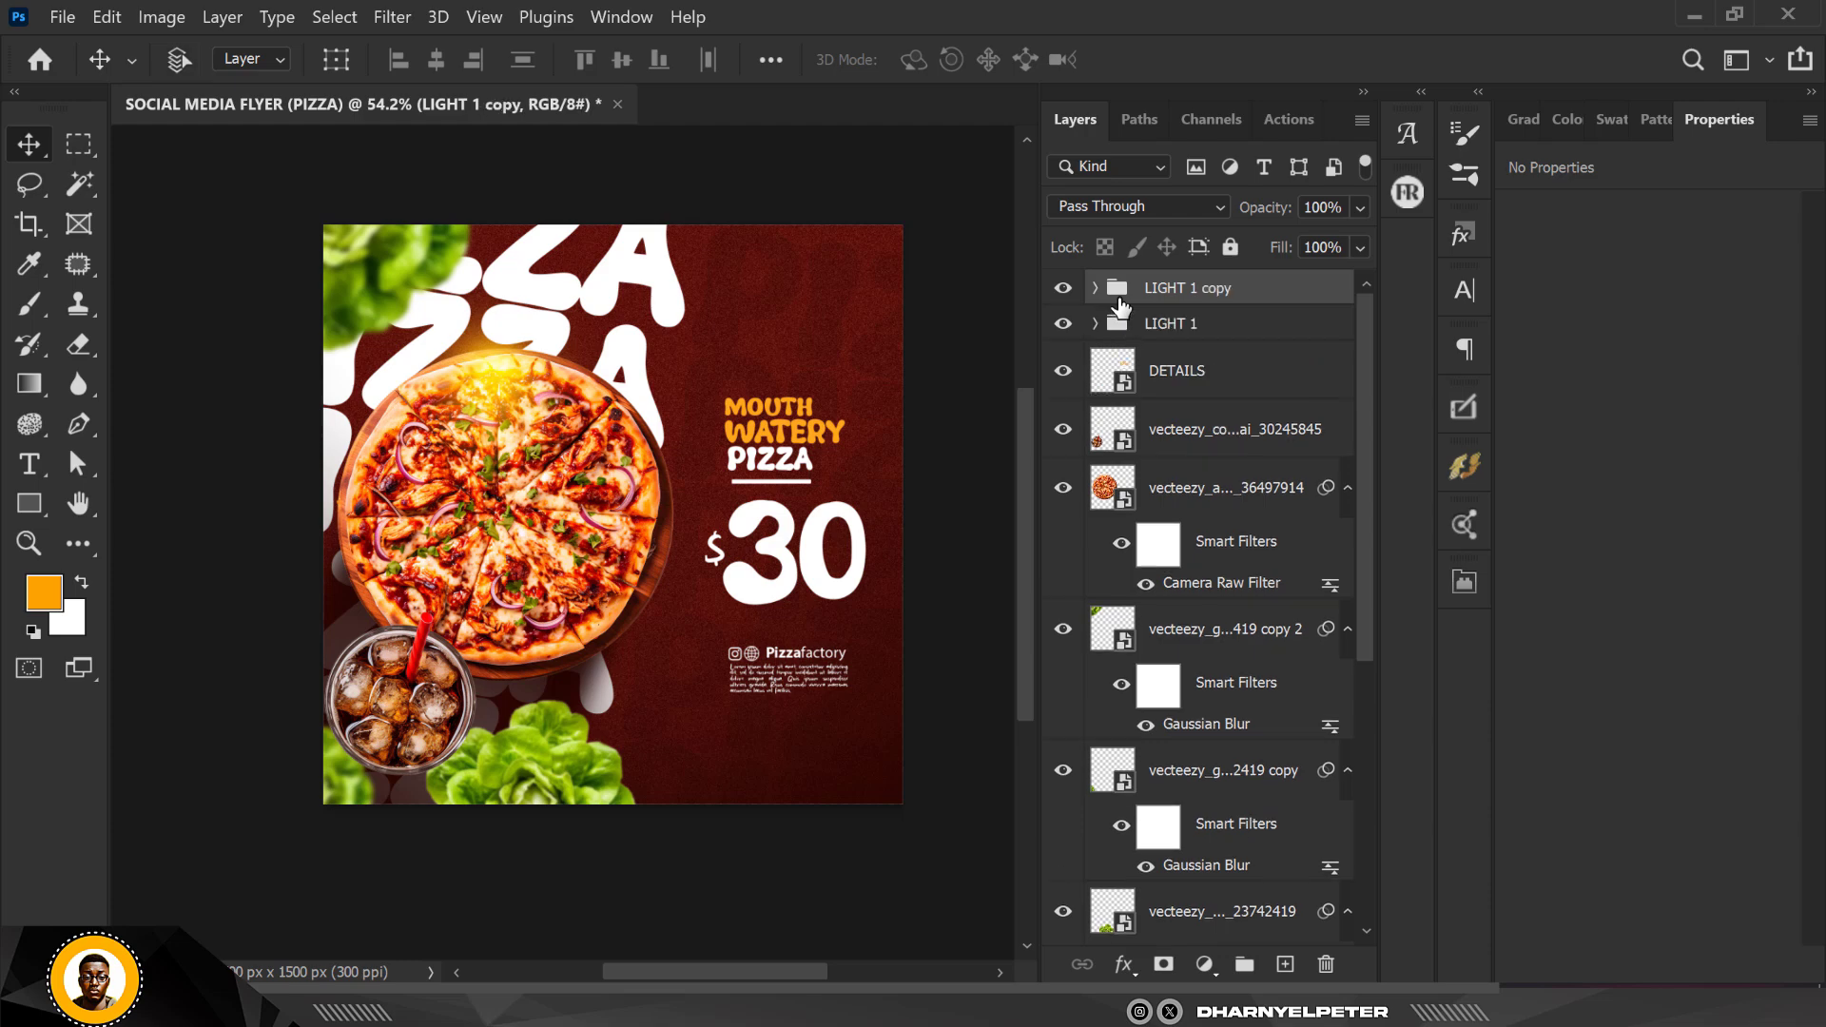
{"action": "scroll", "coordinate": [570, 390], "scroll_direction": "up", "scroll_amount": 3}
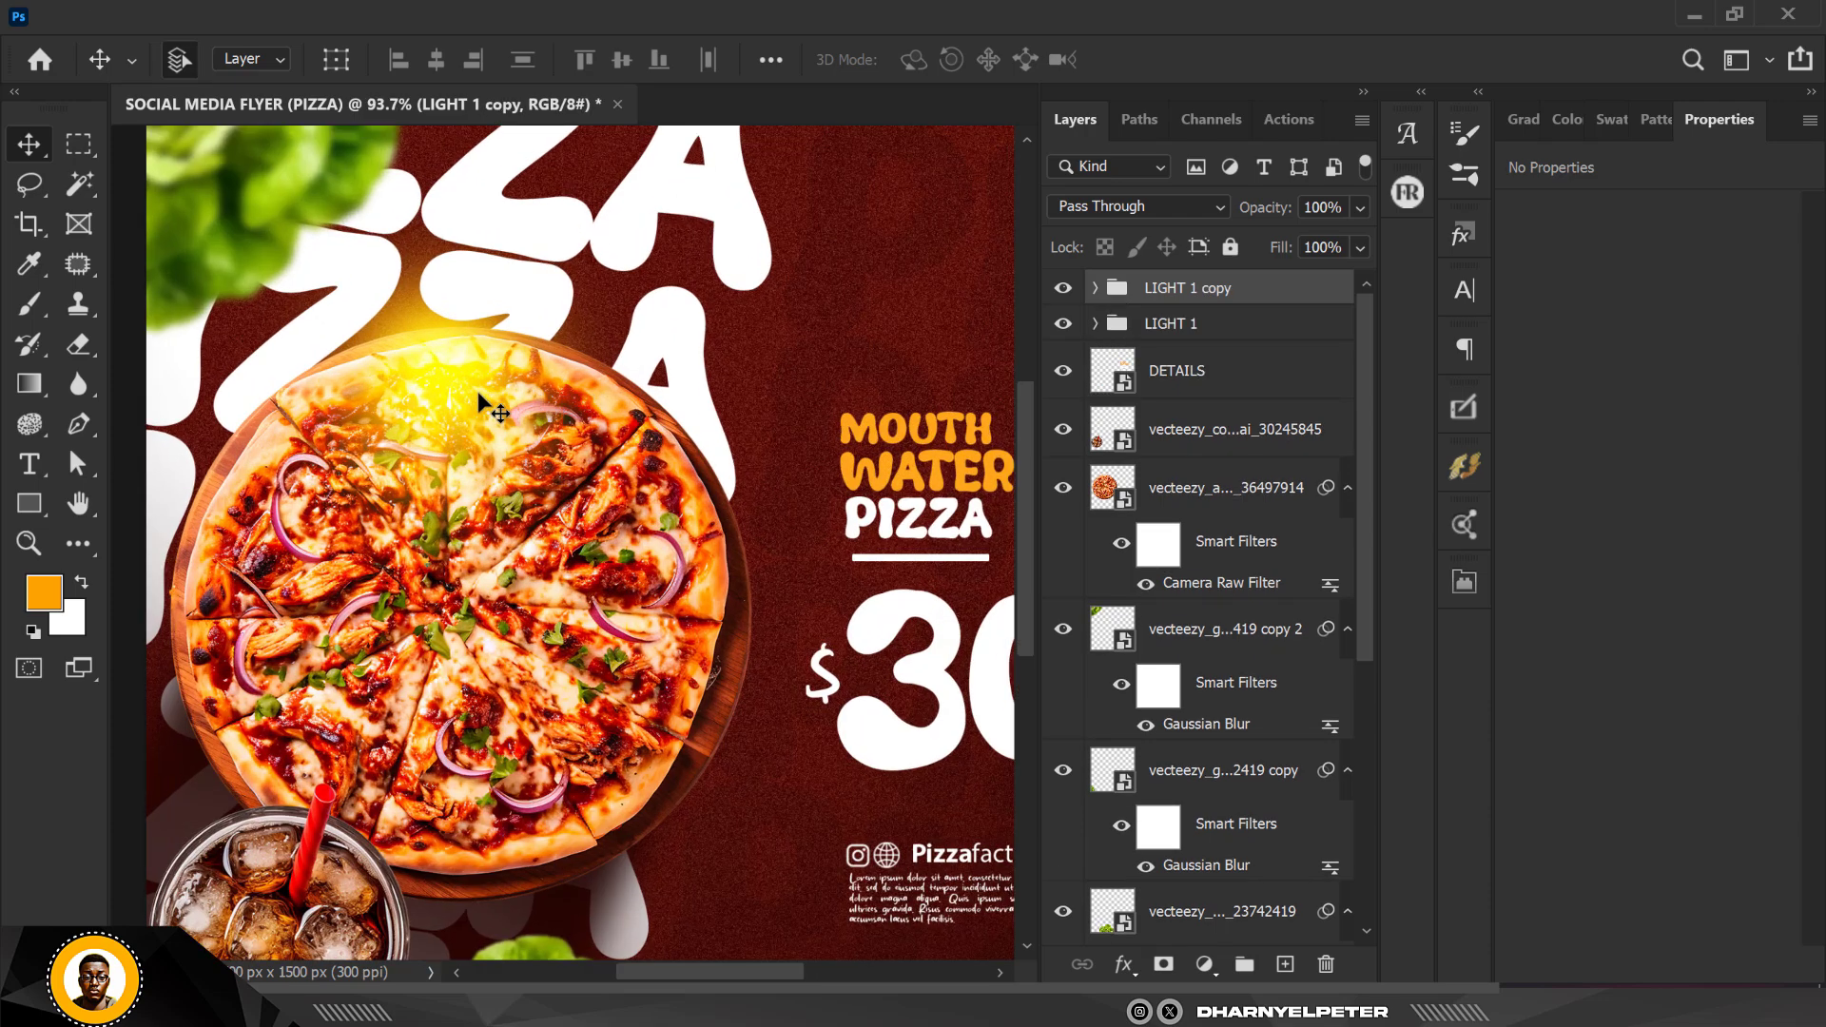
{"action": "key", "text": "ctrl+t"}
{"action": "scroll", "coordinate": [628, 419], "scroll_direction": "down", "scroll_amount": 2}
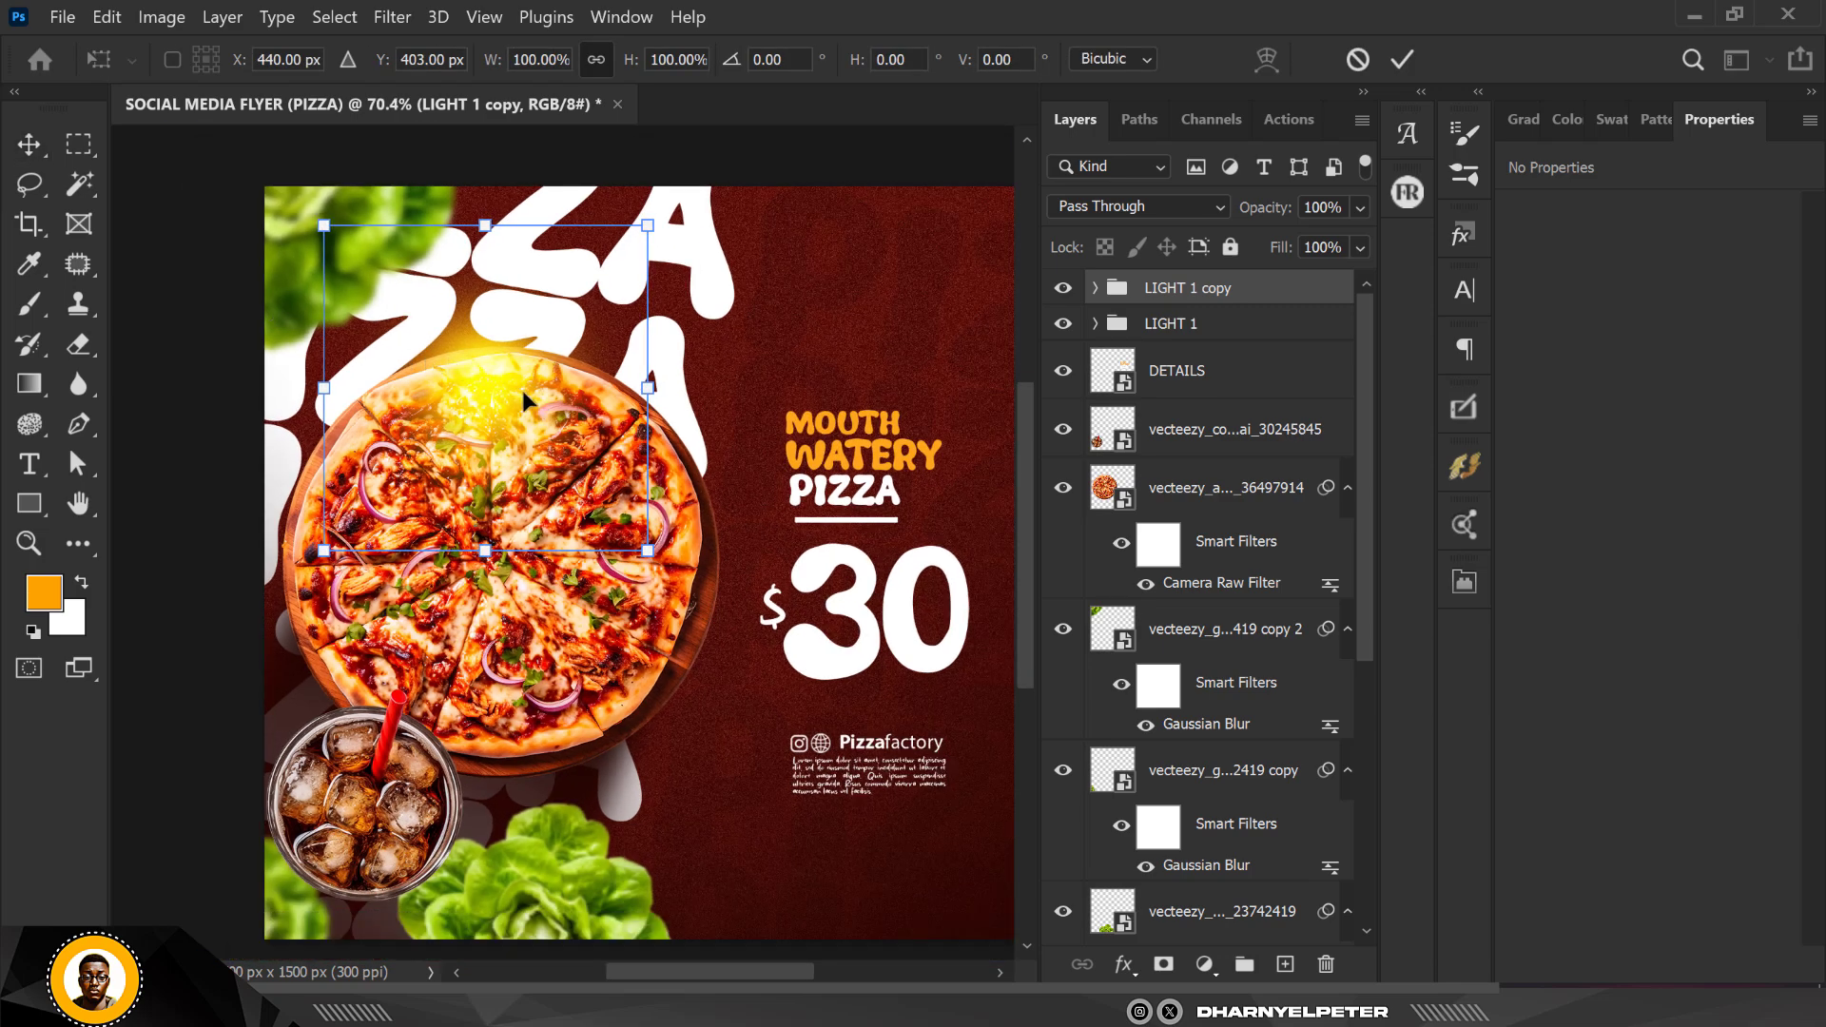
{"action": "left_click_drag", "start_coordinate": [473, 397], "coordinate": [397, 566]}
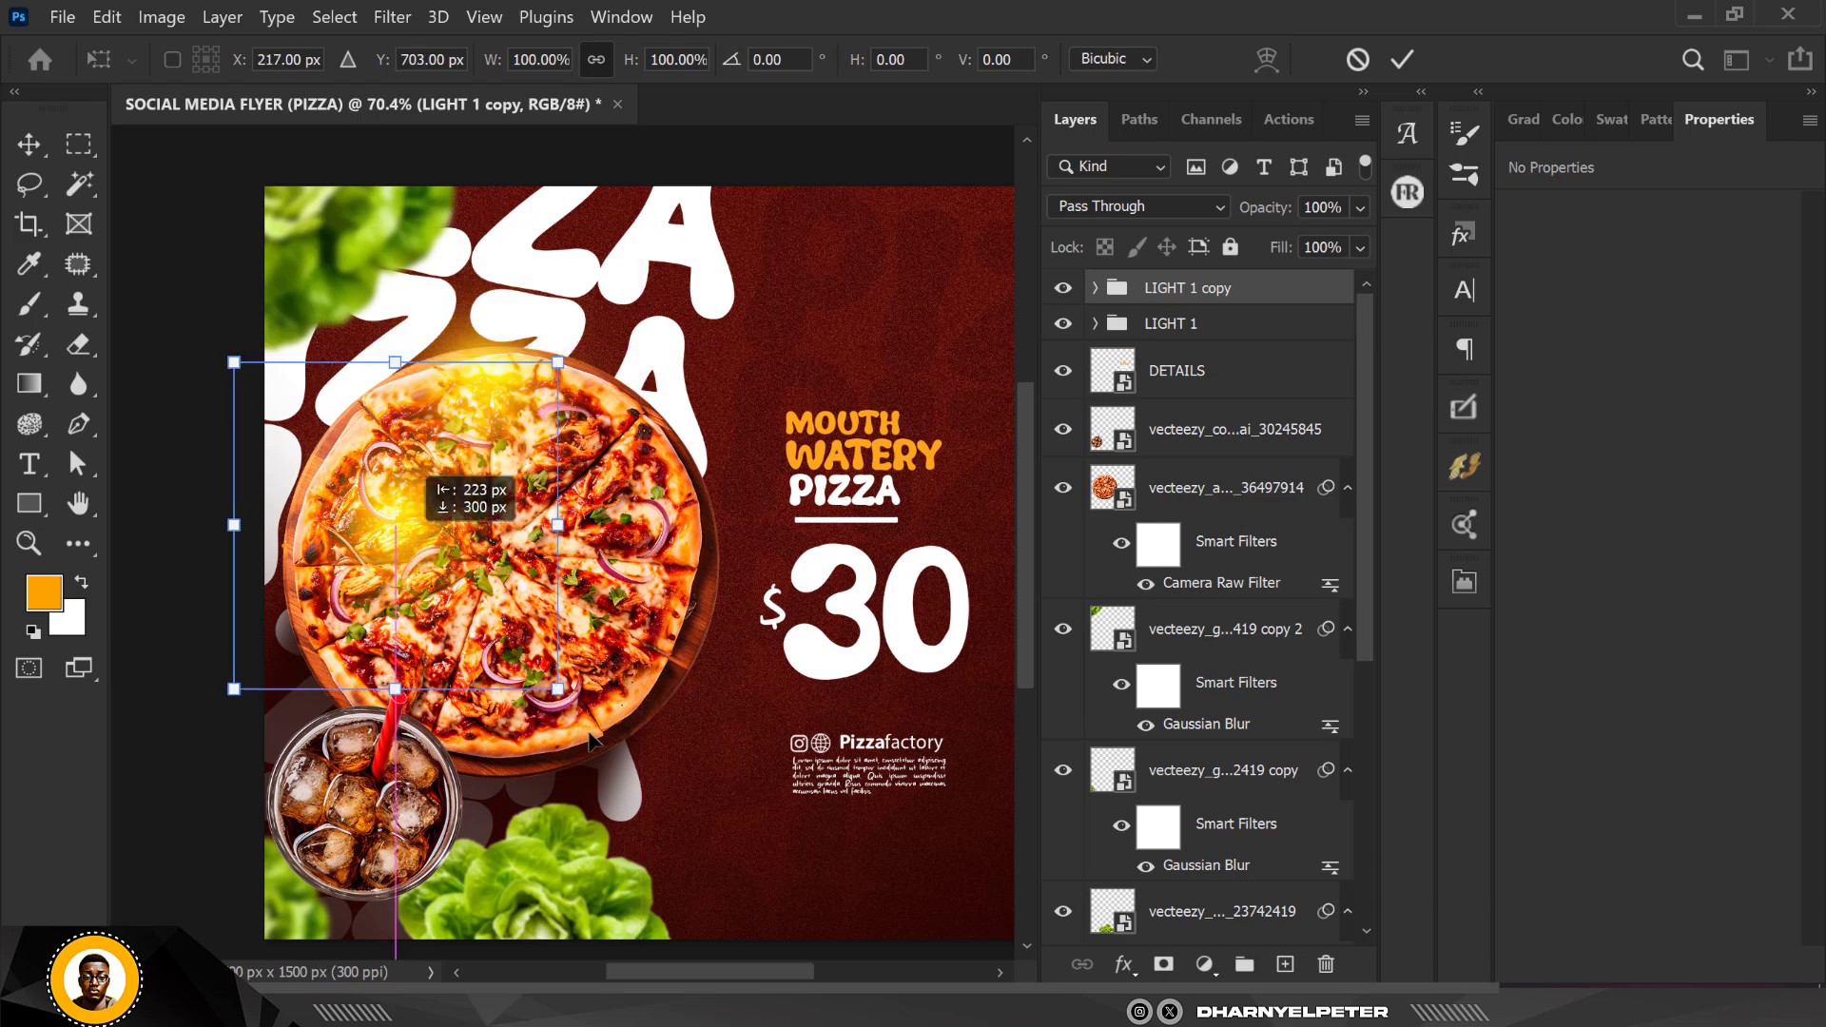
{"action": "left_click_drag", "start_coordinate": [590, 740], "coordinate": [535, 766]}
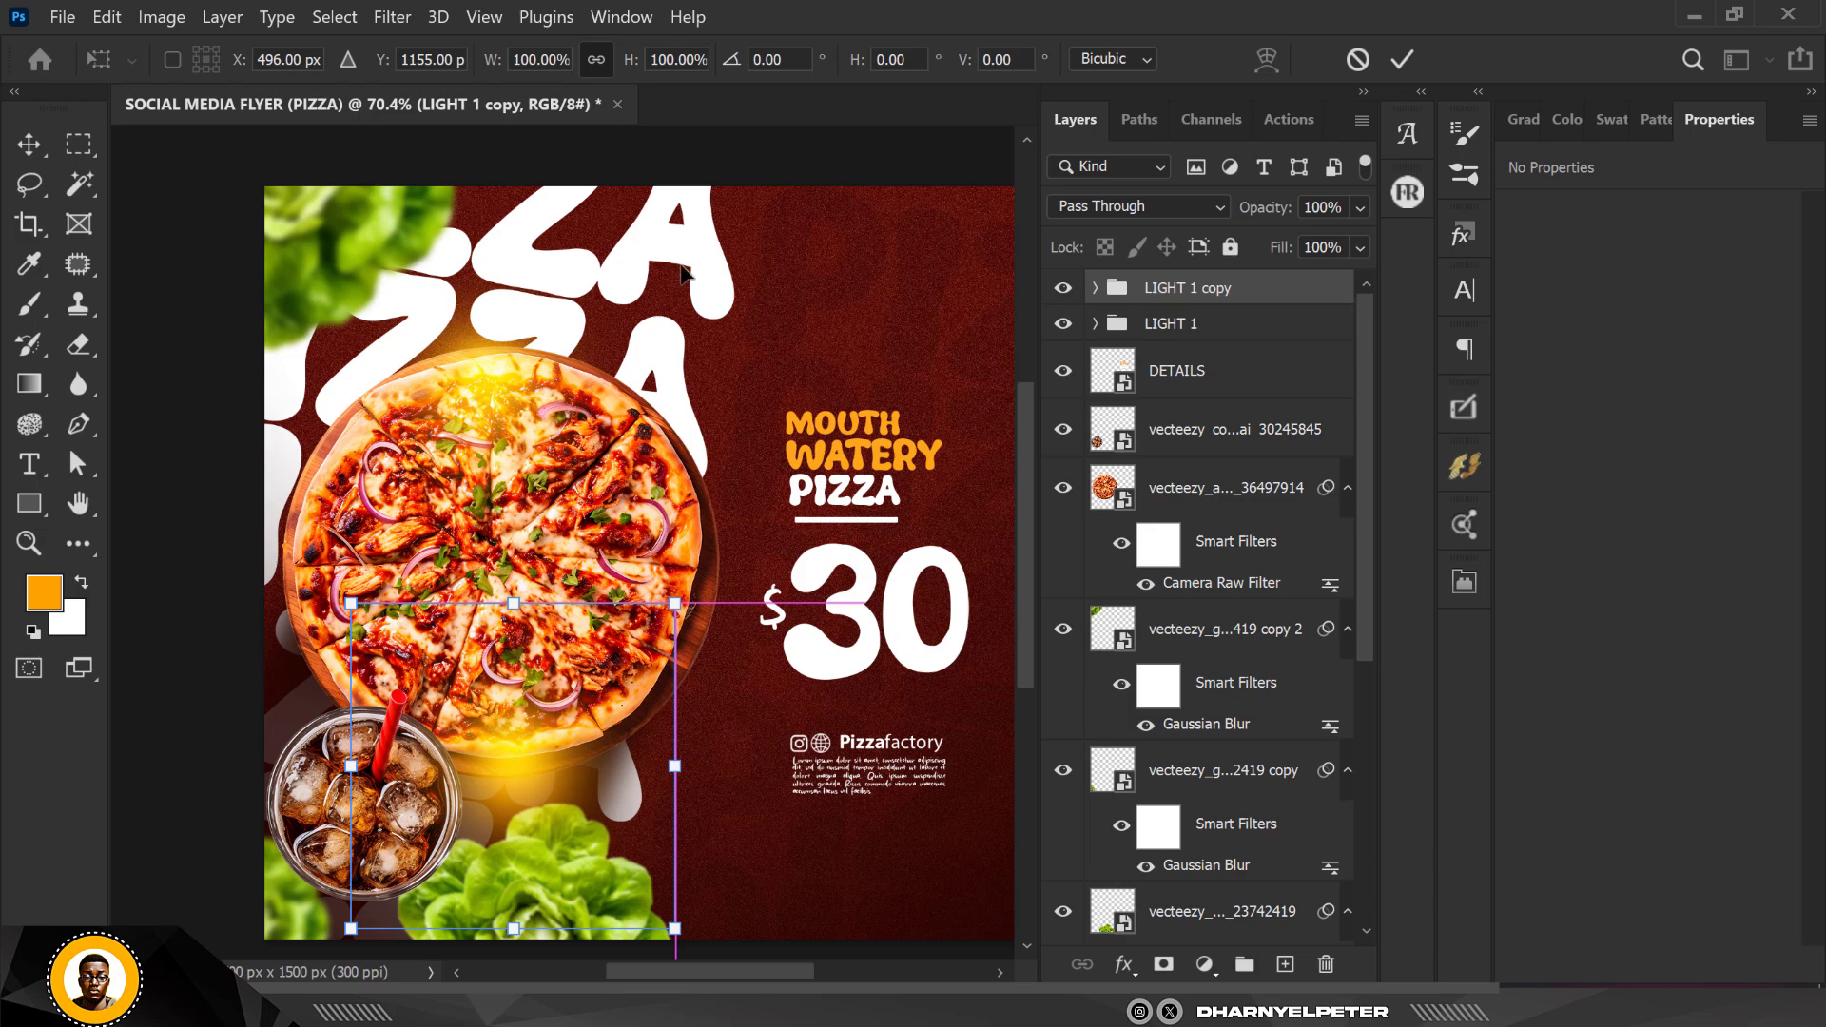
{"action": "key", "text": "Return"}
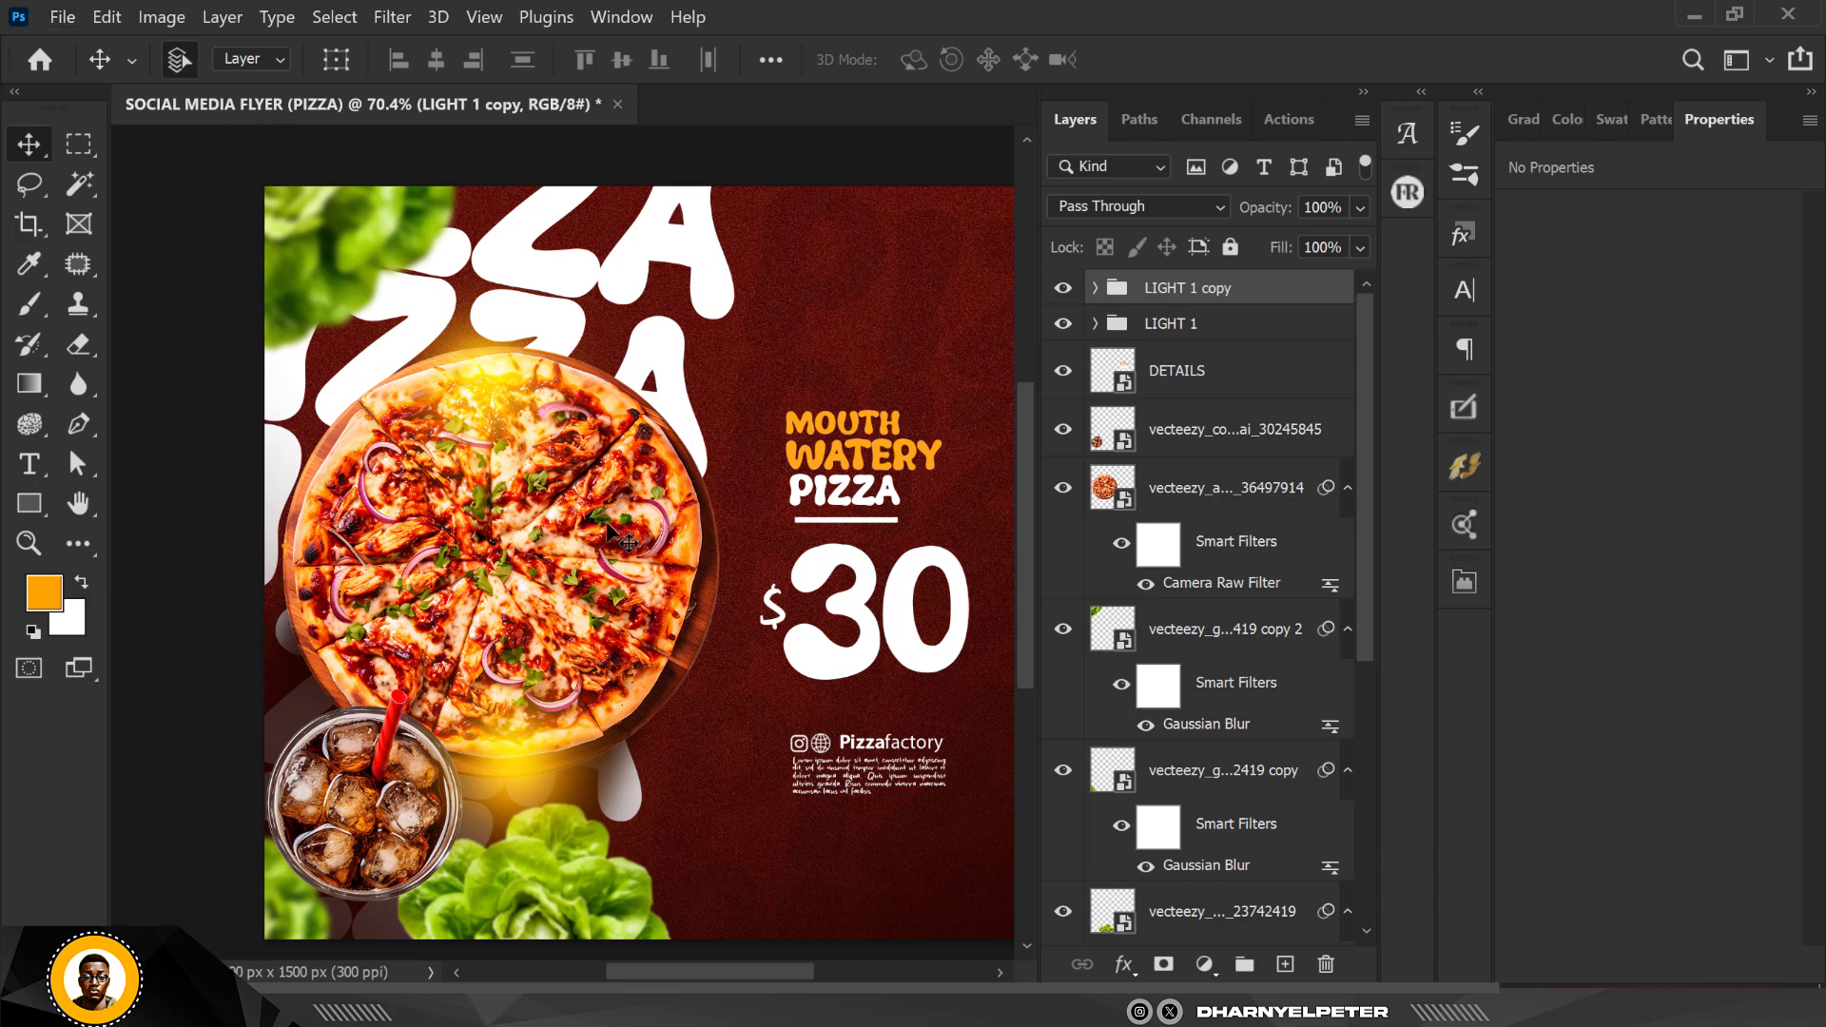
{"action": "scroll", "coordinate": [563, 532], "scroll_direction": "down", "scroll_amount": 1}
{"action": "scroll", "coordinate": [493, 521], "scroll_direction": "down", "scroll_amount": 4}
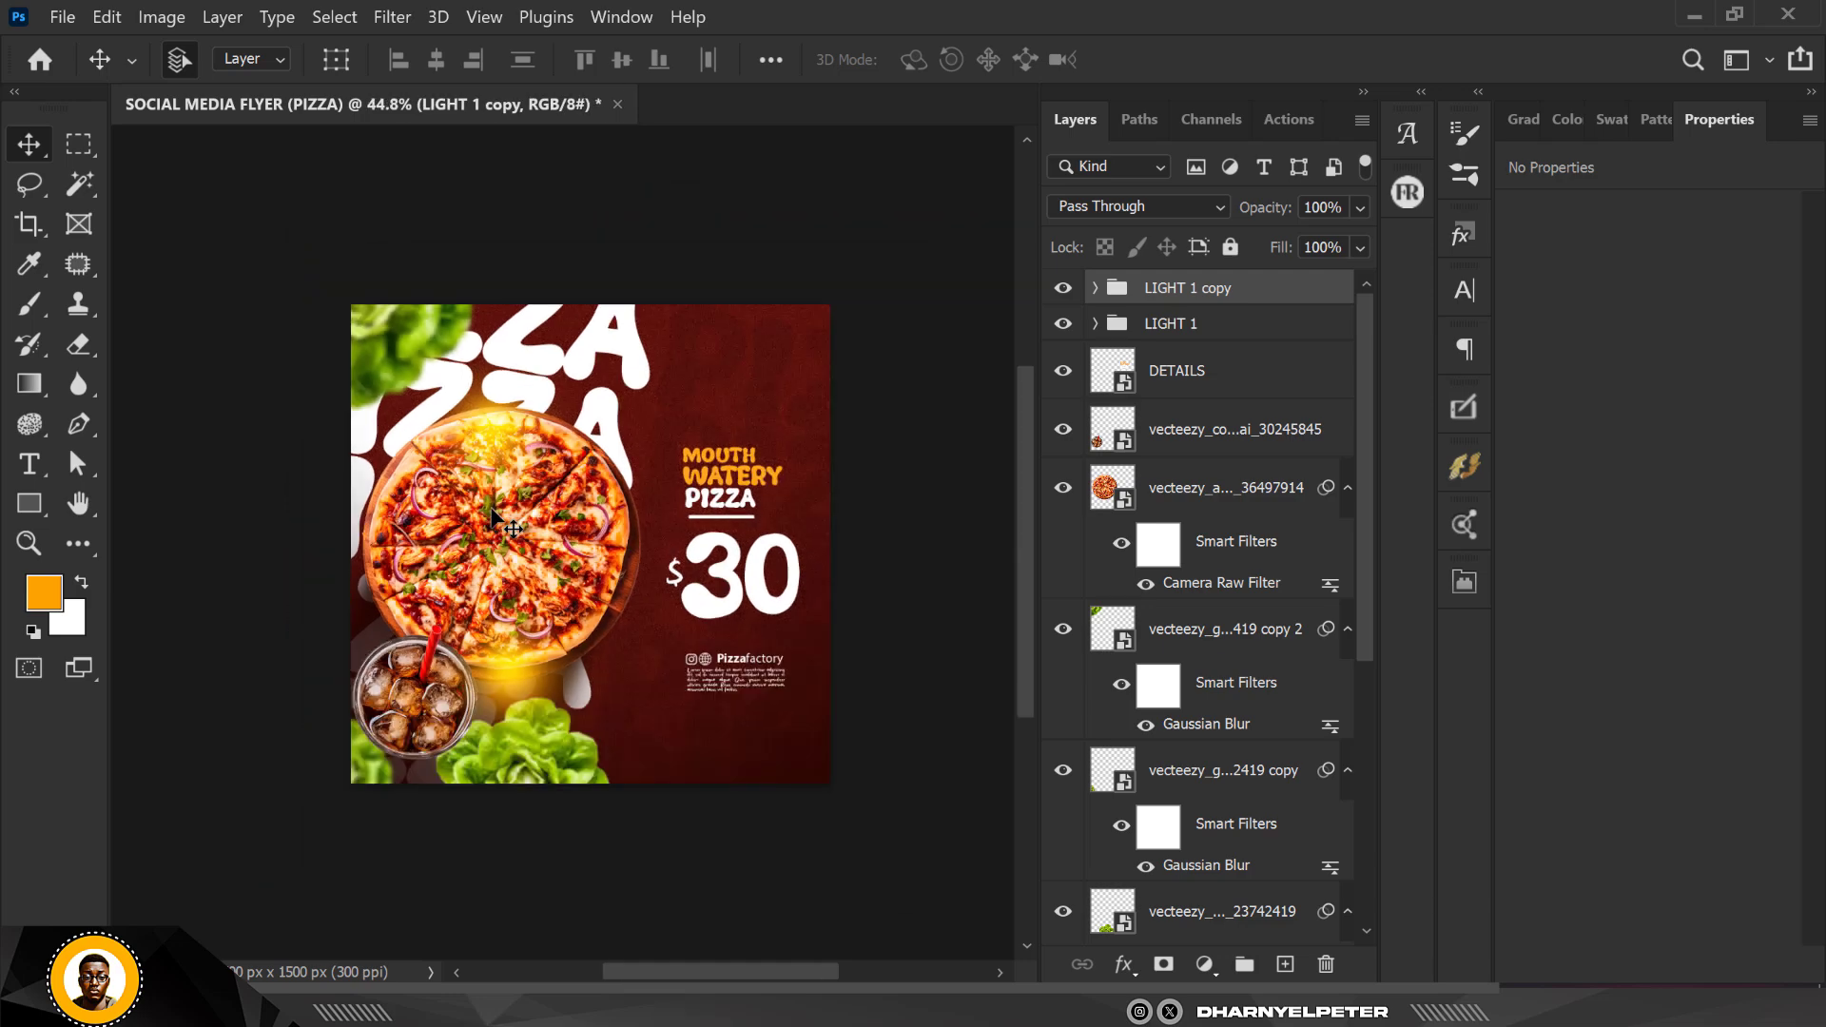
{"action": "scroll", "coordinate": [504, 543], "scroll_direction": "up", "scroll_amount": 5}
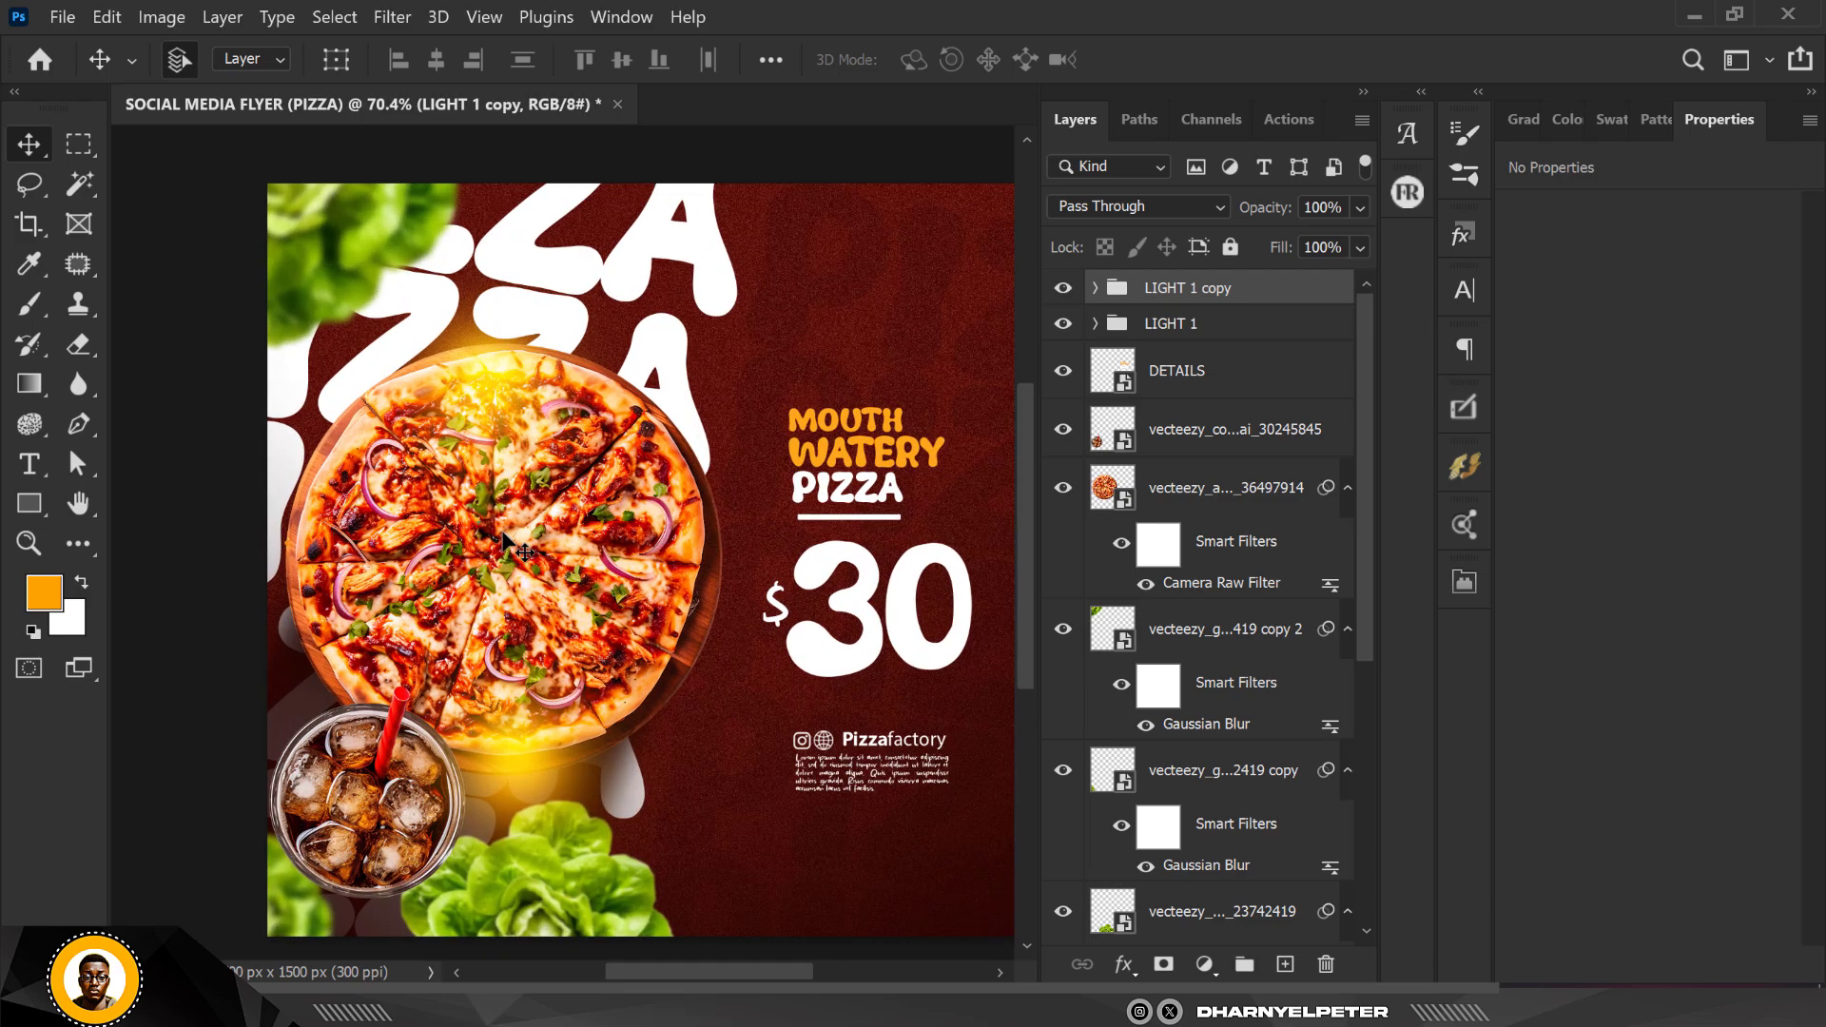
{"action": "scroll", "coordinate": [510, 547], "scroll_direction": "up", "scroll_amount": 1}
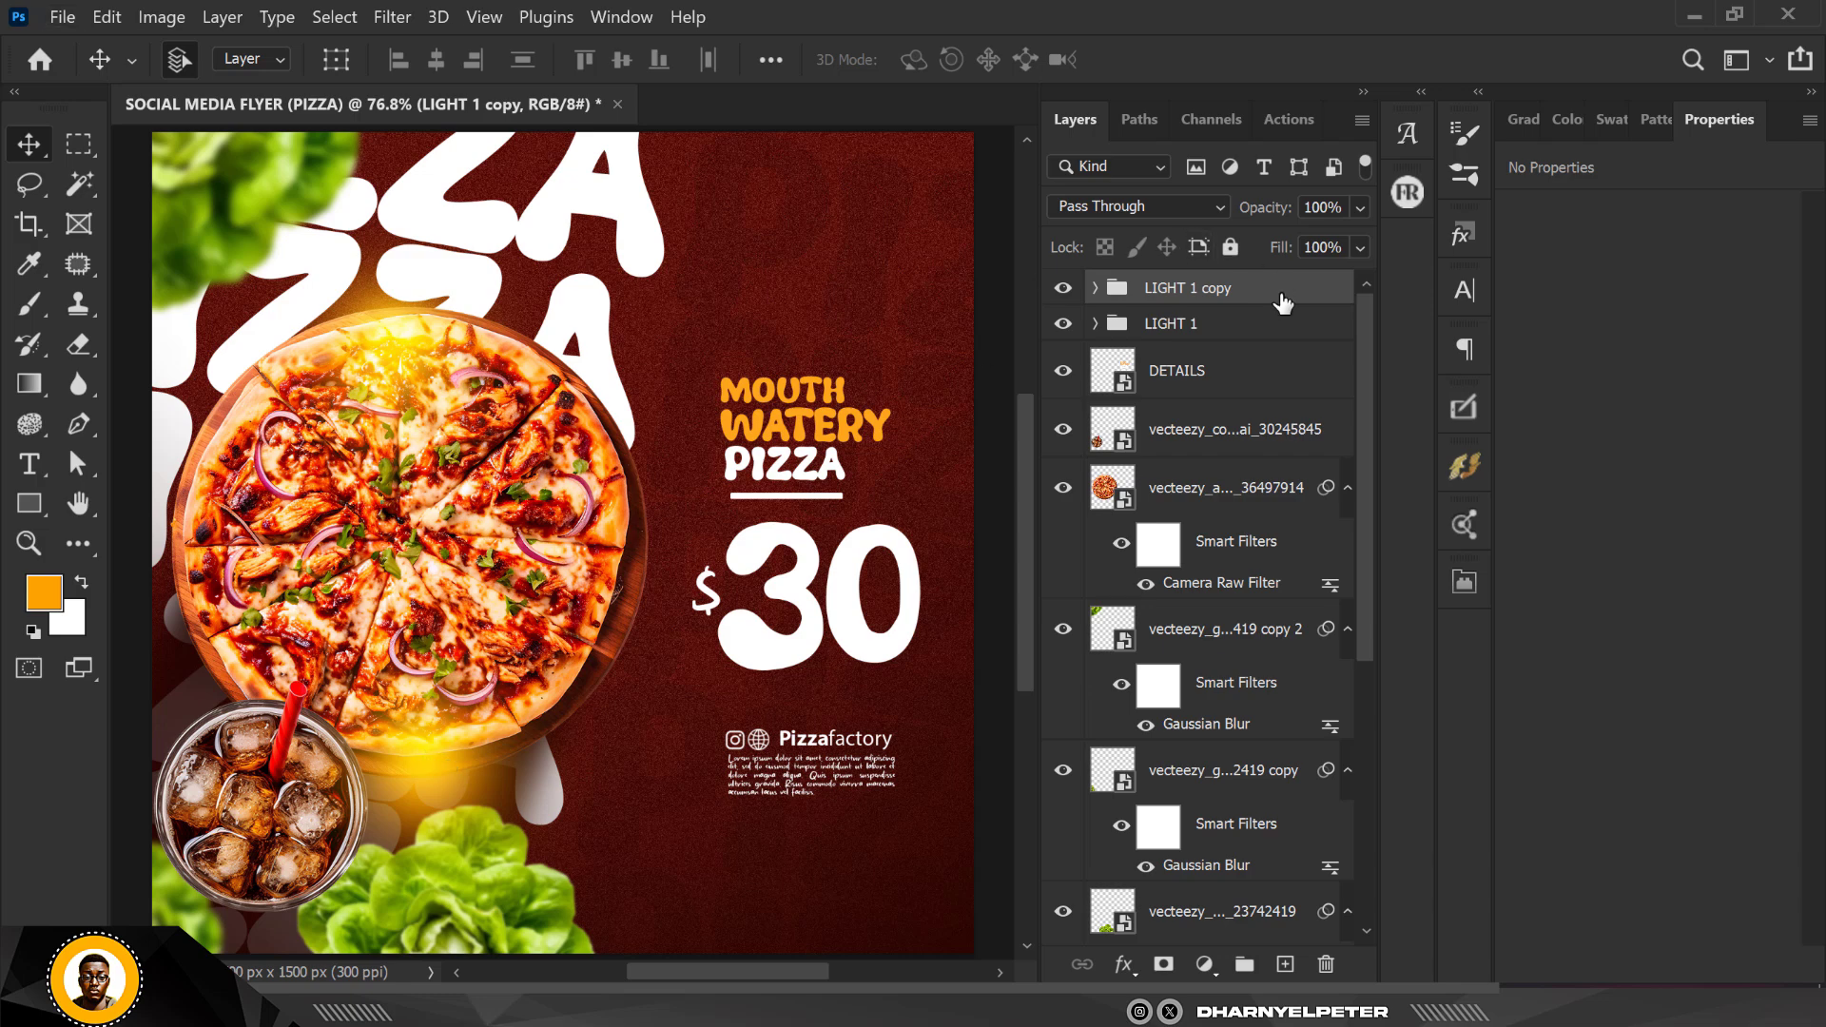
Duplicate the lower glow group and move the new copy to the pizza's right edge, at about X 793 px, Y 728 px
{"action": "key", "text": "ctrl+j"}
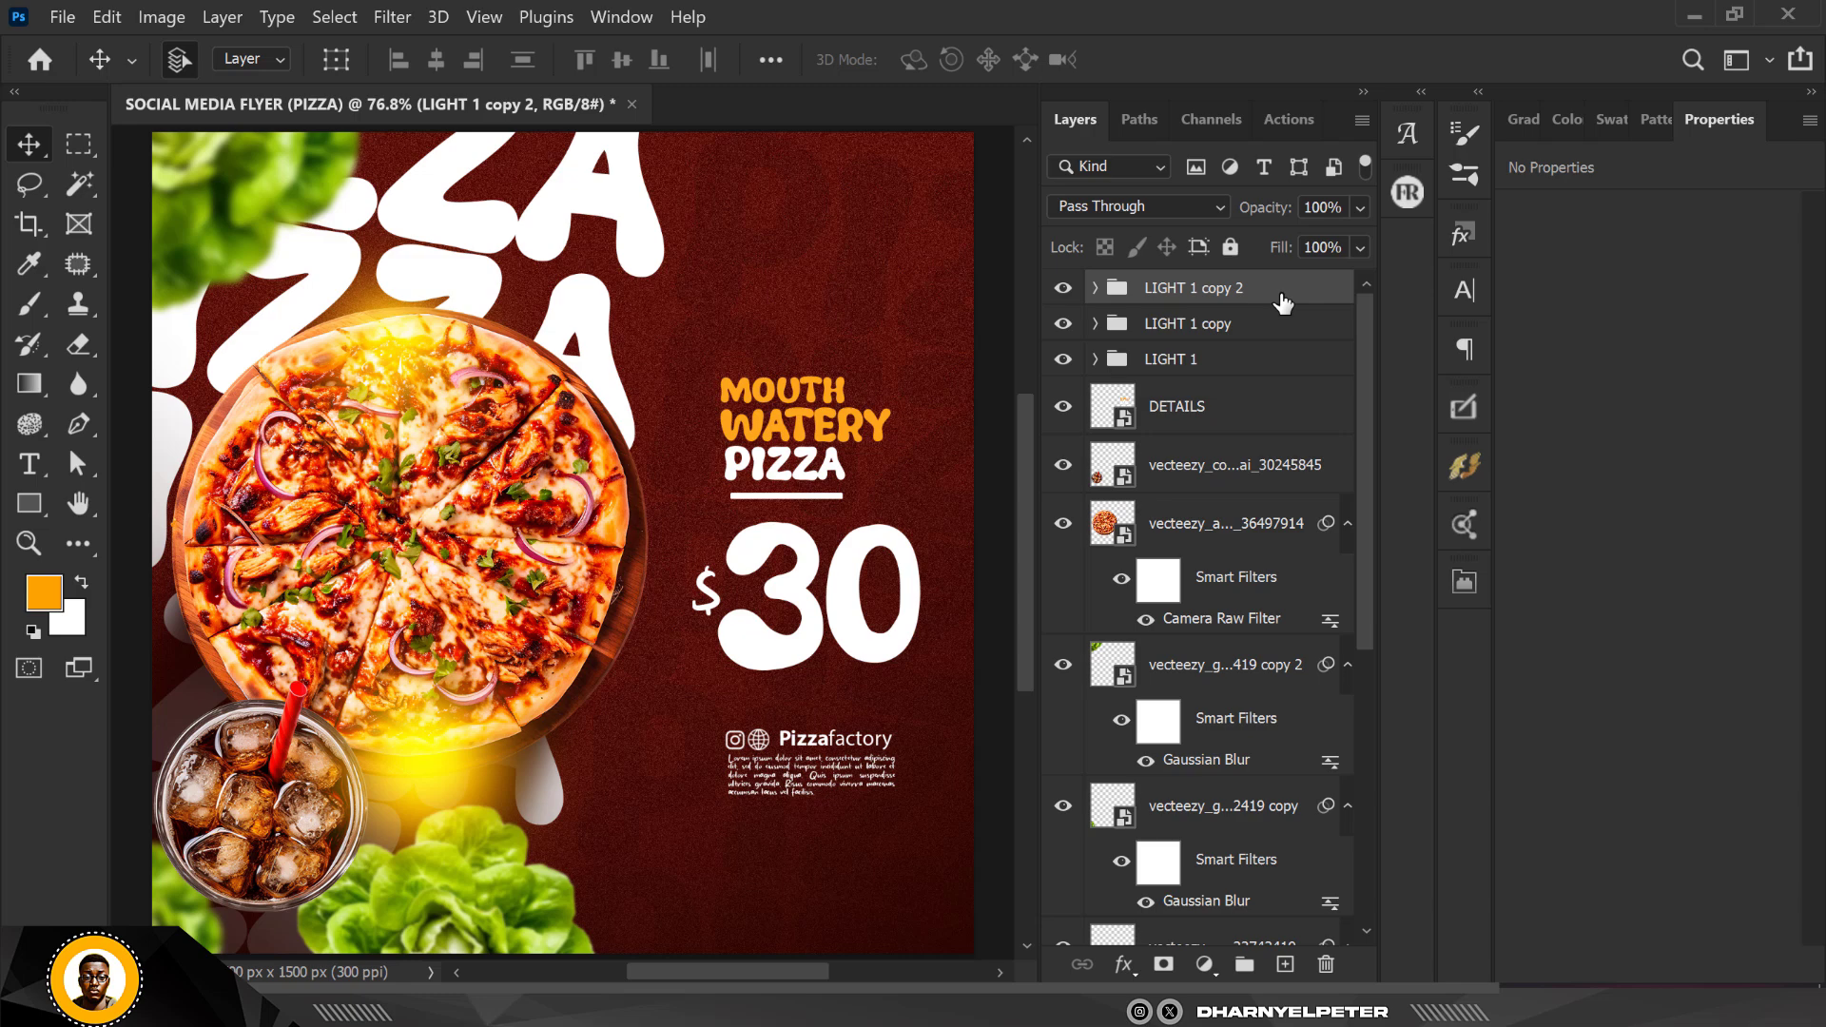
{"action": "key", "text": "ctrl+t"}
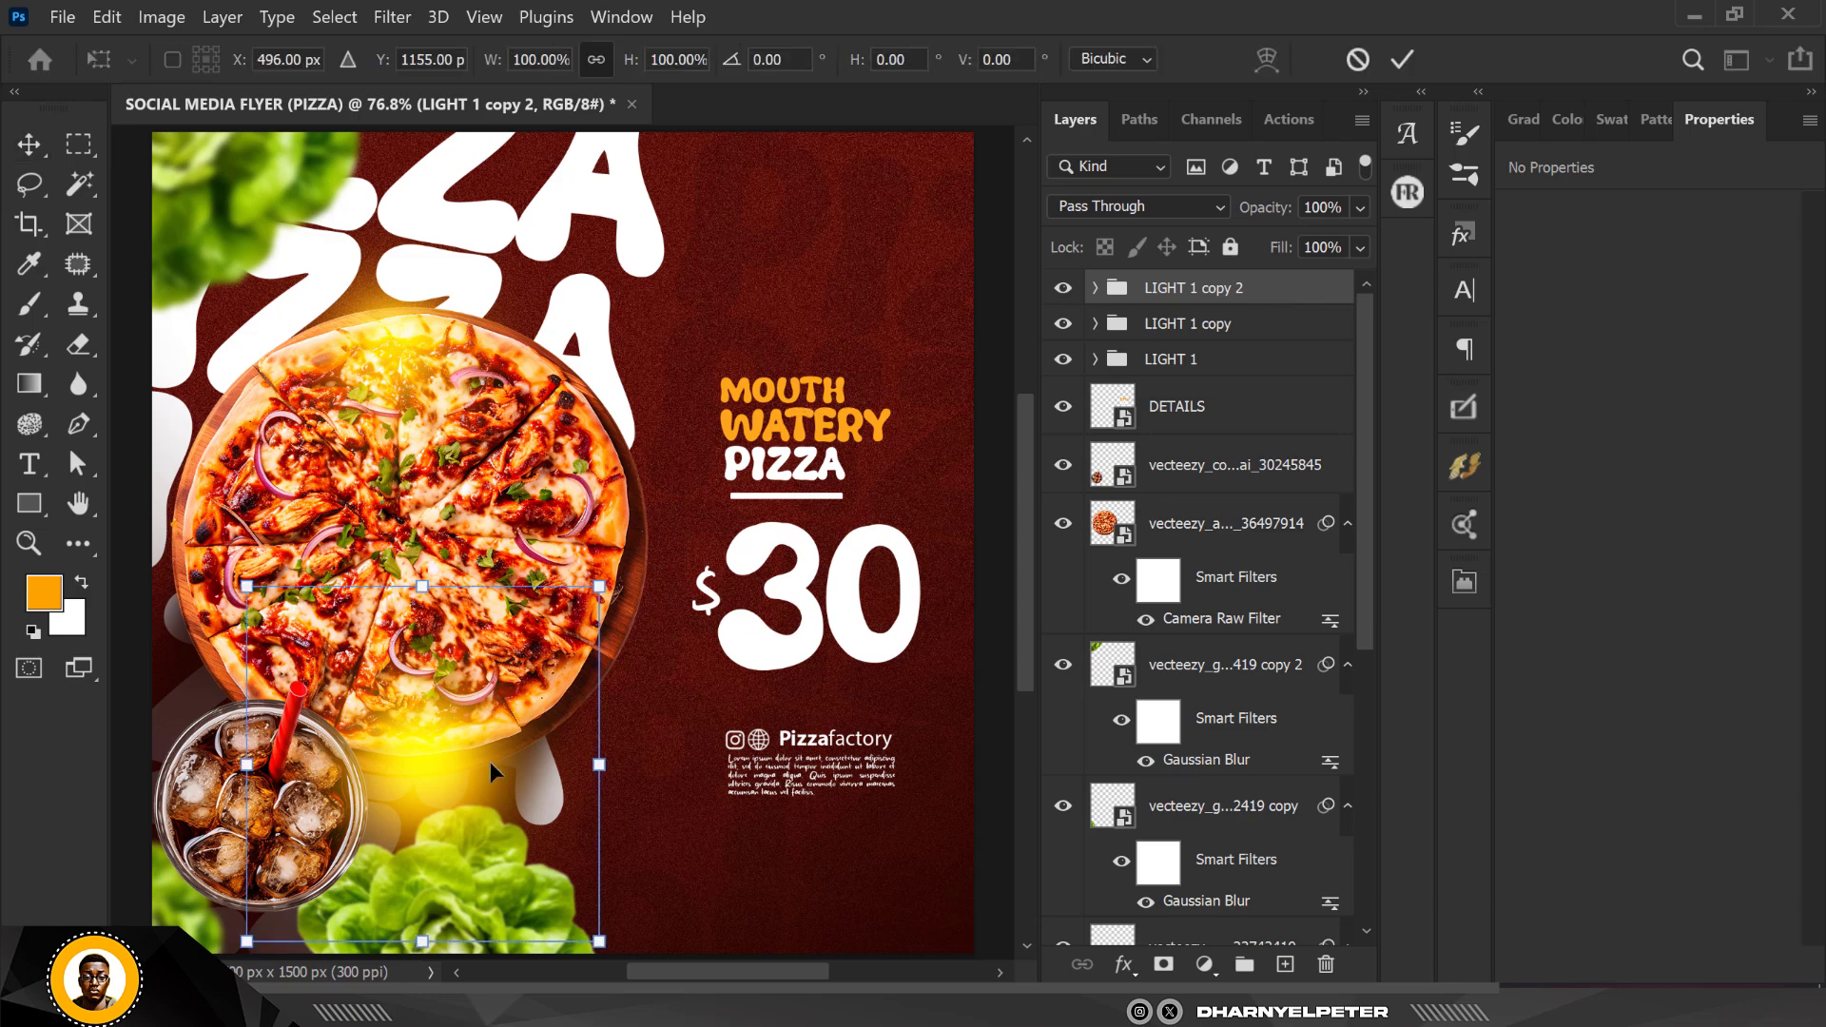
{"action": "left_click_drag", "start_coordinate": [449, 763], "coordinate": [611, 529]}
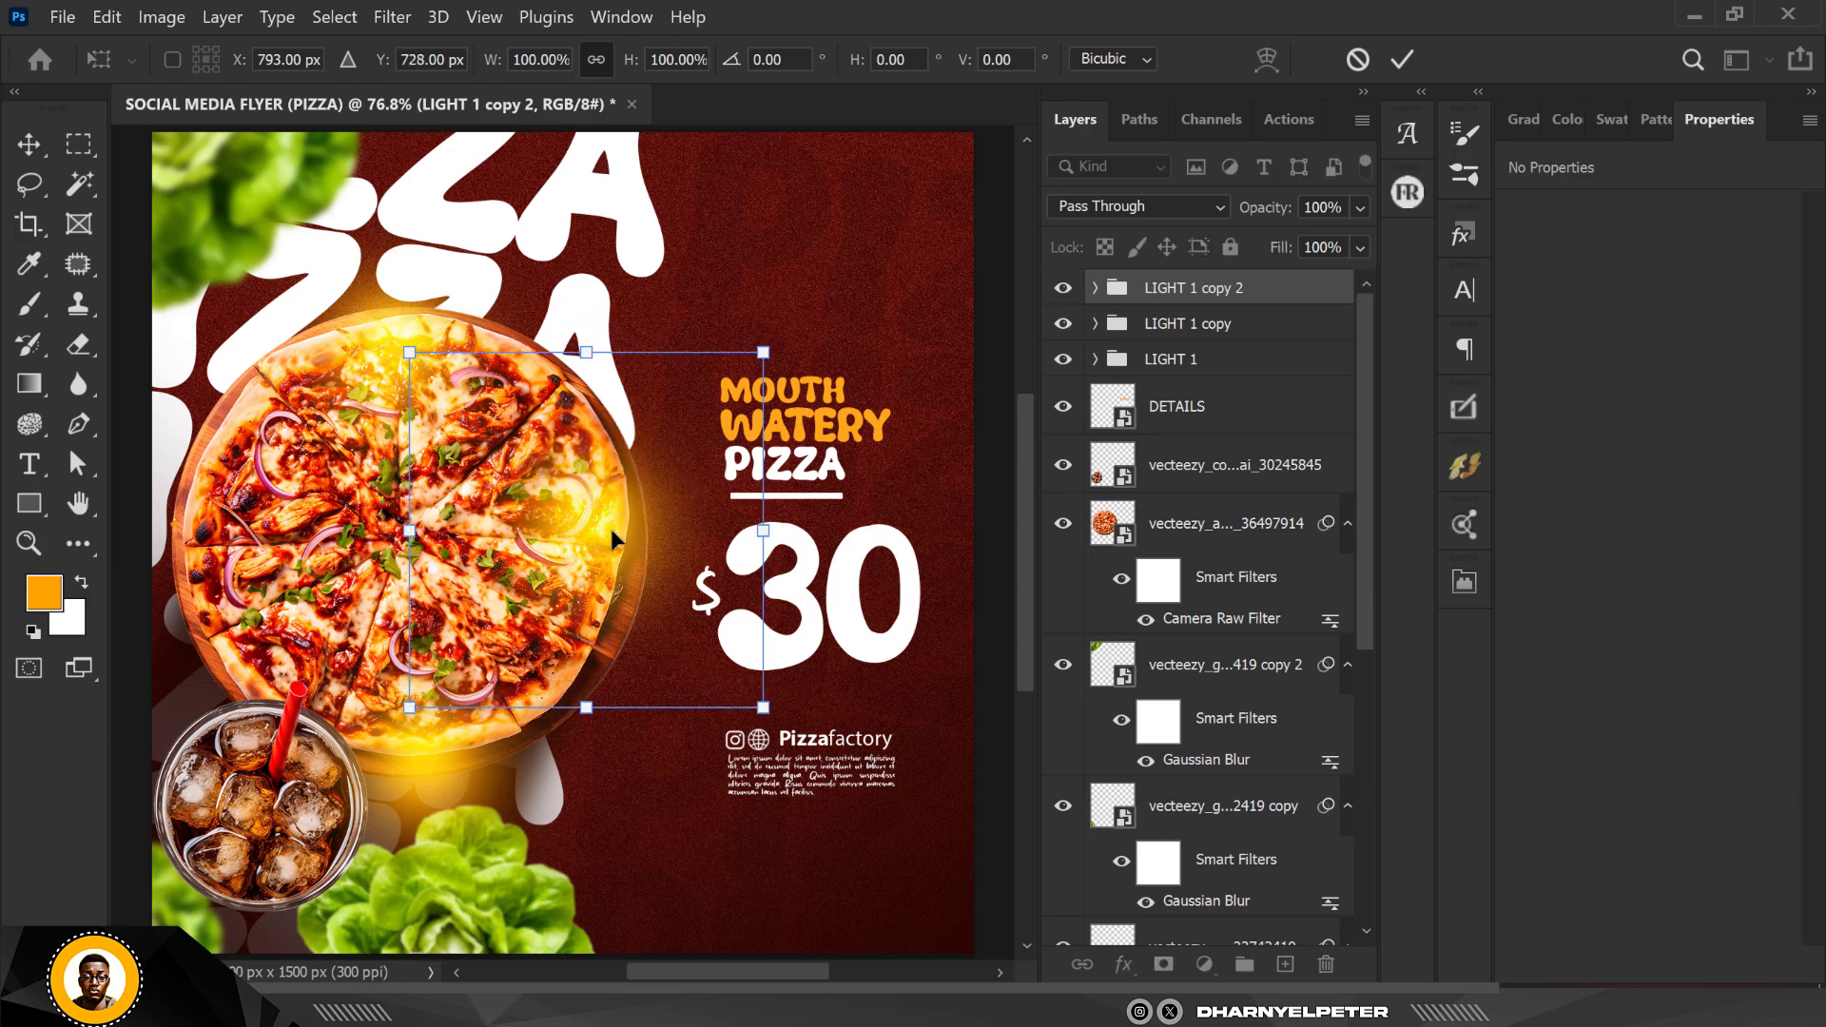
{"action": "key", "text": "Return"}
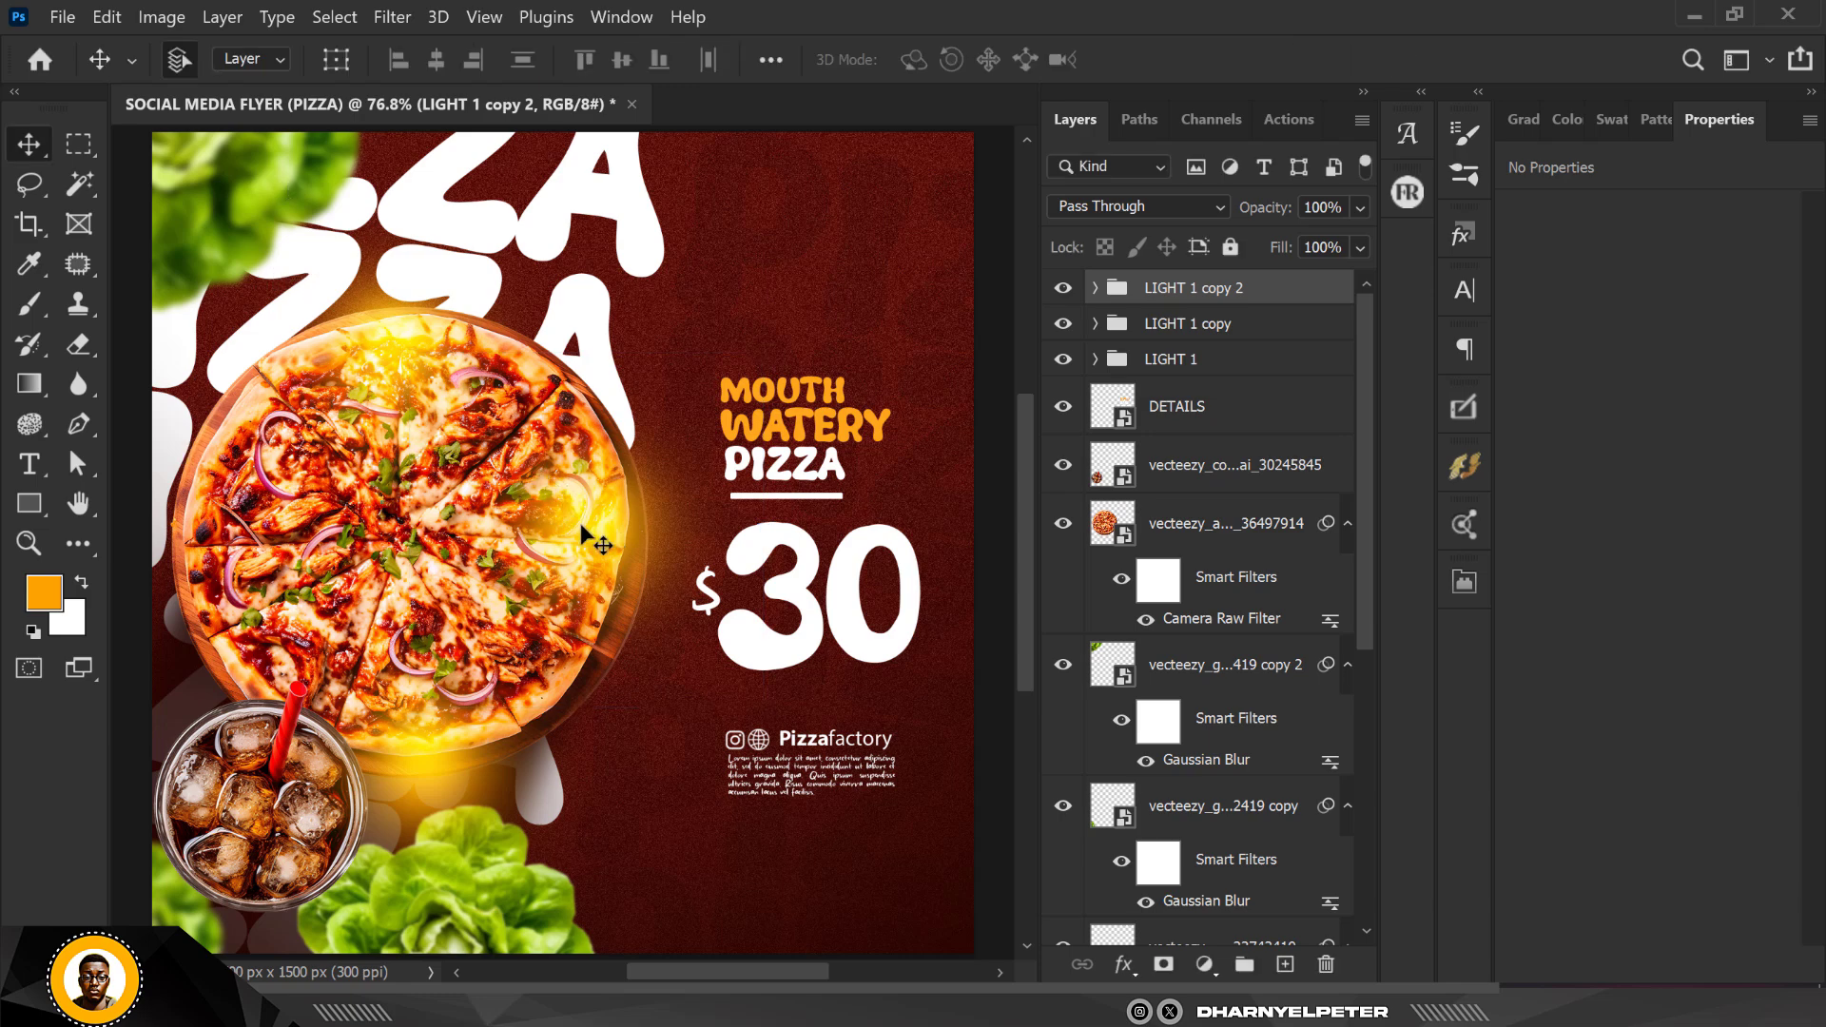
{"action": "scroll", "coordinate": [588, 493], "scroll_direction": "down", "scroll_amount": 2}
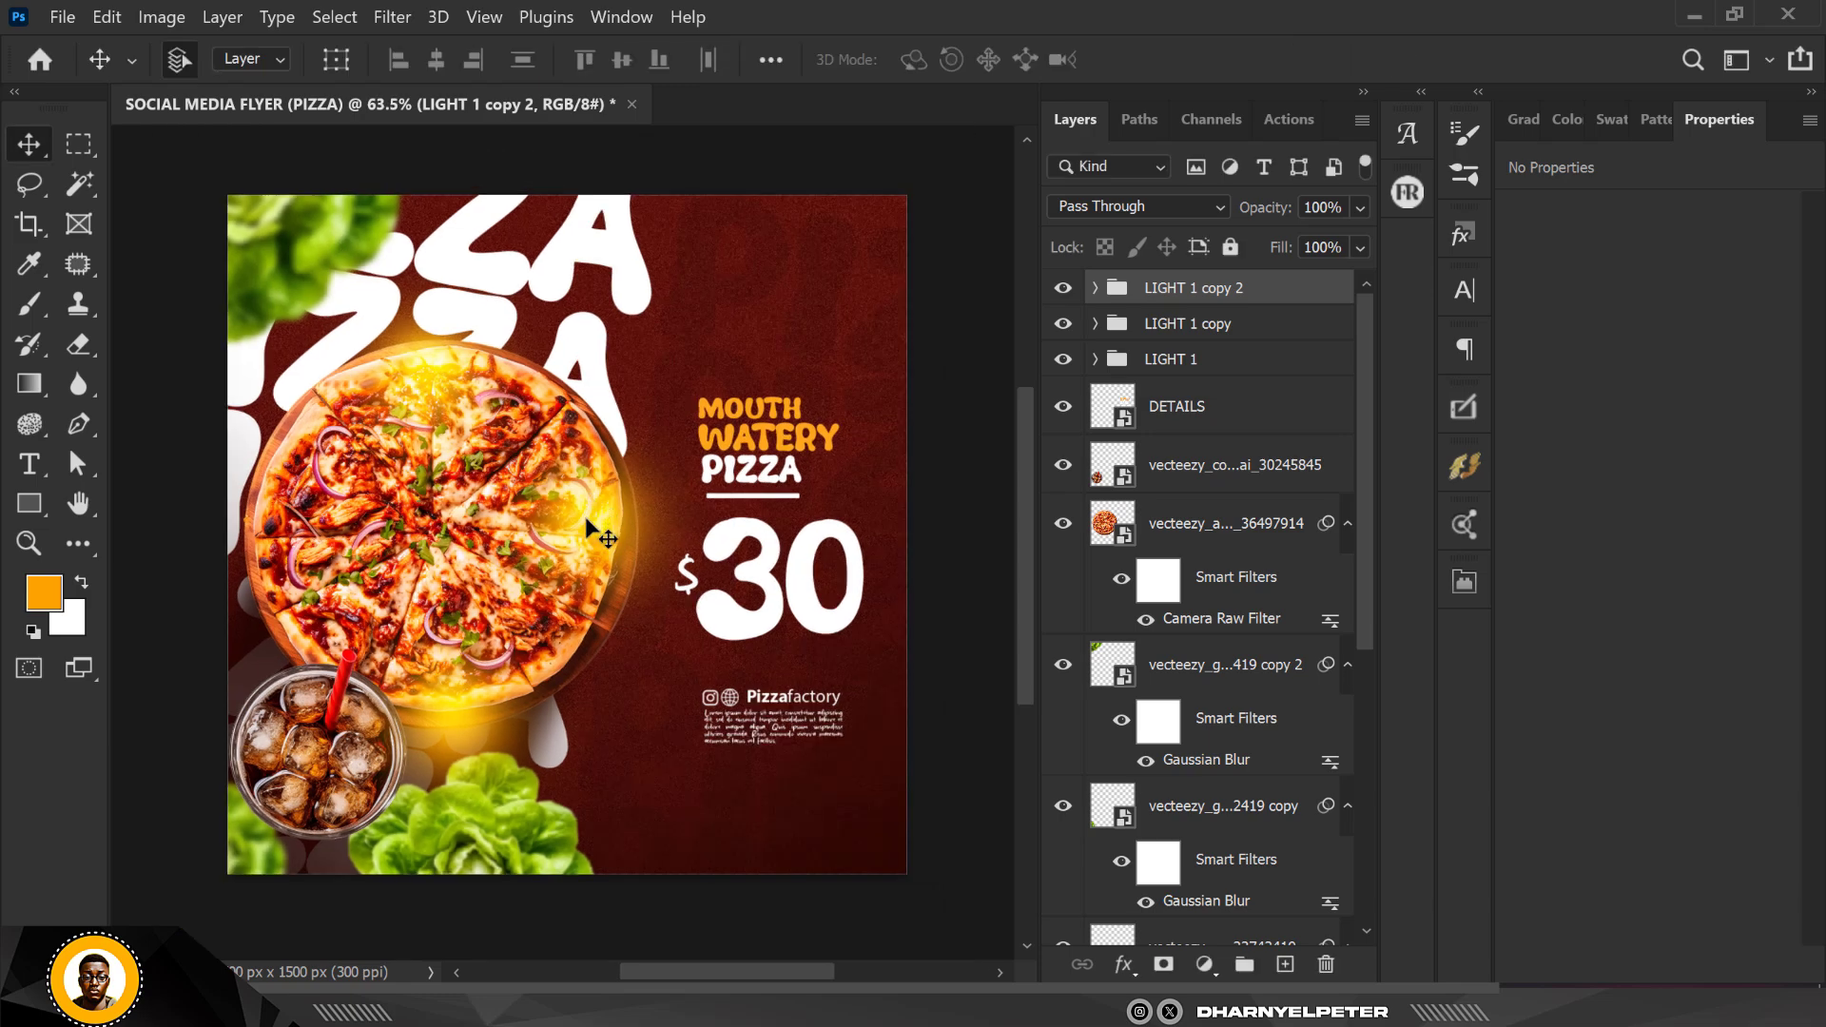
Duplicate the right-hand glow group, scale the copy to 265.10%, and move it beyond the flyer's left edge to about X -242 px, Y 224 px
{"action": "left_click", "coordinate": [592, 508], "text": "alt"}
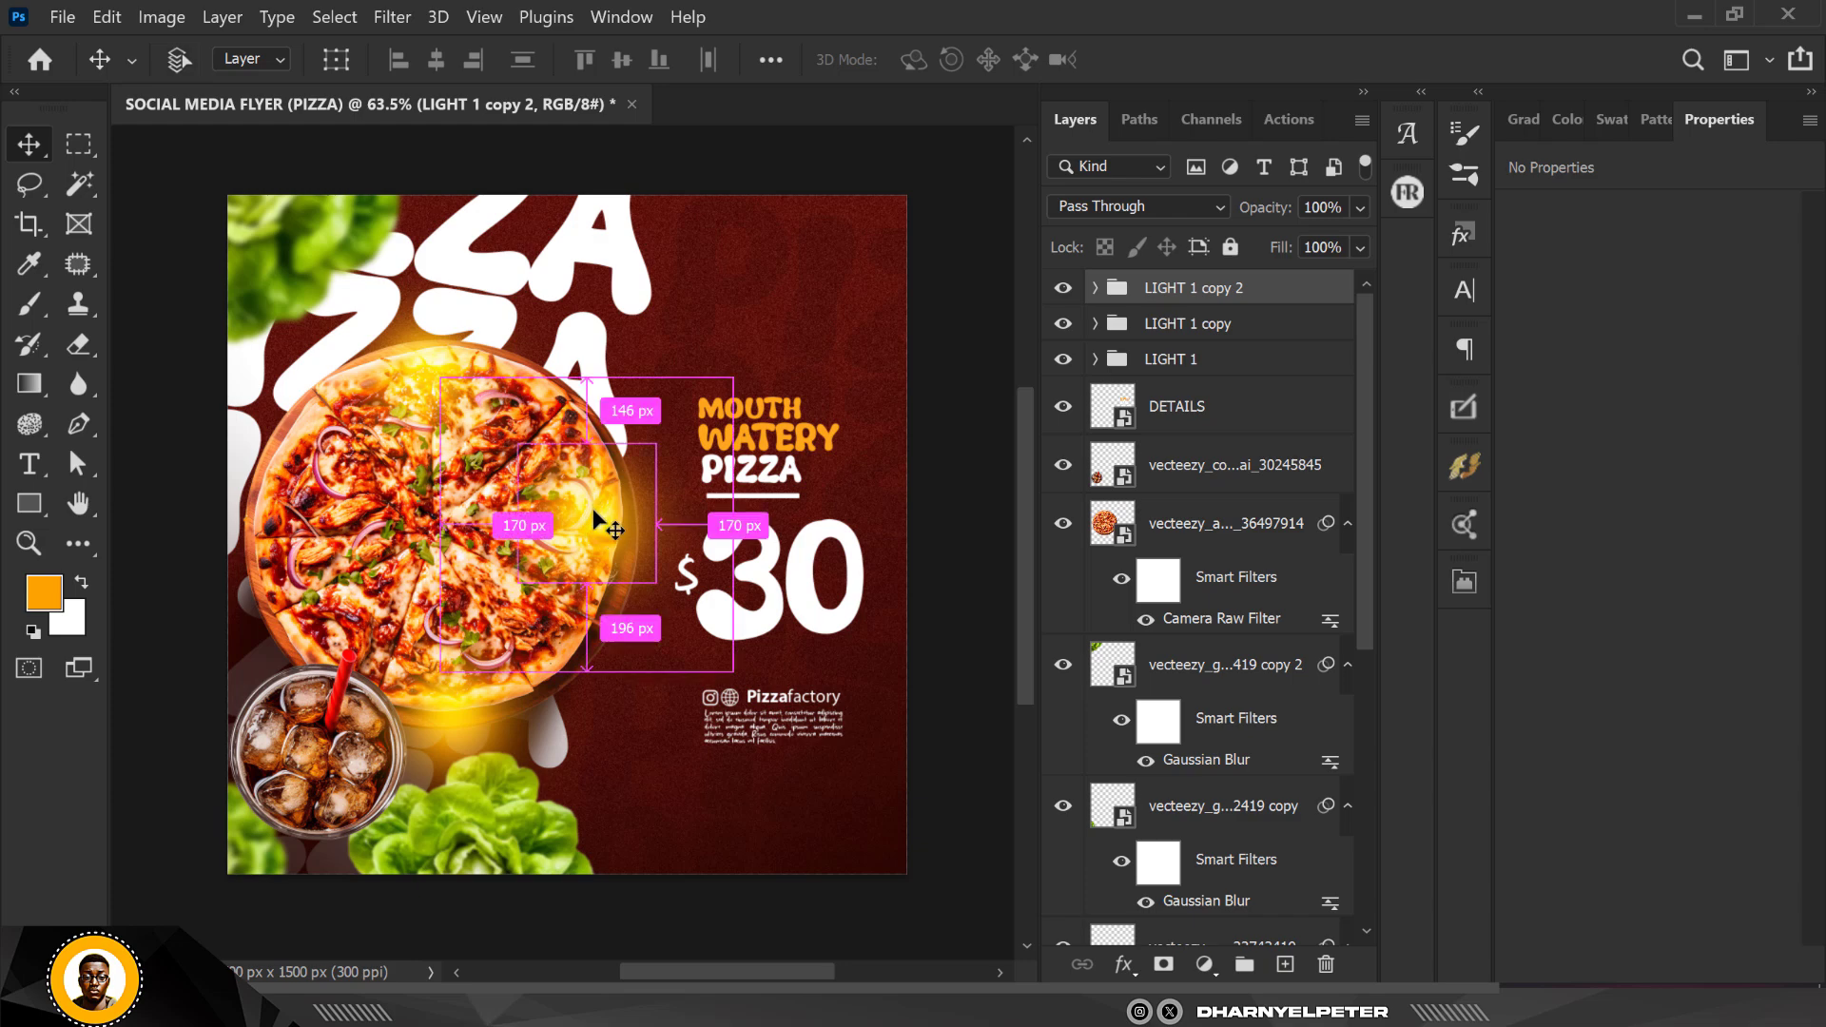
{"action": "key", "text": "ctrl+t"}
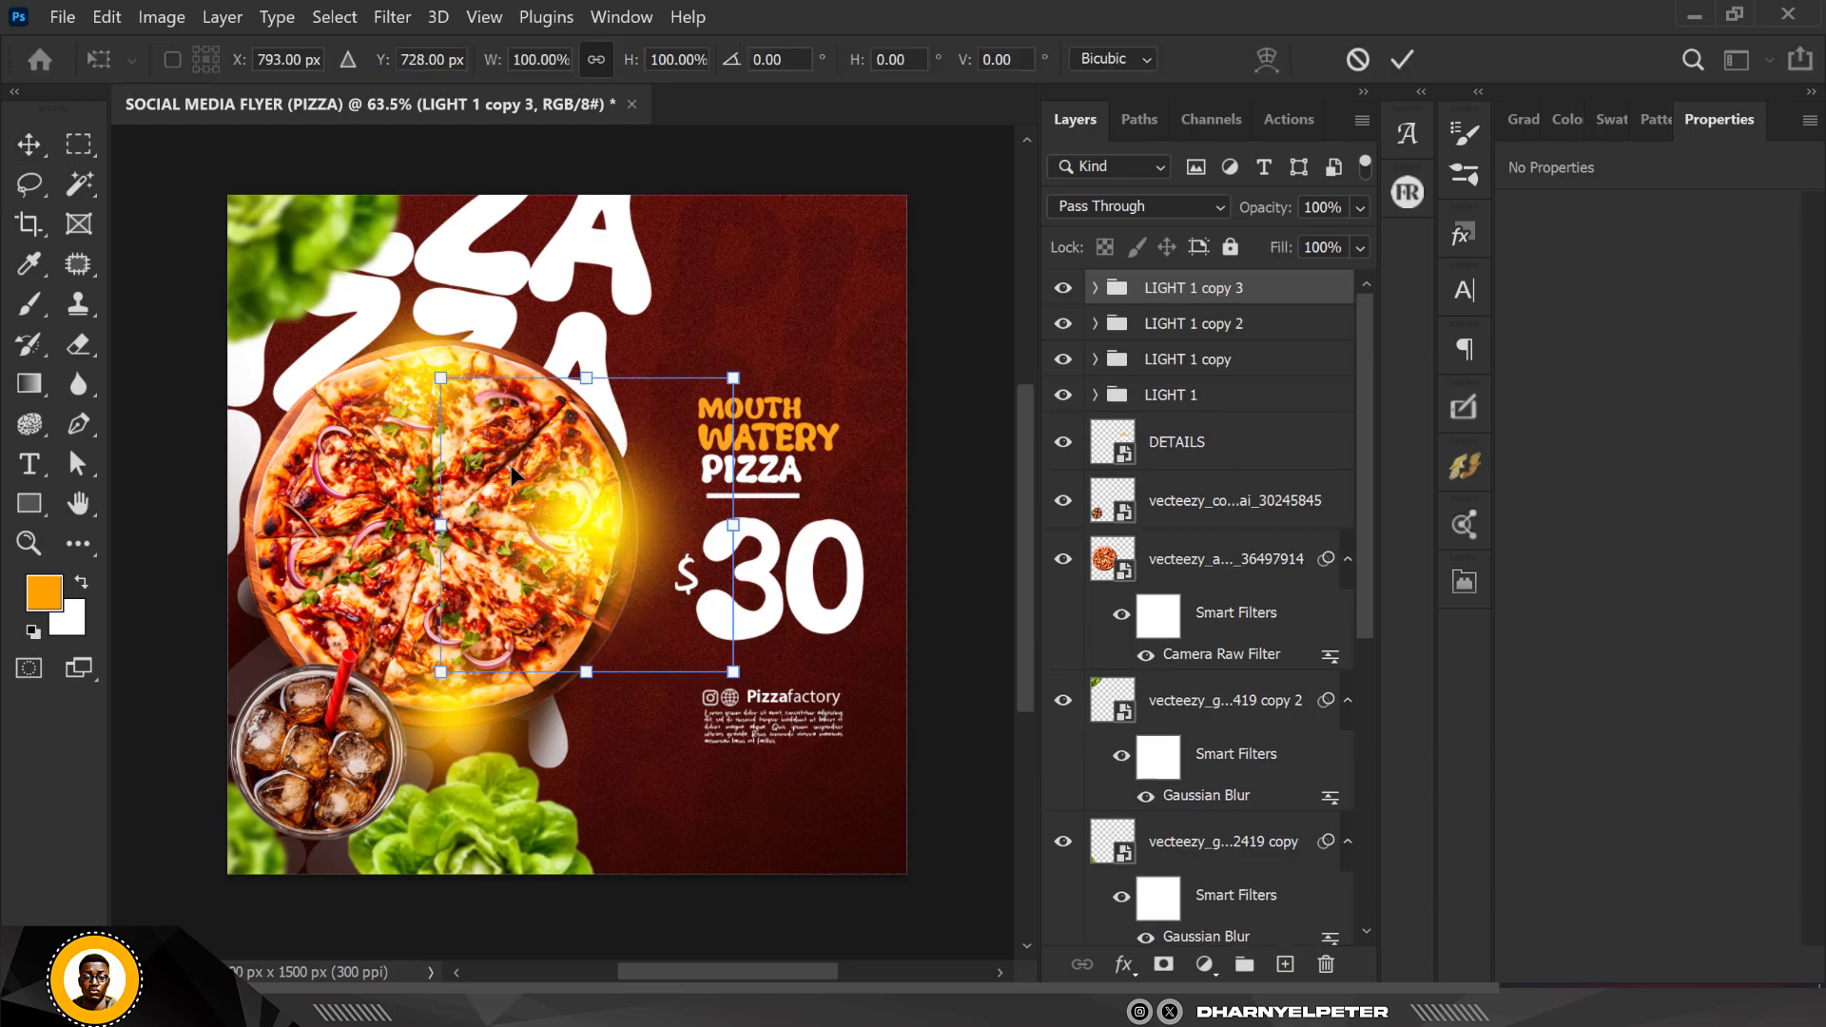
{"action": "scroll", "coordinate": [510, 465], "scroll_direction": "down", "scroll_amount": 3}
{"action": "left_click_drag", "start_coordinate": [665, 412], "coordinate": [827, 239]}
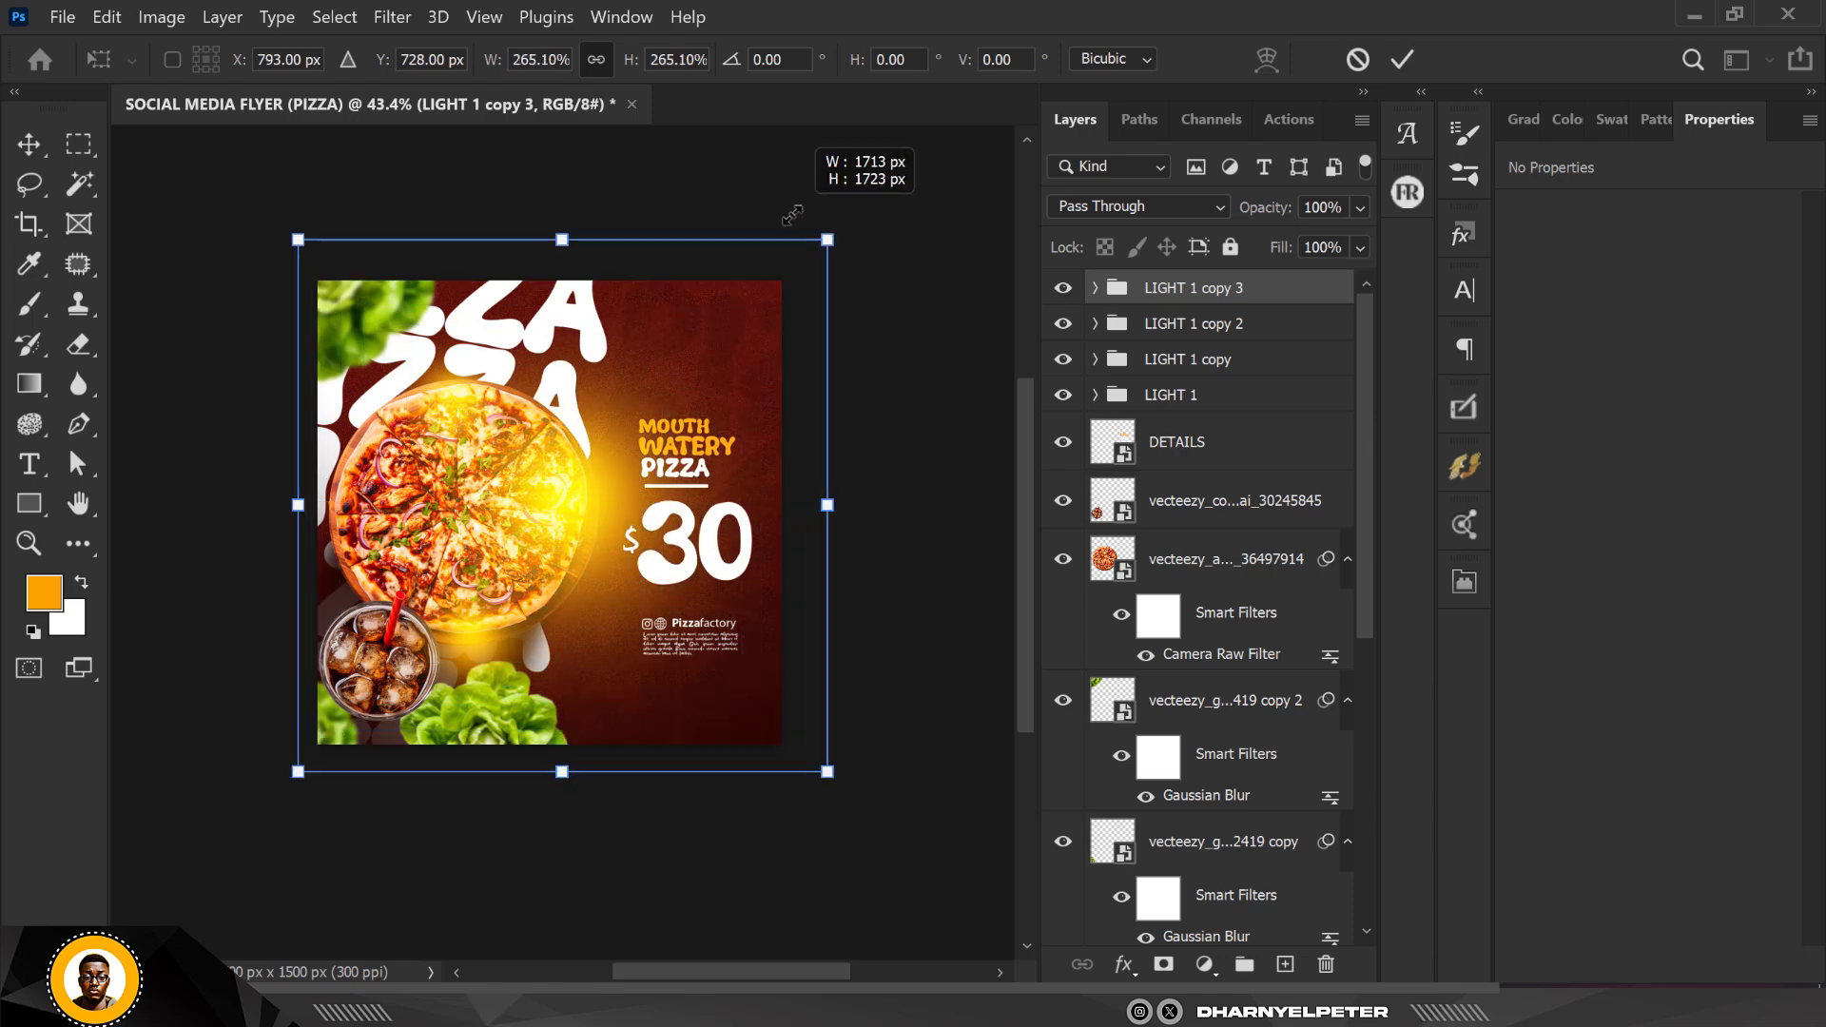
{"action": "left_click_drag", "start_coordinate": [523, 465], "coordinate": [246, 311]}
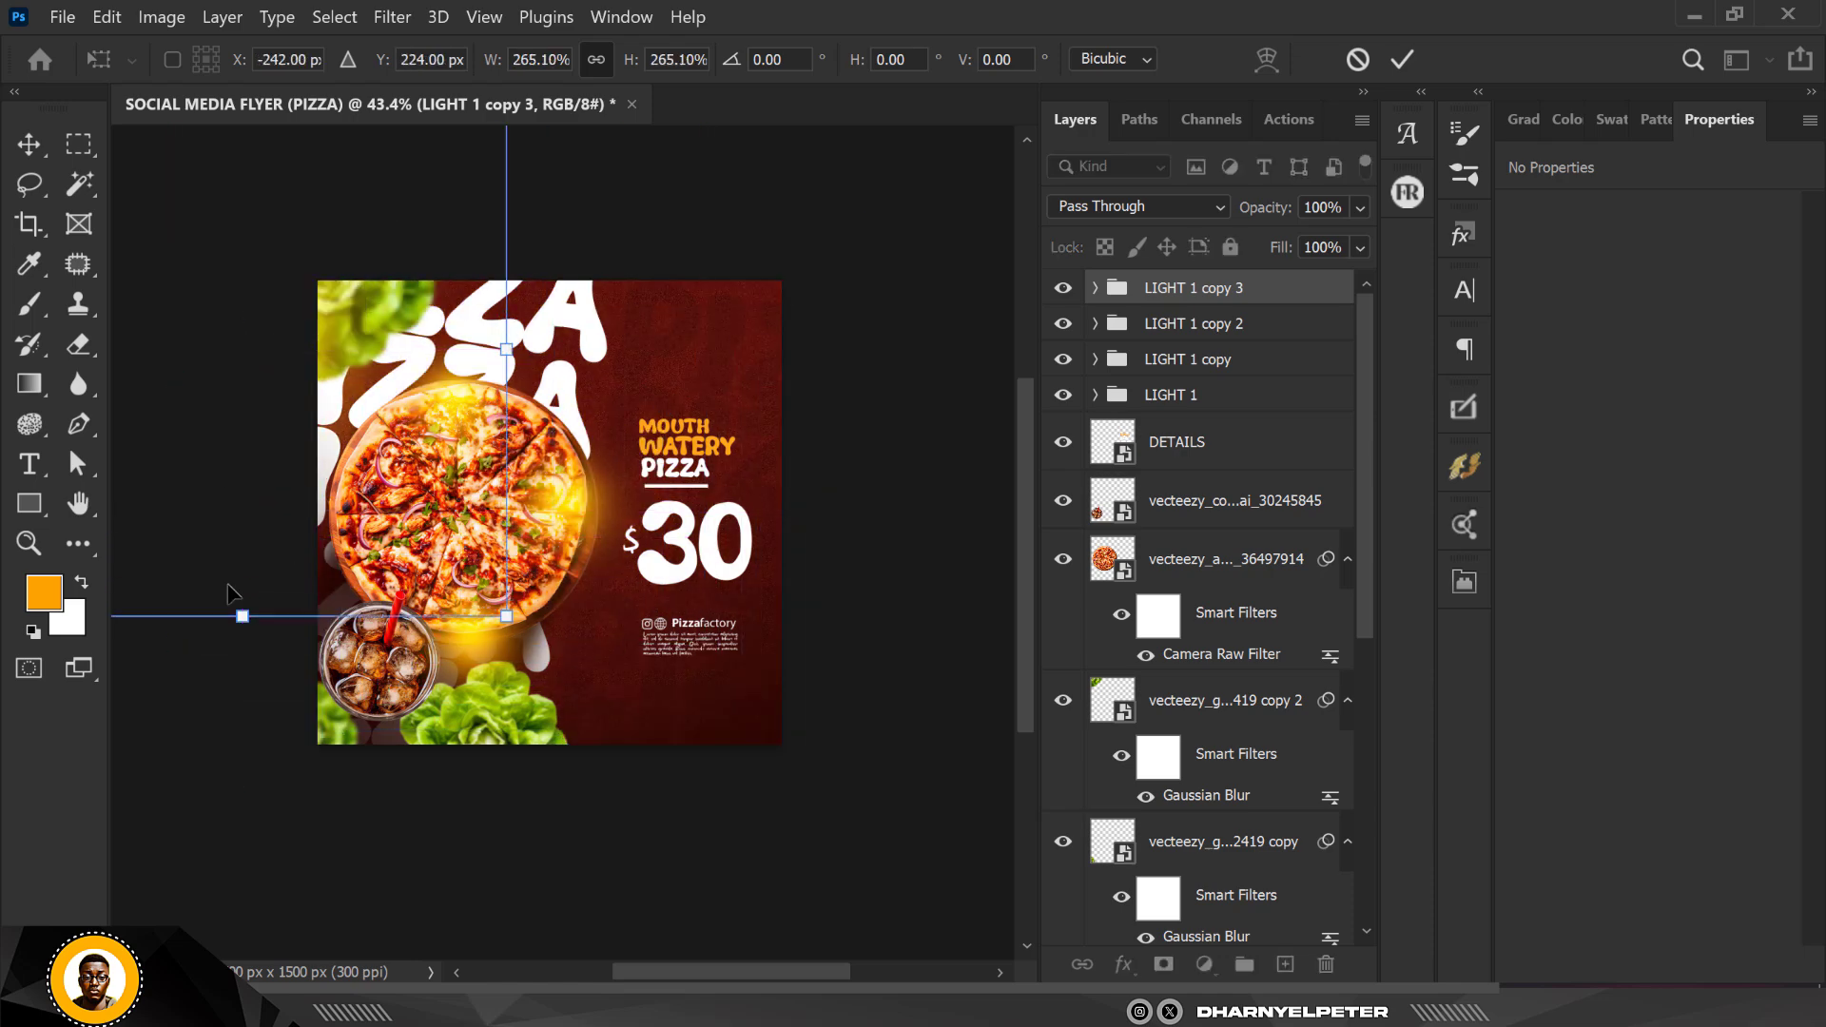
{"action": "key", "text": "Return"}
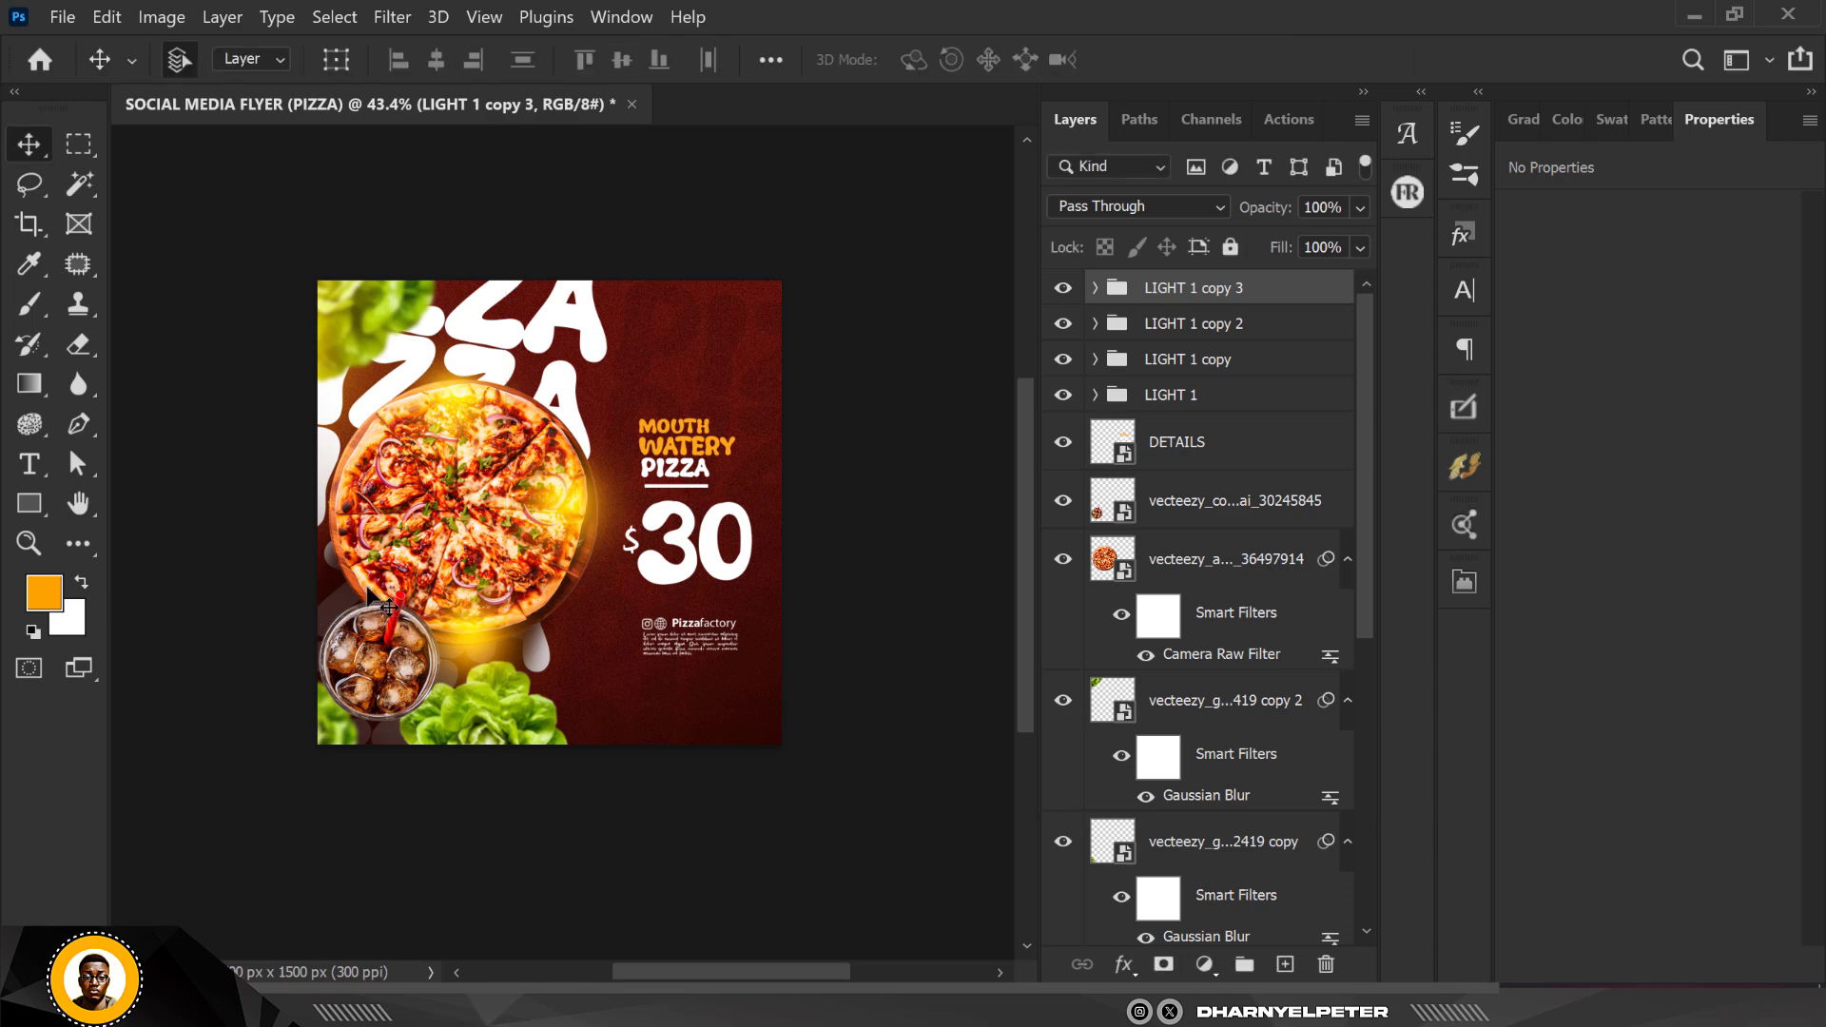
{"action": "scroll", "coordinate": [519, 445], "scroll_direction": "up", "scroll_amount": 3}
{"action": "scroll", "coordinate": [515, 442], "scroll_direction": "up", "scroll_amount": 2}
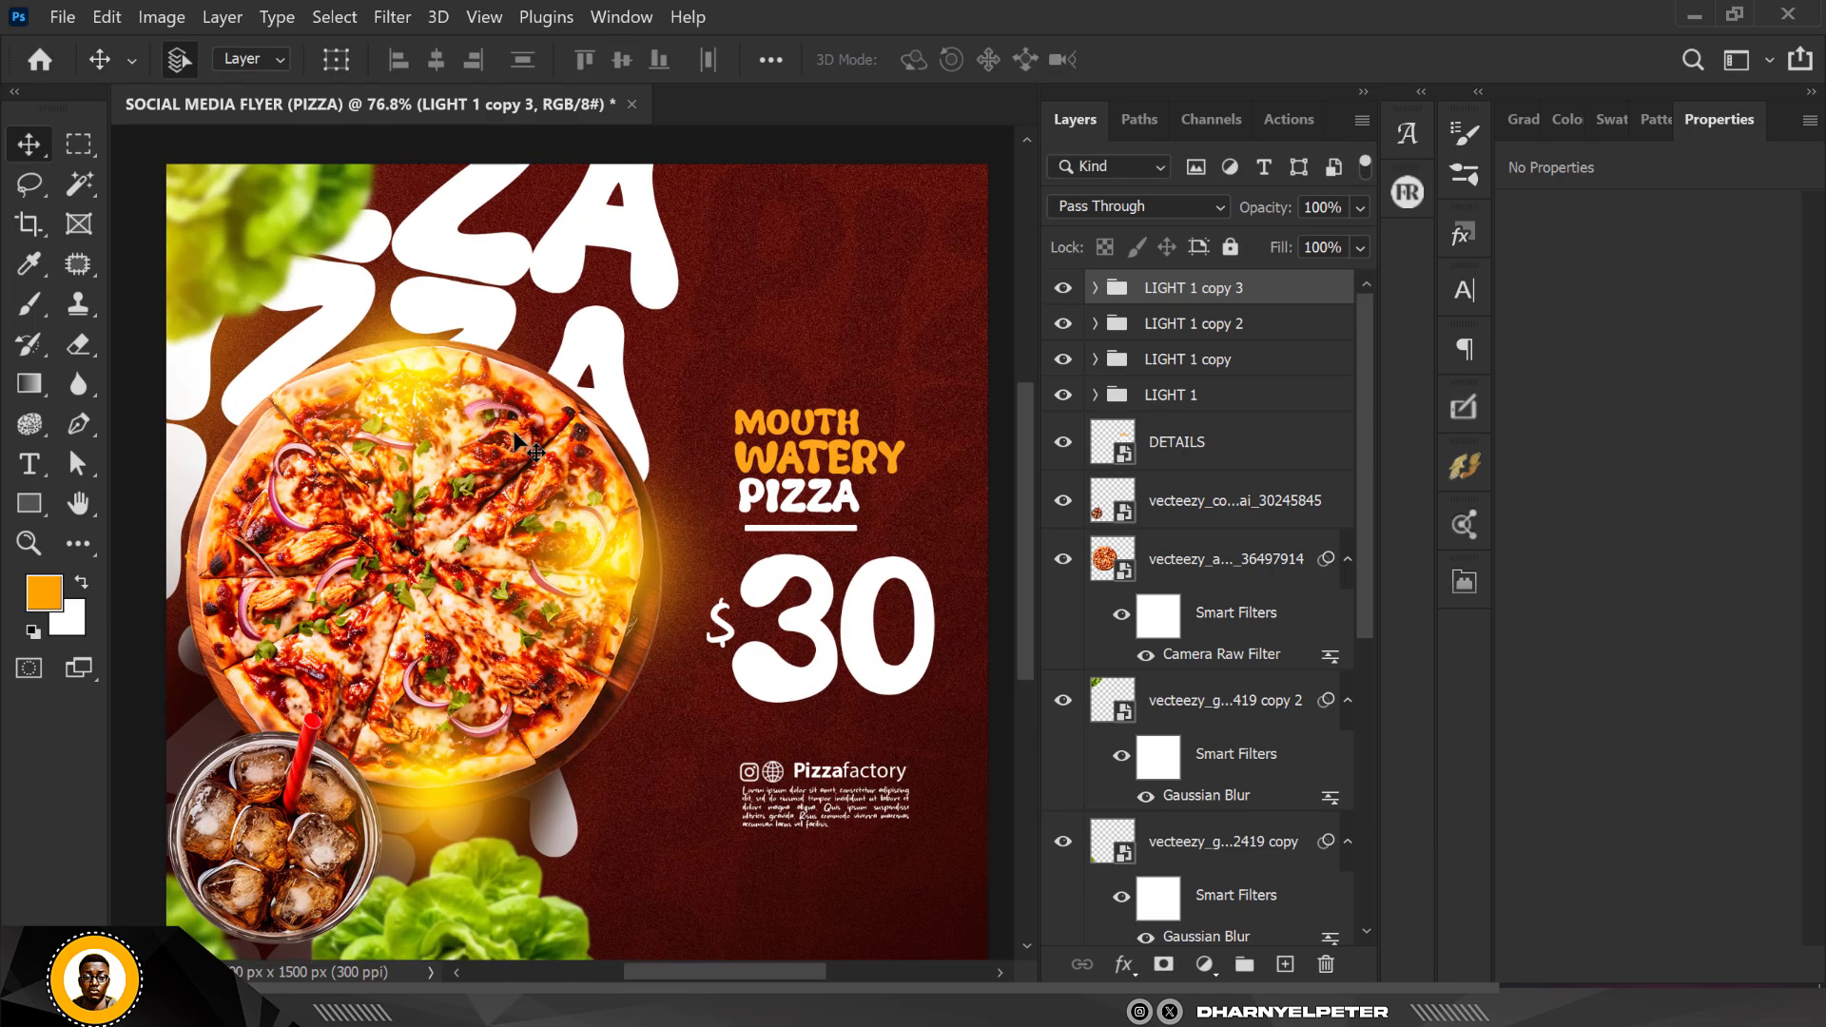
Reduce the opacity of the LIGHT 1 copy group at the pizza's lower edge to 52%
{"action": "key", "text": "ctrl"}
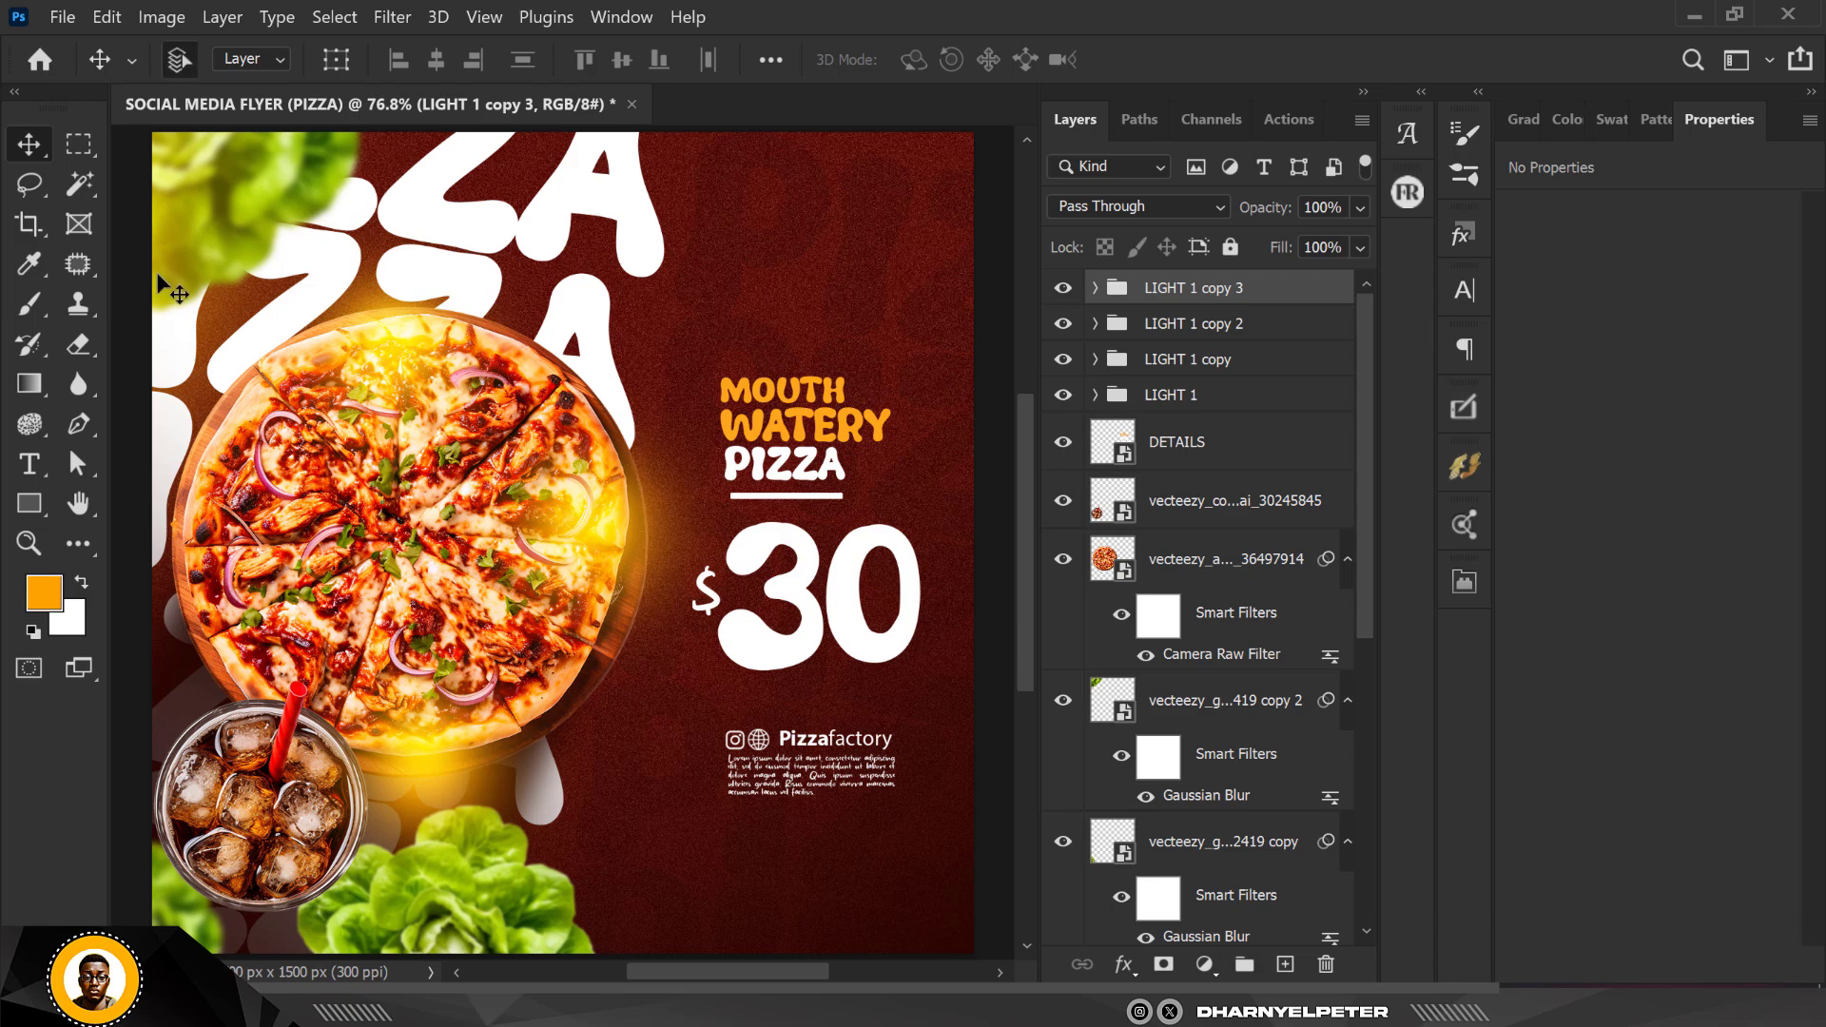
{"action": "left_click", "coordinate": [430, 749], "text": "ctrl"}
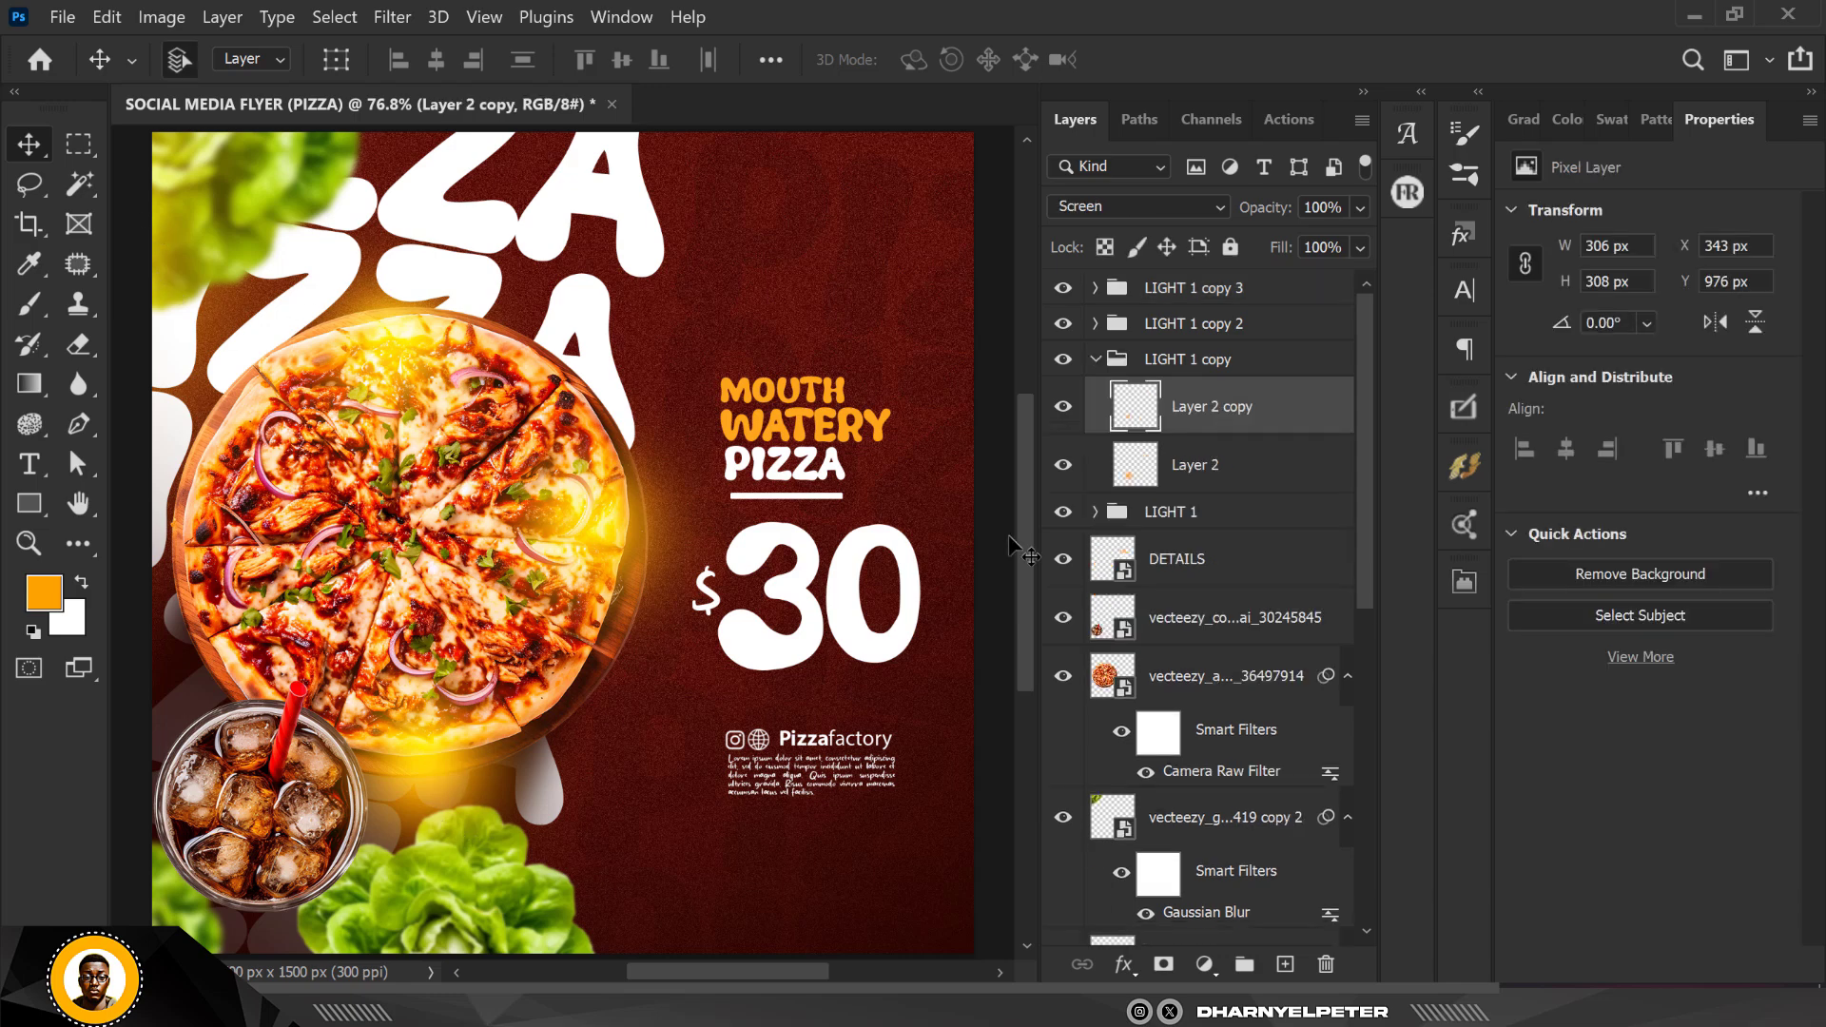
{"action": "left_click", "coordinate": [1095, 359]}
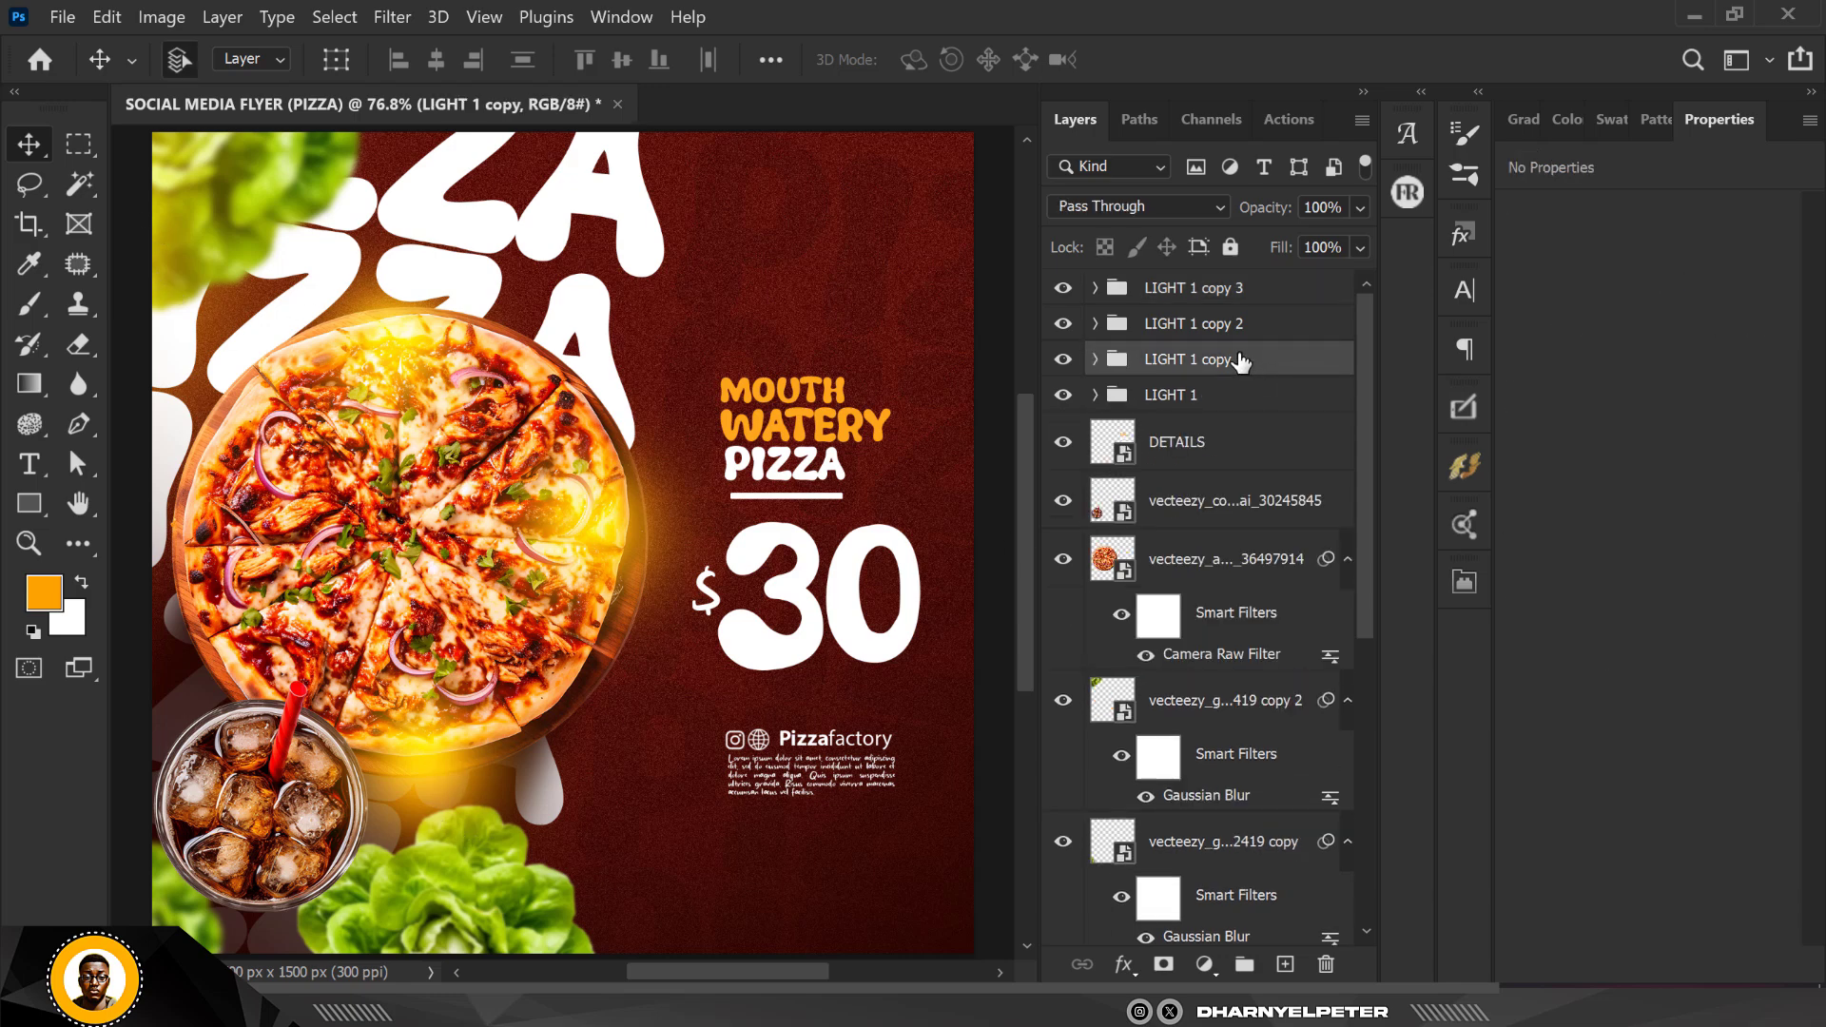
{"action": "left_click", "coordinate": [1064, 361]}
{"action": "left_click", "coordinate": [1063, 361]}
{"action": "left_click", "coordinate": [1362, 207]}
{"action": "left_click_drag", "start_coordinate": [1362, 240], "coordinate": [1295, 241]}
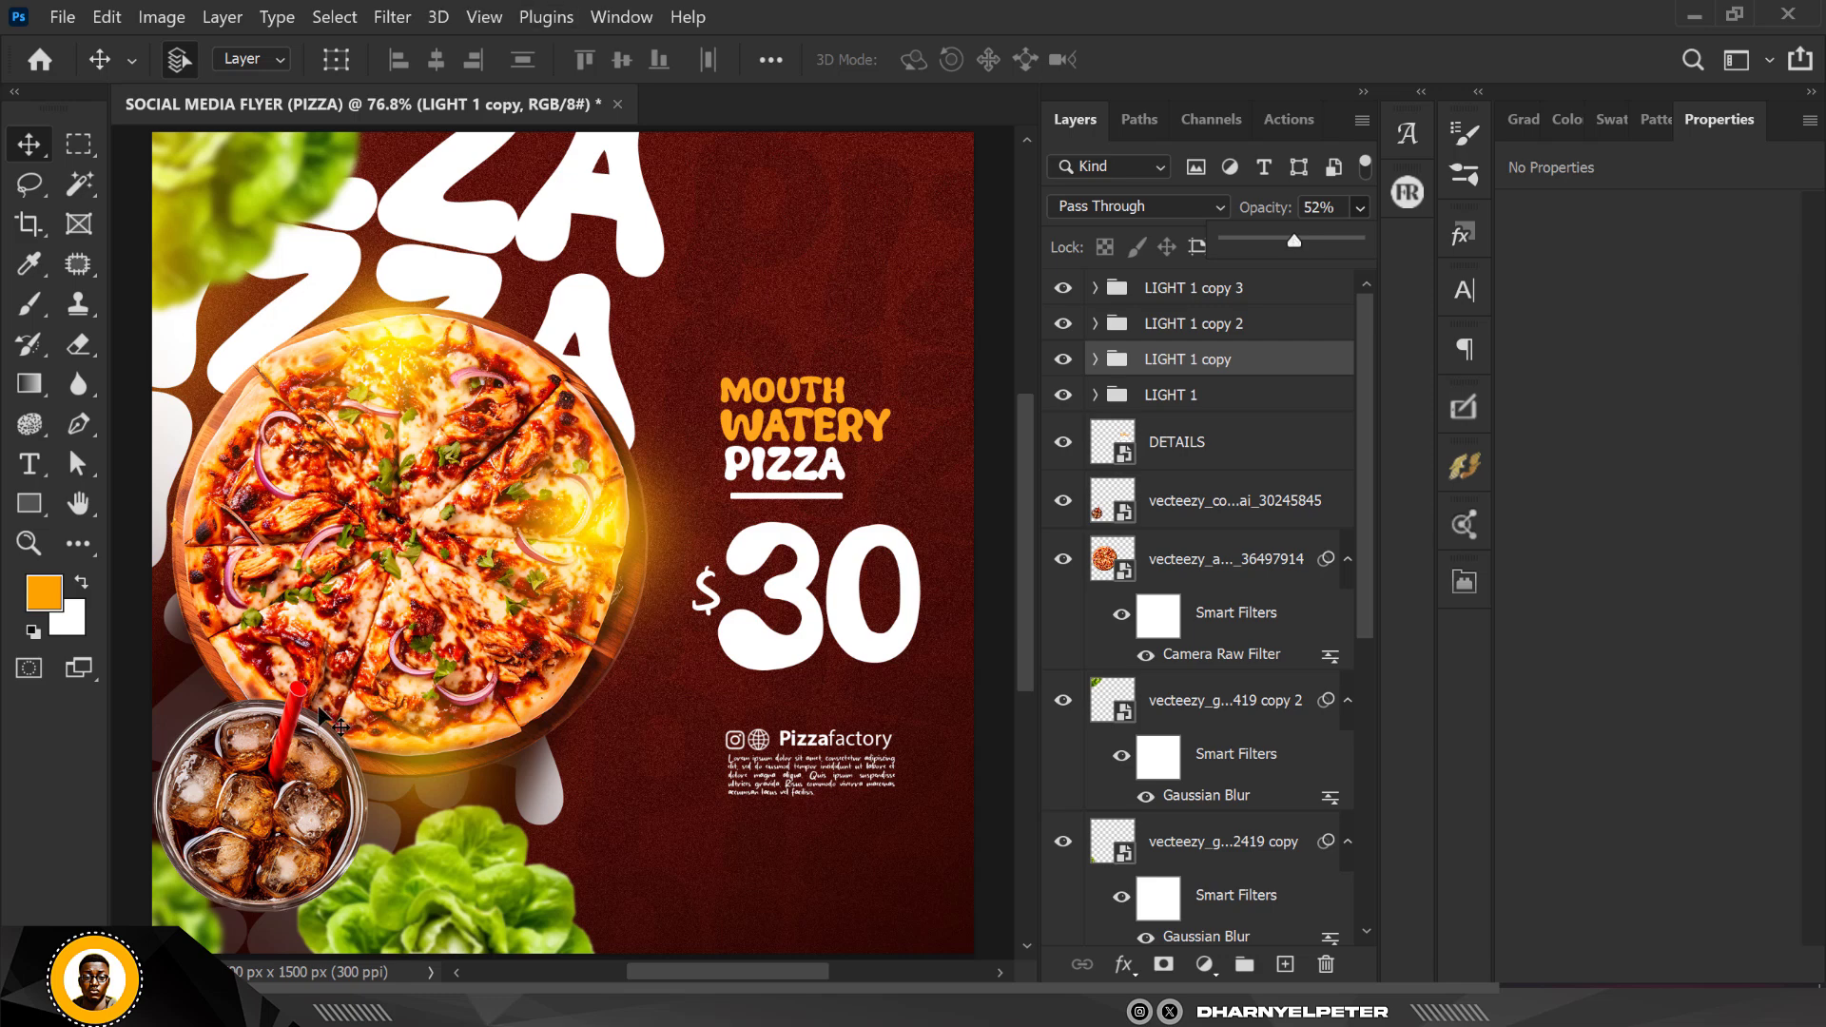
{"action": "scroll", "coordinate": [507, 349], "scroll_direction": "down", "scroll_amount": 1}
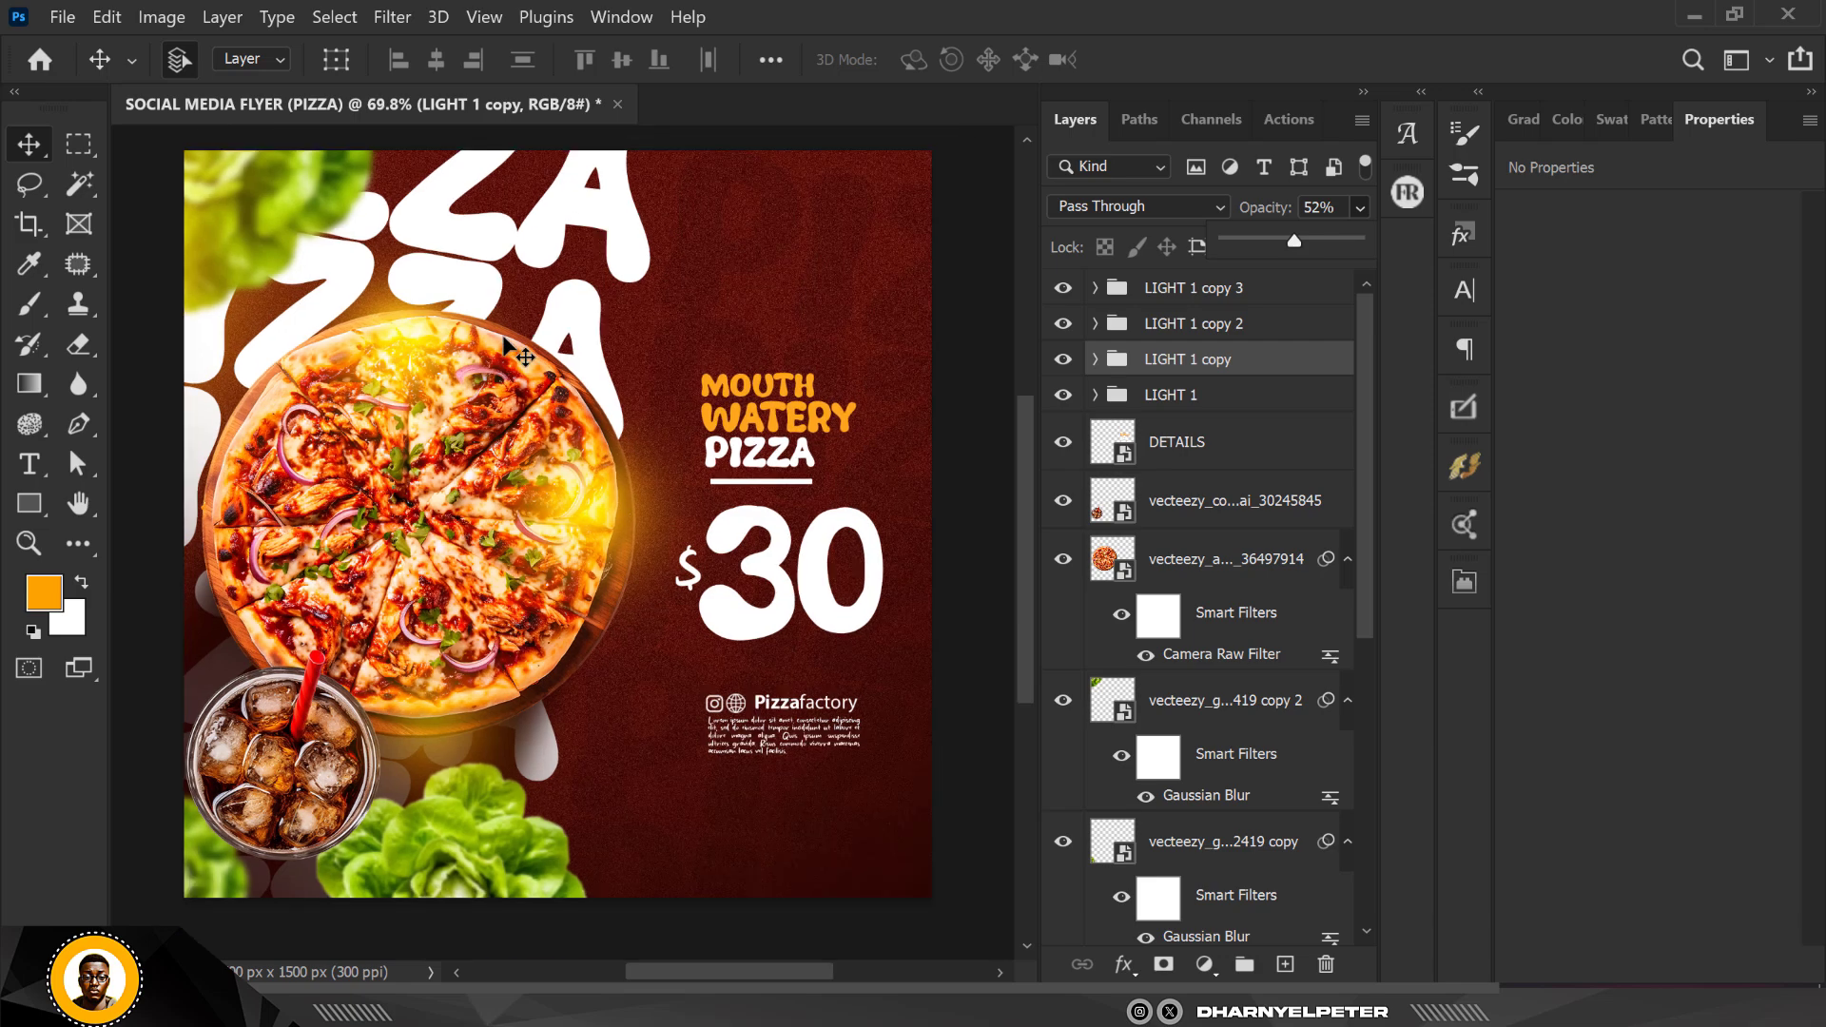
{"action": "scroll", "coordinate": [505, 340], "scroll_direction": "up", "scroll_amount": 1}
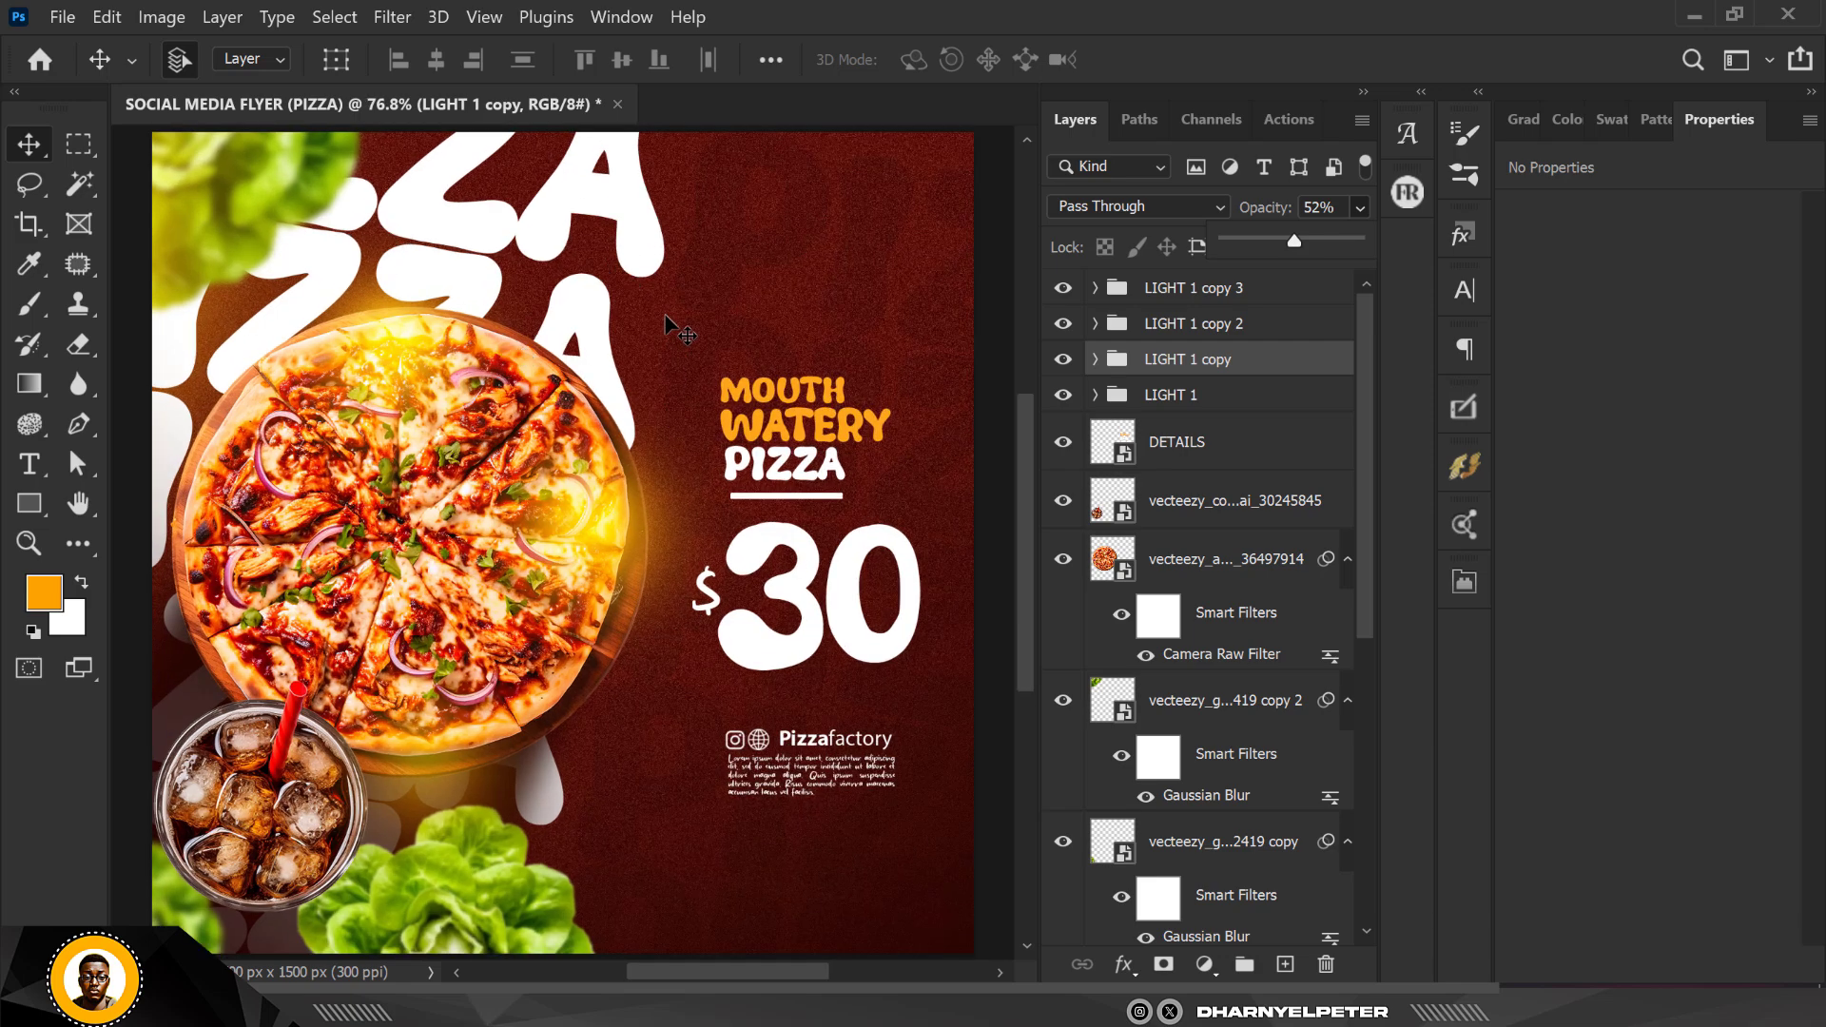
{"action": "left_click", "coordinate": [1242, 288]}
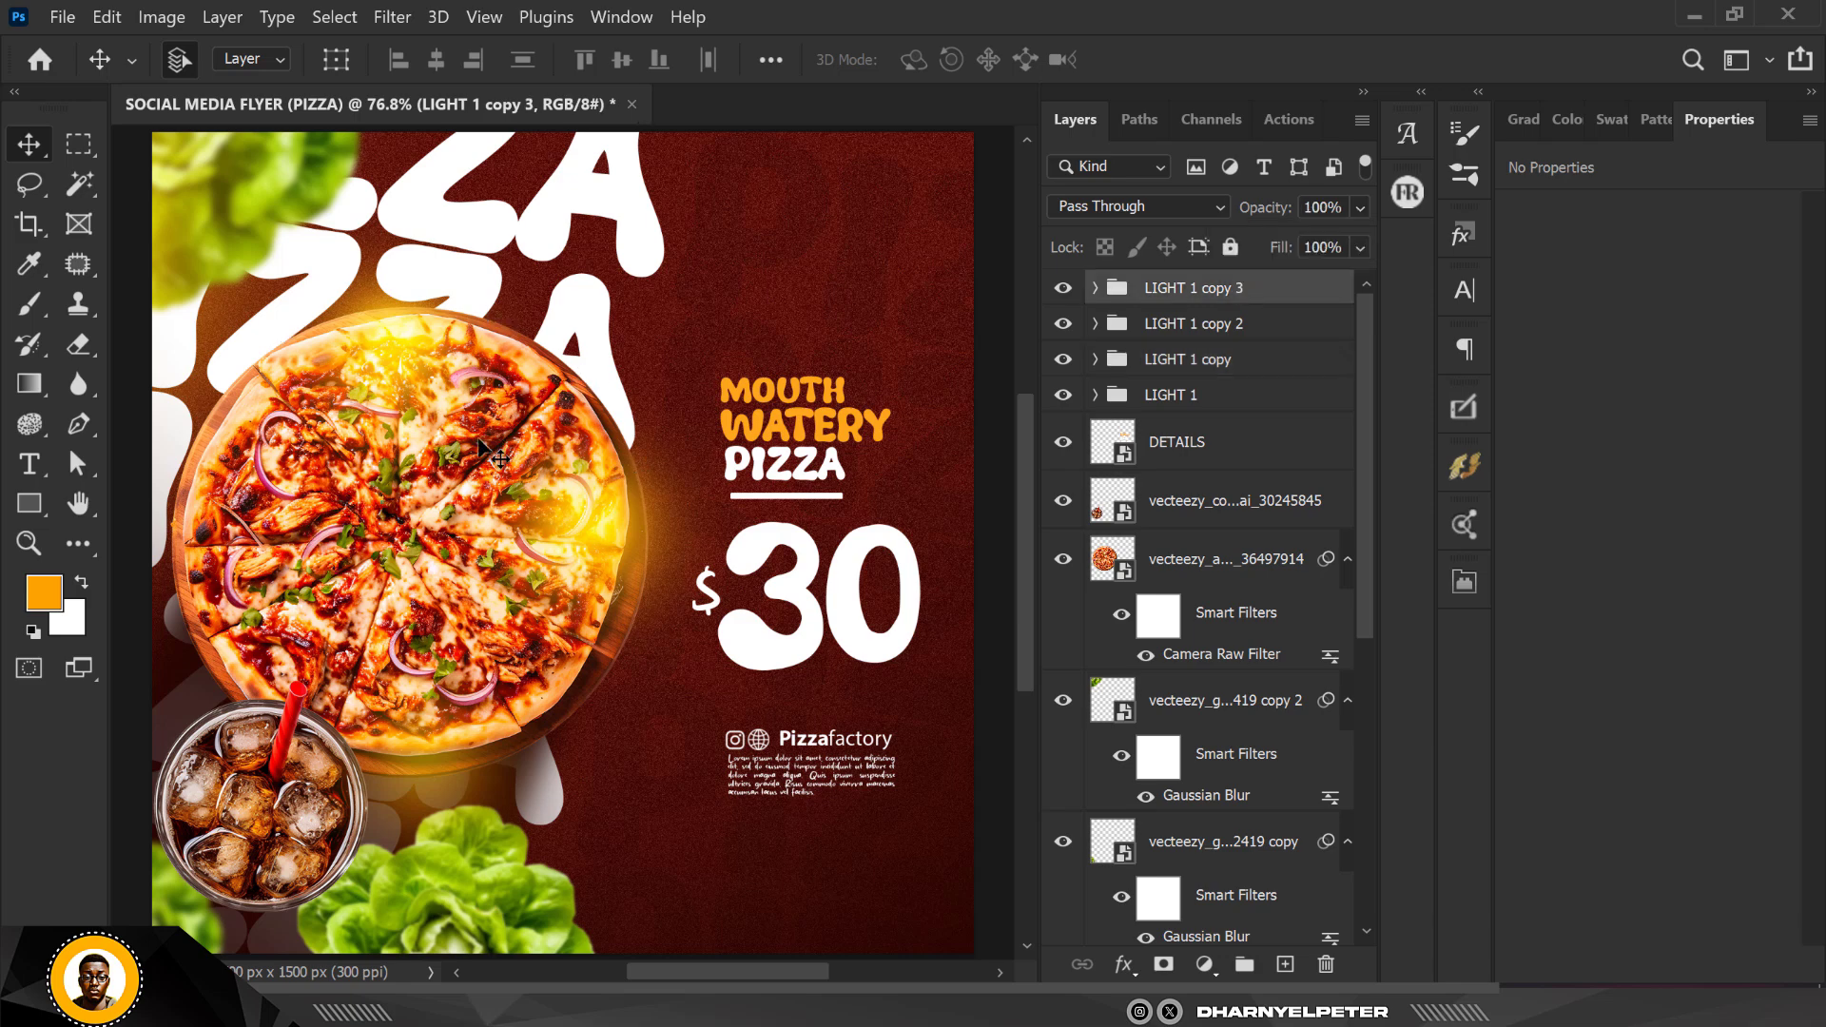
{"action": "scroll", "coordinate": [419, 528], "scroll_direction": "up", "scroll_amount": 1}
{"action": "scroll", "coordinate": [418, 528], "scroll_direction": "up", "scroll_amount": 3}
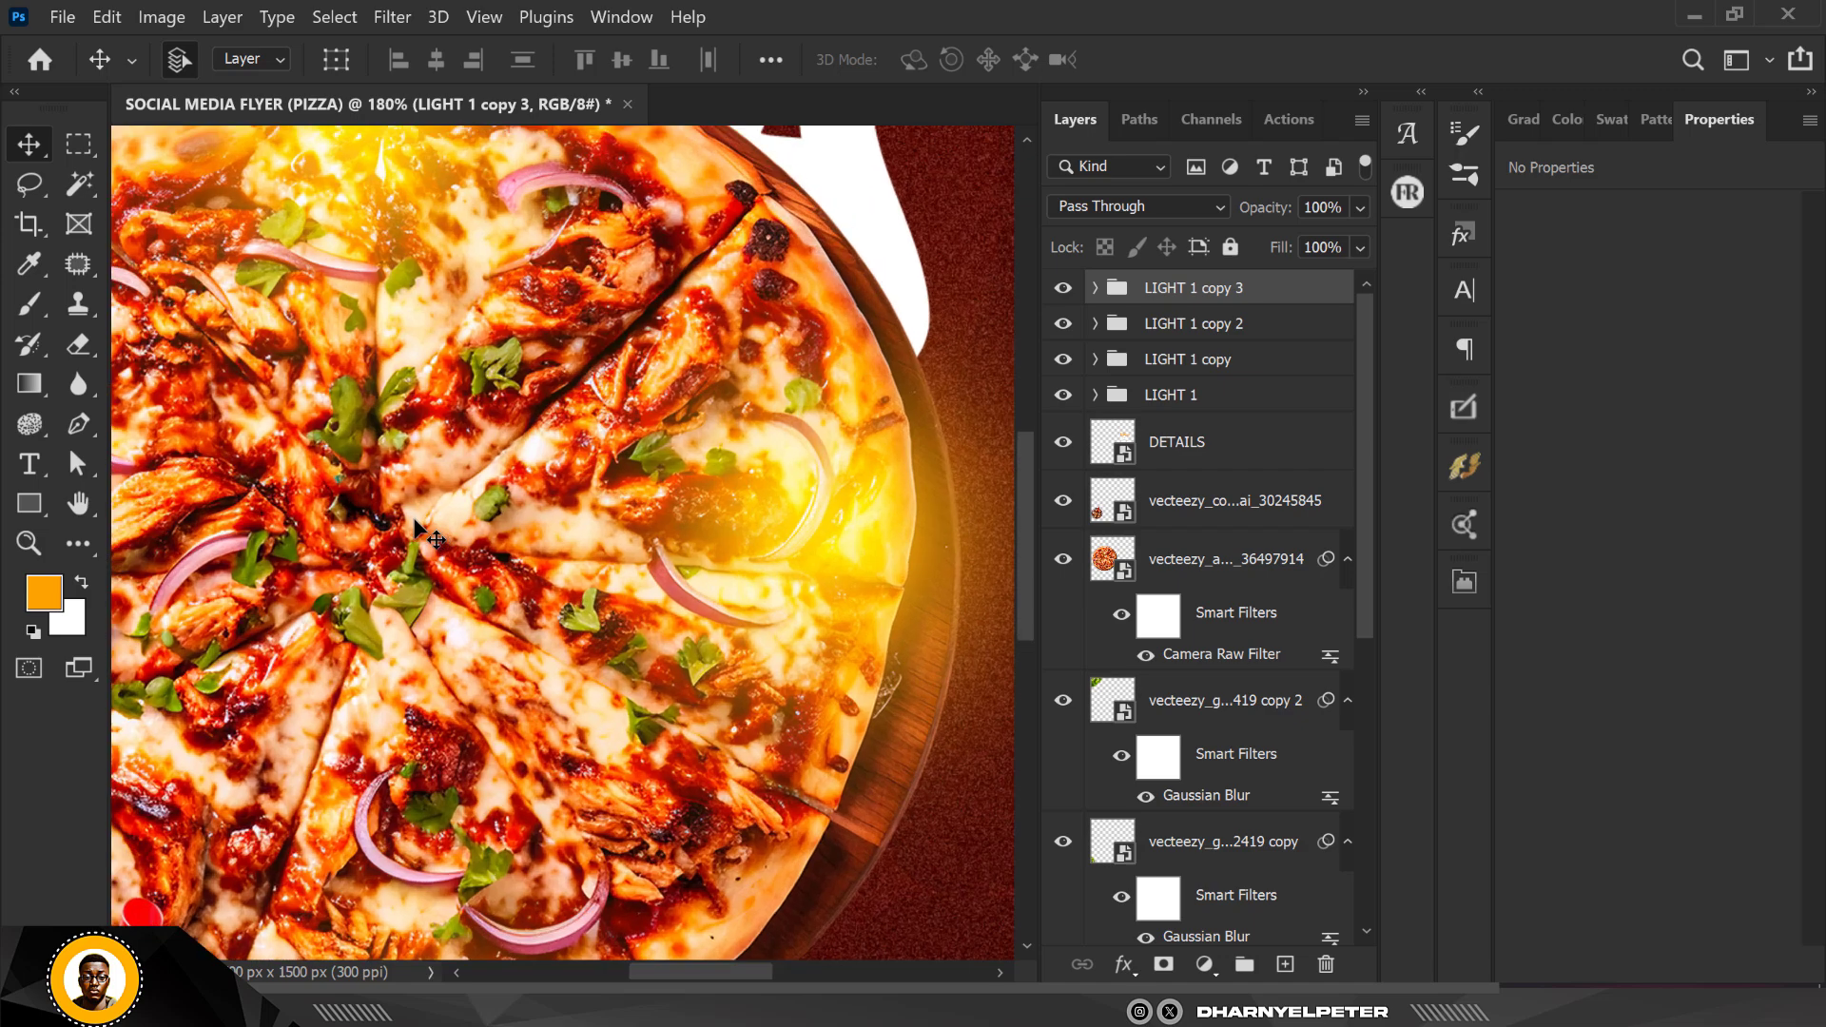
{"action": "scroll", "coordinate": [418, 529], "scroll_direction": "down", "scroll_amount": 3}
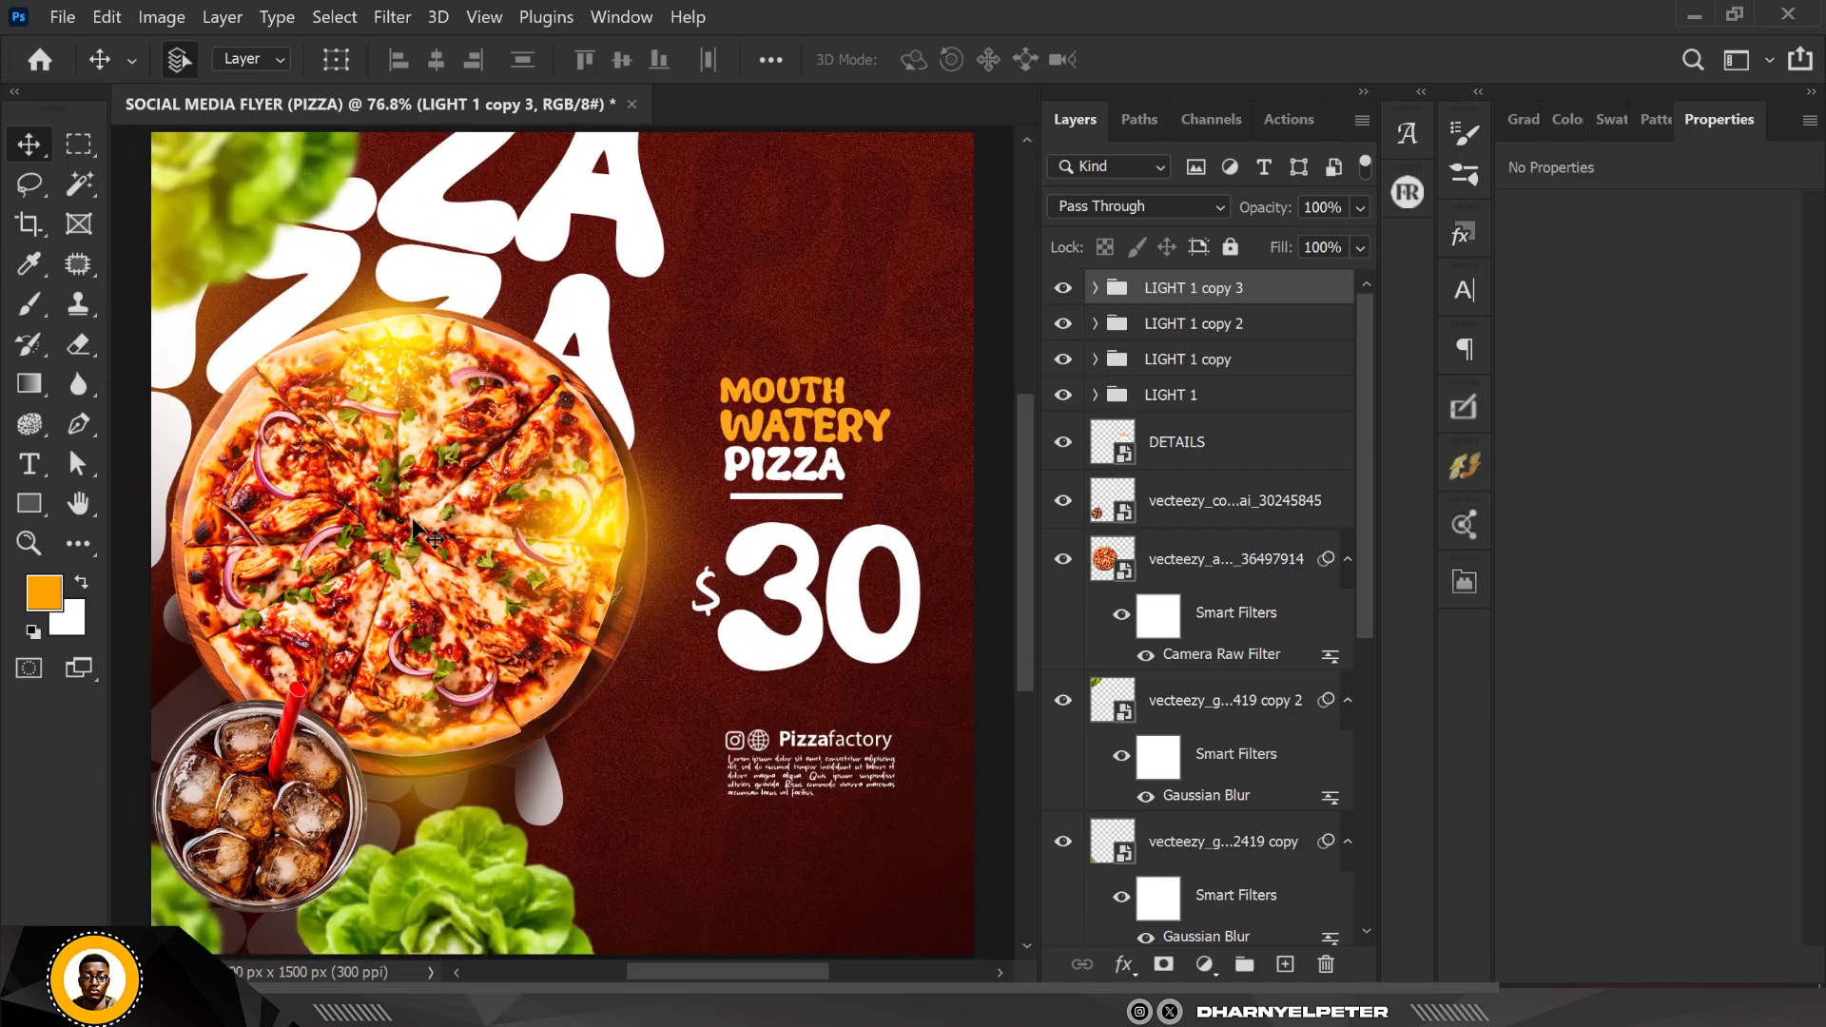
Scale the DETAILS layer proportionally to 108.36% and move it to about X 687 px, Y 703 px
{"action": "left_click", "coordinate": [1200, 455]}
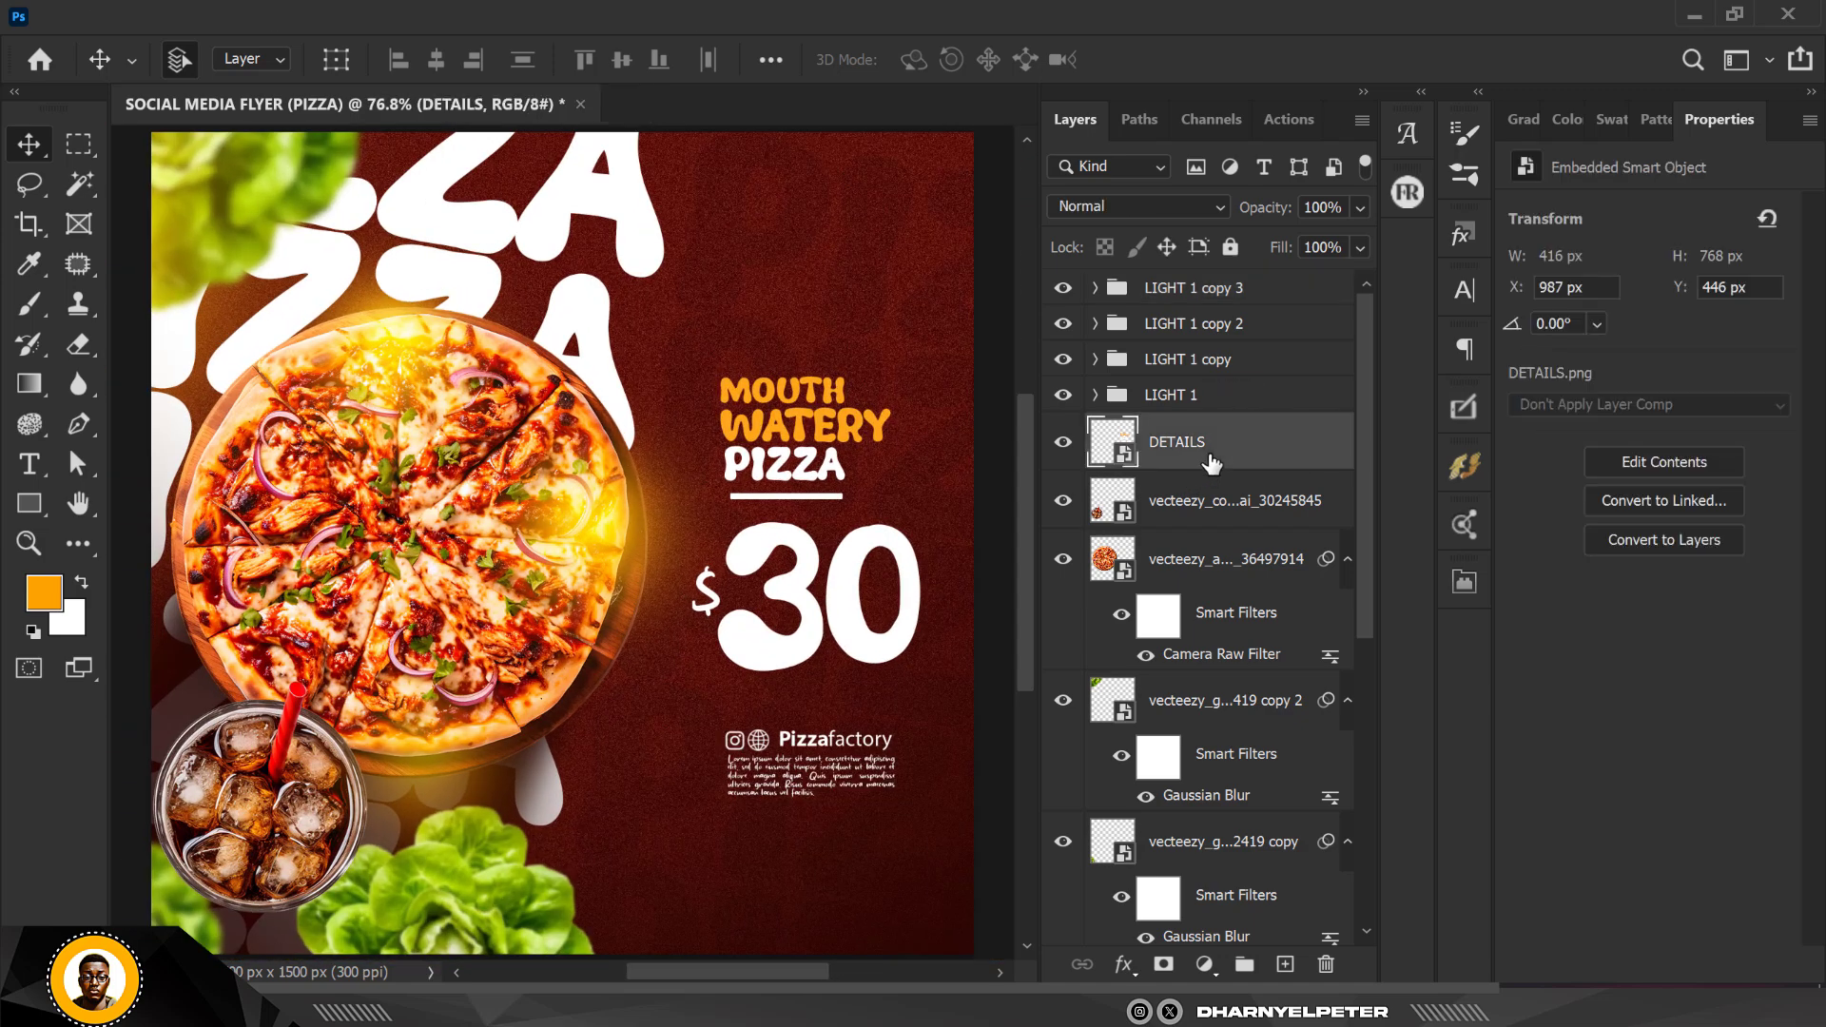
{"action": "scroll", "coordinate": [723, 533], "scroll_direction": "down", "scroll_amount": 2}
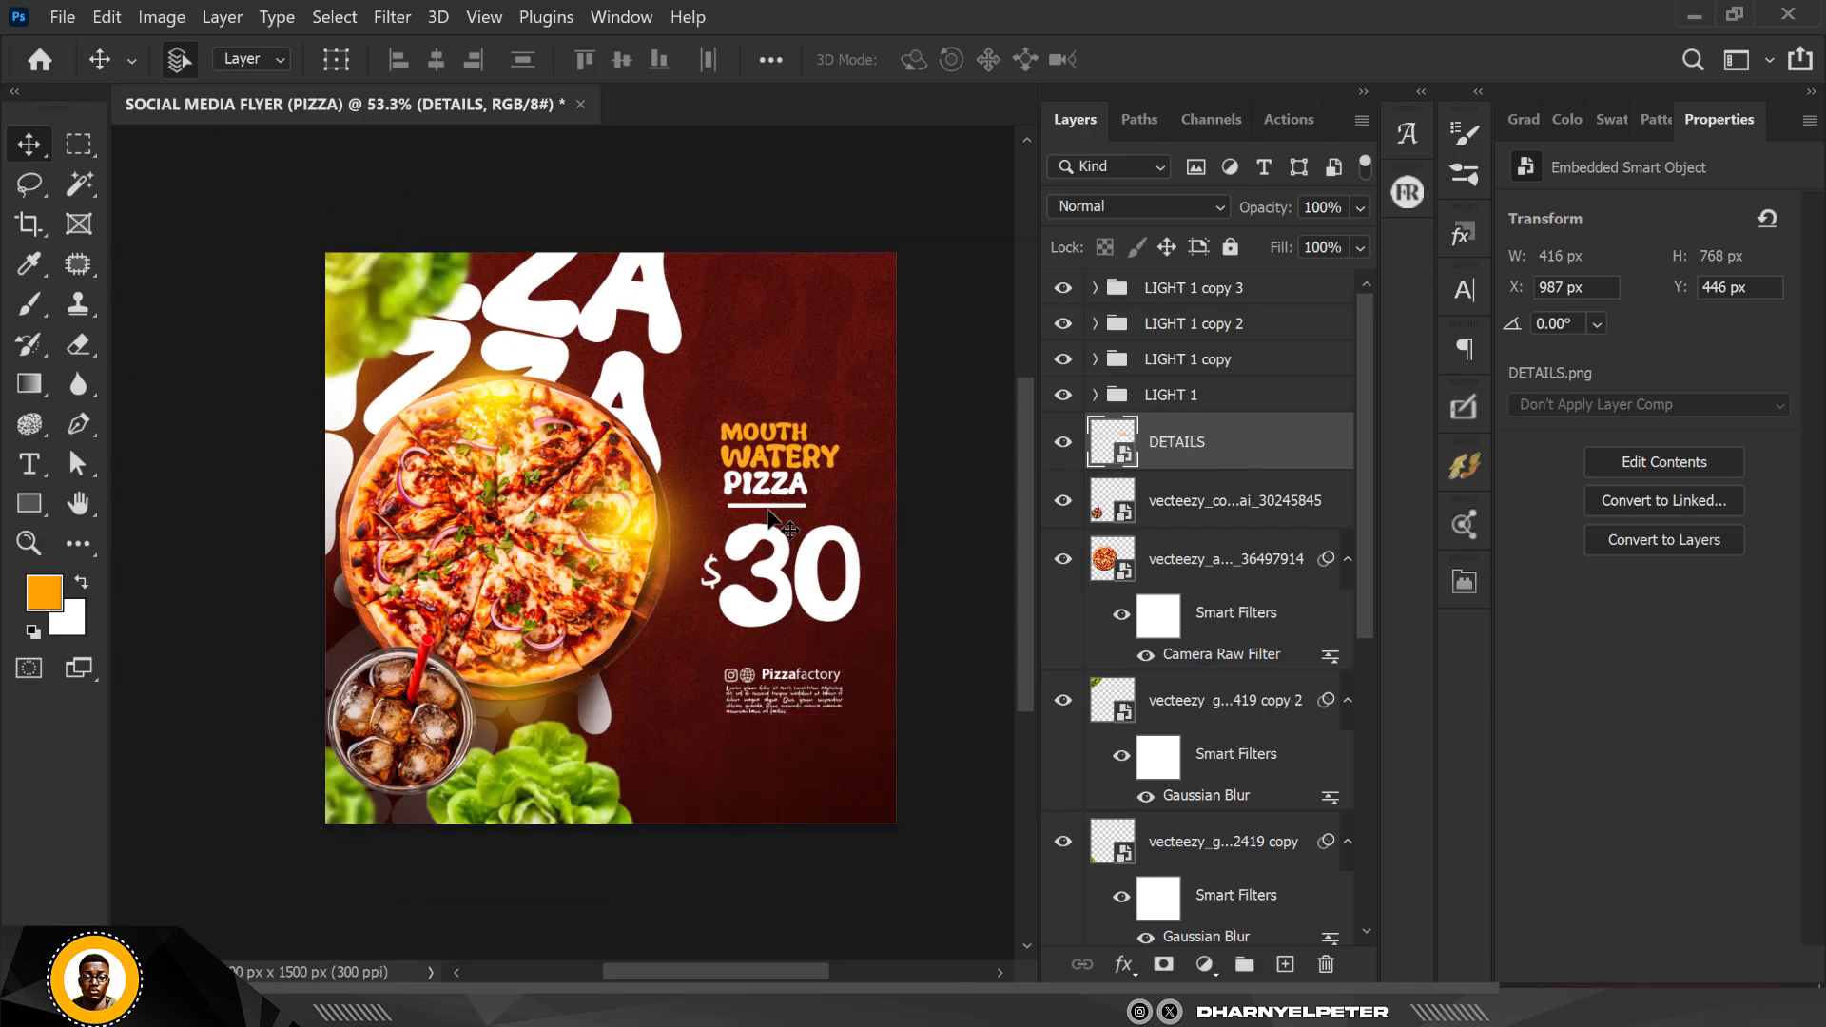
{"action": "key", "text": "ctrl+t"}
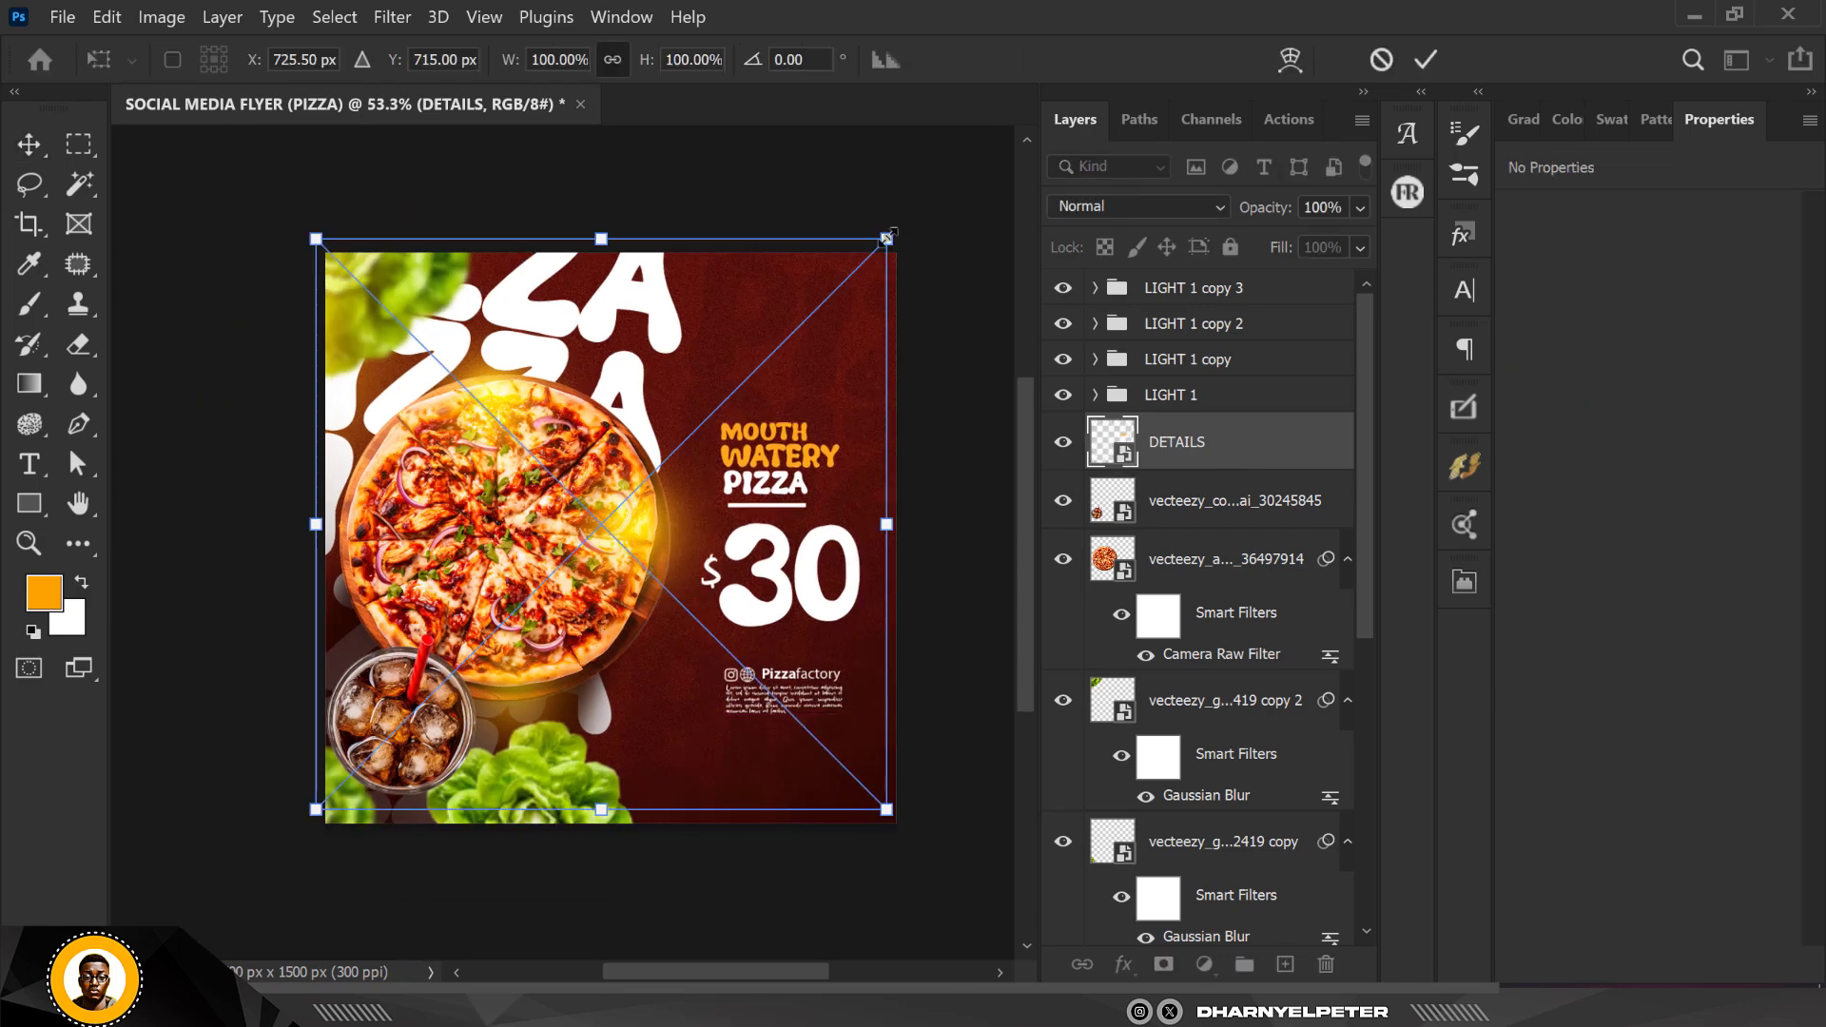
{"action": "left_click_drag", "start_coordinate": [888, 236], "coordinate": [910, 215]}
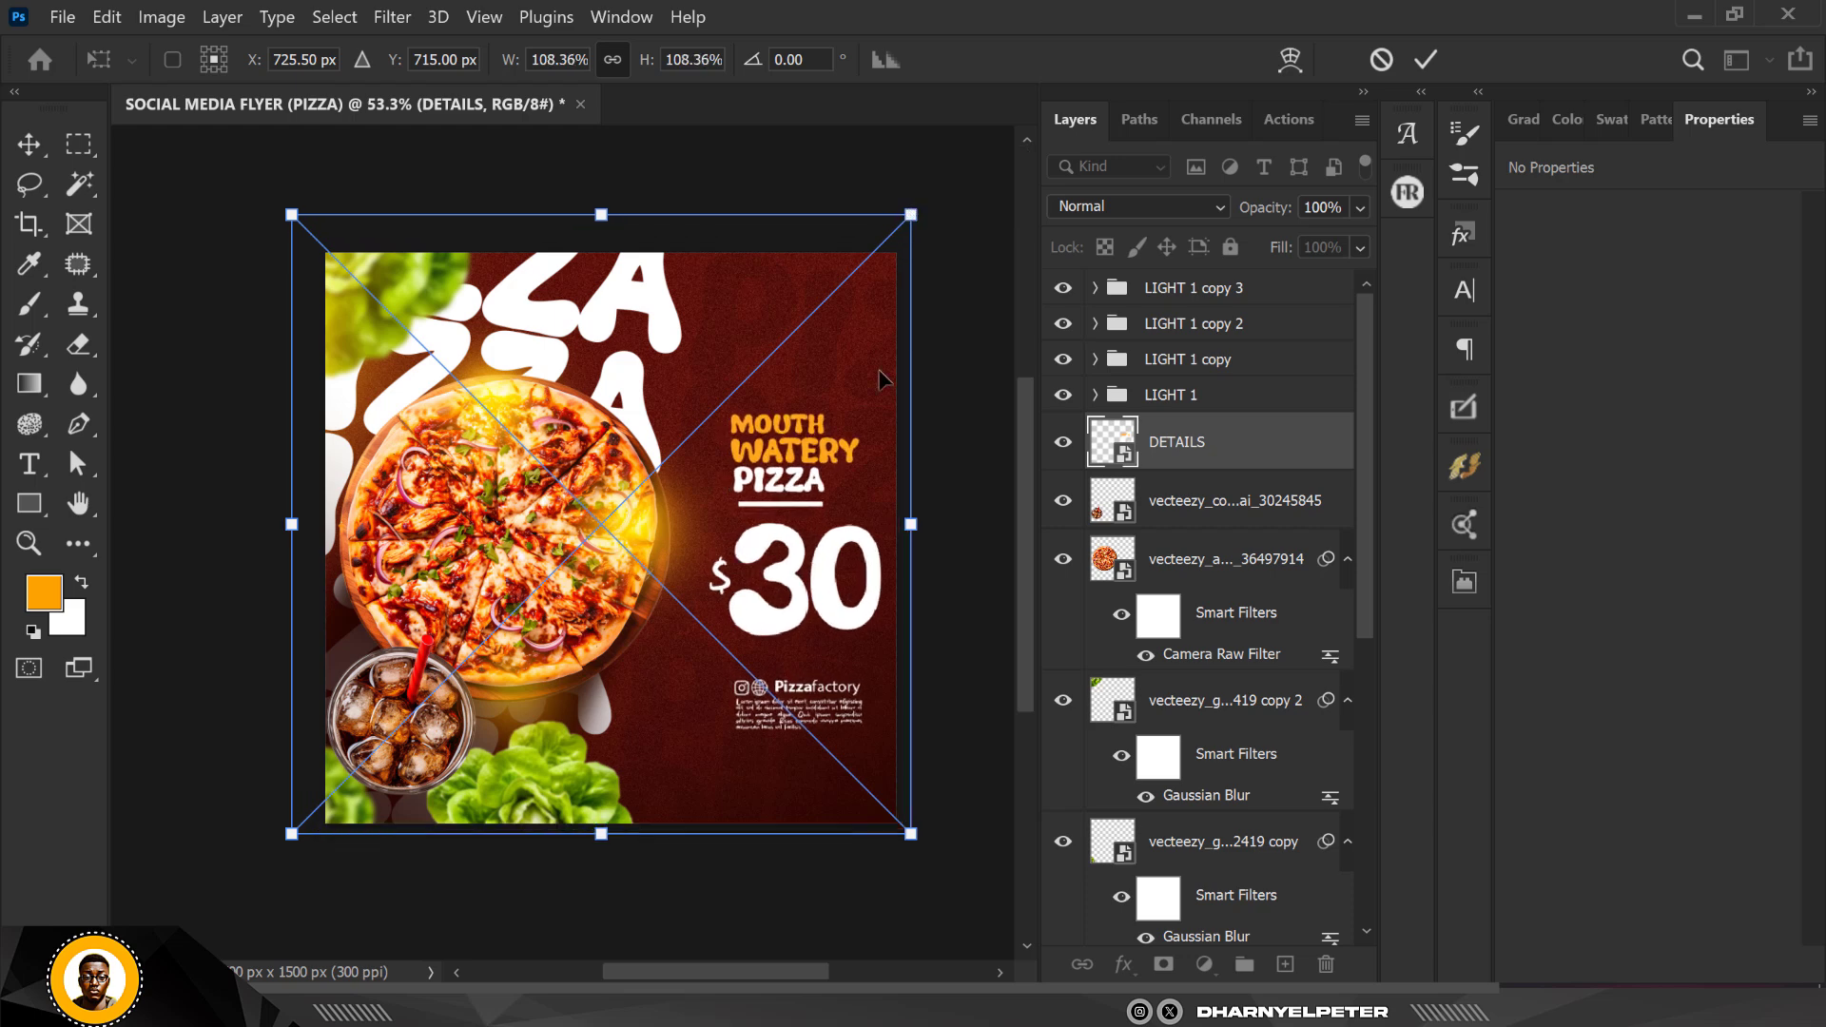
{"action": "left_click_drag", "start_coordinate": [834, 561], "coordinate": [818, 556]}
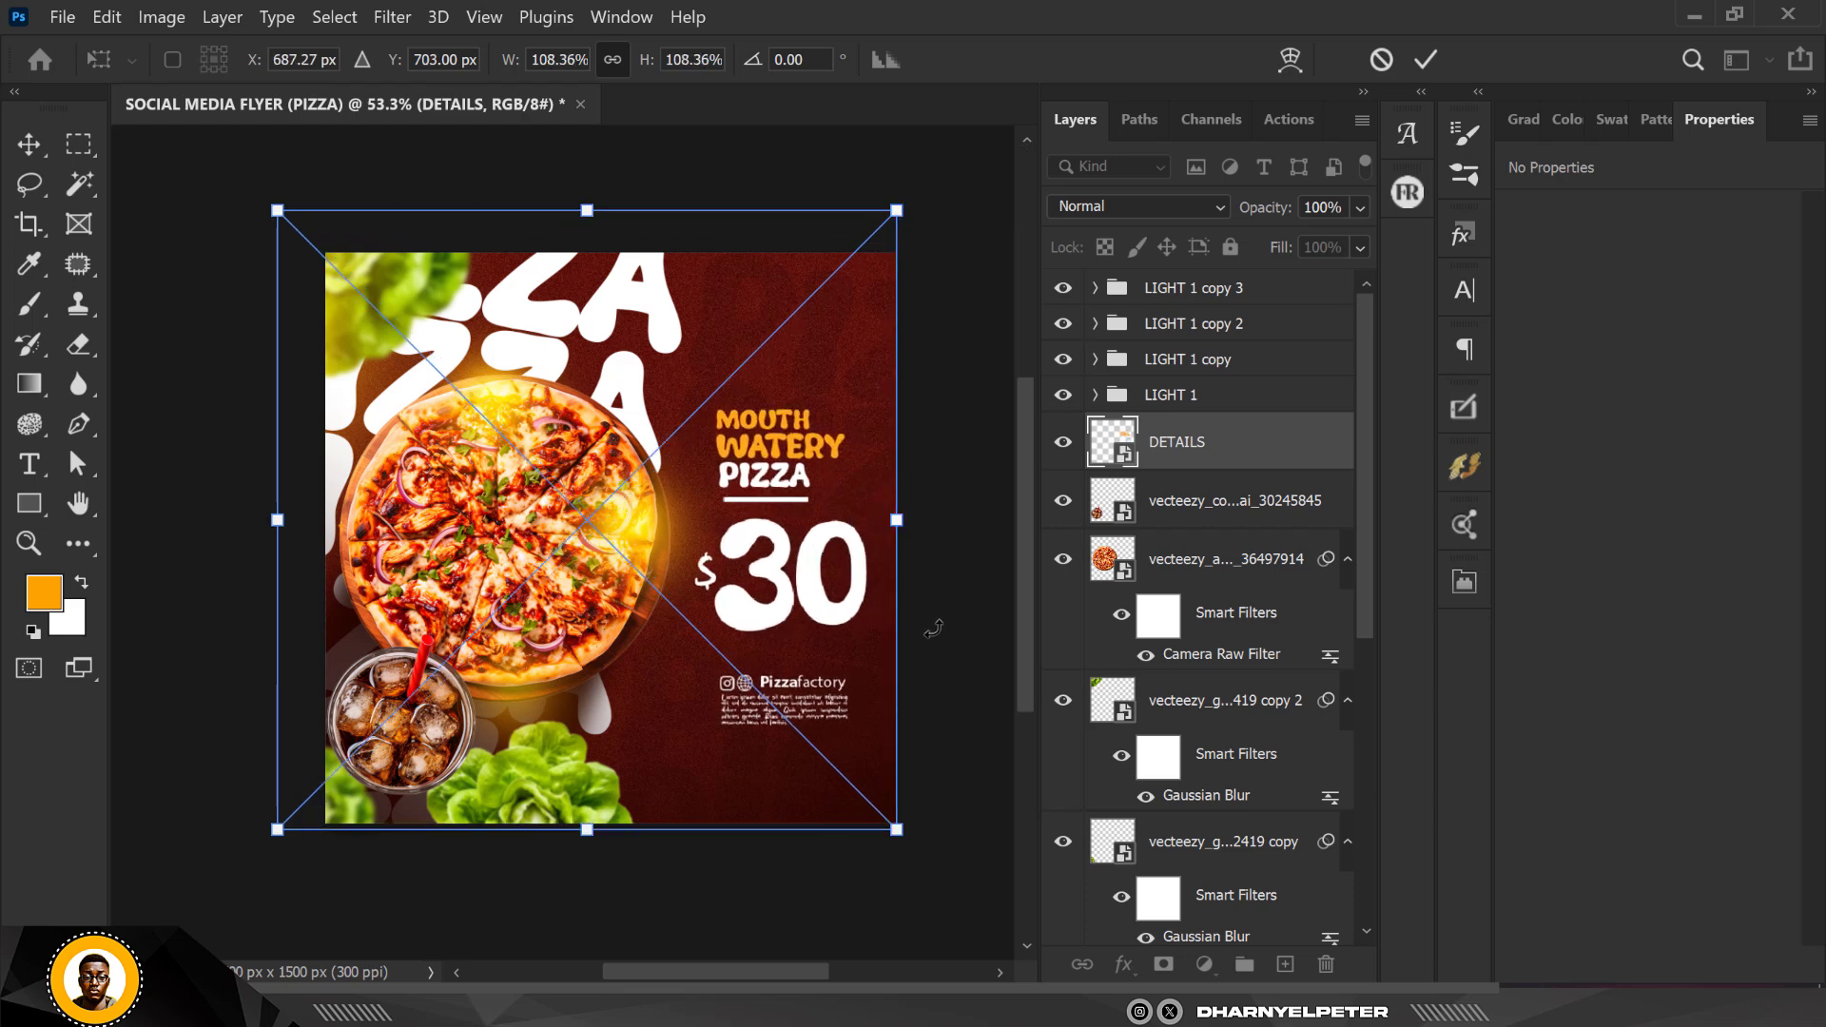
{"action": "left_click_drag", "start_coordinate": [938, 640], "coordinate": [917, 691]}
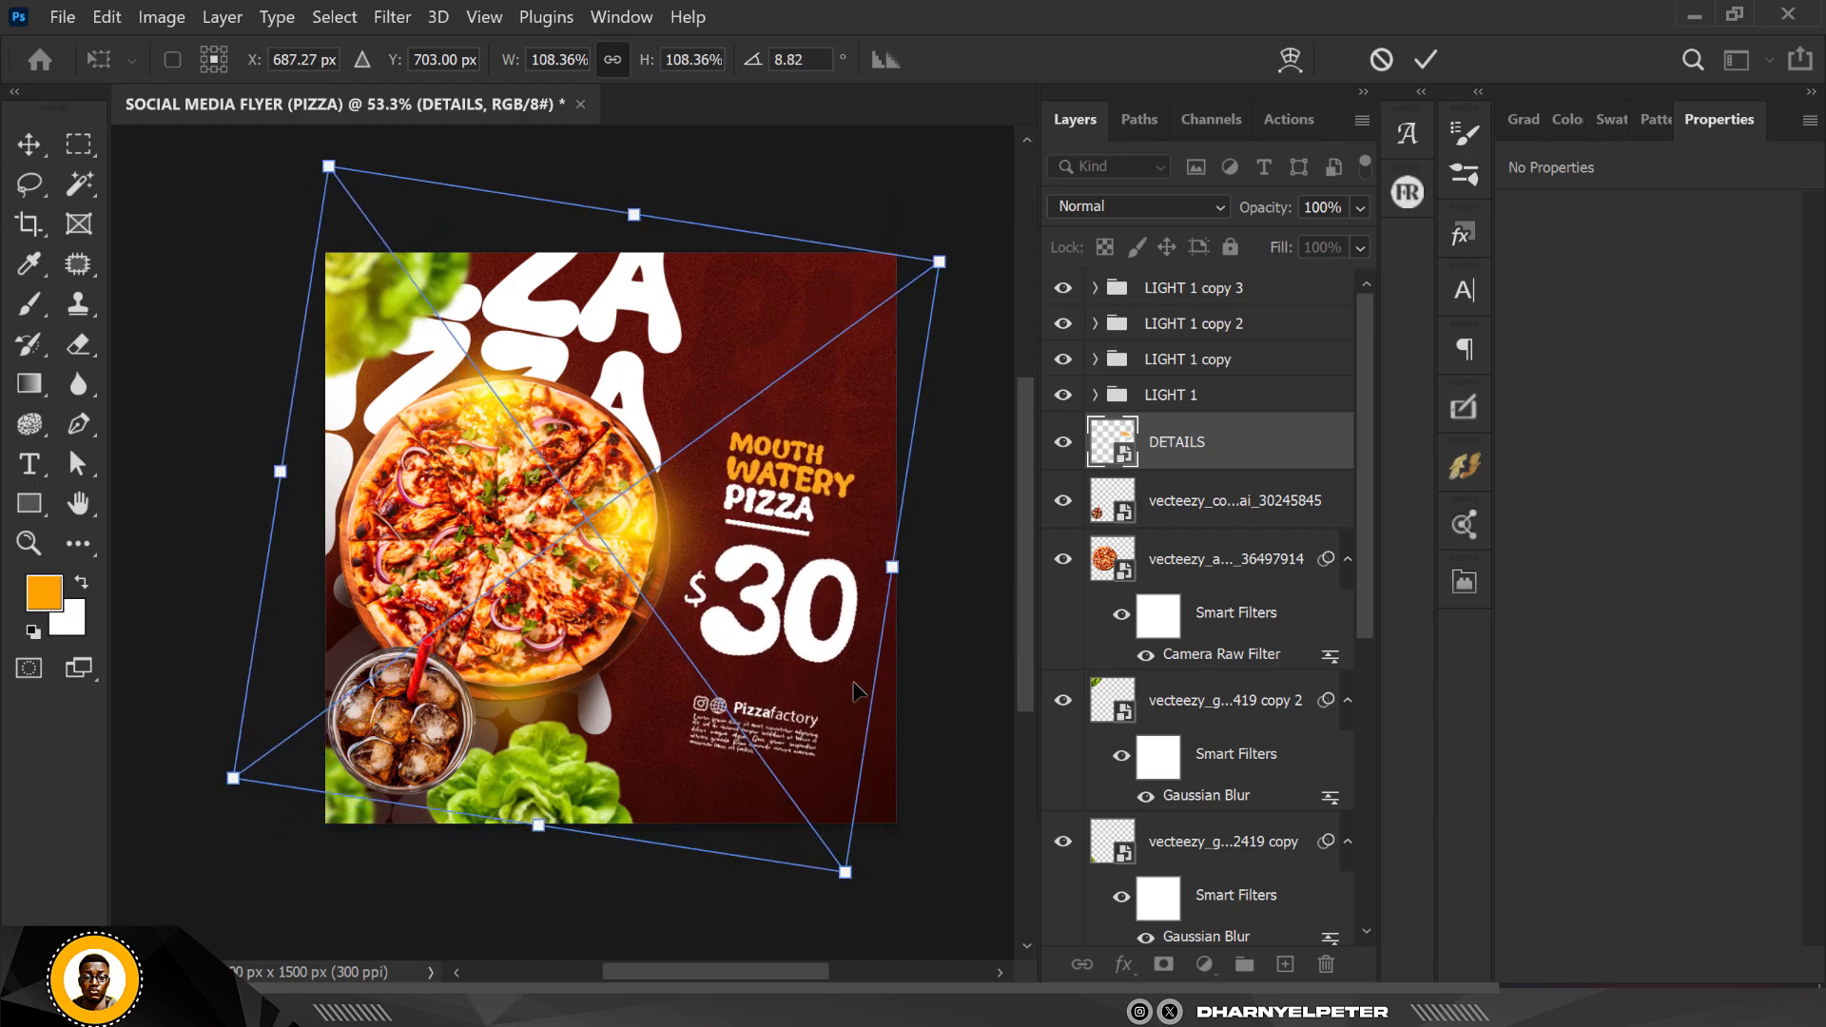
{"action": "left_click_drag", "start_coordinate": [810, 666], "coordinate": [804, 623]}
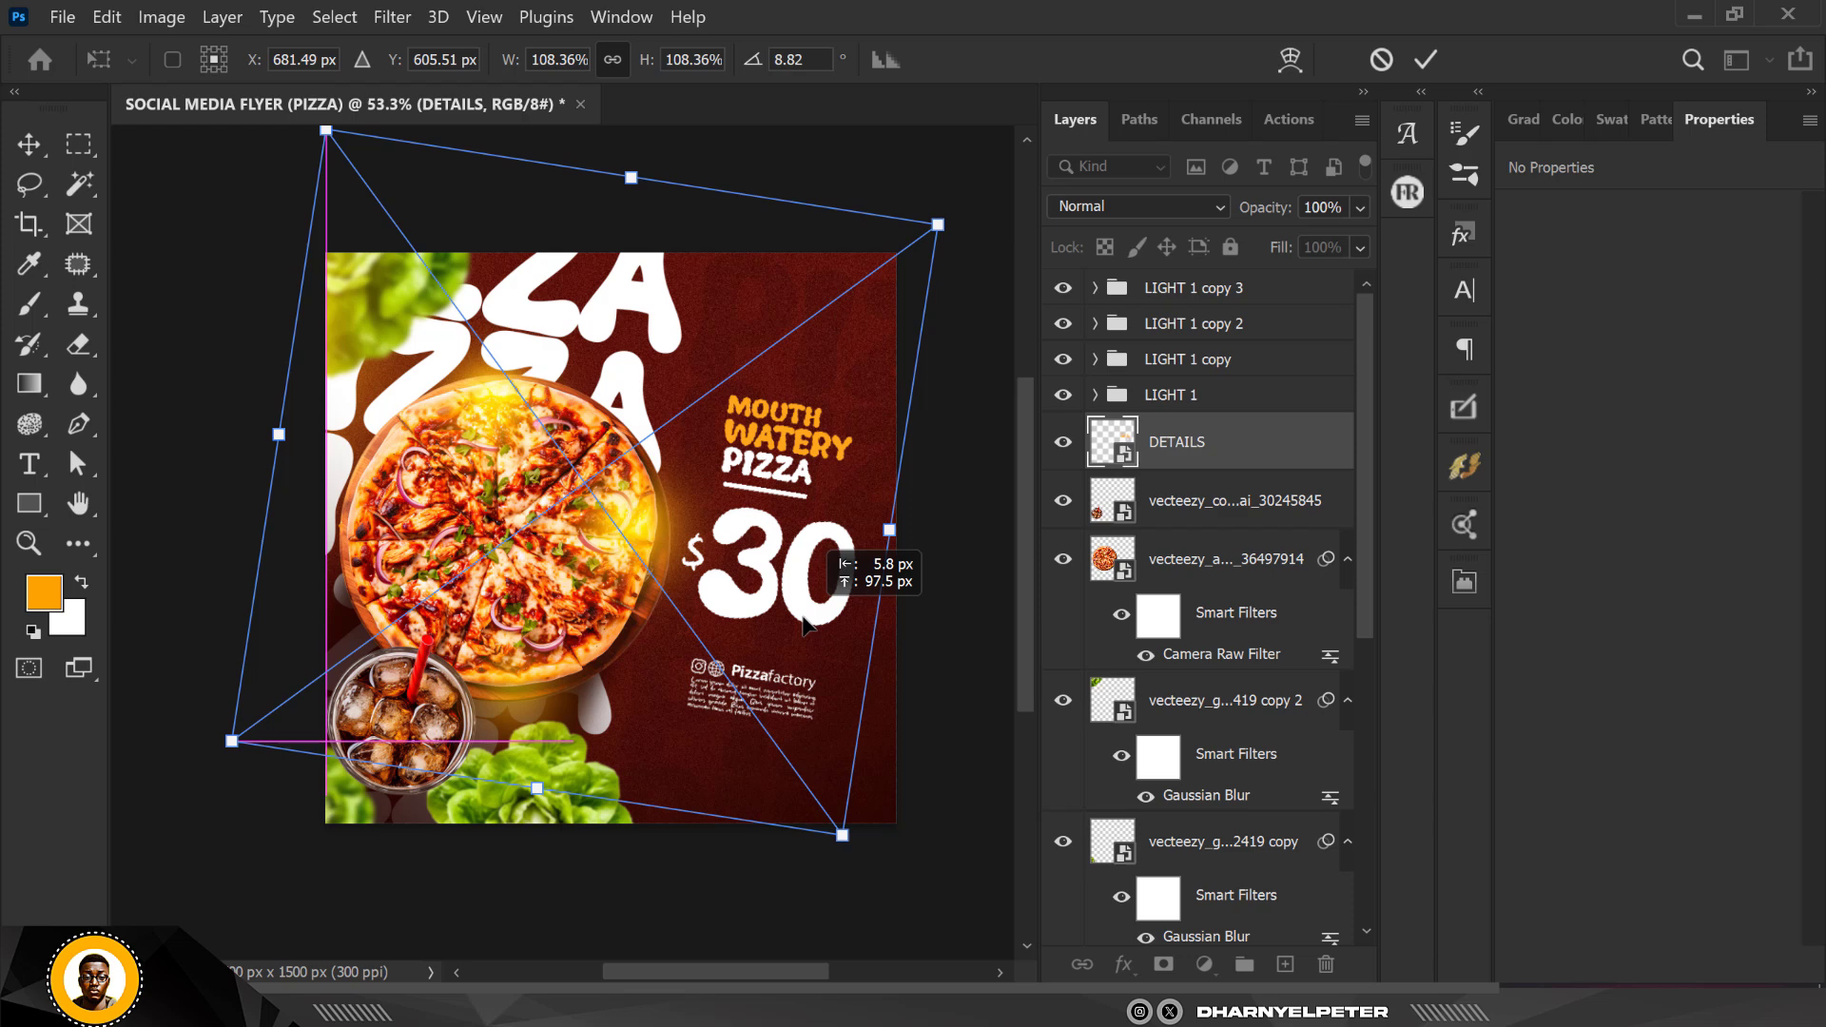
{"action": "key", "text": "ctrl+z"}
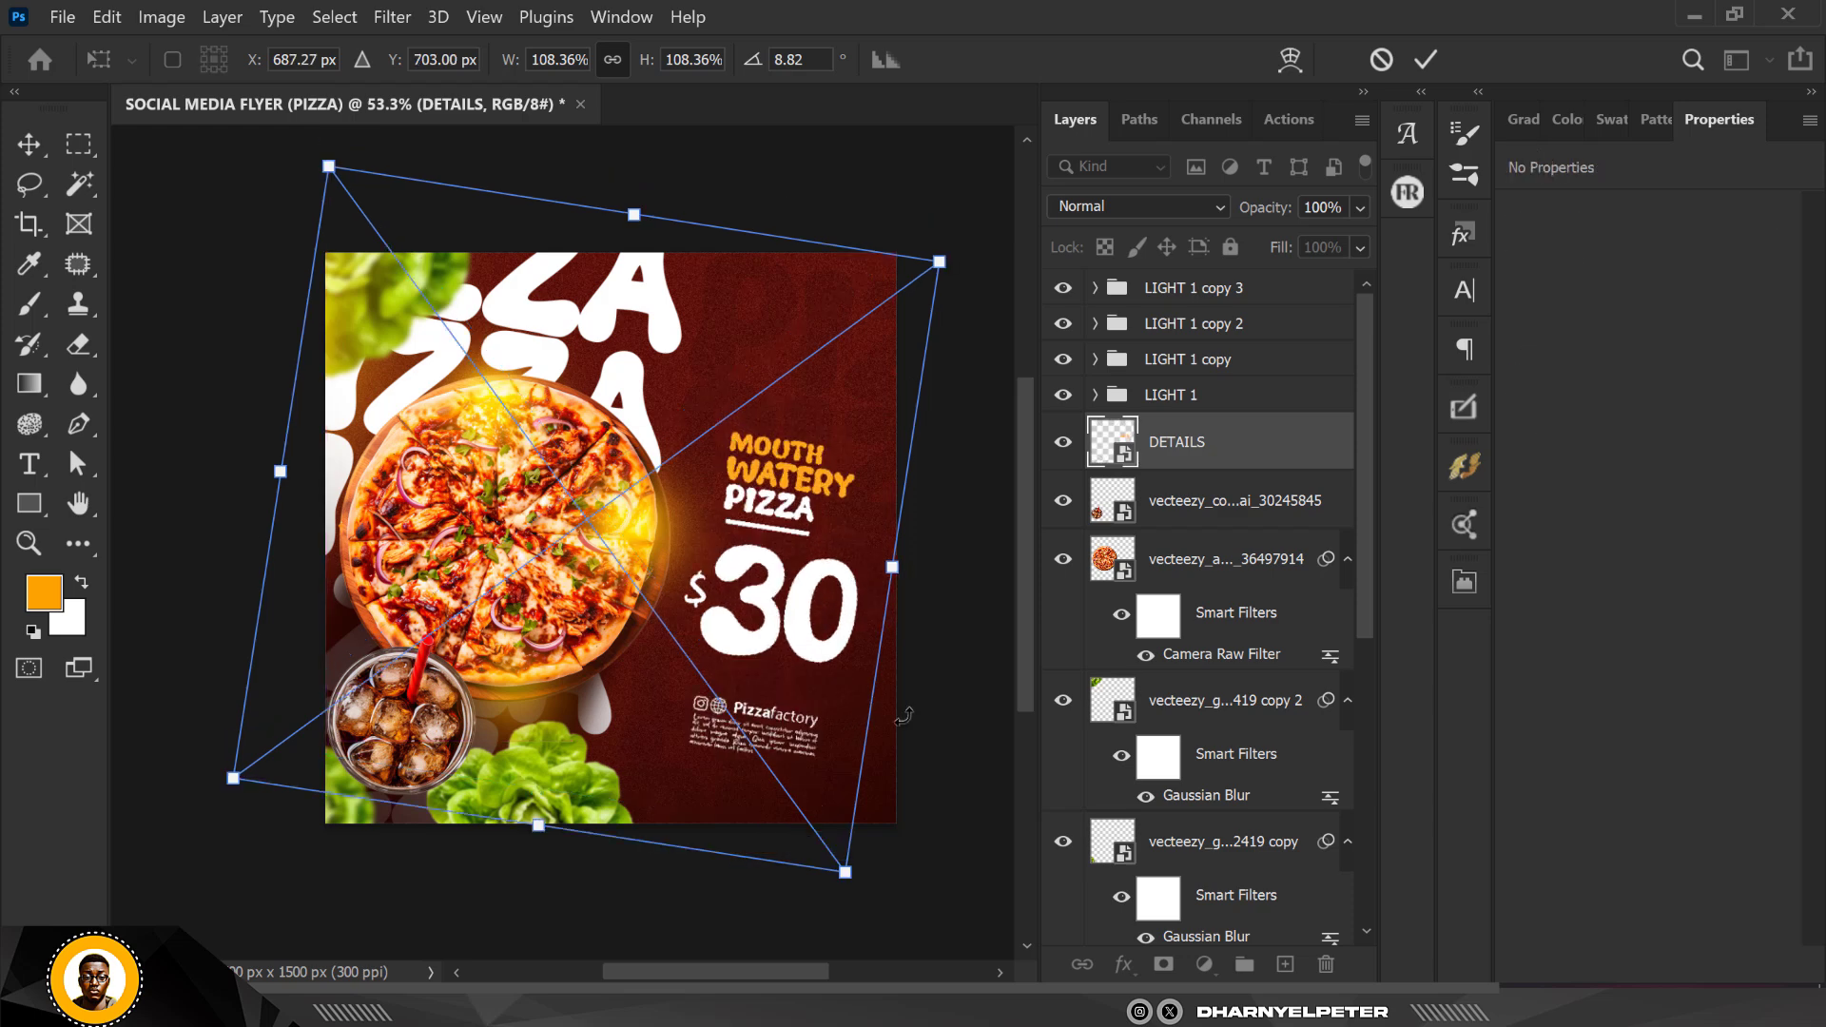
Set the DETAILS layer's rotation to about 1.10°, apply the transform, and deselect the layer
{"action": "left_click_drag", "start_coordinate": [904, 716], "coordinate": [949, 666]}
{"action": "key", "text": "Return"}
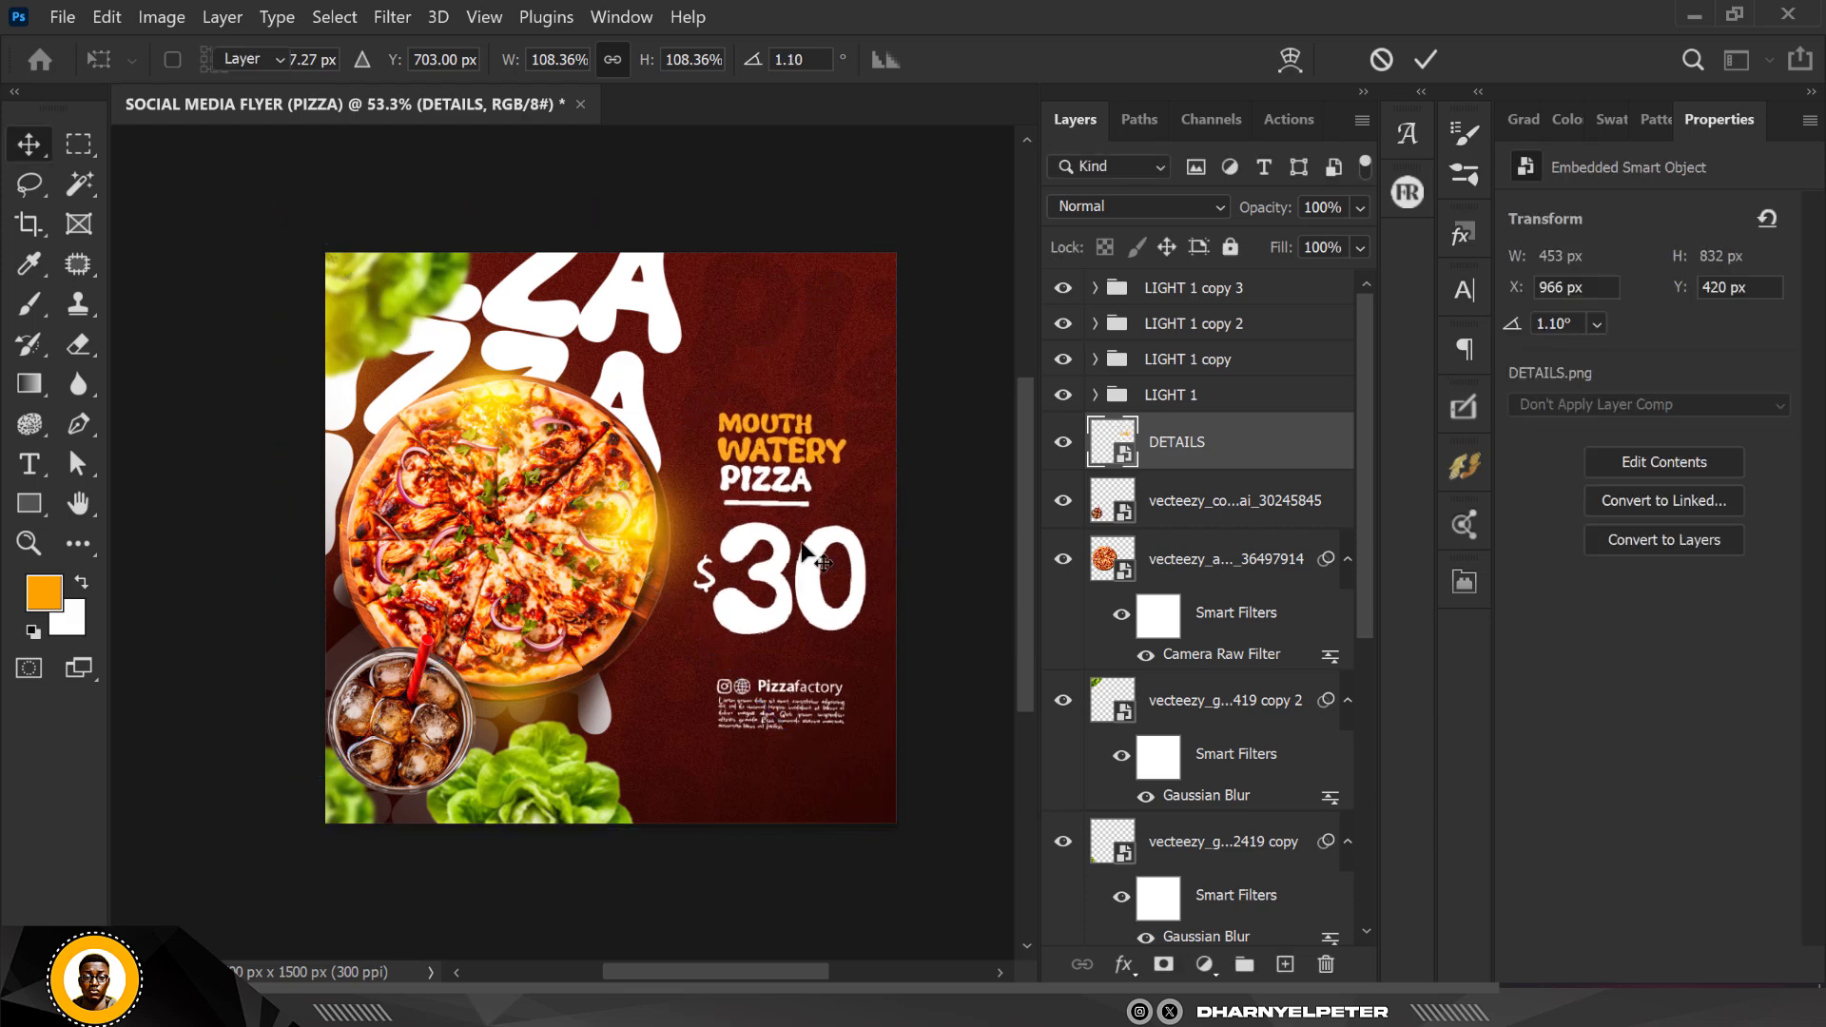
{"action": "left_click", "coordinate": [827, 191]}
{"action": "scroll", "coordinate": [540, 473], "scroll_direction": "up", "scroll_amount": 4}
{"action": "scroll", "coordinate": [566, 554], "scroll_direction": "down", "scroll_amount": 3}
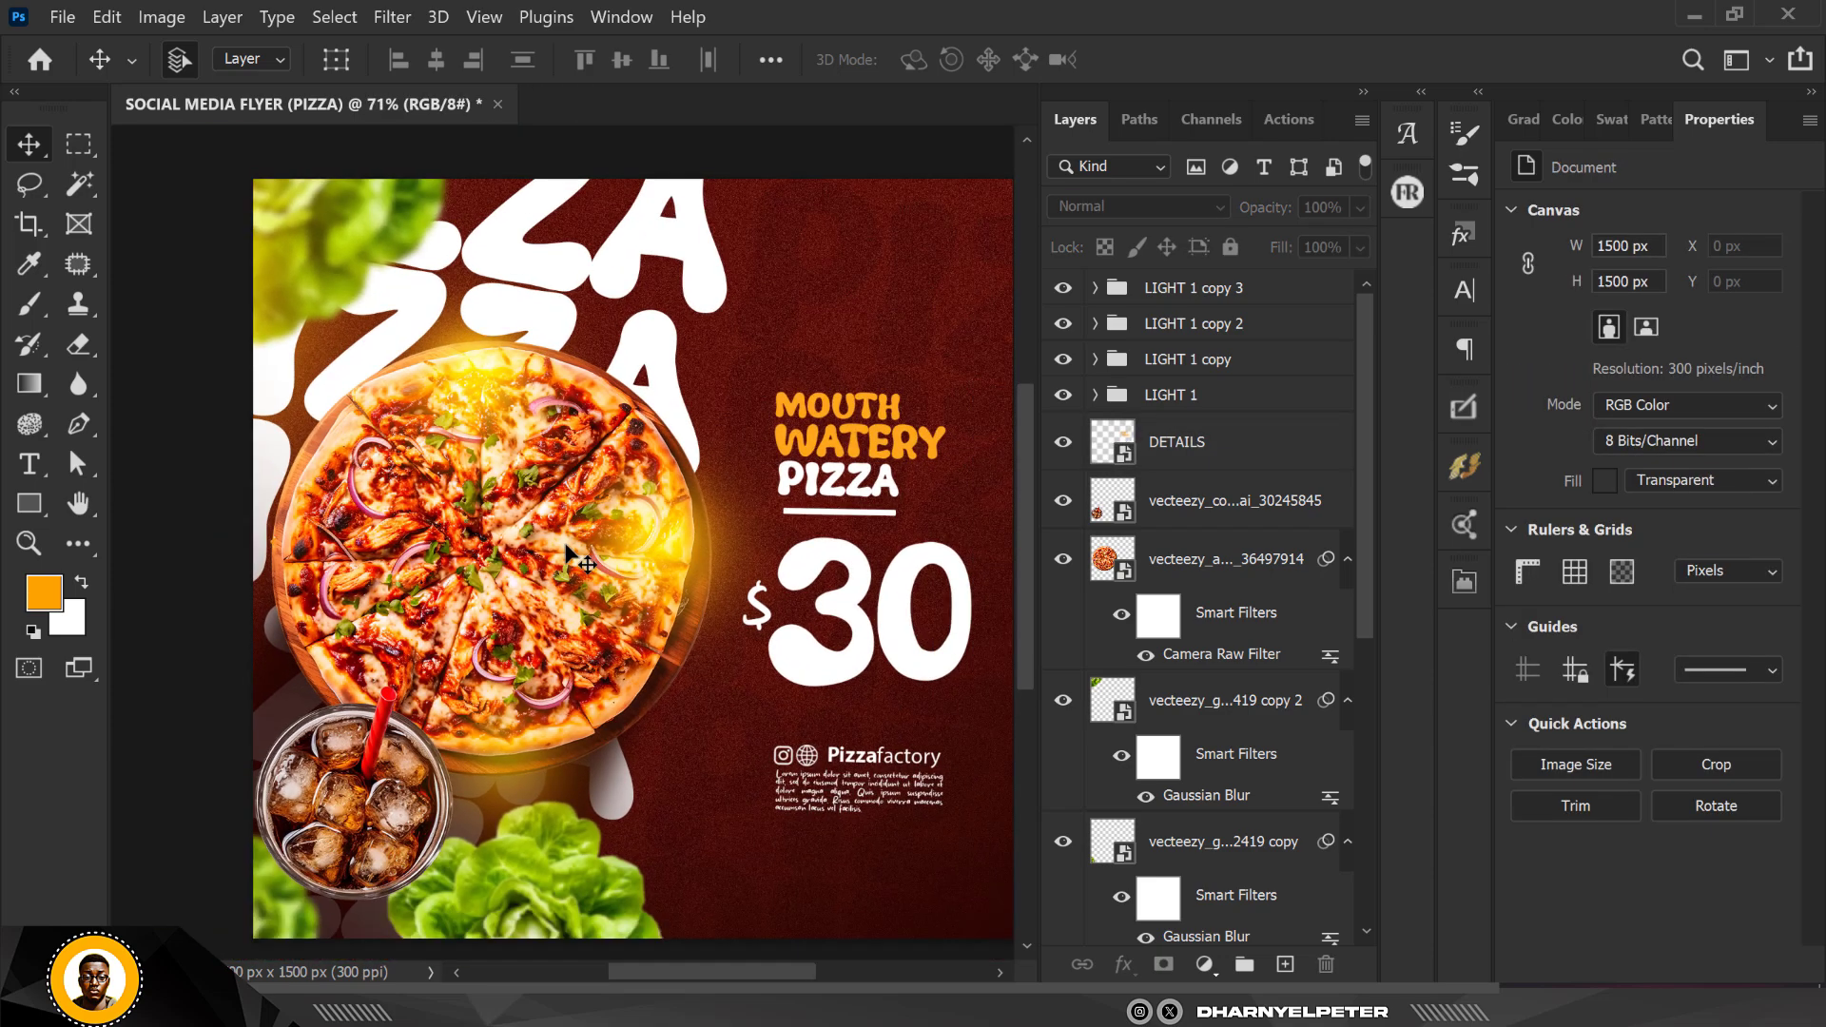
{"action": "scroll", "coordinate": [1241, 495], "scroll_direction": "down", "scroll_amount": 5}
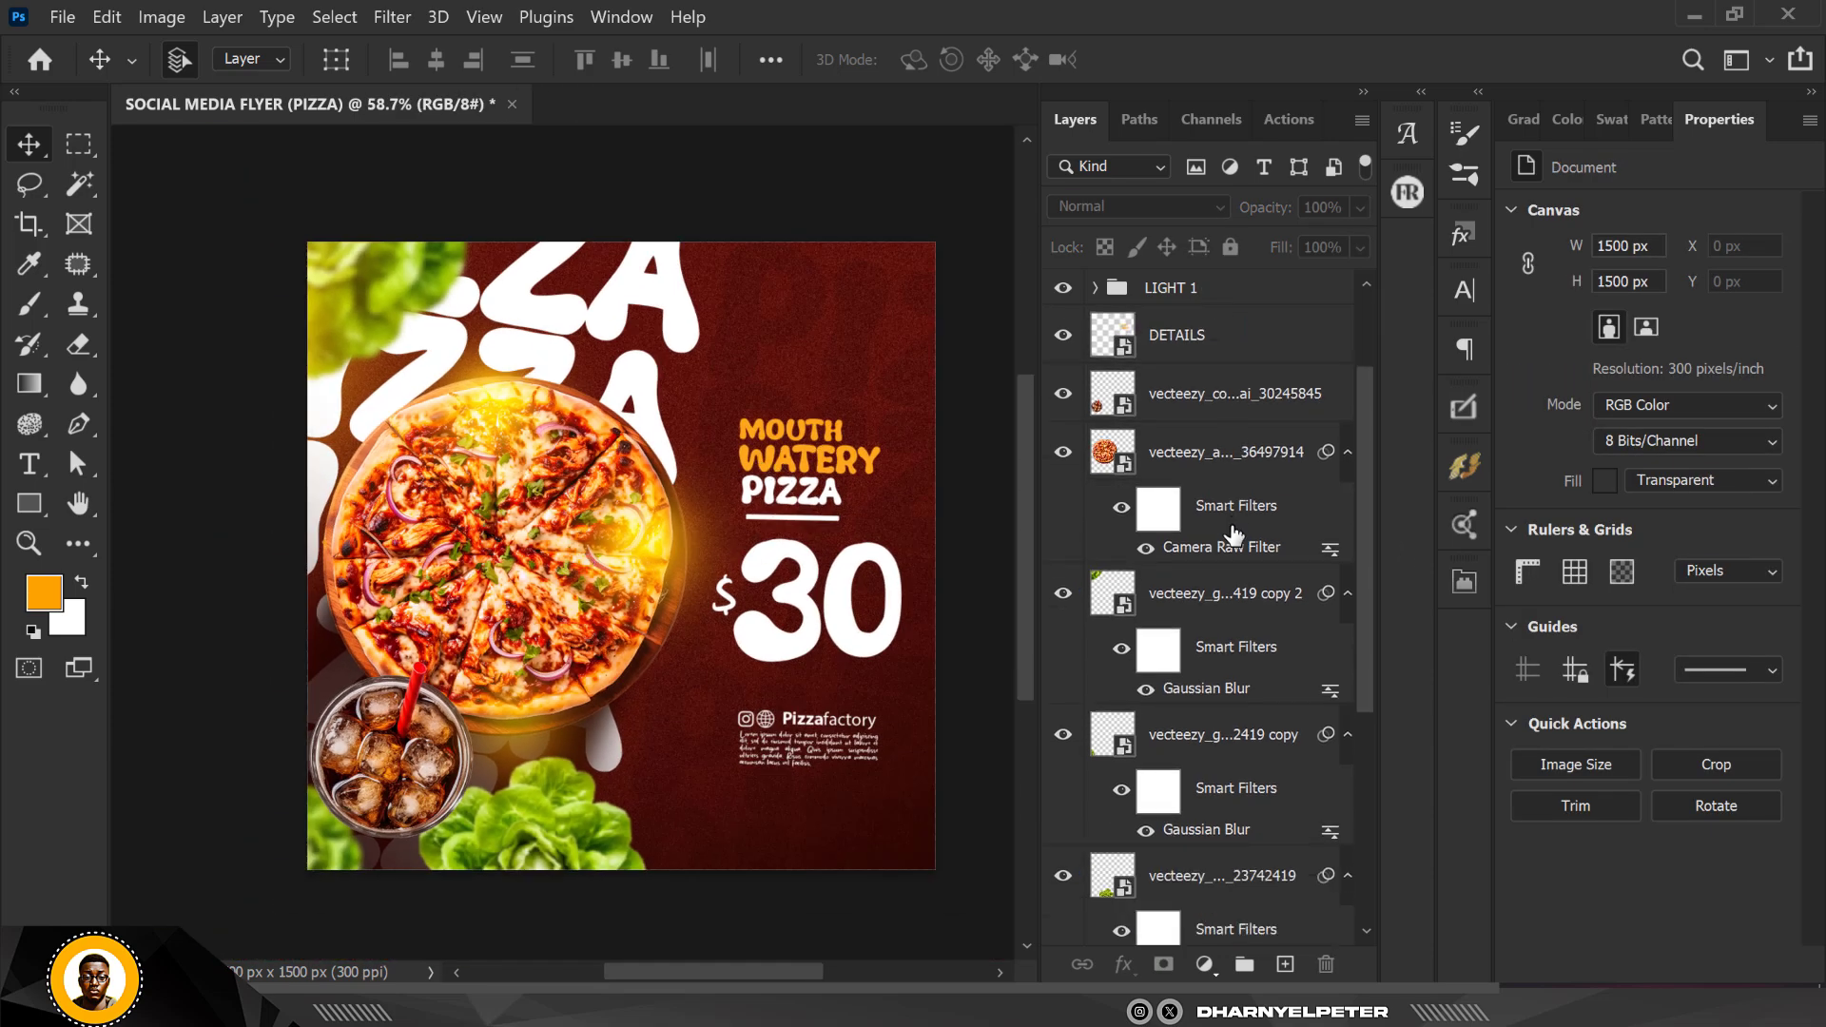
{"action": "scroll", "coordinate": [1233, 545], "scroll_direction": "down", "scroll_amount": 2}
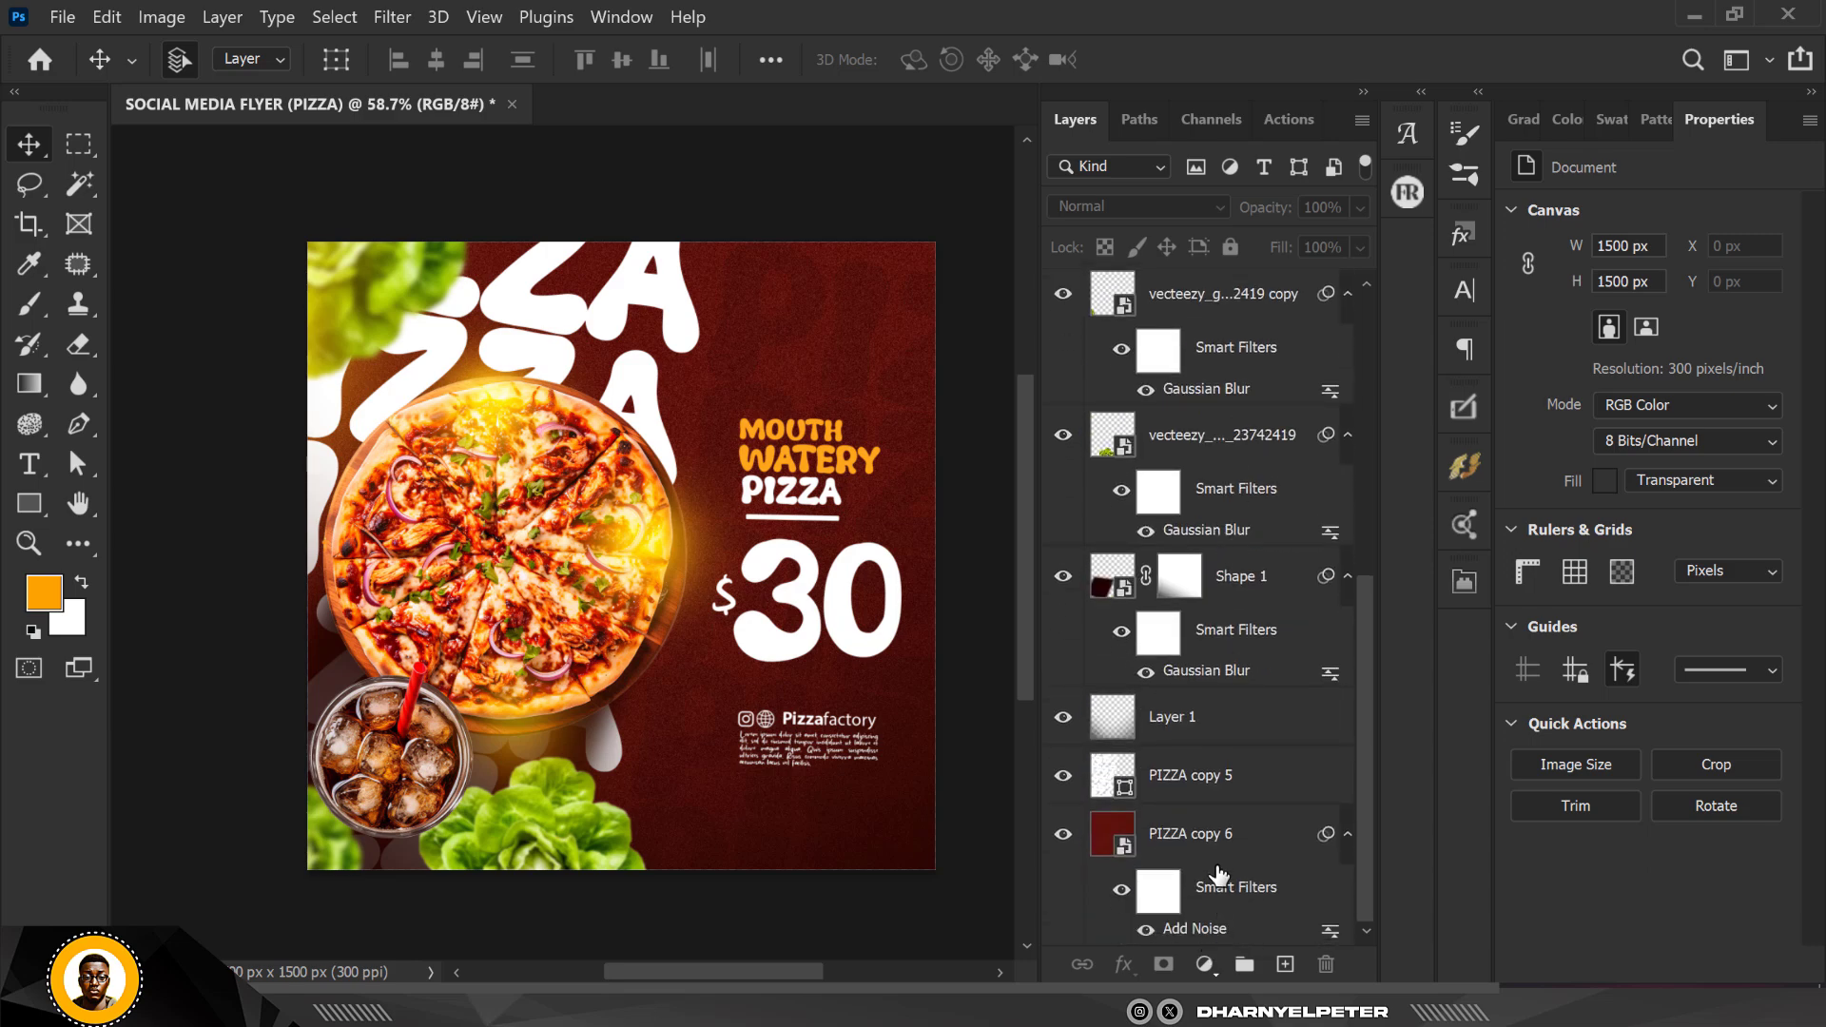
{"action": "scroll", "coordinate": [576, 209], "scroll_direction": "up", "scroll_amount": 2}
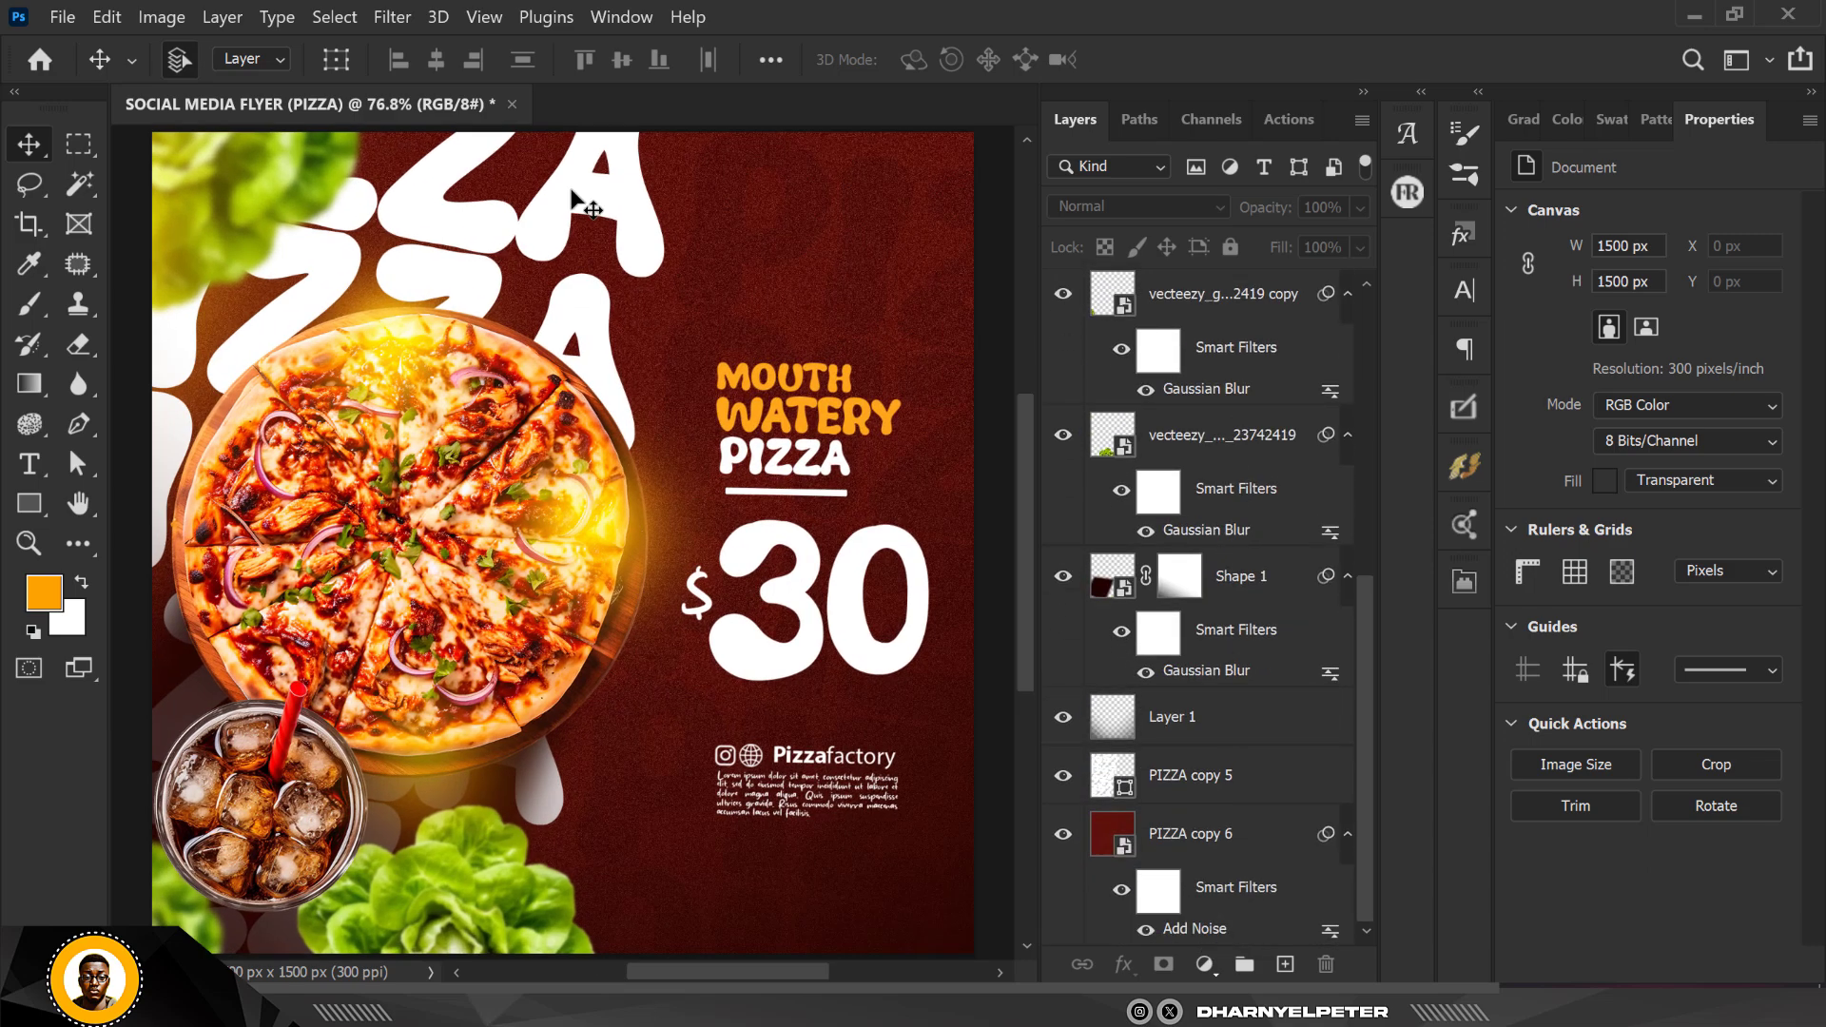